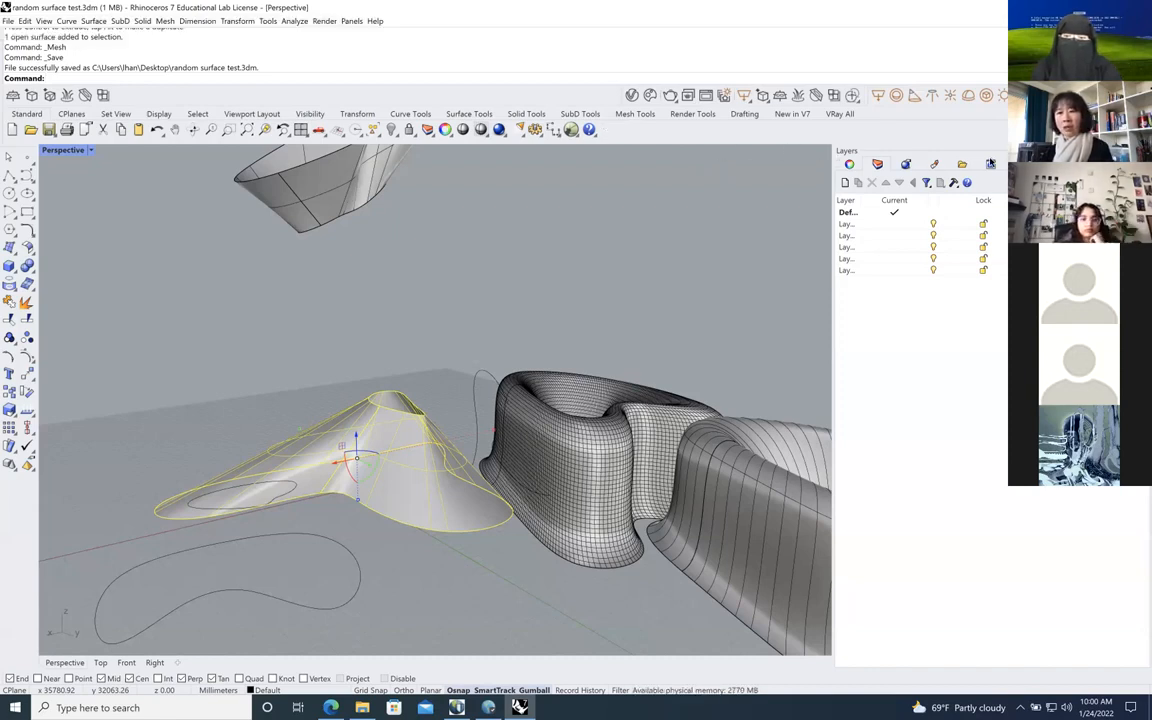
# Create a new model from the default millimetre template
pyautogui.hotkey('ctrl', 'n')
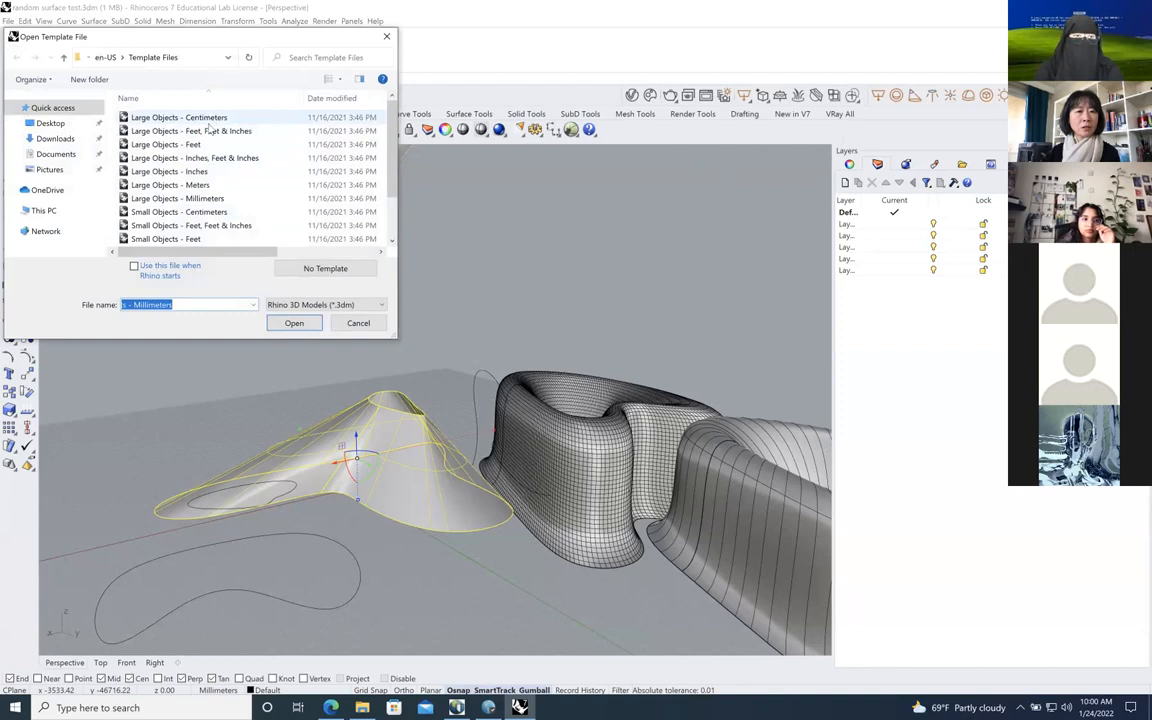
pyautogui.click(296, 323)
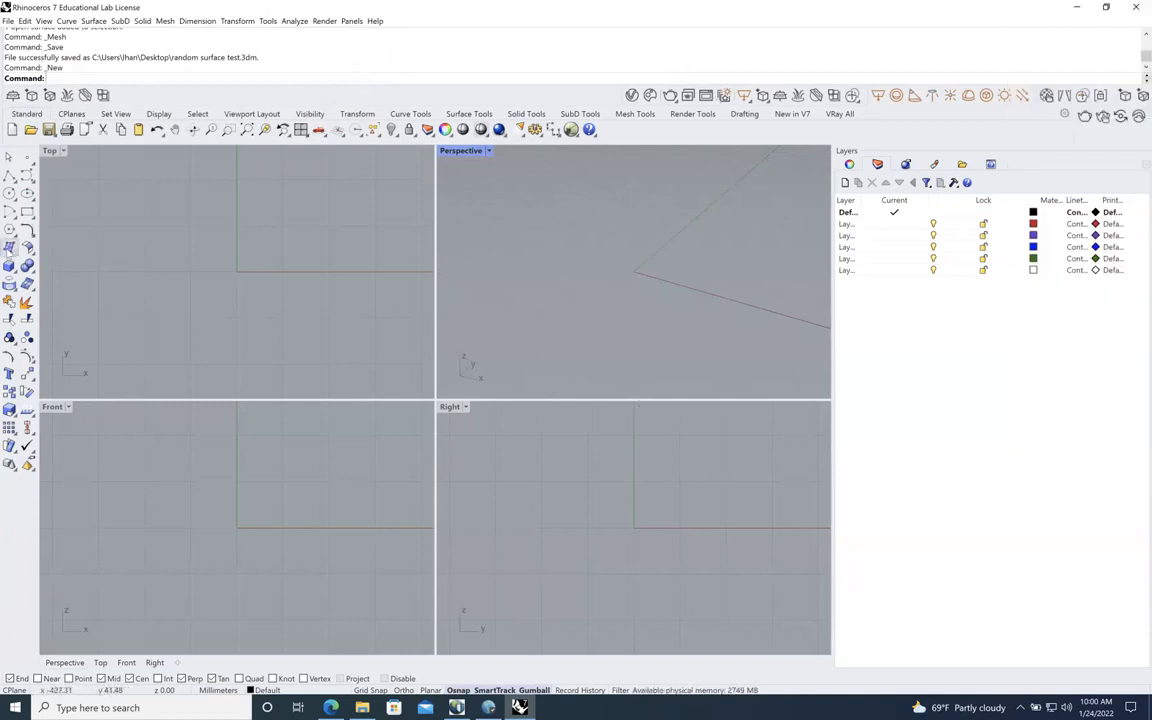
# Draw a box with a 2000 by 3000 mm base and a height of 100 mm, starting near the origin in the Top view
pyautogui.click(10, 247)
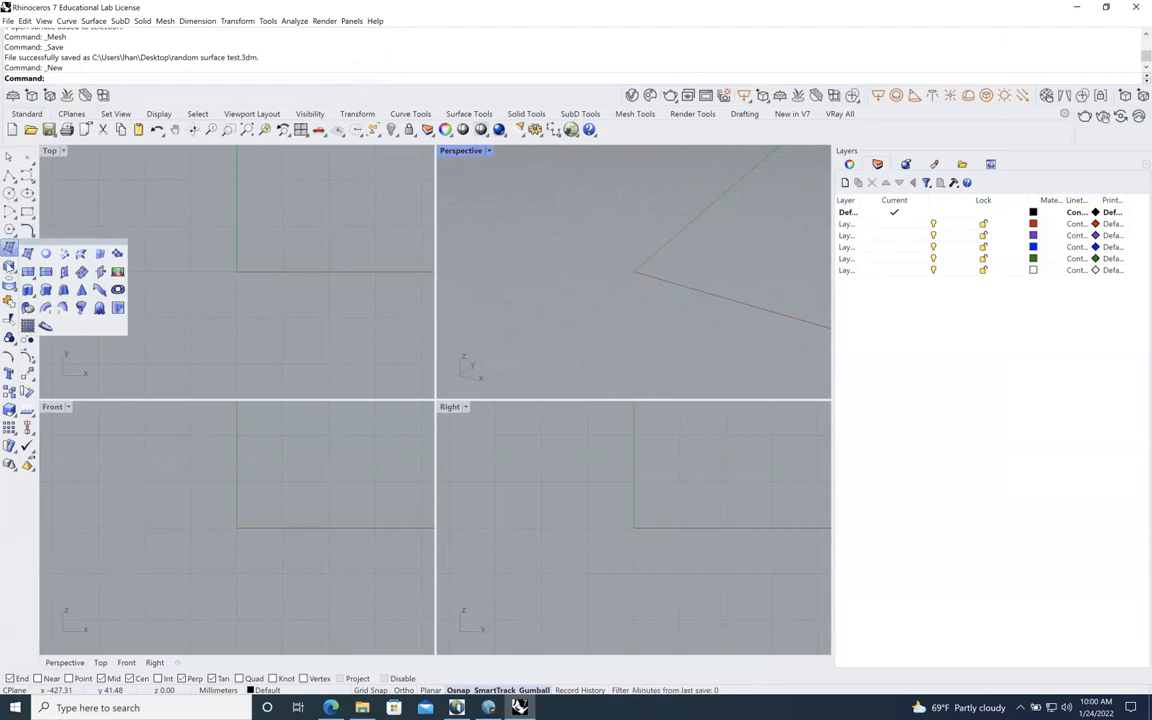
pyautogui.click(10, 266)
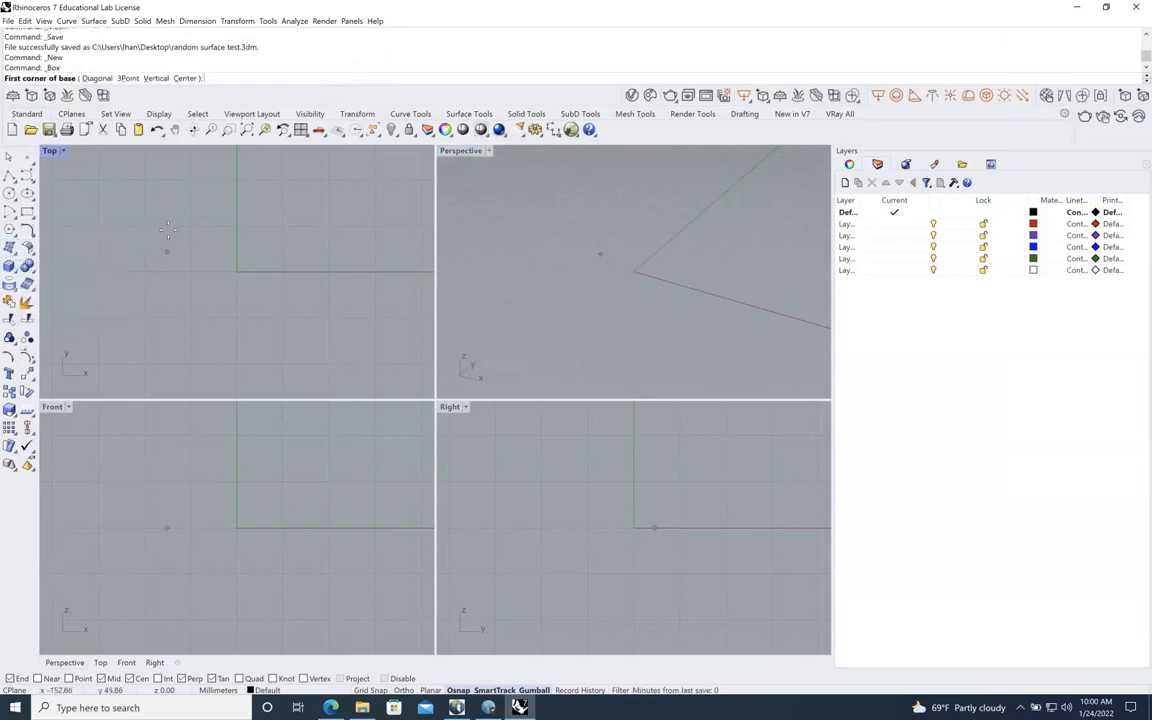
pyautogui.click(128, 216)
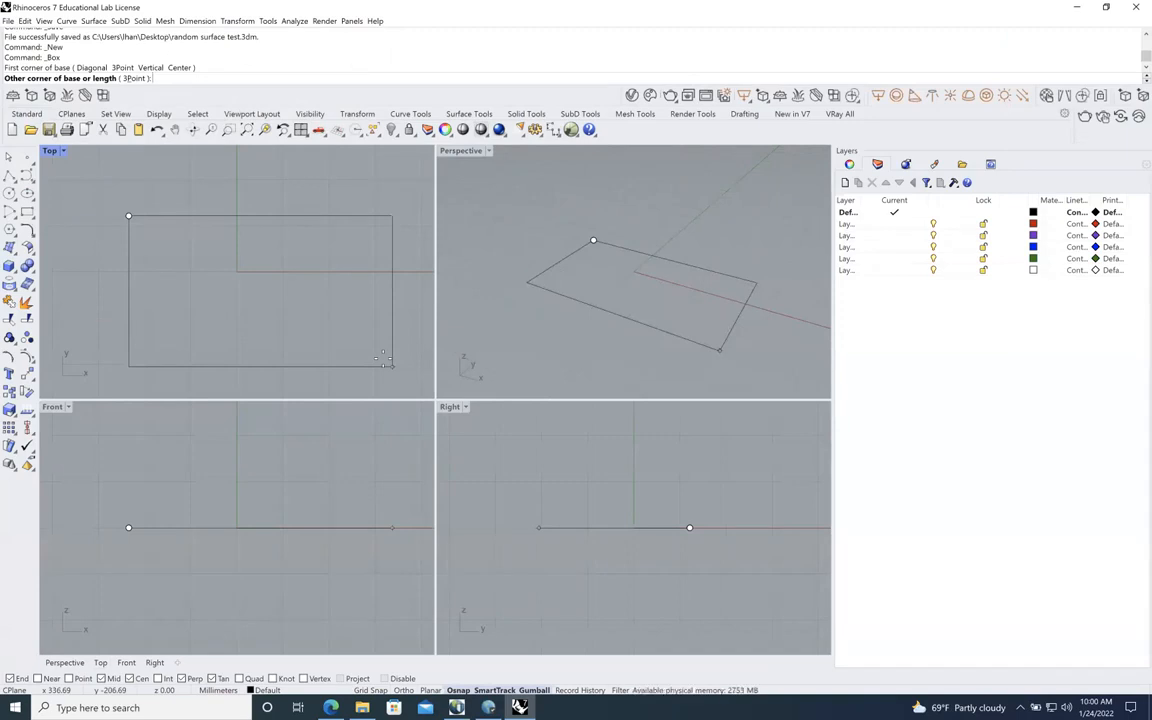
pyautogui.write('@2000,3000')
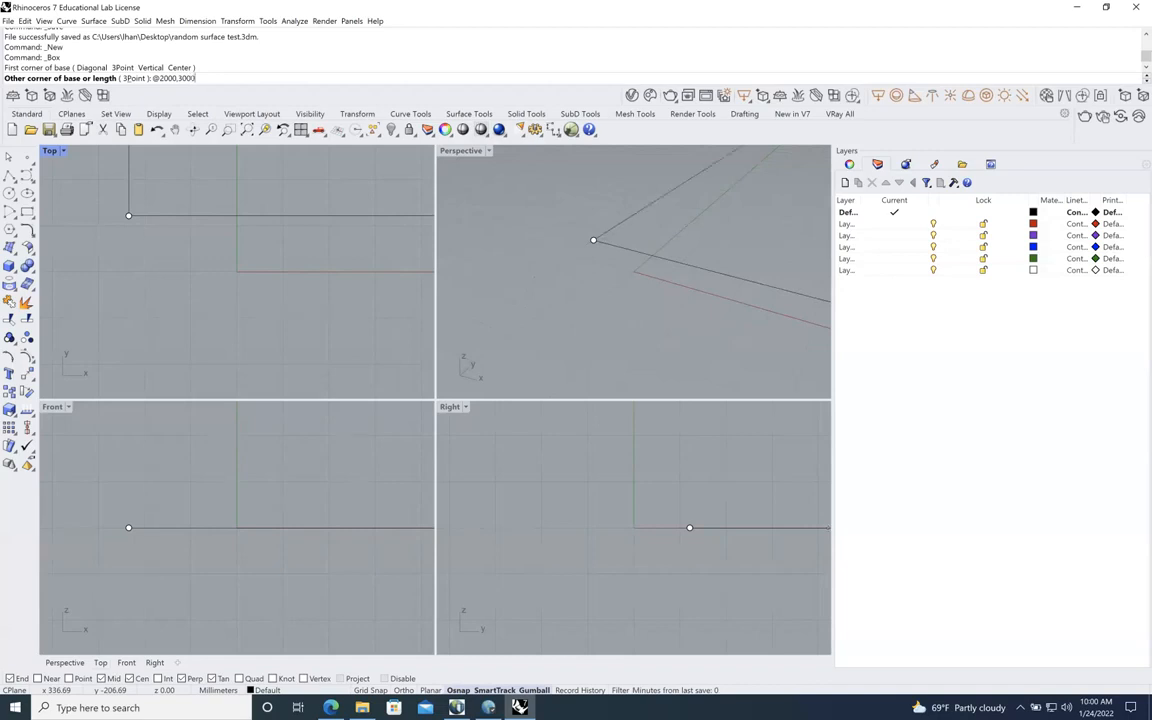
pyautogui.press('Return')
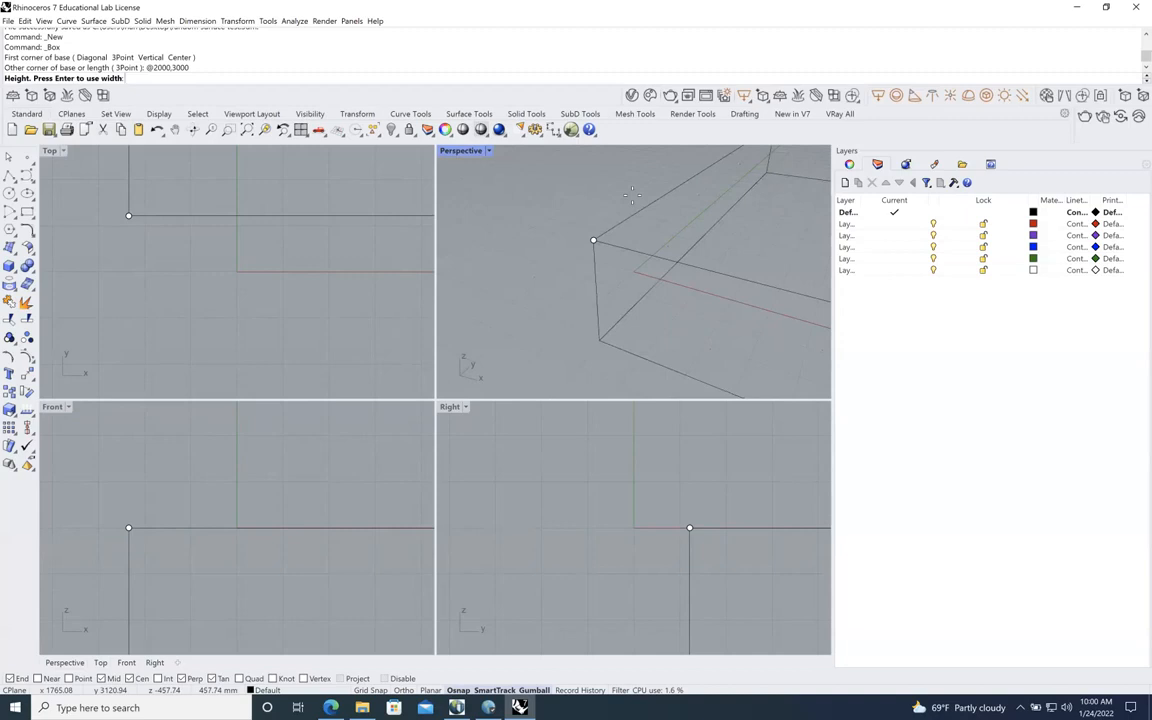
pyautogui.write('100')
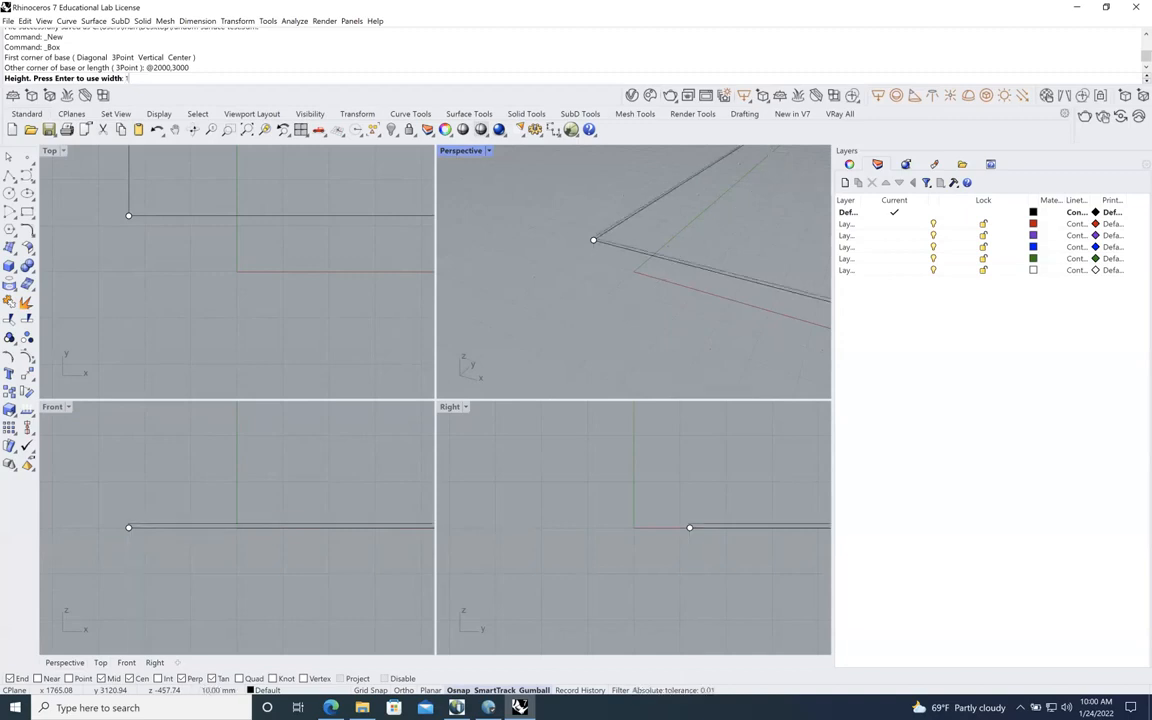
pyautogui.press('Return')
pyautogui.scroll(-5, 581, 322)
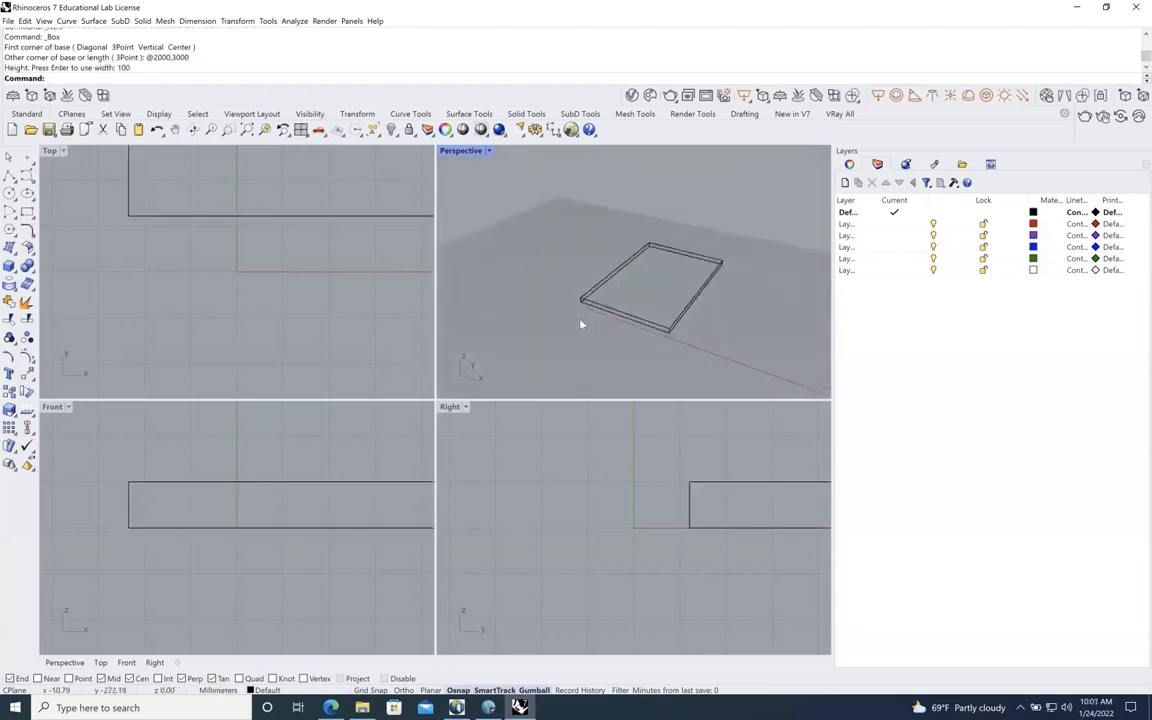
pyautogui.scroll(3, 581, 323)
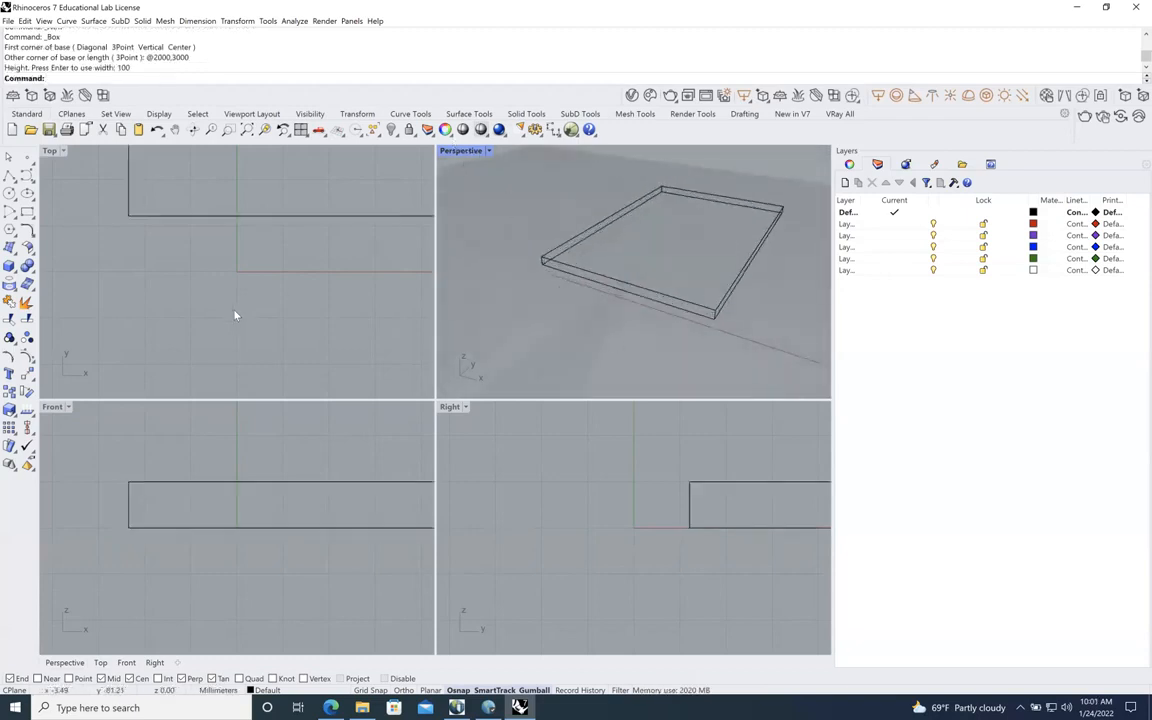
pyautogui.scroll(-5, 233, 317)
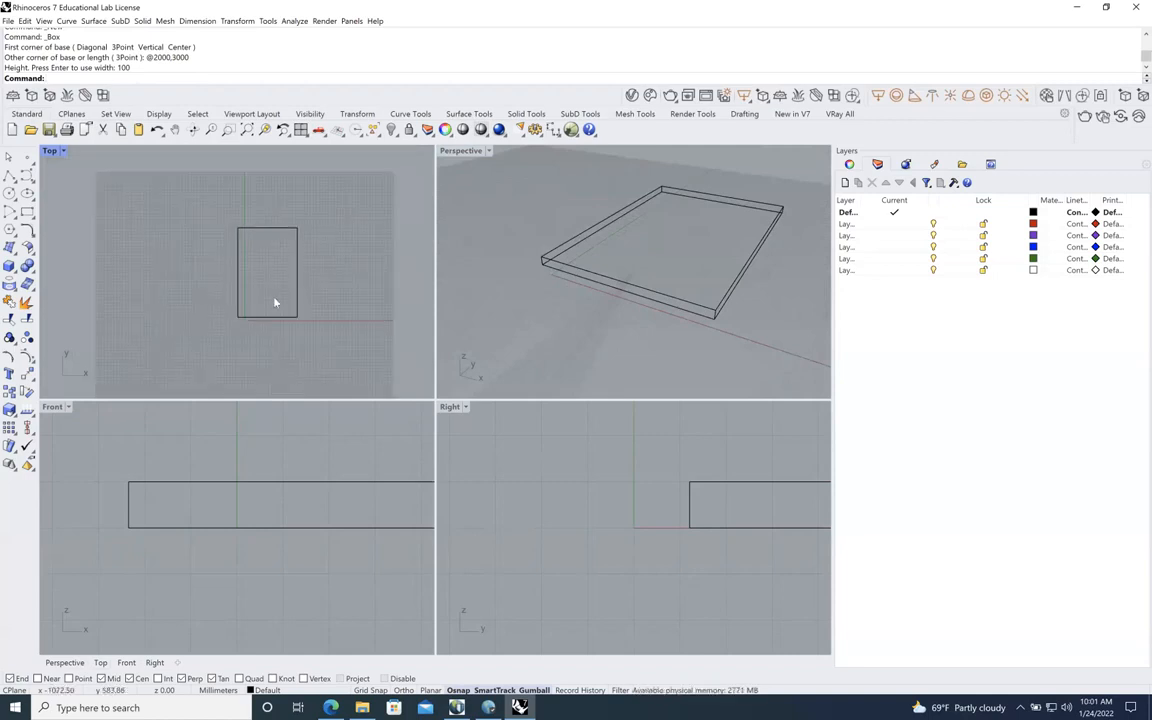
pyautogui.click(297, 300)
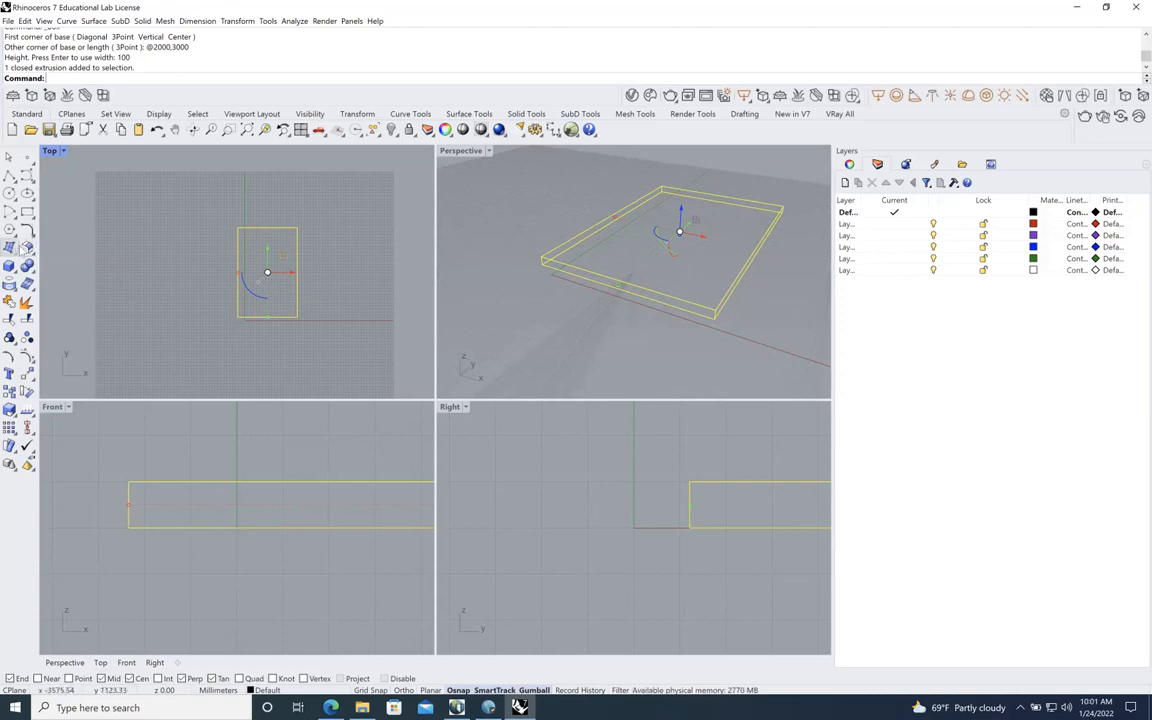
pyautogui.click(26, 248)
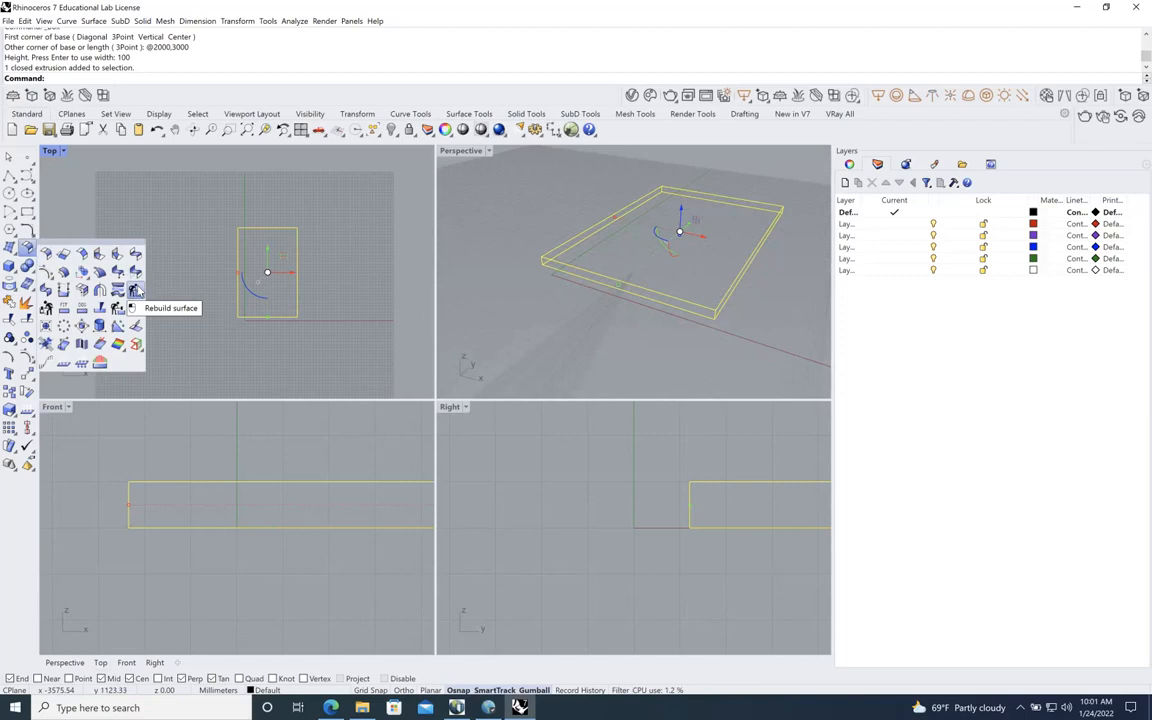
pyautogui.click(136, 290)
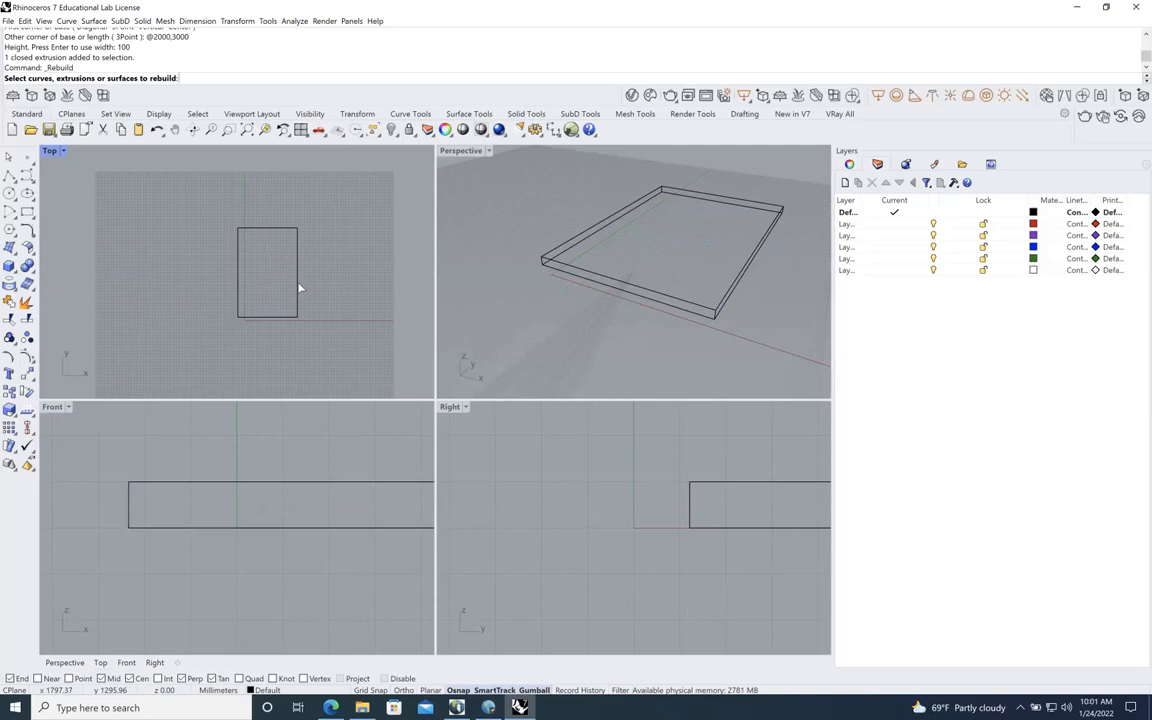
pyautogui.press('Escape')
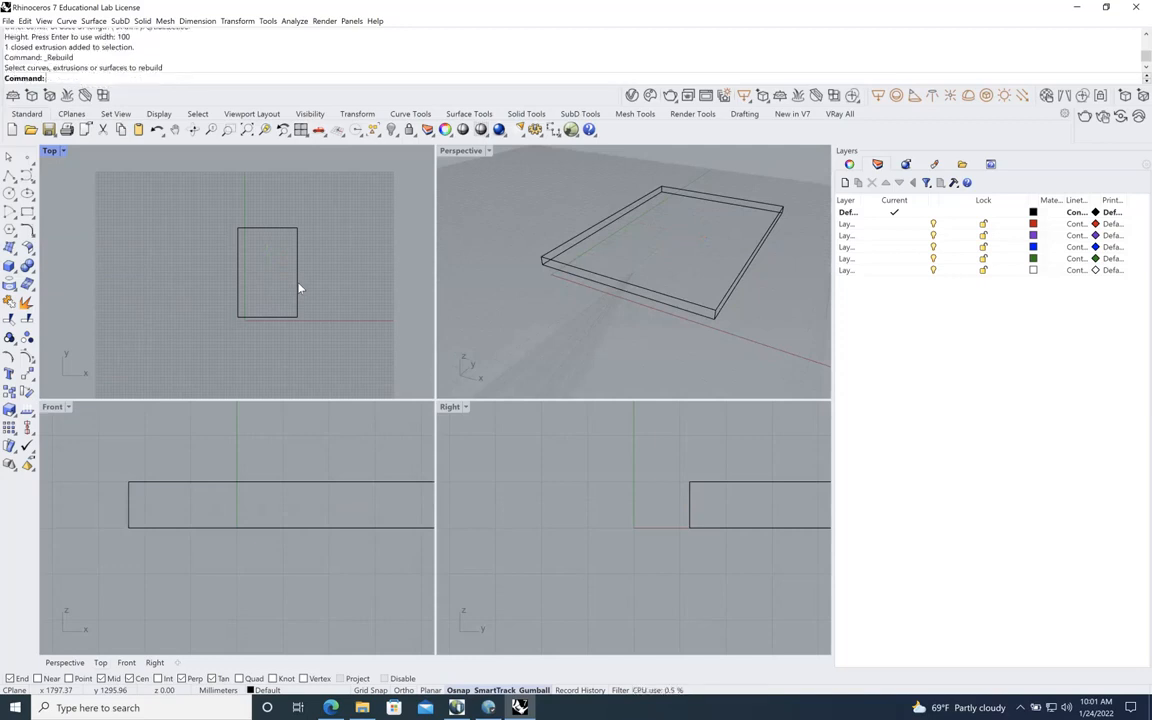
# Explode the box into separate surfaces and clear the selection
pyautogui.click(298, 296)
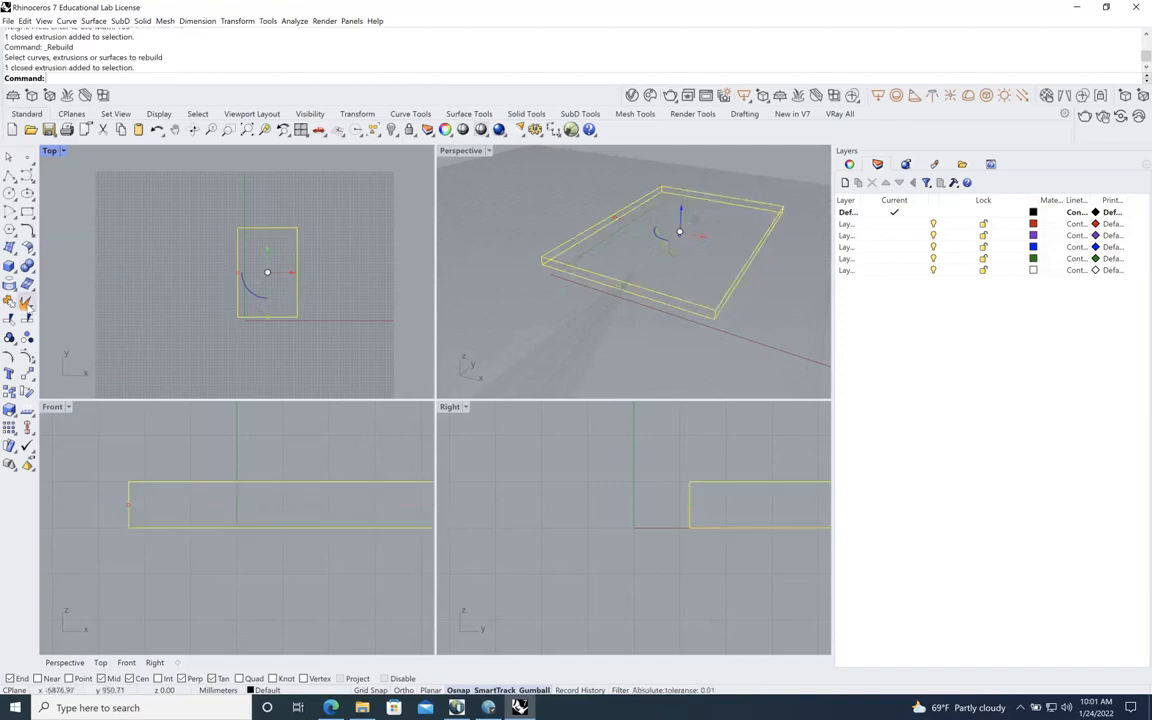
pyautogui.click(26, 303)
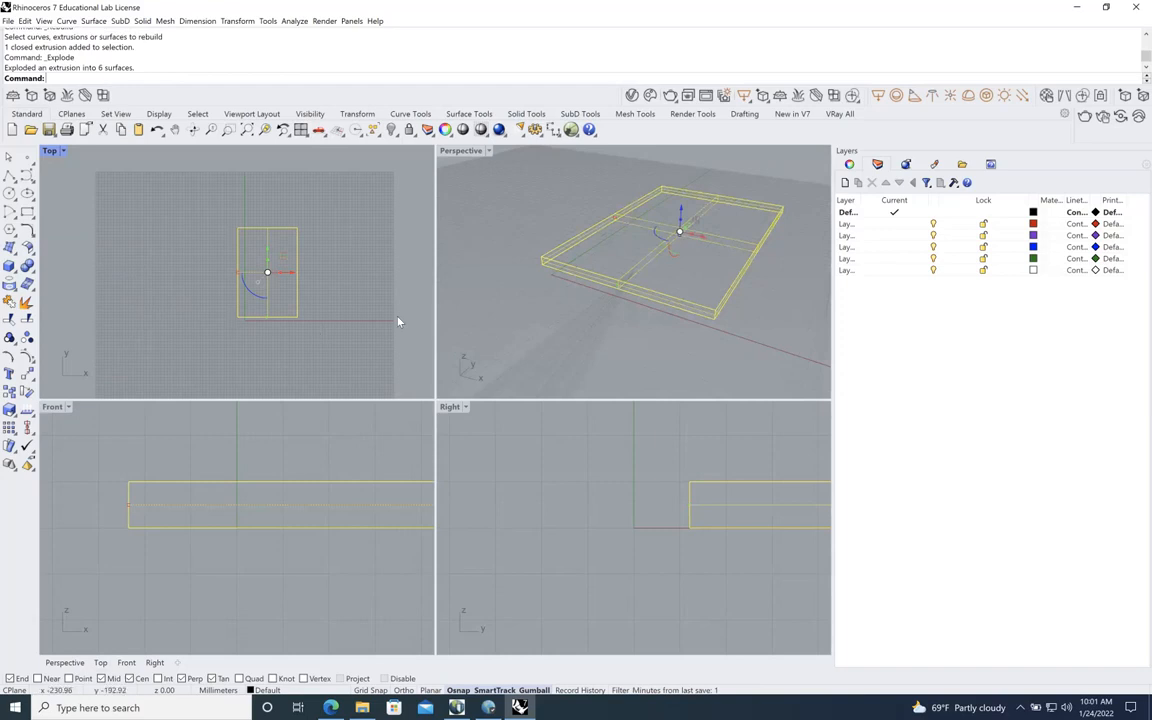
pyautogui.click(599, 325)
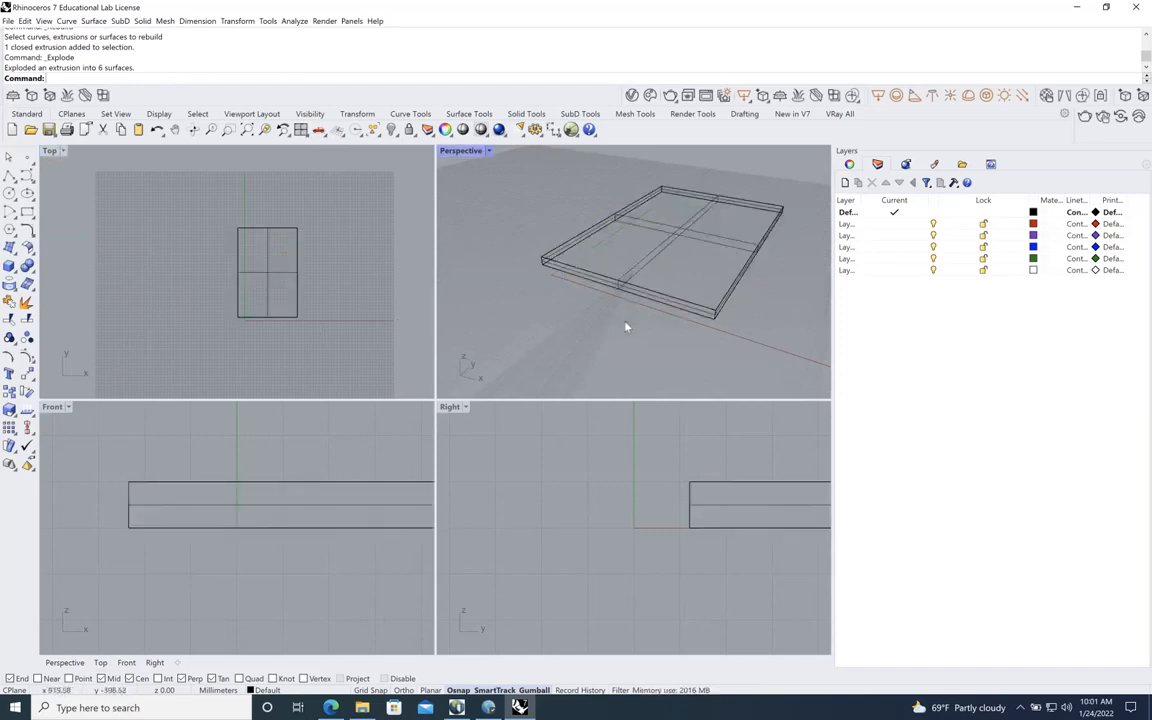
pyautogui.click(672, 240)
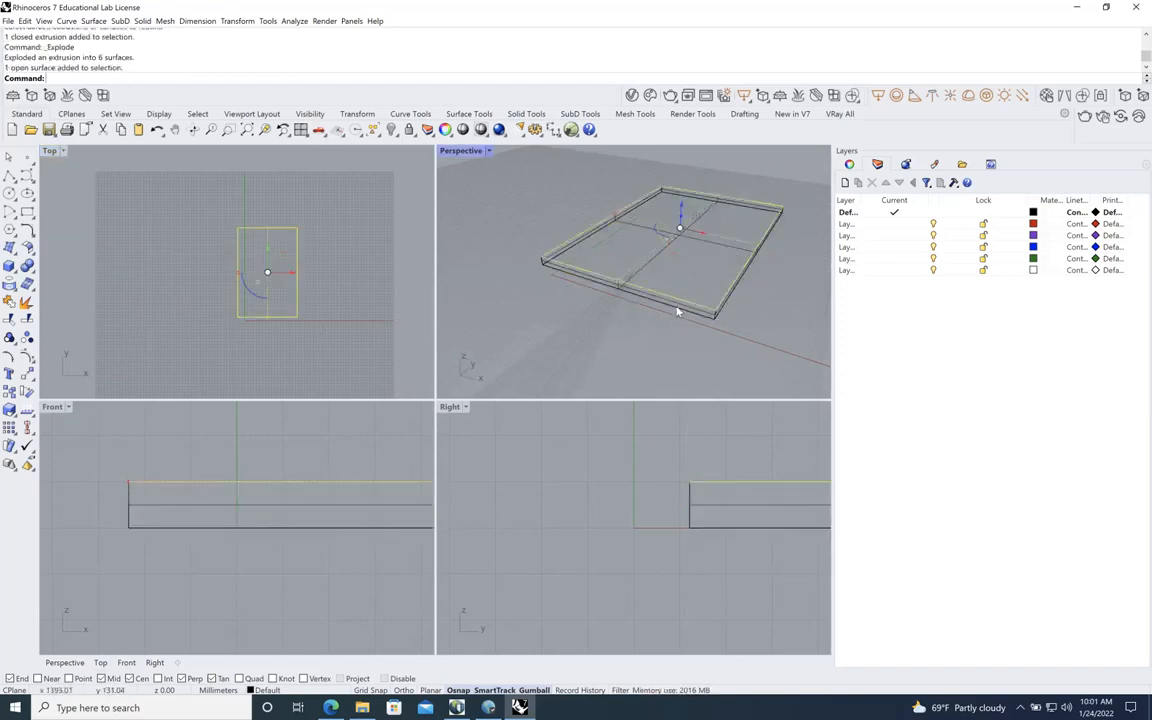
pyautogui.click(680, 315)
pyautogui.click(613, 374)
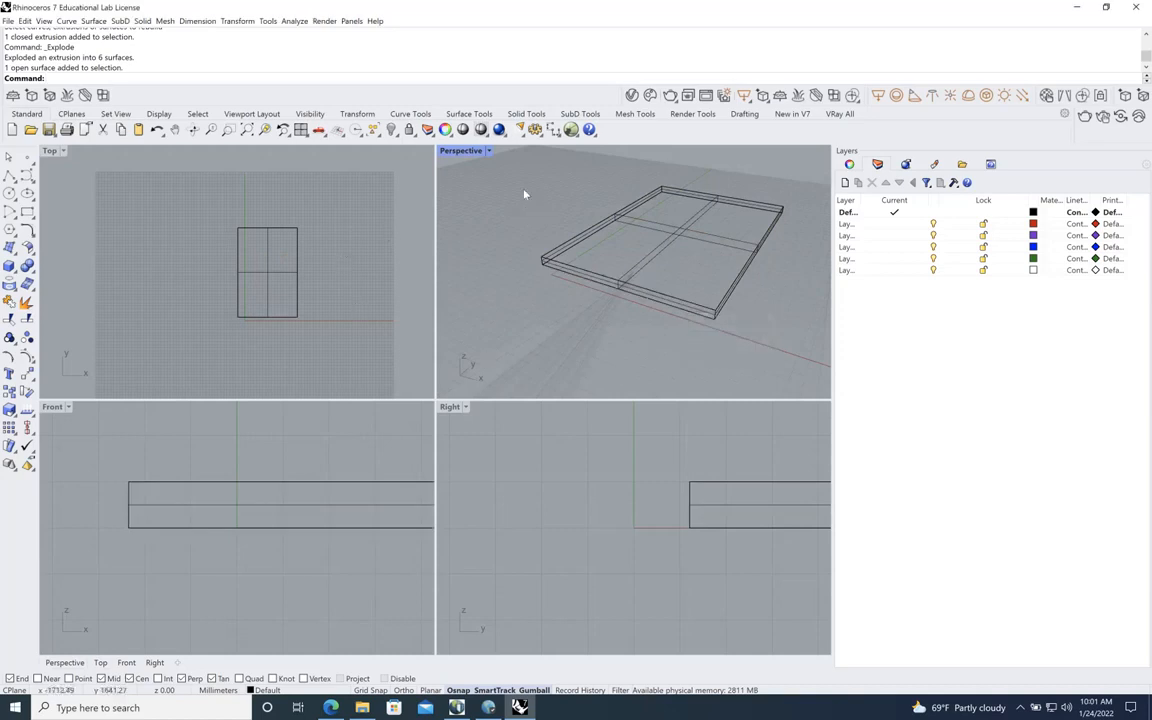
# Rebuild the slab's bottom surface with a point count of 20 in both U and V, working in the maximized Perspective view from below
pyautogui.doubleClick(463, 151)
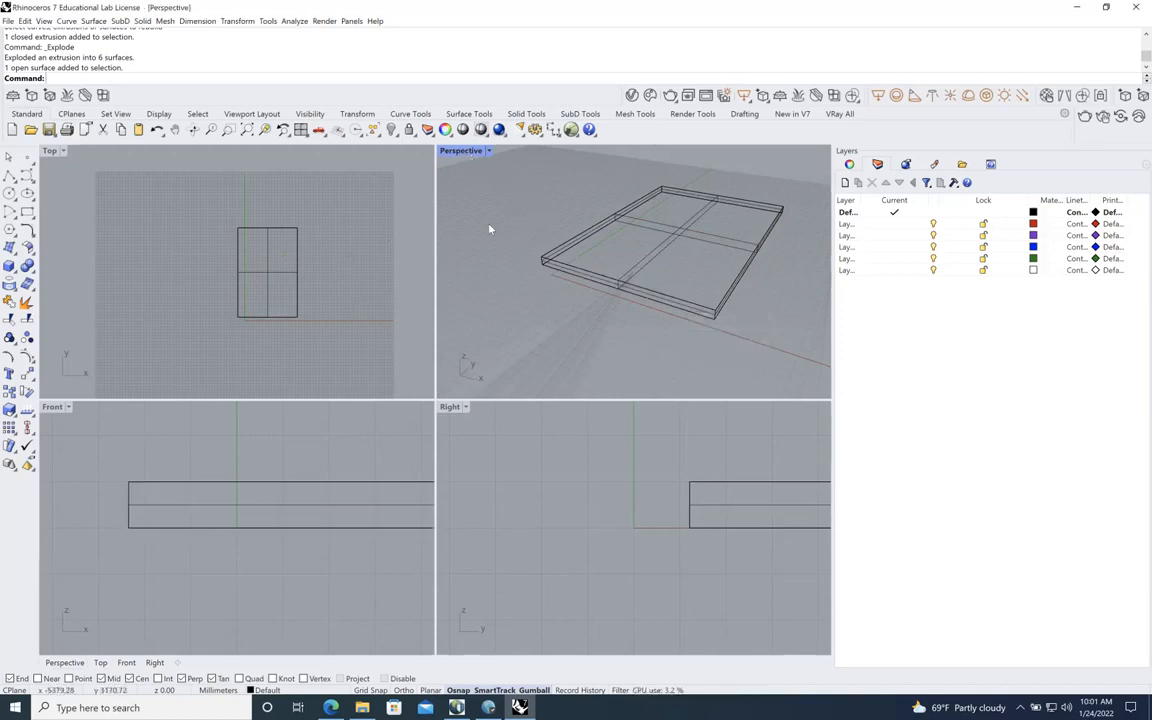
pyautogui.click(175, 130)
pyautogui.moveTo(391, 360); pyautogui.dragTo(460, 419)
pyautogui.click(461, 425)
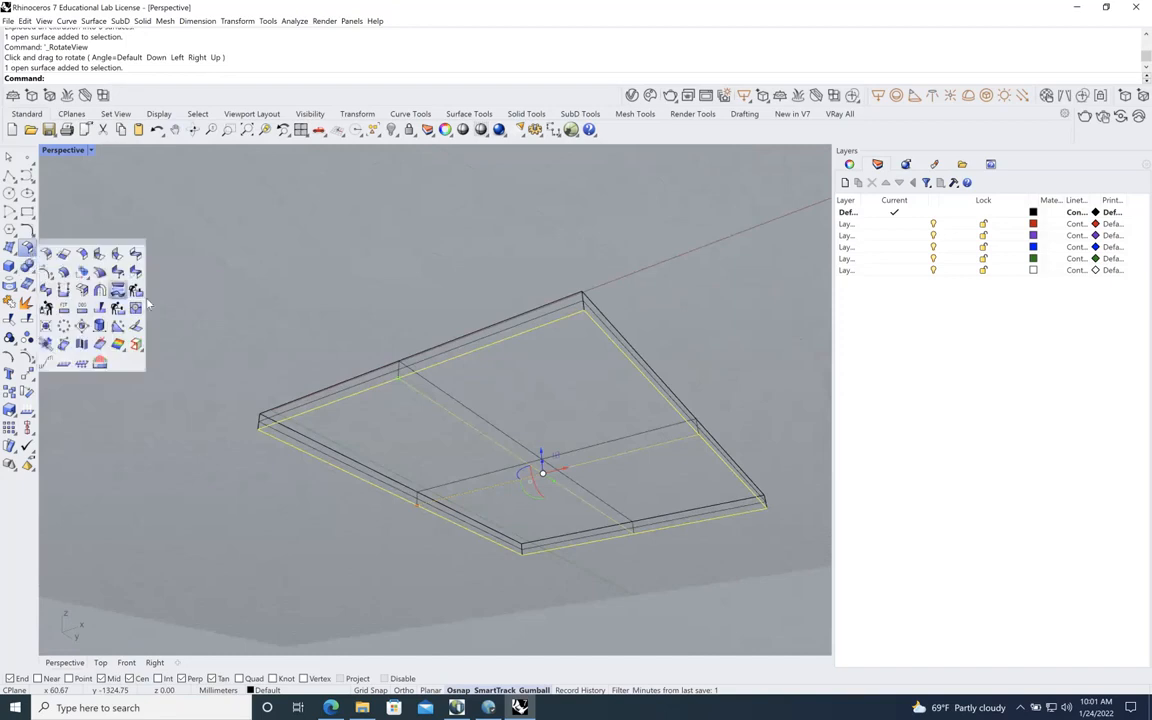
pyautogui.click(138, 296)
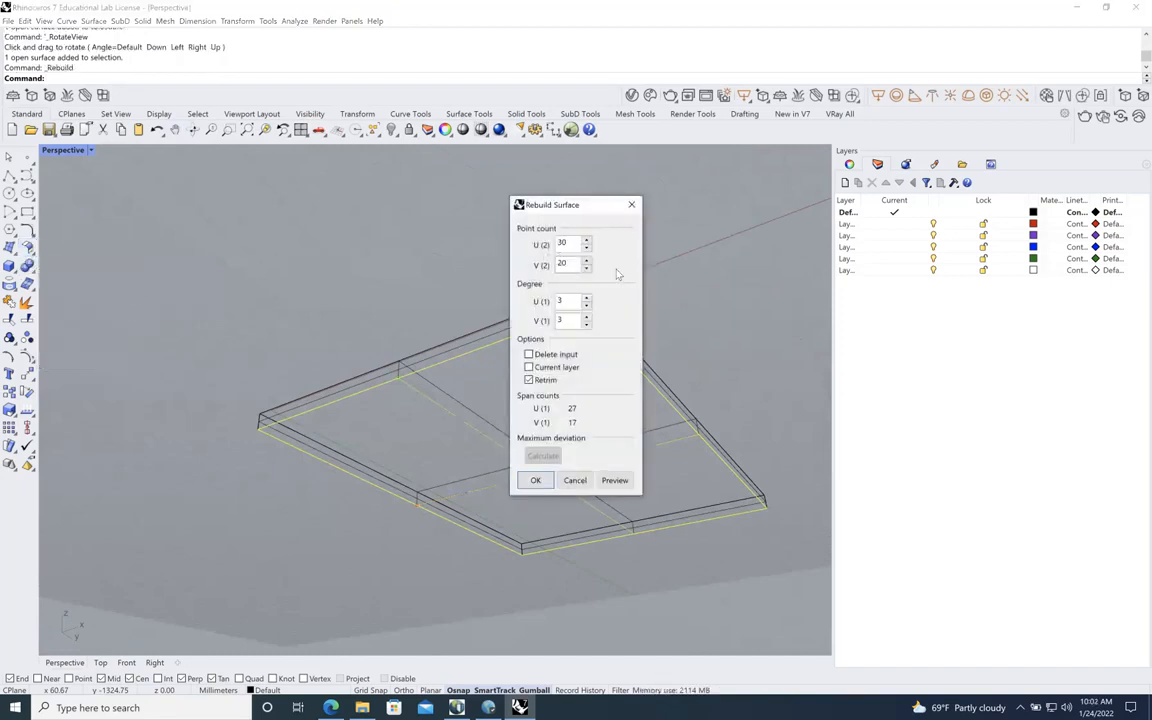
pyautogui.doubleClick(566, 243)
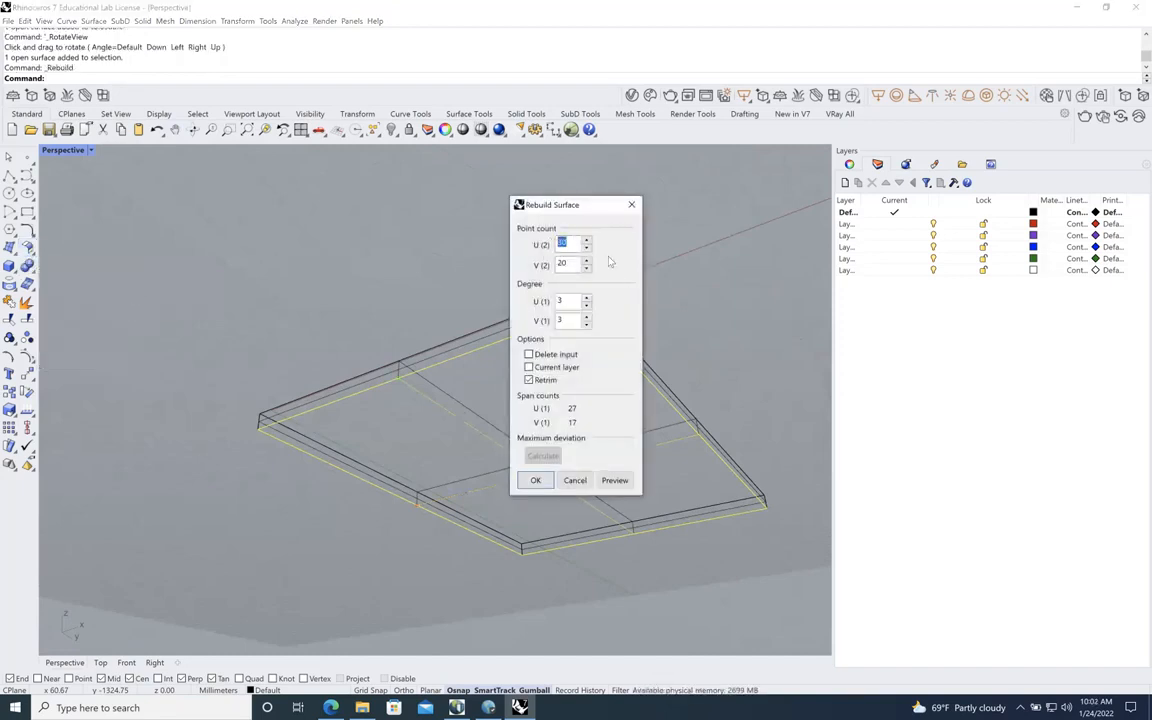
pyautogui.write('20')
pyautogui.click(568, 264)
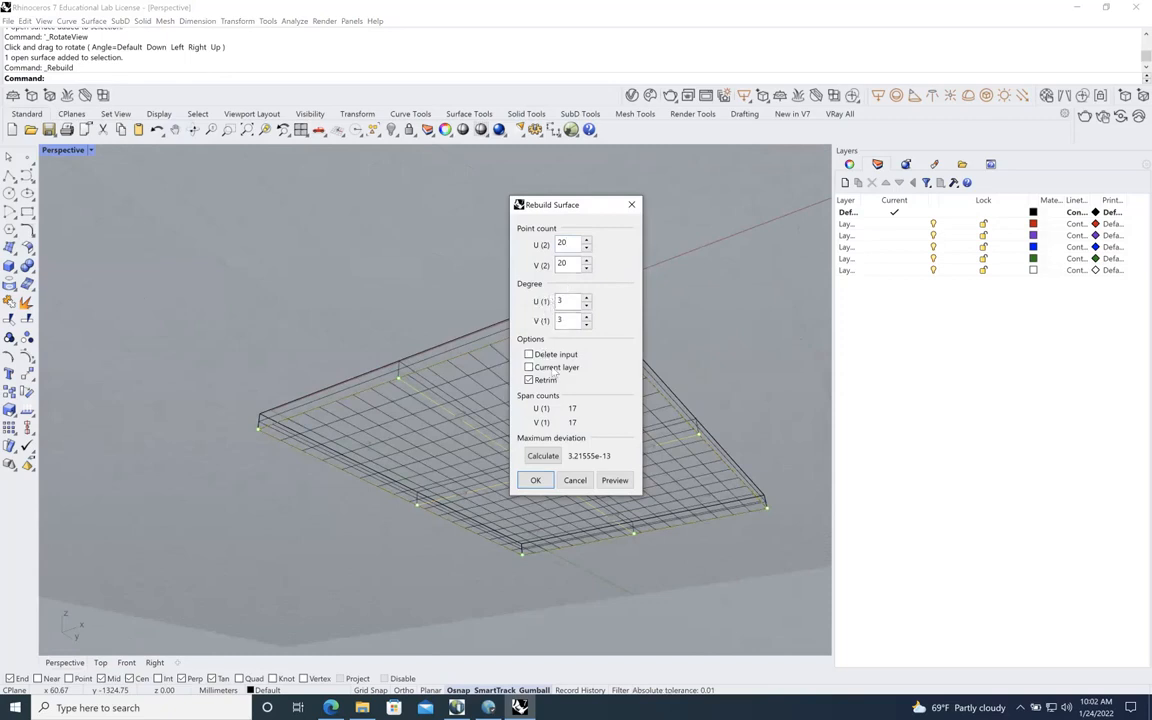
pyautogui.click(537, 481)
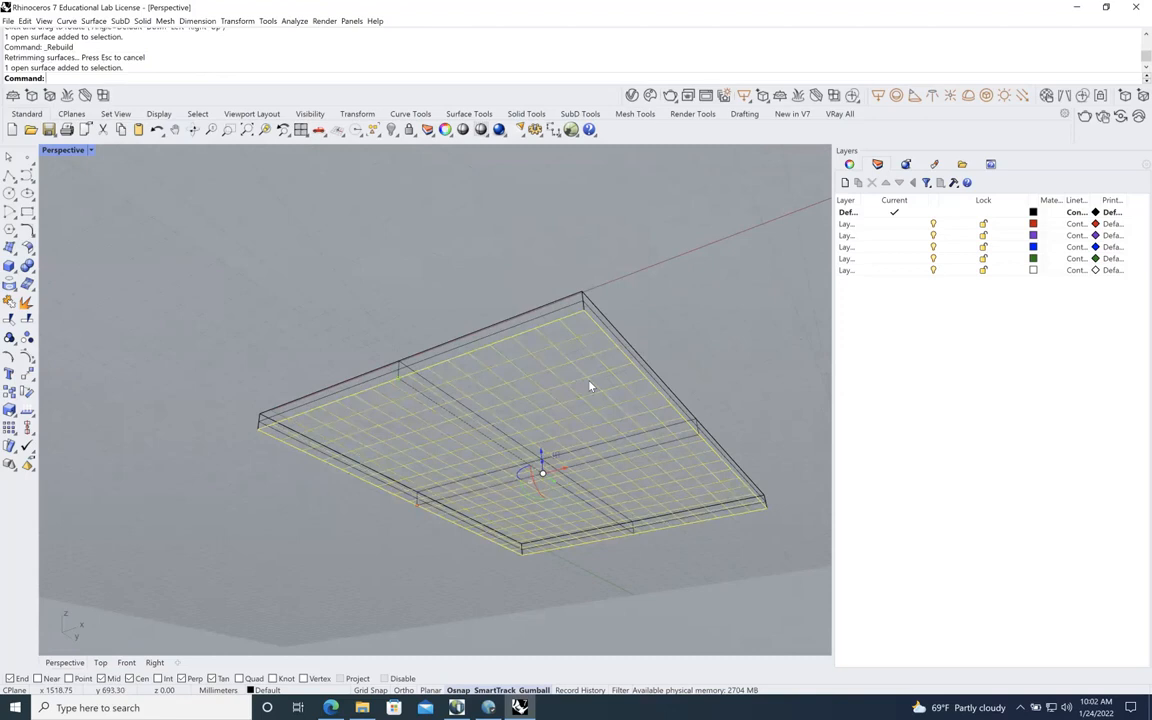
# Show the bottom surface's control points and pull three separate interior points straight down in the Front view to form legs
pyautogui.click(27, 357)
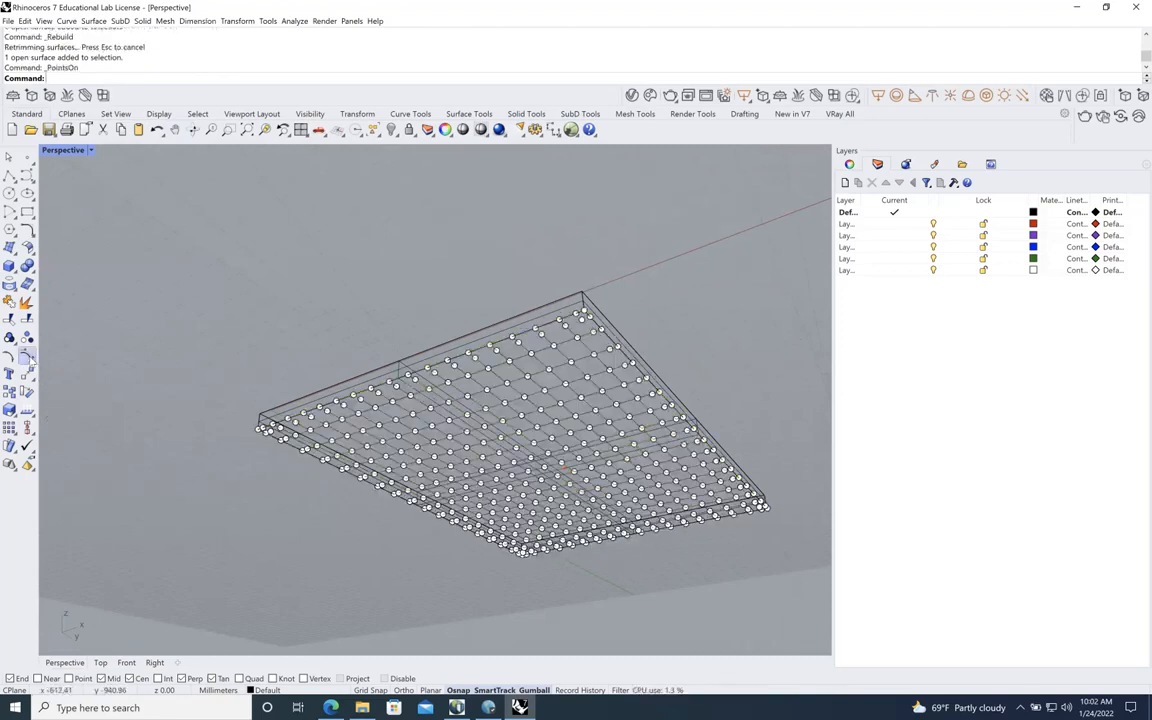
pyautogui.click(568, 389)
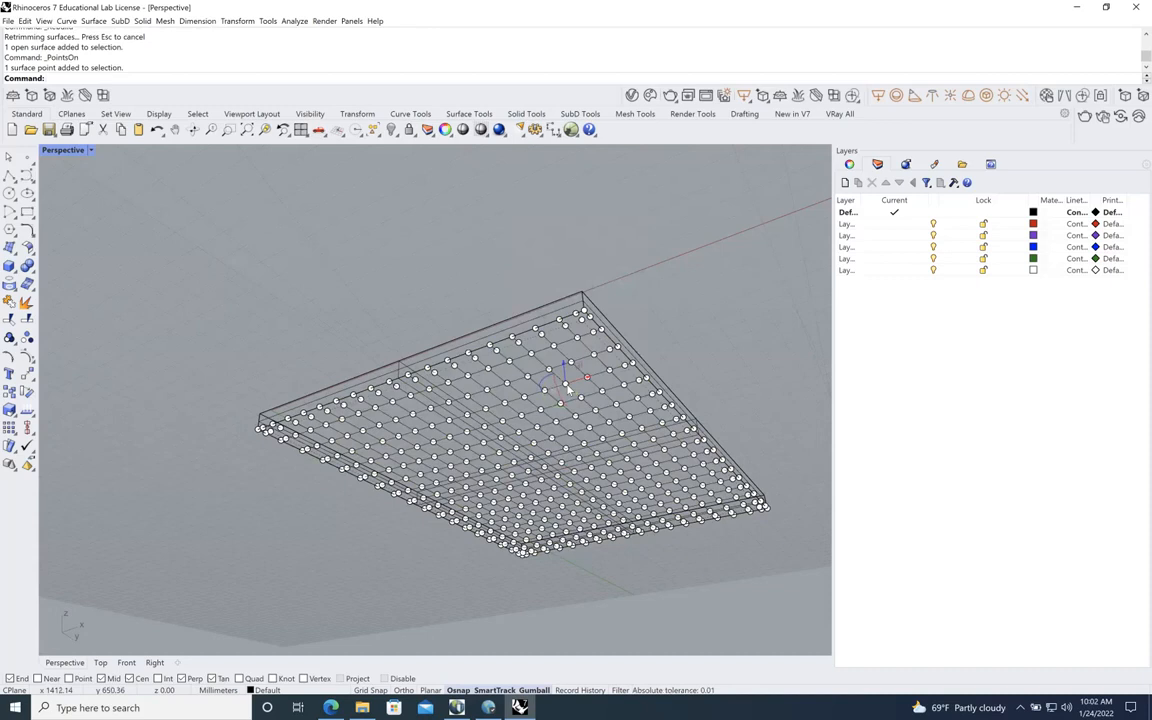
pyautogui.keyDown('shift'); pyautogui.click(434, 441); pyautogui.keyUp('shift')
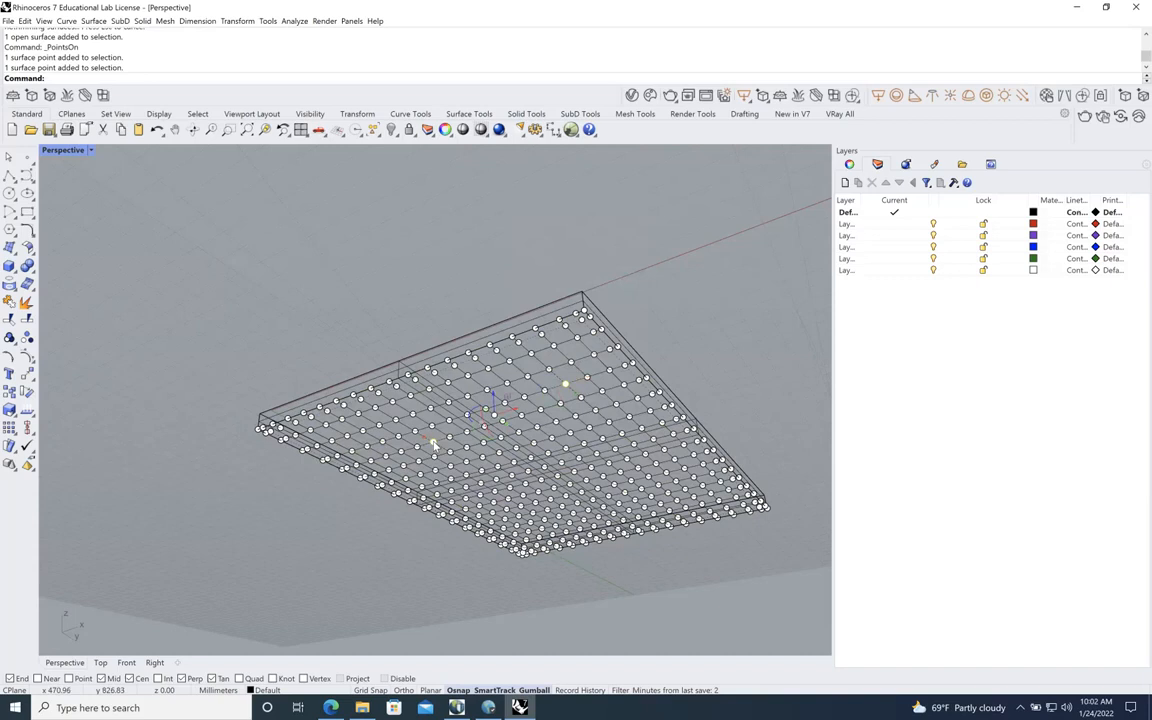
pyautogui.keyDown('shift'); pyautogui.click(597, 491); pyautogui.keyUp('shift')
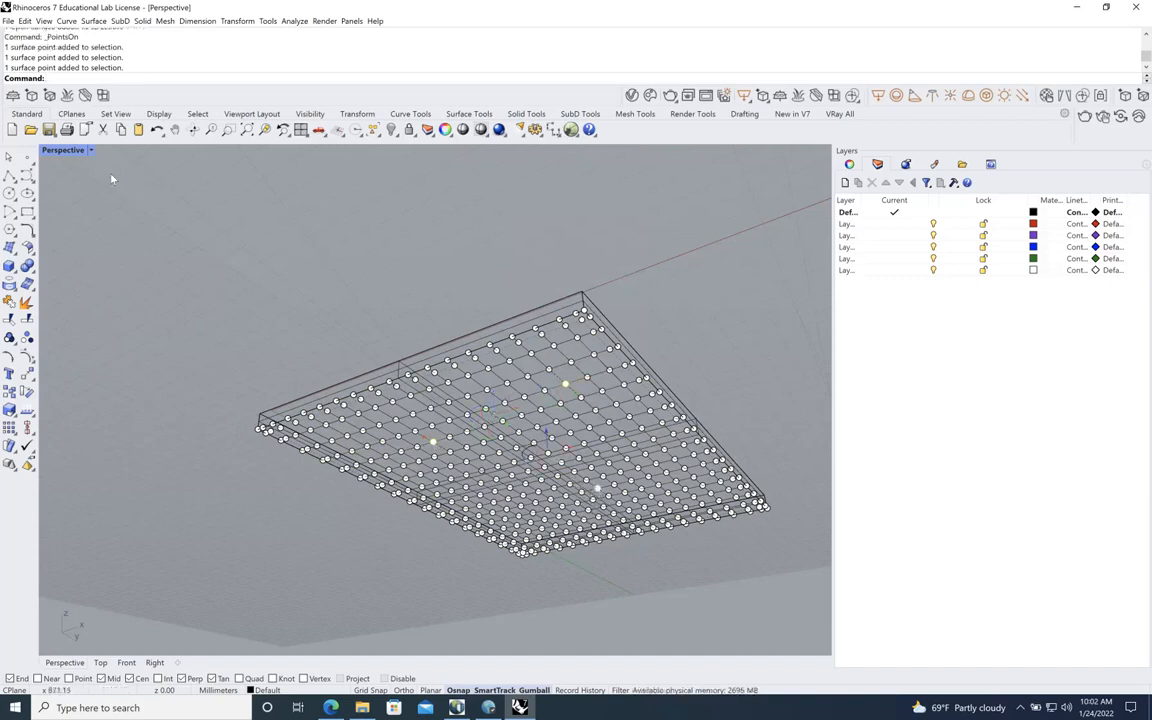
pyautogui.doubleClick(64, 151)
pyautogui.scroll(-18, 247, 504)
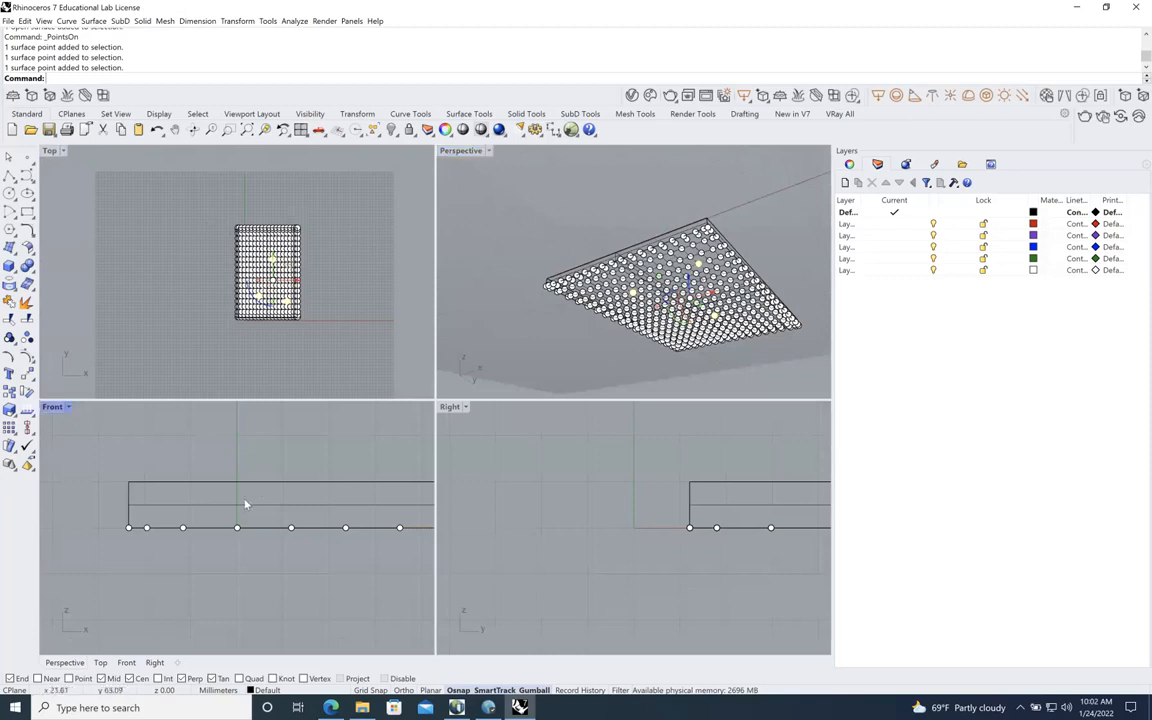
pyautogui.moveTo(277, 481); pyautogui.dragTo(285, 549)
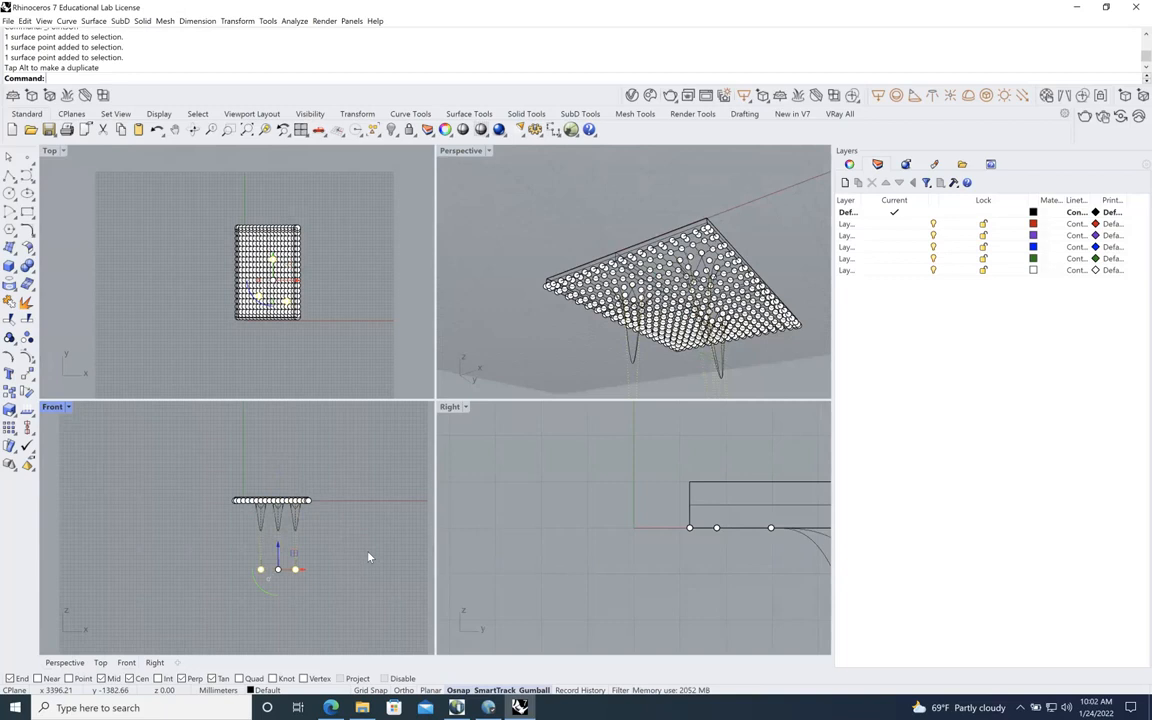
pyautogui.press('Escape')
# Set the Perspective view to Shaded display and inspect the three legs up close
pyautogui.click(489, 151)
pyautogui.click(476, 207)
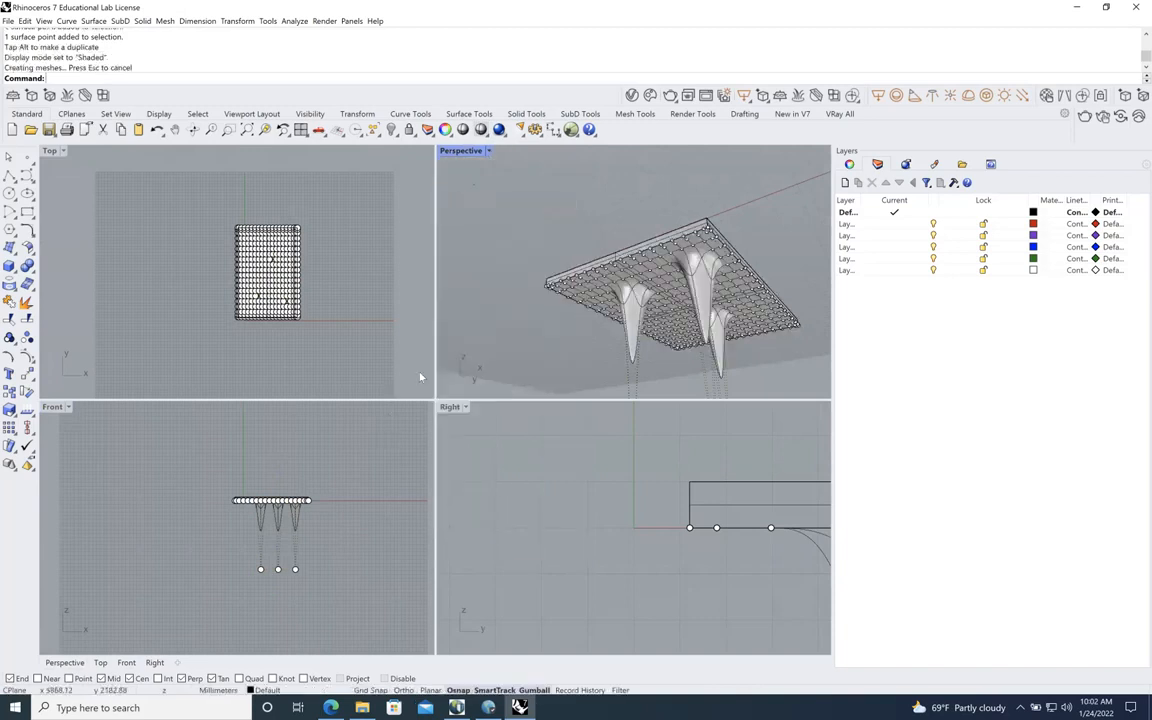
pyautogui.scroll(3, 237, 300)
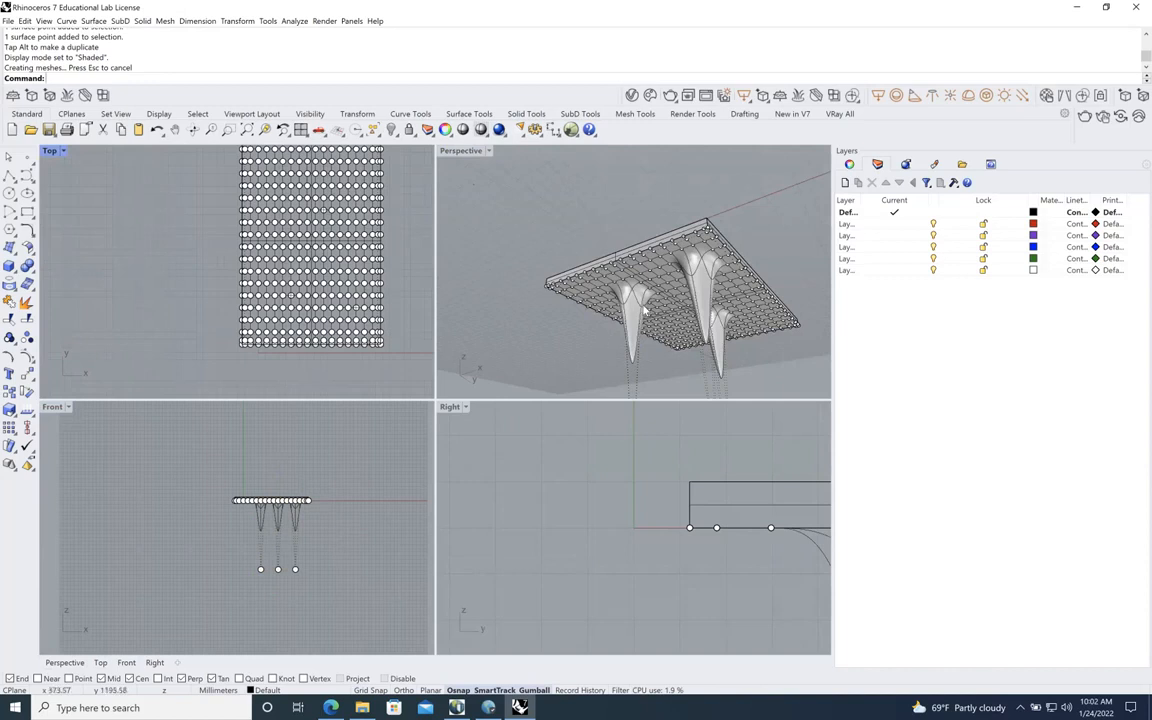
pyautogui.scroll(5, 585, 283)
pyautogui.scroll(-6, 600, 288)
pyautogui.scroll(4, 610, 286)
pyautogui.scroll(-3, 621, 300)
pyautogui.scroll(5, 621, 318)
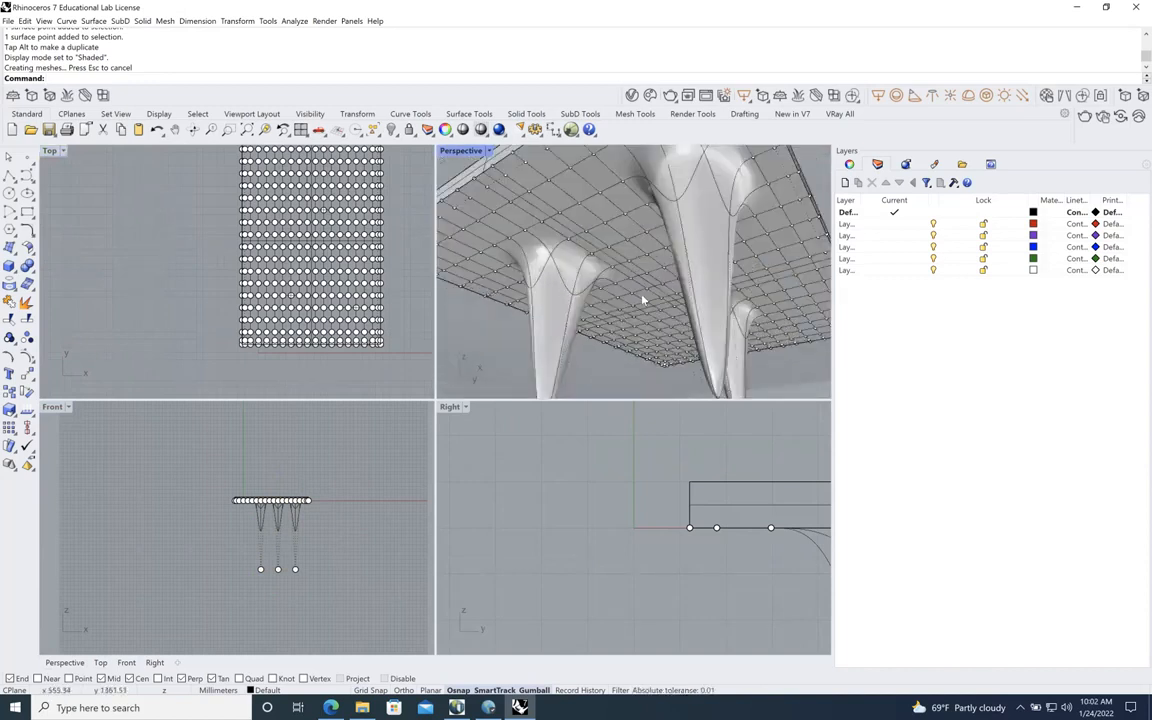
pyautogui.scroll(3, 643, 305)
pyautogui.scroll(2, 641, 330)
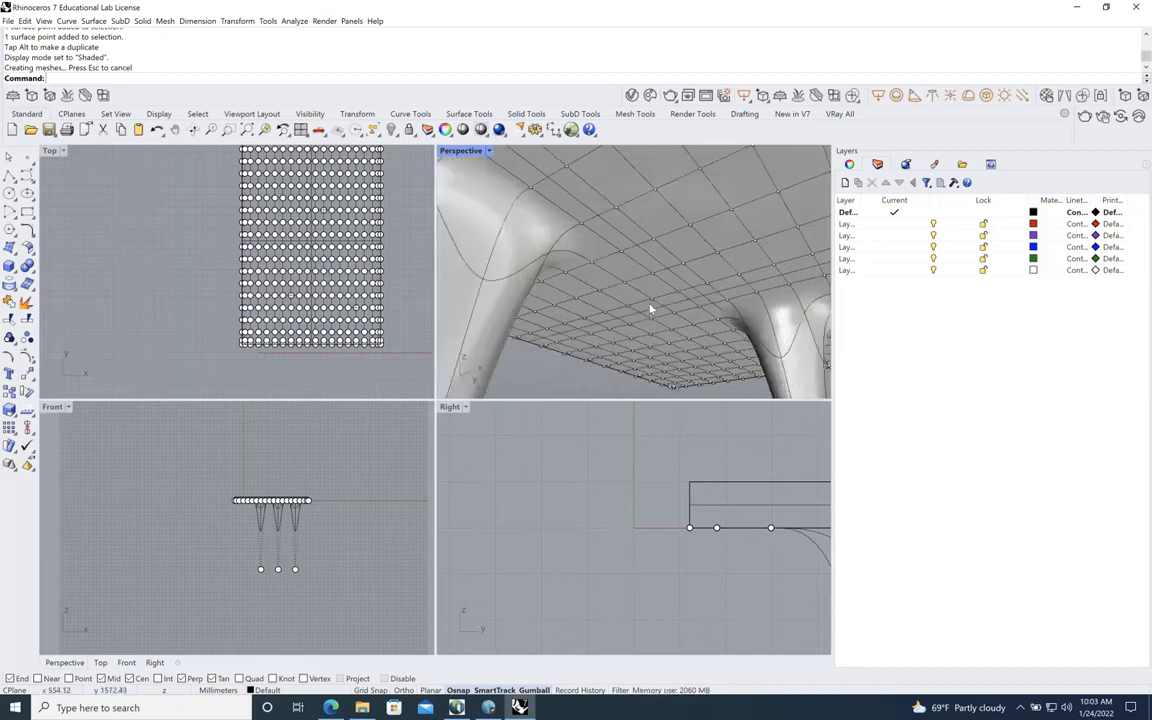
pyautogui.scroll(-4, 360, 305)
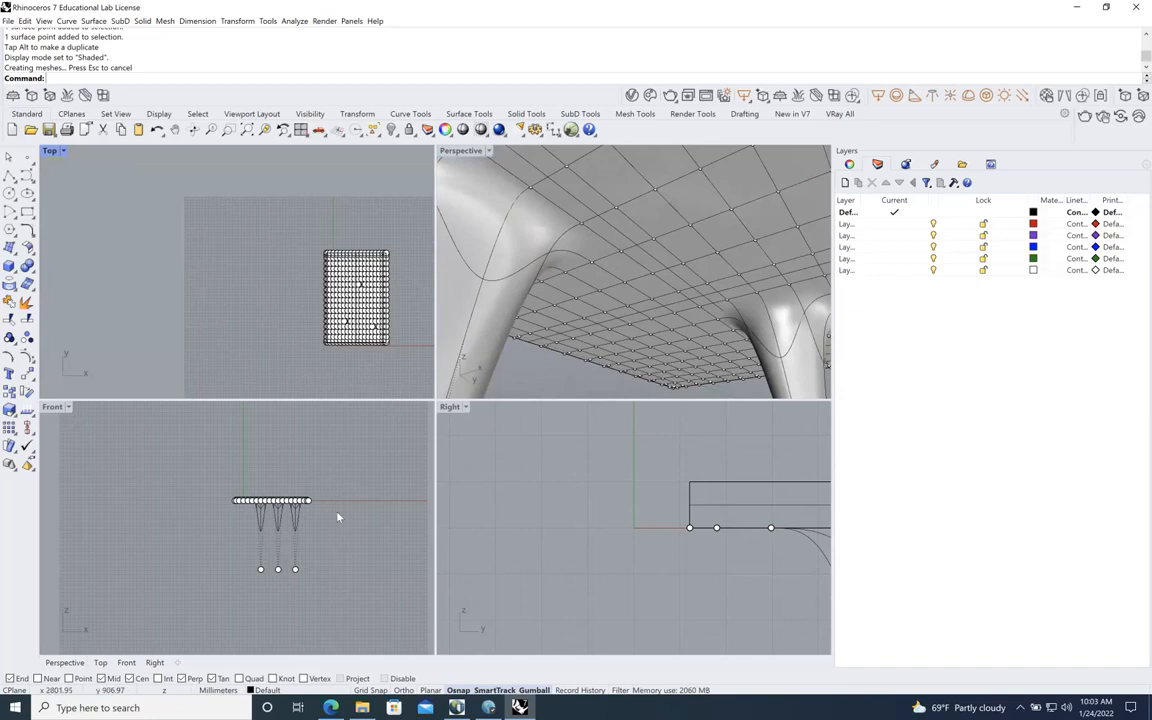
pyautogui.click(335, 262)
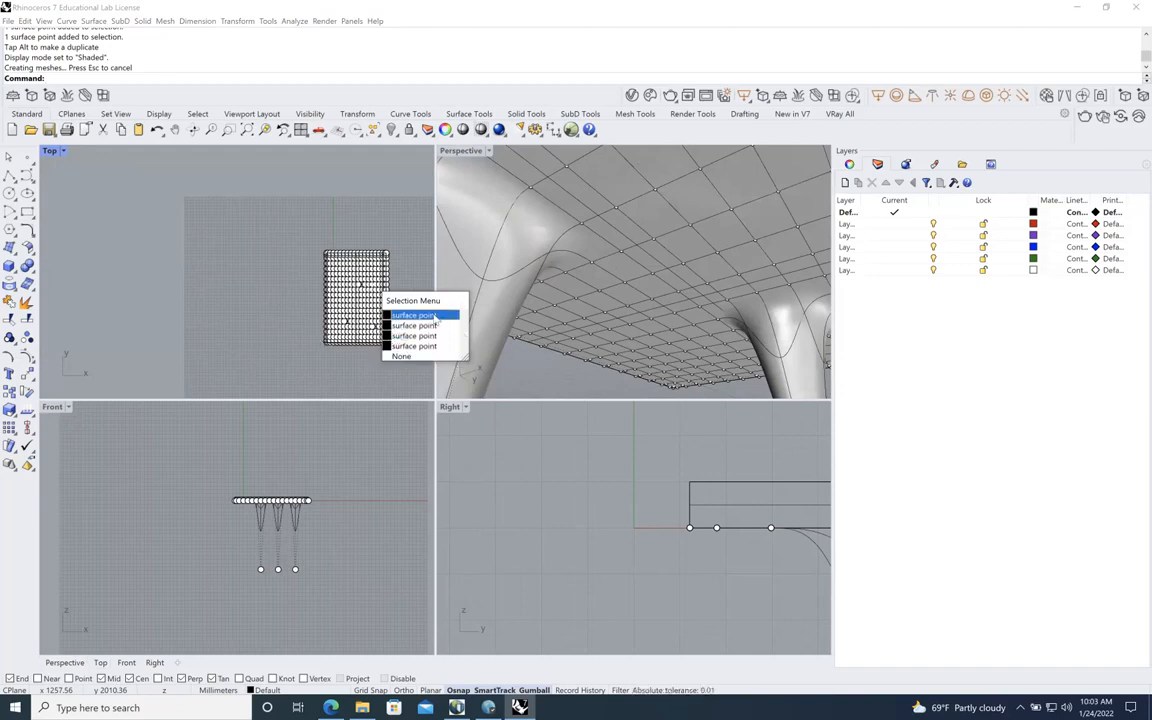
pyautogui.press('Escape')
pyautogui.scroll(1, 329, 456)
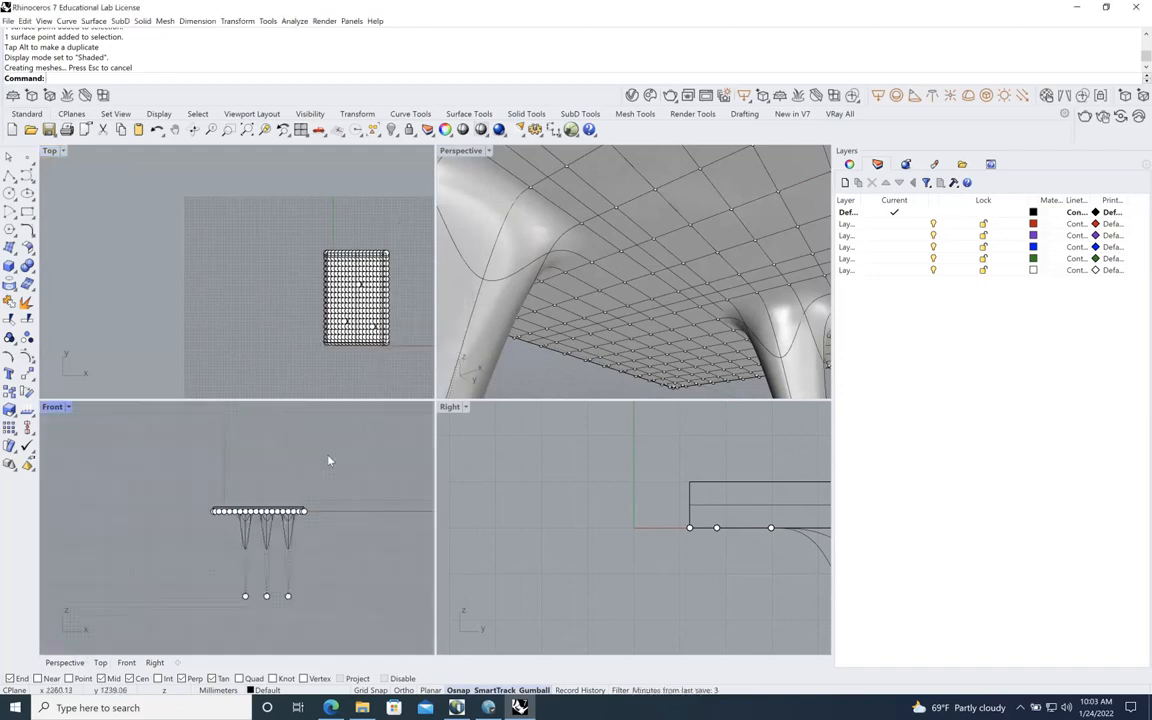
# Hide one long side surface of the slab, choosing the first of the overlapping surfaces at its upper edge in the Right view
pyautogui.click(801, 481)
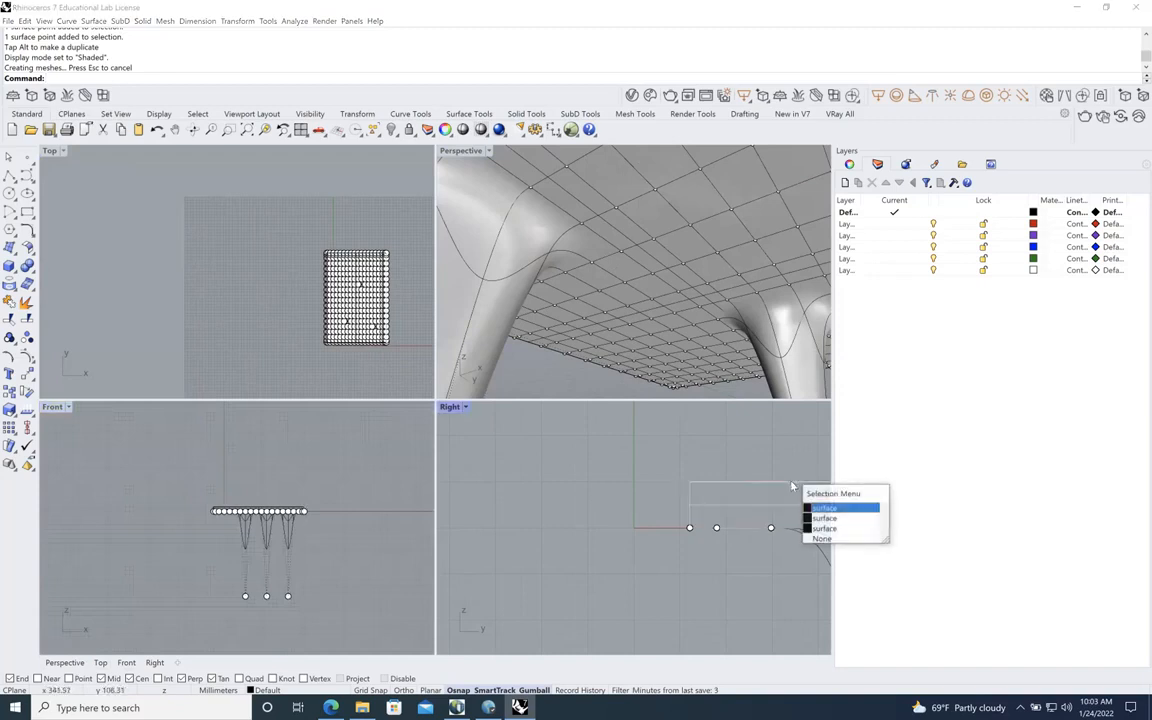
pyautogui.click(838, 509)
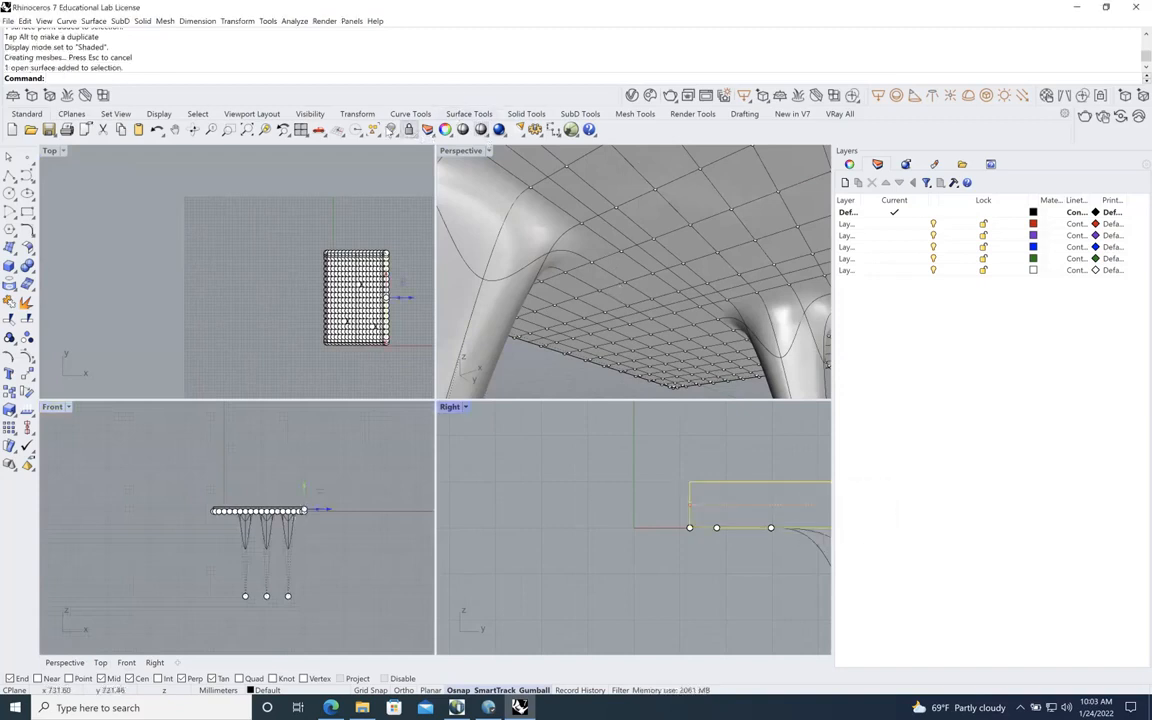
pyautogui.click(391, 131)
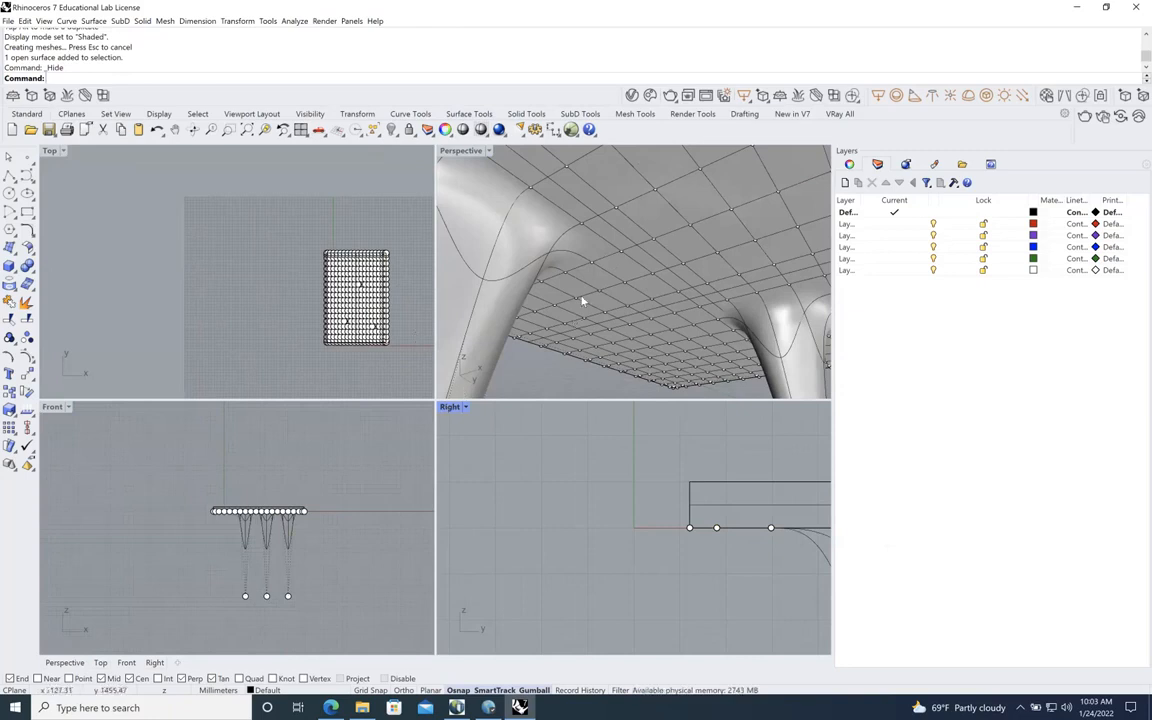
# Rotate the Perspective view to see the slab from above and hide its top surface
pyautogui.scroll(-10, 618, 281)
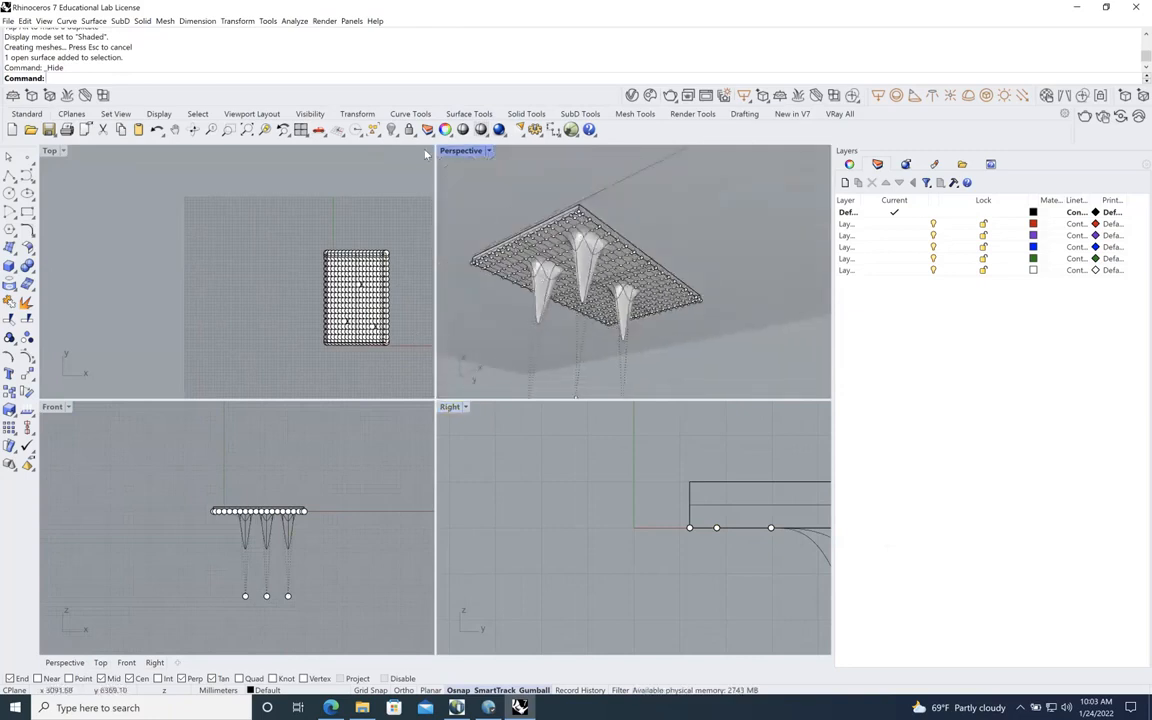
pyautogui.click(193, 130)
pyautogui.moveTo(598, 224); pyautogui.dragTo(590, 218)
pyautogui.click(590, 218)
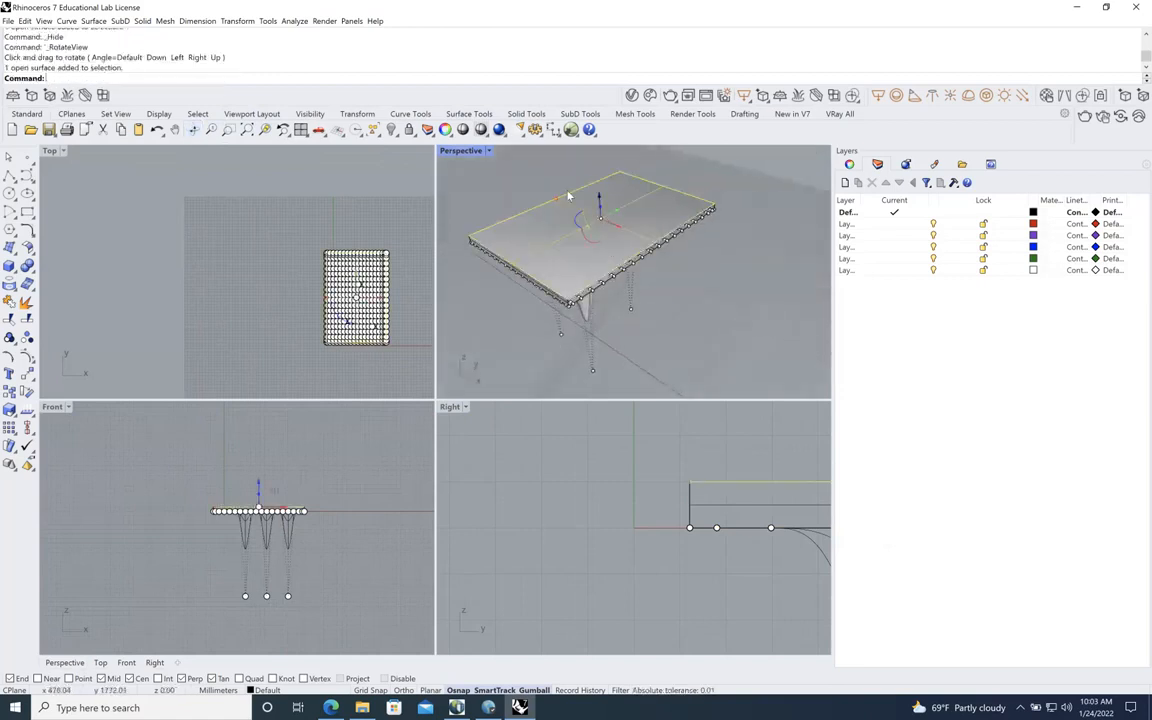
pyautogui.hotkey('ctrl', 'h')
# Hide the flat original bottom surface that covers the openings of the rebuilt surface's legs
pyautogui.scroll(5, 562, 239)
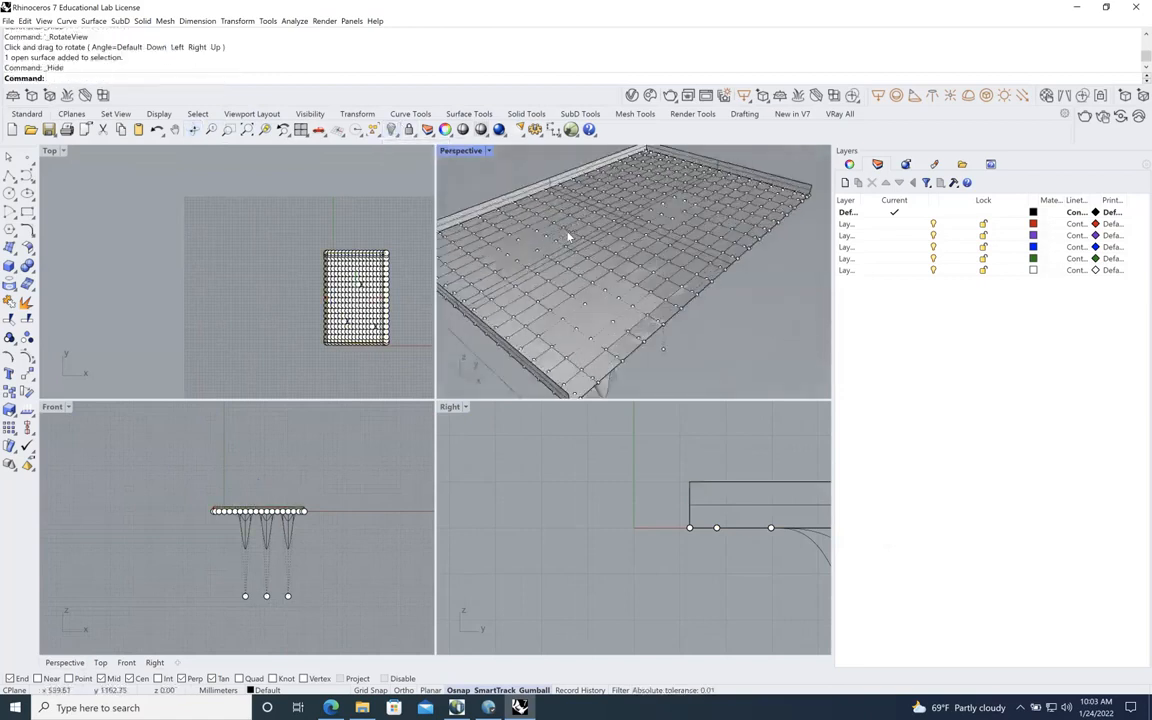
pyautogui.scroll(-4, 597, 314)
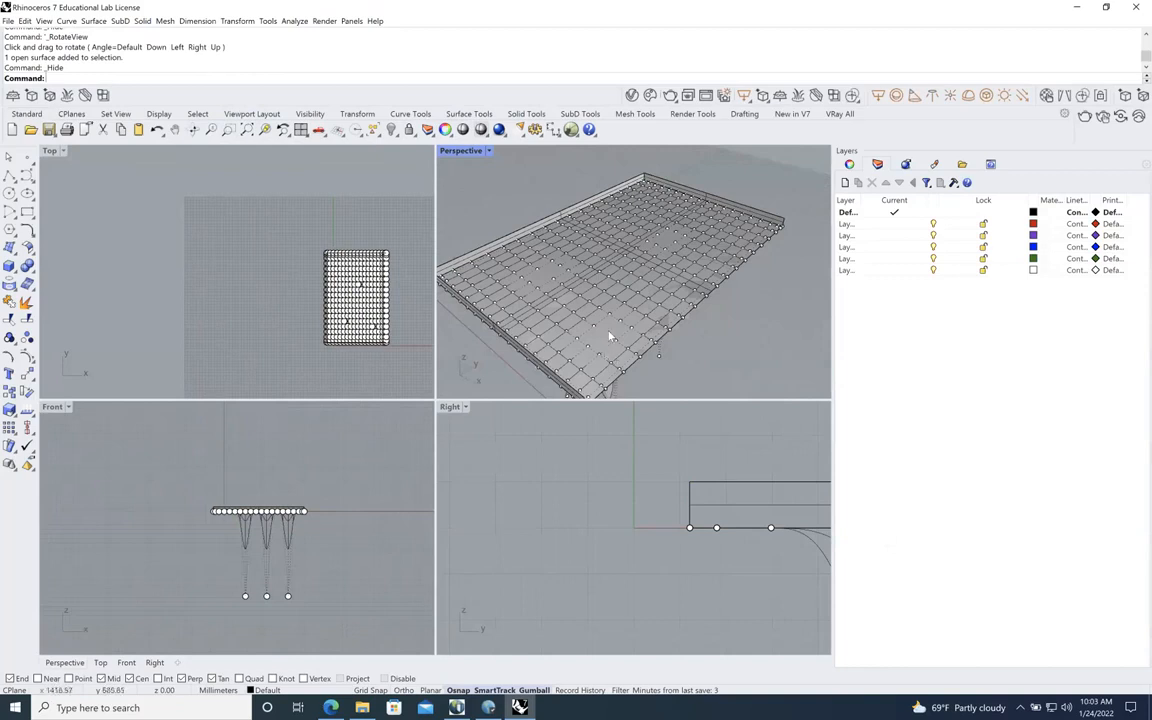
pyautogui.click(610, 337)
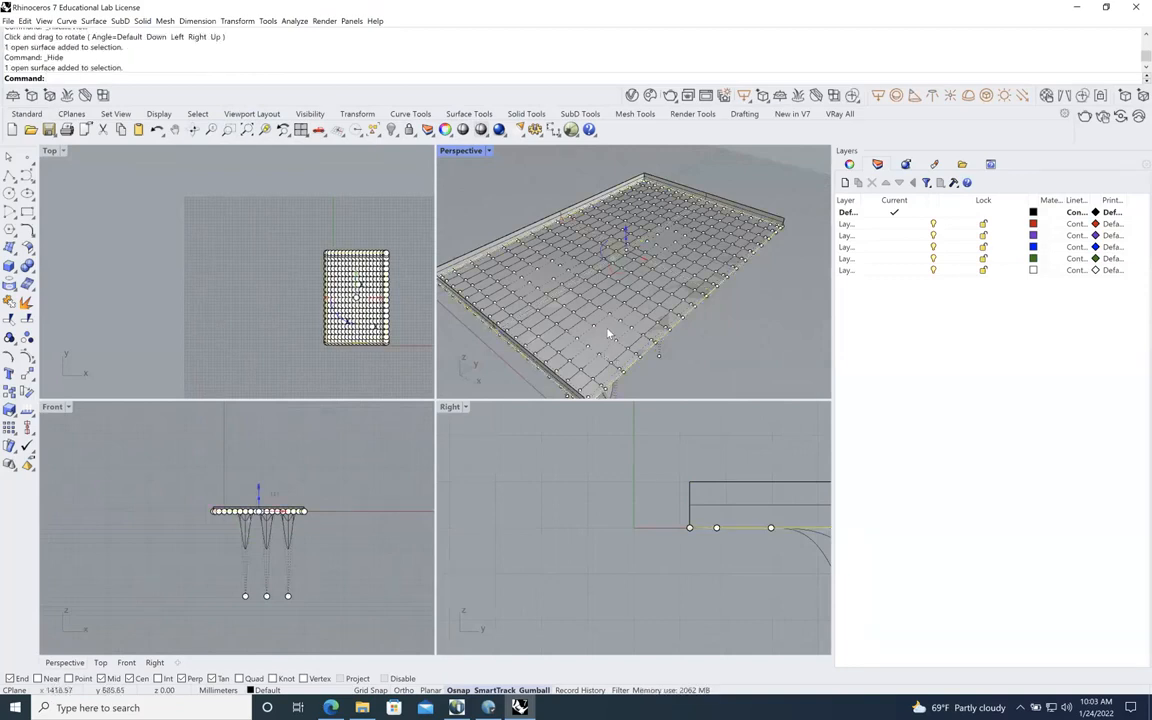
pyautogui.click(392, 131)
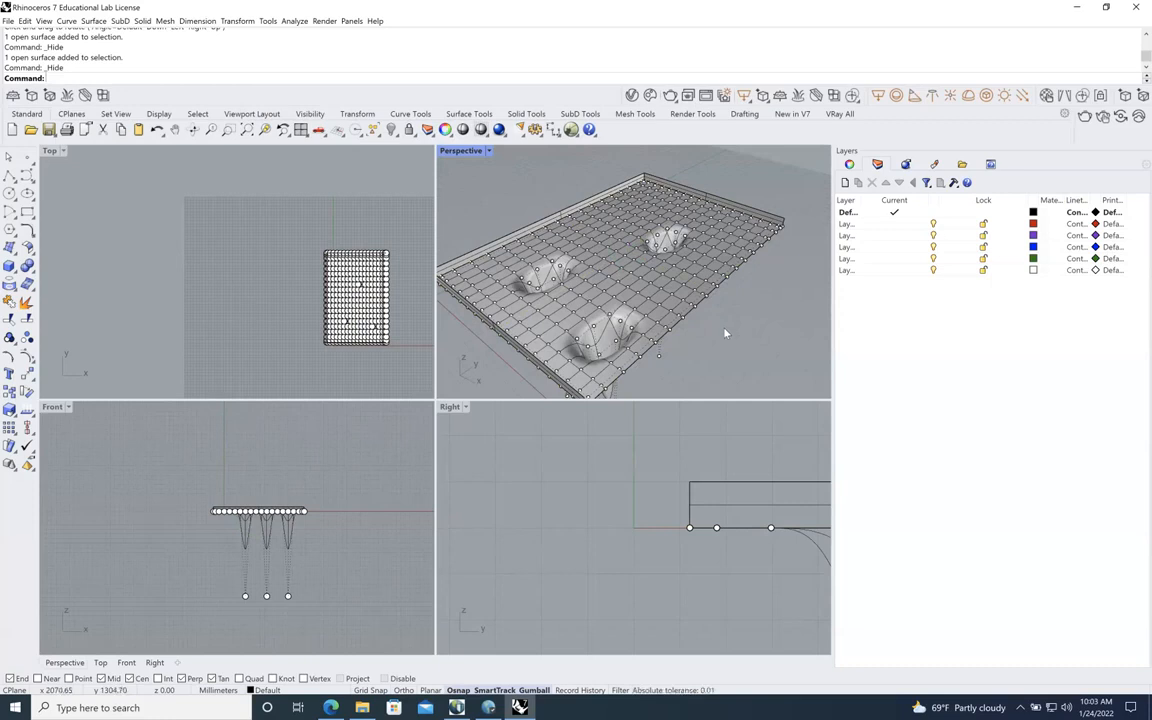
# Select a 6 by 4 block of control points in the Top view, pull it straight down in the Front view and clear the selection
pyautogui.scroll(5, 347, 301)
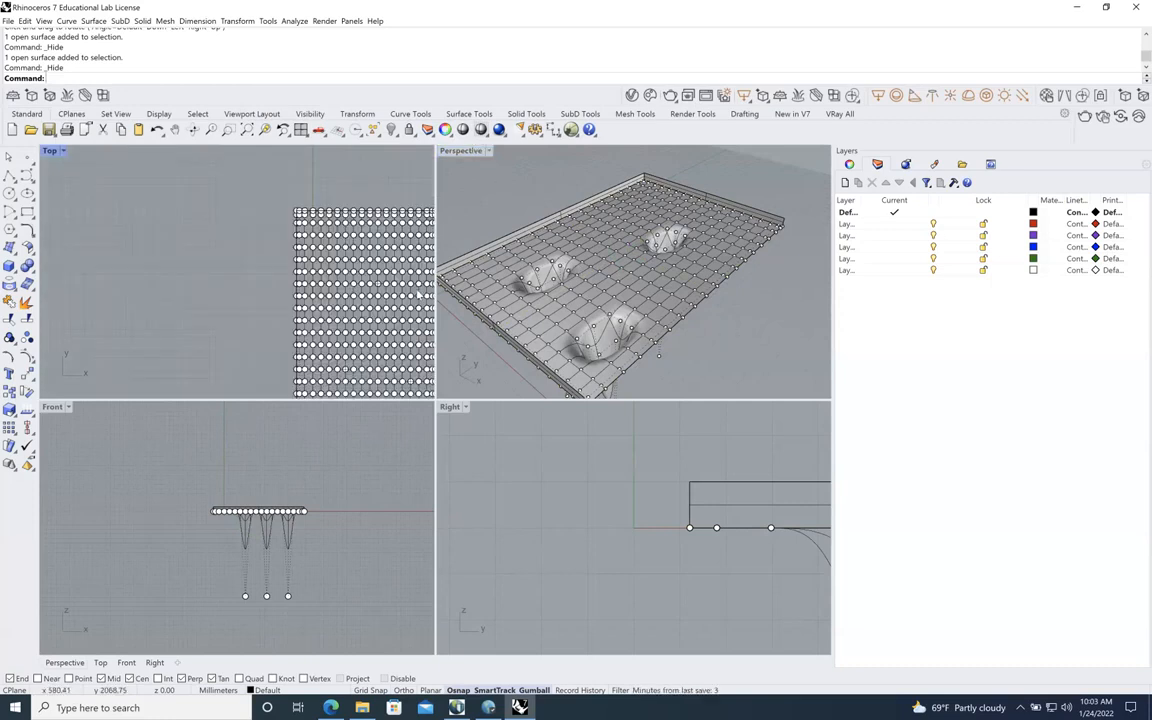
pyautogui.moveTo(676, 291); pyautogui.dragTo(689, 303, button='right')
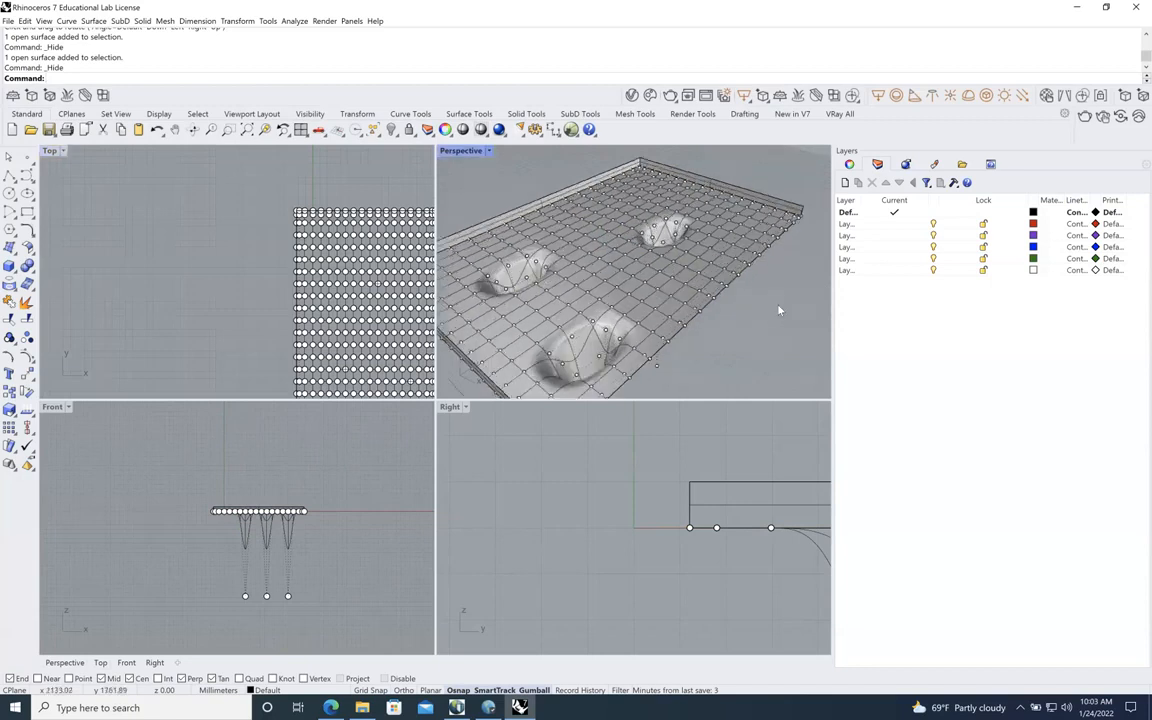
pyautogui.scroll(-5, 320, 281)
pyautogui.scroll(8, 318, 275)
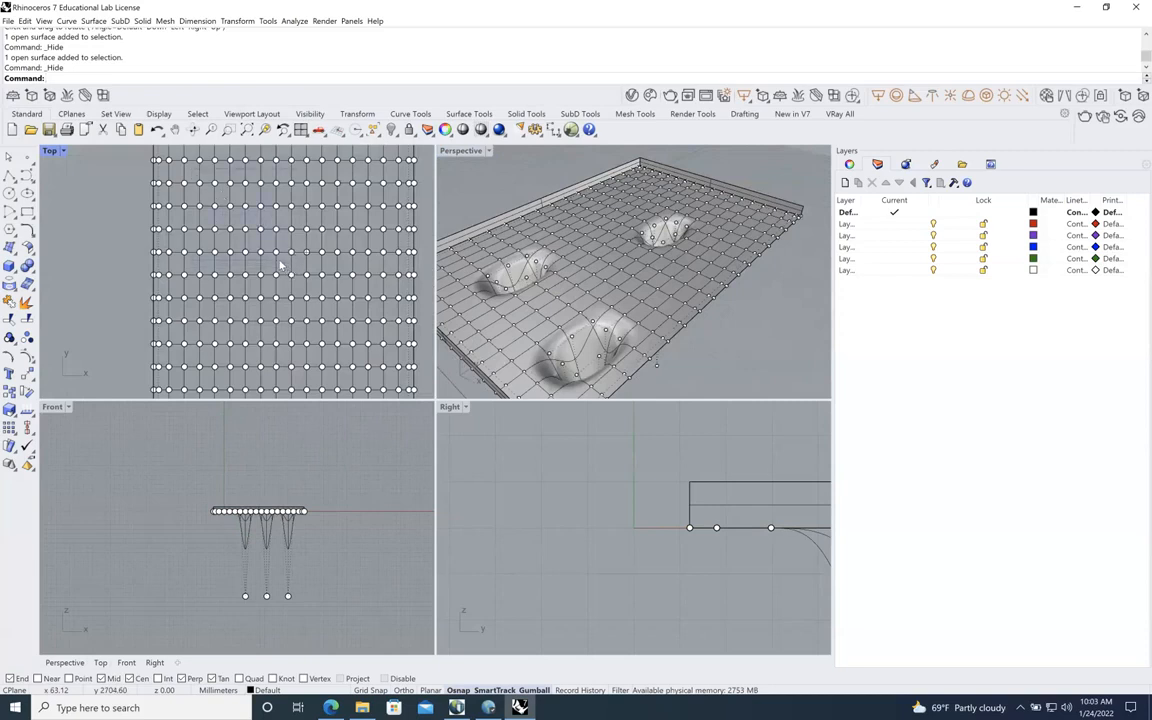
pyautogui.moveTo(192, 168); pyautogui.dragTo(280, 263)
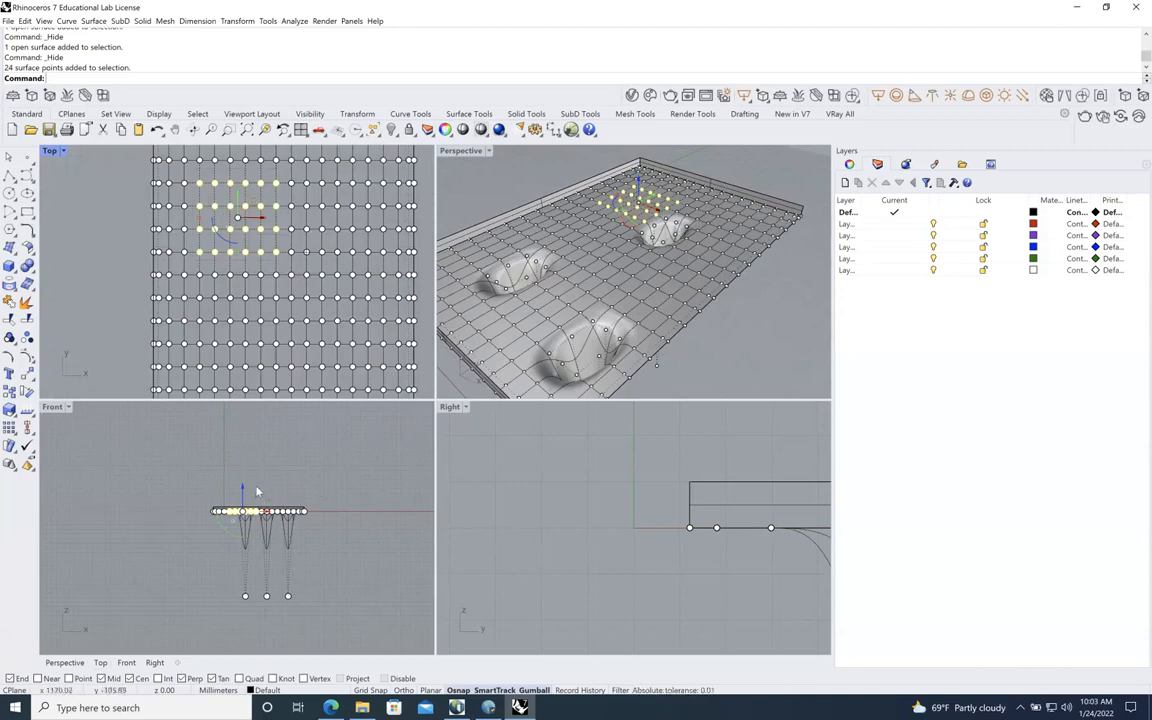
pyautogui.moveTo(244, 487); pyautogui.dragTo(241, 527)
pyautogui.scroll(3, 240, 580)
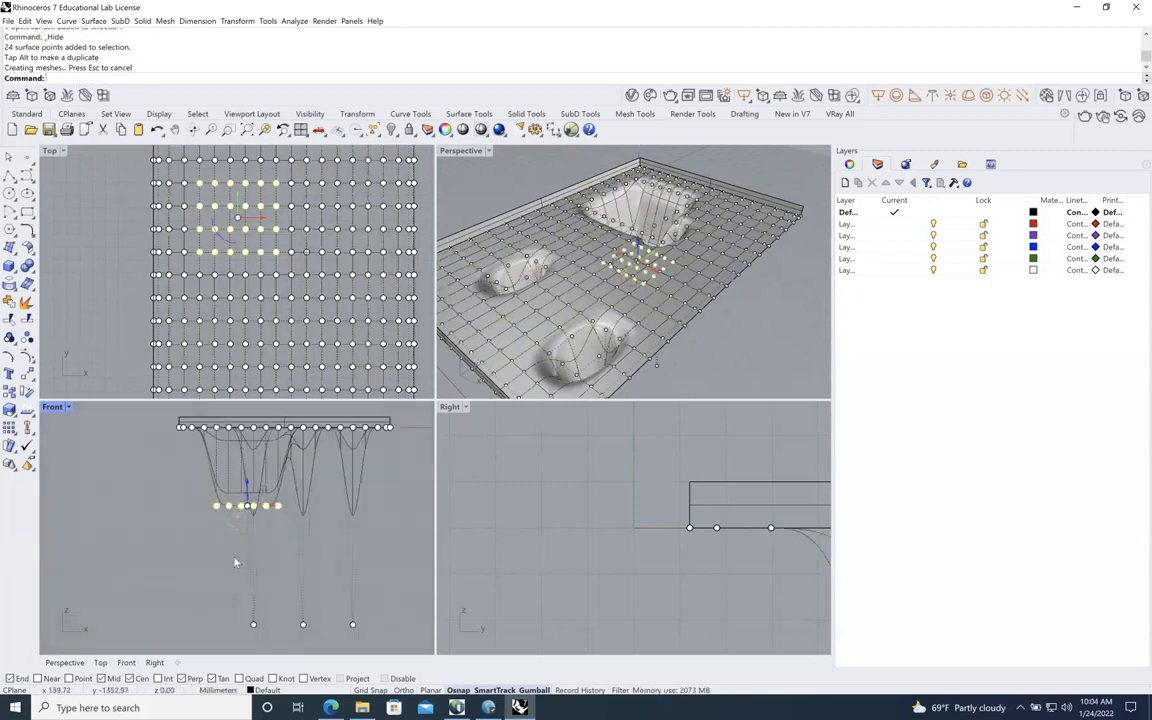
pyautogui.scroll(3, 622, 549)
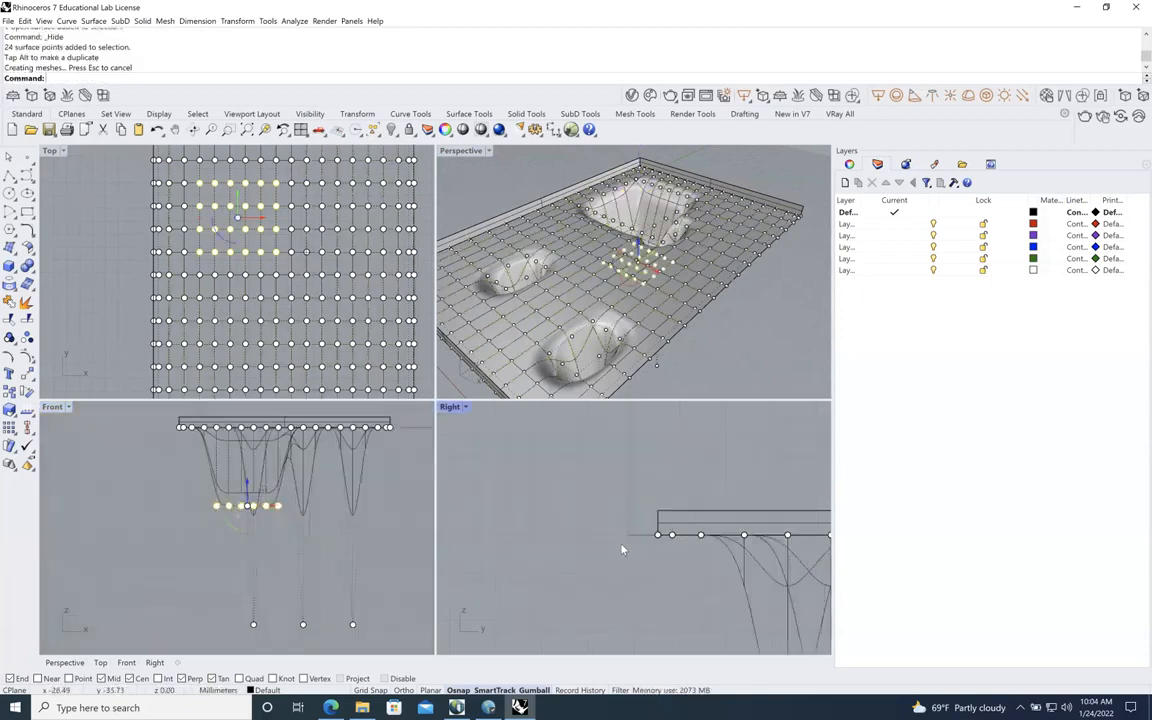
pyautogui.scroll(-3, 622, 549)
pyautogui.scroll(-2, 625, 545)
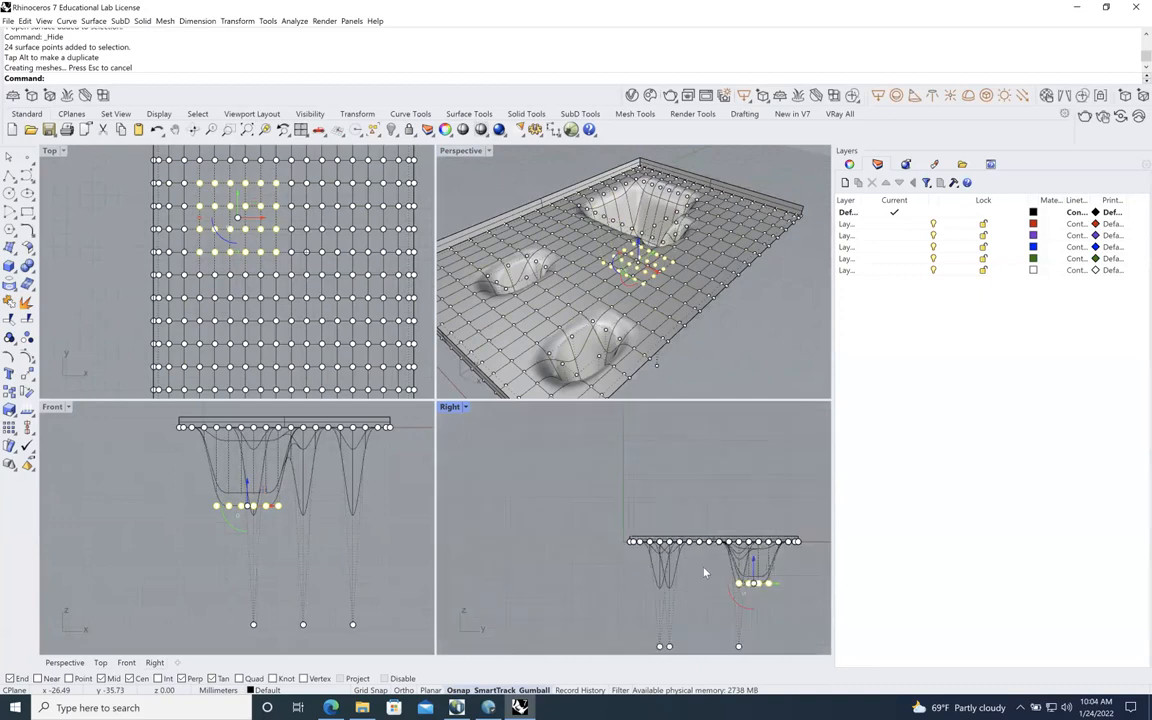
pyautogui.press('Escape')
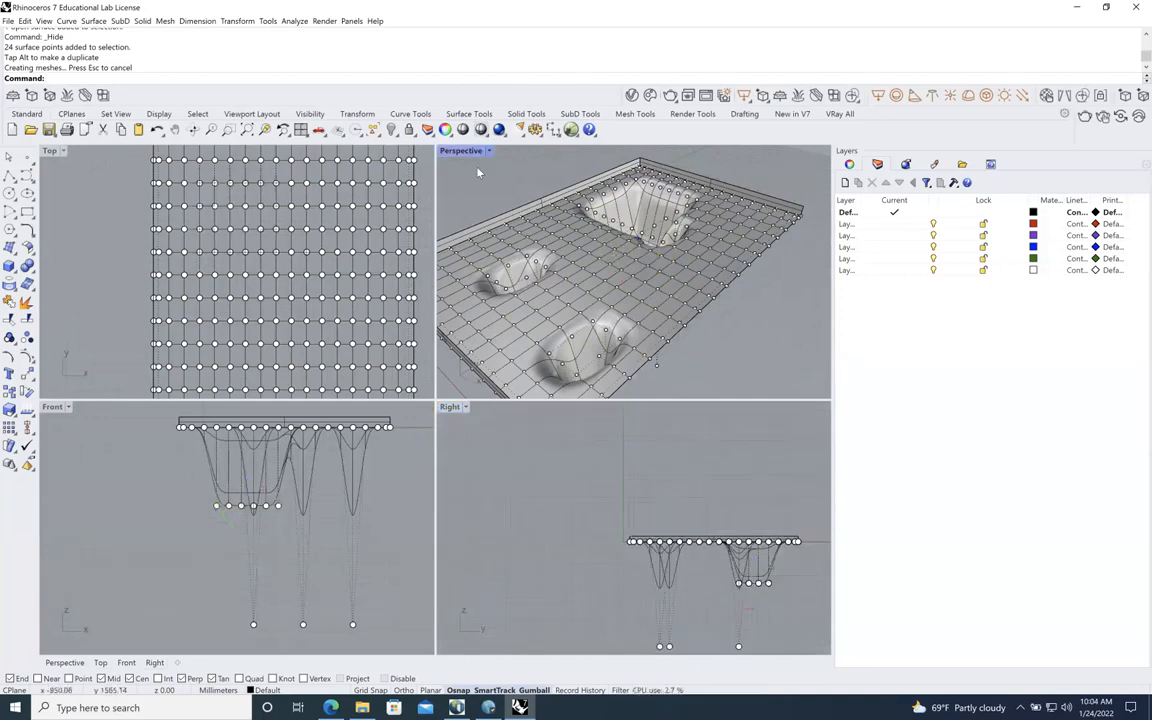
# Maximize the Perspective view and inspect the block-shaped depression and the three legs from the side and from above
pyautogui.click(502, 192)
pyautogui.doubleClick(461, 151)
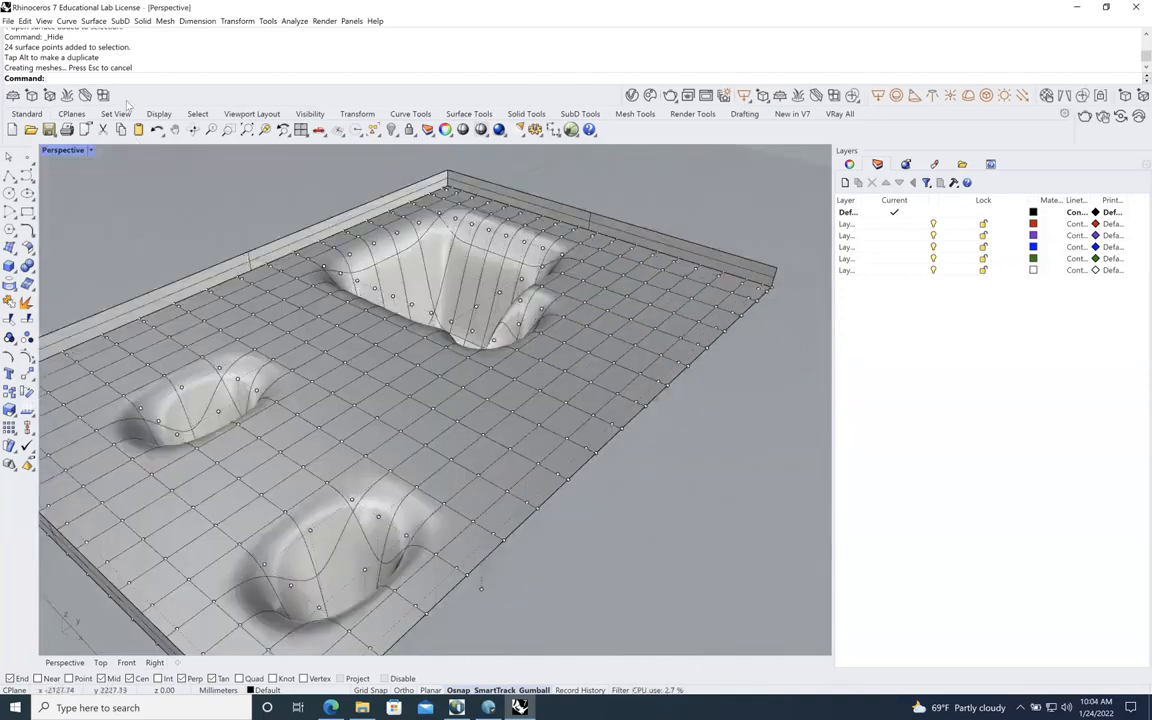
pyautogui.click(193, 130)
pyautogui.moveTo(370, 437); pyautogui.dragTo(329, 451)
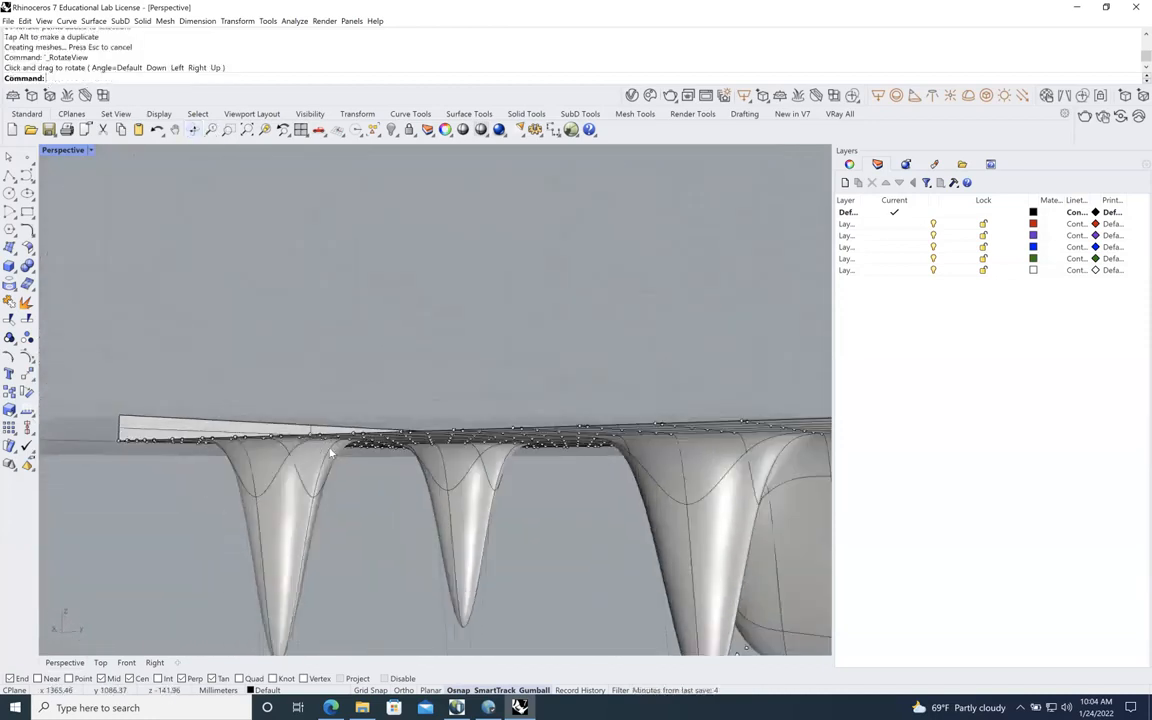
pyautogui.scroll(6, 321, 385)
pyautogui.scroll(-4, 321, 387)
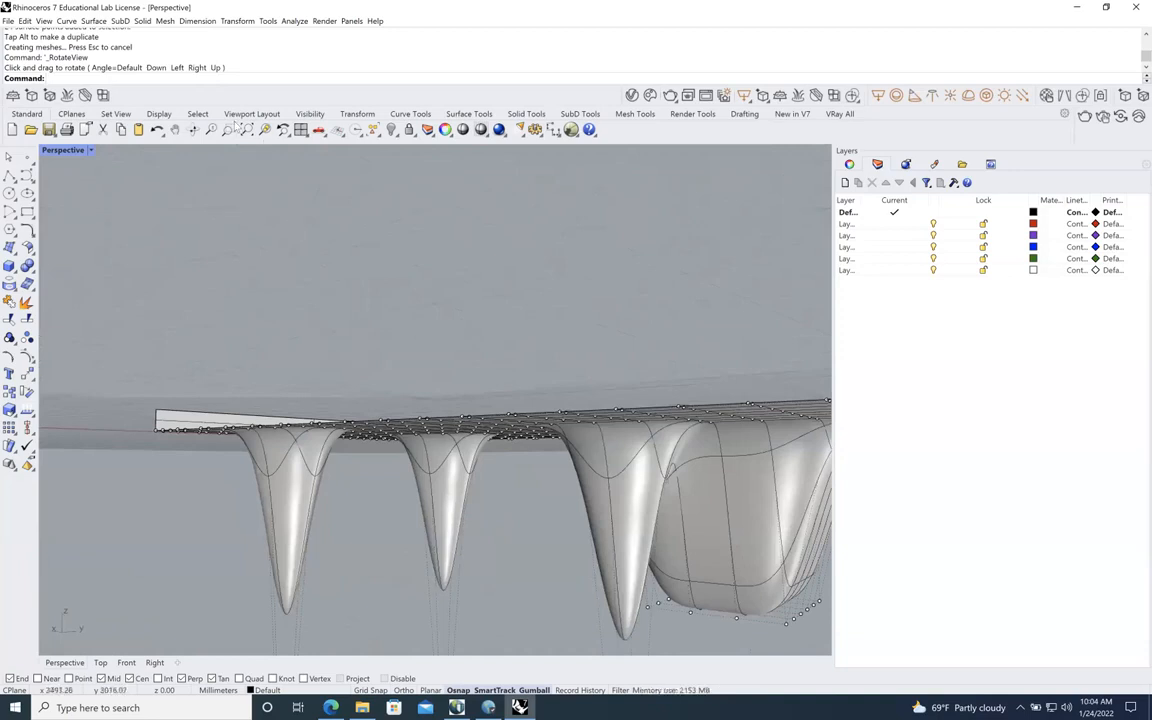
pyautogui.click(193, 130)
pyautogui.moveTo(512, 296); pyautogui.dragTo(548, 347)
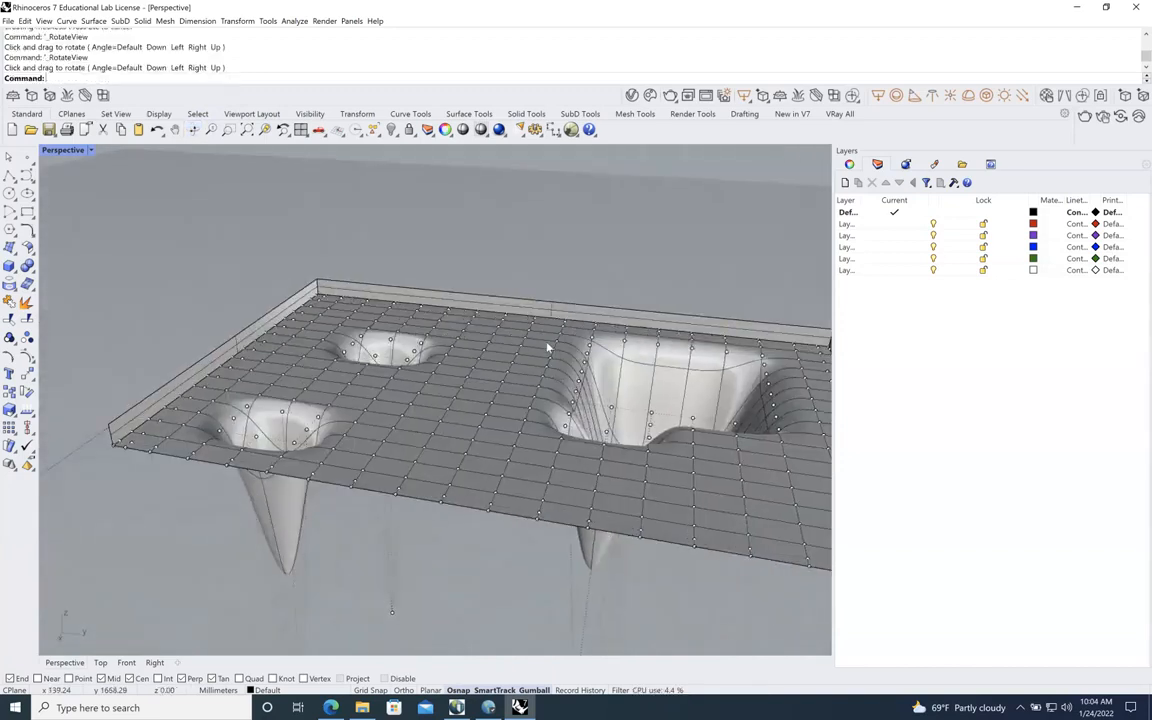
pyautogui.scroll(-3, 509, 364)
pyautogui.scroll(3, 509, 364)
pyautogui.scroll(-5, 505, 545)
pyautogui.scroll(5, 594, 607)
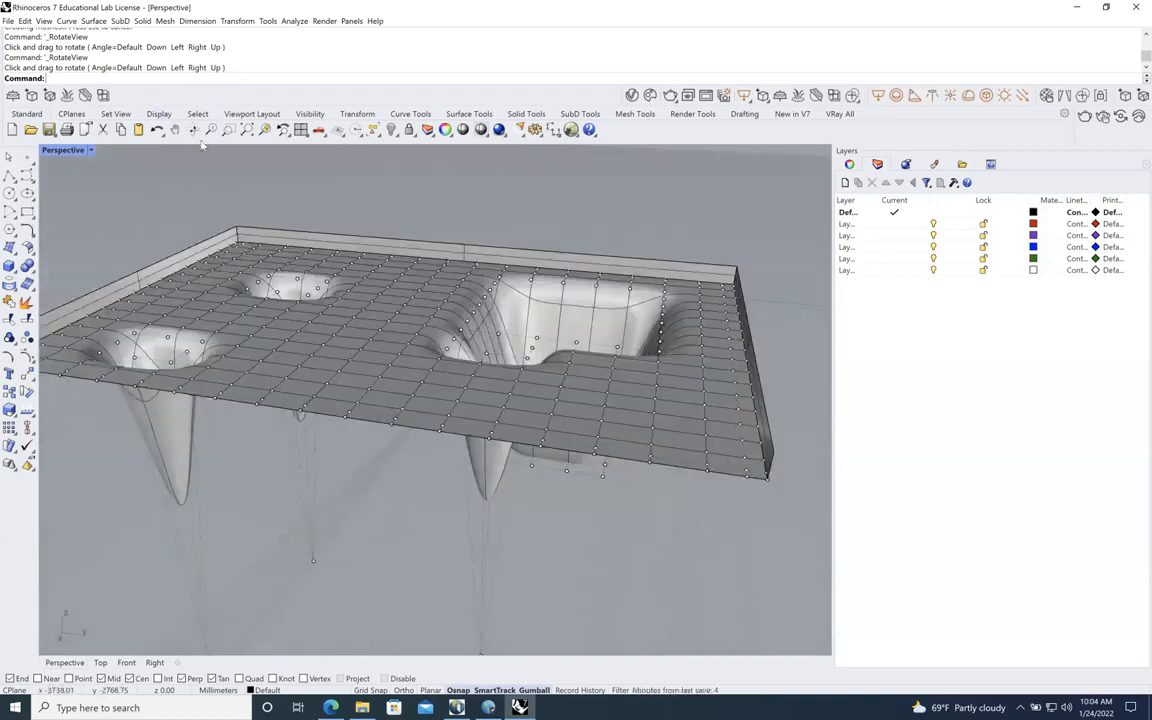
pyautogui.scroll(4, 297, 476)
pyautogui.scroll(-6, 292, 430)
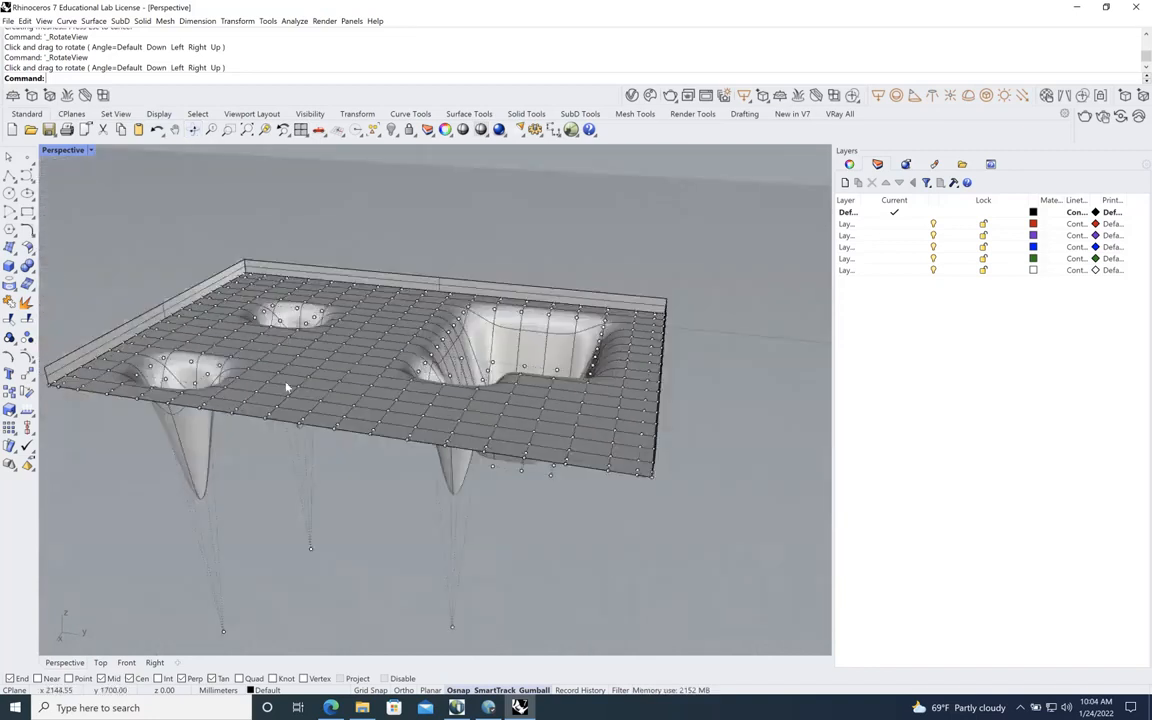
# Return to four viewports, select one full row of 20 control points across the surface's middle, and pull it down in the Front view into a trough
pyautogui.doubleClick(62, 150)
pyautogui.scroll(-2, 196, 391)
pyautogui.scroll(2, 196, 391)
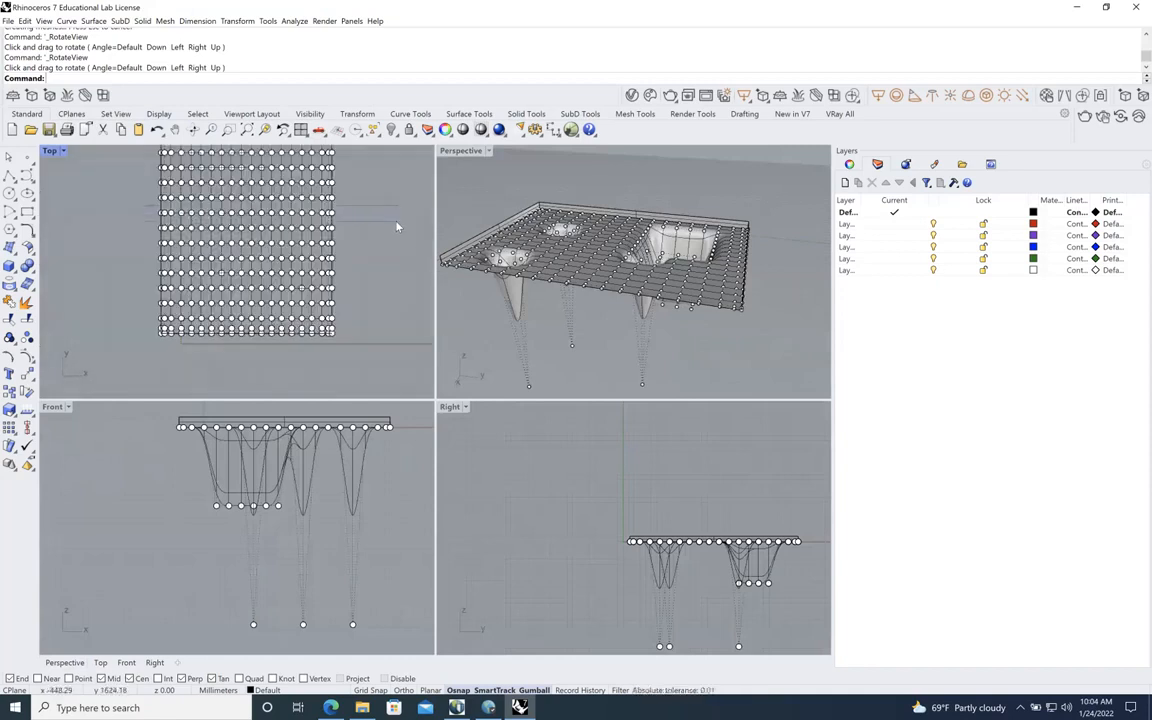
pyautogui.moveTo(145, 205); pyautogui.dragTo(396, 222)
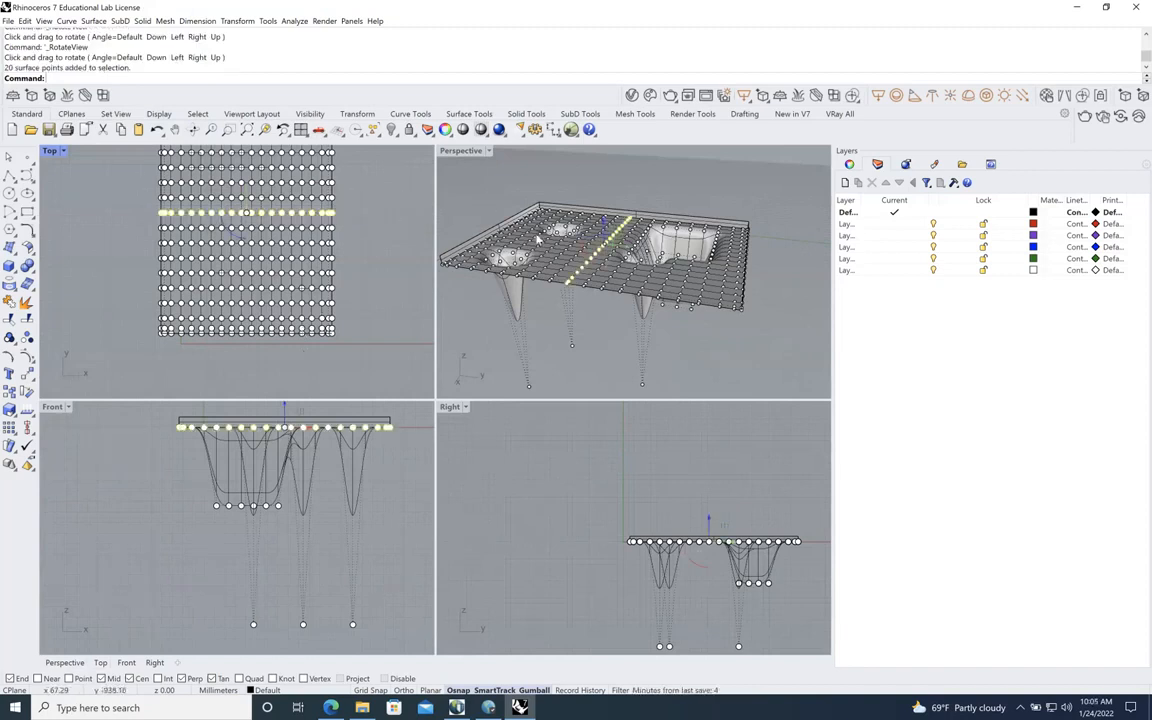
pyautogui.moveTo(289, 406); pyautogui.dragTo(285, 463)
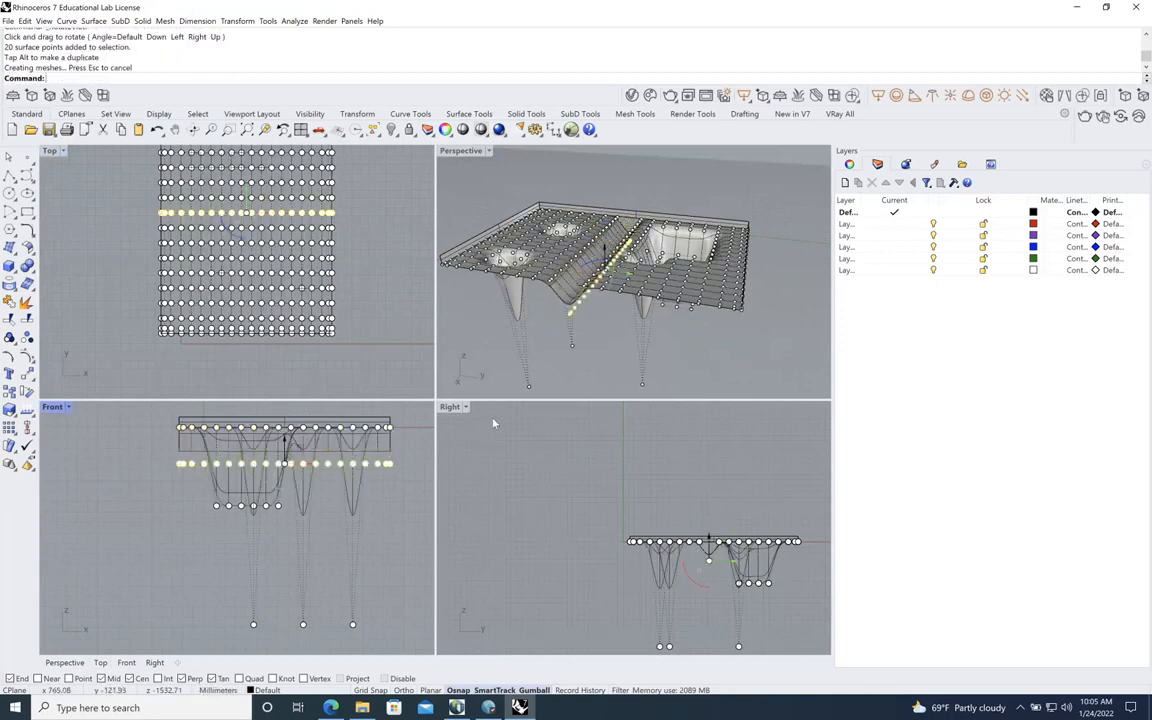
pyautogui.click(742, 358)
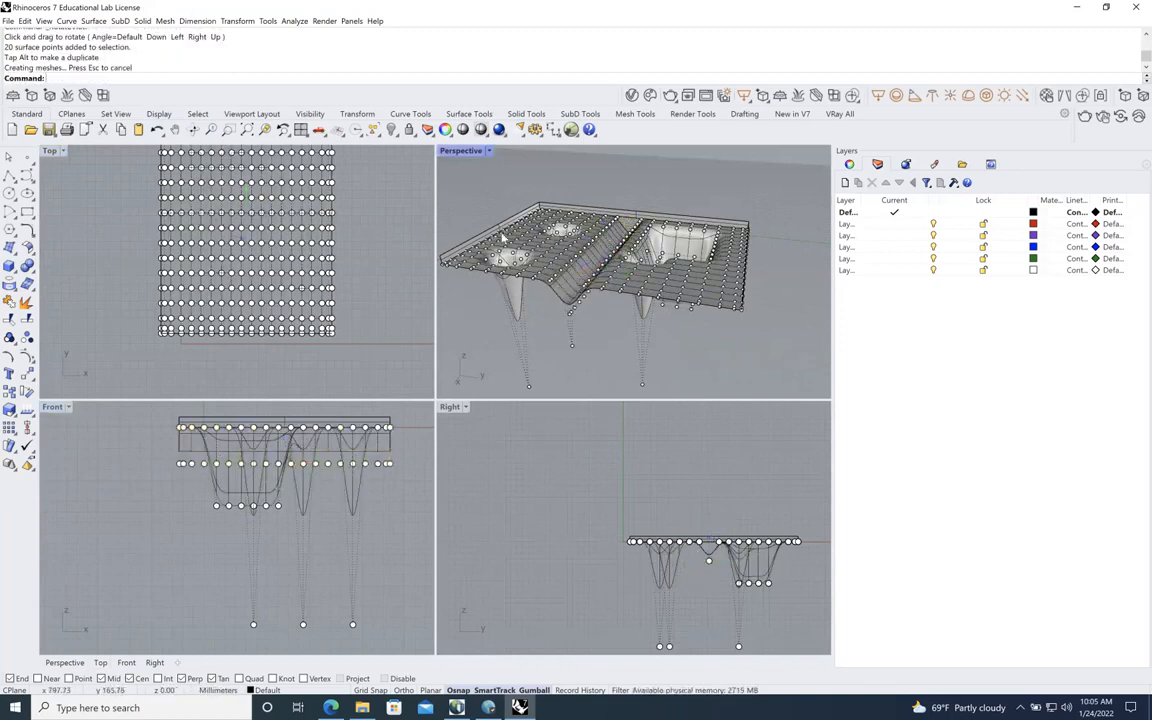
pyautogui.scroll(3, 742, 358)
pyautogui.scroll(-4, 305, 206)
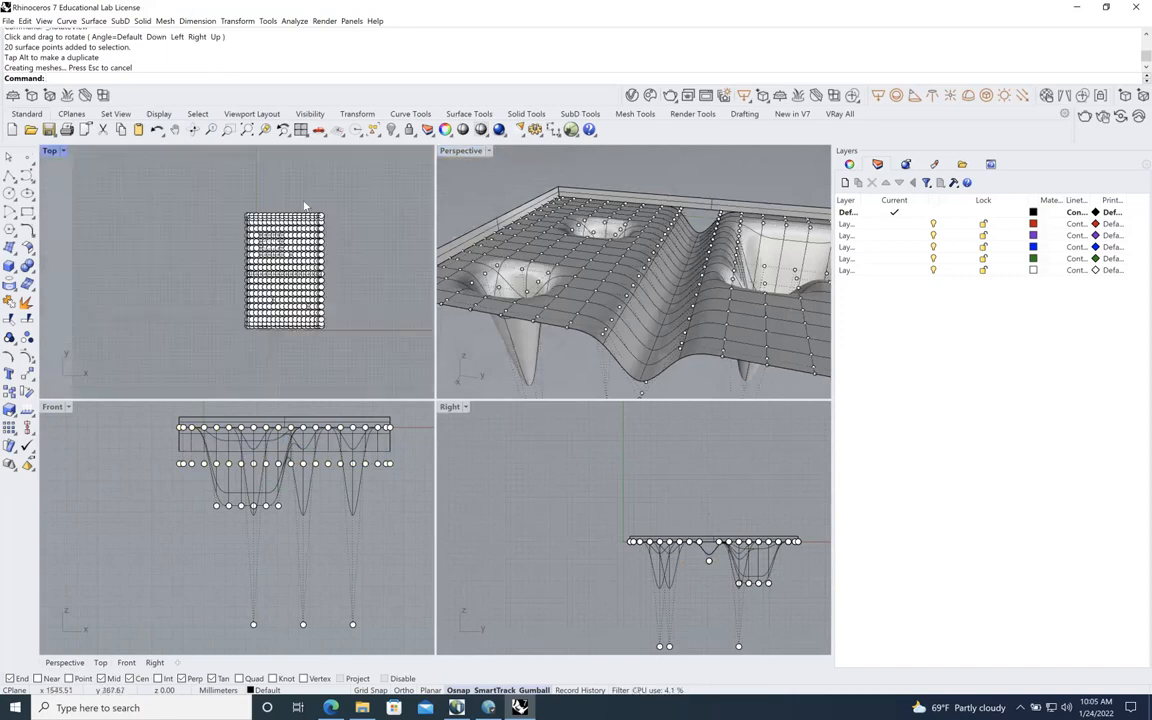
pyautogui.scroll(4, 312, 288)
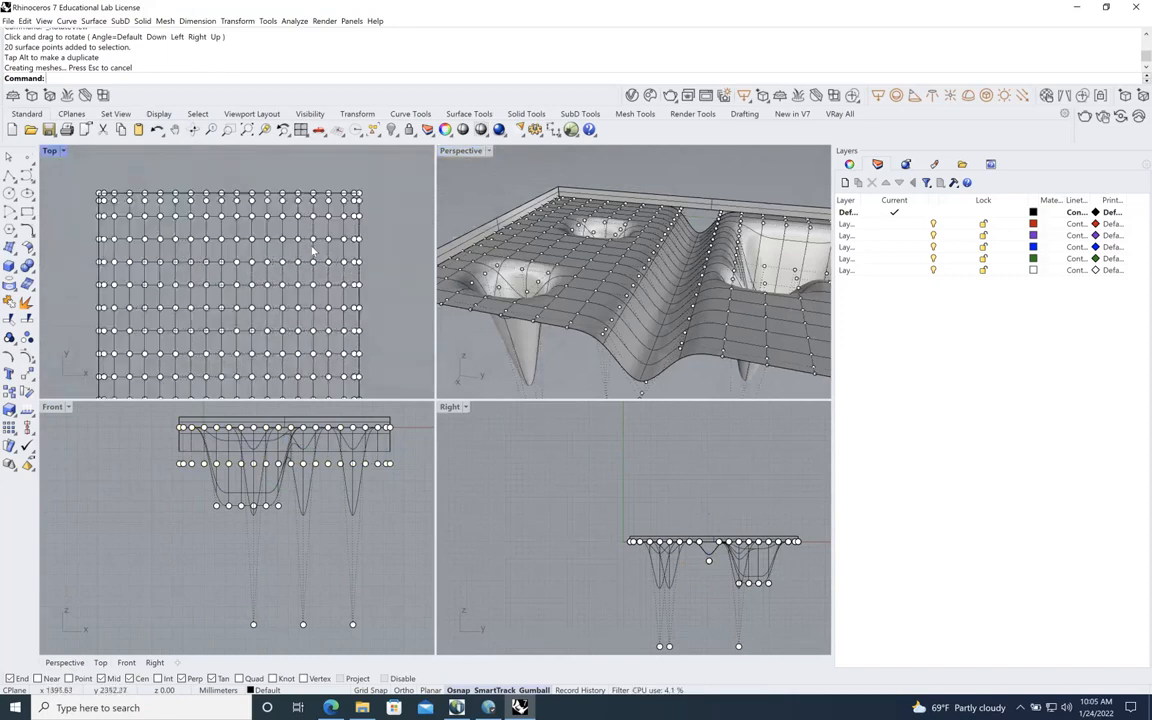
pyautogui.scroll(-3, 262, 276)
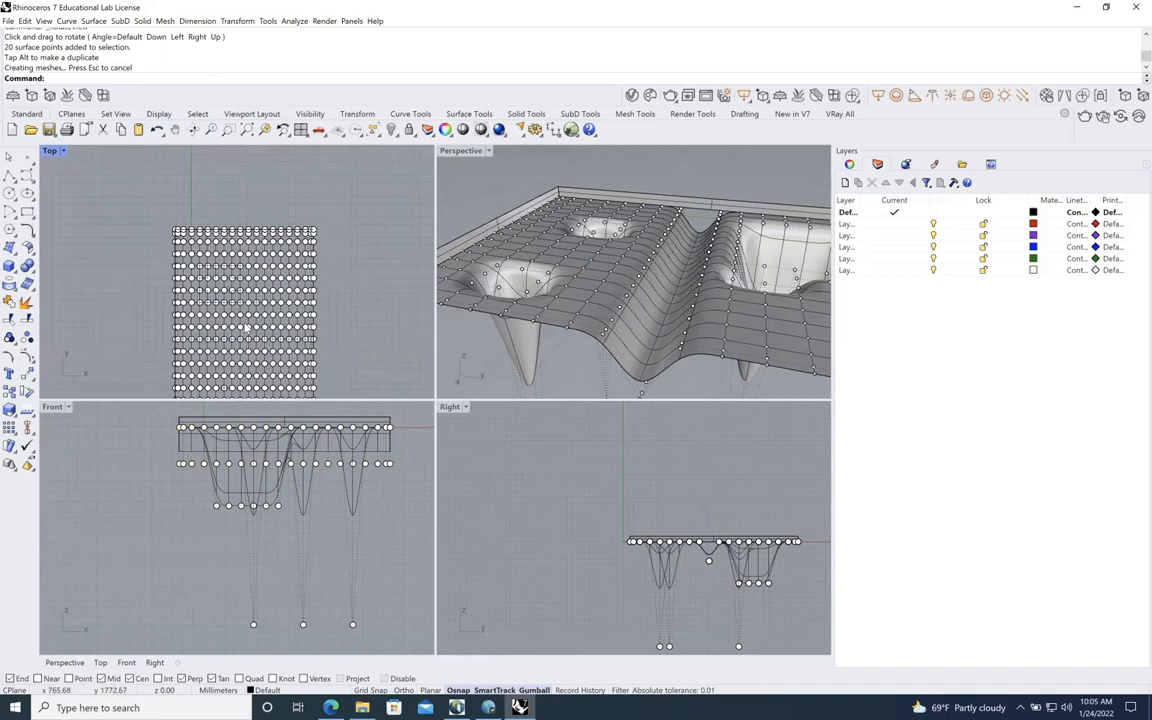
pyautogui.scroll(-5, 245, 327)
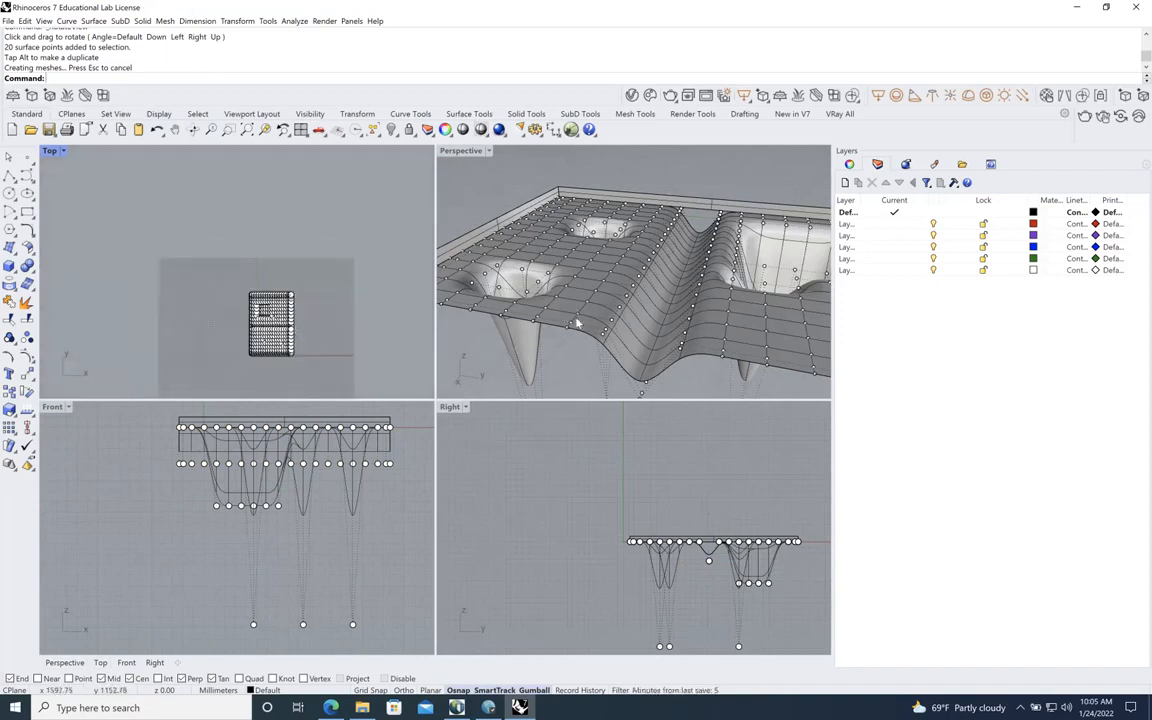
# Splay two of the legs outward by moving their tip control points diagonally outward and up in the Front view
pyautogui.scroll(5, 680, 590)
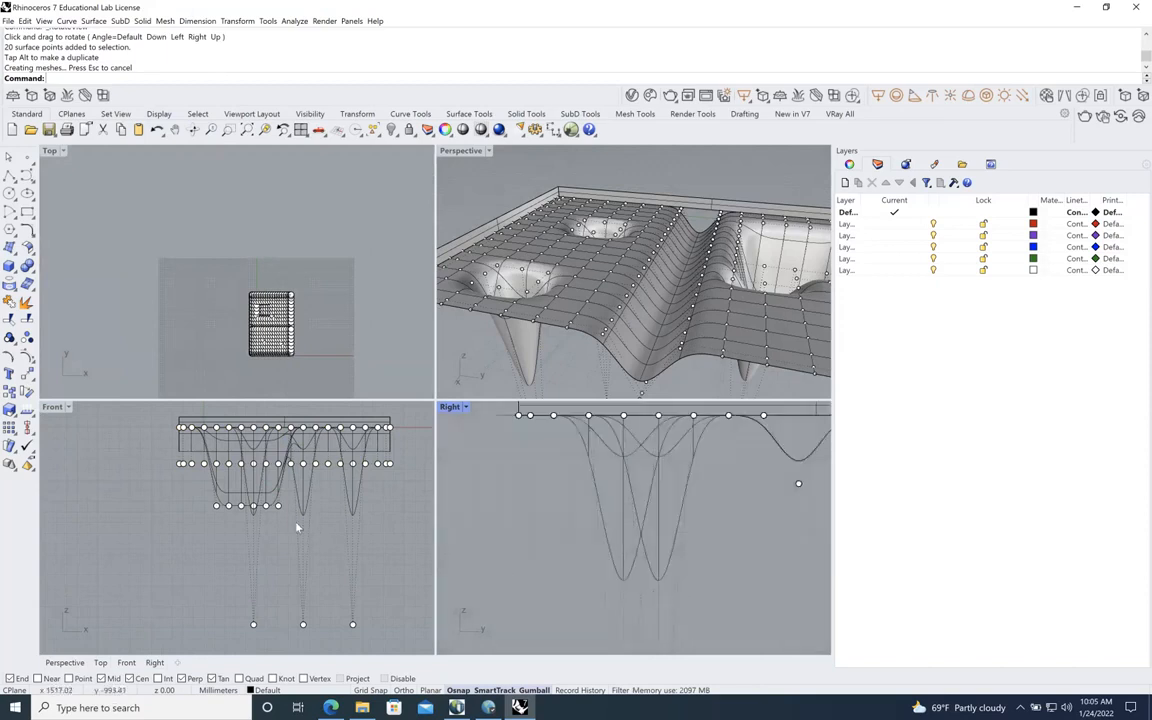
pyautogui.scroll(-3, 297, 527)
pyautogui.moveTo(277, 581); pyautogui.dragTo(260, 549)
pyautogui.moveTo(328, 580); pyautogui.dragTo(375, 543)
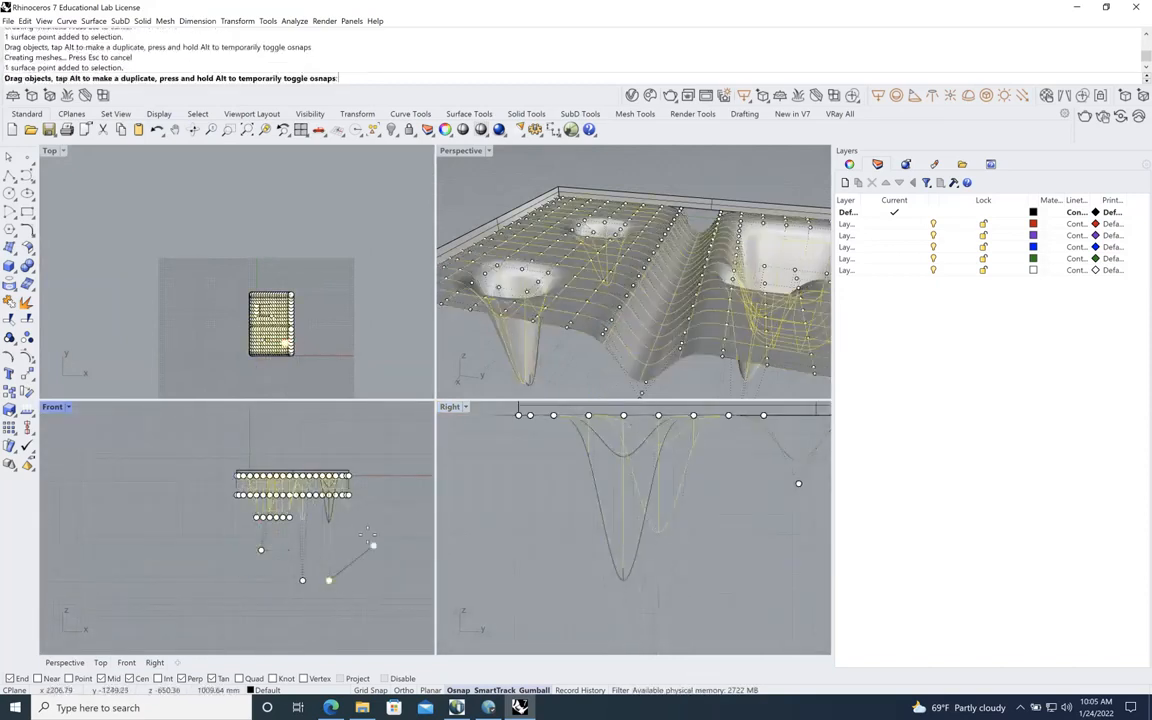
pyautogui.scroll(5, 272, 524)
pyautogui.scroll(-3, 285, 518)
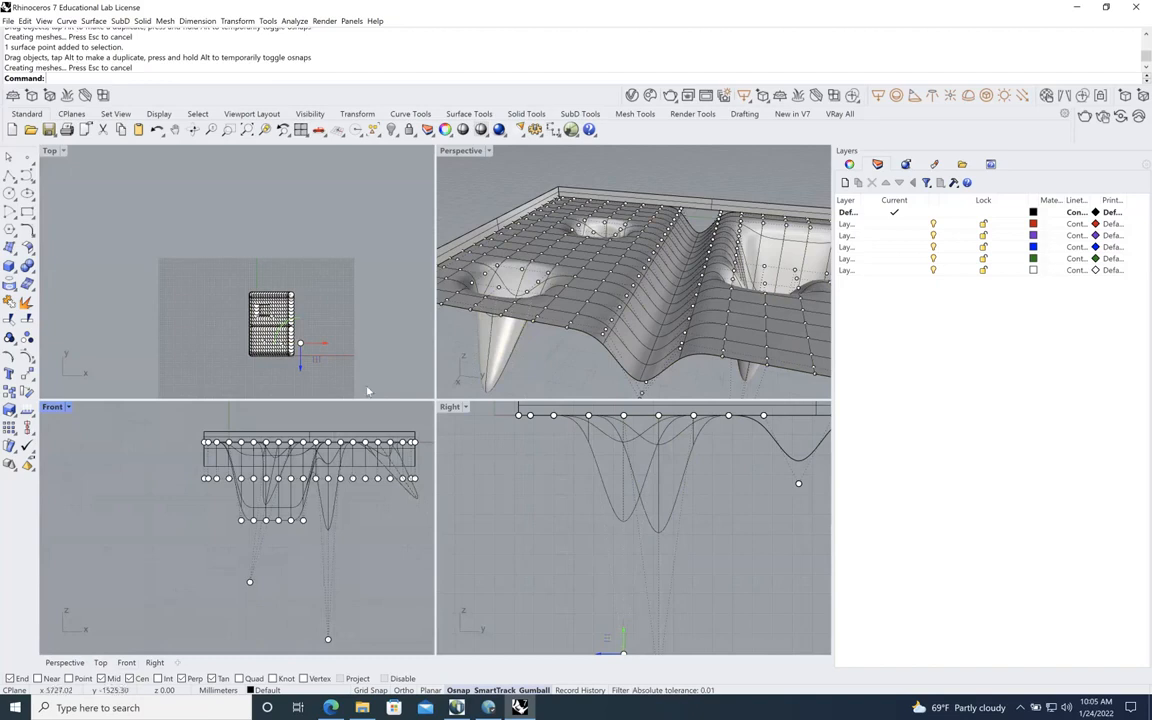
# Select the three control points at one end of the trough and pull them down in the Front view
pyautogui.scroll(6, 251, 393)
pyautogui.moveTo(180, 485); pyautogui.dragTo(198, 527)
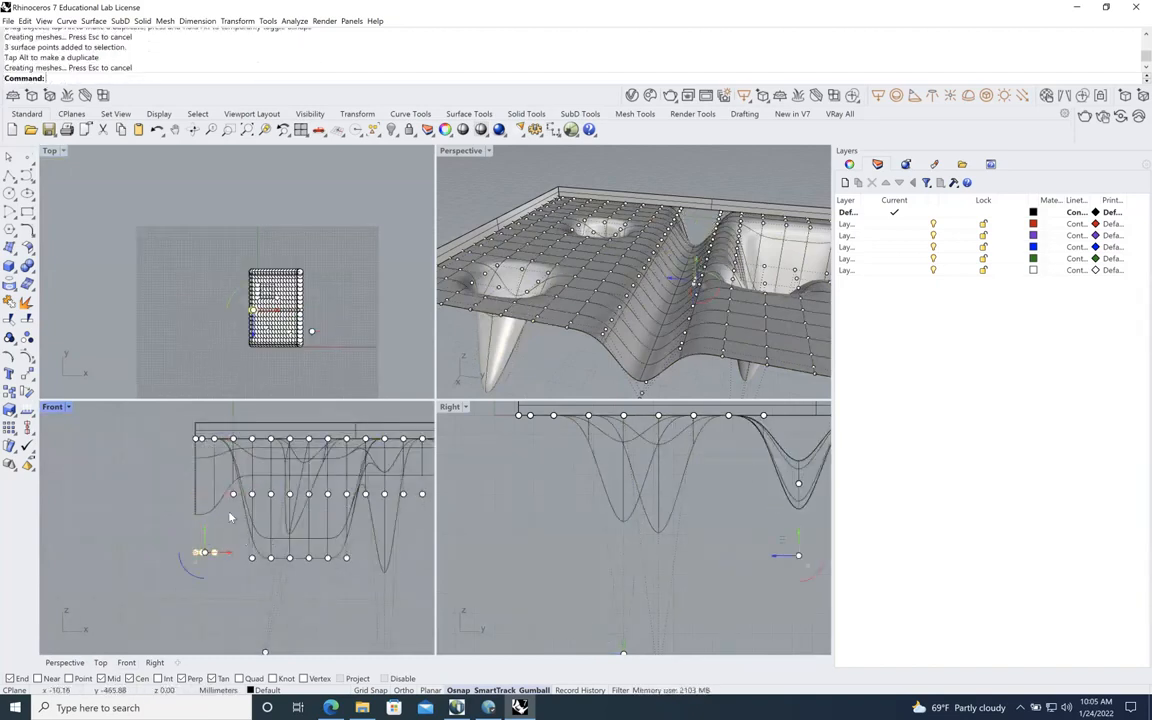
pyautogui.scroll(4, 311, 280)
# Displace several individual control points irregularly in the Top view, pulling one out of its row beyond the surface's edge
pyautogui.scroll(12, 290, 292)
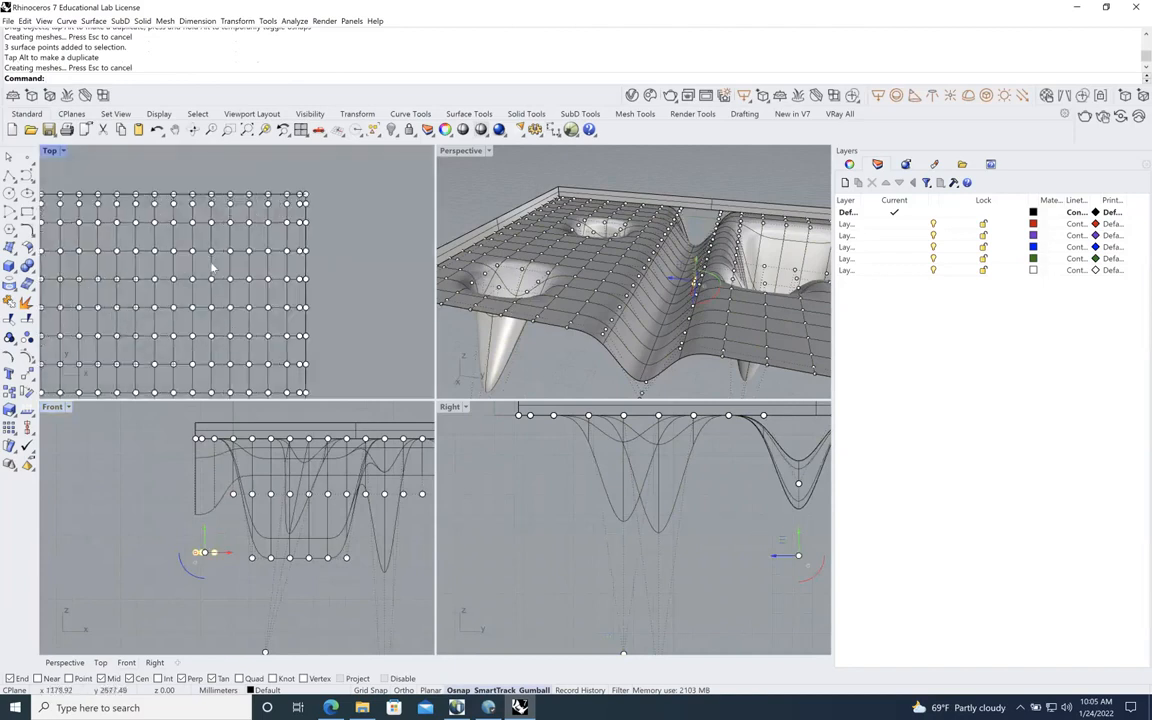
pyautogui.moveTo(211, 244); pyautogui.dragTo(256, 246)
pyautogui.moveTo(283, 293); pyautogui.dragTo(82, 263)
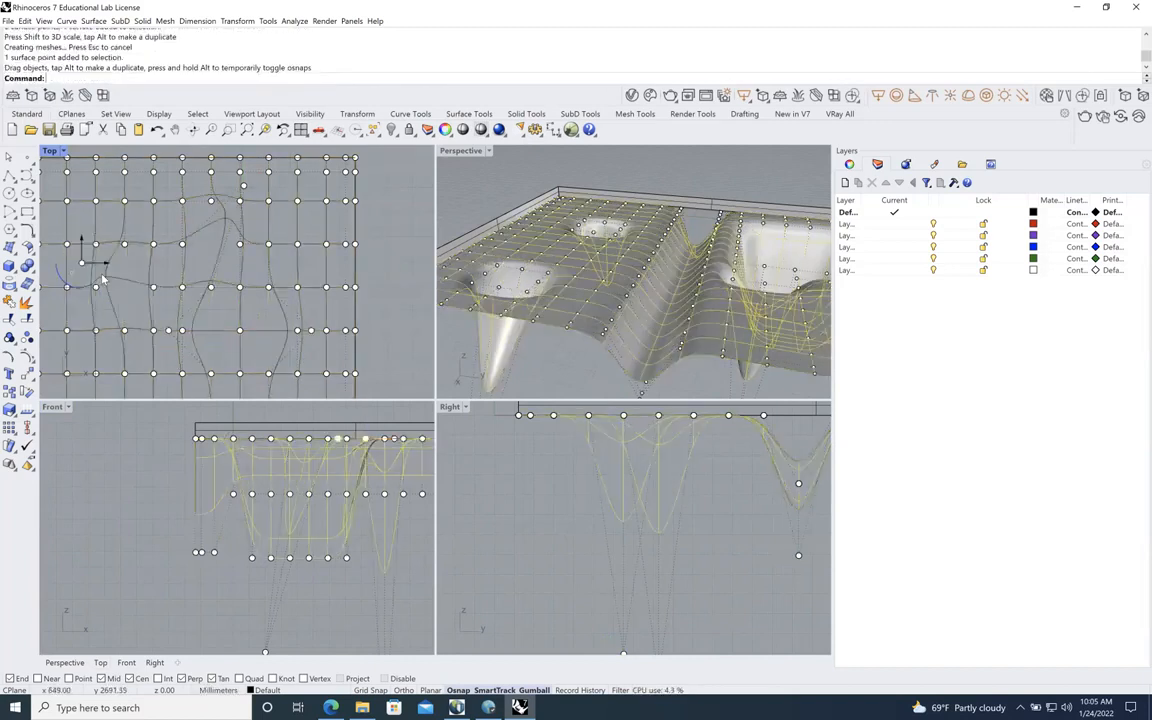
pyautogui.click(96, 330)
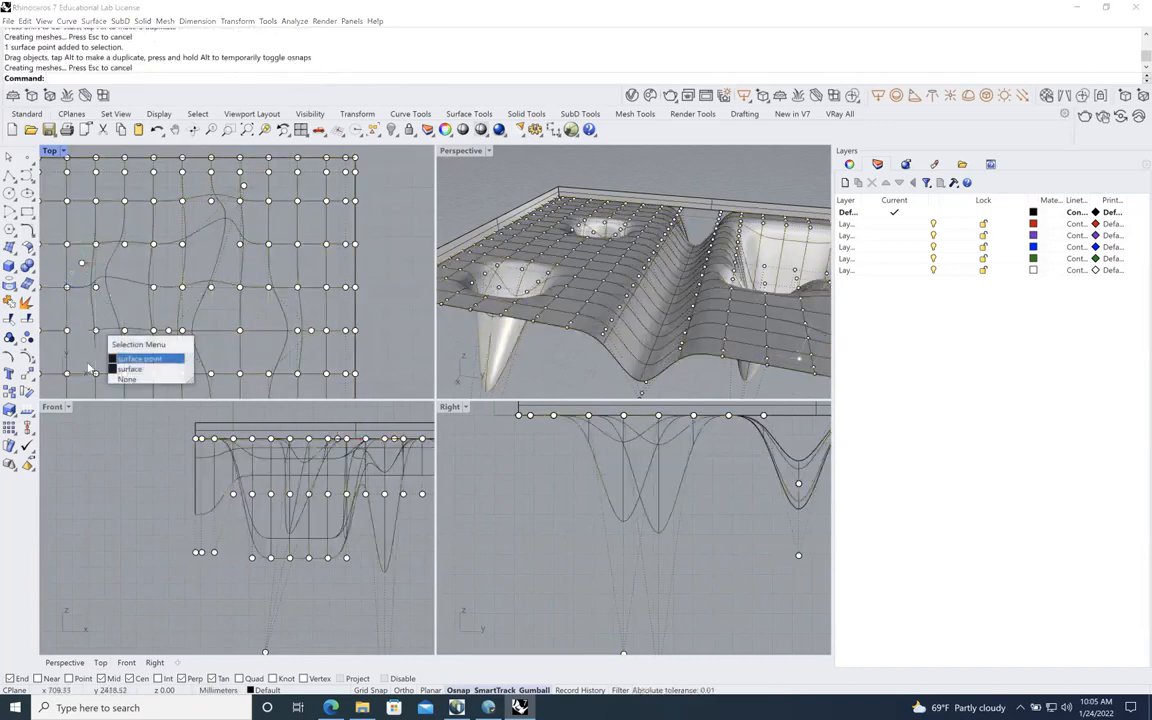
pyautogui.click(133, 358)
pyautogui.scroll(-5, 405, 322)
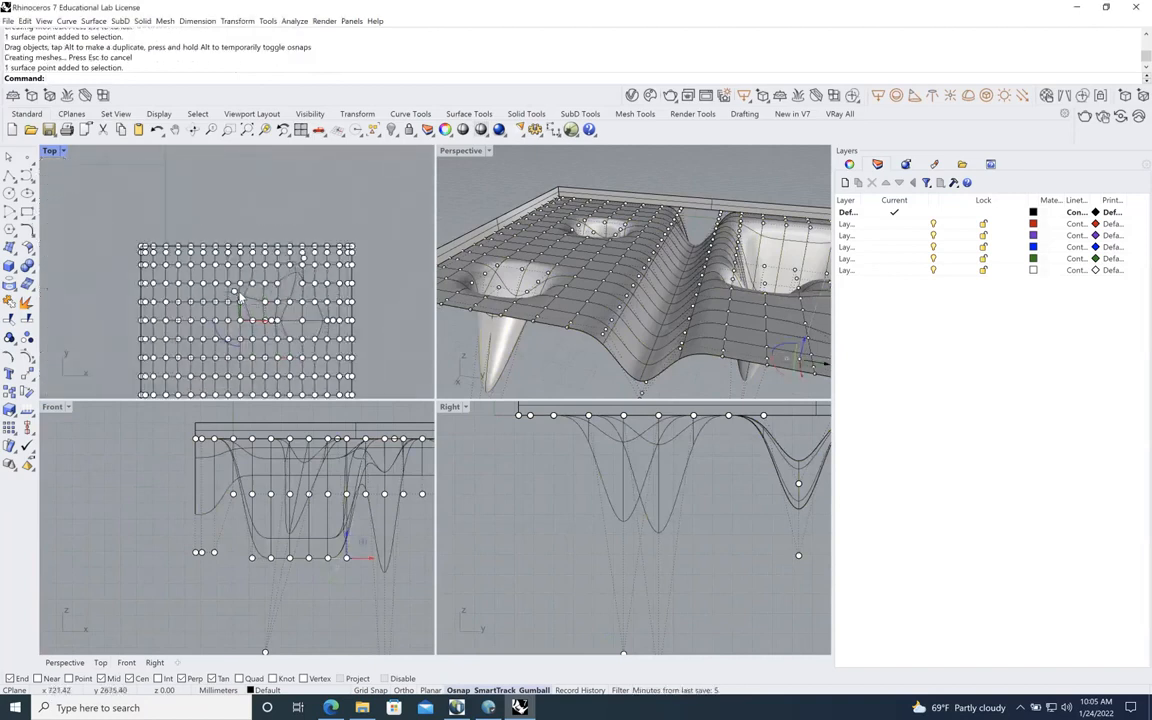
pyautogui.moveTo(235, 291); pyautogui.dragTo(241, 180)
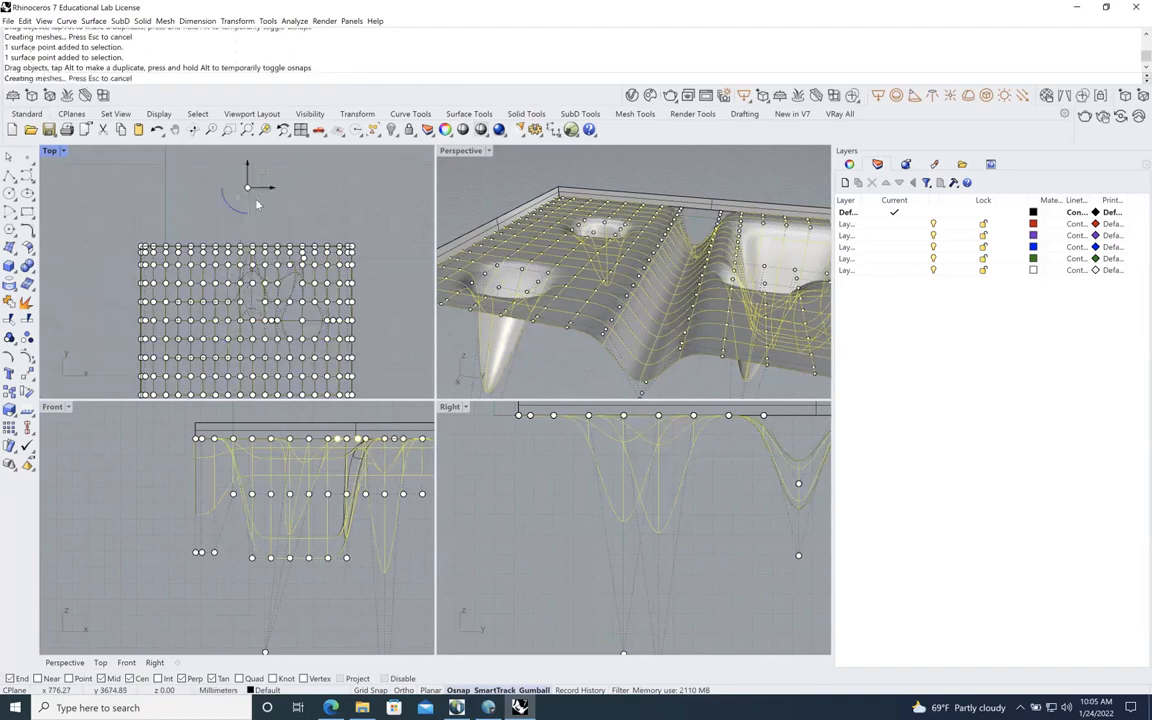
pyautogui.scroll(4, 291, 345)
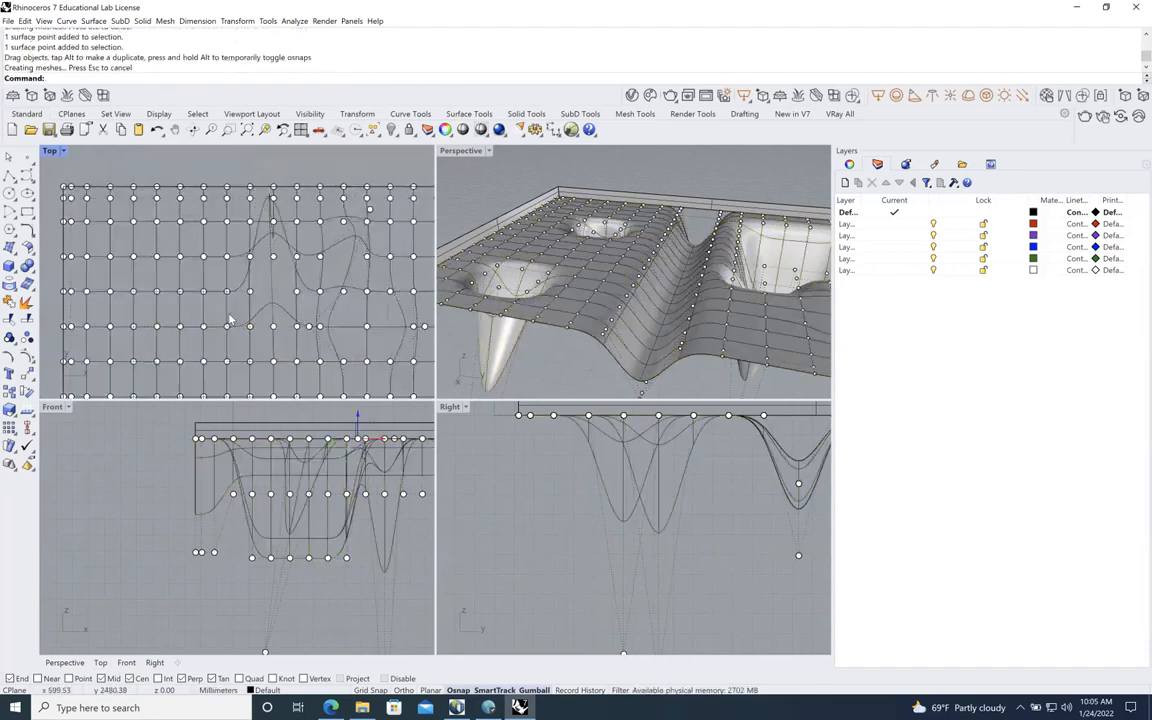
# Try to window-select the distorted row of control points in the Top view, and select its displaced point separately
pyautogui.moveTo(44, 270); pyautogui.dragTo(287, 305)
pyautogui.scroll(-4, 287, 305)
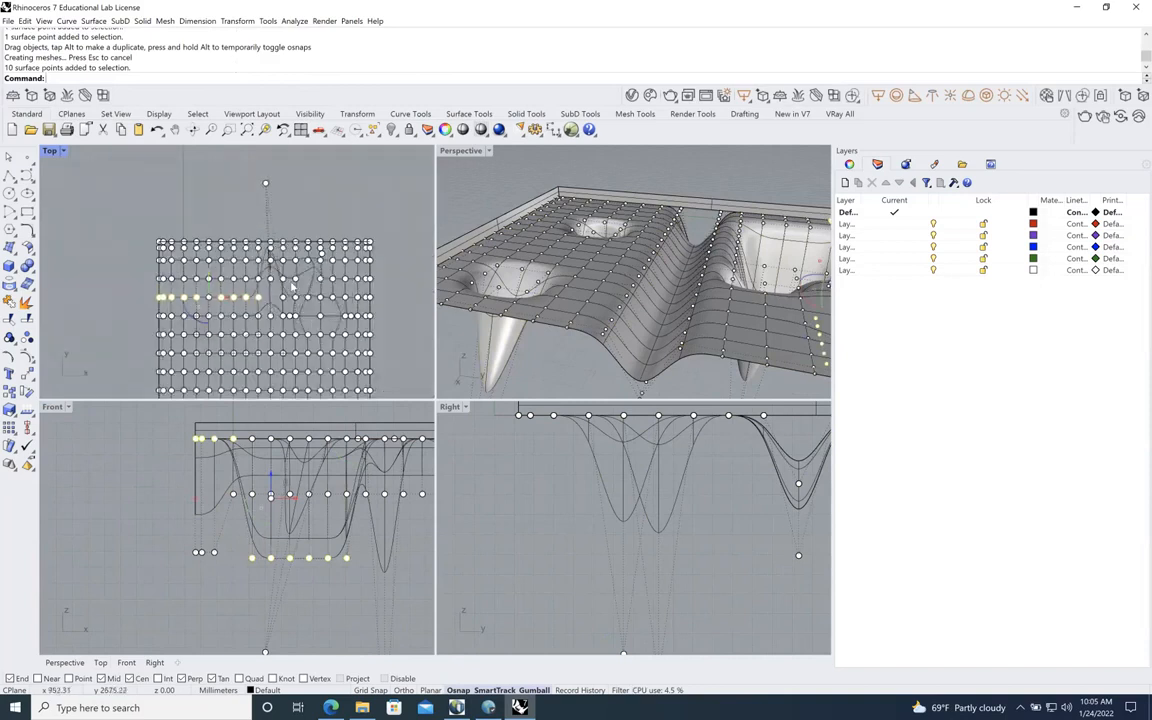
pyautogui.click(265, 183)
pyautogui.scroll(3, 280, 290)
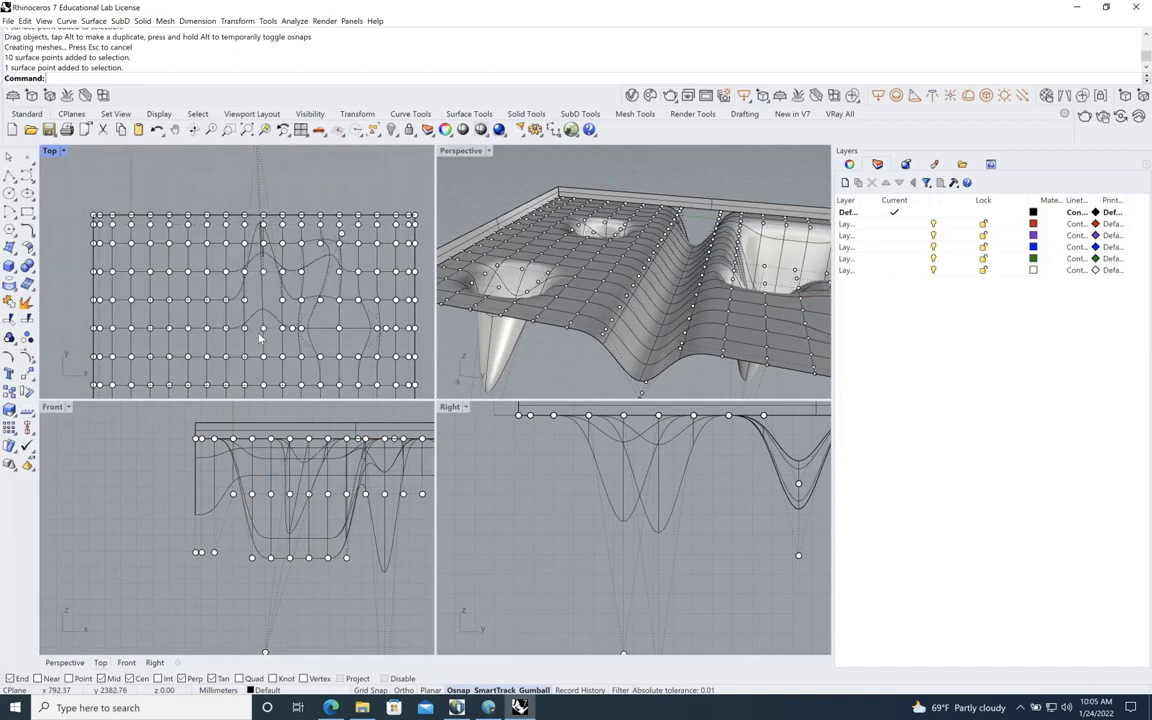
pyautogui.scroll(-3, 259, 338)
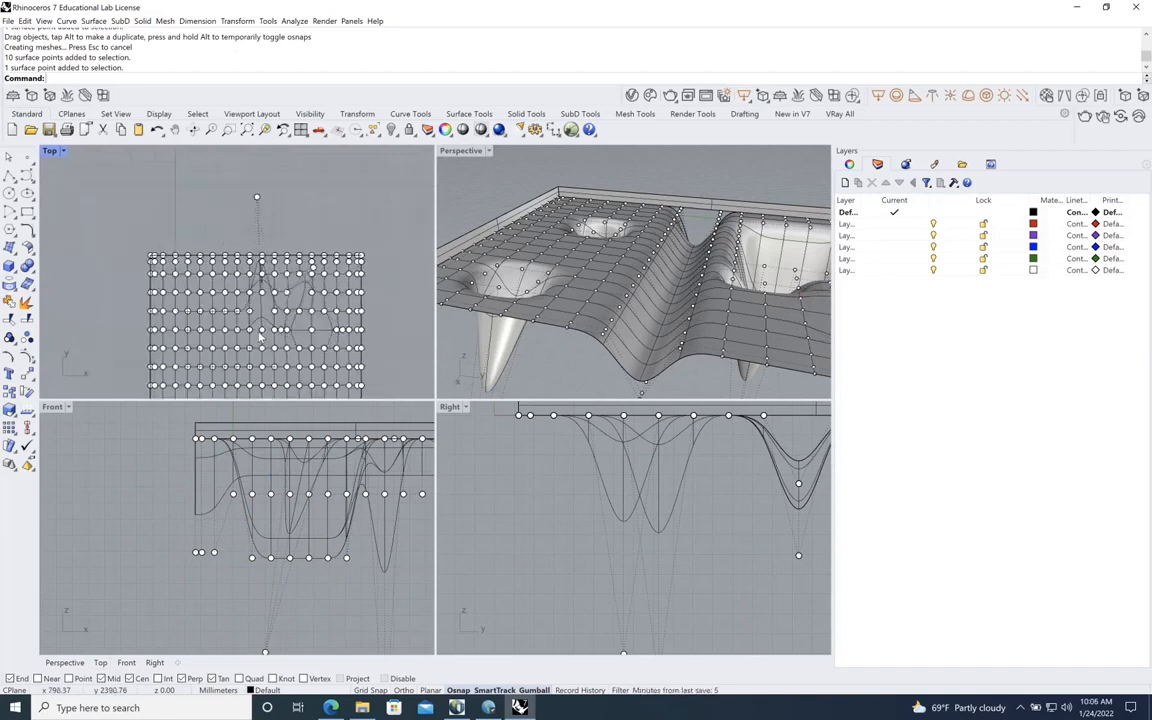
pyautogui.scroll(3, 255, 338)
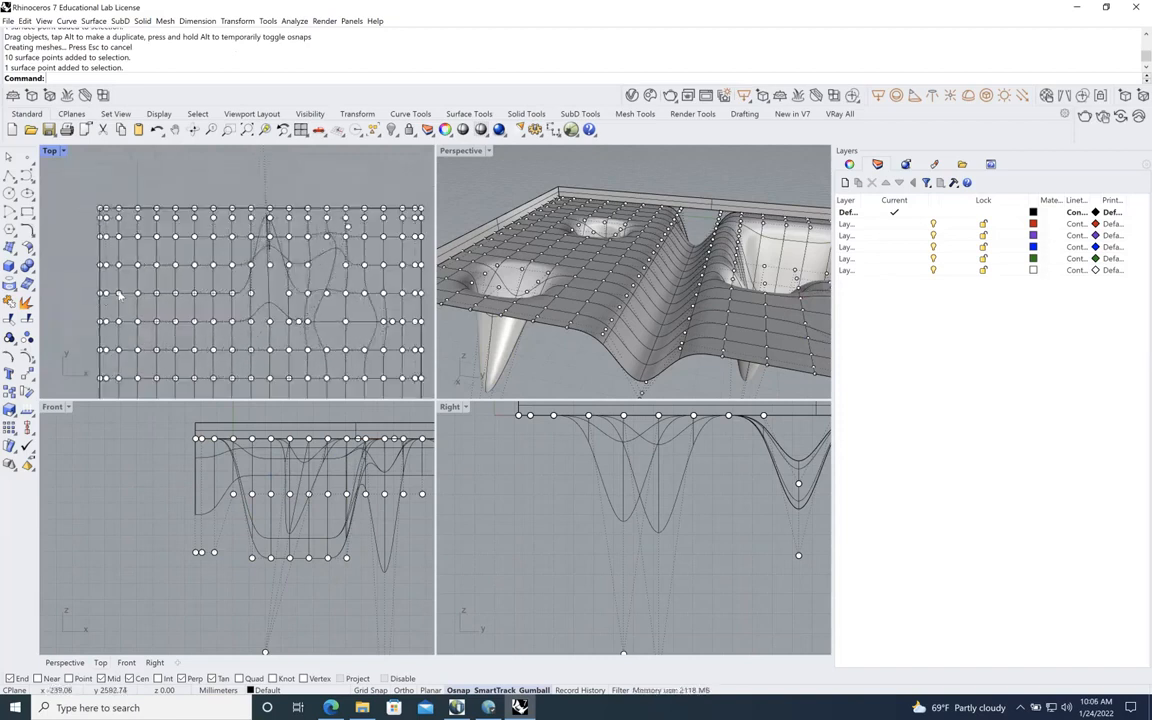
pyautogui.scroll(3, 100, 296)
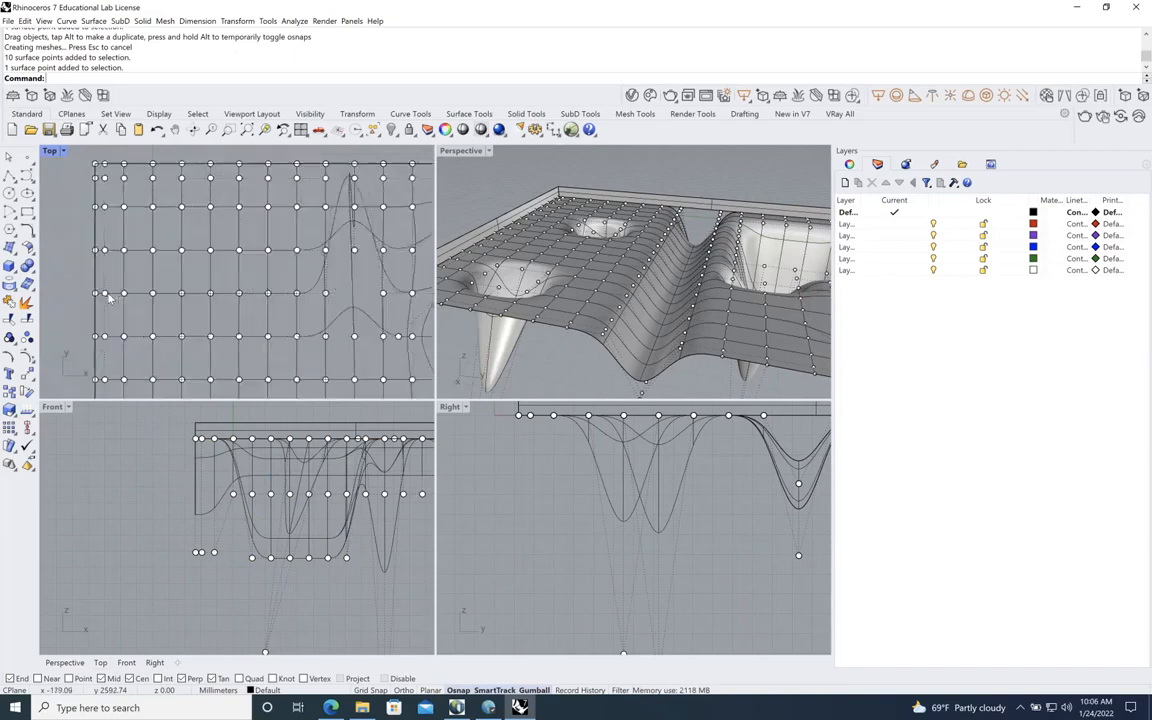
# Select one control point of the distorted row, extend the selection to its whole U row with SelU, and clear the selection
pyautogui.click(127, 294)
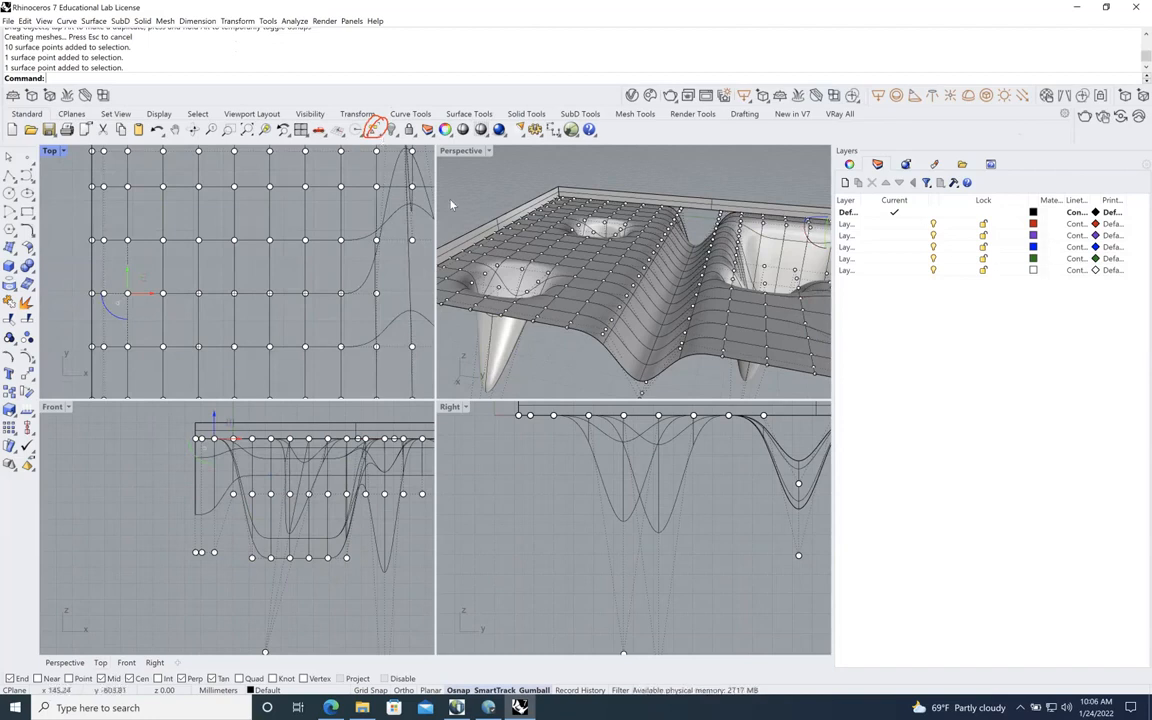
pyautogui.click(380, 138)
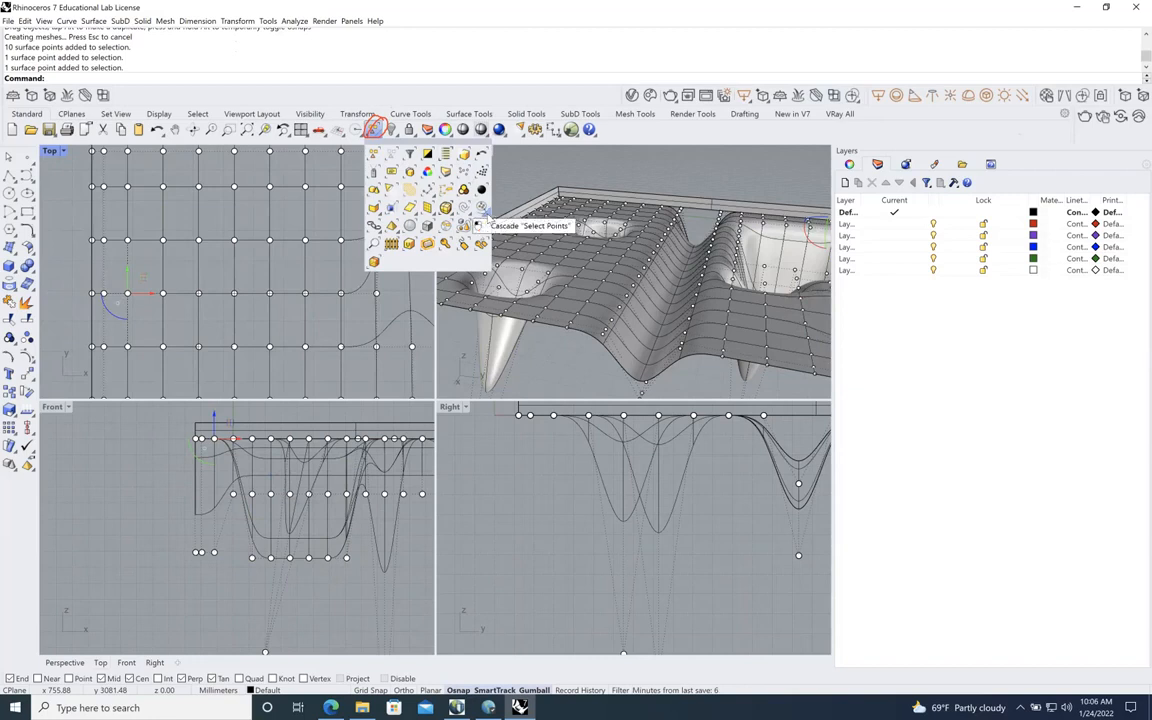
pyautogui.click(480, 225)
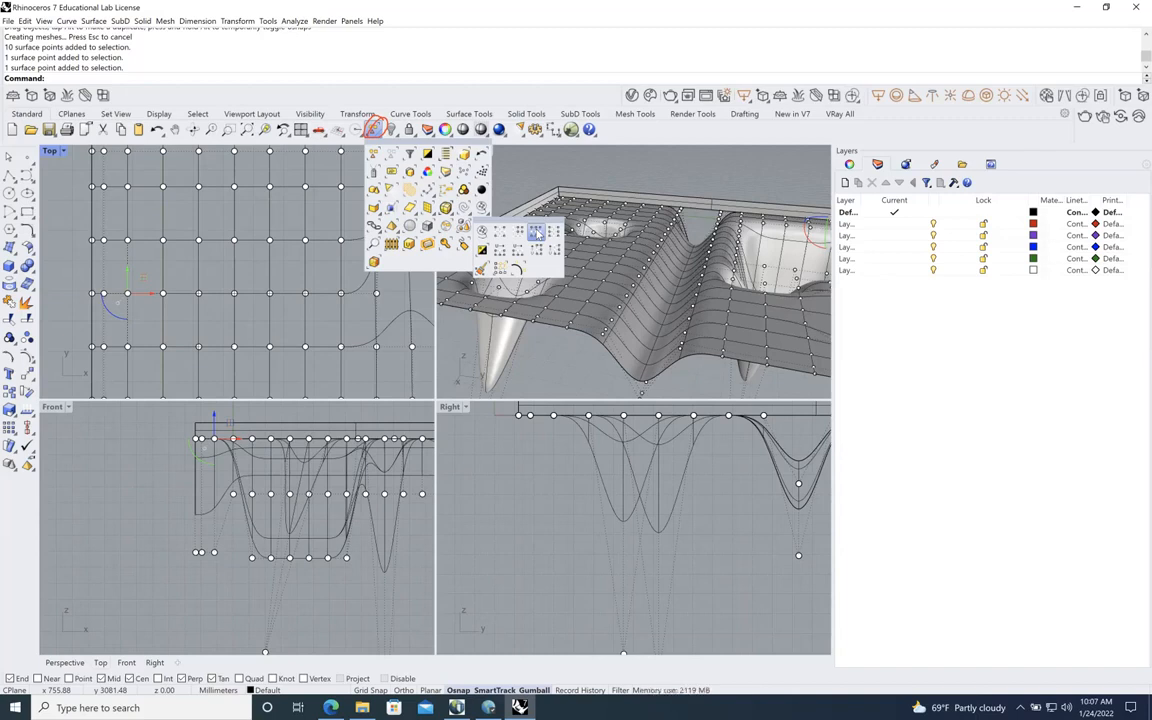
pyautogui.click(537, 233)
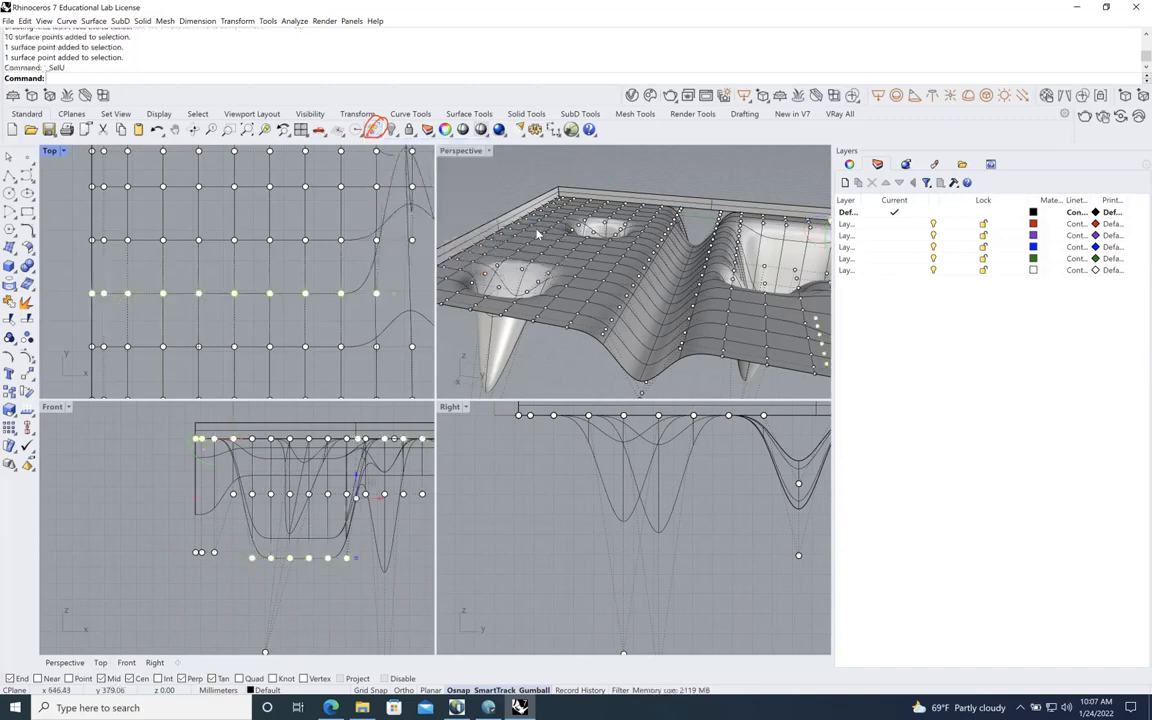
pyautogui.scroll(-3, 270, 316)
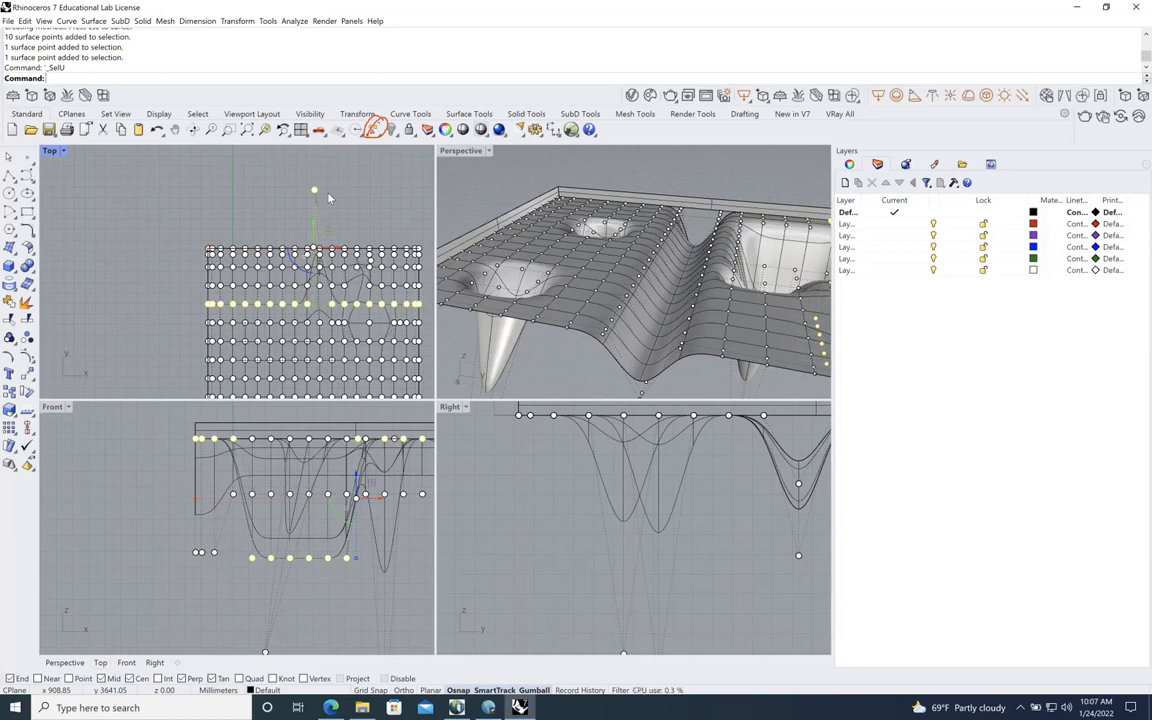
pyautogui.scroll(-5, 160, 216)
pyautogui.scroll(3, 174, 243)
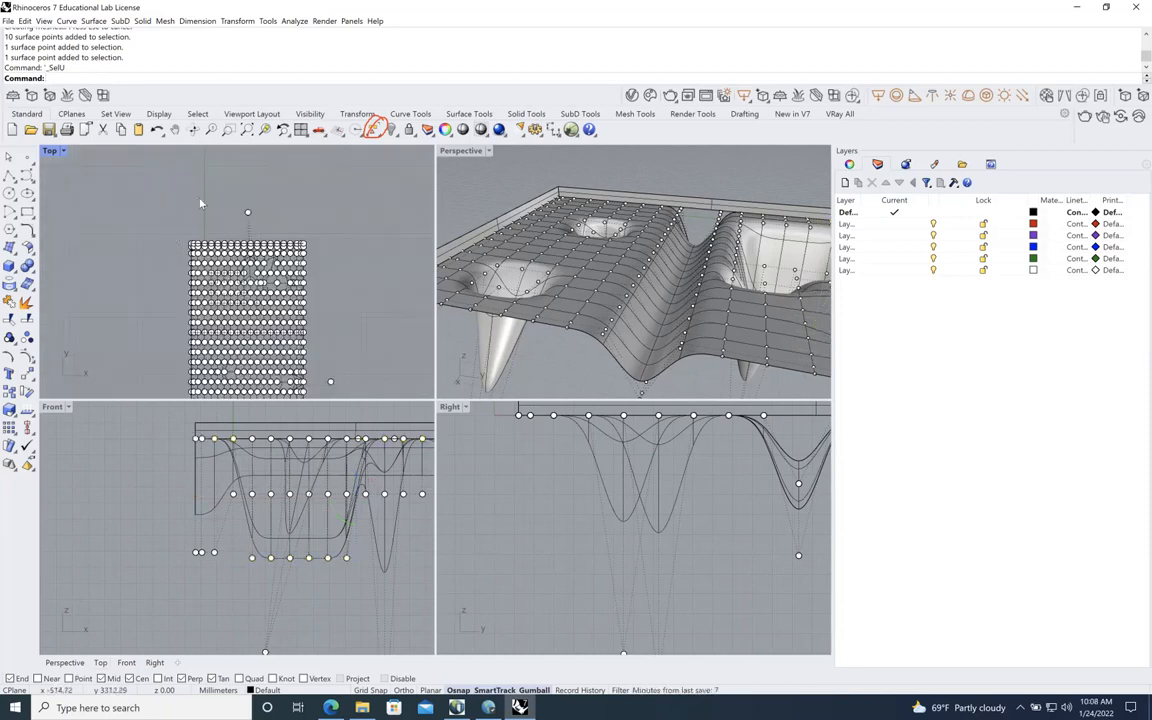
pyautogui.scroll(-3, 230, 205)
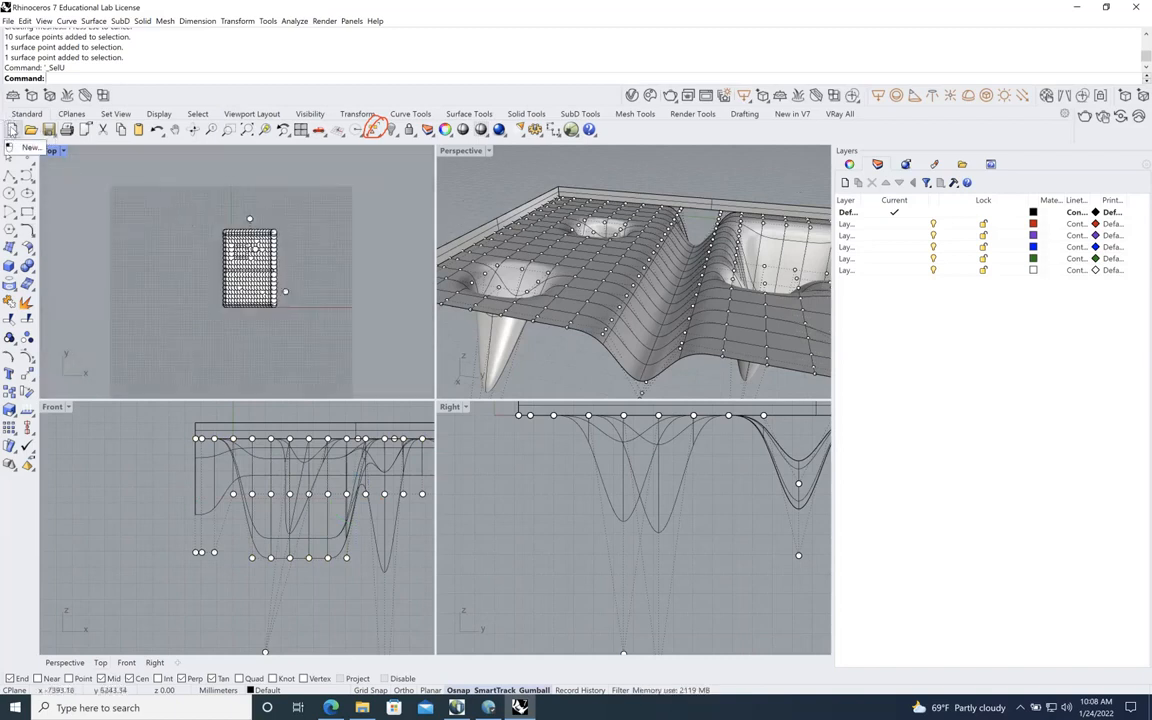
# Start a new file from the Large Objects - Millimeters template without saving the current model
pyautogui.click(12, 131)
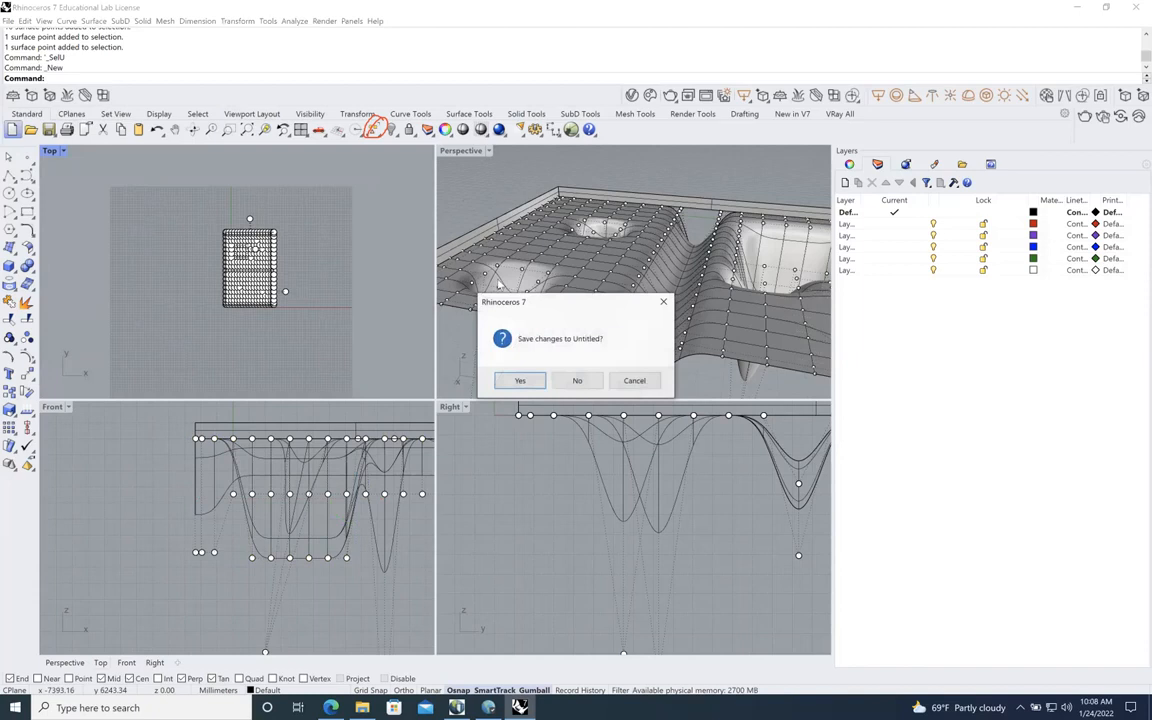
pyautogui.click(577, 380)
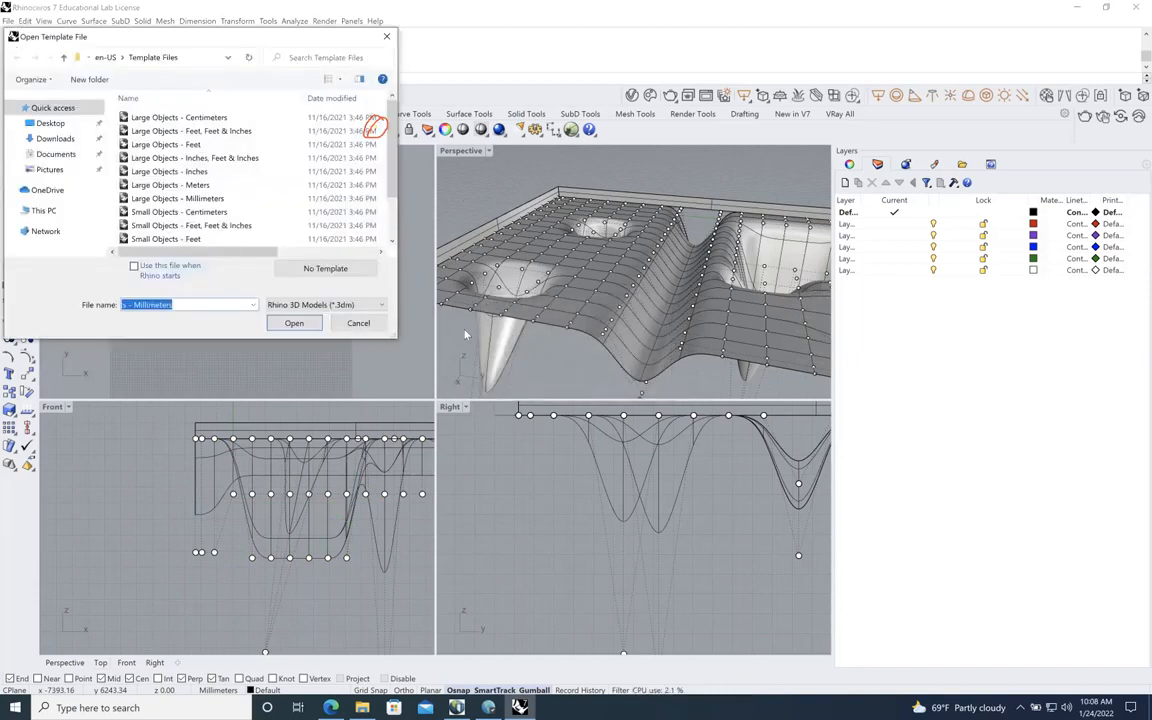
pyautogui.click(200, 198)
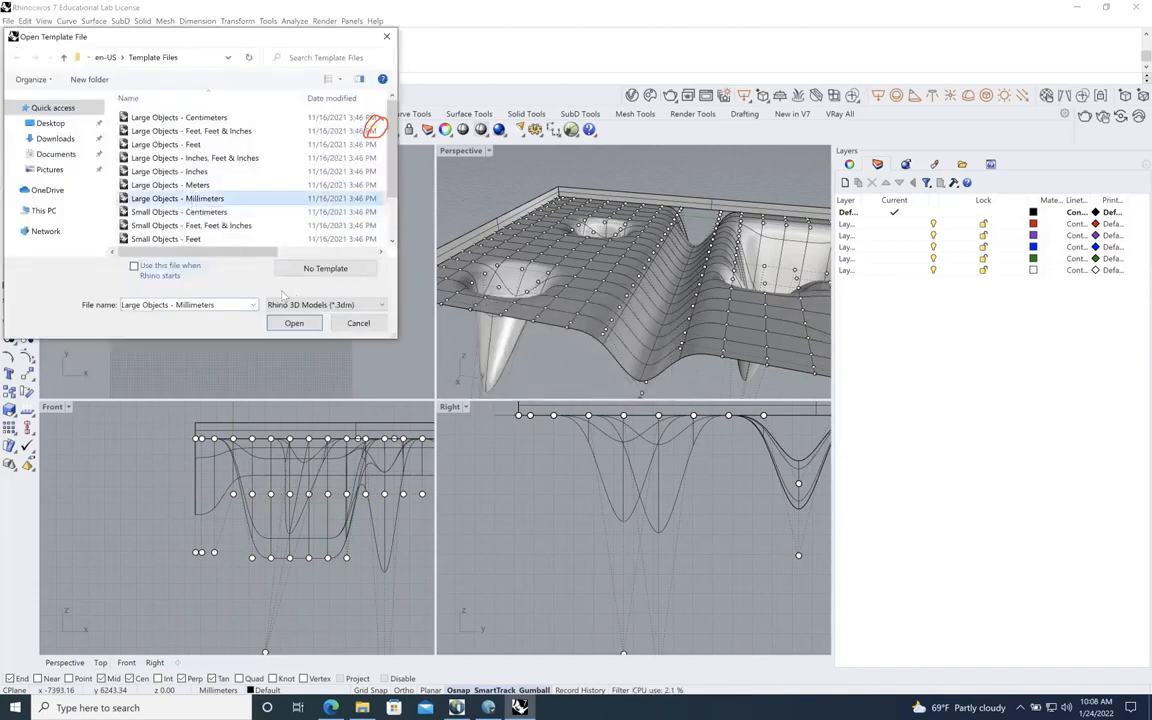
pyautogui.click(293, 323)
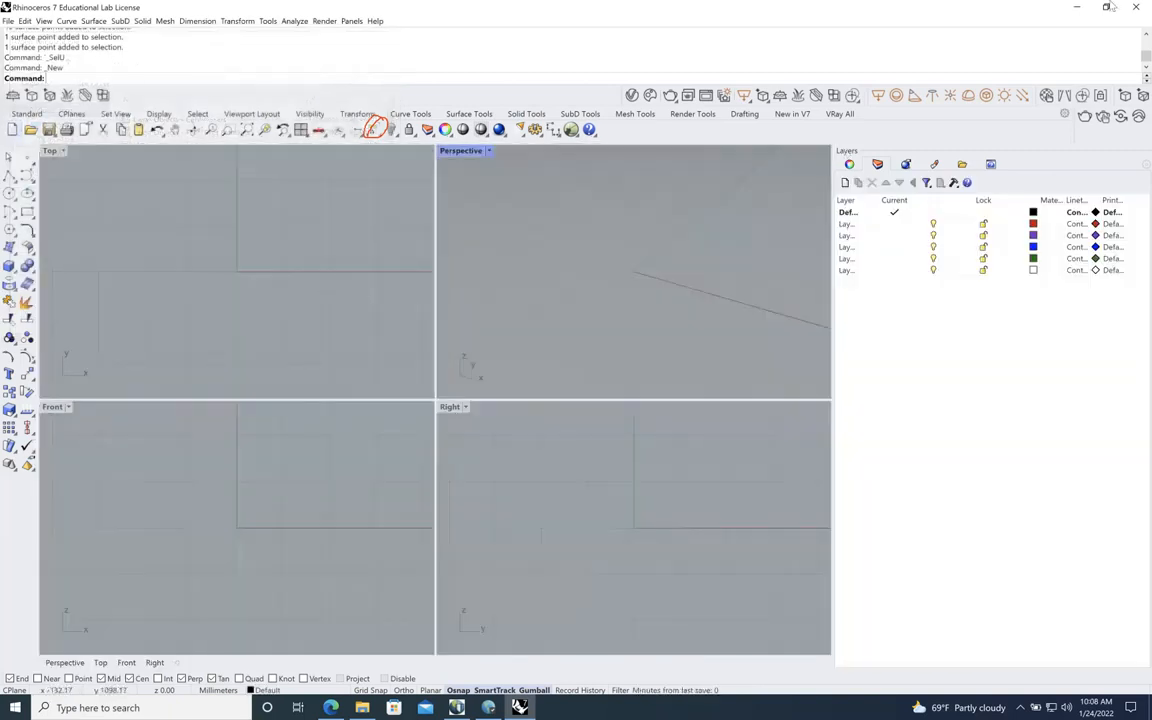
# Minimize Rhino and try to open the desktop image IMG_1939 with Paint
pyautogui.click(1076, 7)
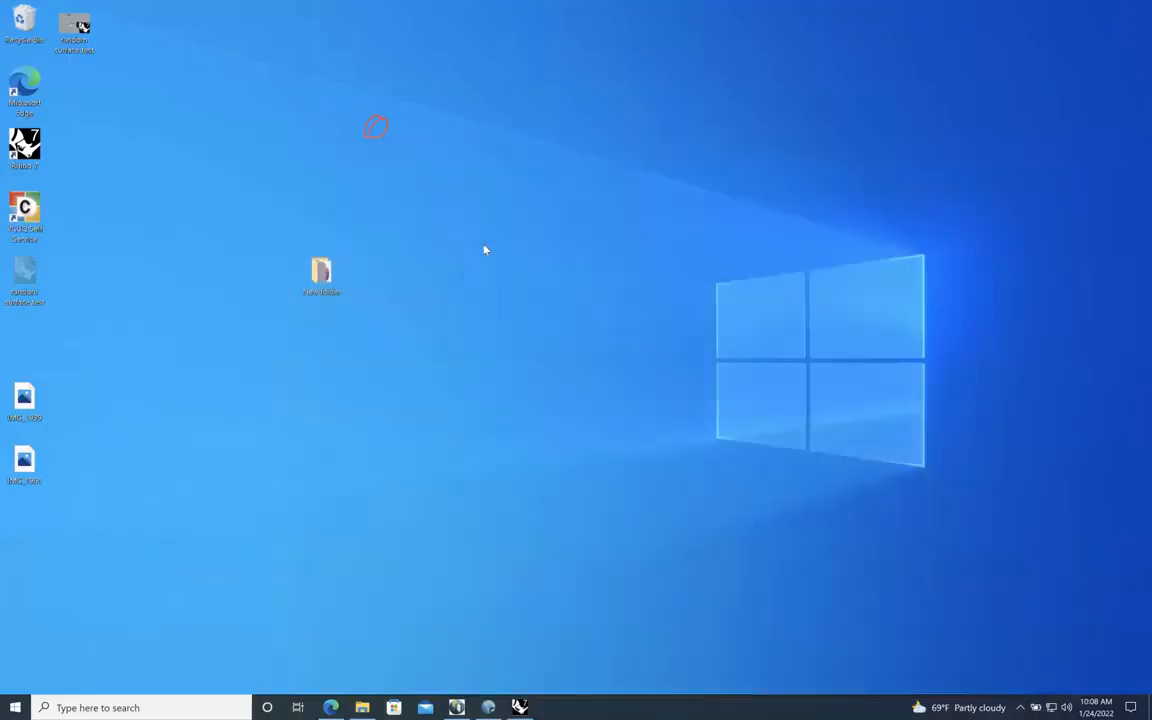
pyautogui.doubleClick(22, 400)
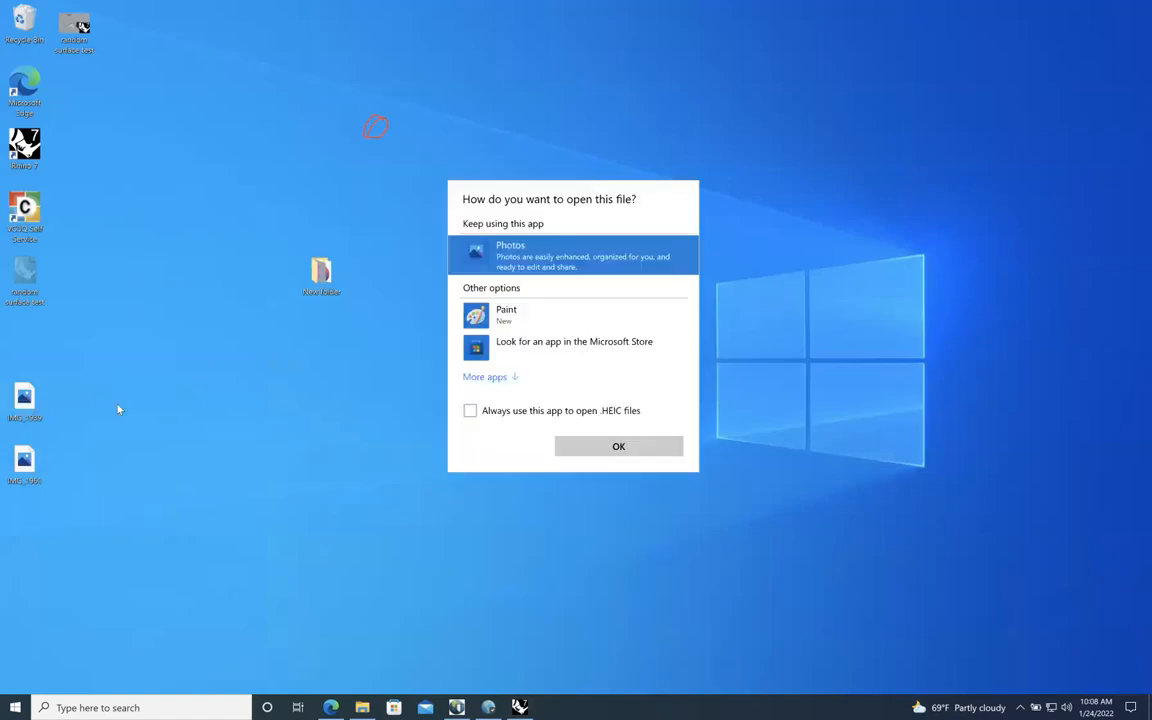
pyautogui.click(540, 314)
pyautogui.click(618, 447)
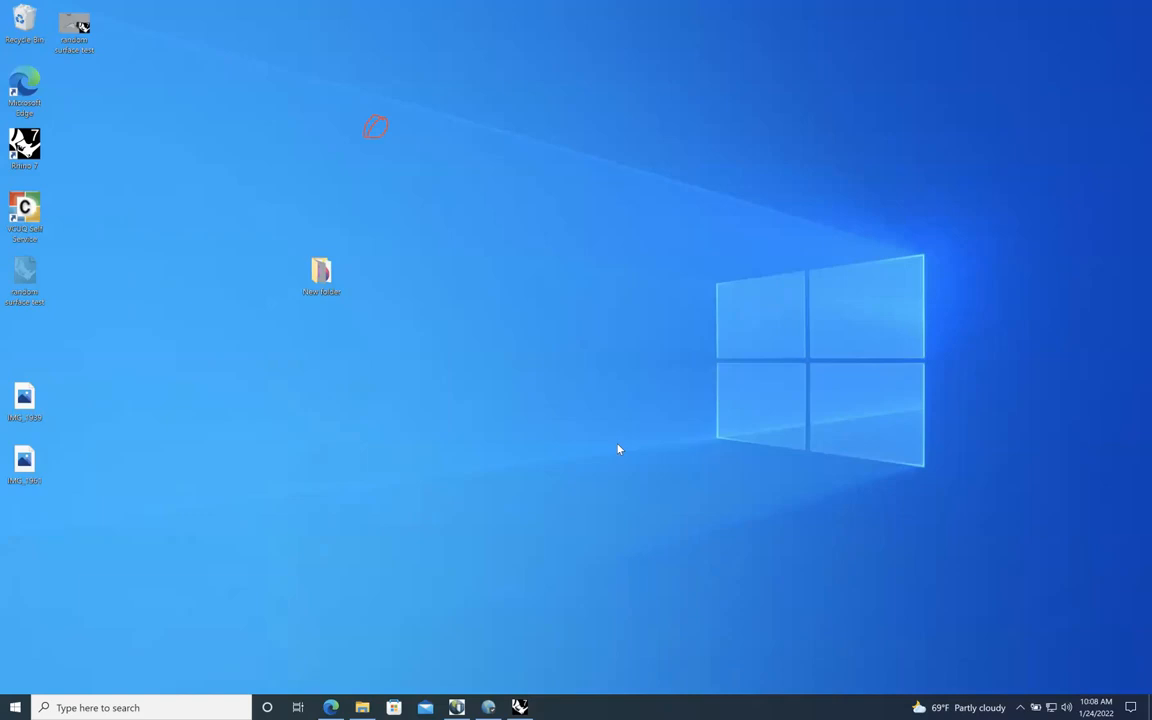
pyautogui.click(647, 396)
pyautogui.moveTo(24, 407)
pyautogui.rightClick(26, 398)
pyautogui.click(111, 450)
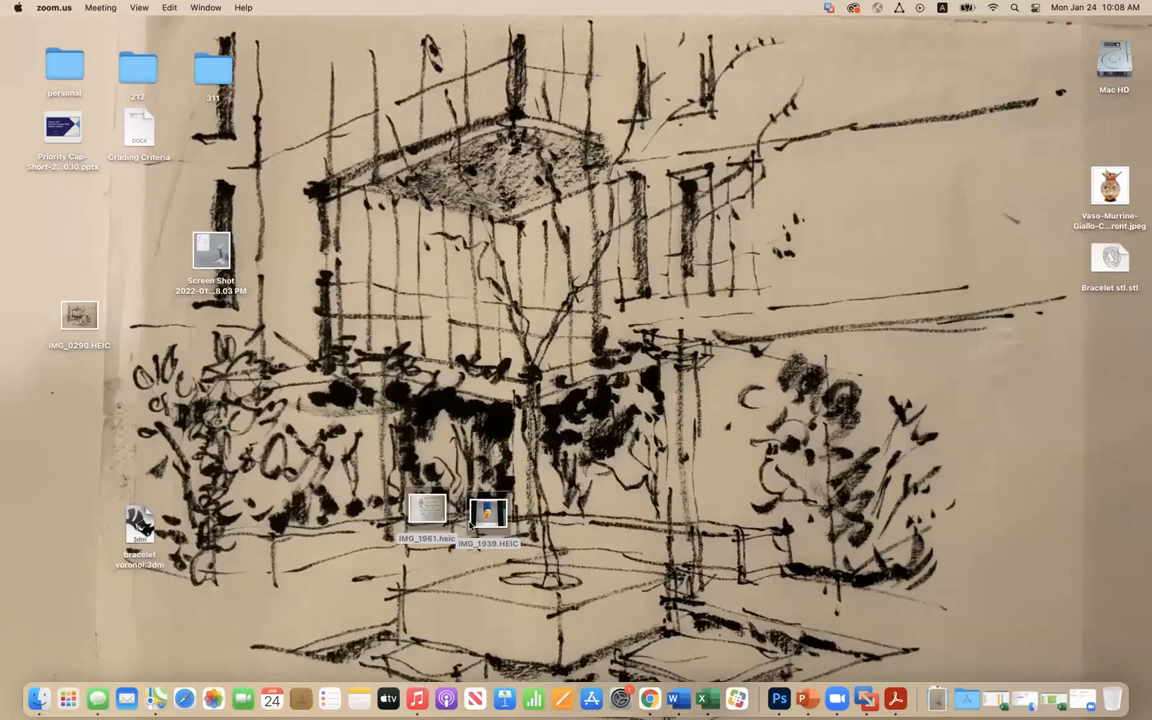
# View the reference image IMG_1939.HEIC in Preview and in Google Drive's Design Images folder in Chrome
pyautogui.doubleClick(487, 513)
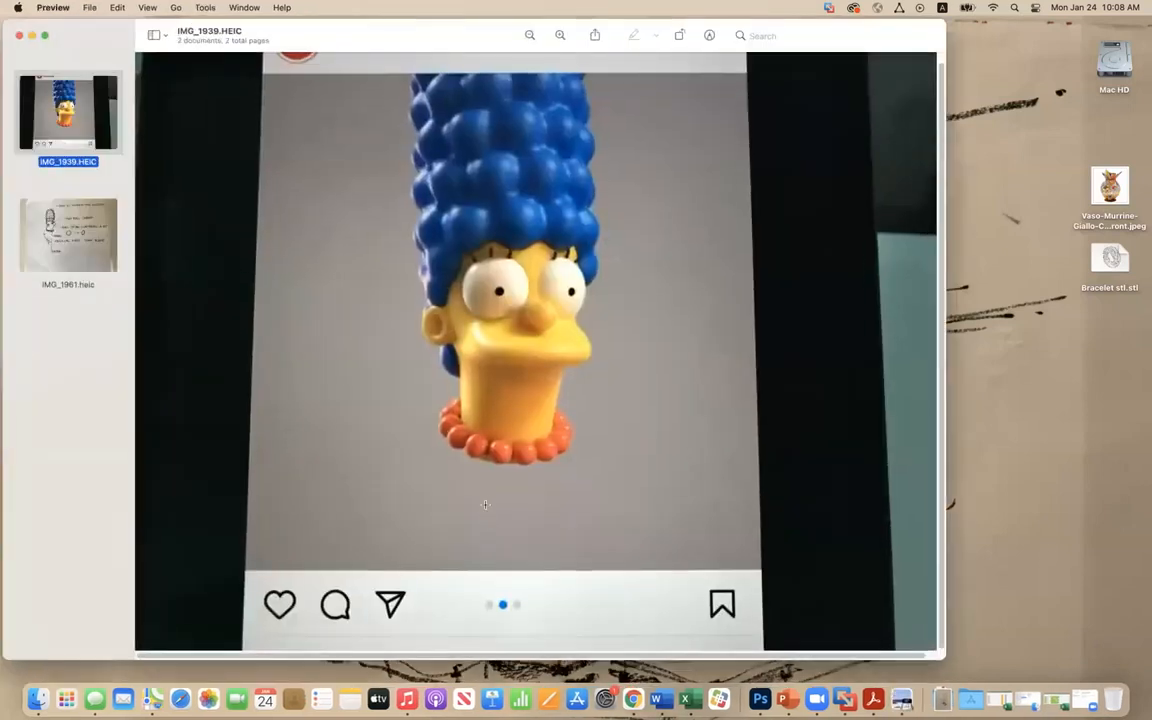
pyautogui.click(633, 703)
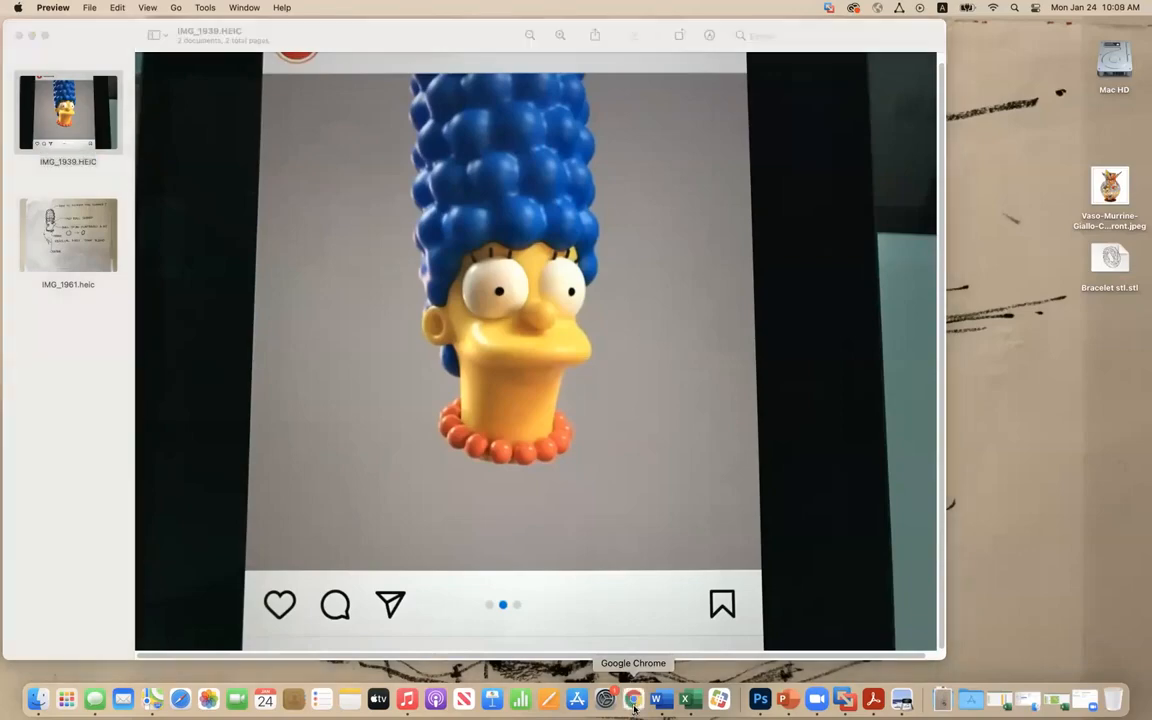
pyautogui.click(20, 70)
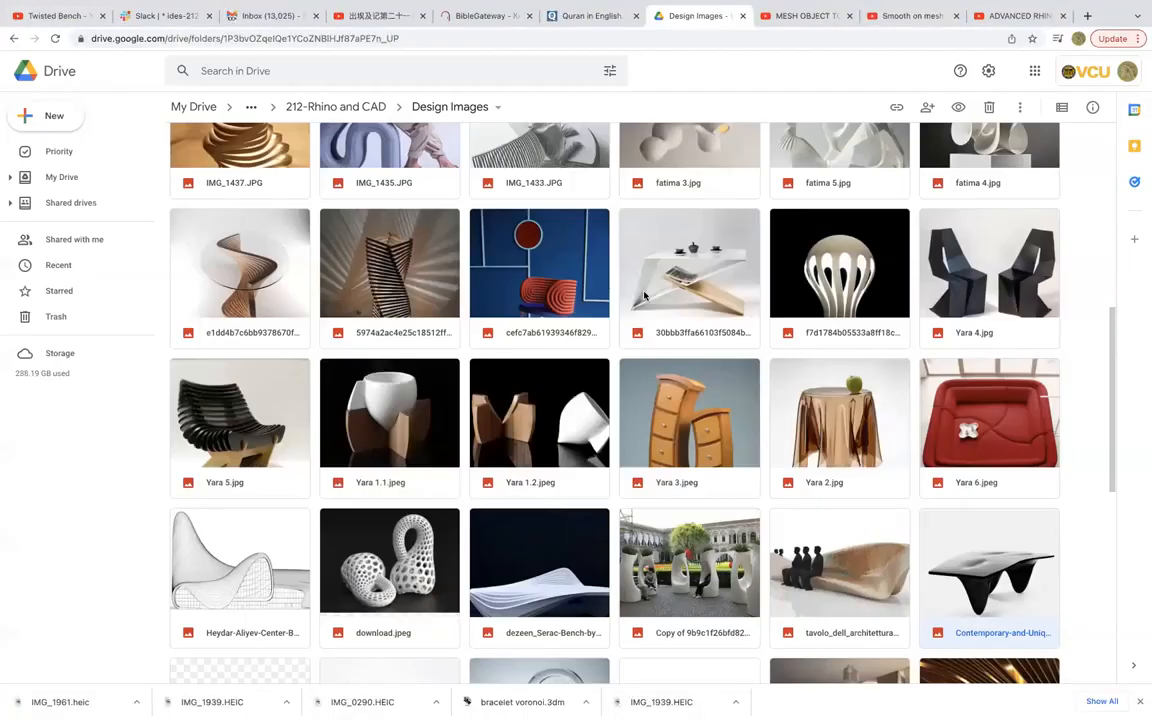
pyautogui.scroll(-5, 554, 341)
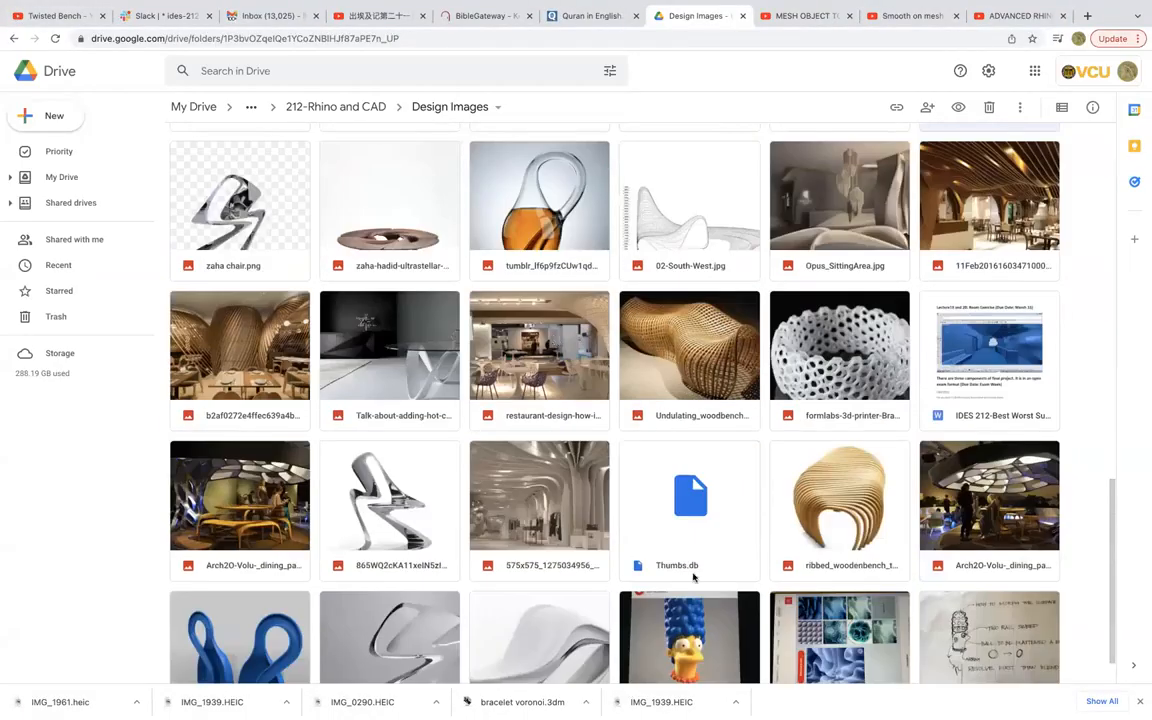
pyautogui.scroll(-1, 692, 576)
pyautogui.doubleClick(697, 600)
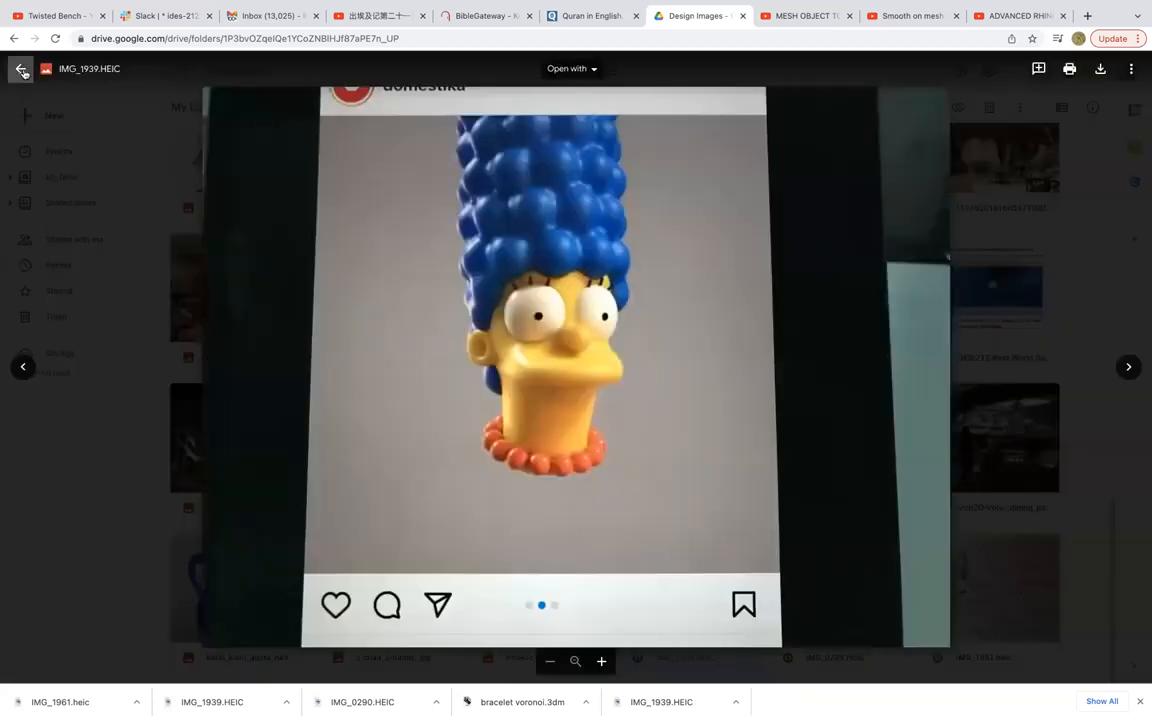
# View the sketch image IMG_1961.heic from the Design Images folder in Google Drive and return to the empty model in Rhino
pyautogui.click(20, 68)
pyautogui.doubleClick(1007, 603)
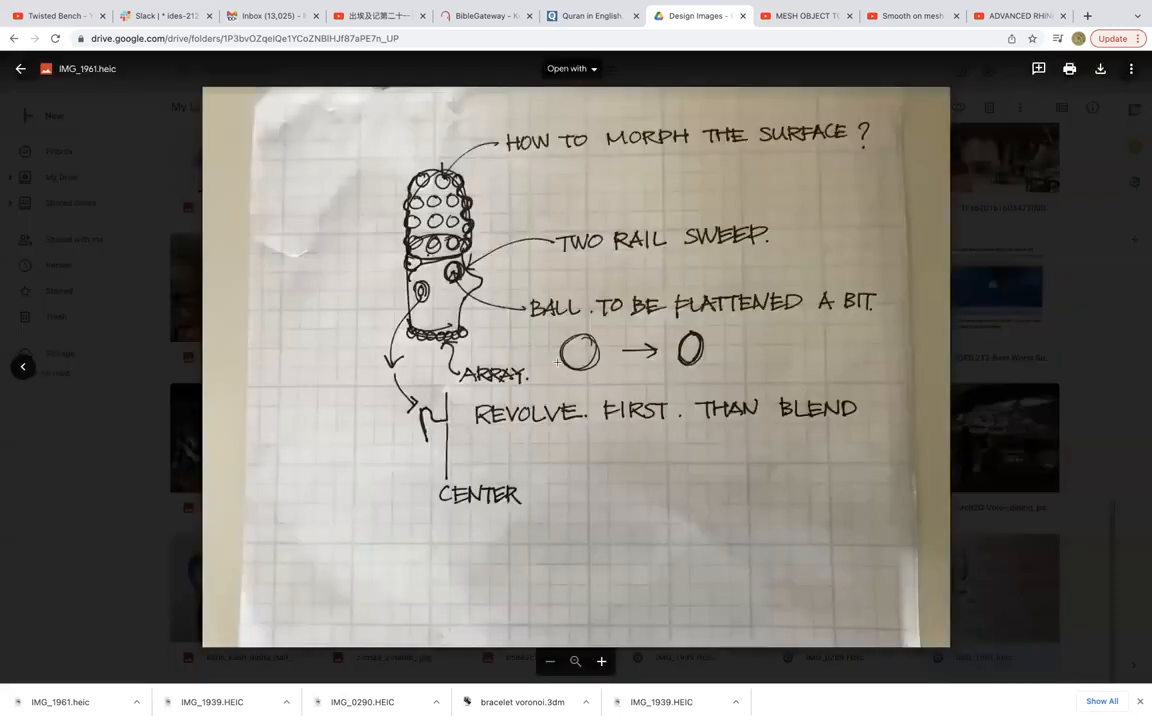
pyautogui.click(20, 68)
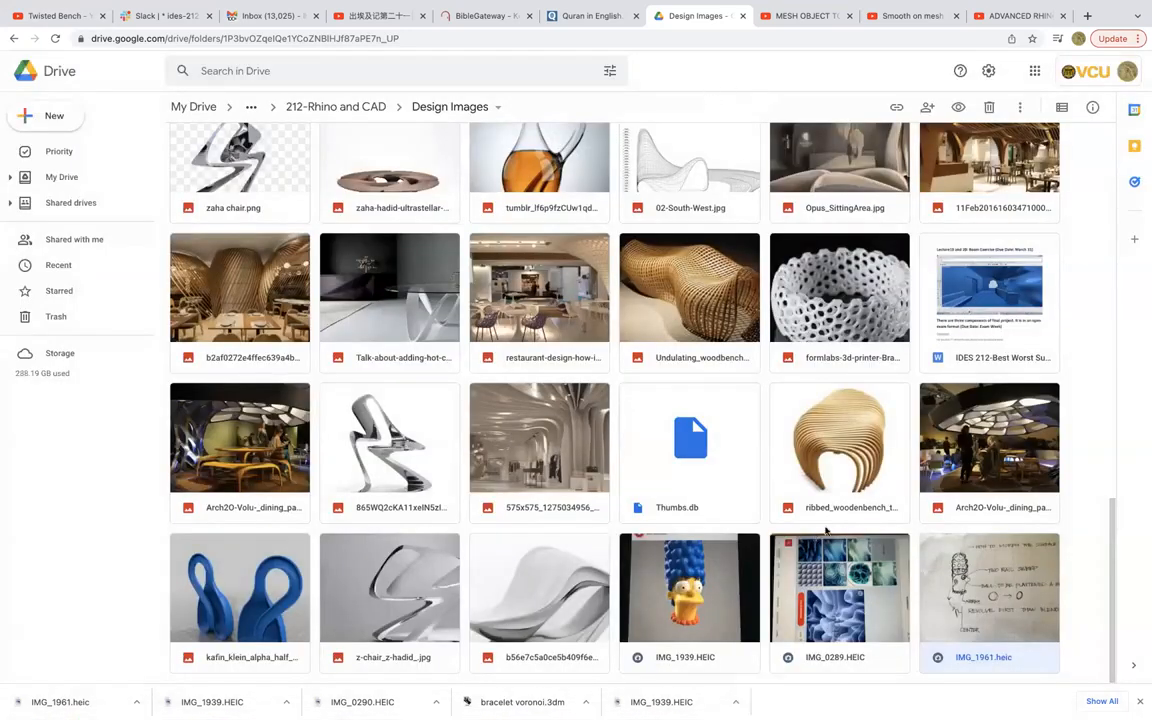
pyautogui.click(843, 702)
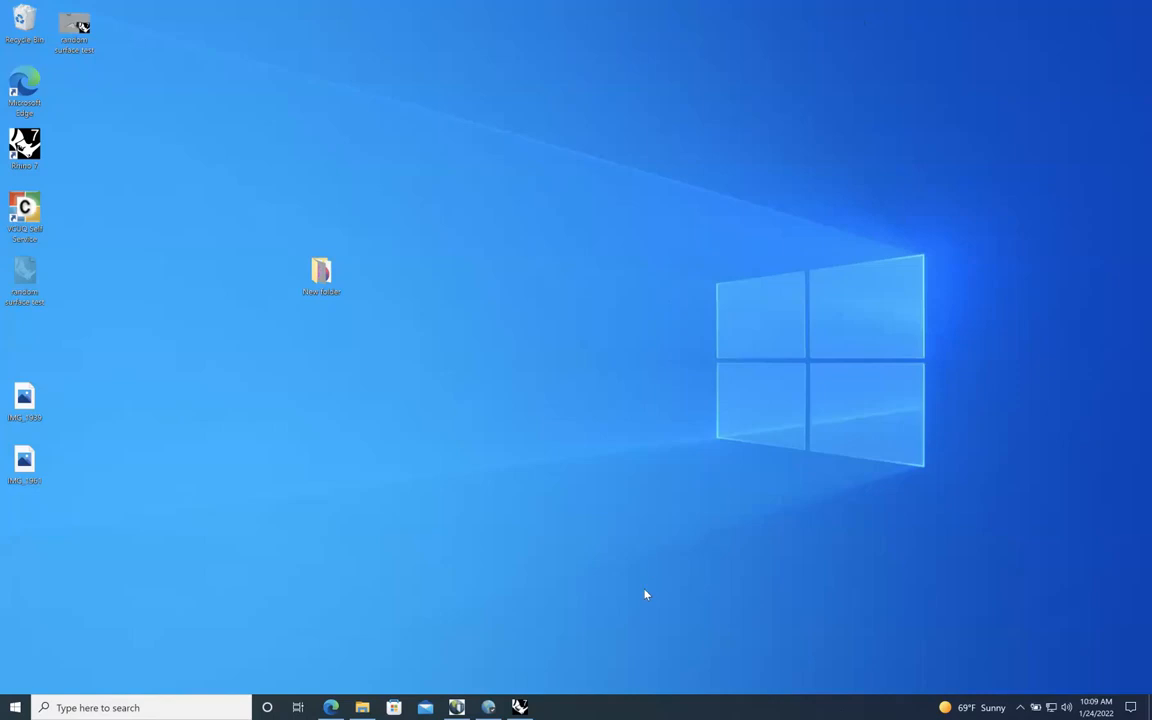
pyautogui.click(519, 707)
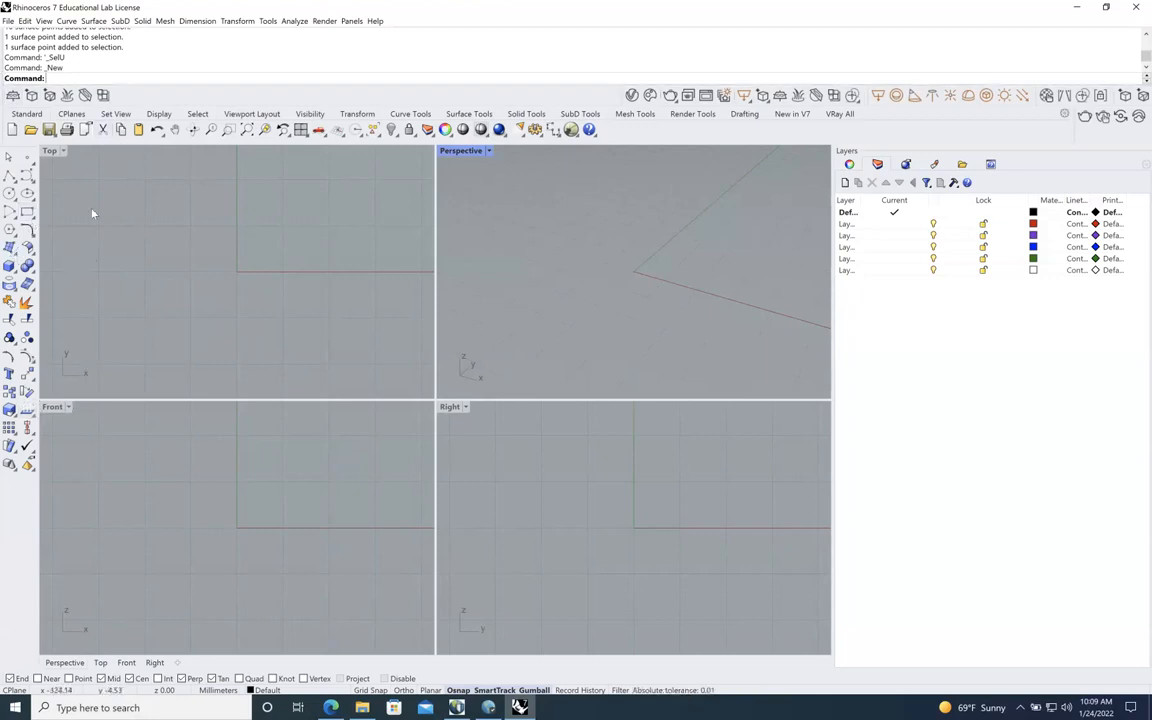
# Try to place a background bitmap in the Top viewport, looking for the reference image on the Desktop and in its New folder
pyautogui.click(53, 150)
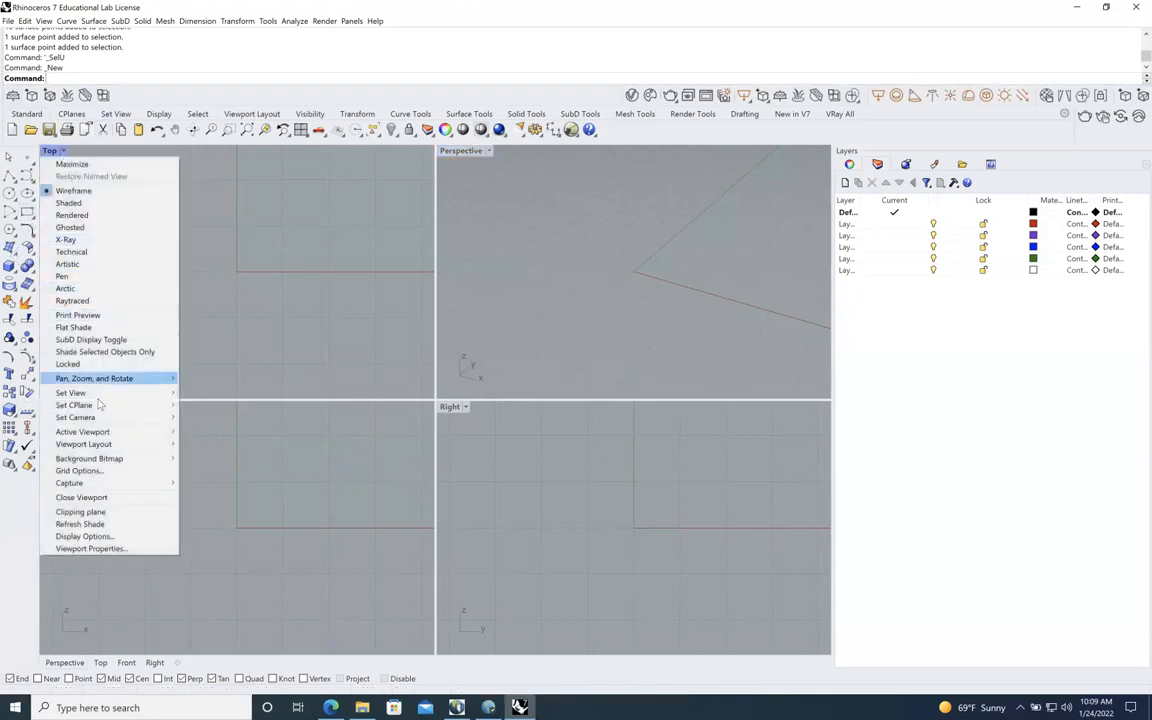
pyautogui.moveTo(112, 392)
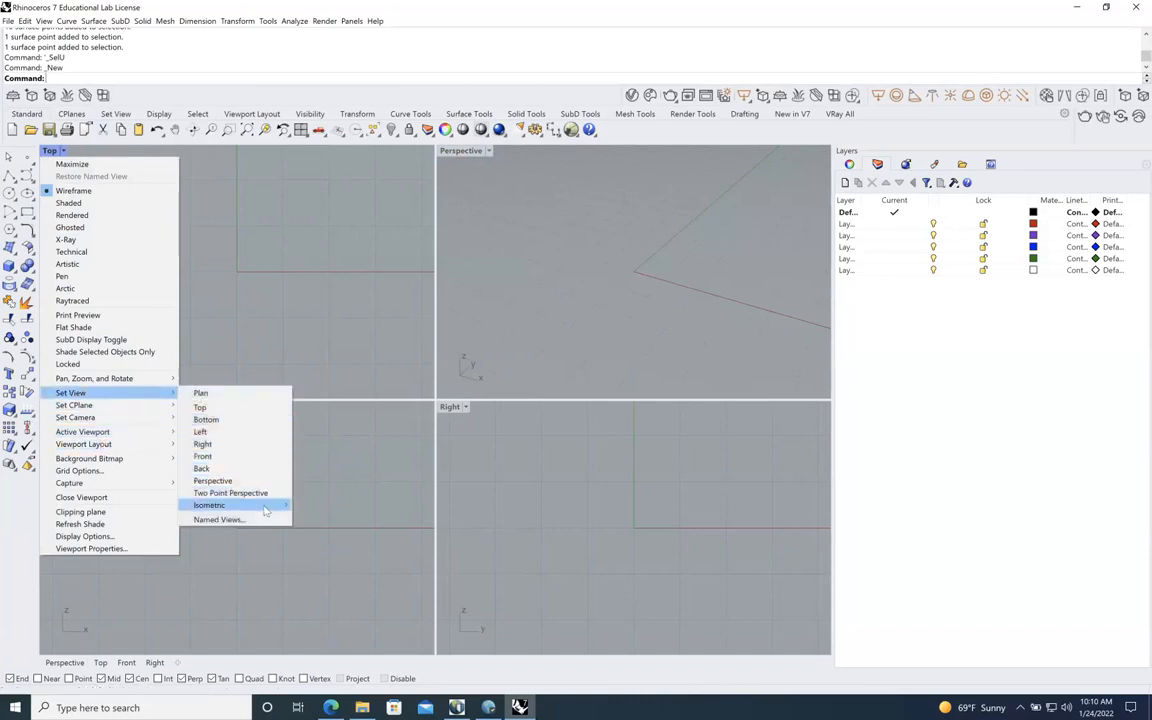
pyautogui.moveTo(266, 512)
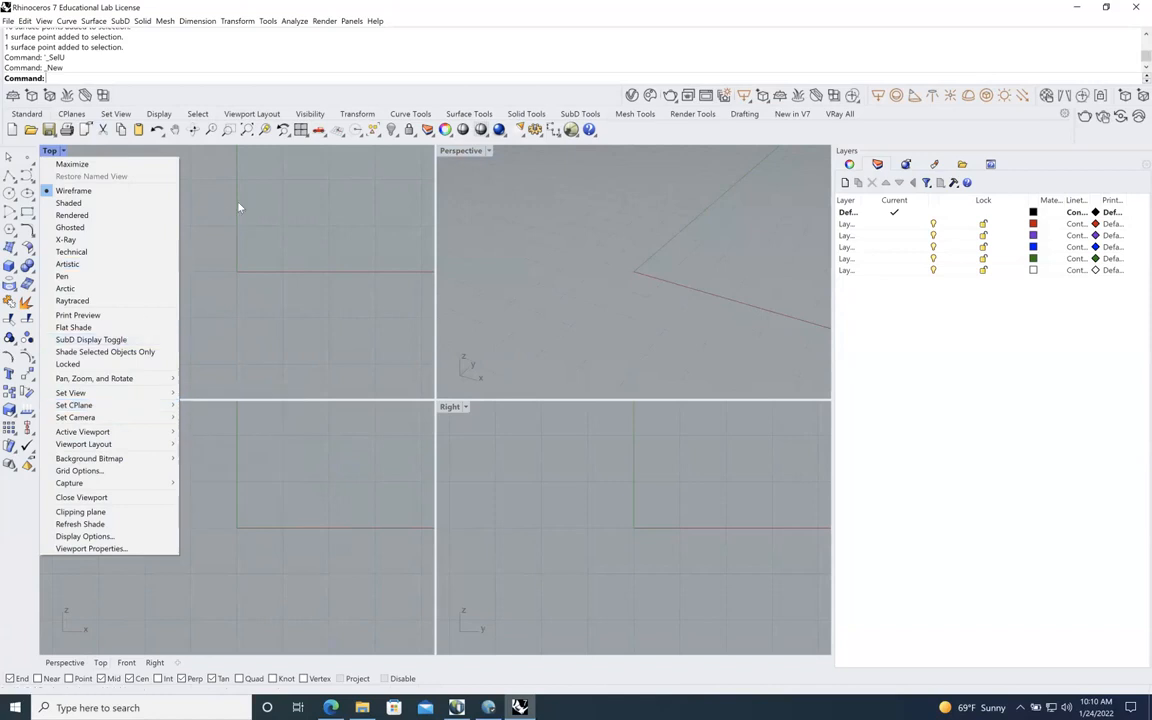
pyautogui.moveTo(100, 458)
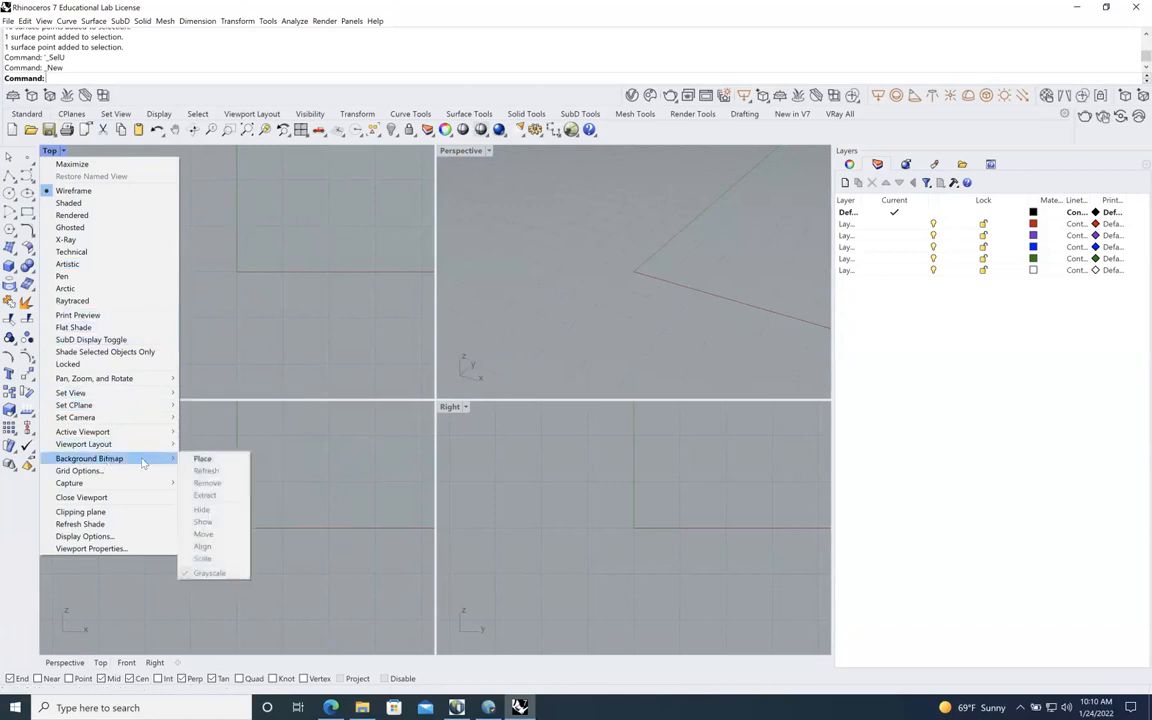
pyautogui.click(202, 459)
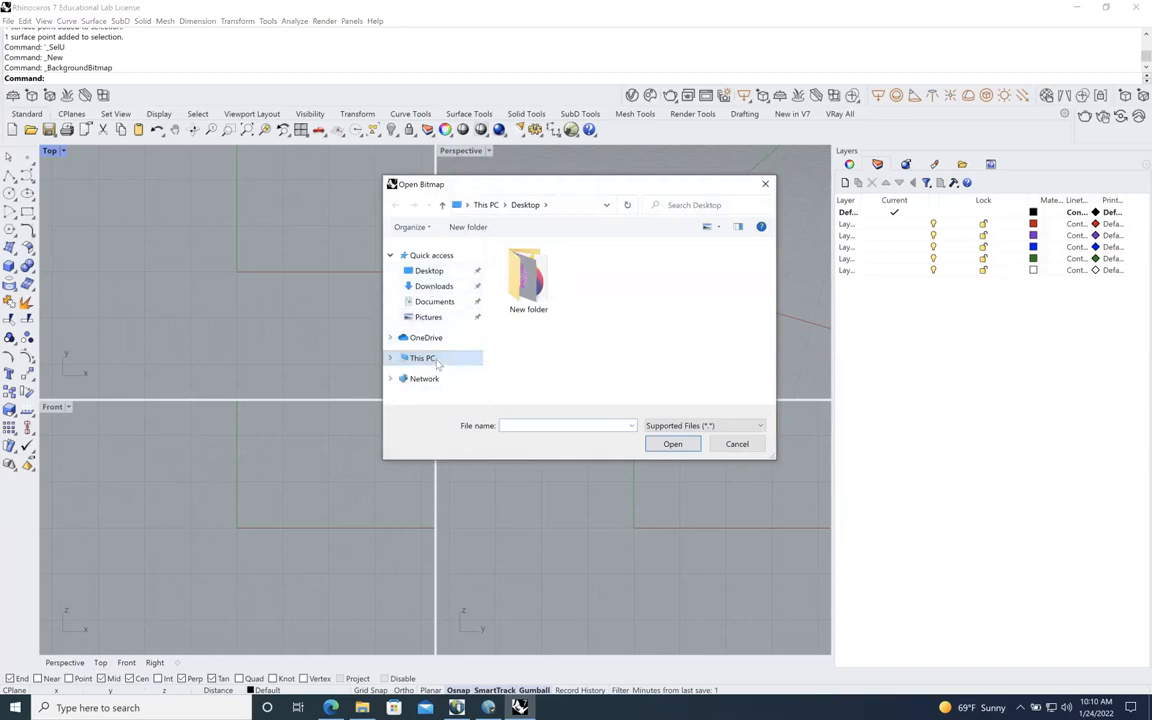
pyautogui.click(390, 358)
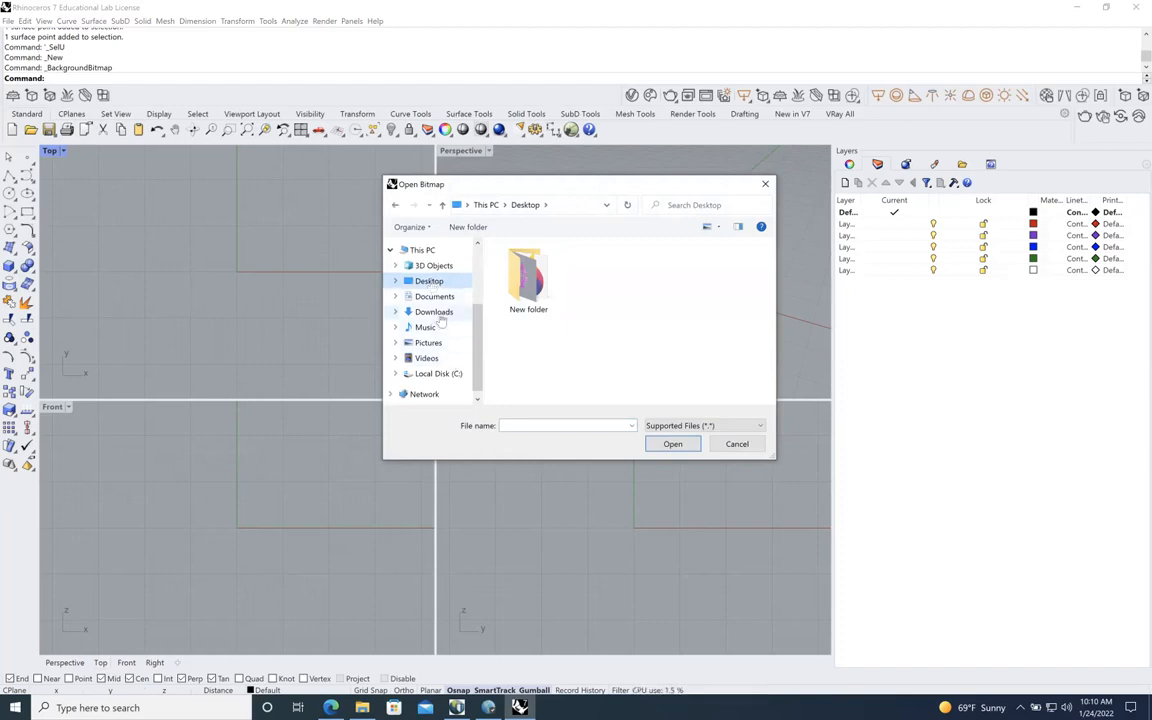
pyautogui.scroll(-1, 418, 352)
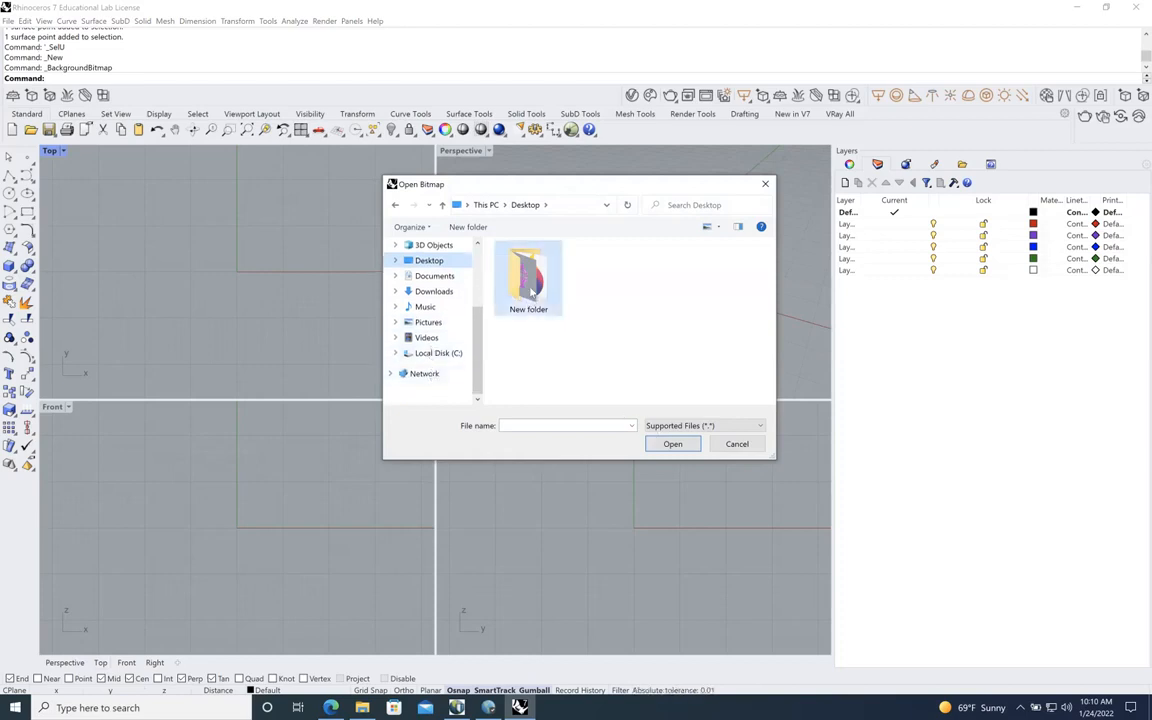
pyautogui.doubleClick(529, 308)
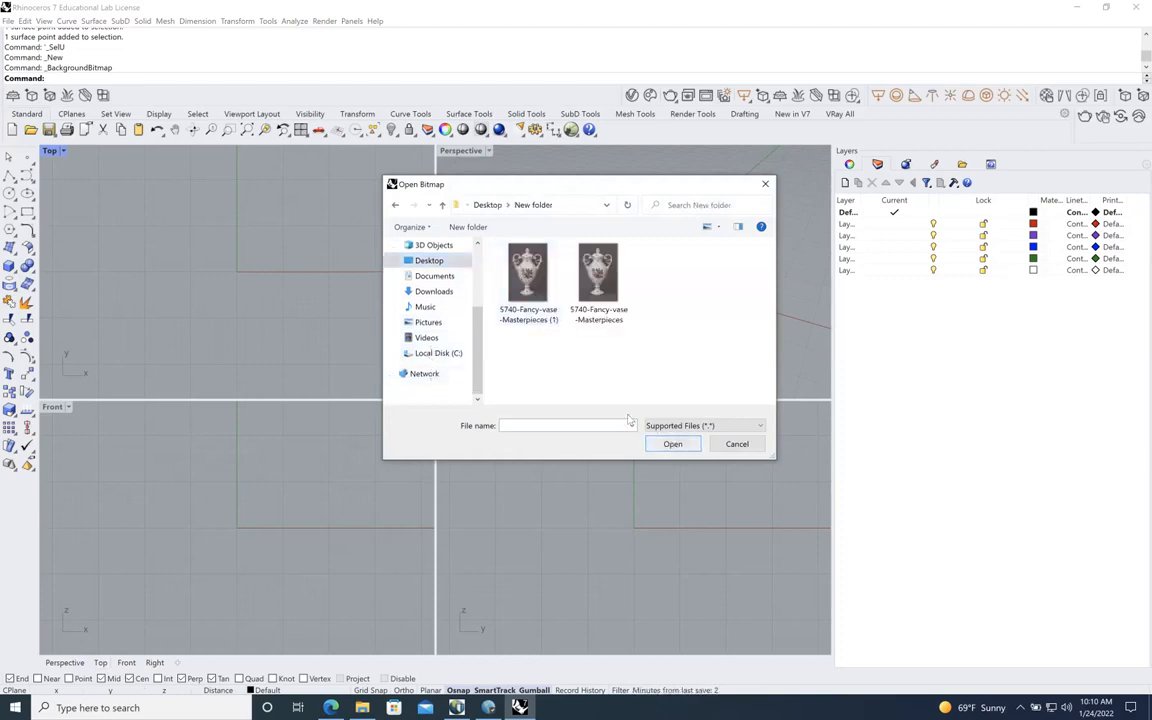
pyautogui.scroll(2, 440, 300)
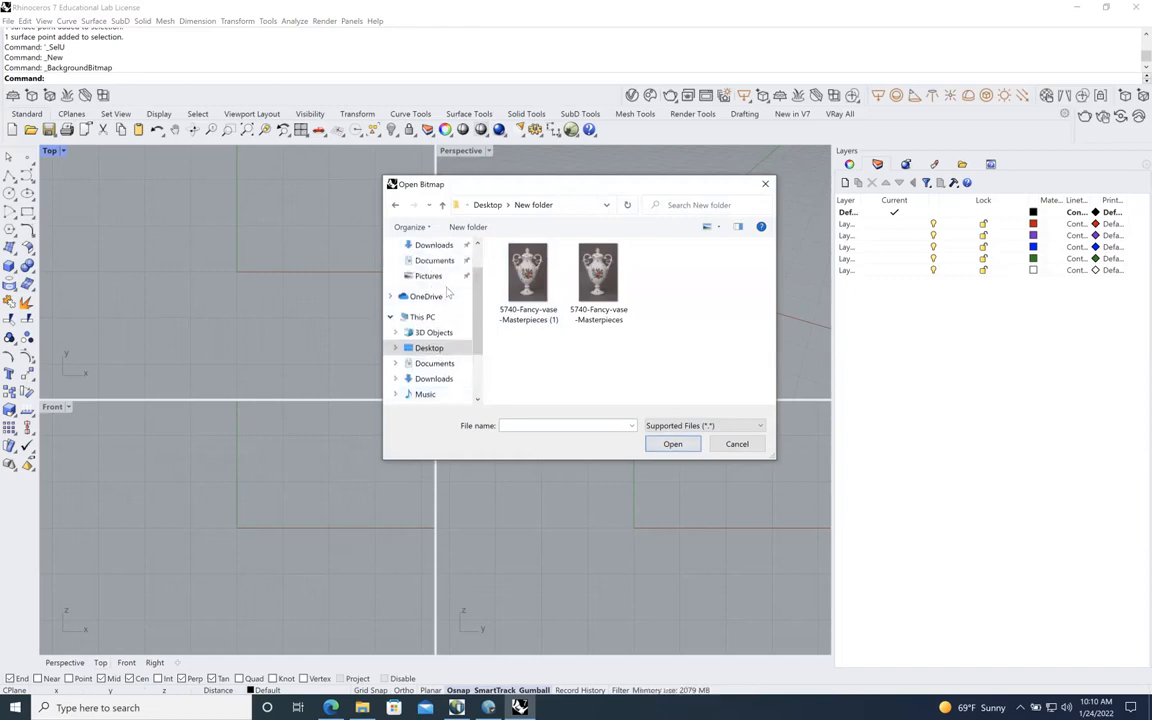
pyautogui.scroll(1, 432, 280)
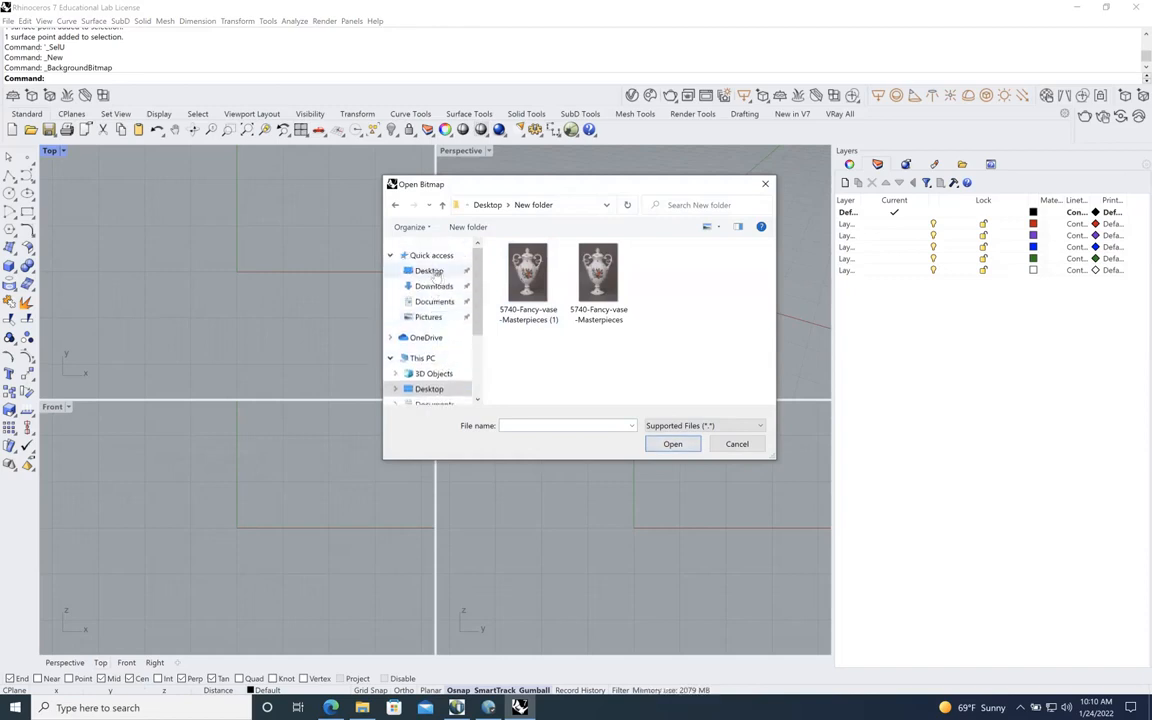
pyautogui.click(430, 272)
pyautogui.scroll(-2, 435, 305)
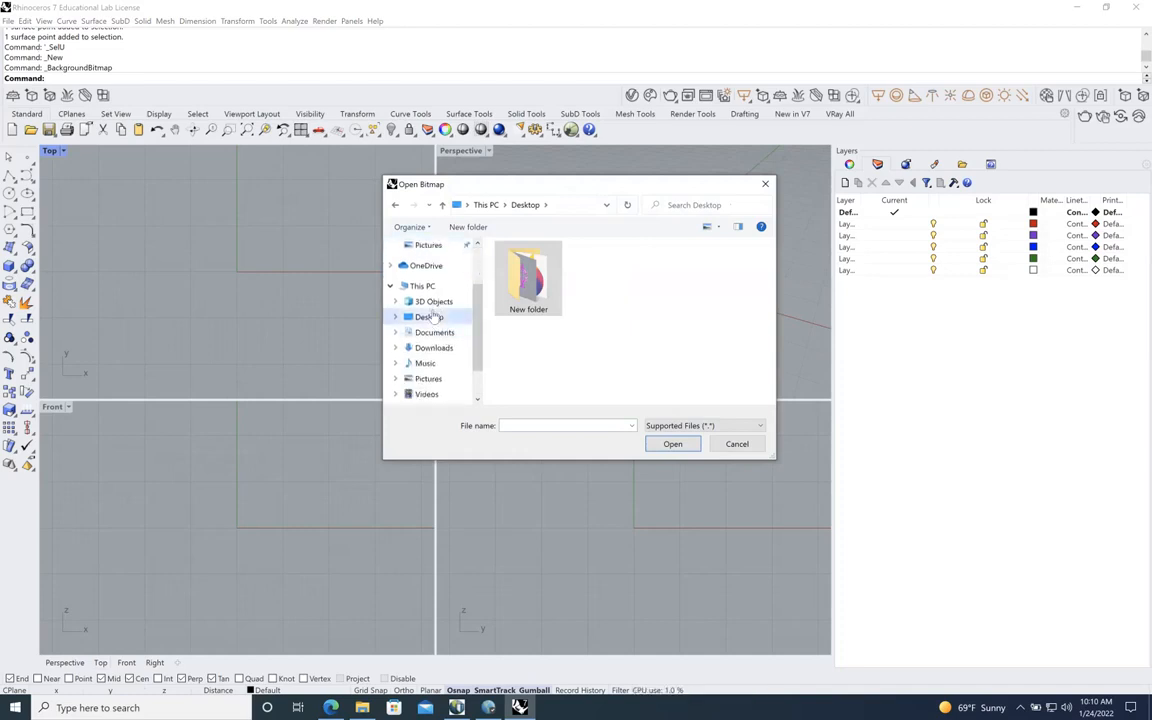
pyautogui.scroll(-1, 414, 318)
pyautogui.click(396, 282)
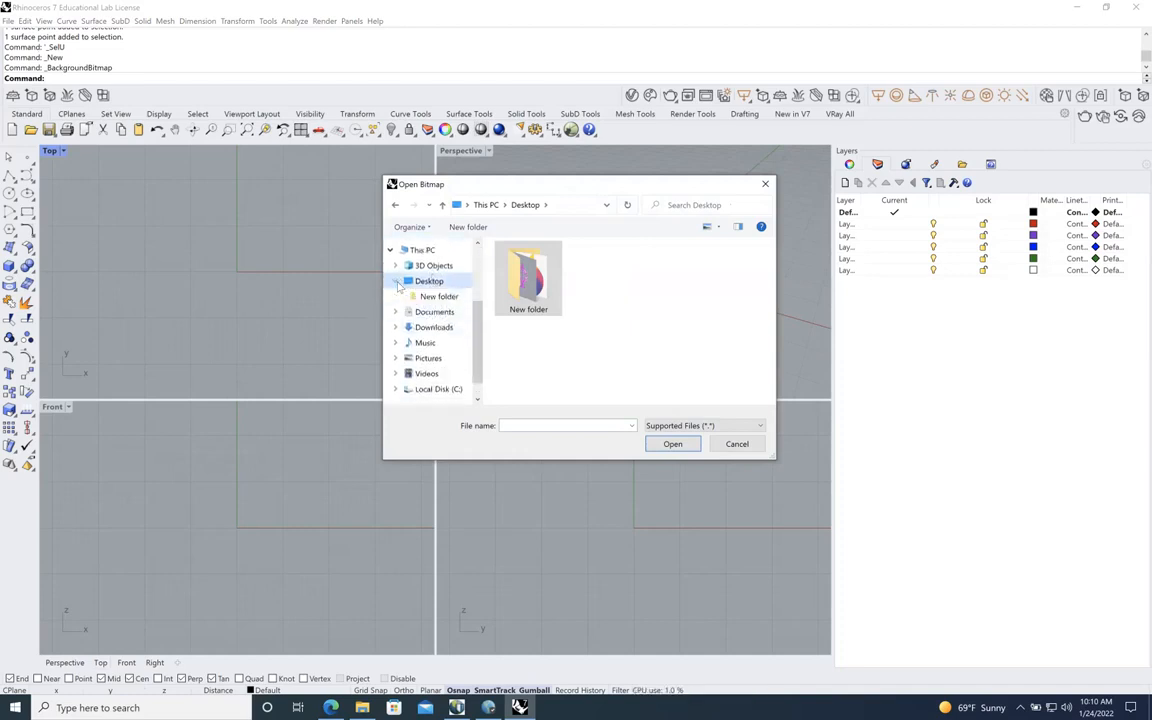
pyautogui.click(738, 445)
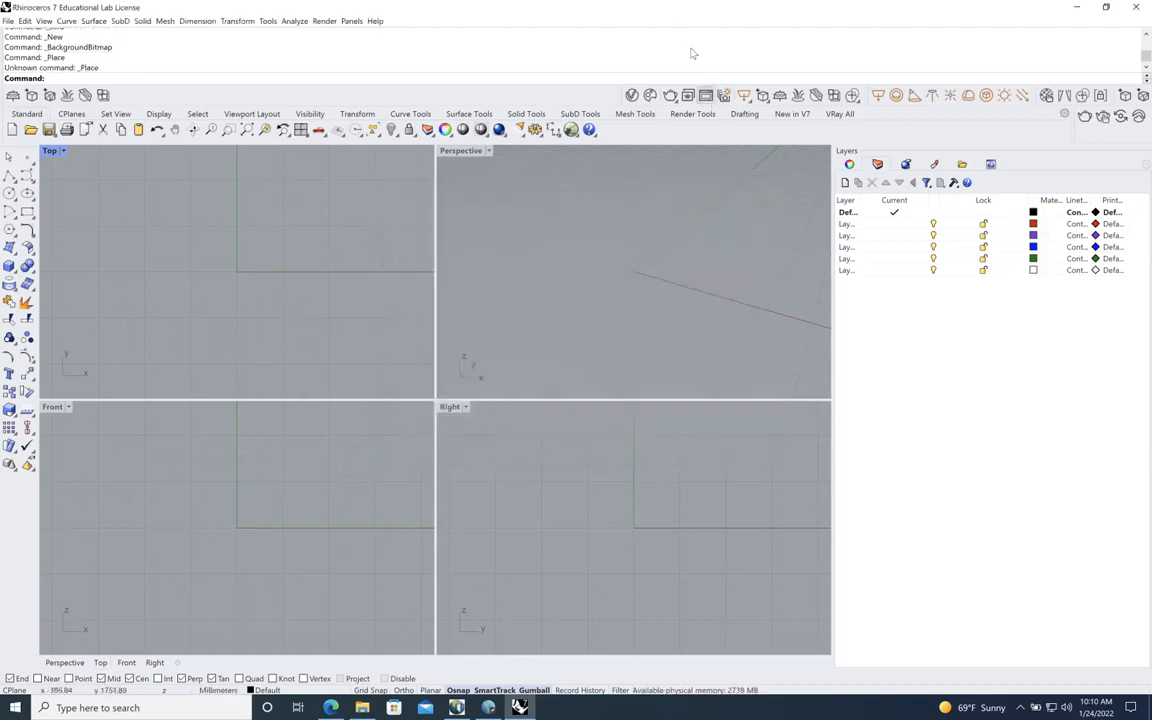
# Maximize the Front viewport and draw a slightly bowed, three-point degree-3 curve about 400 mm tall on the negative-X side for the head's back
pyautogui.moveTo(684, 710)
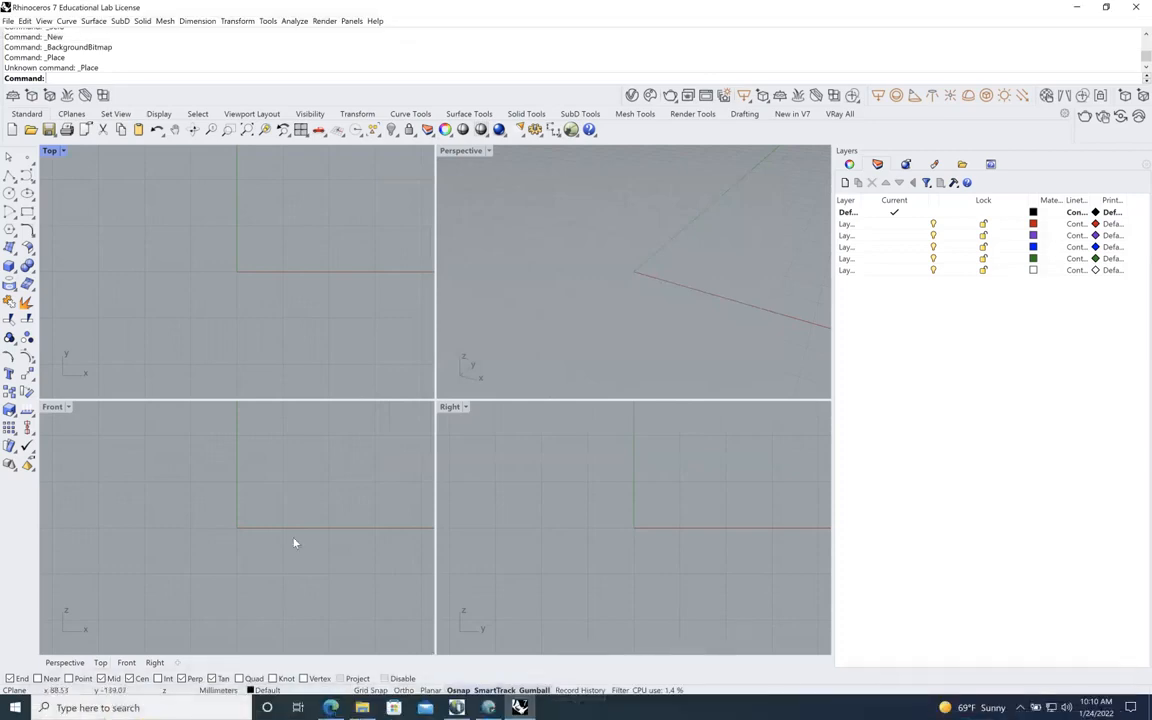
pyautogui.doubleClick(52, 151)
pyautogui.doubleClick(49, 151)
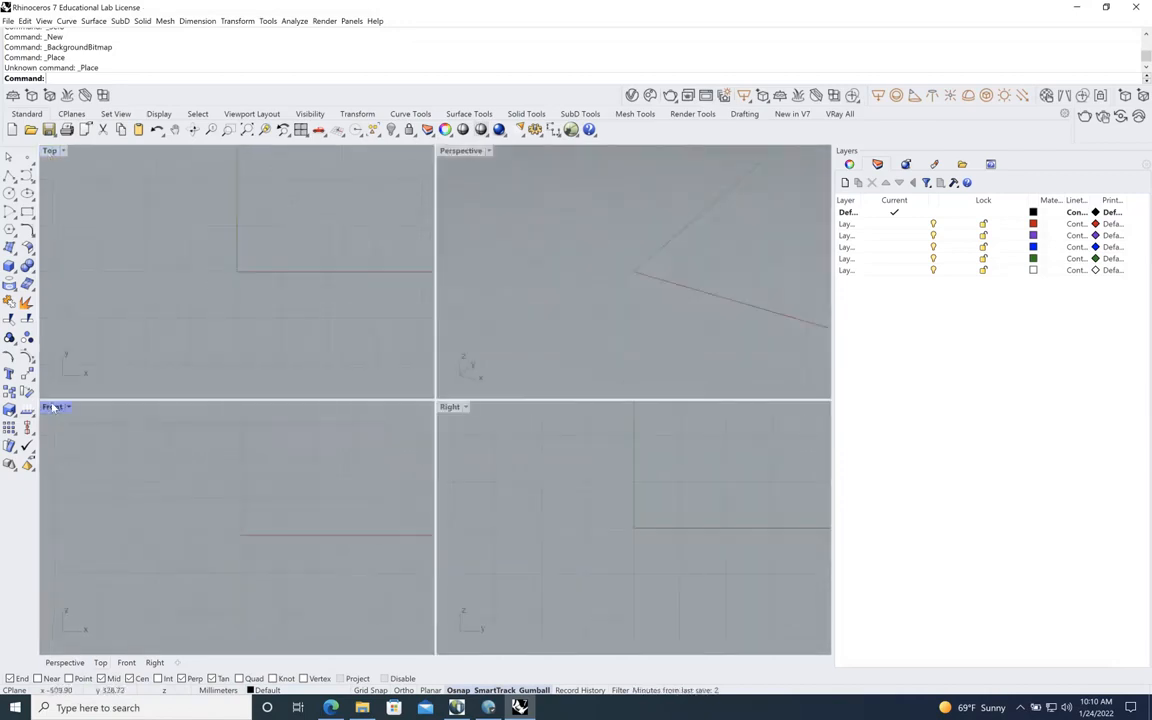
pyautogui.doubleClick(52, 407)
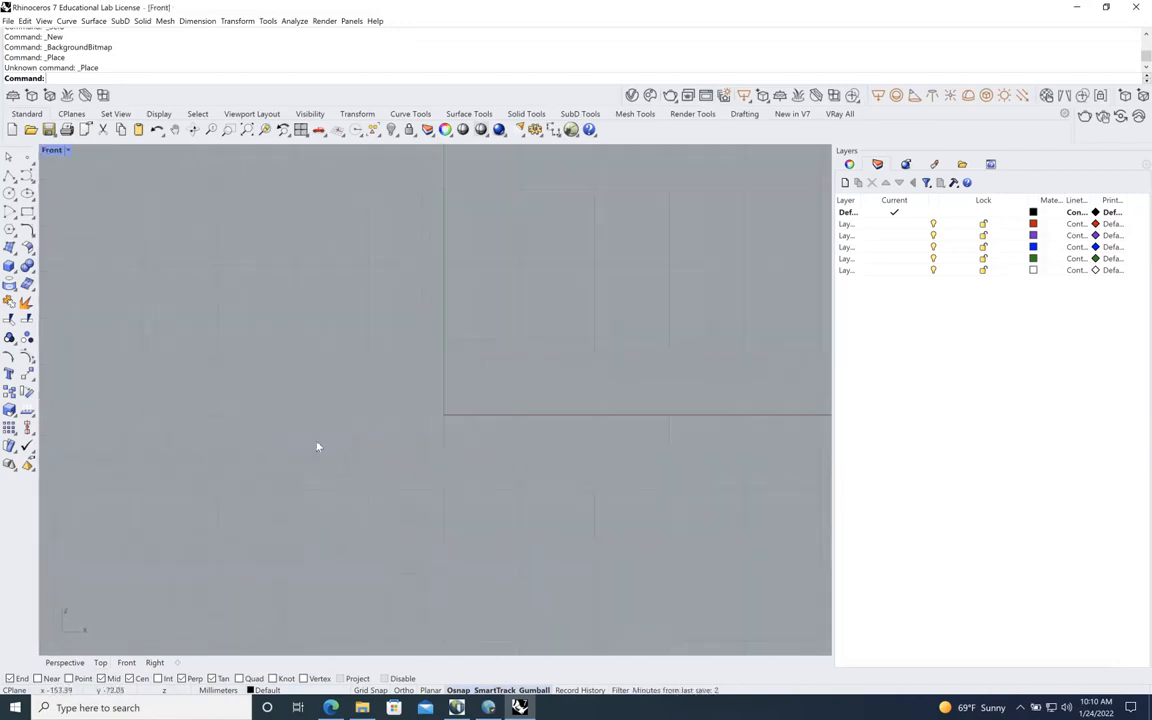
pyautogui.click(26, 176)
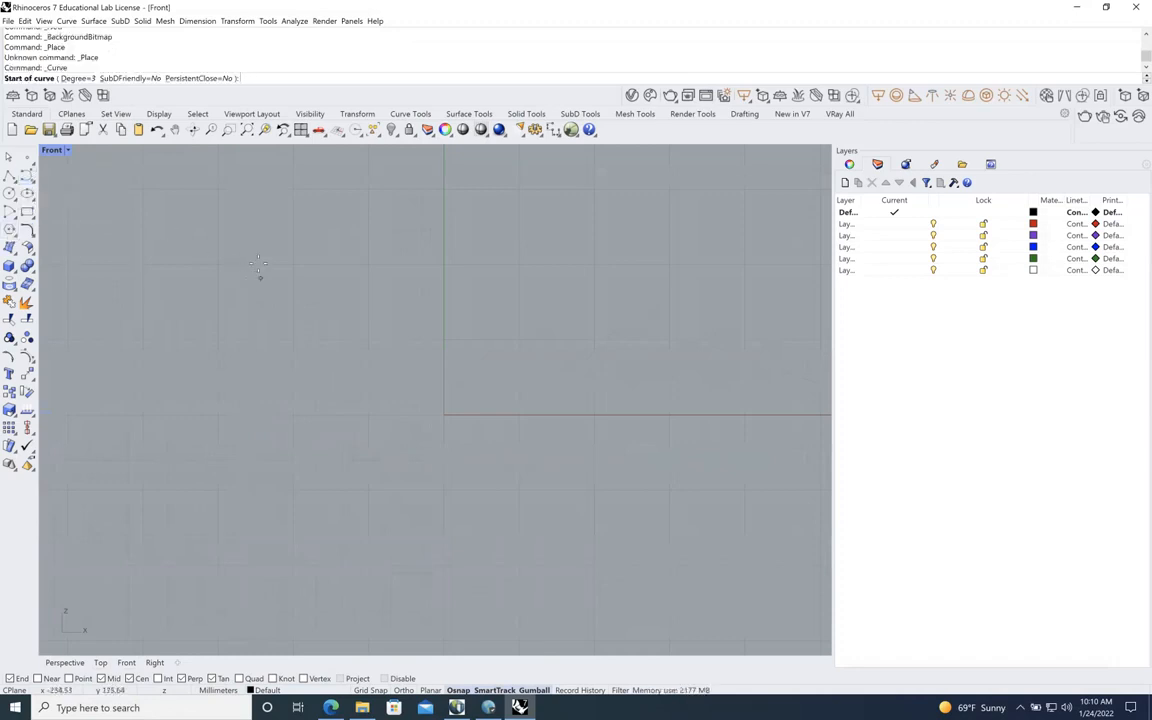
pyautogui.click(267, 268)
pyautogui.click(254, 427)
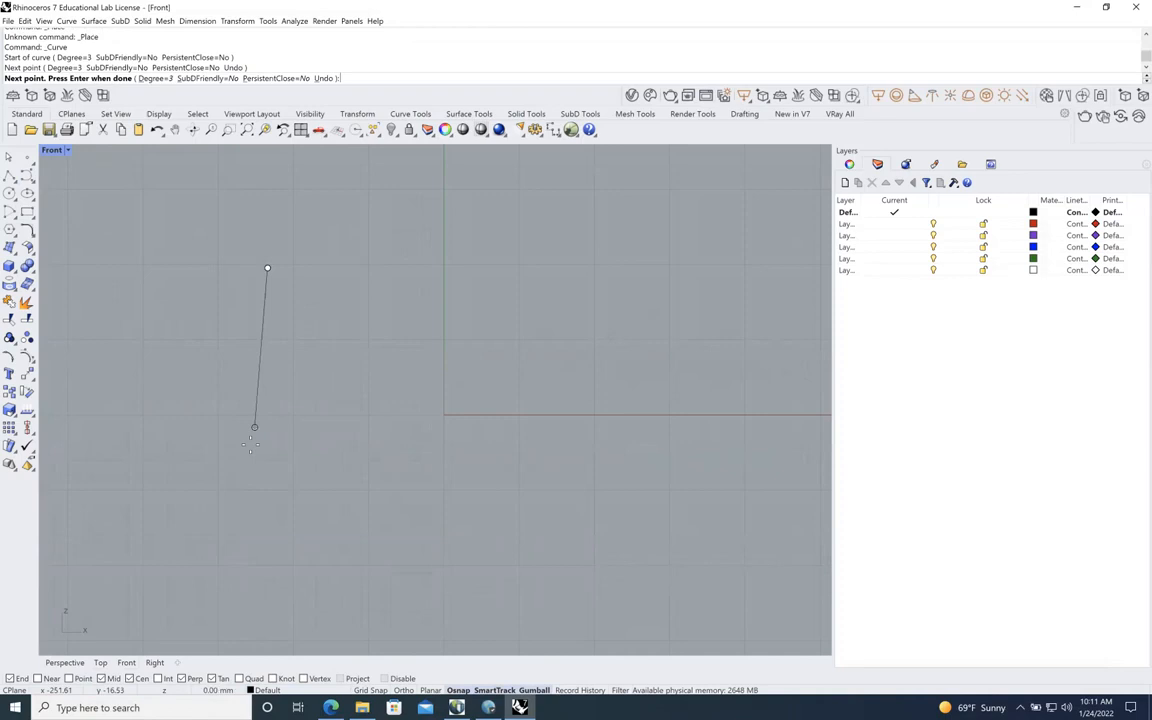
pyautogui.click(285, 565)
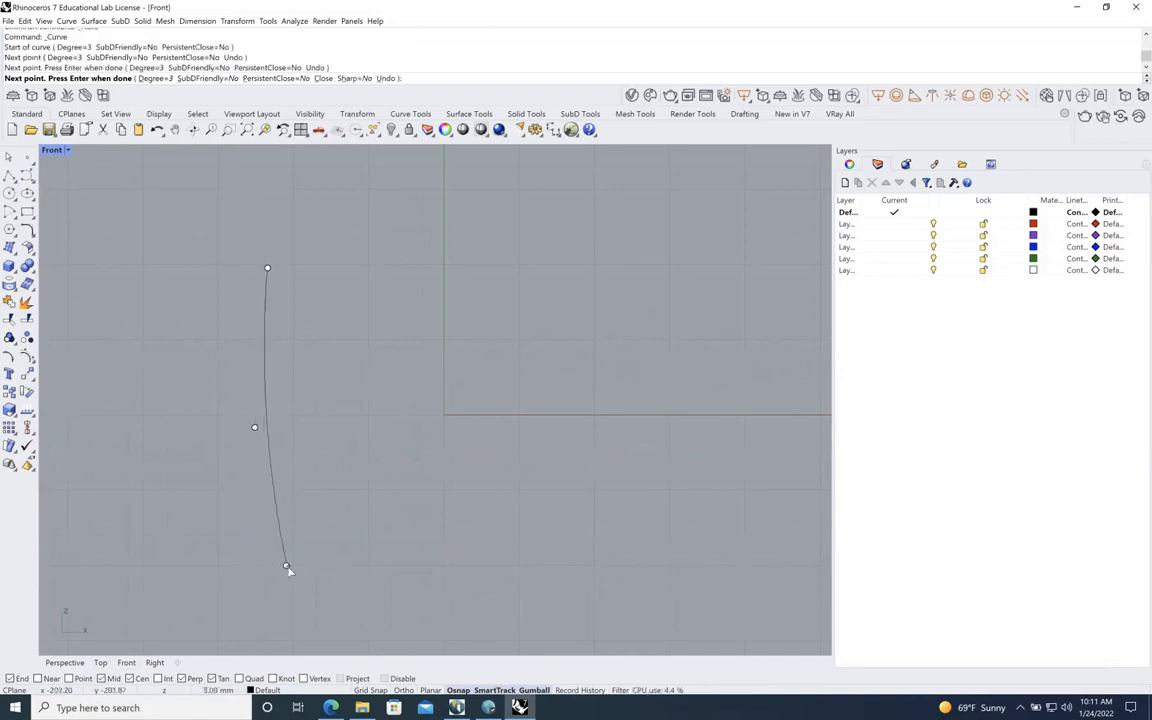
pyautogui.press('Return')
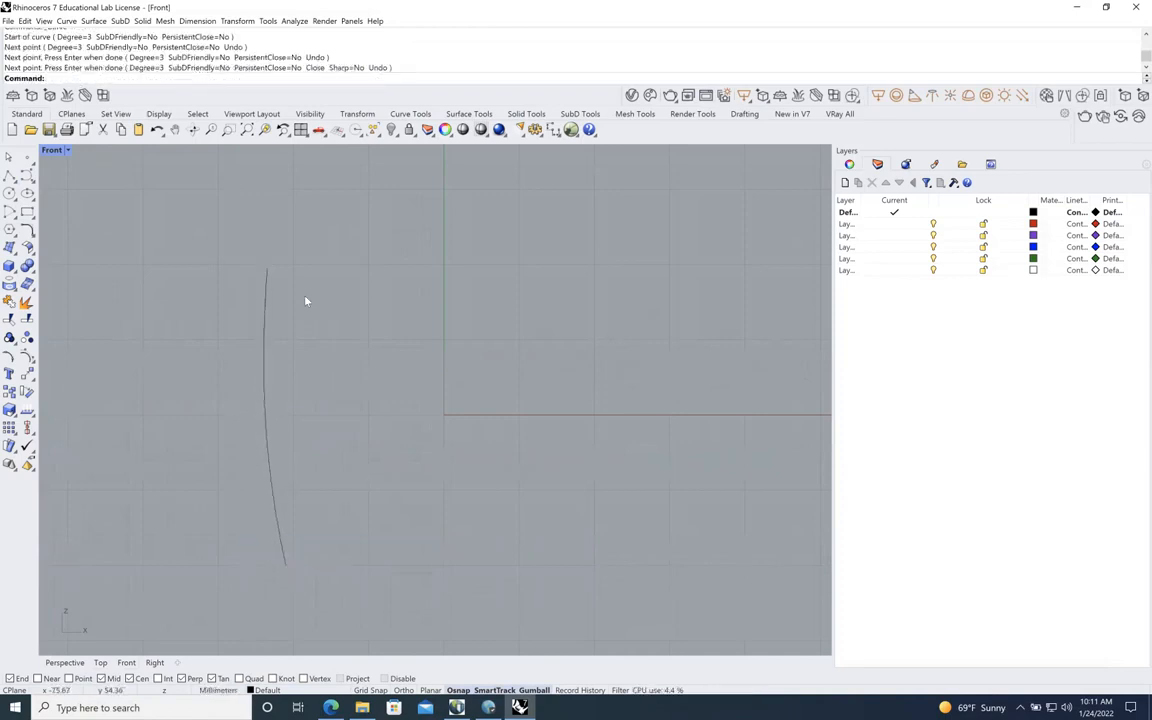
# Draw a ten-point degree-3 face profile curve near the Z axis, bulging toward positive X and ending level with the back curve
pyautogui.click(26, 176)
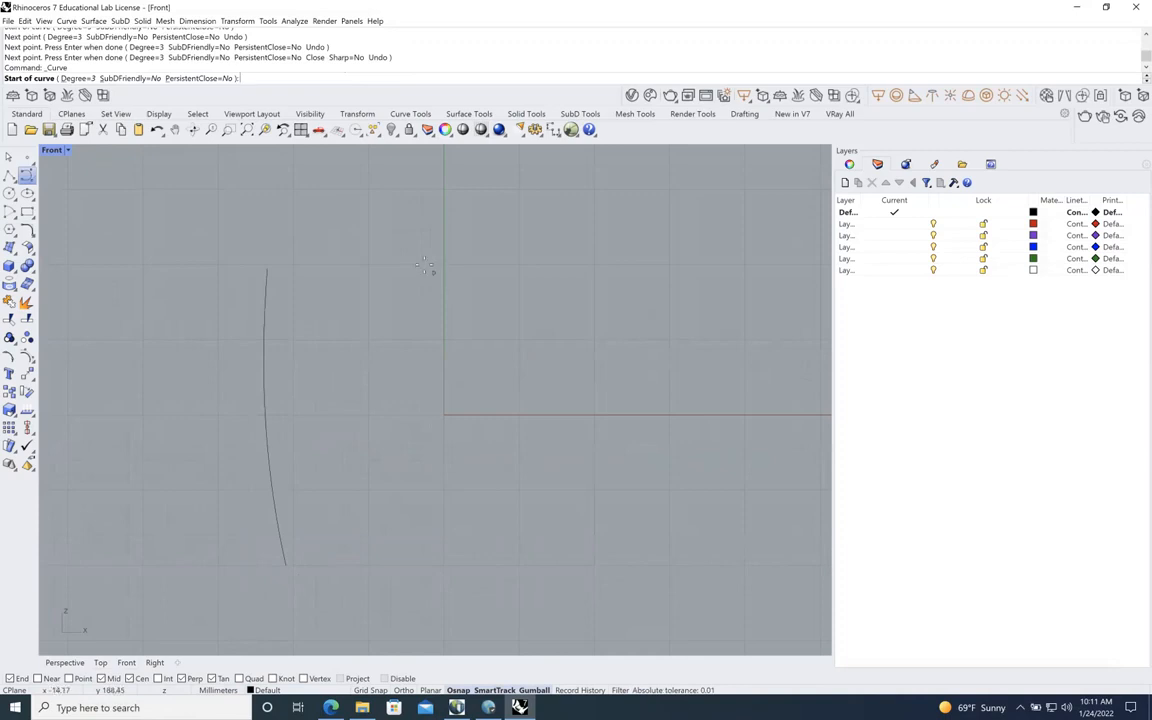
pyautogui.click(433, 273)
pyautogui.click(446, 350)
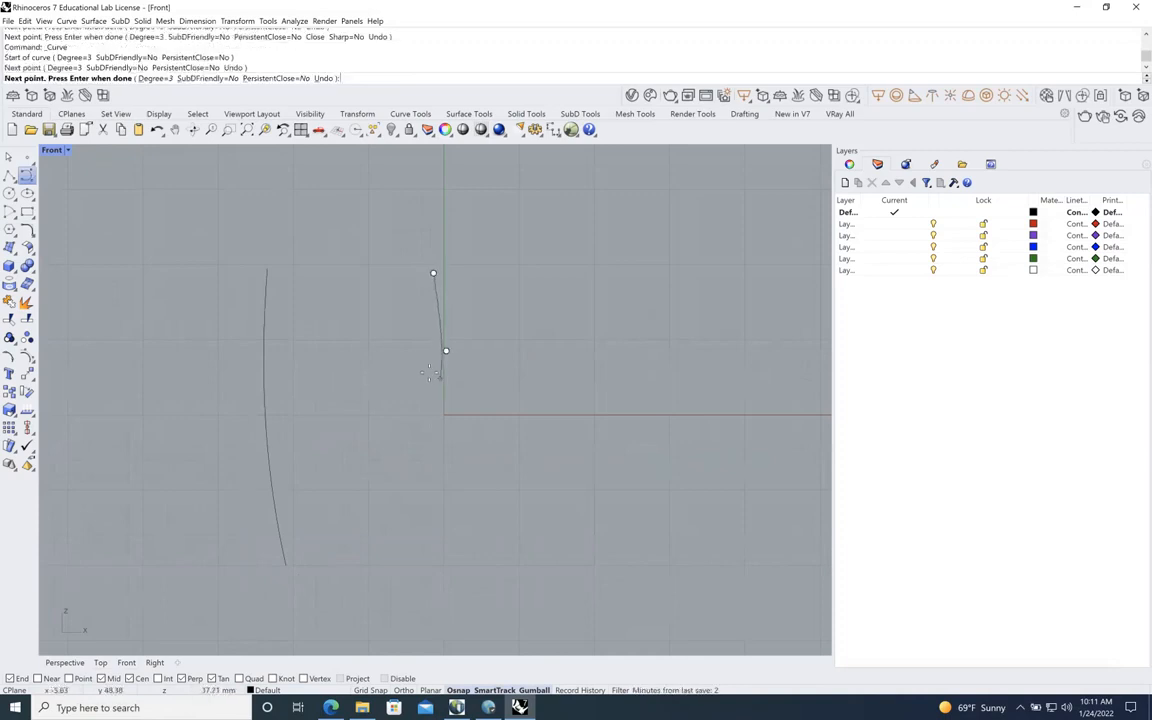
pyautogui.click(438, 381)
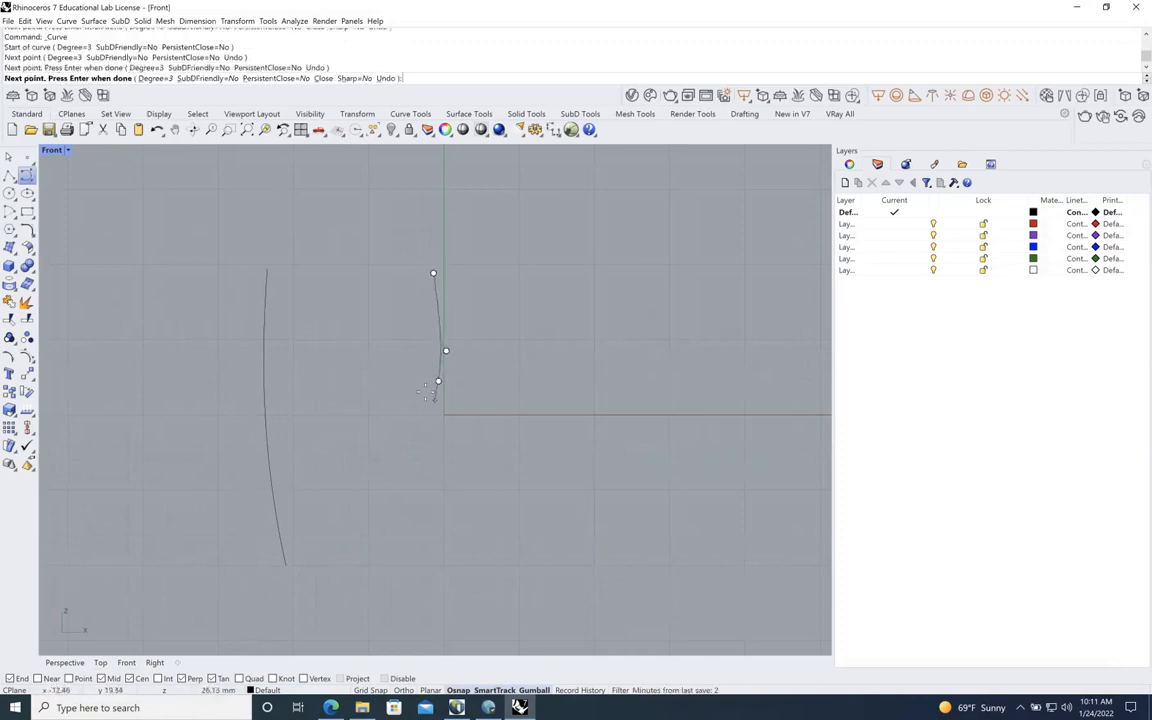
pyautogui.click(434, 400)
pyautogui.click(547, 417)
pyautogui.click(549, 442)
pyautogui.click(479, 457)
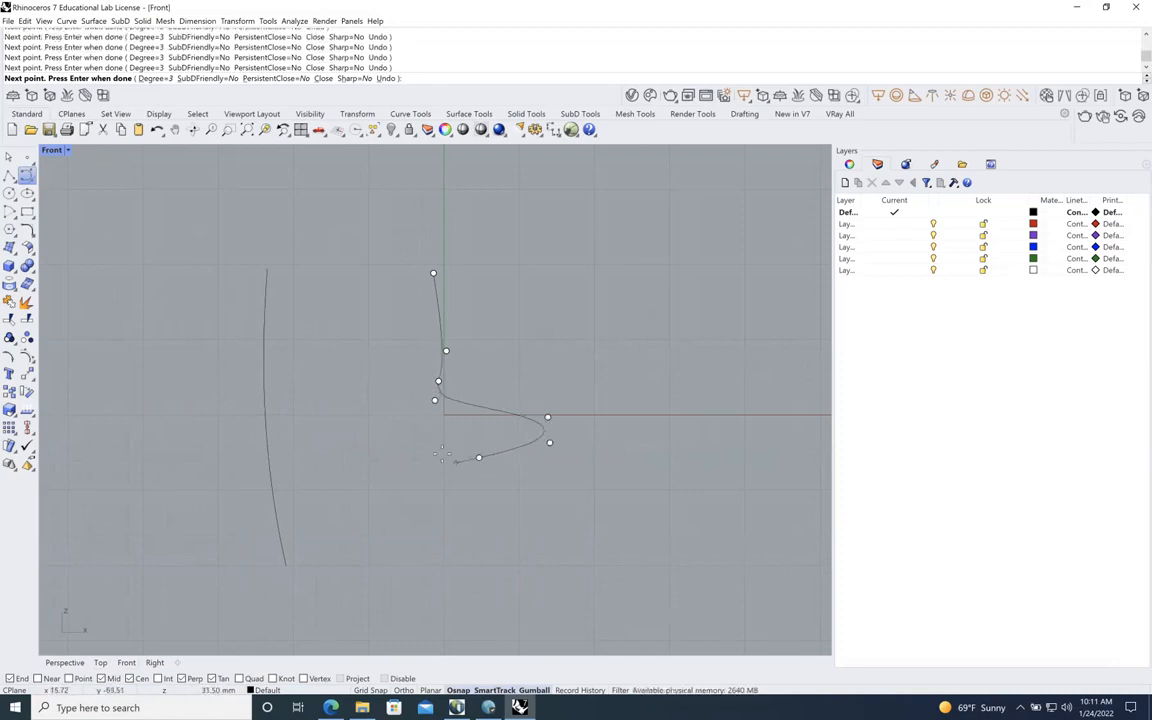
pyautogui.click(451, 463)
pyautogui.click(435, 485)
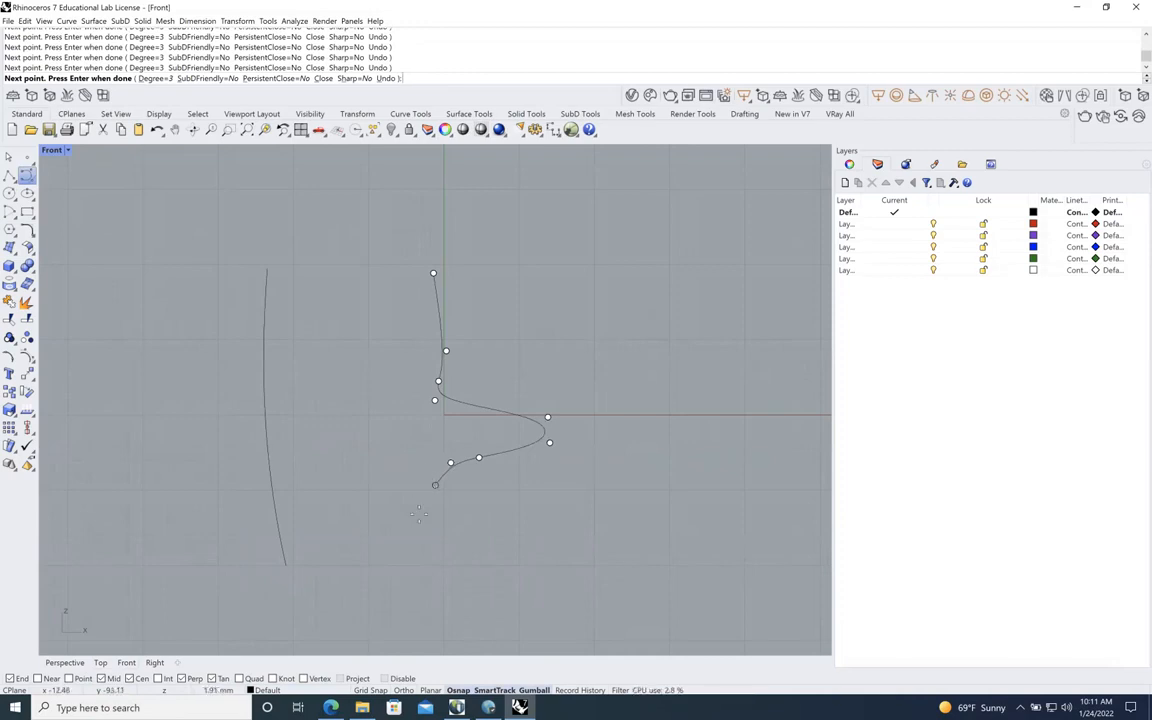
pyautogui.click(424, 561)
pyautogui.rightClick(426, 562)
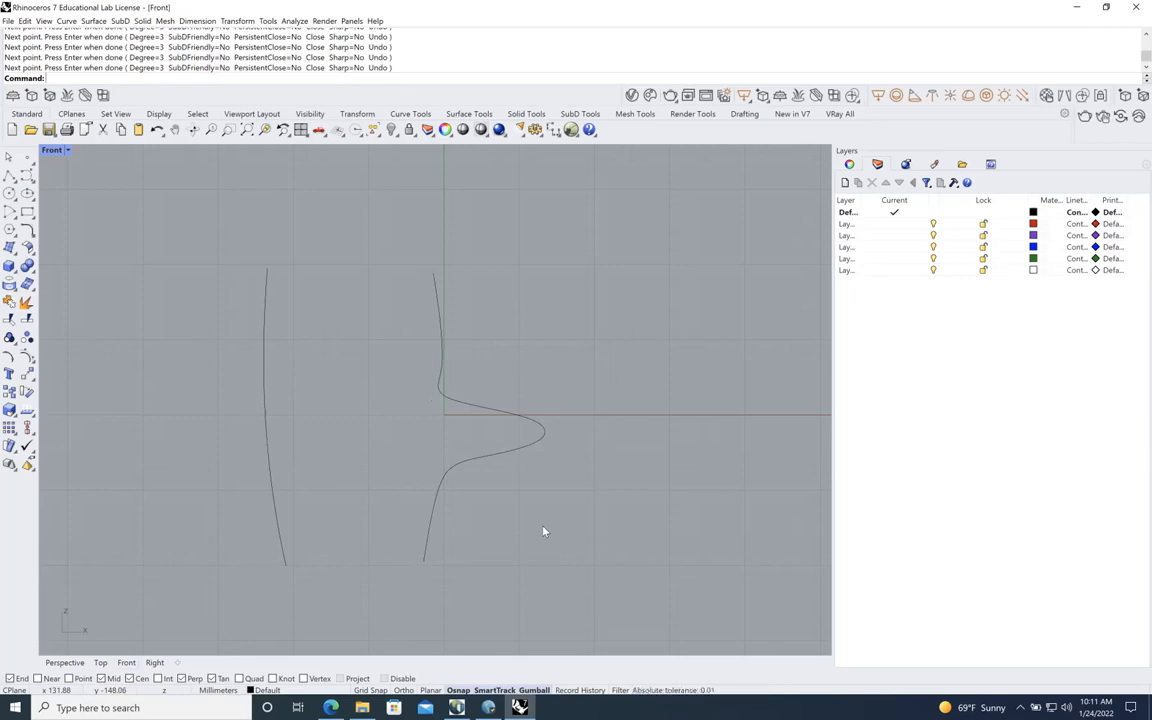
# Switch to IMG_1939.HEIC in Preview and sketch red guide lines over the head: two face profiles, a vertical back line and a cross-section loop around the hair
pyautogui.moveTo(700, 16)
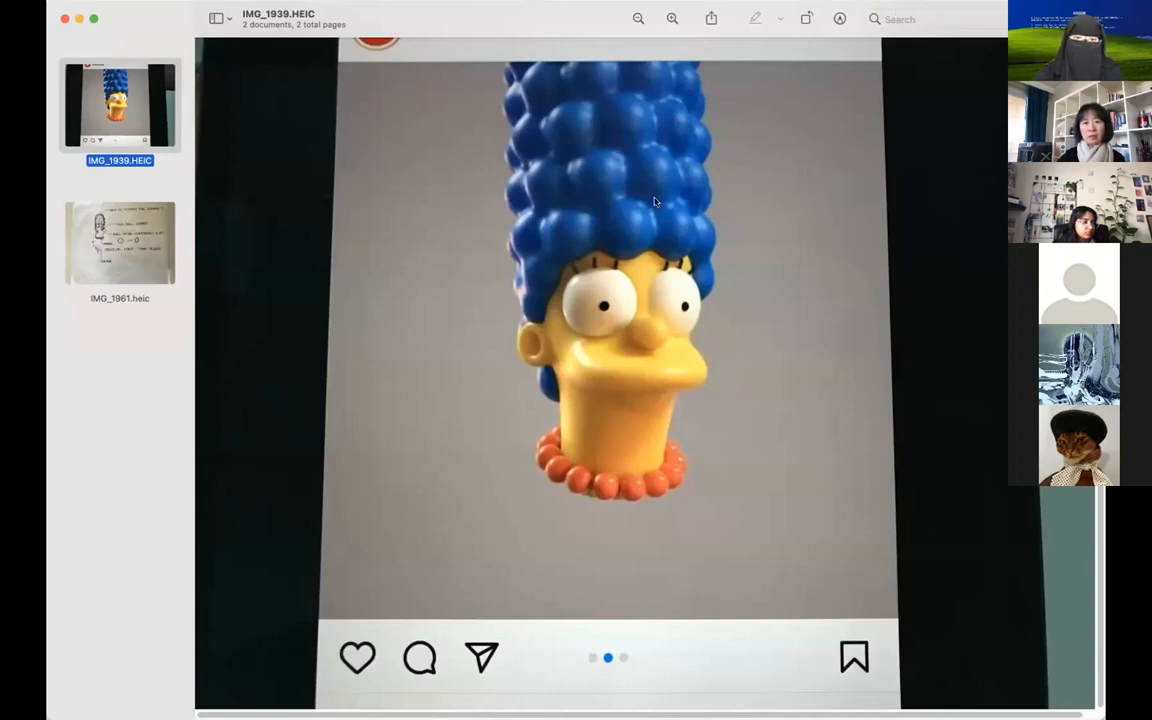
pyautogui.moveTo(618, 121)
pyautogui.mouseDown()
pyautogui.moveTo(641, 290)
pyautogui.moveTo(684, 356)
pyautogui.moveTo(658, 368)
pyautogui.mouseUp()
pyautogui.moveTo(650, 417); pyautogui.dragTo(647, 471)
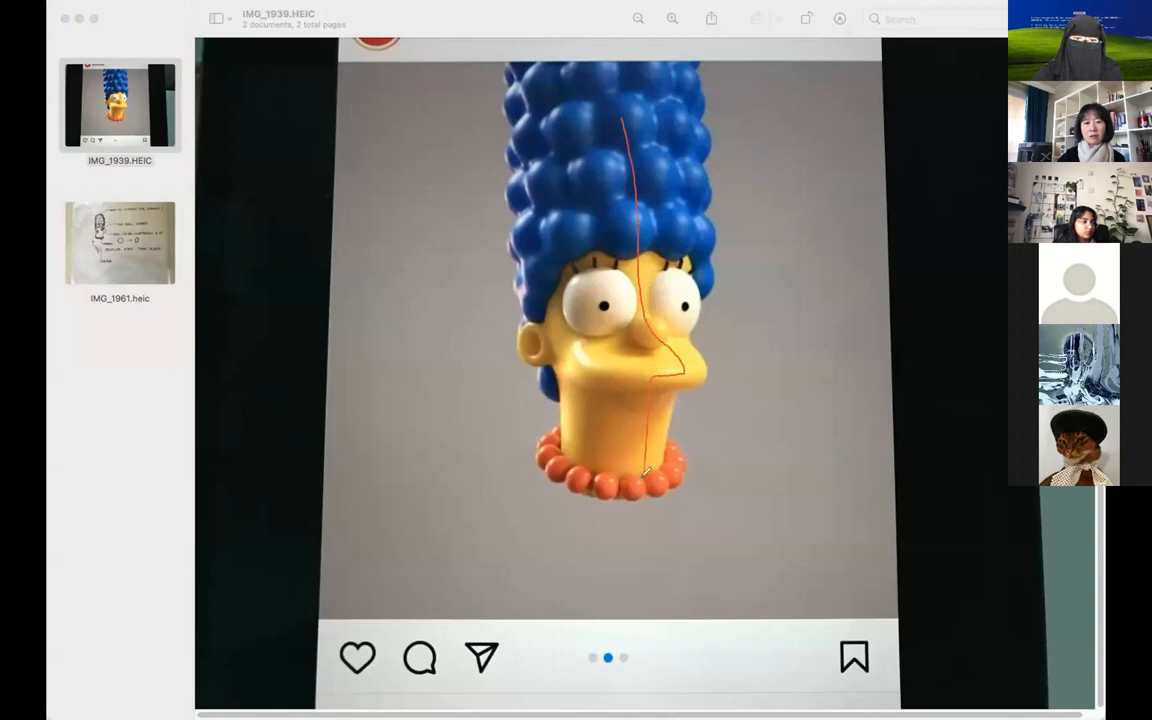
pyautogui.moveTo(562, 121); pyautogui.dragTo(563, 313)
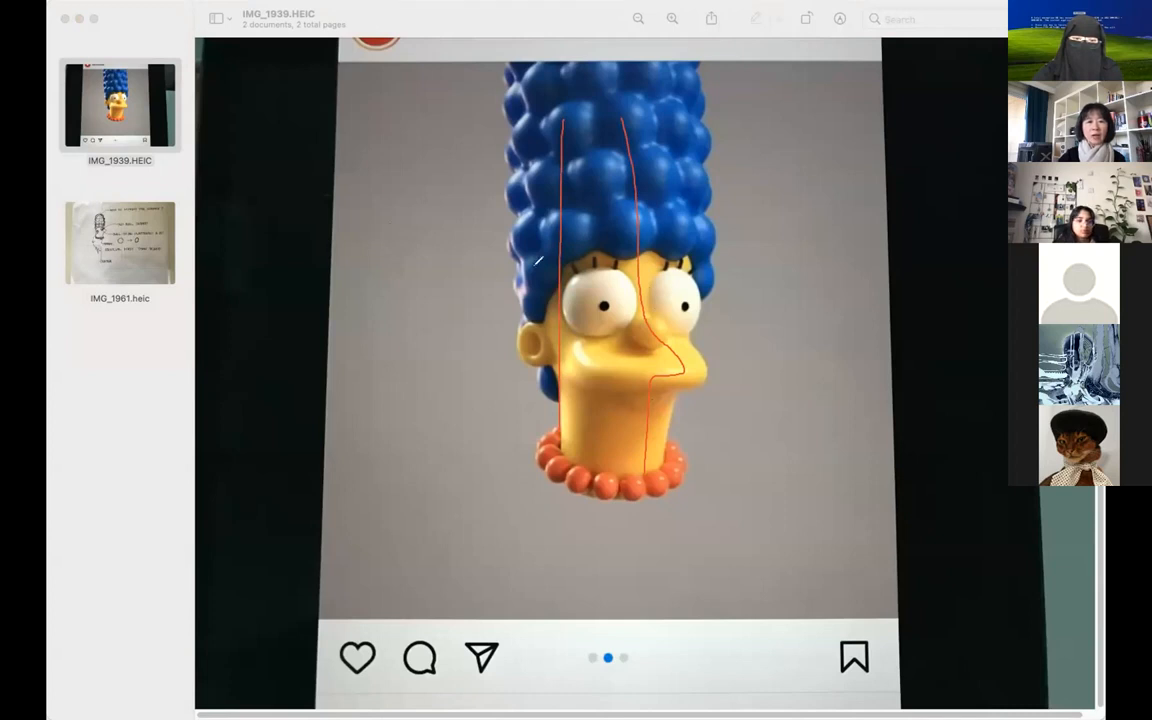
pyautogui.moveTo(640, 130)
pyautogui.mouseDown()
pyautogui.moveTo(598, 180)
pyautogui.moveTo(668, 182)
pyautogui.mouseUp()
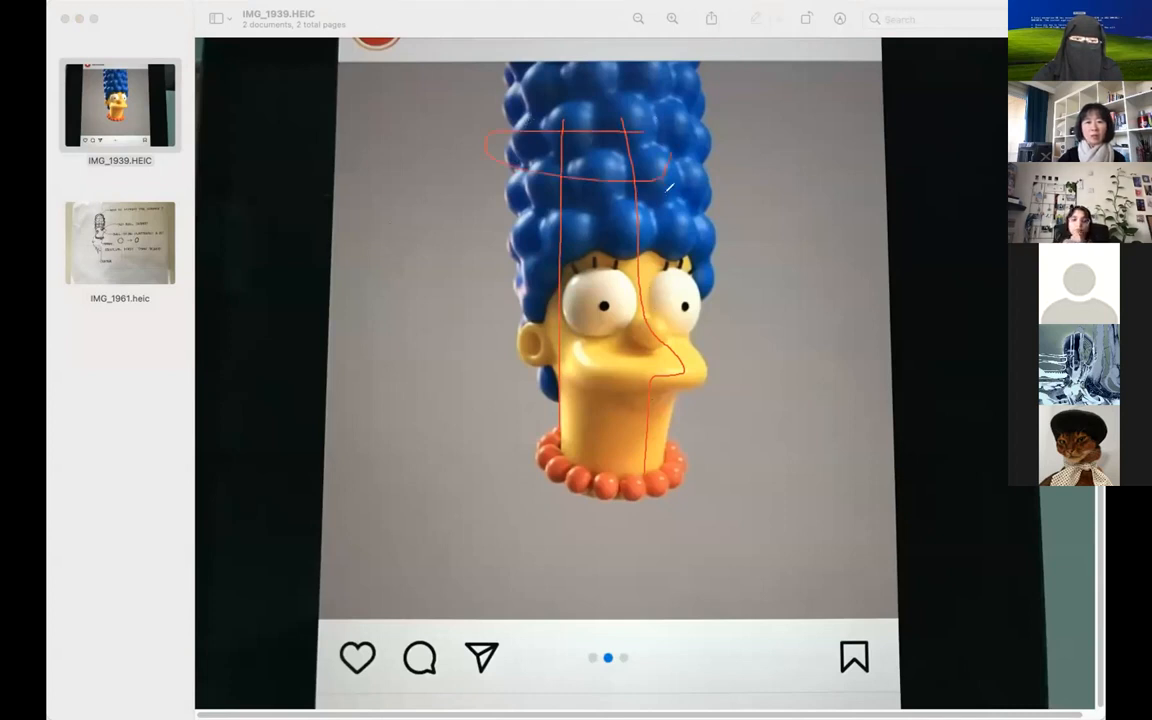
pyautogui.moveTo(623, 105)
pyautogui.mouseDown()
pyautogui.moveTo(668, 335)
pyautogui.moveTo(690, 378)
pyautogui.moveTo(648, 463)
pyautogui.mouseUp()
pyautogui.moveTo(656, 405); pyautogui.dragTo(650, 136)
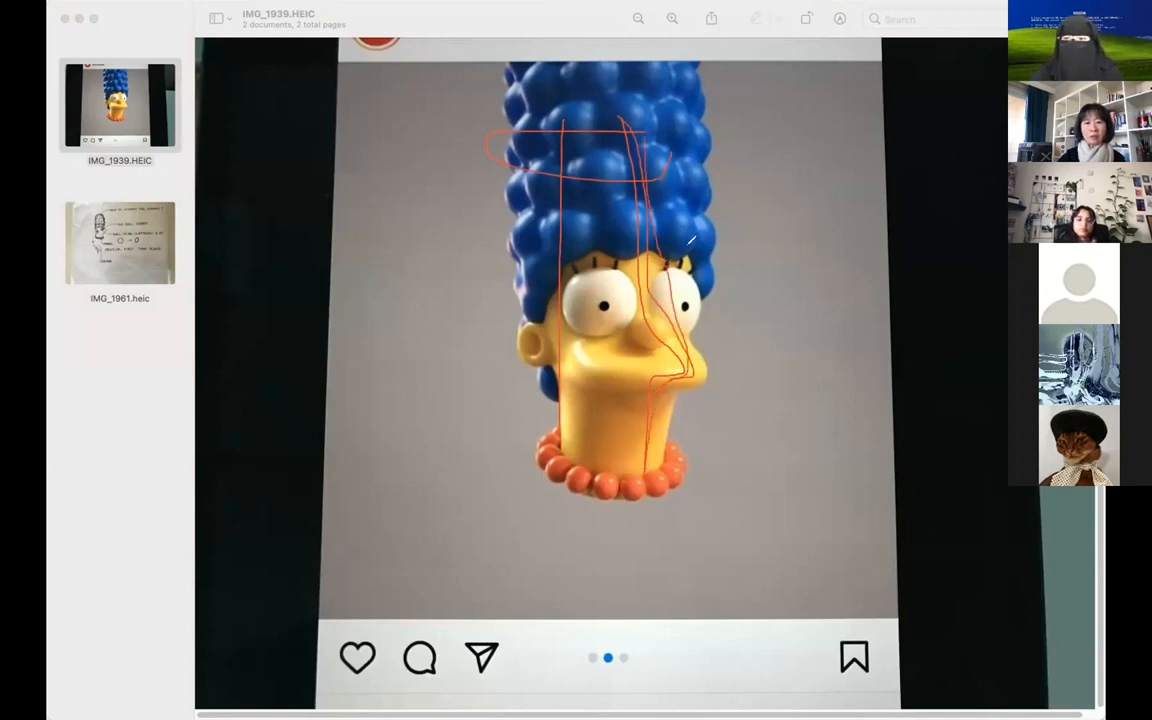
# Sketch red guides over the eyes, ear and necklace with a question mark, a separate ring and an arrow to the hair; clear all annotations
pyautogui.moveTo(587, 260)
pyautogui.mouseDown()
pyautogui.moveTo(570, 322)
pyautogui.moveTo(617, 278)
pyautogui.mouseUp()
pyautogui.moveTo(696, 275)
pyautogui.mouseDown()
pyautogui.moveTo(649, 299)
pyautogui.moveTo(696, 321)
pyautogui.moveTo(680, 273)
pyautogui.mouseUp()
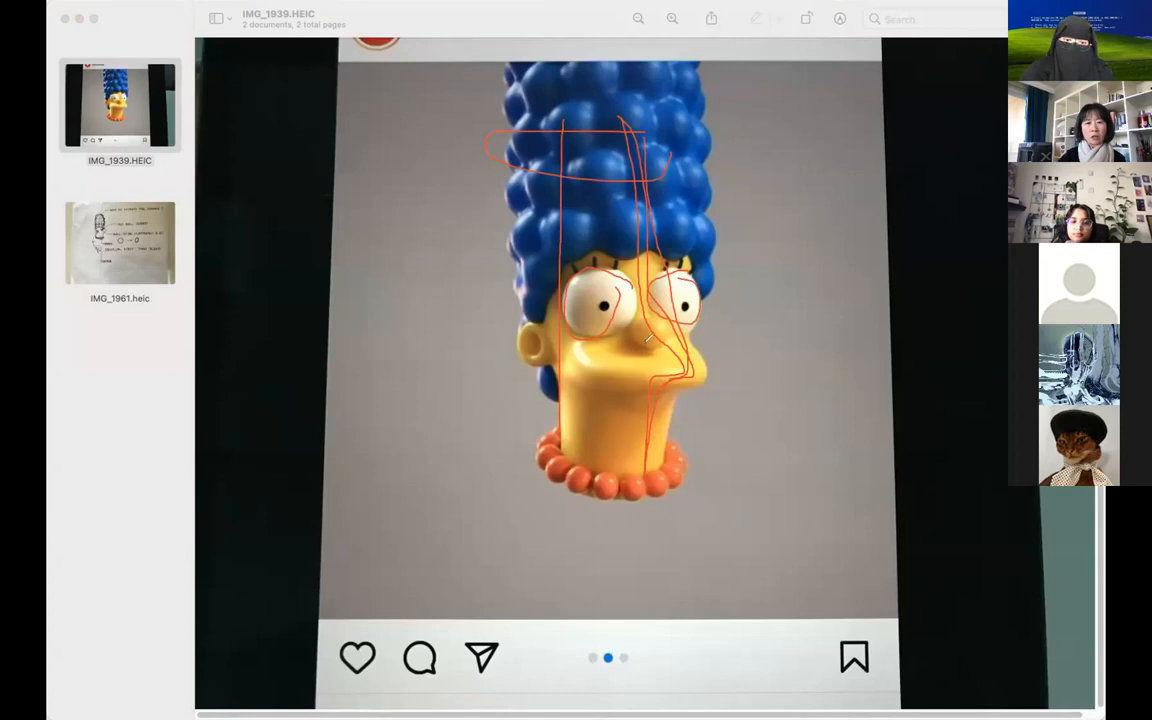
pyautogui.moveTo(549, 312)
pyautogui.mouseDown()
pyautogui.moveTo(492, 340)
pyautogui.moveTo(506, 292)
pyautogui.moveTo(555, 368)
pyautogui.mouseUp()
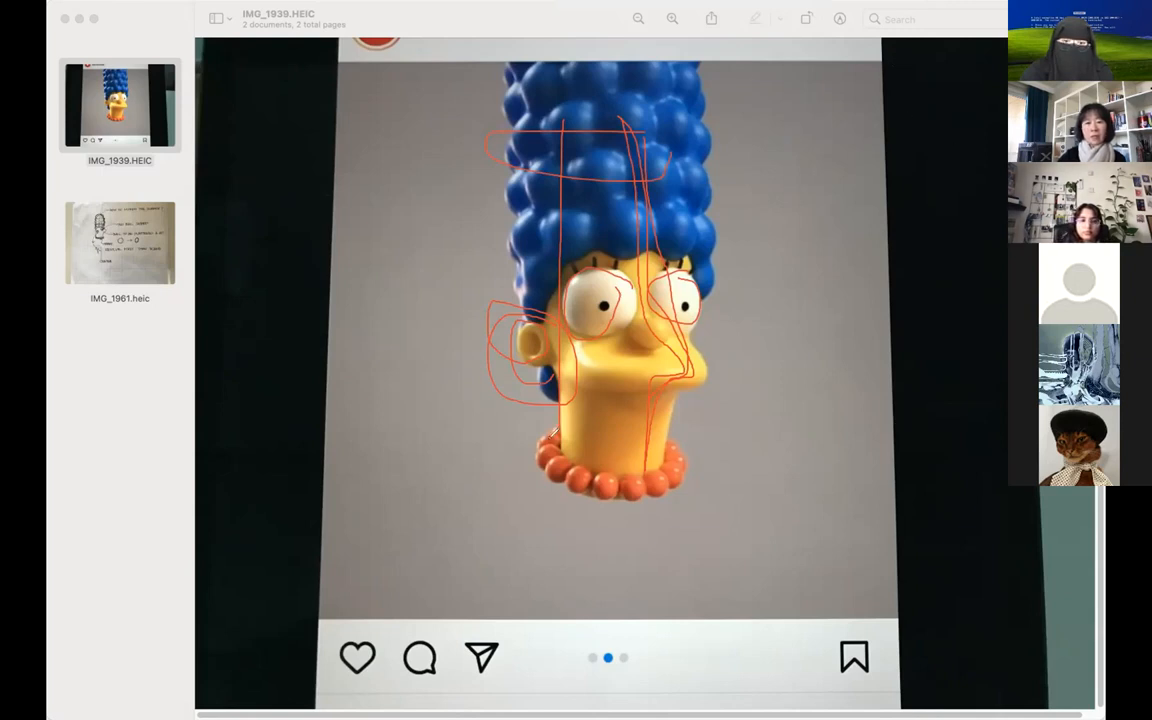
pyautogui.moveTo(585, 483)
pyautogui.mouseDown()
pyautogui.moveTo(704, 467)
pyautogui.moveTo(610, 434)
pyautogui.moveTo(632, 487)
pyautogui.mouseUp()
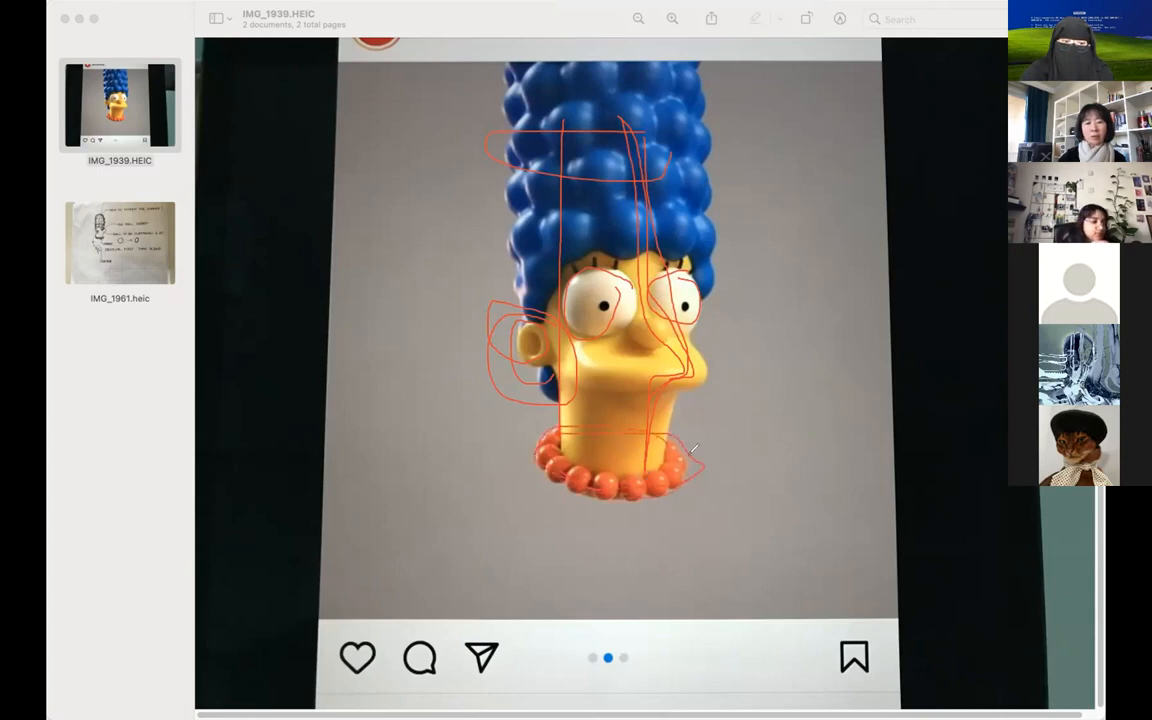
pyautogui.moveTo(504, 476); pyautogui.dragTo(532, 535)
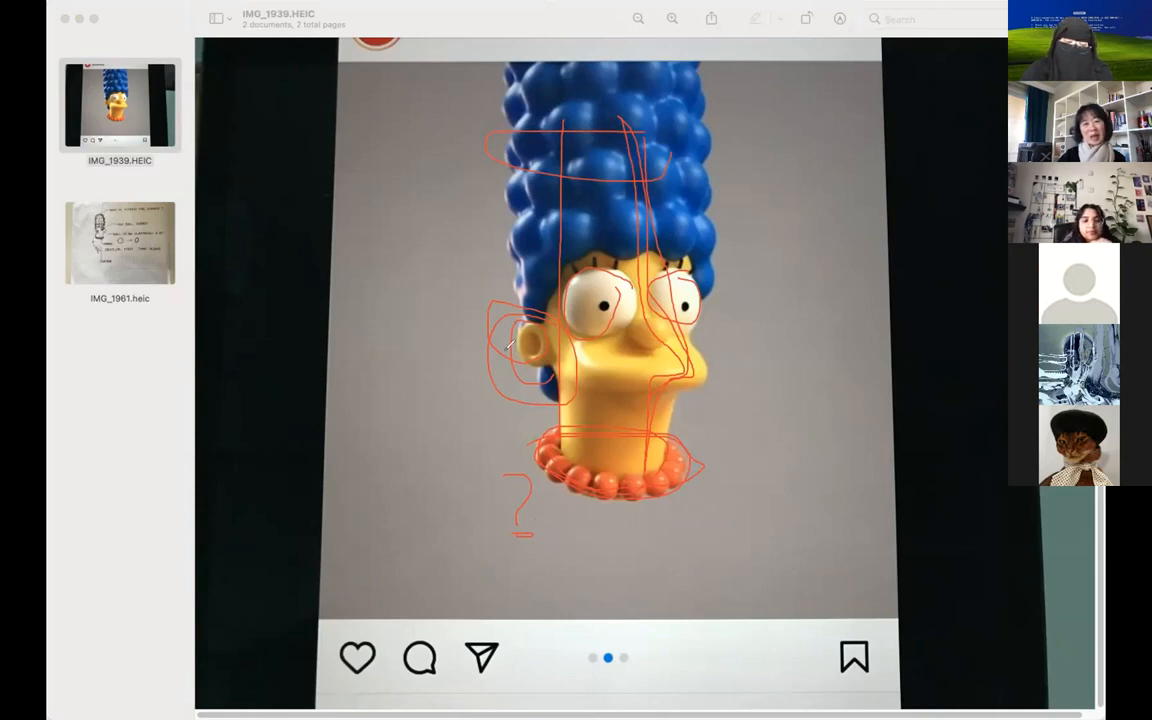
pyautogui.moveTo(446, 303); pyautogui.dragTo(455, 354)
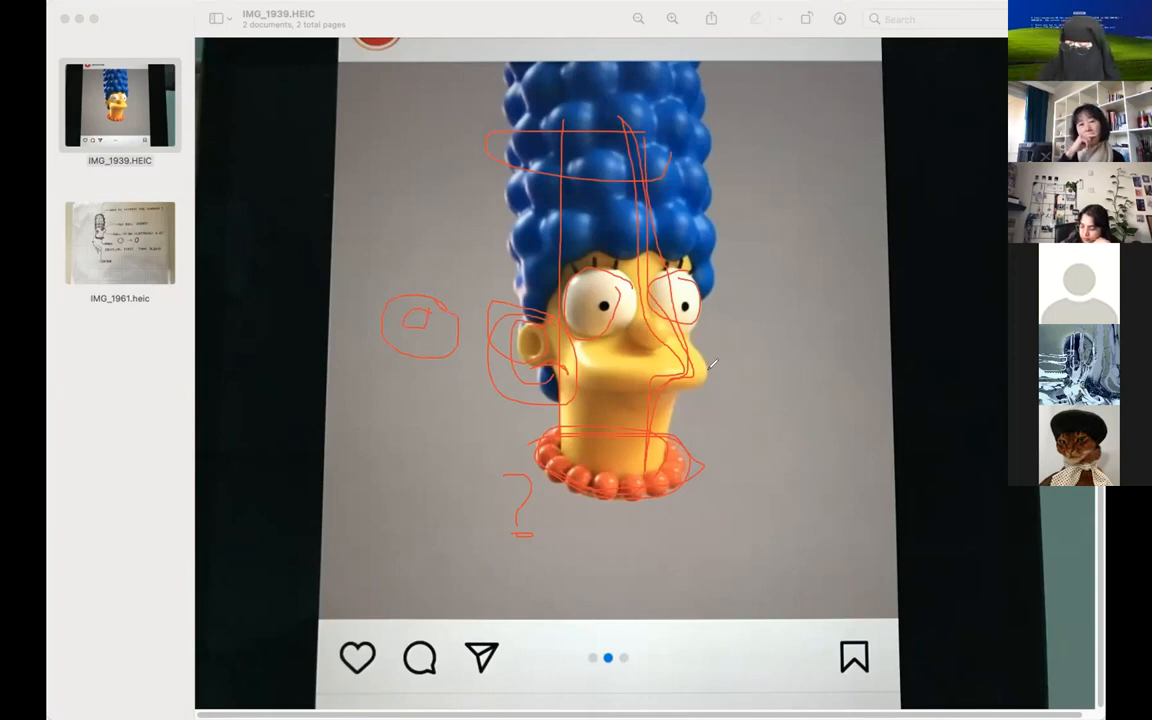
pyautogui.moveTo(453, 206); pyautogui.dragTo(585, 181)
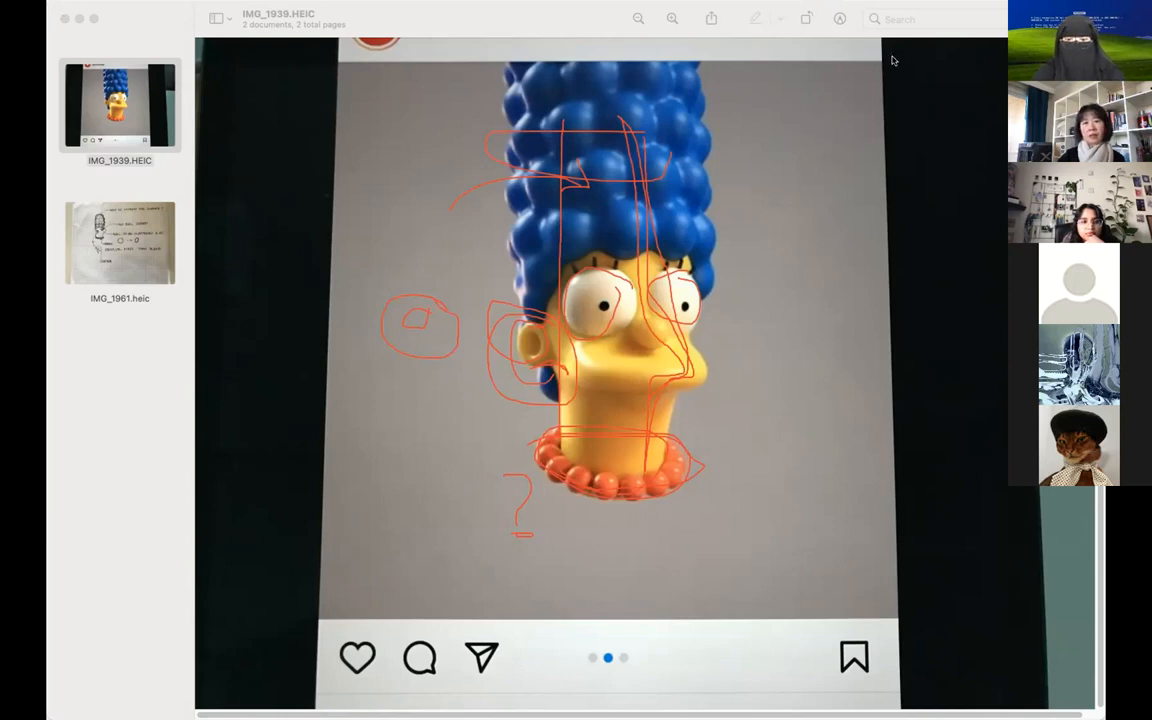
pyautogui.click(927, 107)
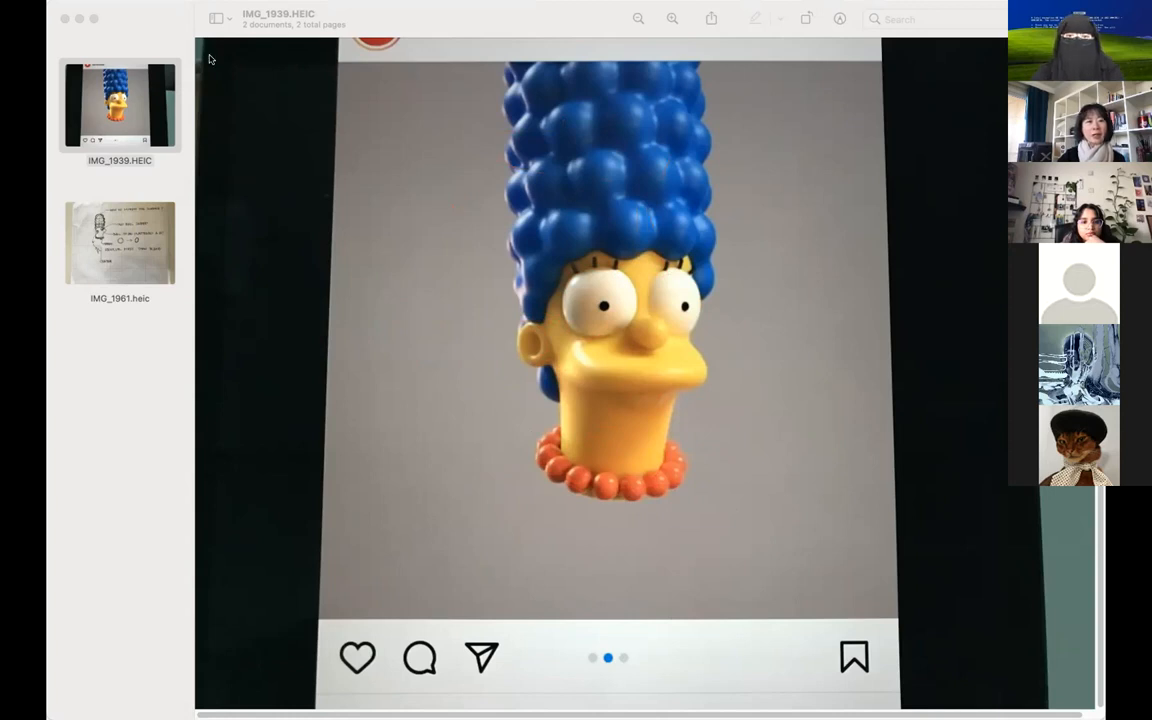
# Close the Preview image, open IMG_1939.HEIC in Photoshop and save it to the Desktop as IMG_1939.jpg at JPEG quality 7, Baseline Optimized
pyautogui.click(77, 19)
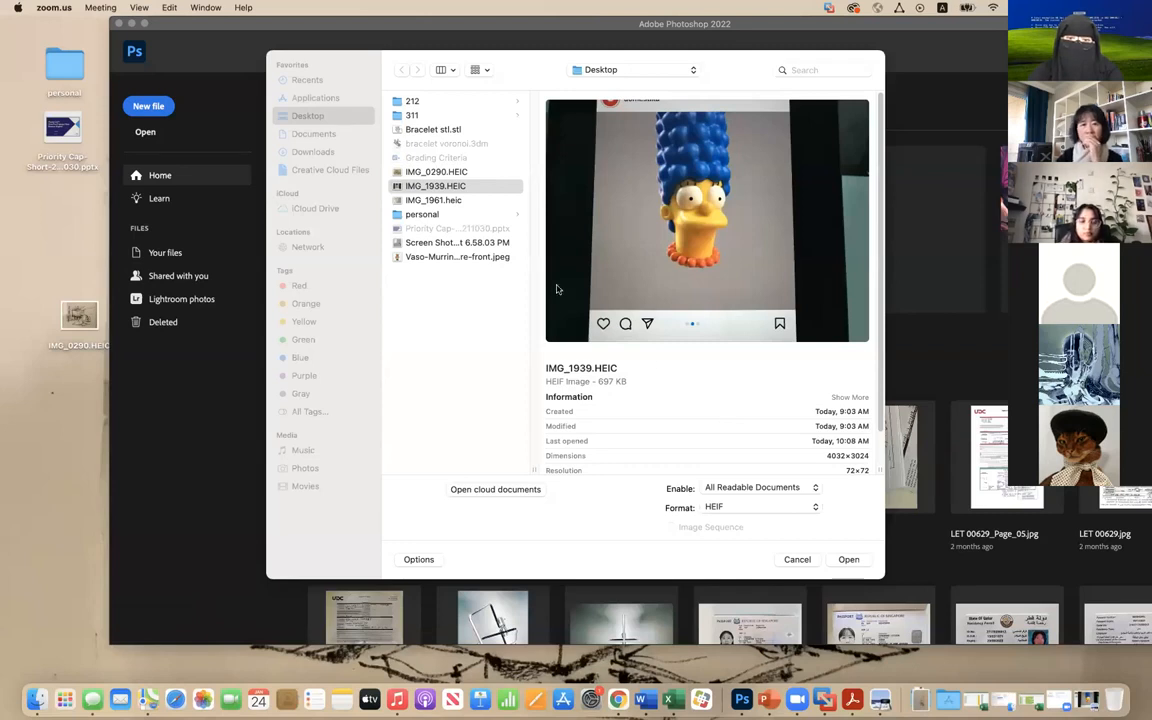
pyautogui.click(847, 560)
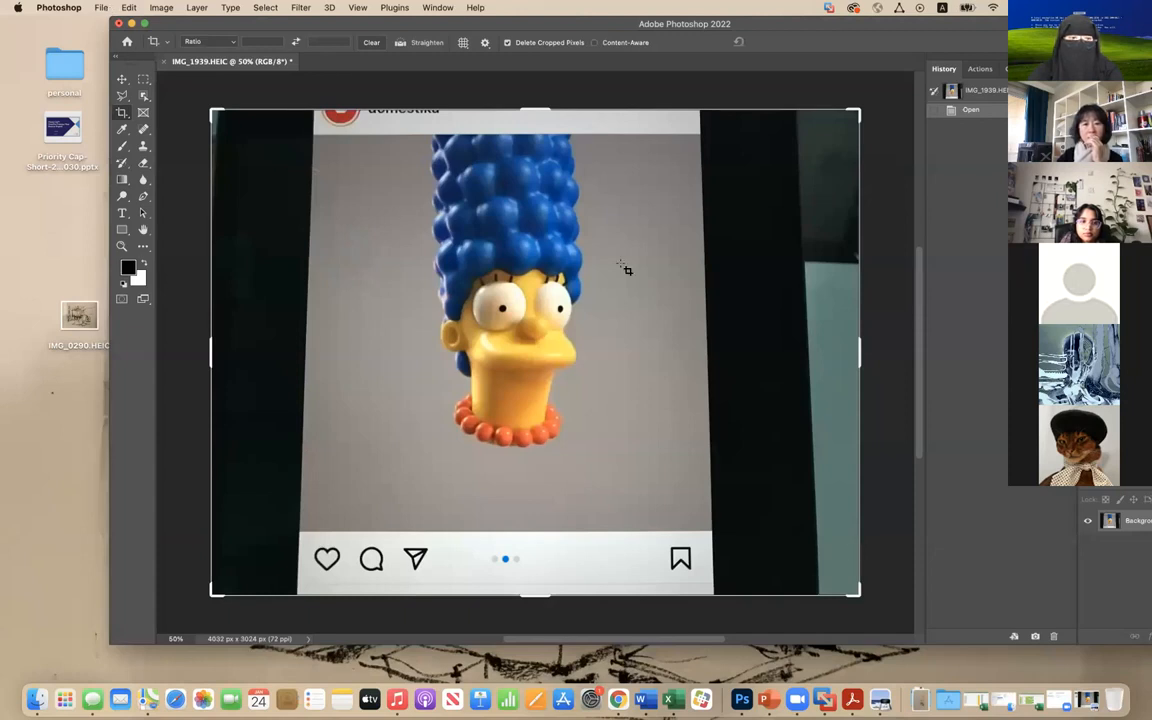
pyautogui.click(101, 9)
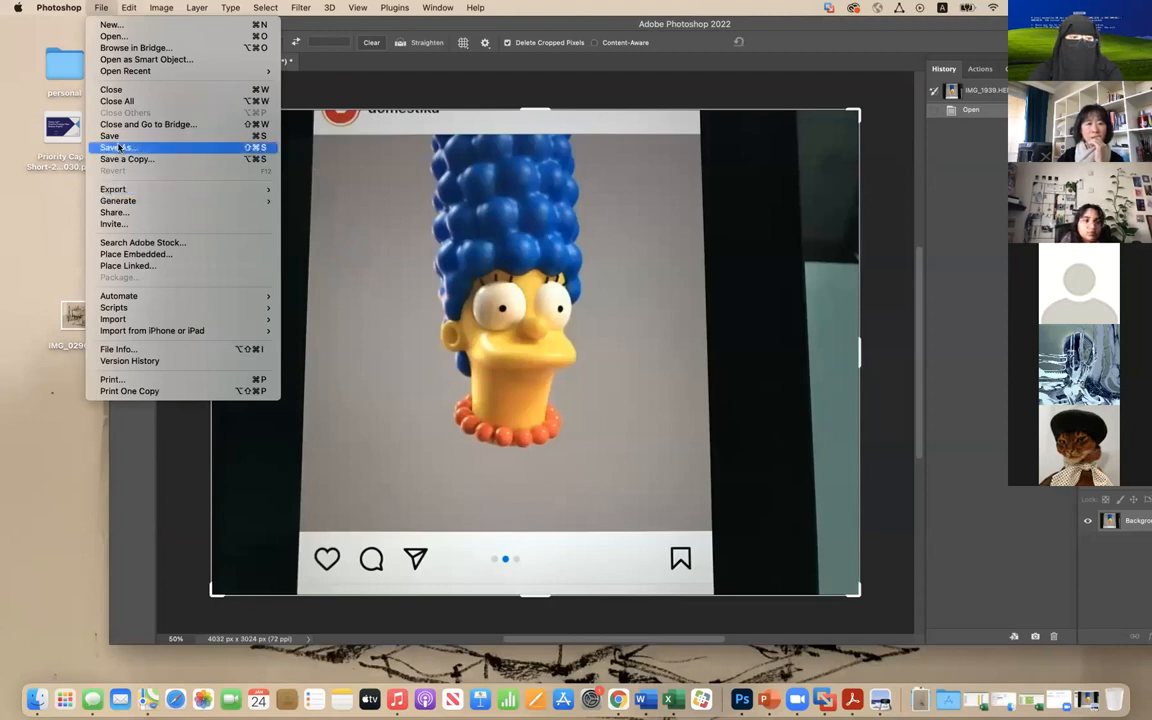
pyautogui.click(119, 147)
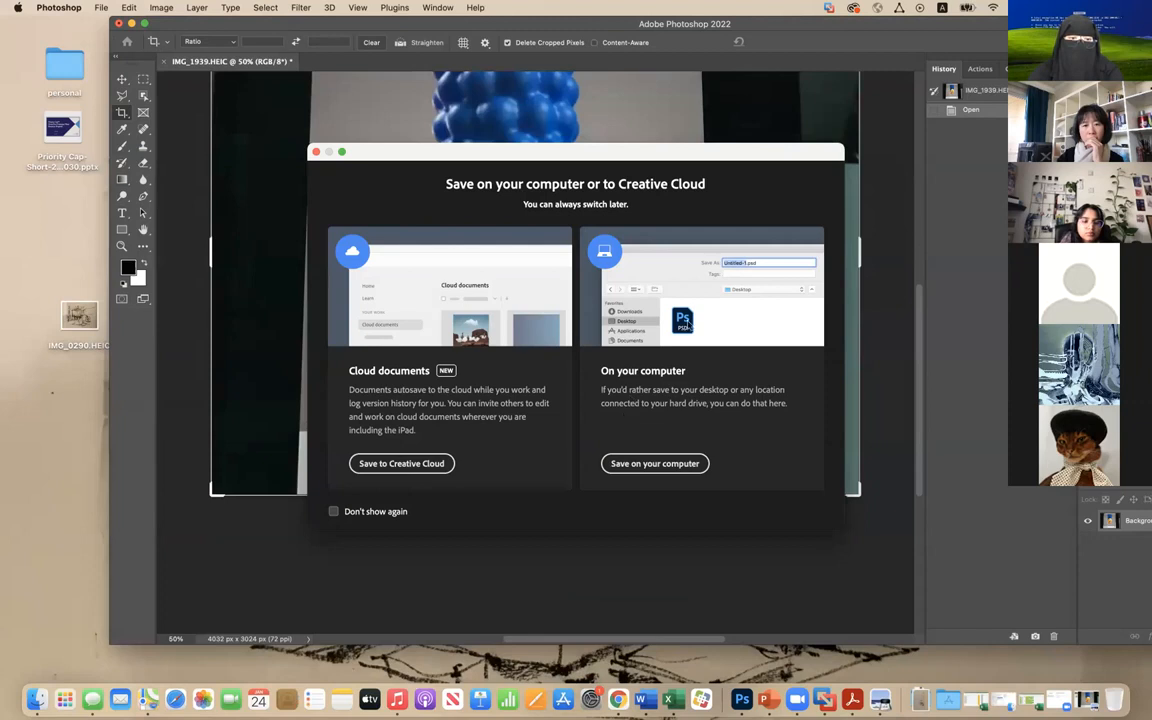
pyautogui.click(660, 464)
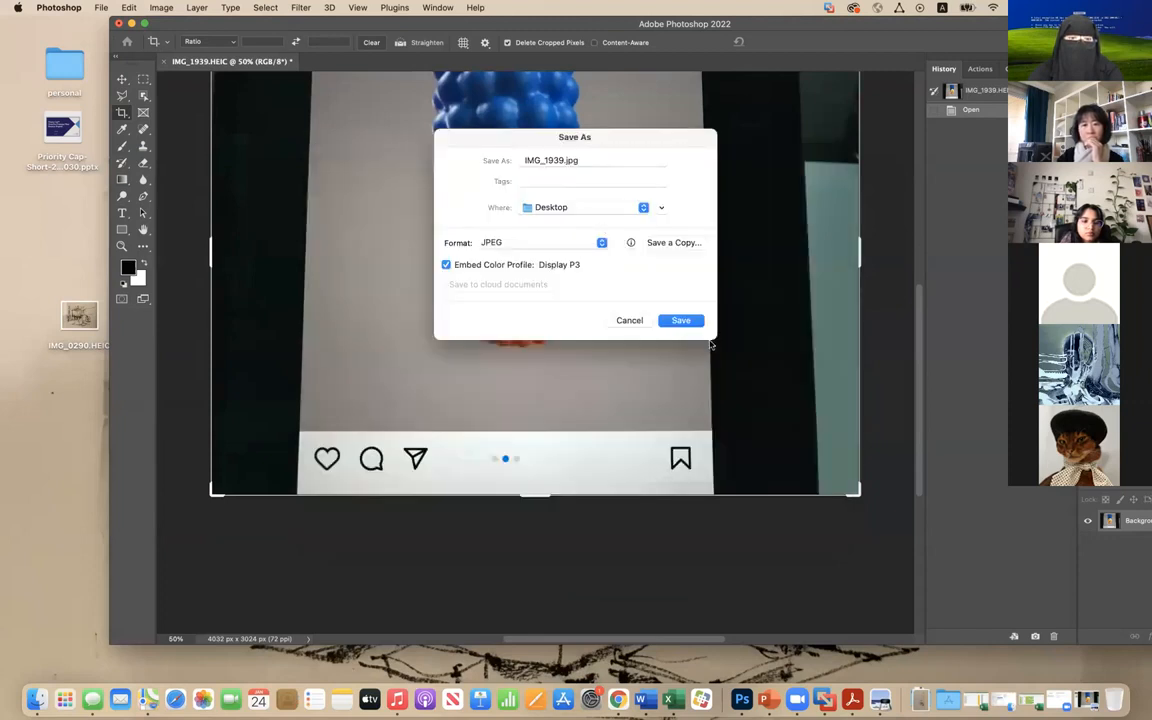
pyautogui.click(680, 320)
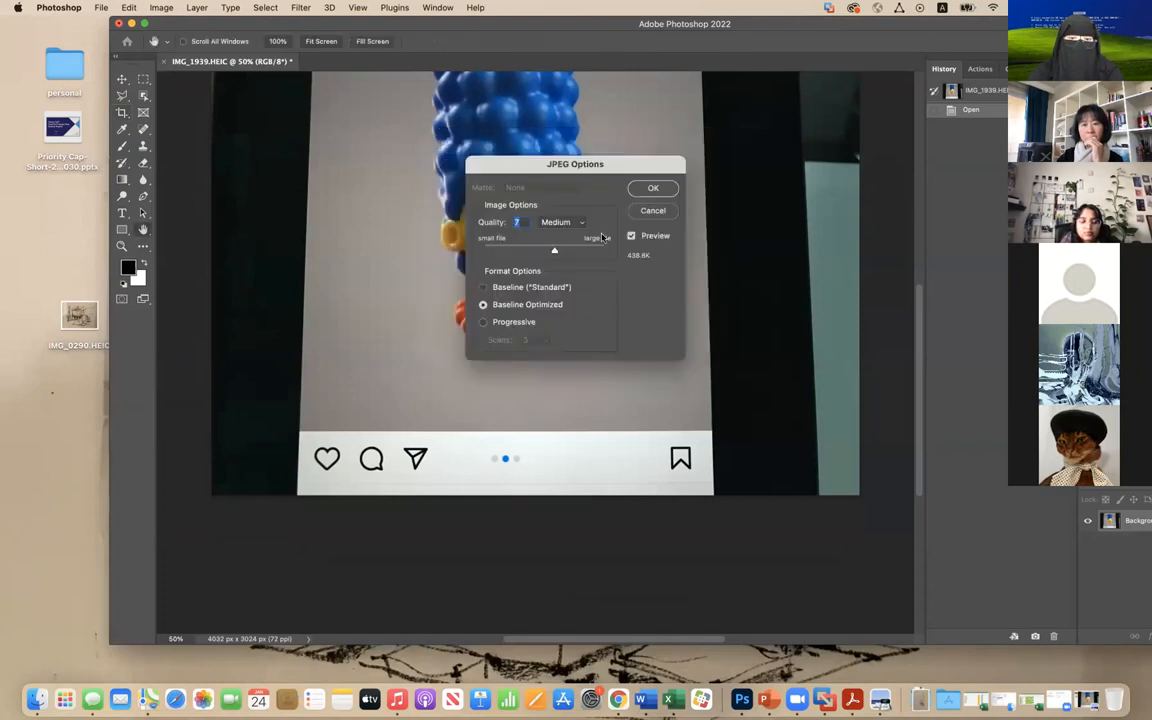
pyautogui.click(653, 189)
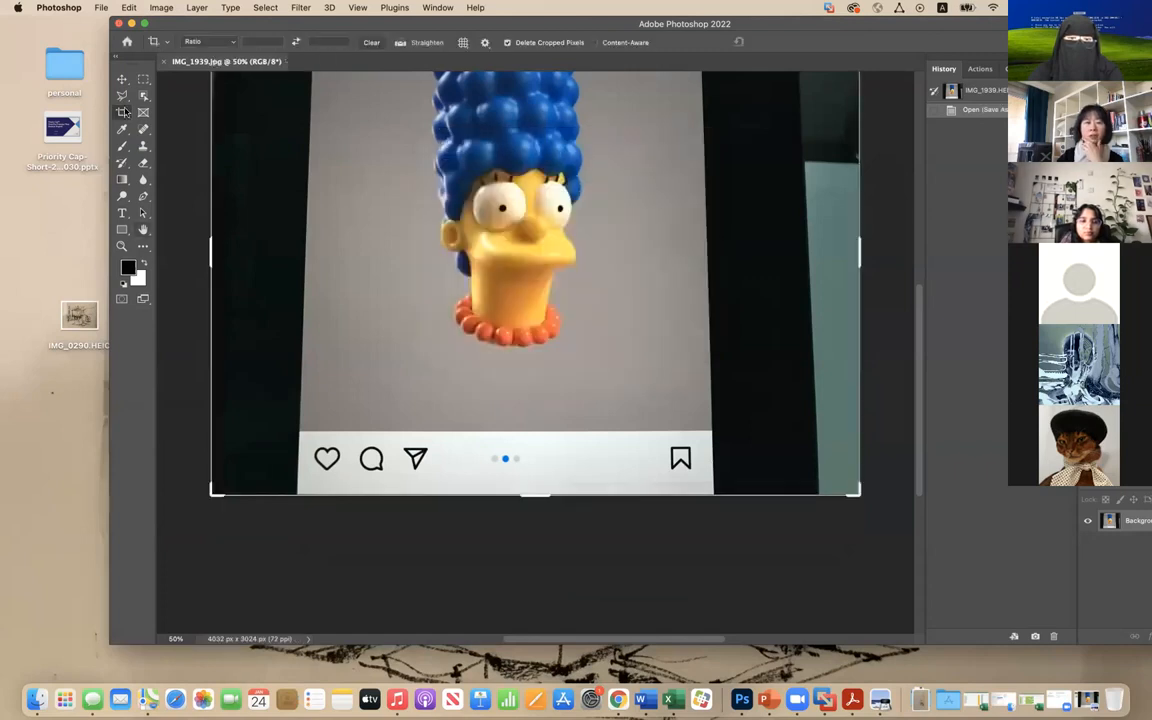
pyautogui.click(131, 22)
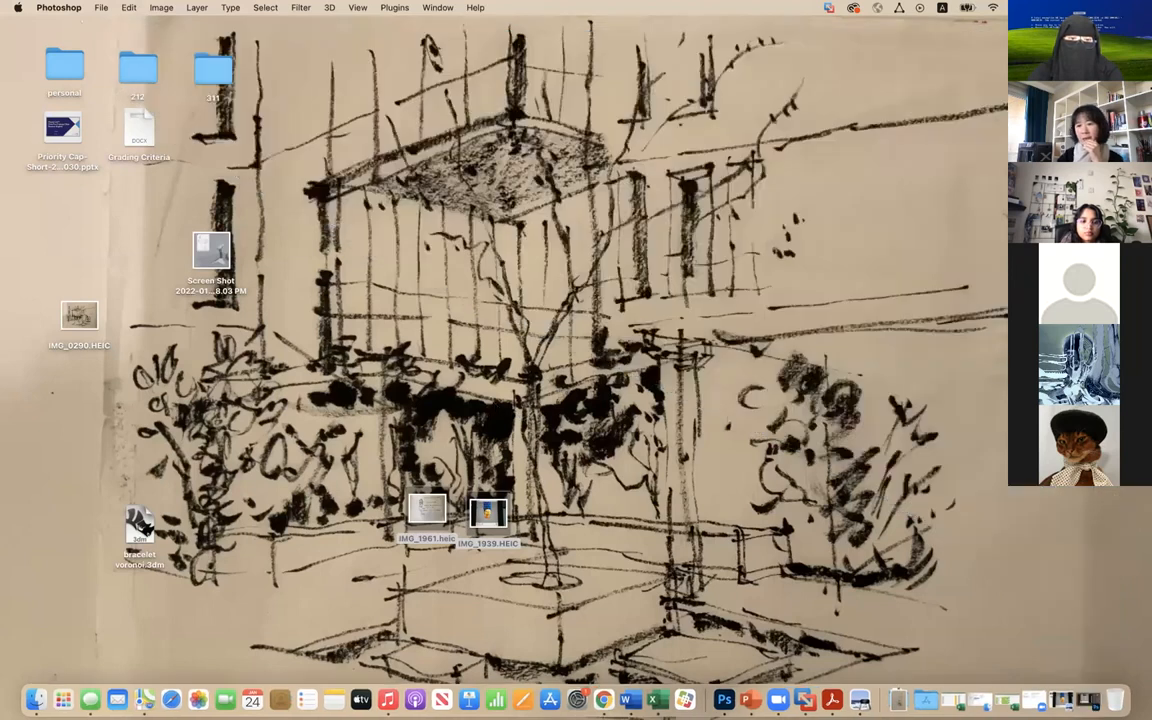
# Switch back to the Windows session and minimize Rhino to reach its desktop for bringing in the JPEG reference image
pyautogui.rightClick(971, 337)
pyautogui.click(764, 279)
pyautogui.click(764, 279)
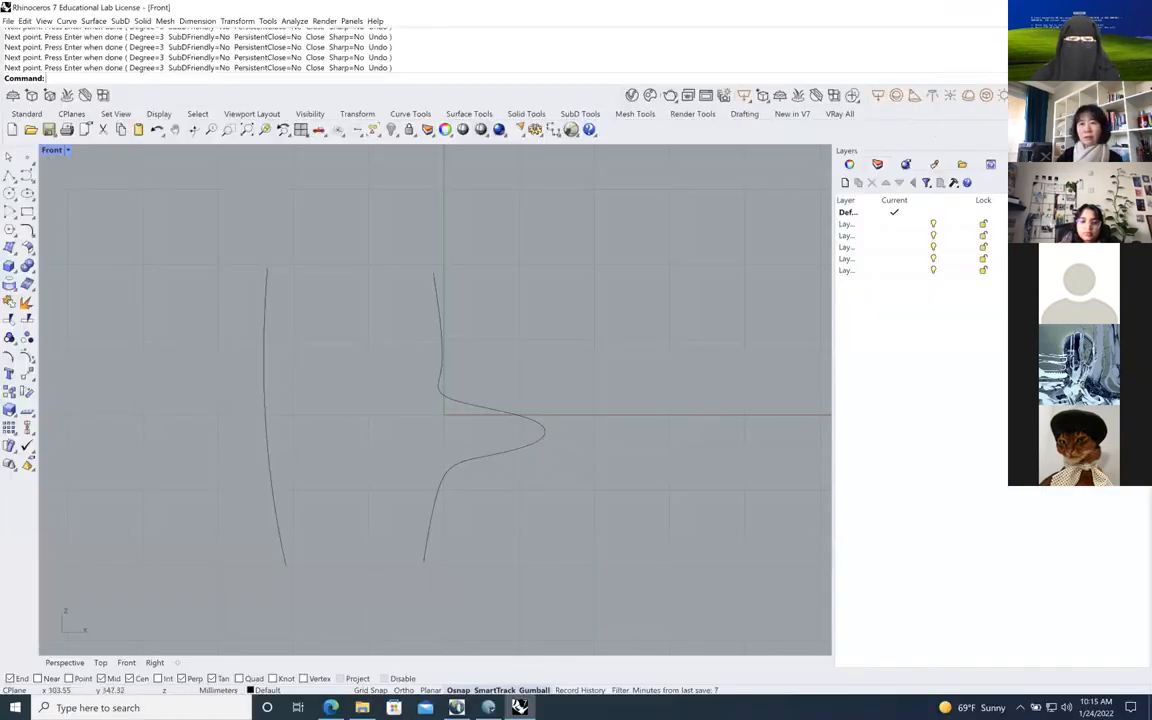
pyautogui.click(1083, 7)
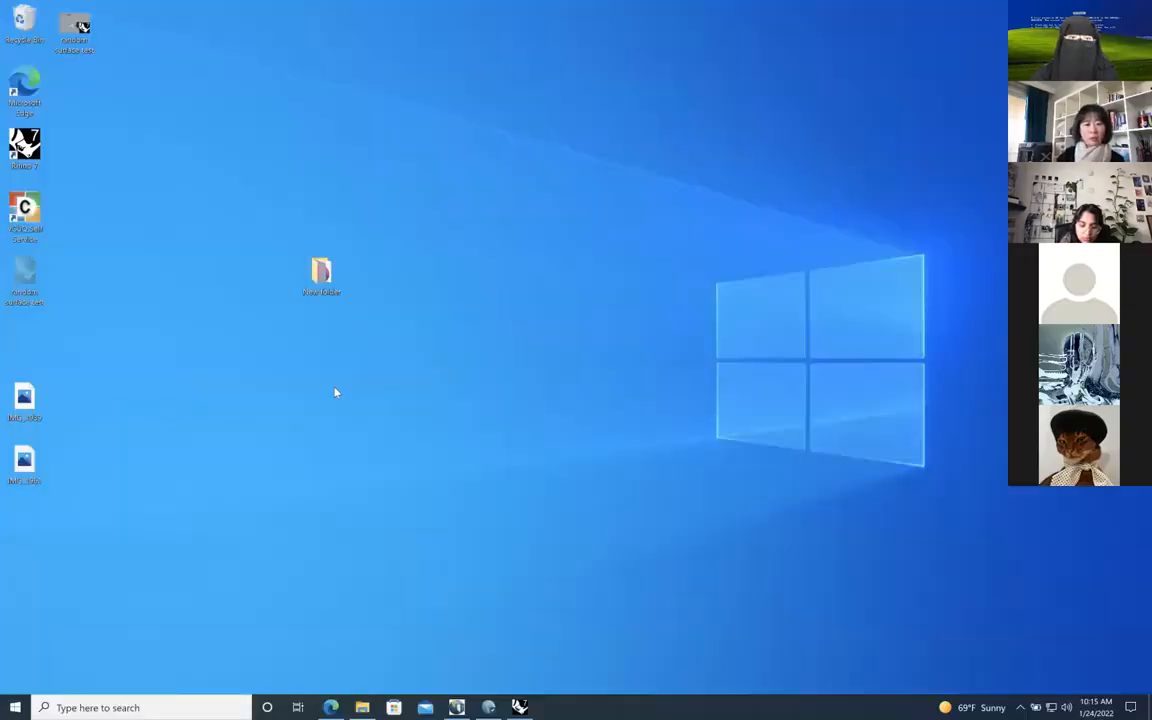
pyautogui.press('super')
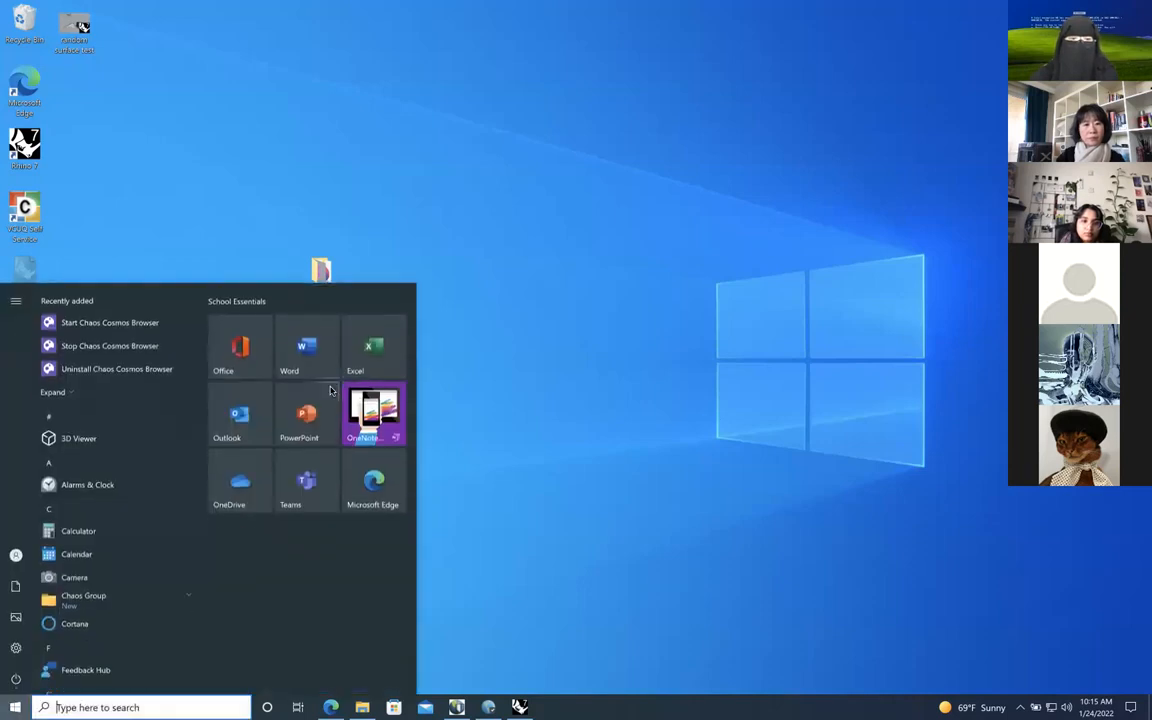
pyautogui.click(508, 376)
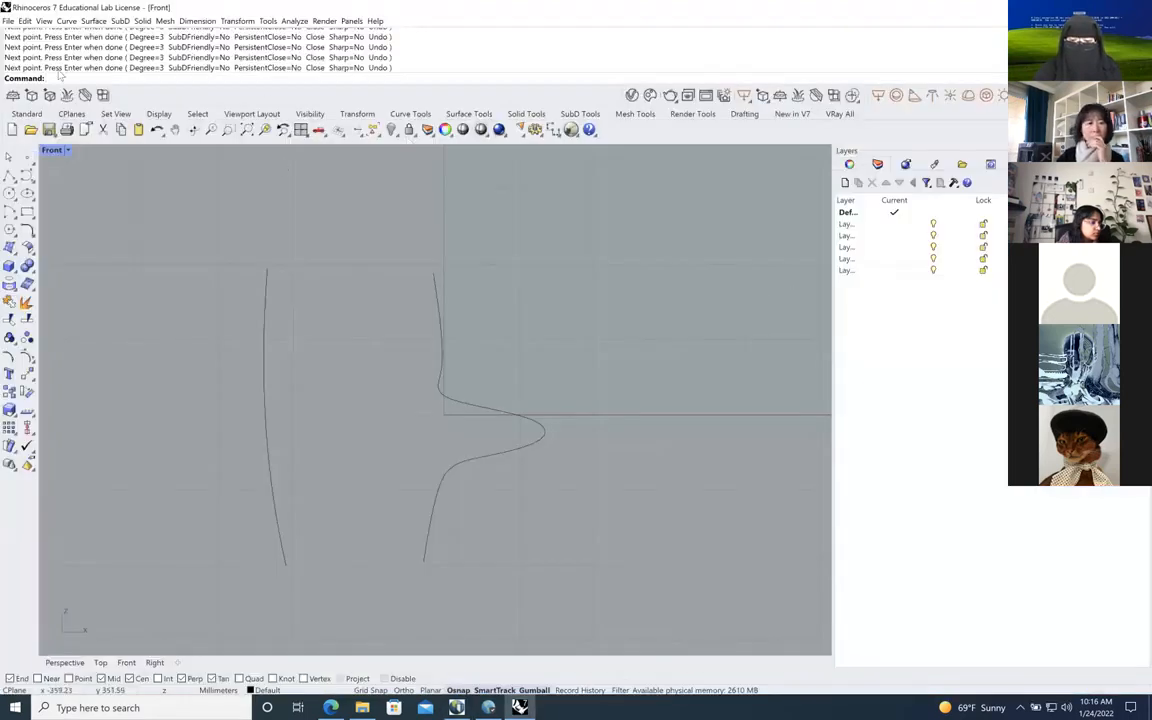
# Place IMG_1939 from the Desktop as a background bitmap in the Front viewport, on the positive-X side of the two profile curves
pyautogui.click(68, 150)
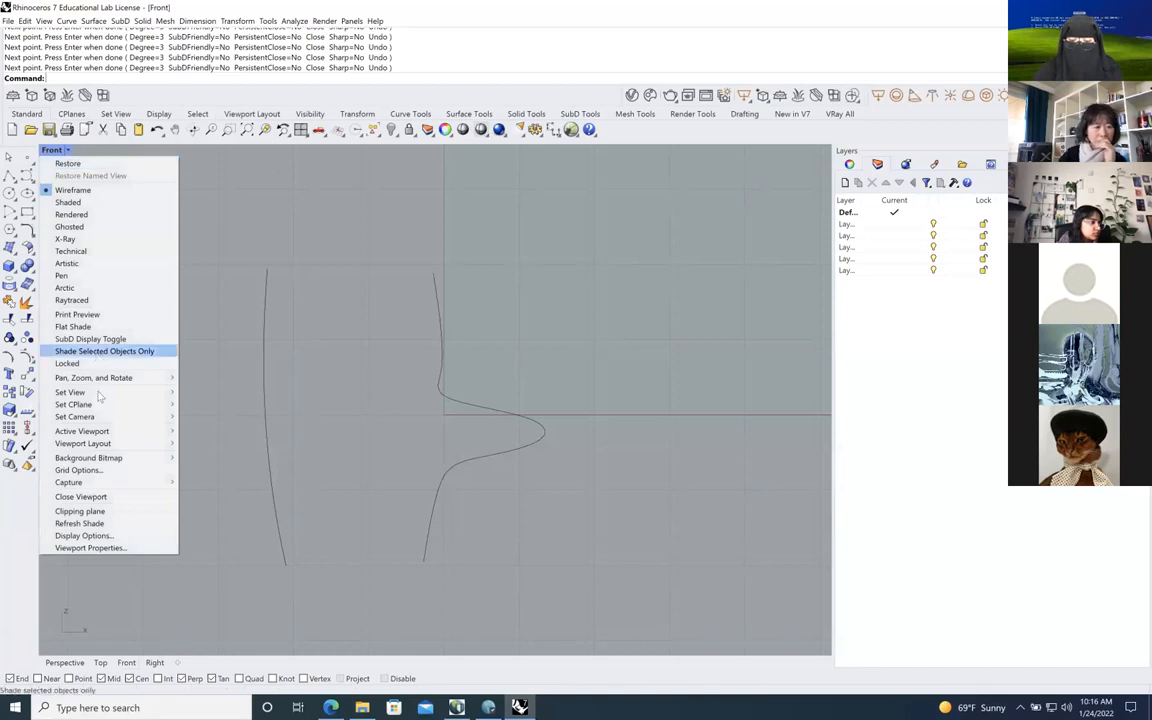
pyautogui.moveTo(96, 448)
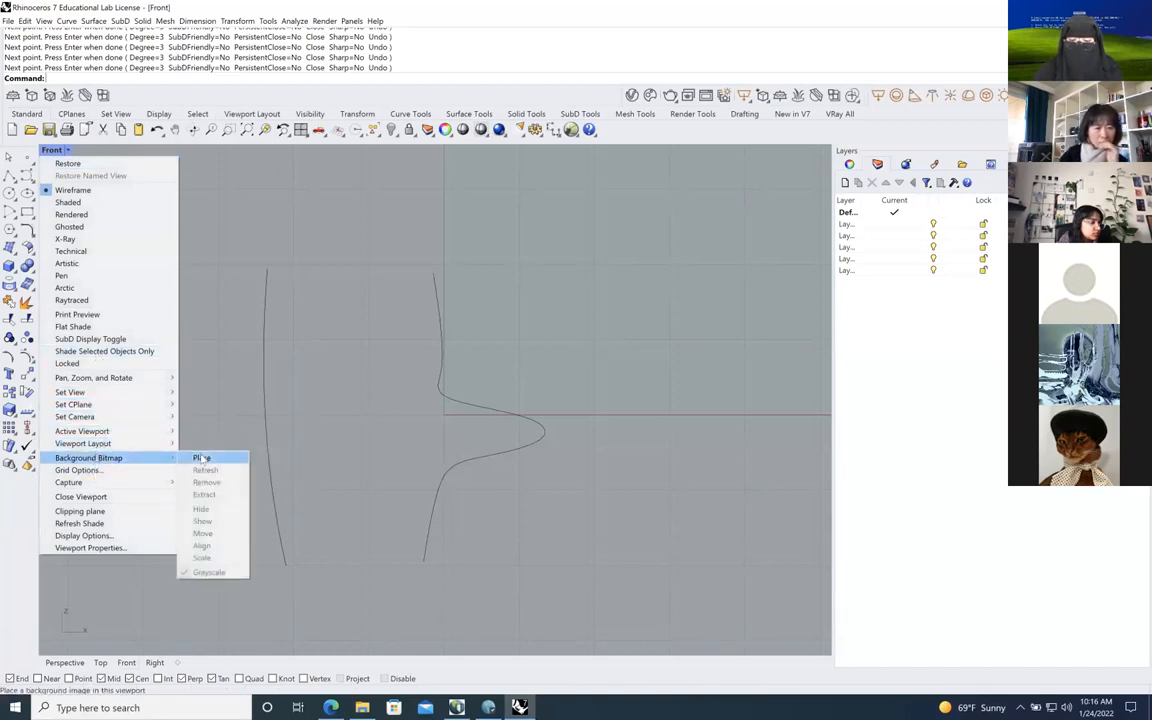
pyautogui.click(200, 458)
pyautogui.click(219, 132)
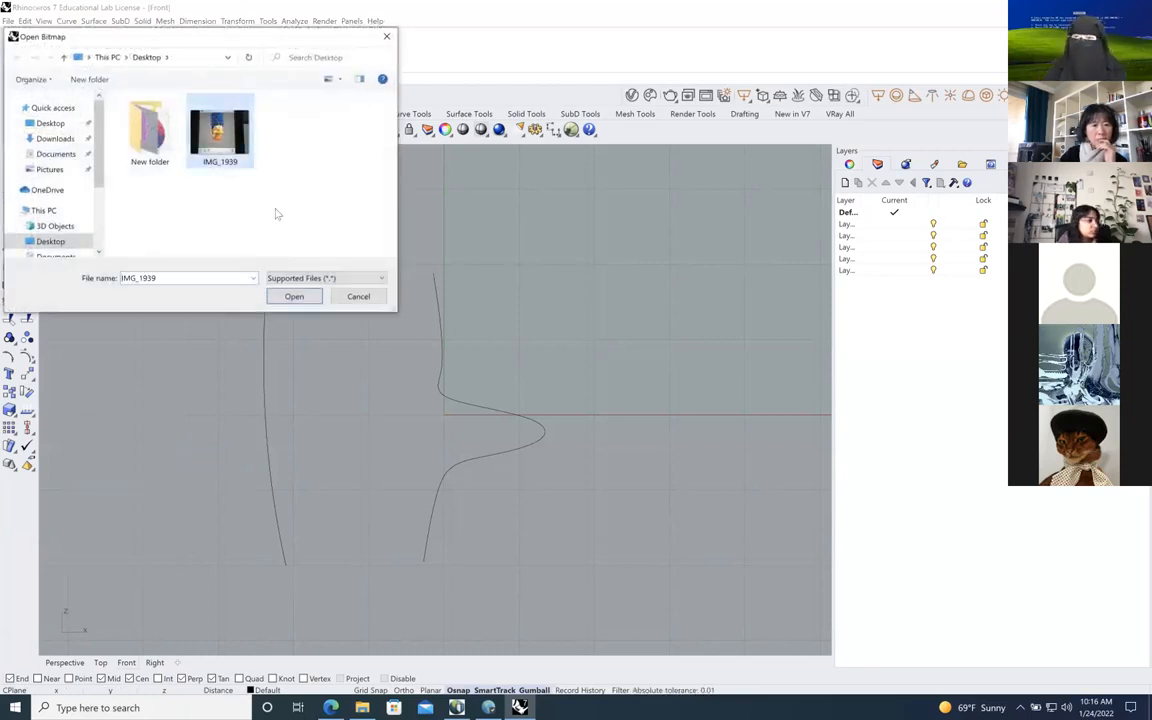
pyautogui.click(294, 296)
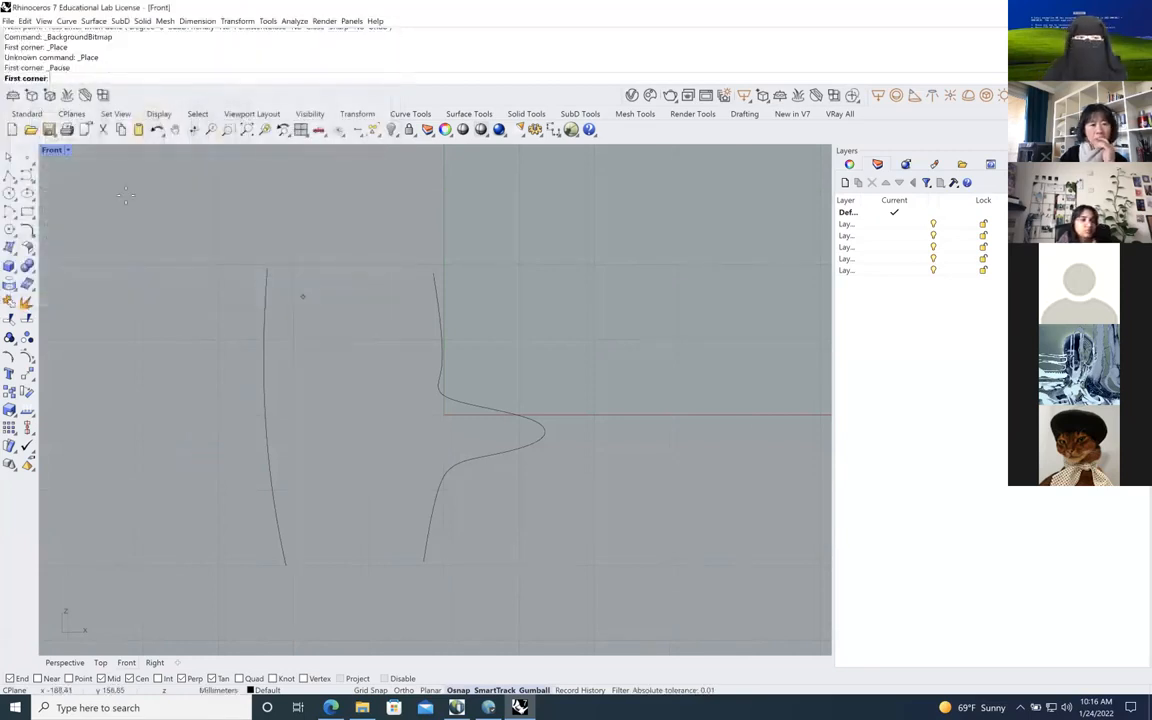
pyautogui.scroll(-2, 327, 277)
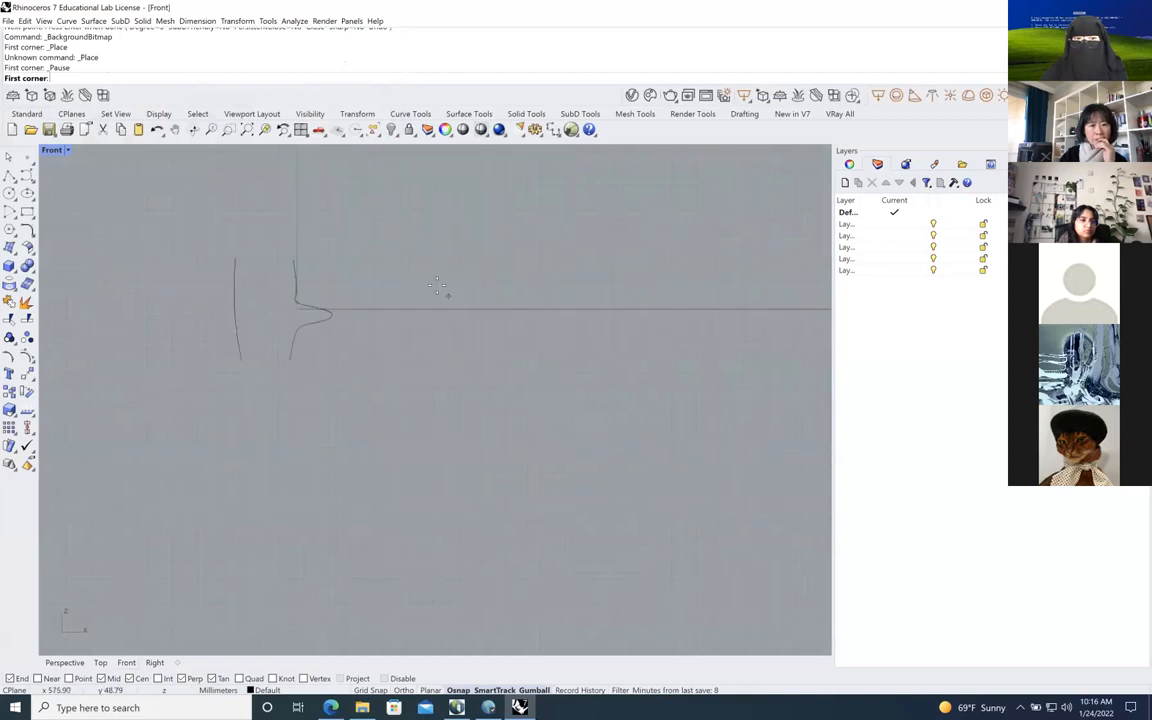
pyautogui.click(414, 256)
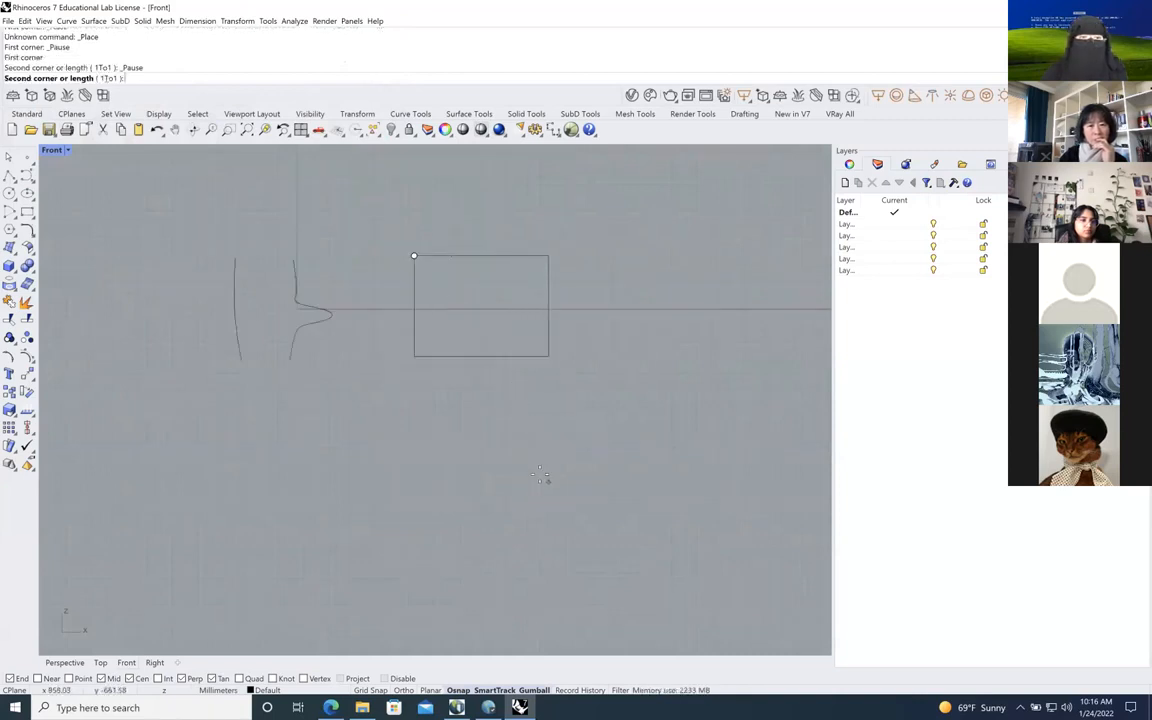
pyautogui.click(531, 440)
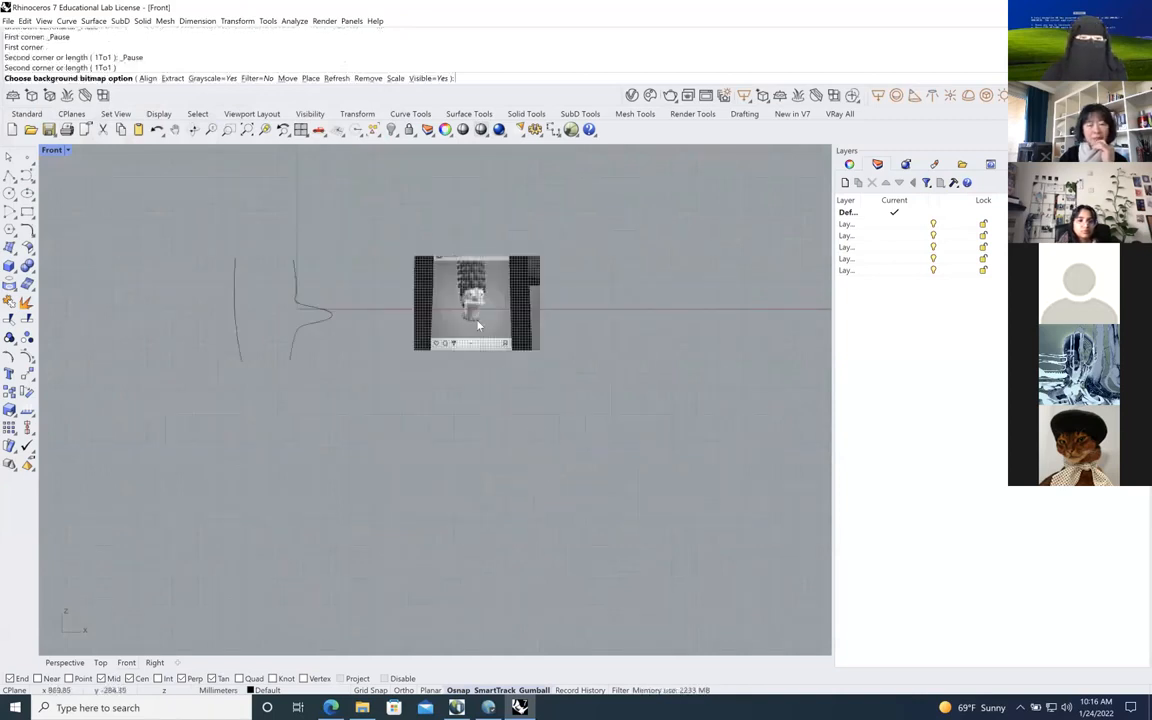
pyautogui.scroll(3, 478, 325)
pyautogui.scroll(-2, 490, 420)
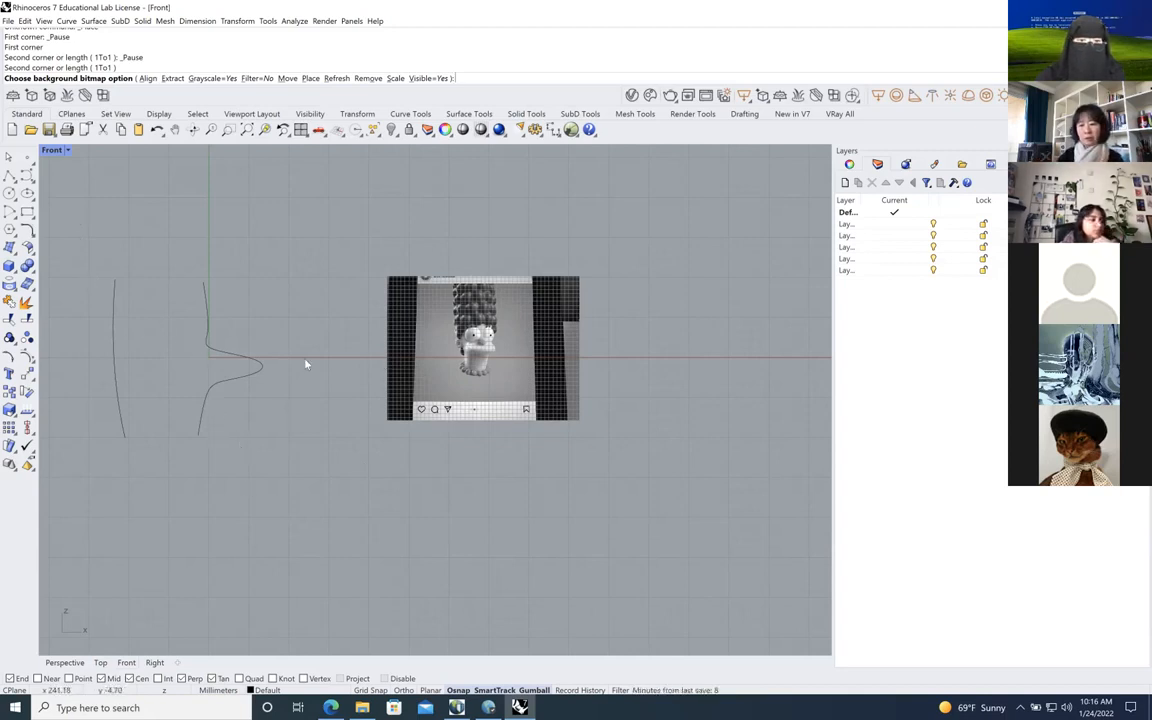
pyautogui.press('Escape')
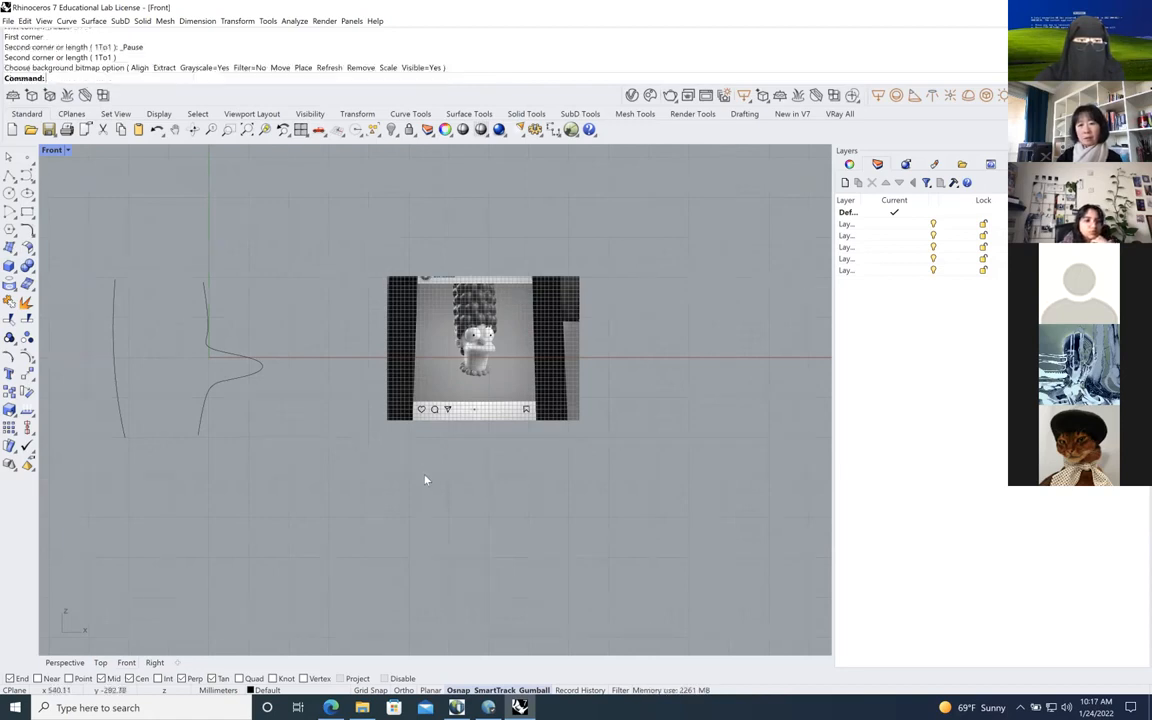
pyautogui.moveTo(259, 504); pyautogui.dragTo(86, 345)
pyautogui.click(289, 468)
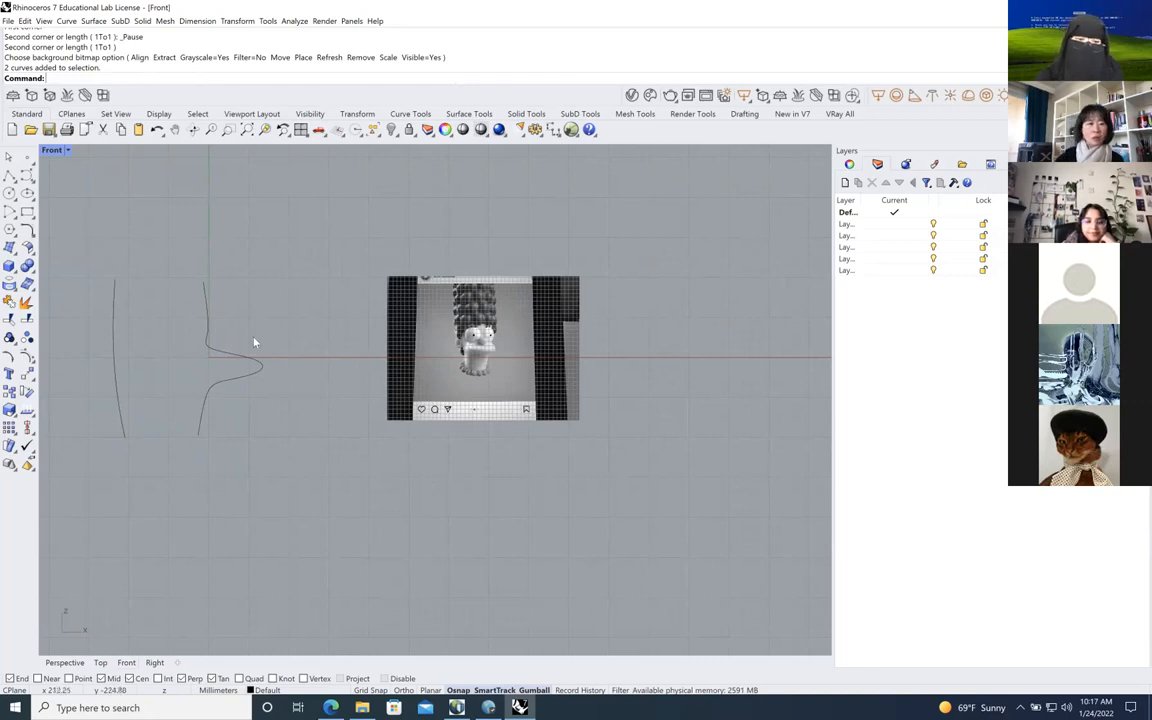
# Restore the four-viewport layout and draw a circle of about 135 mm radius in the Top viewport, centred between the two profile curves in X
pyautogui.doubleClick(51, 150)
pyautogui.scroll(-2, 226, 493)
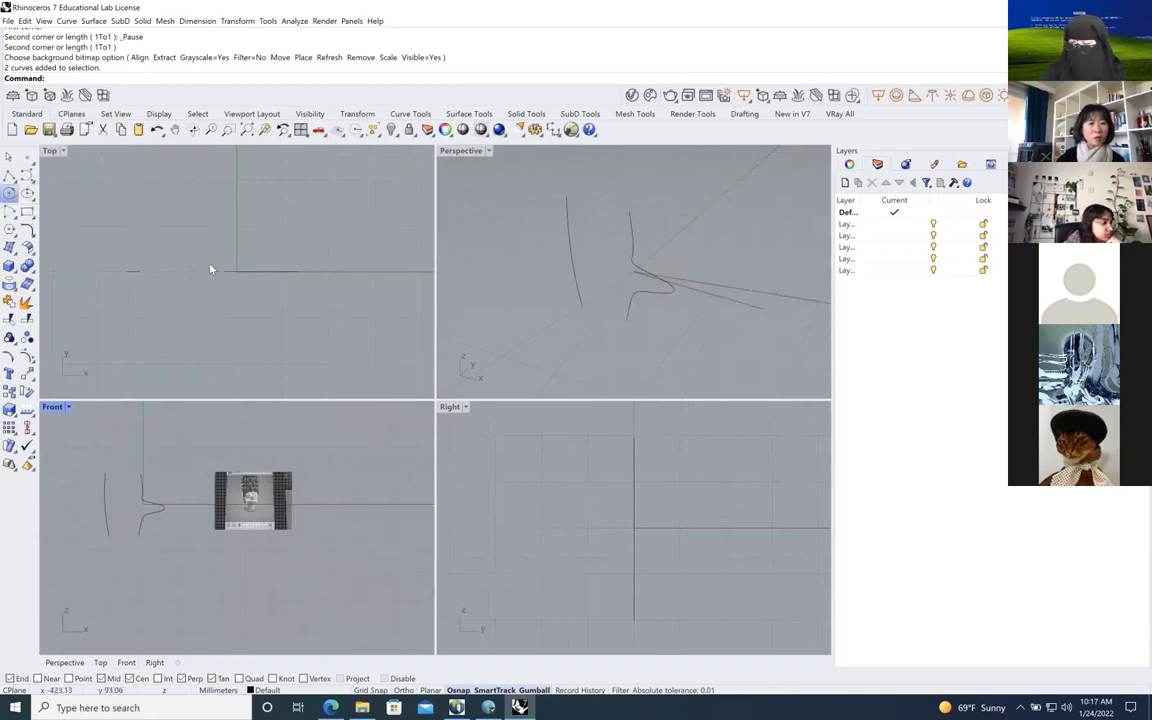
pyautogui.click(9, 193)
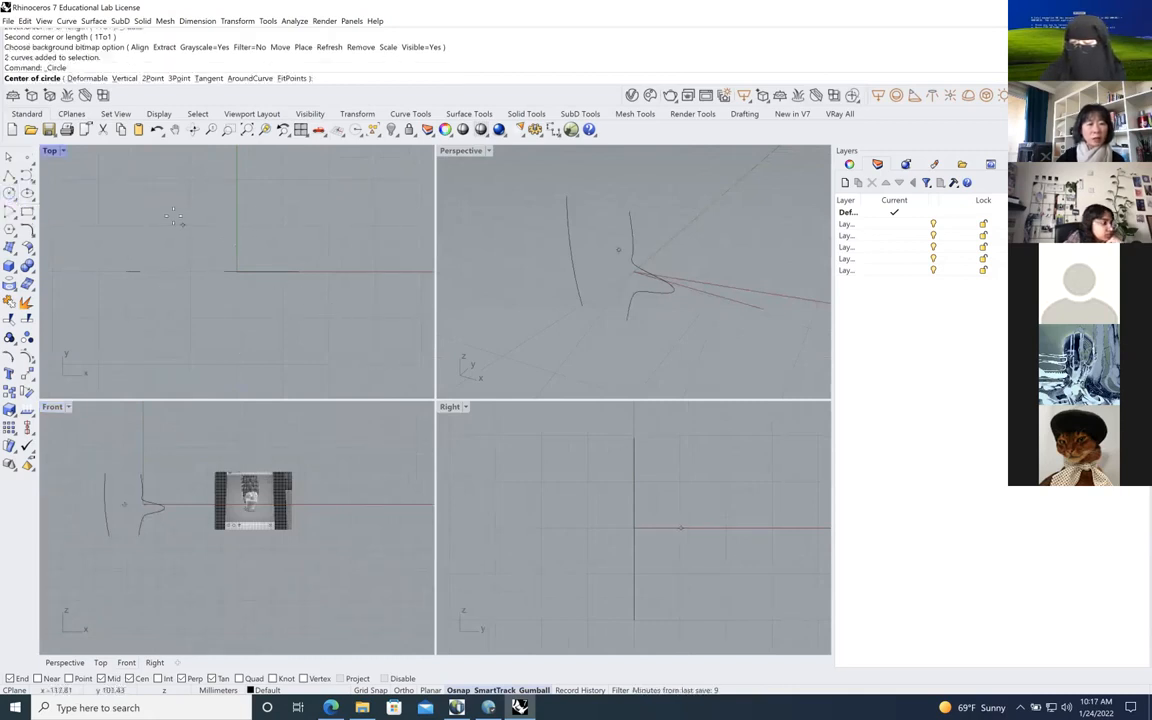
pyautogui.click(186, 300)
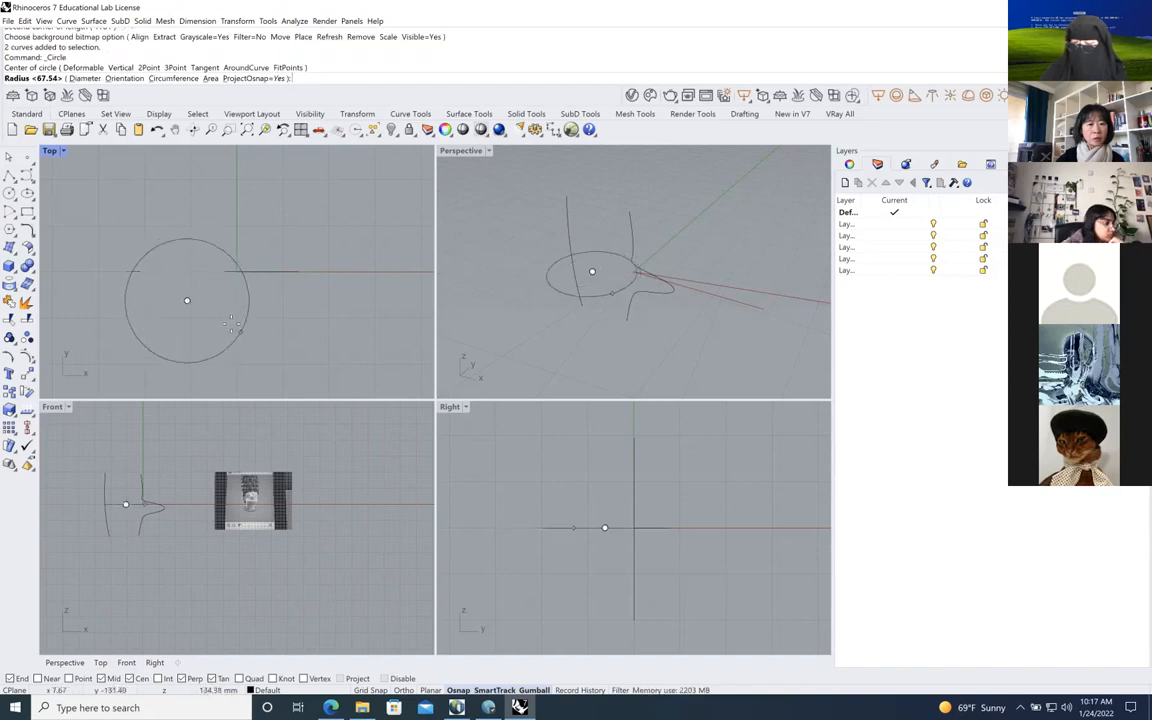
pyautogui.click(235, 340)
# Move the circle straight down in the Front viewport to just below the profile curves' lower ends, and maximize the Perspective viewport
pyautogui.click(104, 464)
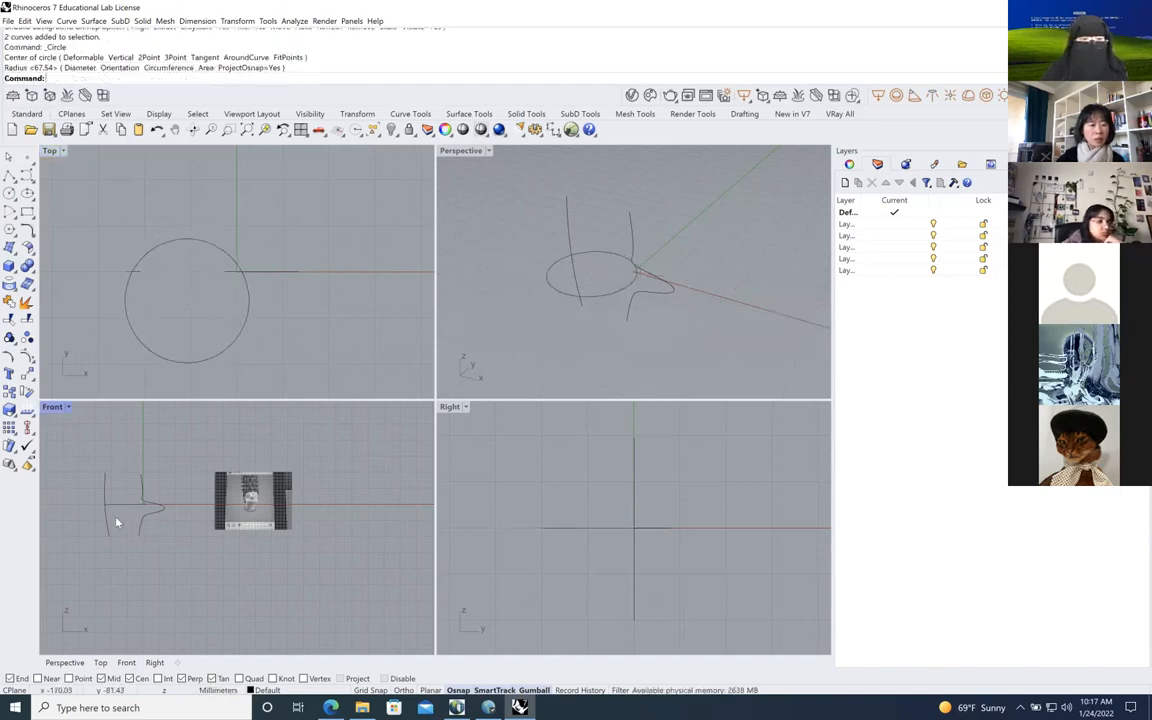
pyautogui.click(140, 495)
pyautogui.moveTo(134, 474); pyautogui.dragTo(136, 543)
pyautogui.click(222, 563)
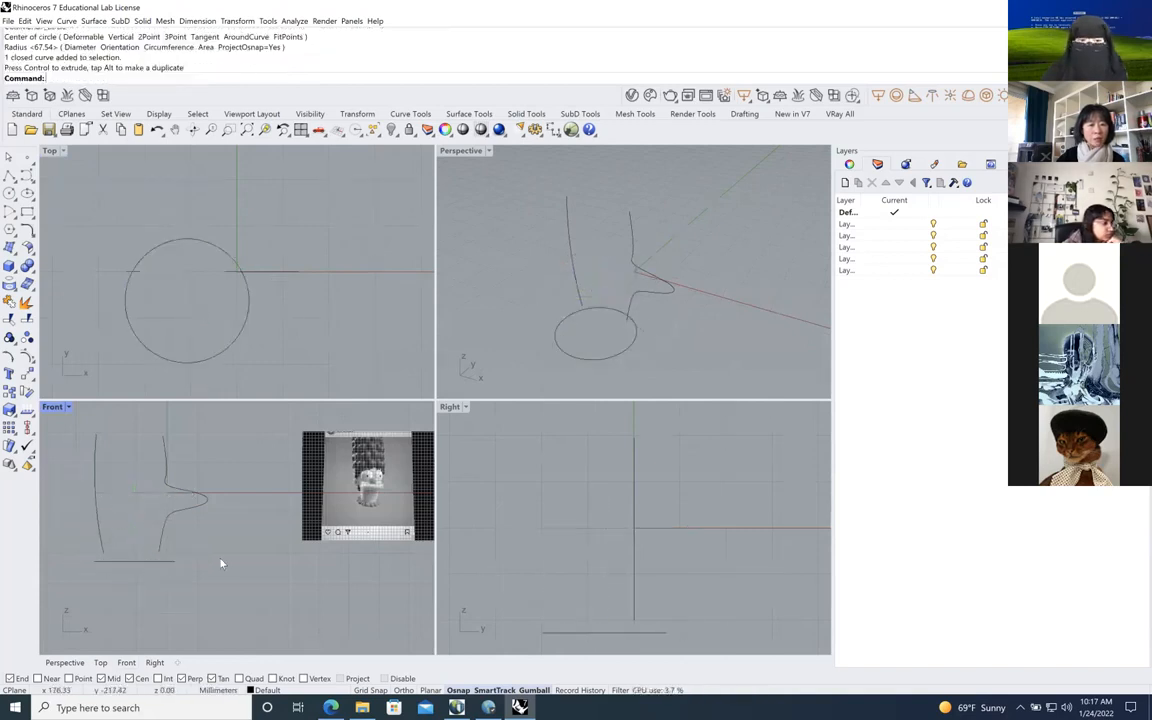
pyautogui.doubleClick(463, 151)
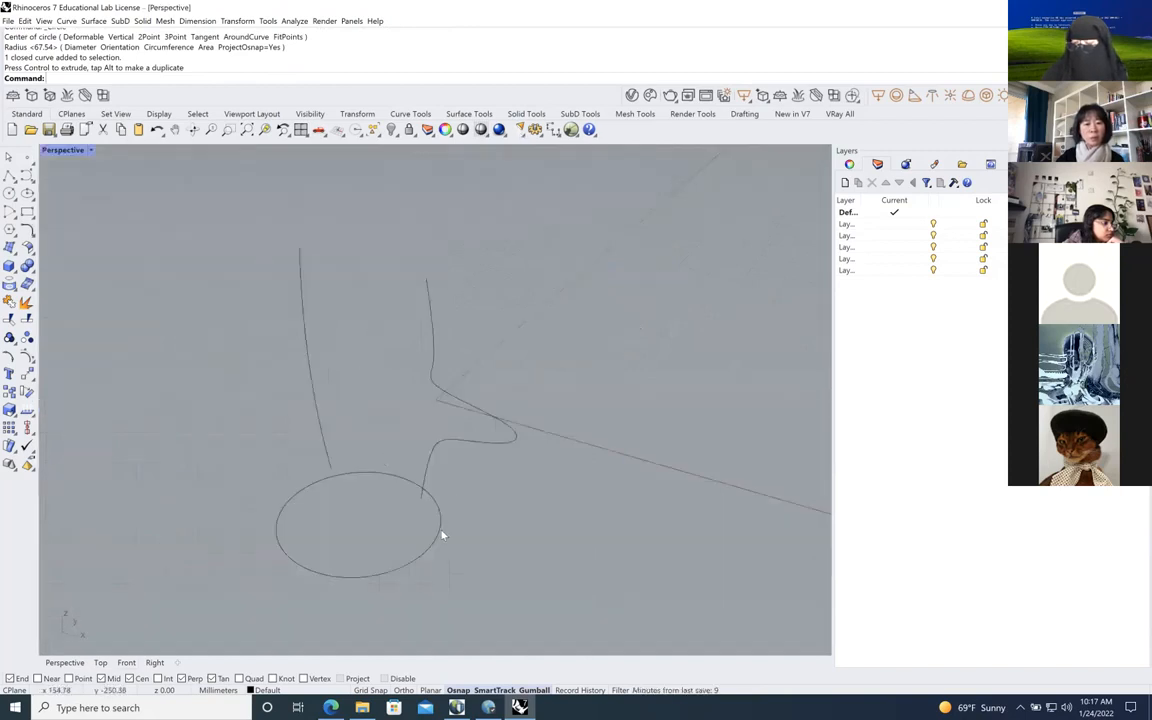
pyautogui.click(439, 535)
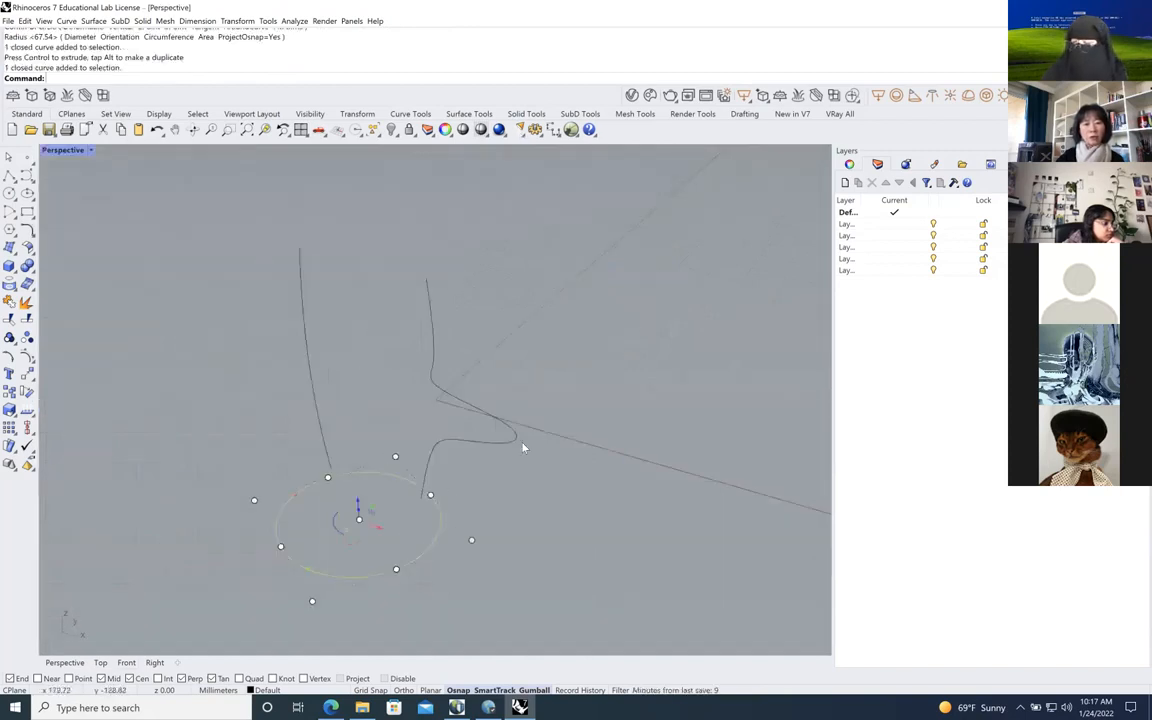
pyautogui.moveTo(540, 386); pyautogui.dragTo(284, 260)
pyautogui.press('Escape')
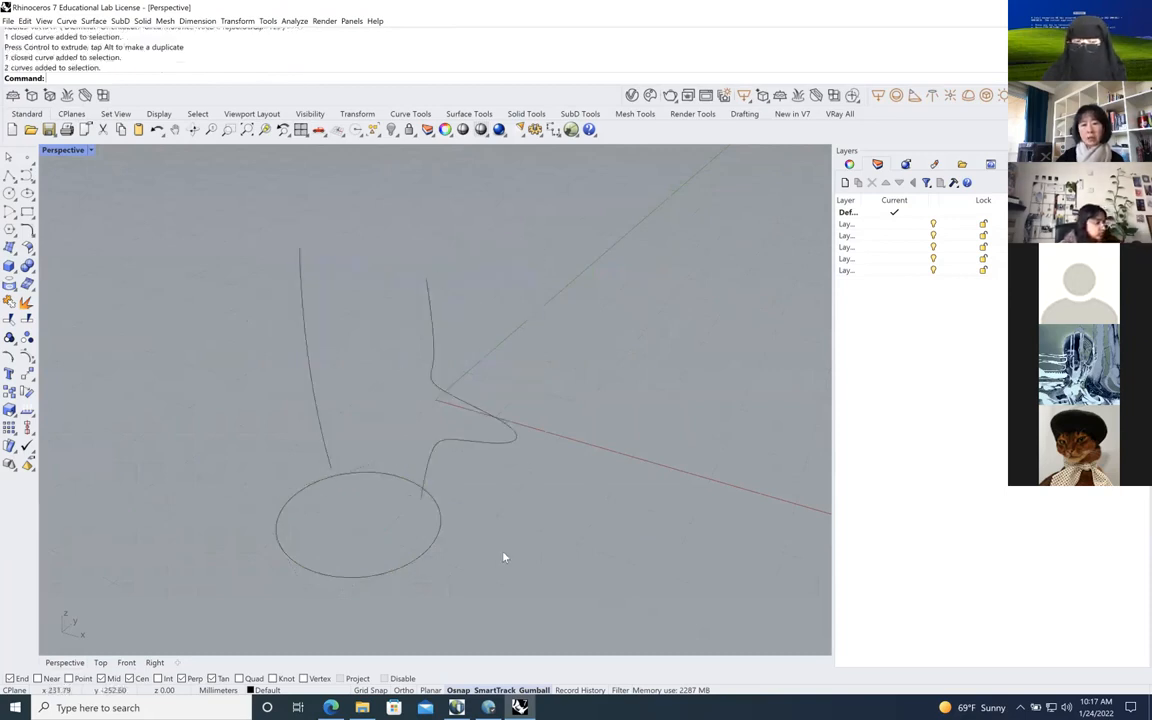
# Create a Sweep 2 Rails surface using the back and front profile curves as rails and the circle as cross section, with cross sections unchanged
pyautogui.click(28, 249)
pyautogui.click(10, 251)
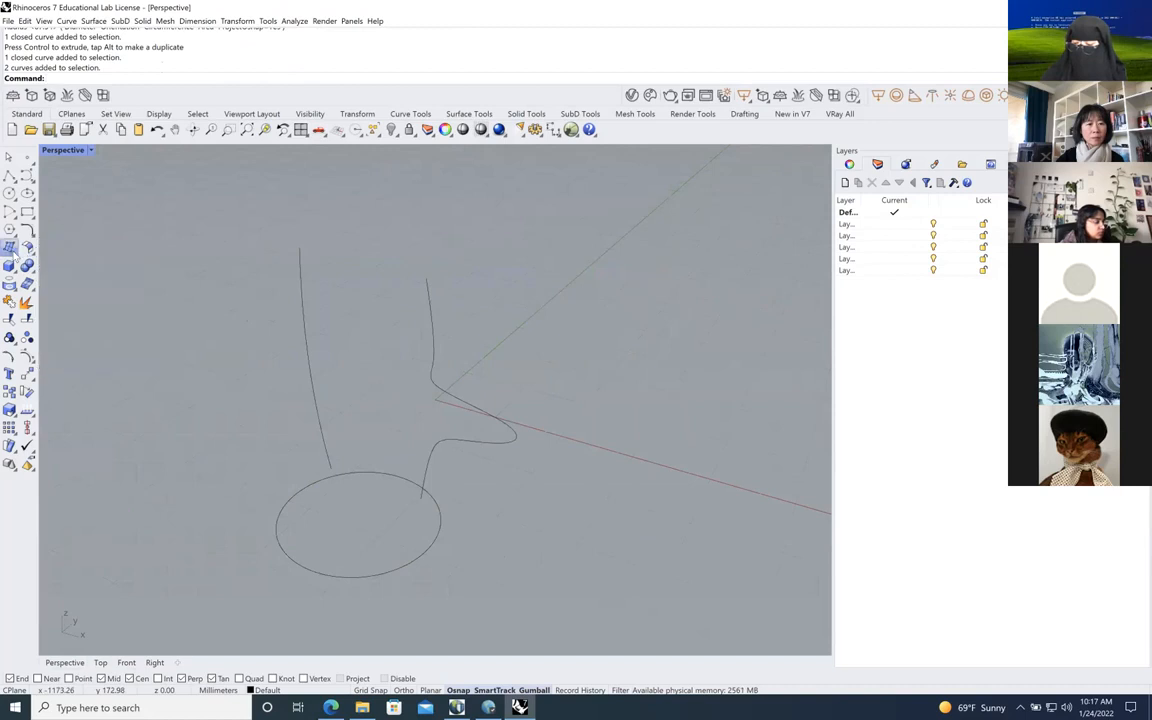
pyautogui.click(13, 252)
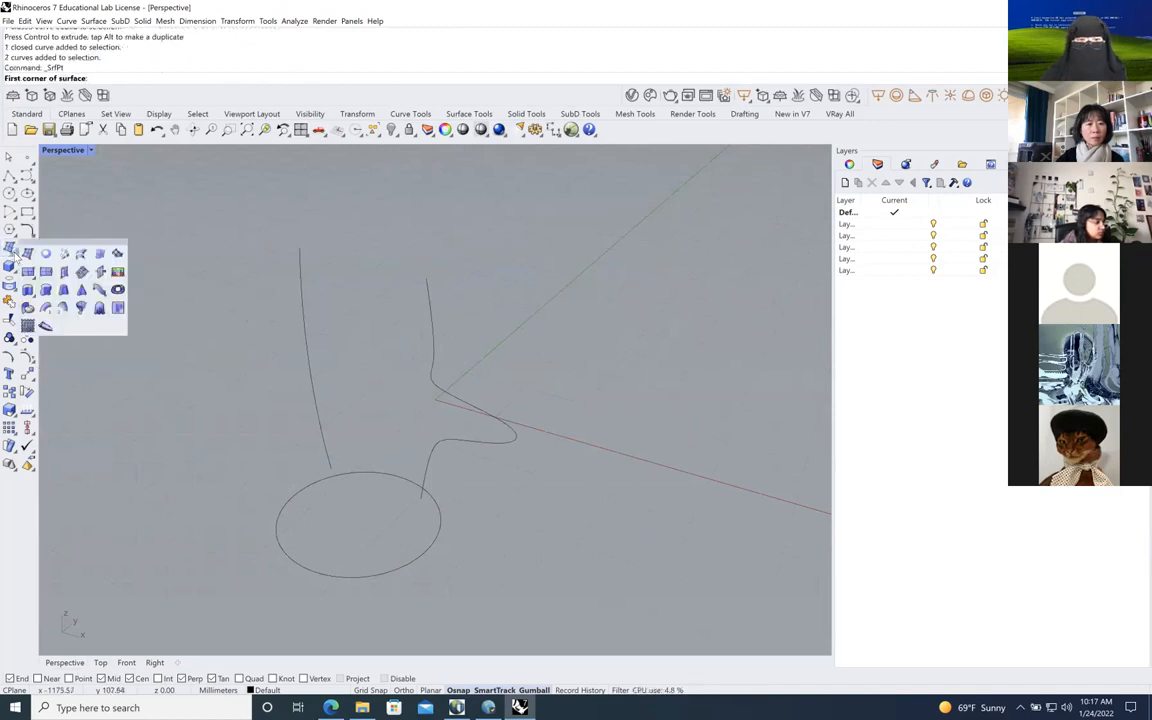
pyautogui.click(63, 307)
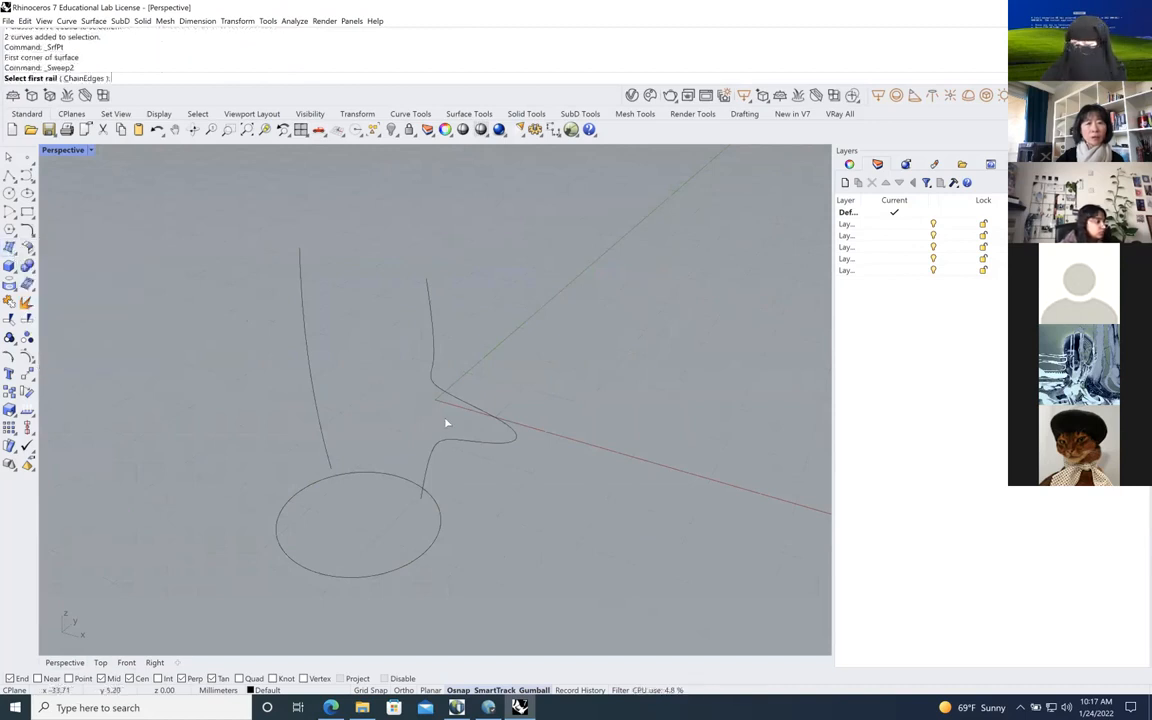
pyautogui.click(317, 397)
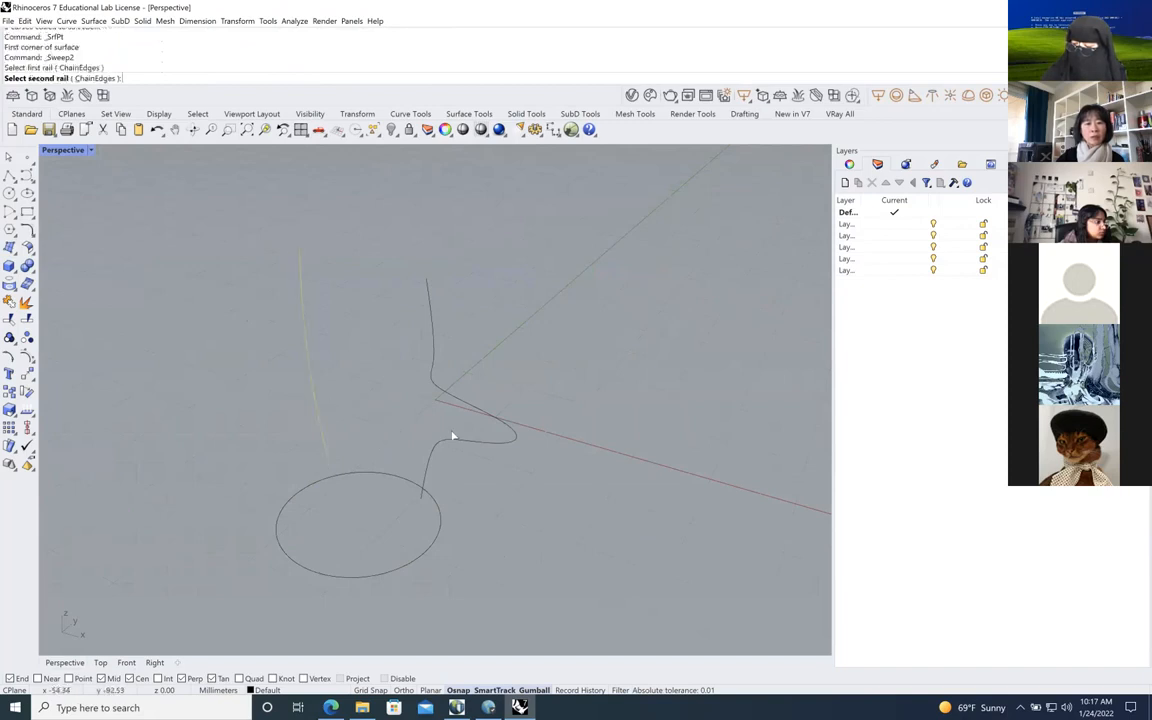
pyautogui.click(469, 443)
pyautogui.click(439, 532)
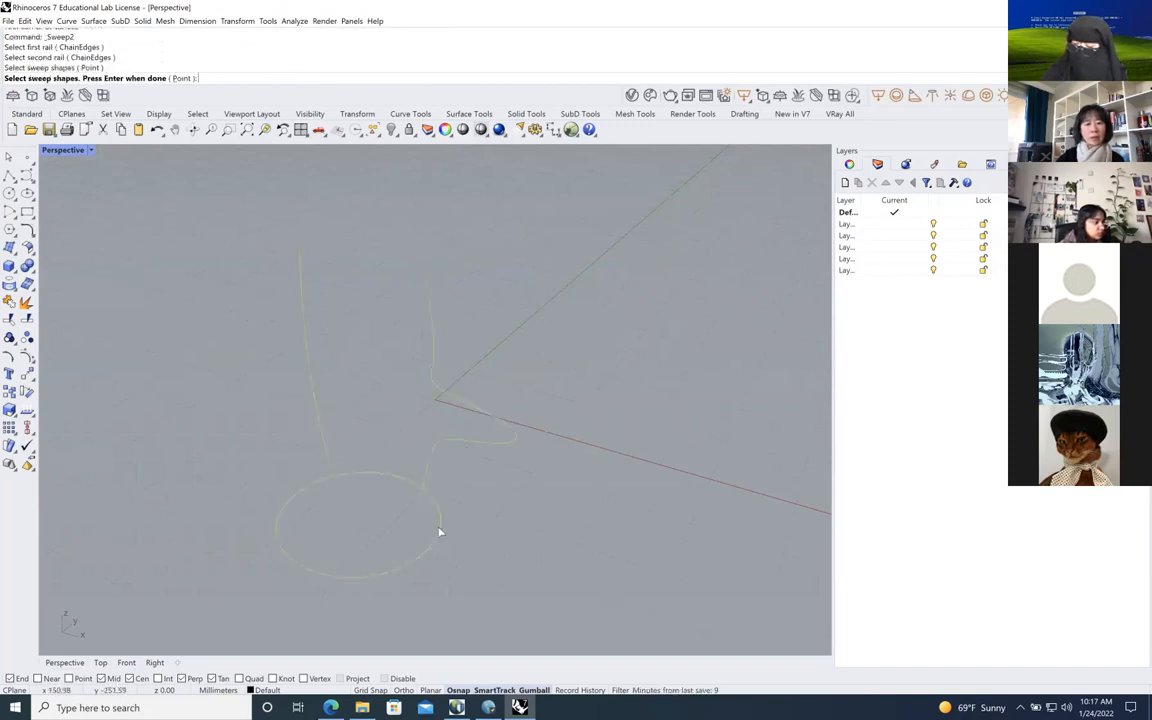
pyautogui.press('Return')
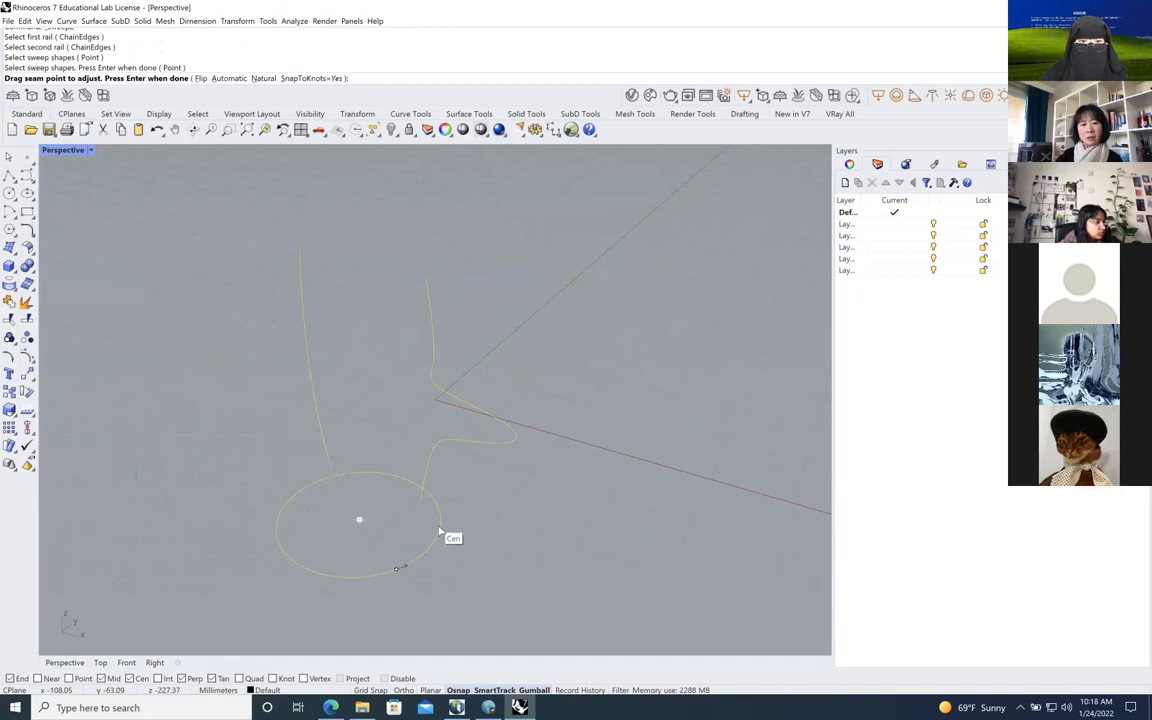
pyautogui.press('Return')
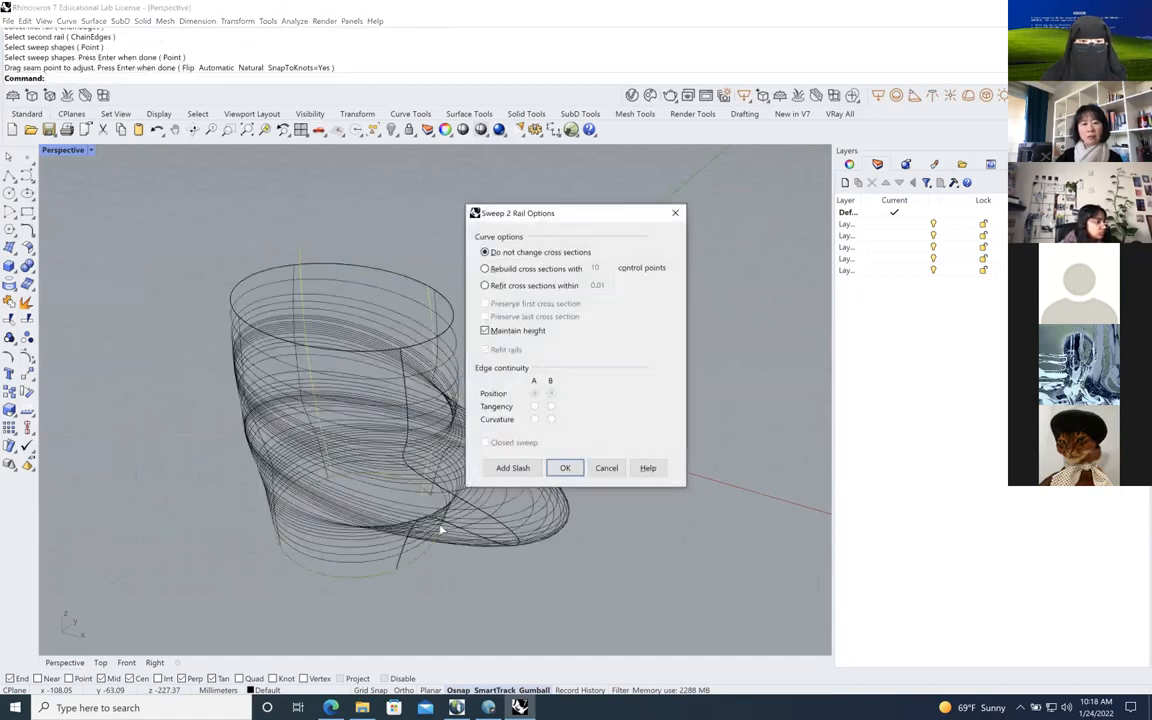
pyautogui.press('Return')
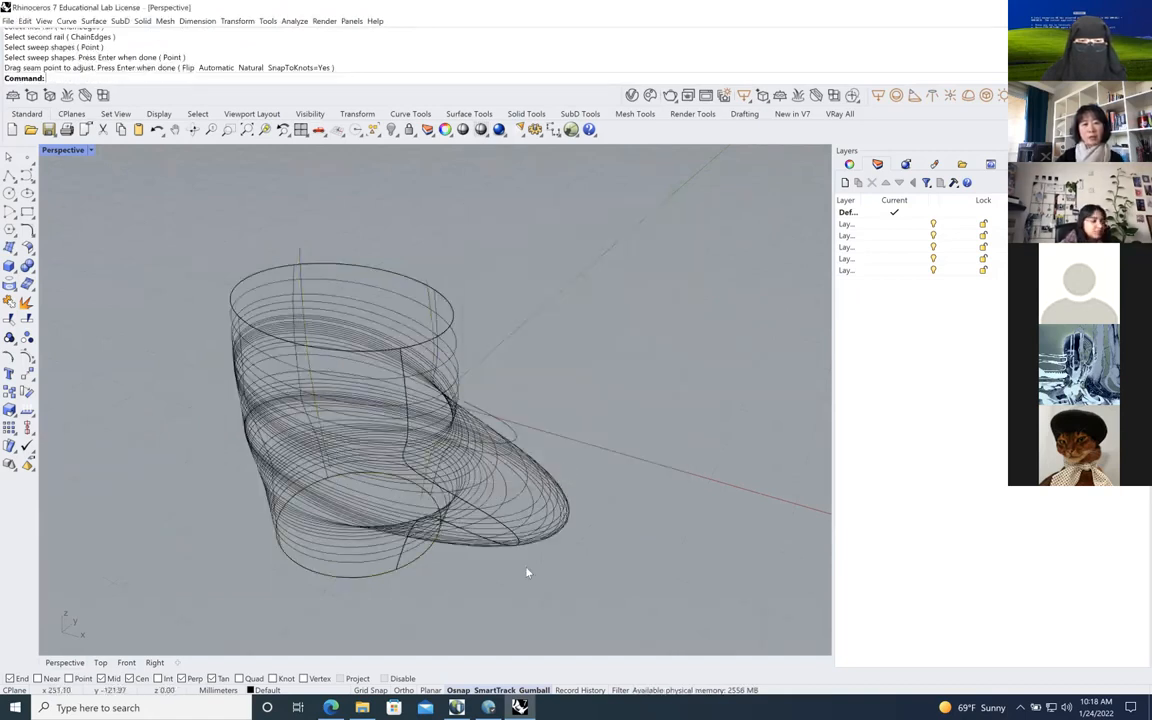
# Scale the swept surface in one direction along X in the Front viewport to about 0.7 of its width, towards the profile curves
pyautogui.doubleClick(64, 150)
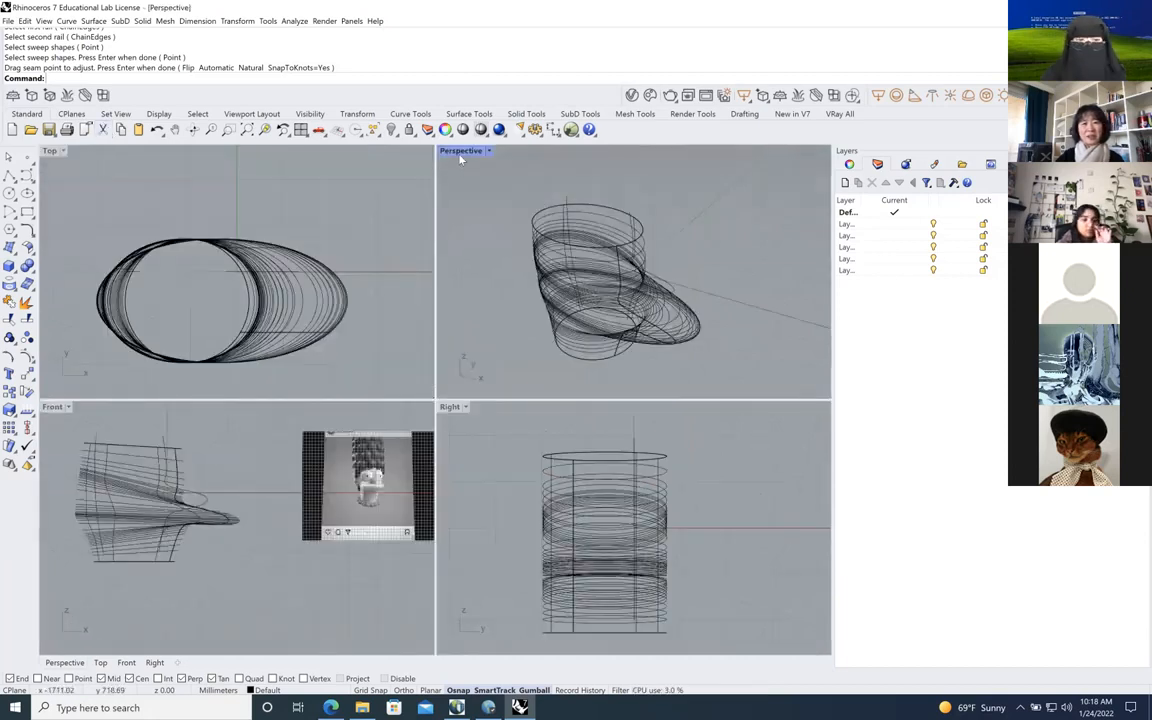
pyautogui.doubleClick(461, 151)
pyautogui.moveTo(310, 292); pyautogui.dragTo(370, 389, button='right')
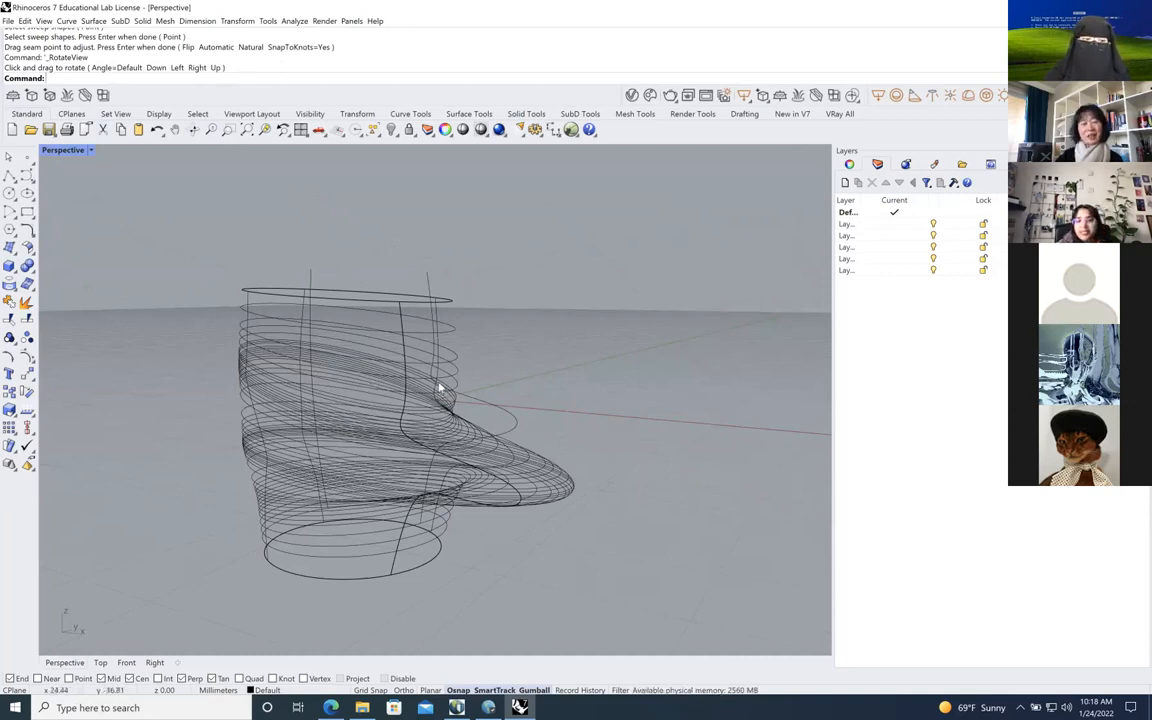
pyautogui.click(360, 395)
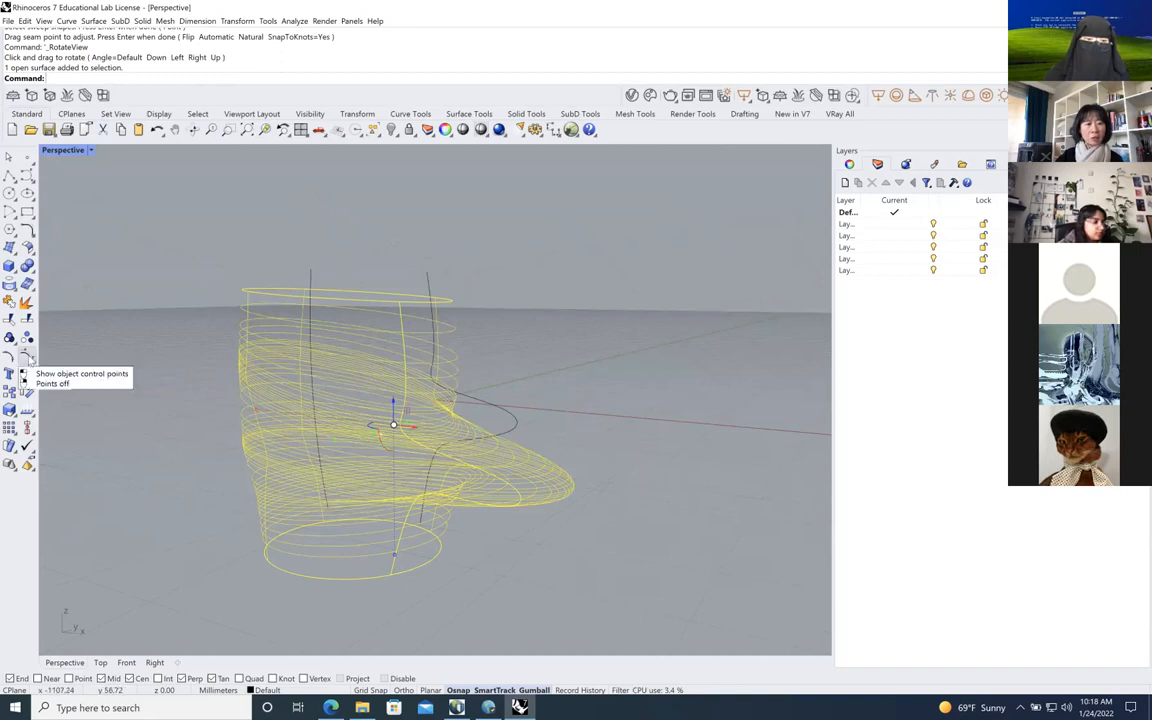
pyautogui.doubleClick(64, 151)
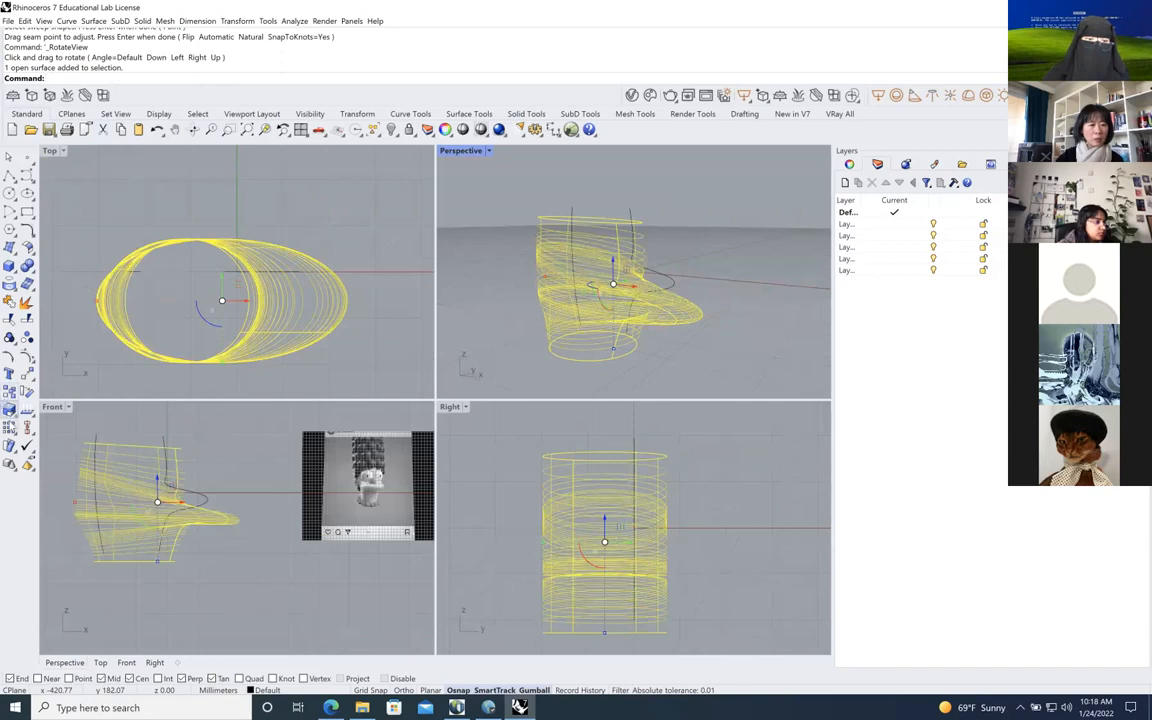
pyautogui.click(10, 412)
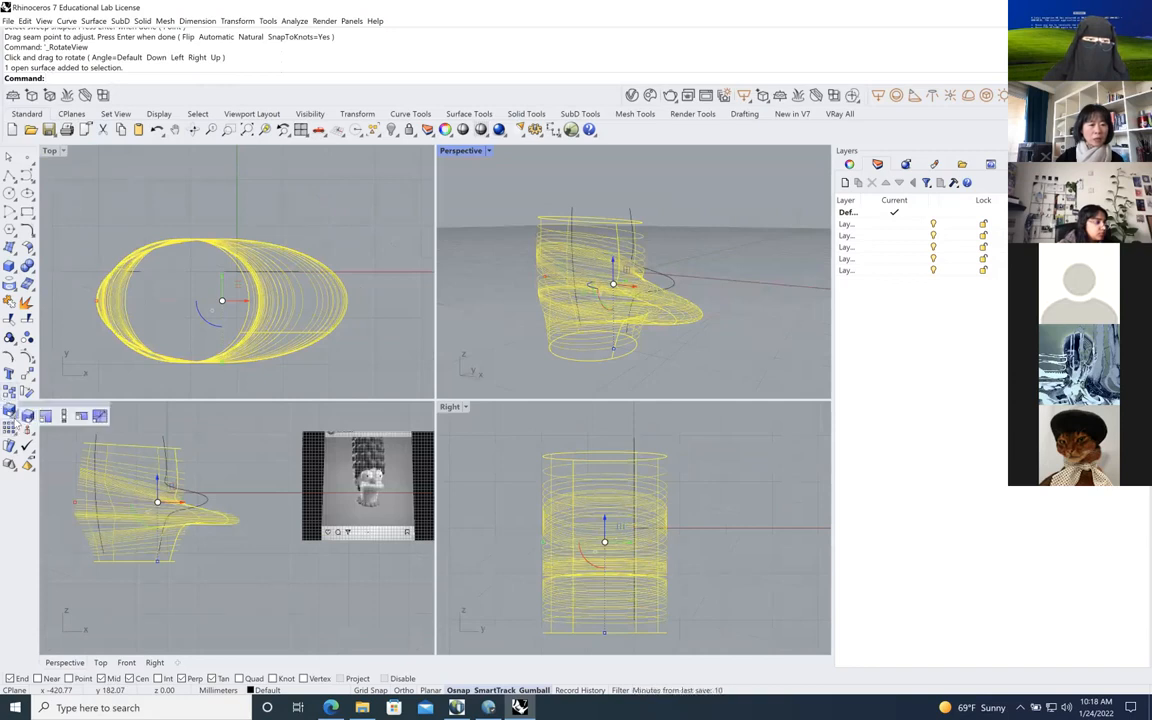
pyautogui.click(63, 417)
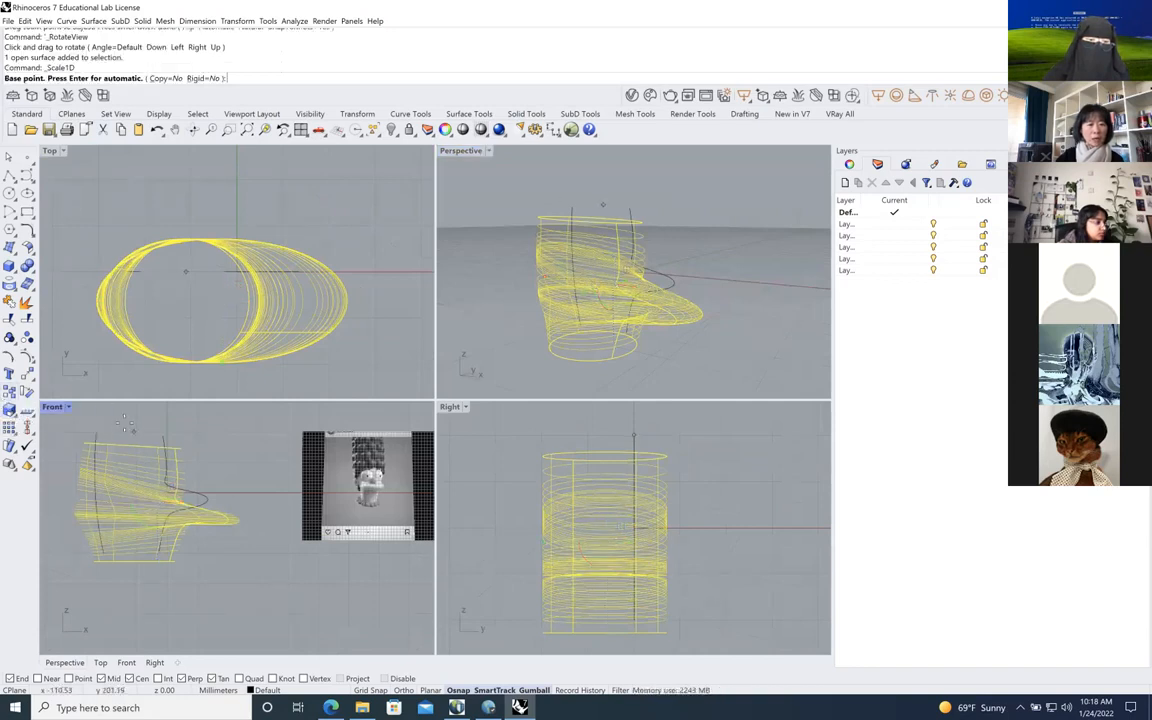
pyautogui.click(134, 432)
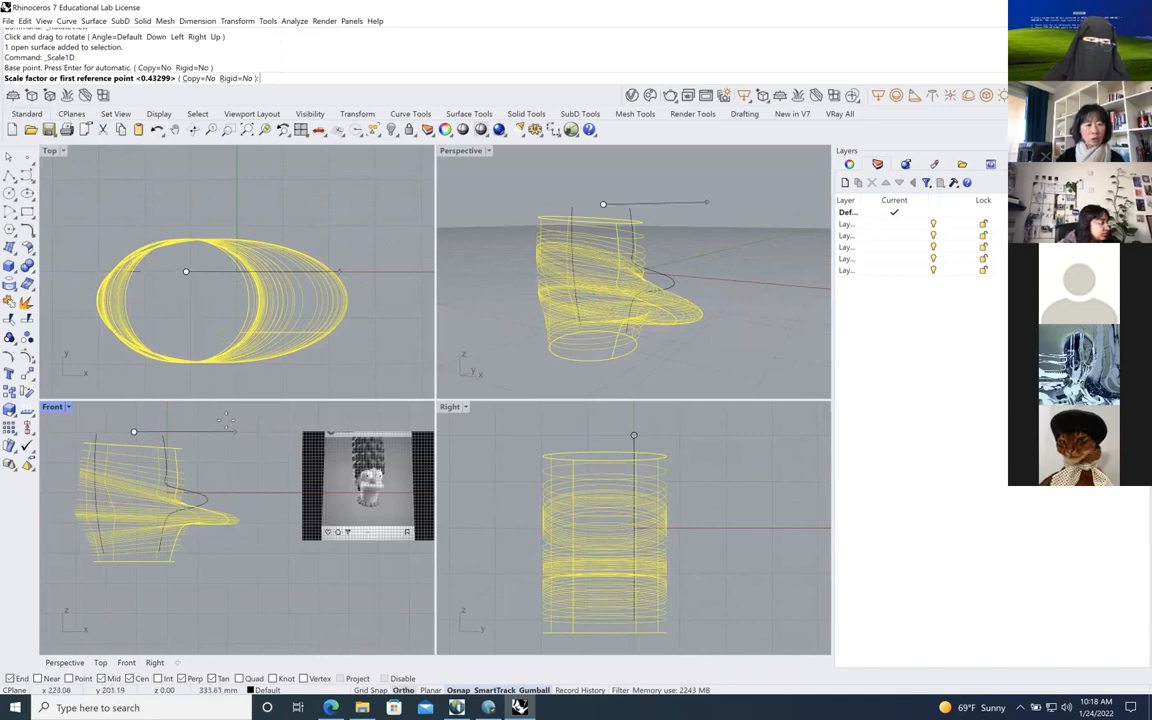
pyautogui.click(233, 430)
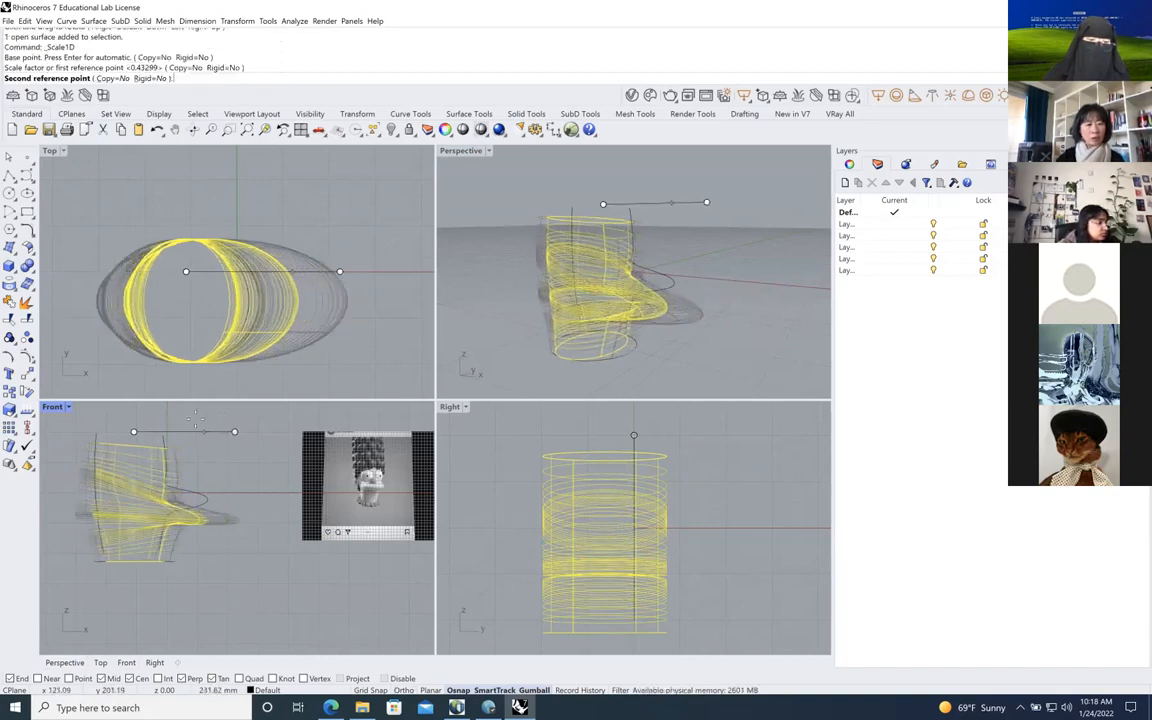
pyautogui.click(198, 424)
pyautogui.click(489, 282)
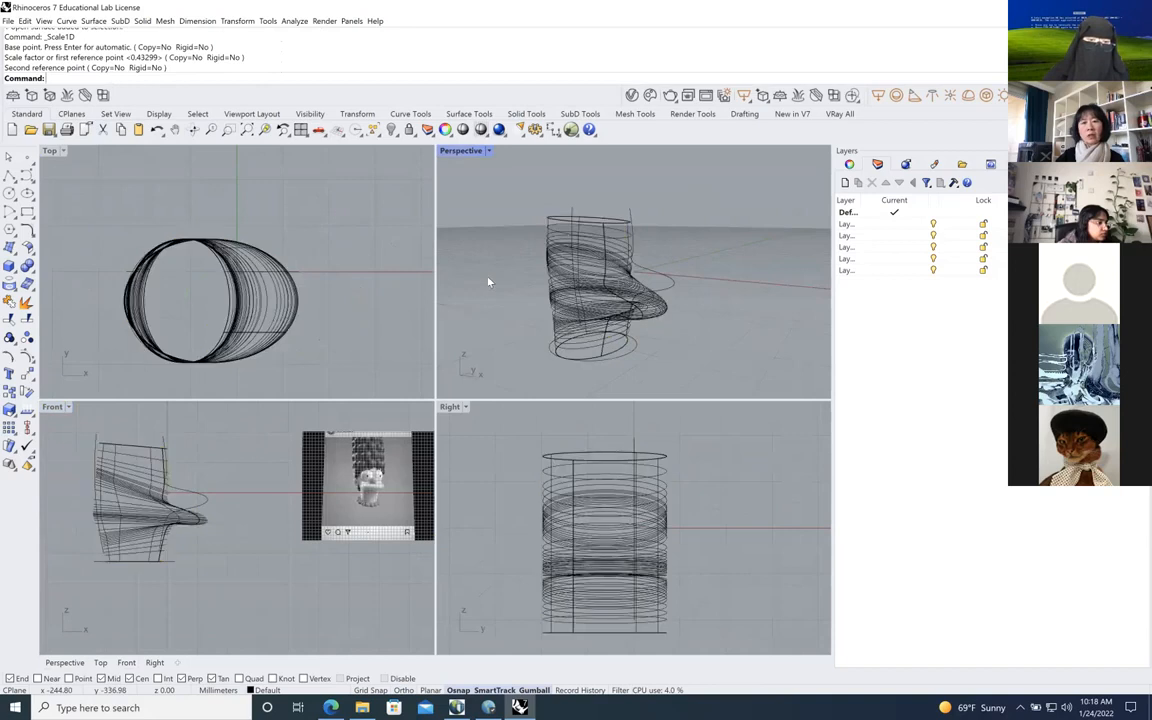
# Turn on the swept surface's control points and examine their density around the protruding nose in the Top, Front and Perspective viewports
pyautogui.click(571, 263)
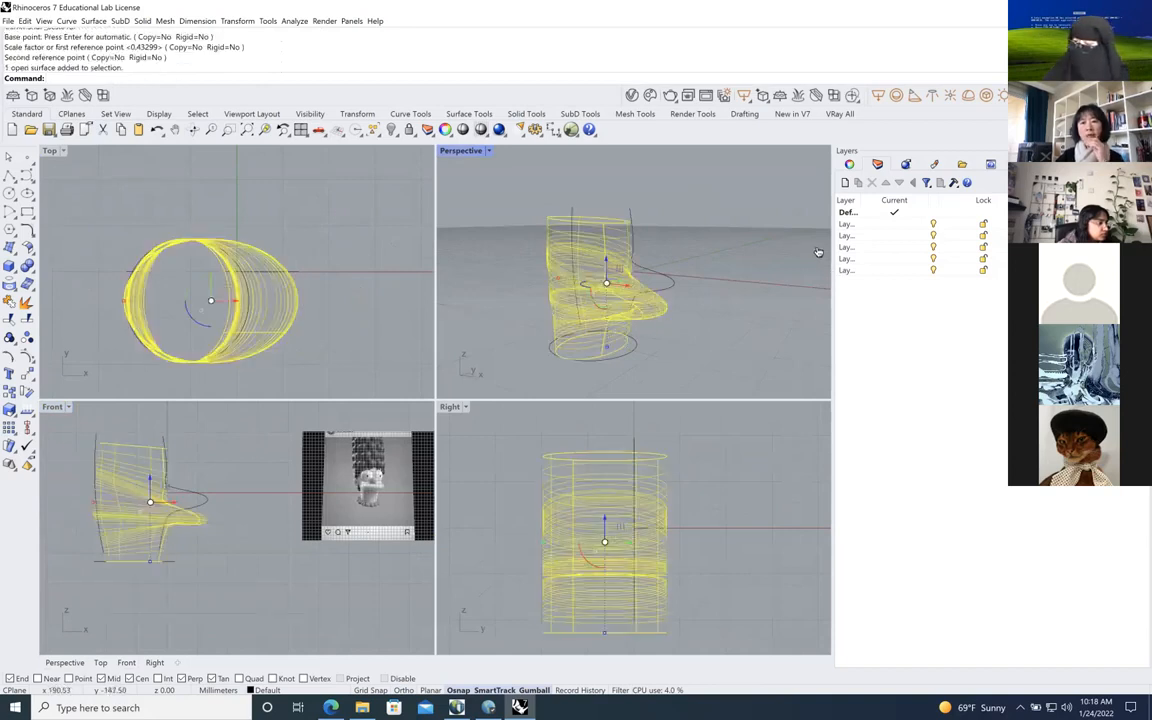
pyautogui.click(27, 356)
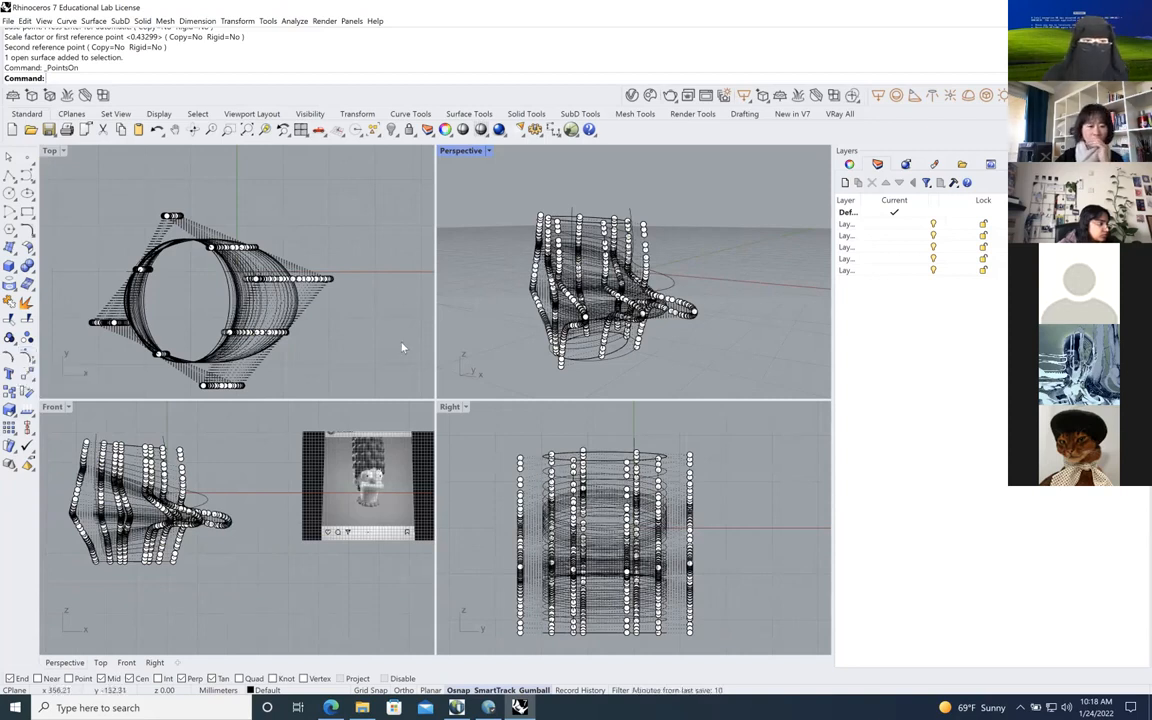
pyautogui.scroll(3, 316, 277)
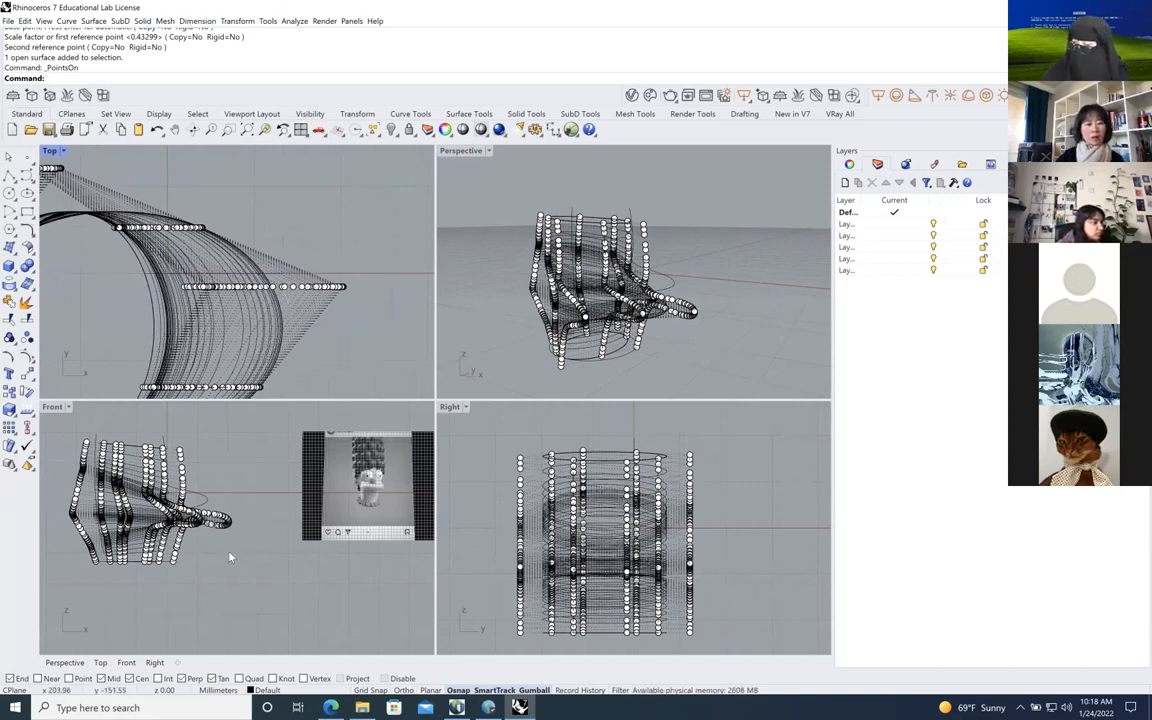
pyautogui.scroll(3, 214, 506)
pyautogui.scroll(2, 189, 482)
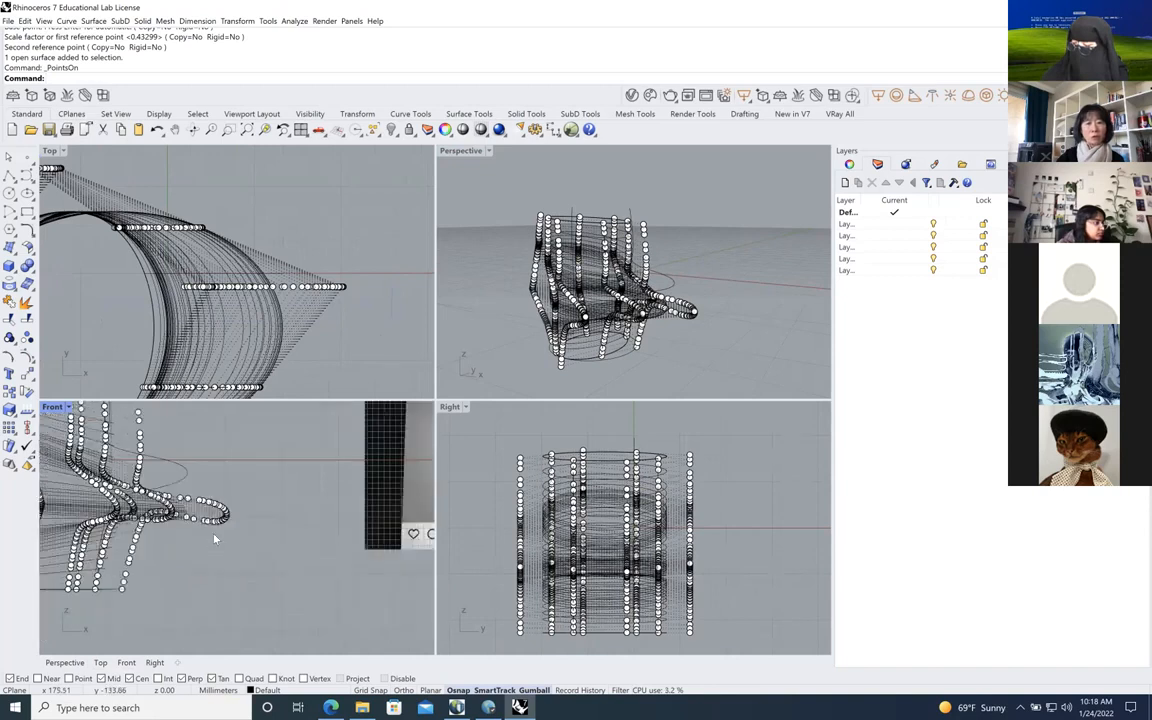
pyautogui.click(497, 327)
pyautogui.scroll(-3, 497, 327)
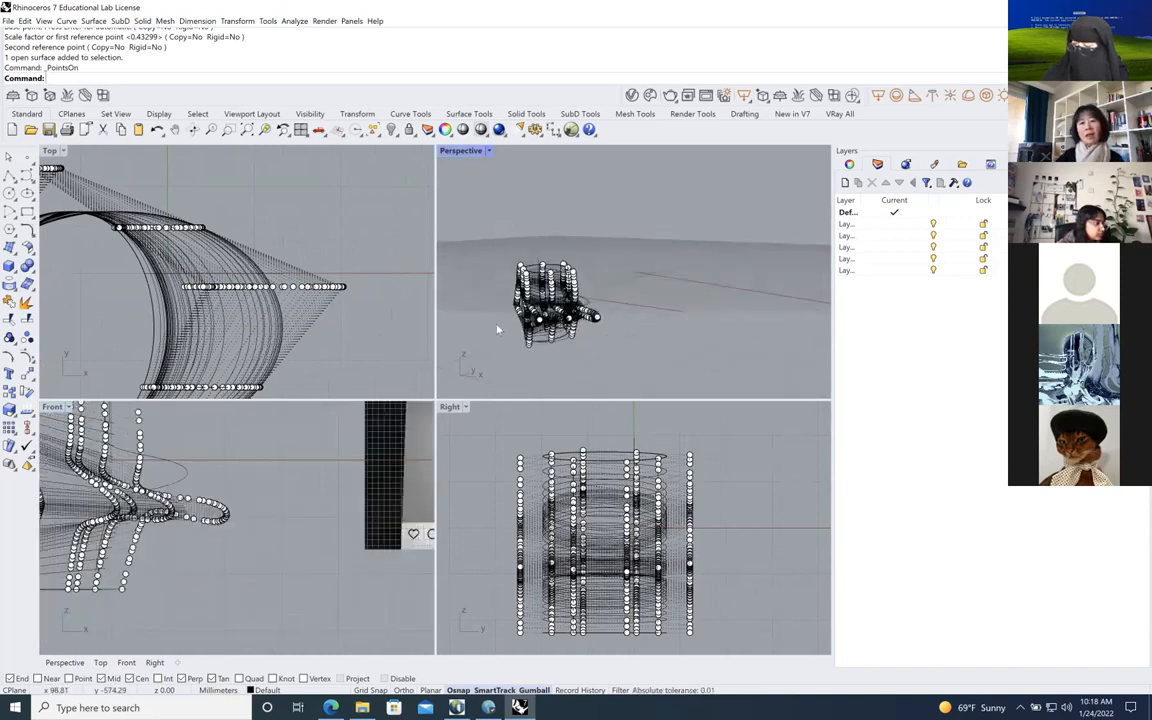
pyautogui.scroll(4, 496, 330)
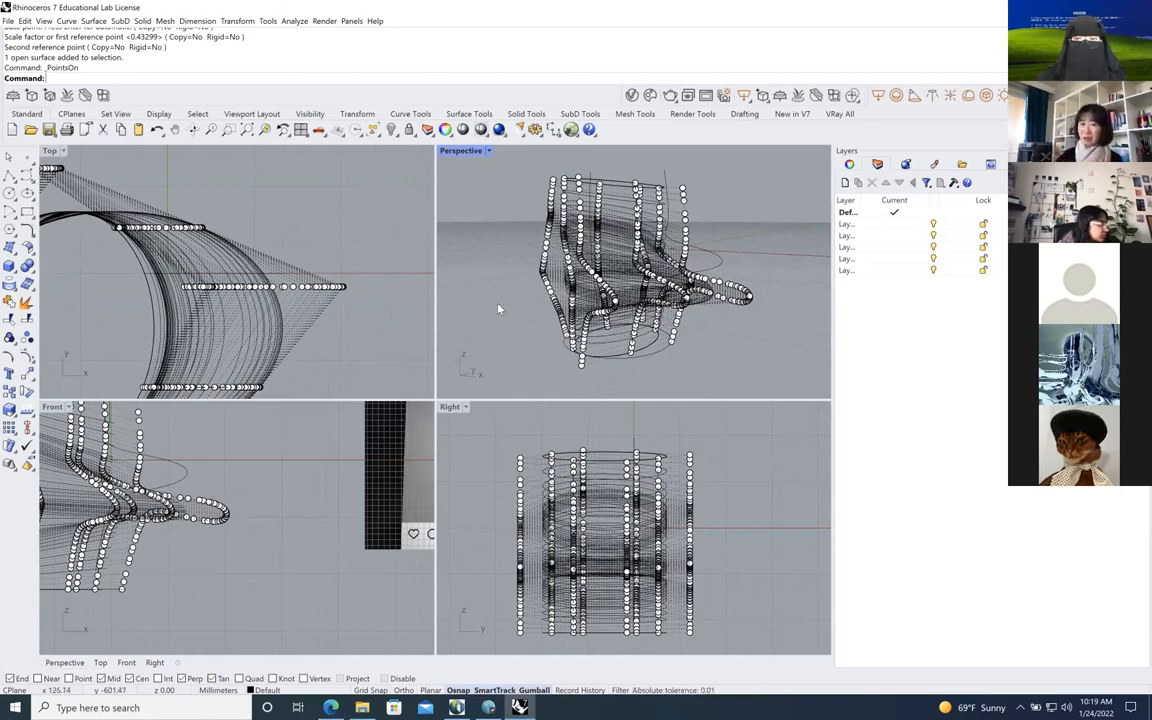
pyautogui.click(633, 274)
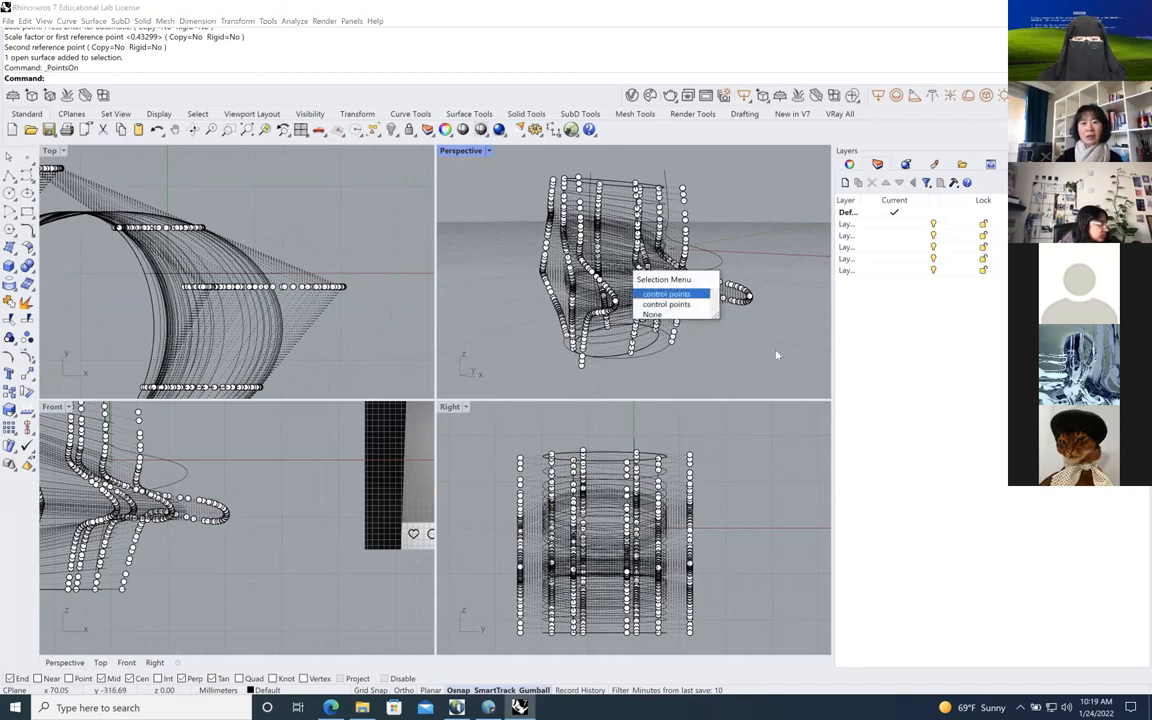
pyautogui.press('Escape')
# Rebuild the swept surface with point counts of 20 in U and 10 in V, degree 3 in both directions, keeping the input surface
pyautogui.click(554, 233)
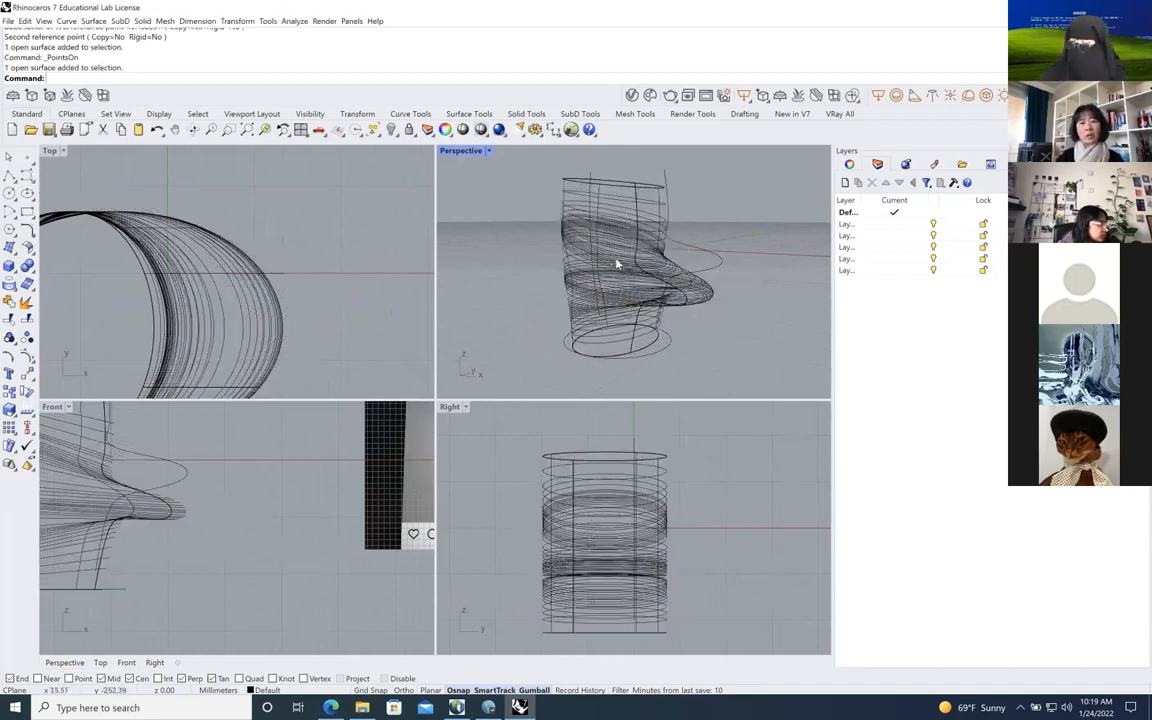
pyautogui.click(29, 250)
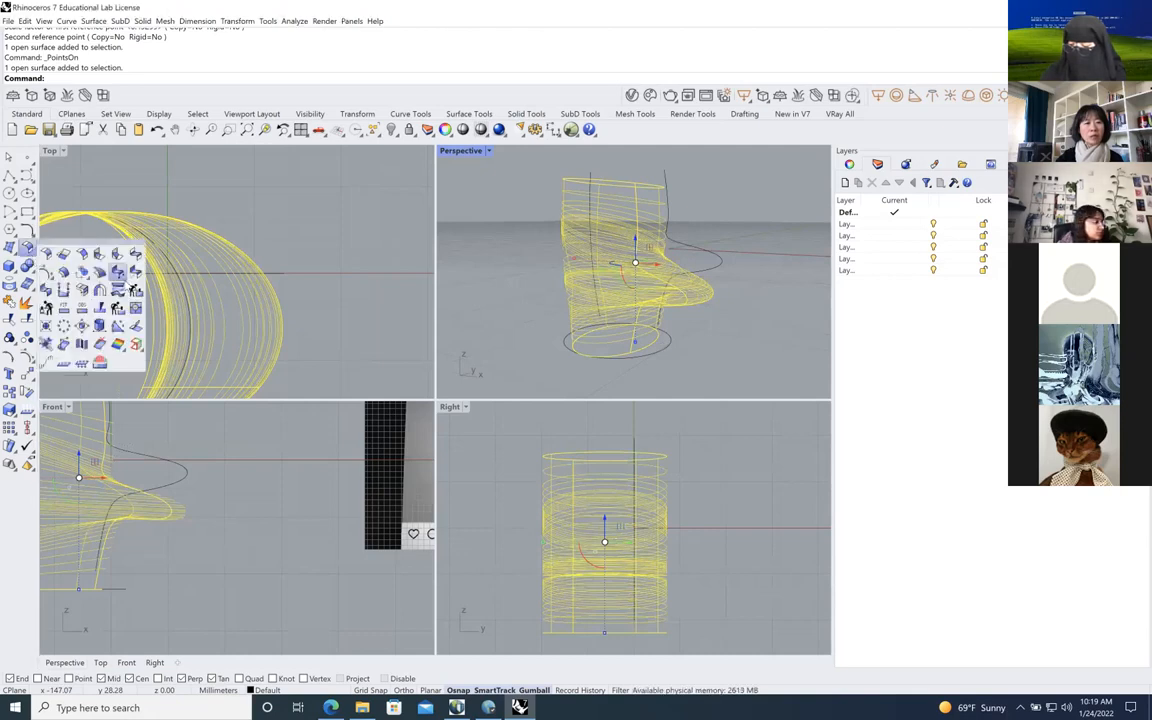
pyautogui.click(137, 290)
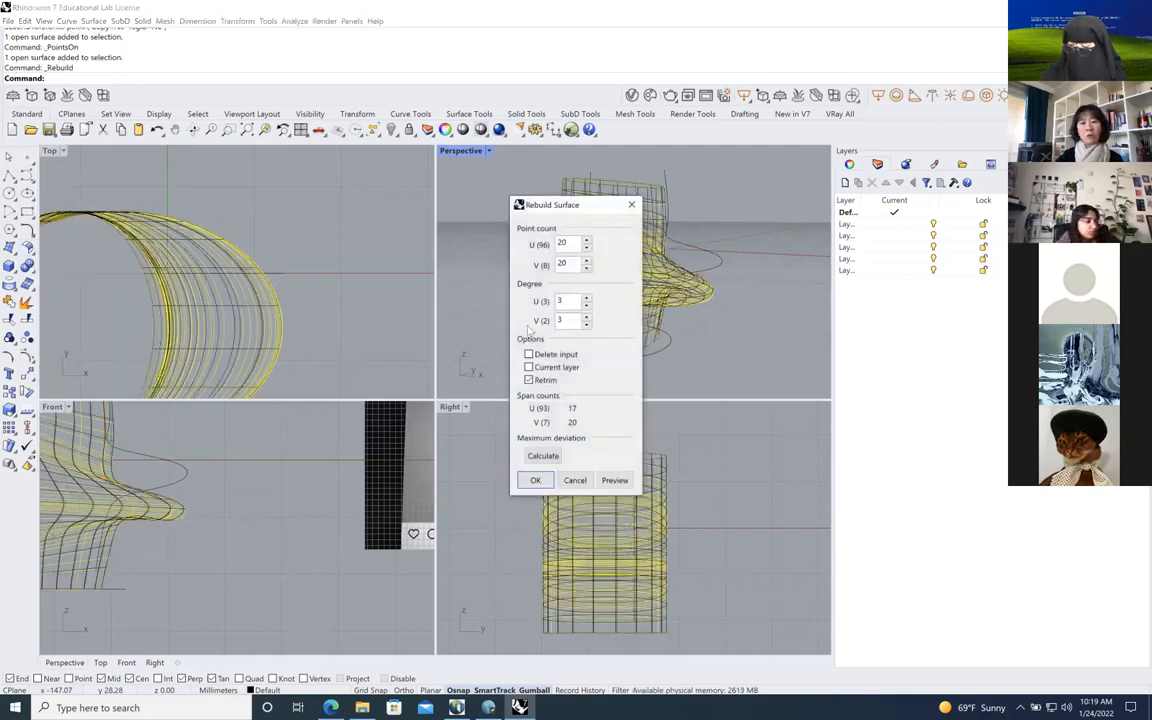
pyautogui.doubleClick(566, 267)
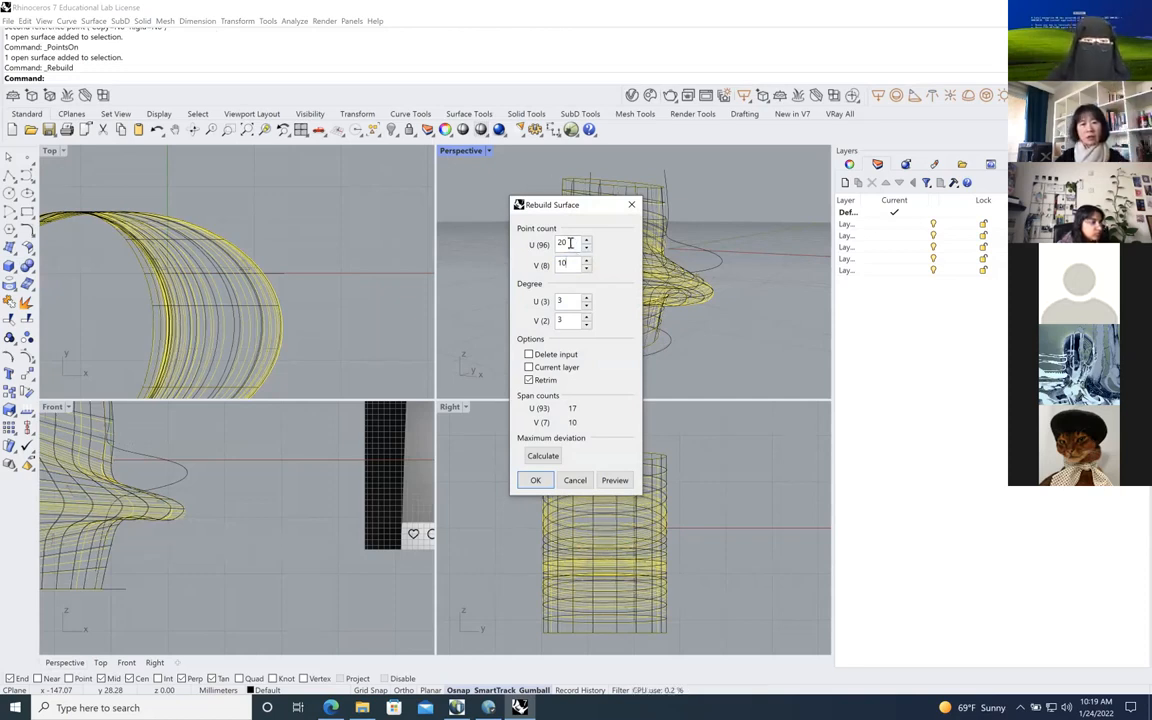
pyautogui.click(537, 481)
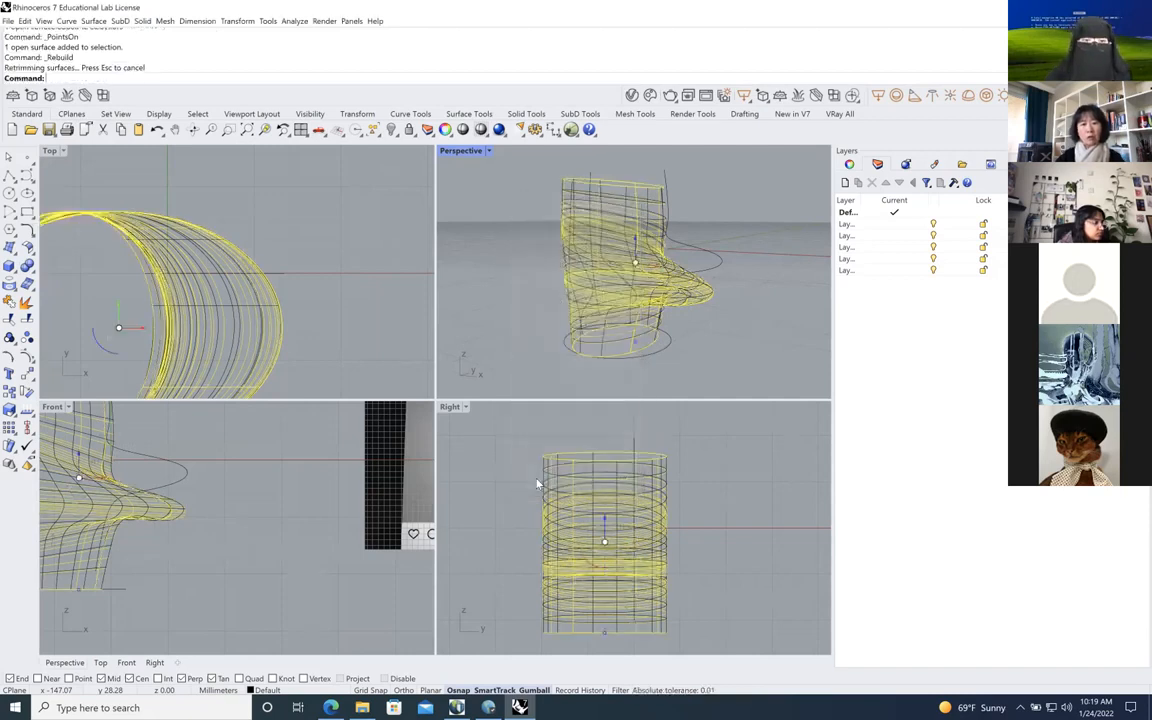
# Move the original swept surface in negative X, clear of the rebuilt copy, and show its control points
pyautogui.click(594, 258)
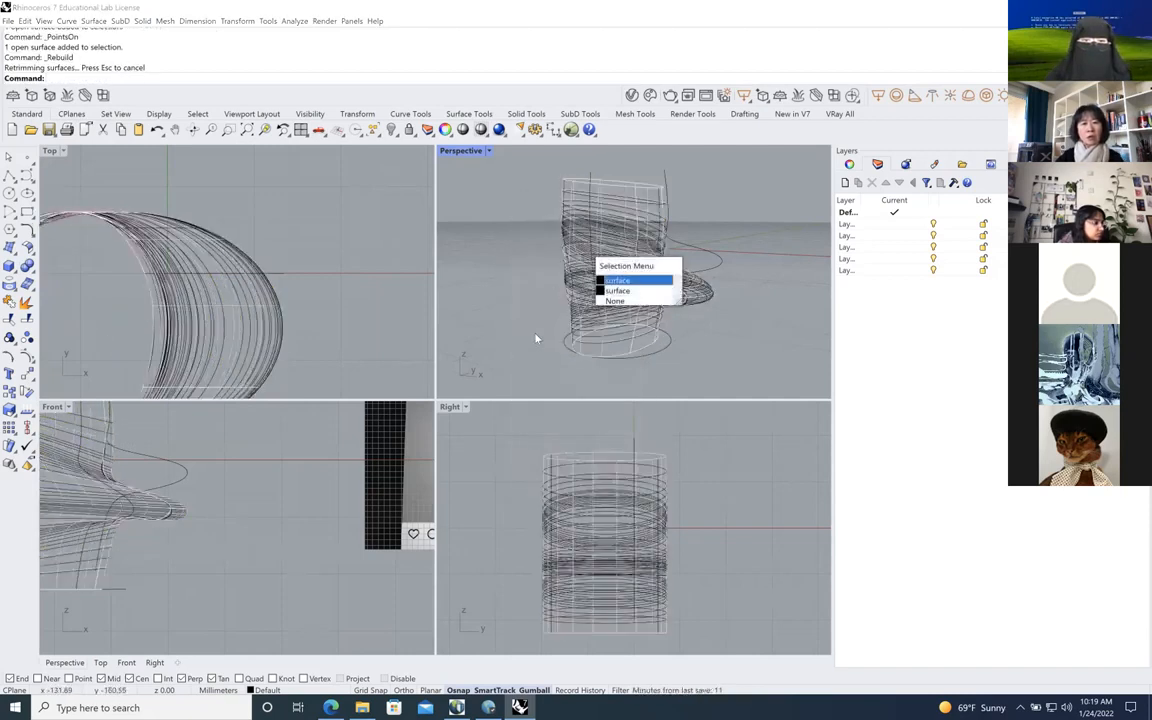
pyautogui.click(614, 290)
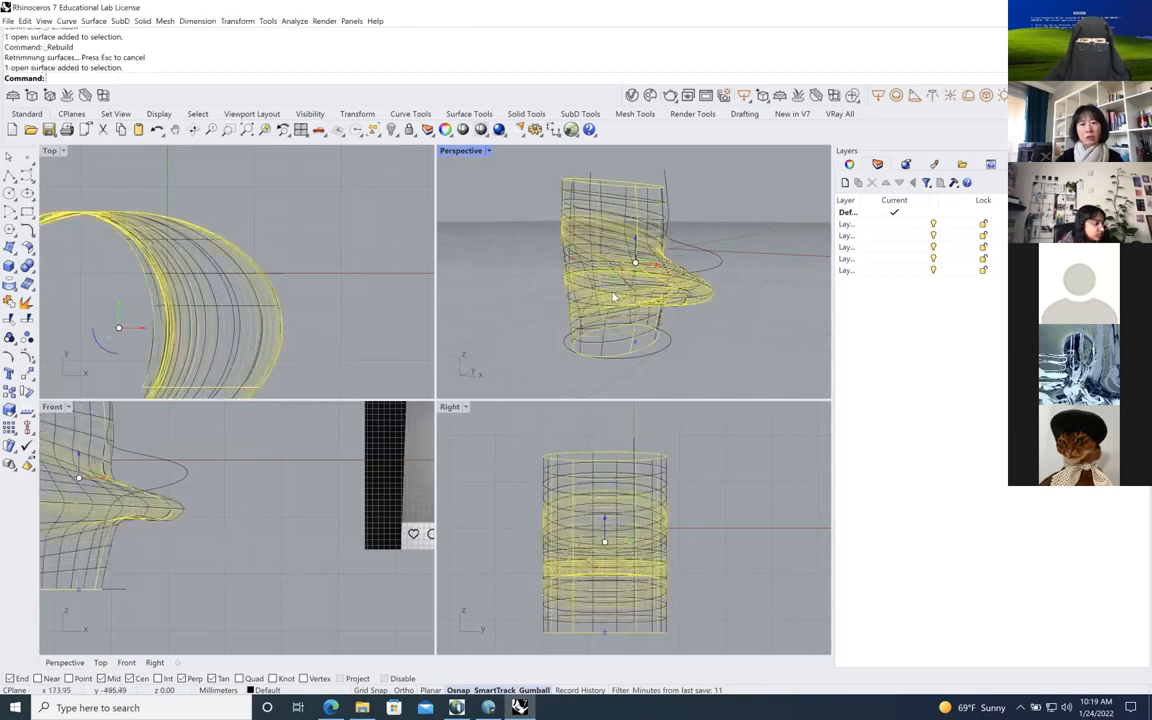
pyautogui.moveTo(655, 266); pyautogui.dragTo(506, 268)
pyautogui.click(519, 359)
pyautogui.click(516, 321)
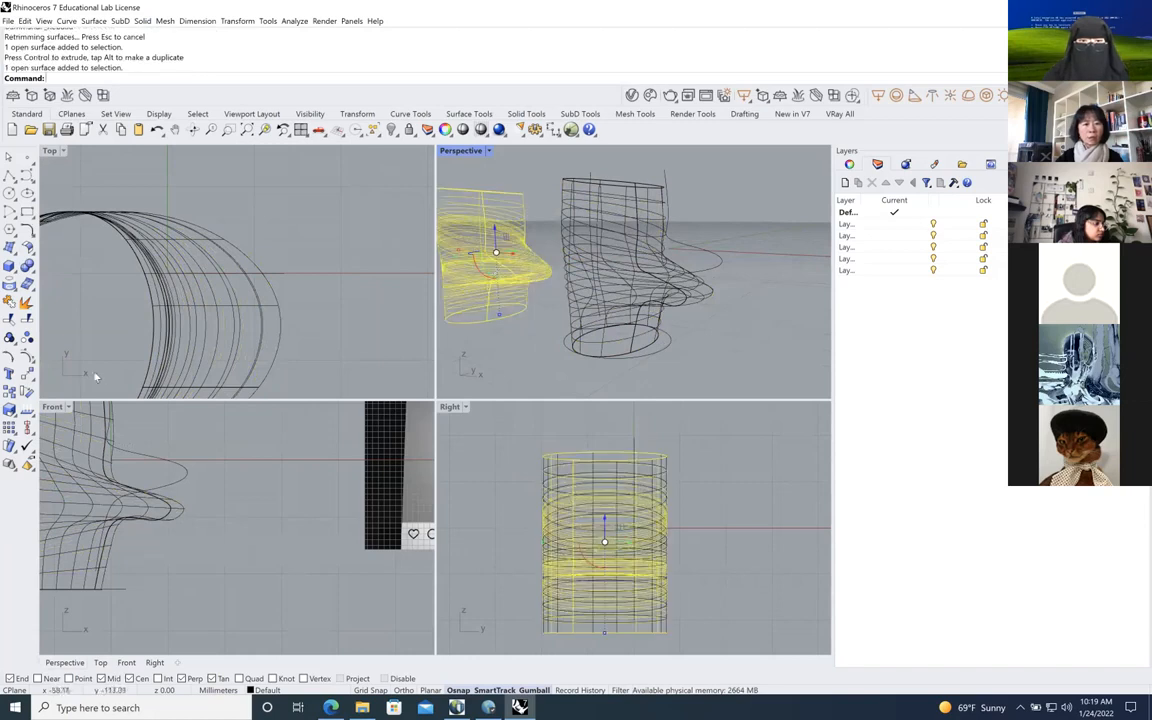
pyautogui.click(26, 357)
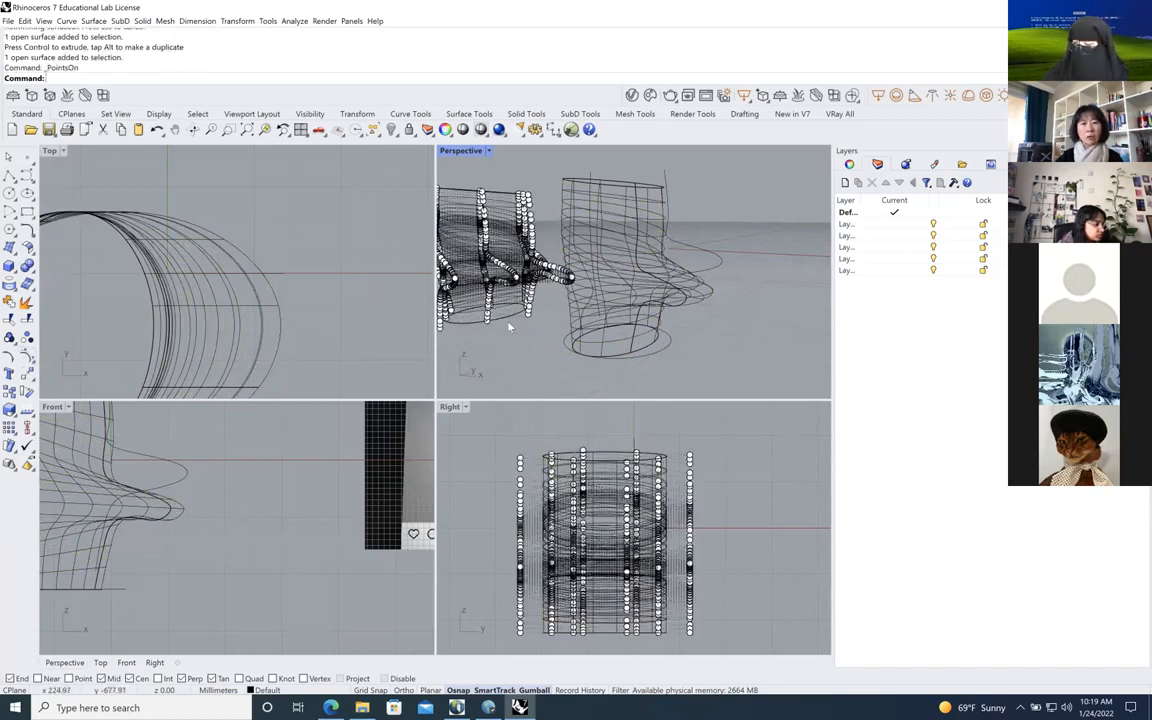
# Compare the rebuilt surface's control points with those of the original swept surface, hide all points, and delete the original
pyautogui.press('Escape')
pyautogui.click(518, 270)
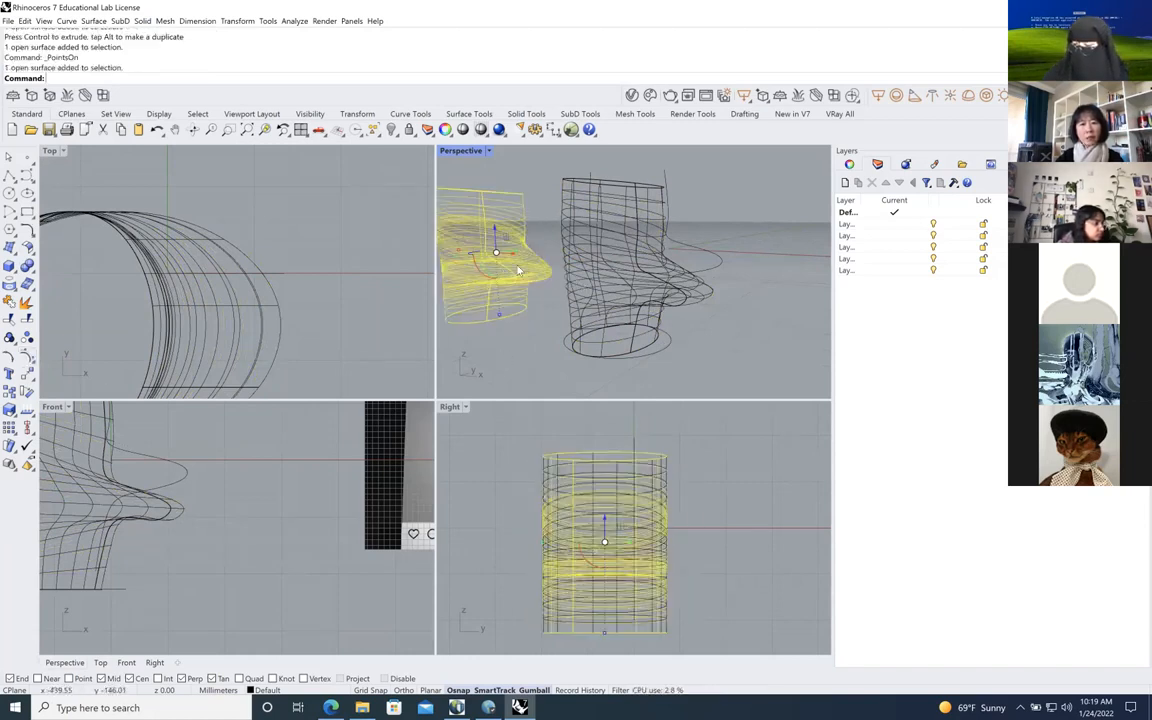
pyautogui.click(615, 262)
pyautogui.click(27, 357)
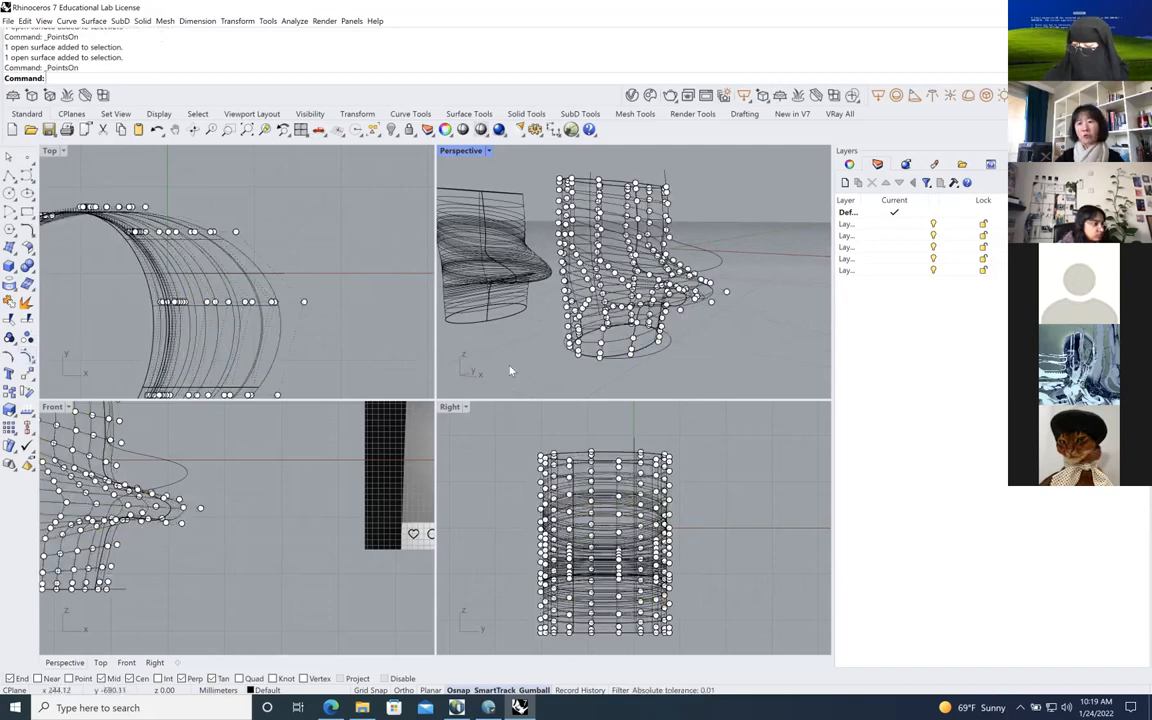
pyautogui.press('Escape')
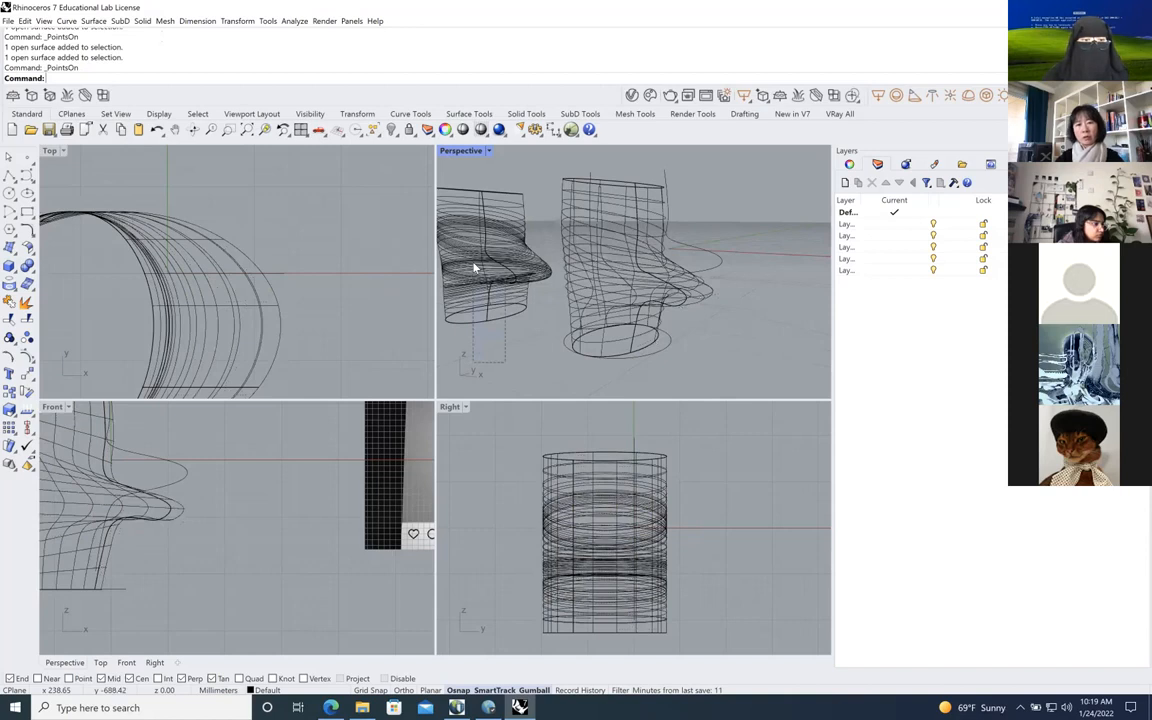
pyautogui.click(475, 268)
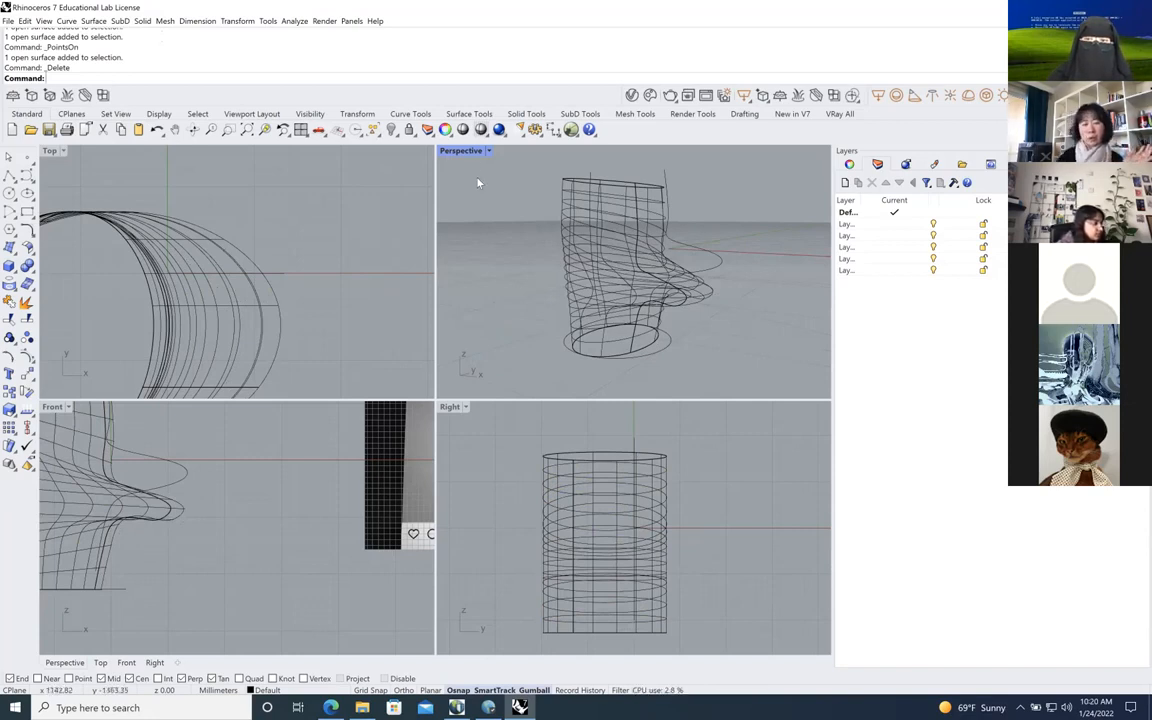
pyautogui.doubleClick(461, 150)
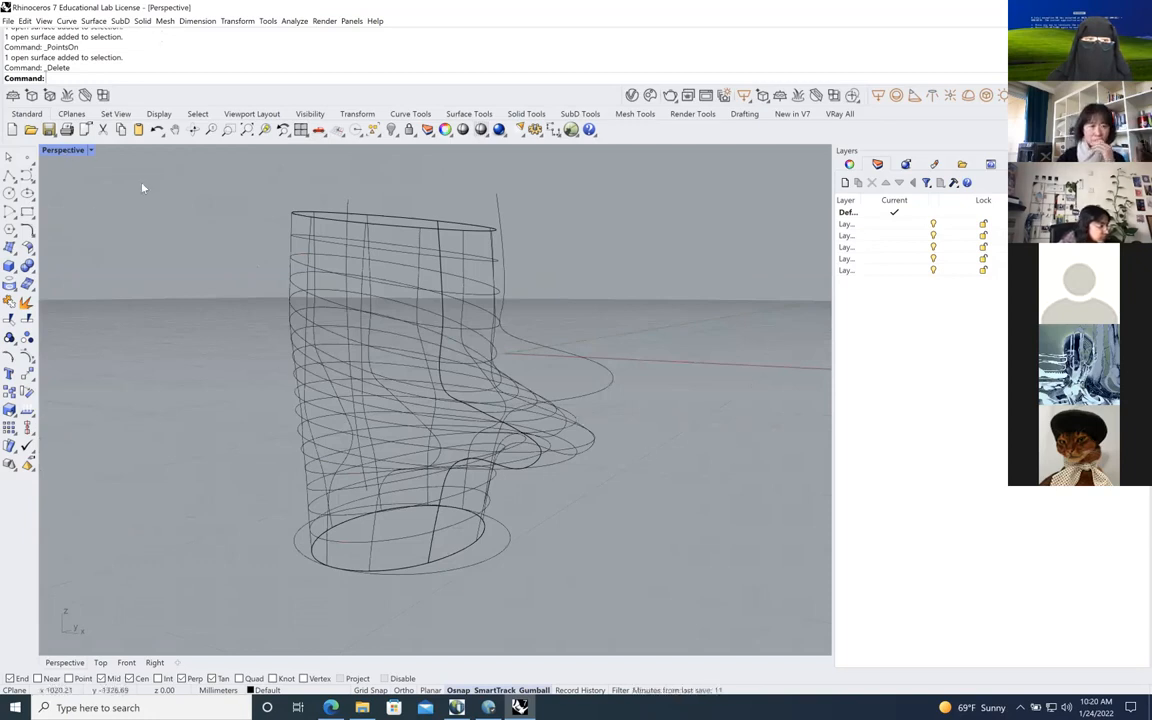
pyautogui.doubleClick(65, 150)
pyautogui.scroll(-3, 290, 335)
pyautogui.scroll(-4, 216, 519)
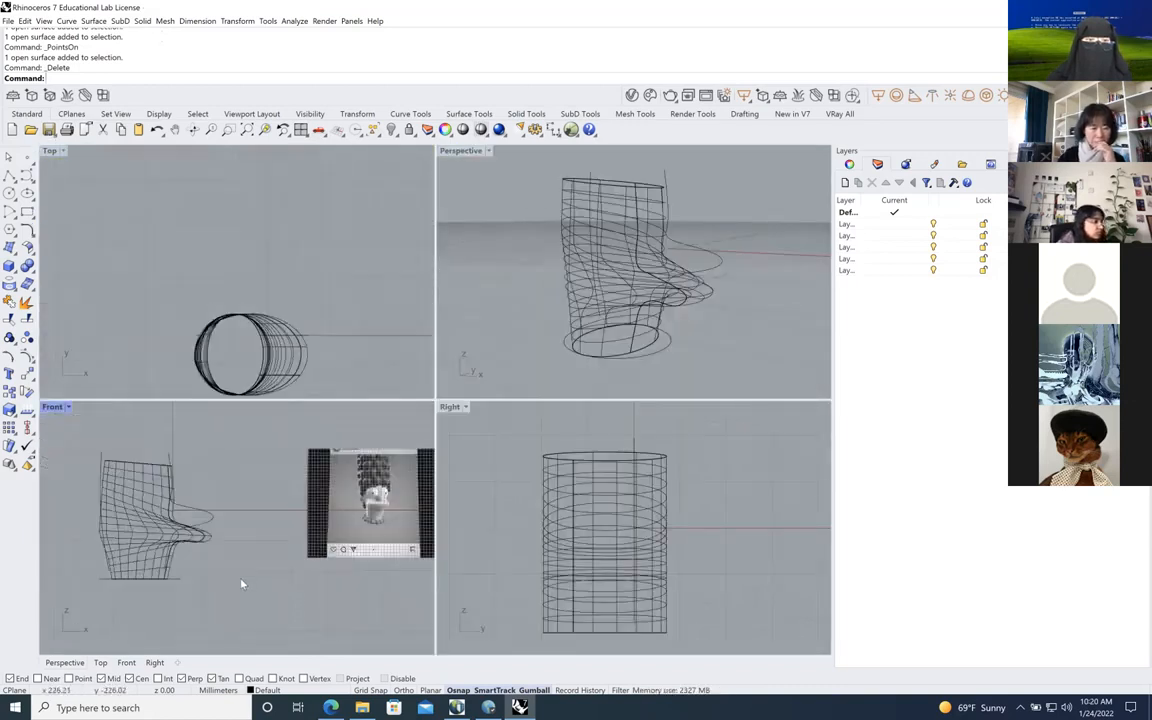
pyautogui.scroll(5, 190, 580)
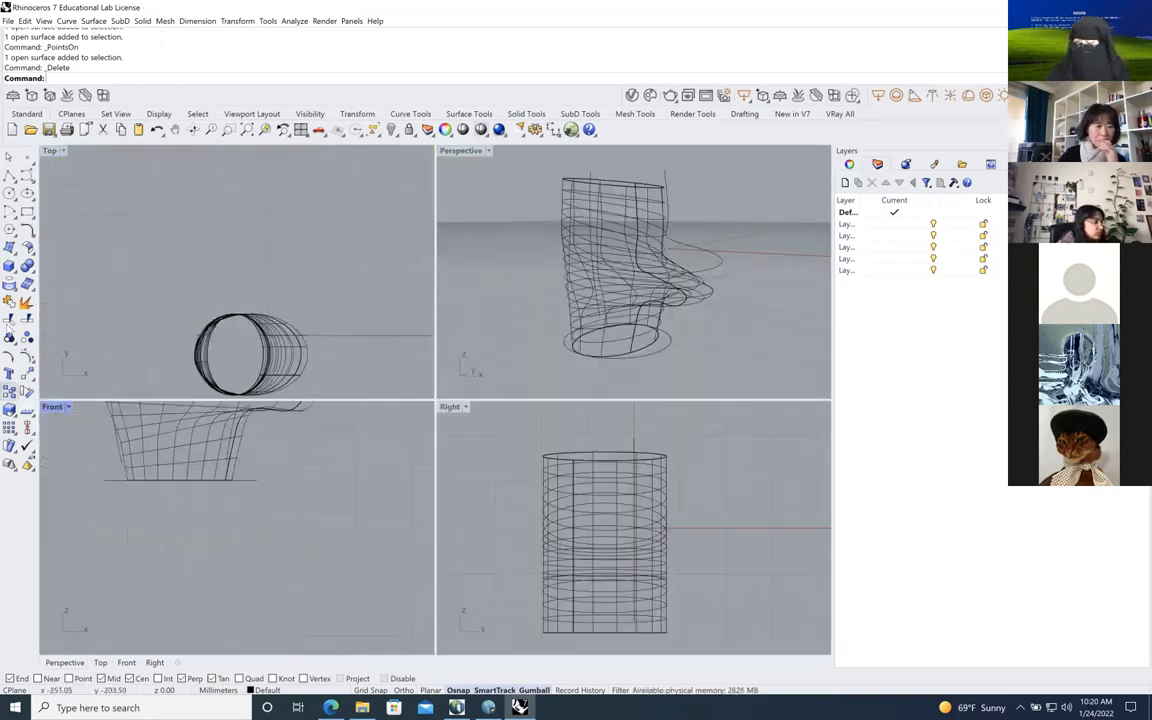
pyautogui.click(26, 173)
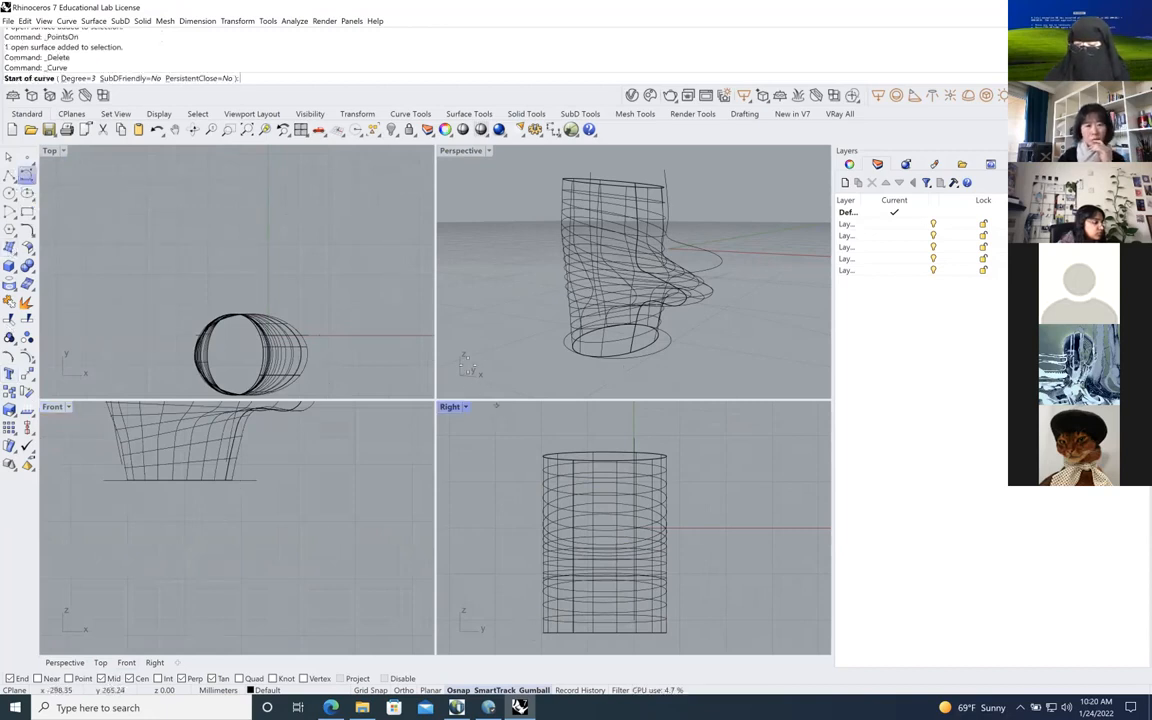
pyautogui.scroll(-4, 468, 365)
pyautogui.scroll(-2, 563, 444)
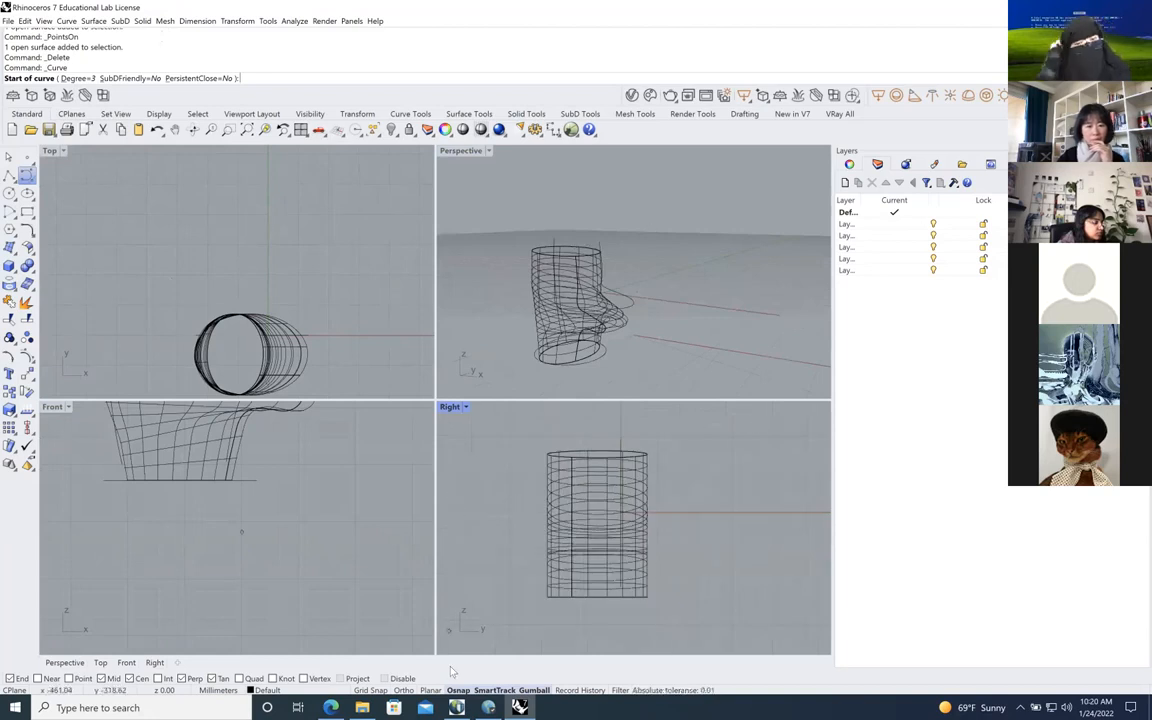
pyautogui.press('Escape')
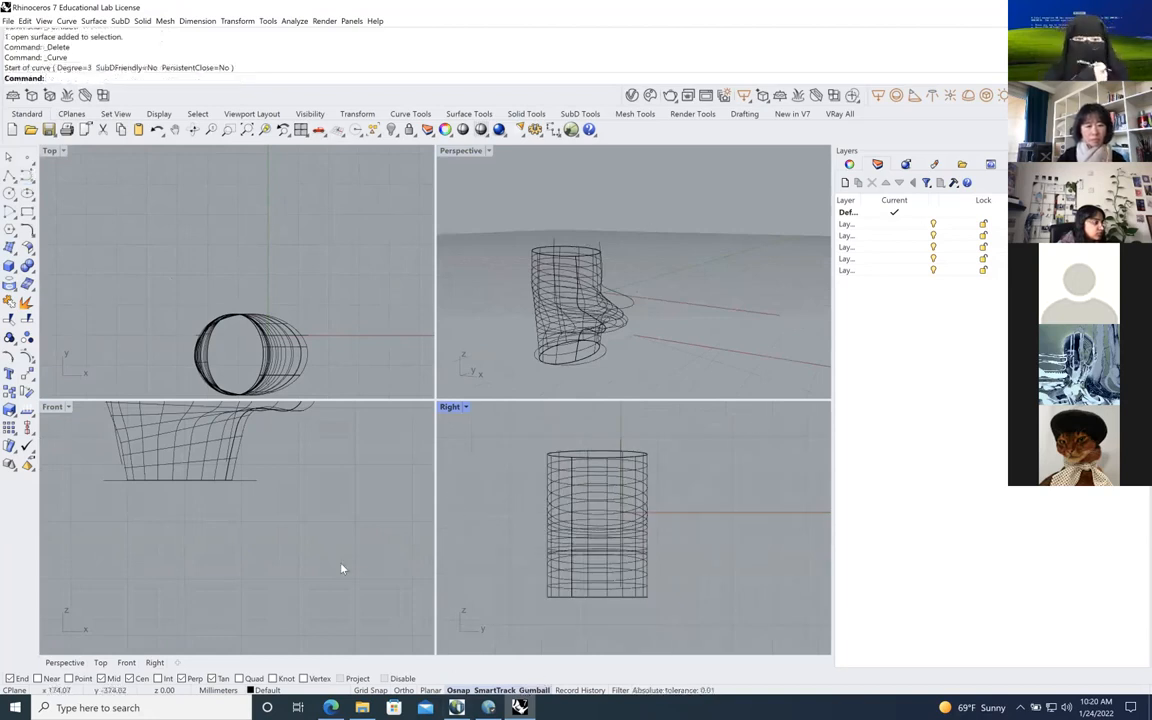
# Draw an open, hooked degree-3 control-point curve in the Front viewport from about (309, -204), around a rounded lip, down to about (310, -242)
pyautogui.scroll(-3, 341, 569)
pyautogui.scroll(5, 330, 520)
pyautogui.scroll(5, 310, 537)
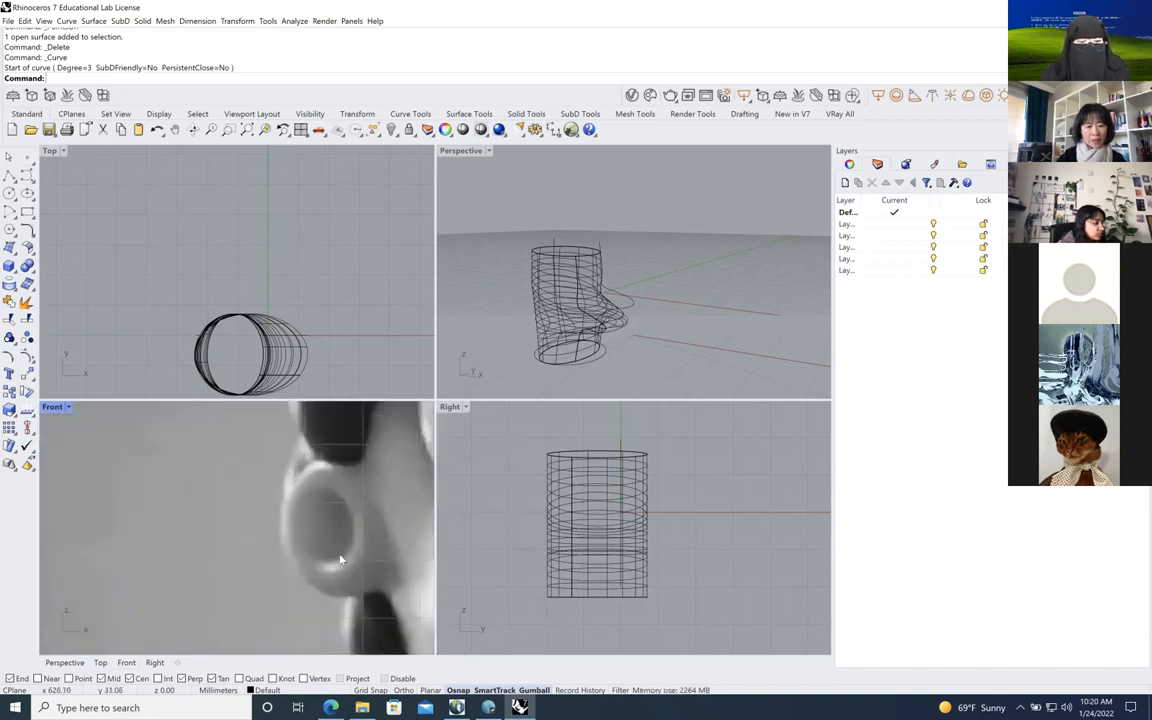
pyautogui.scroll(-8, 340, 560)
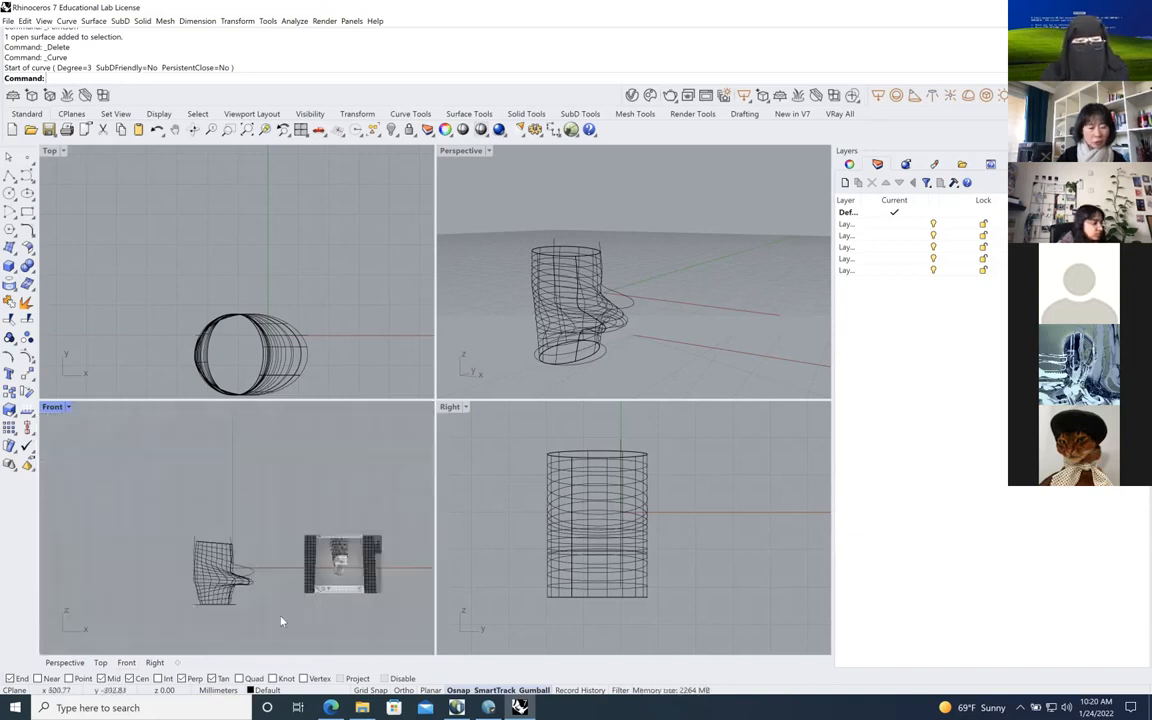
pyautogui.scroll(5, 282, 622)
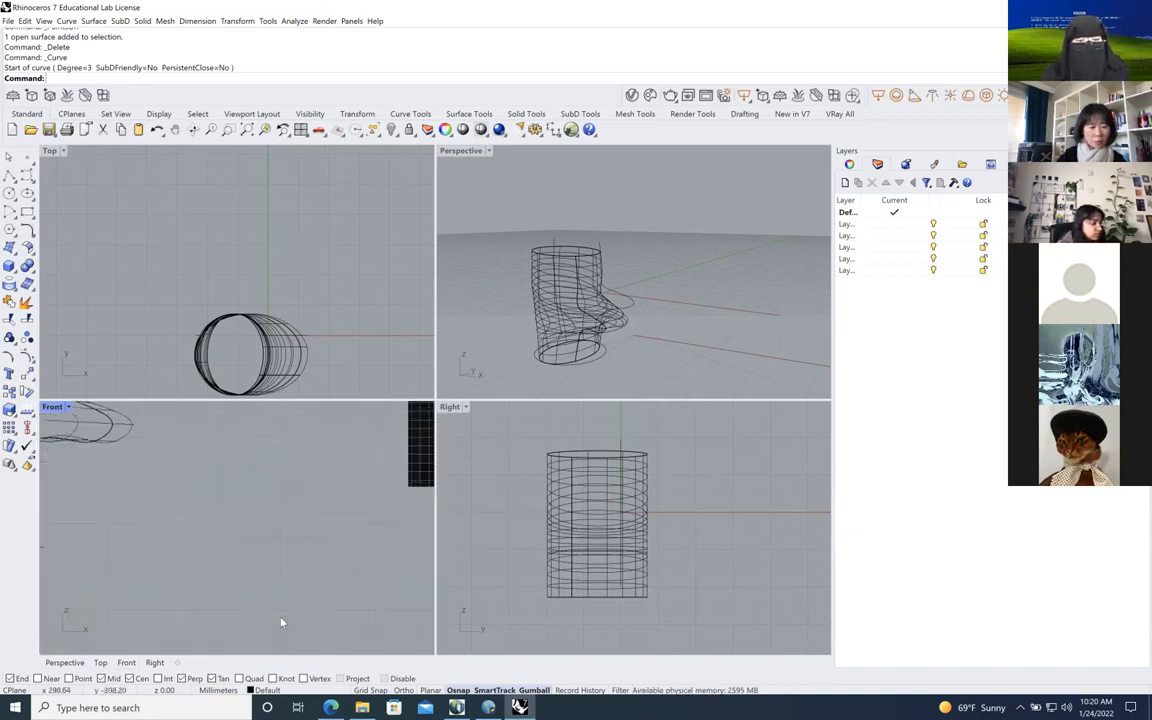
pyautogui.click(26, 172)
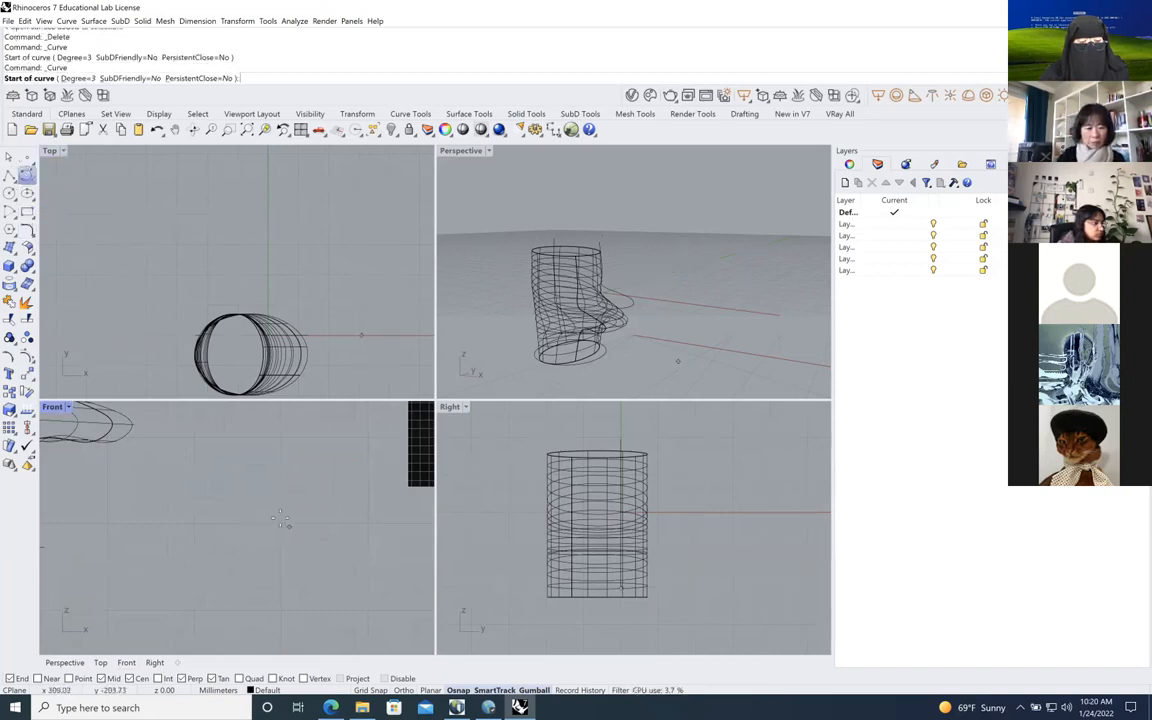
pyautogui.click(287, 526)
pyautogui.click(270, 526)
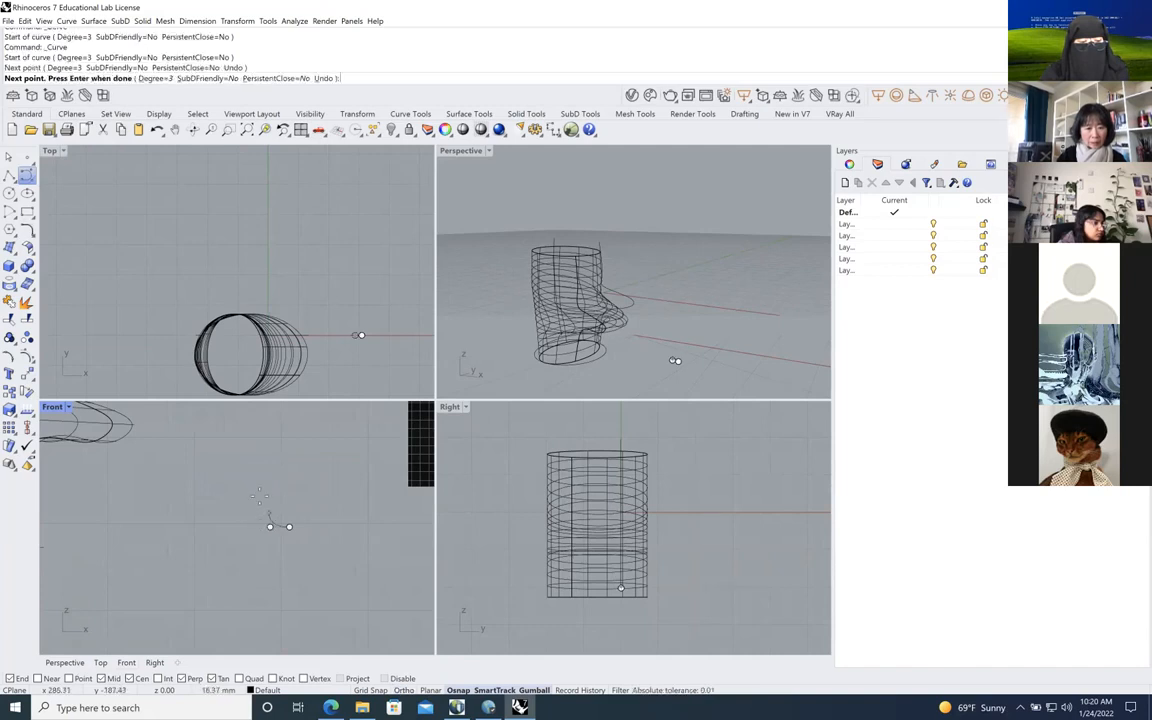
pyautogui.click(264, 505)
pyautogui.click(253, 510)
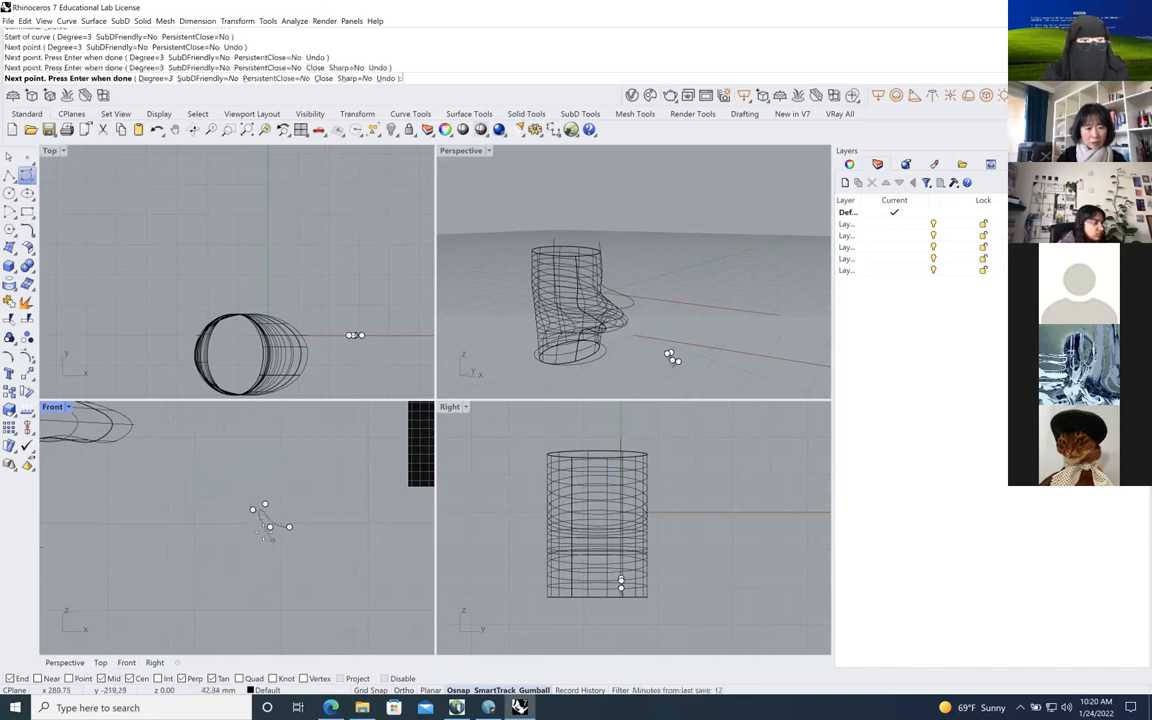
pyautogui.click(268, 535)
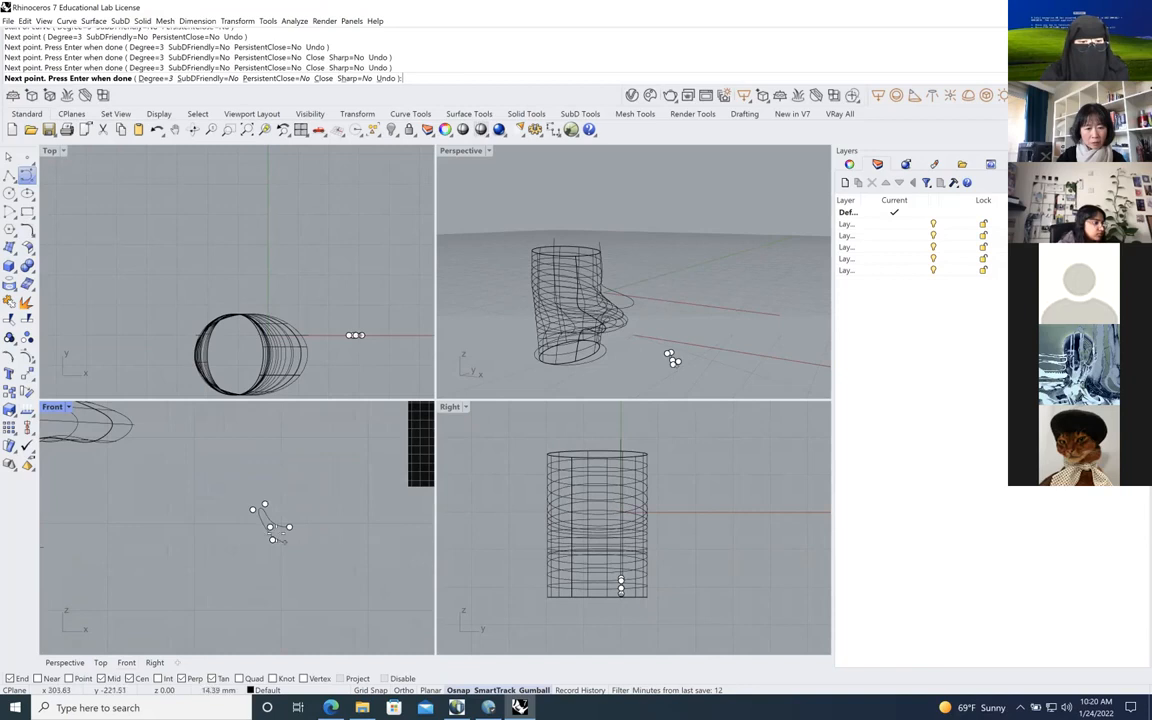
pyautogui.click(283, 541)
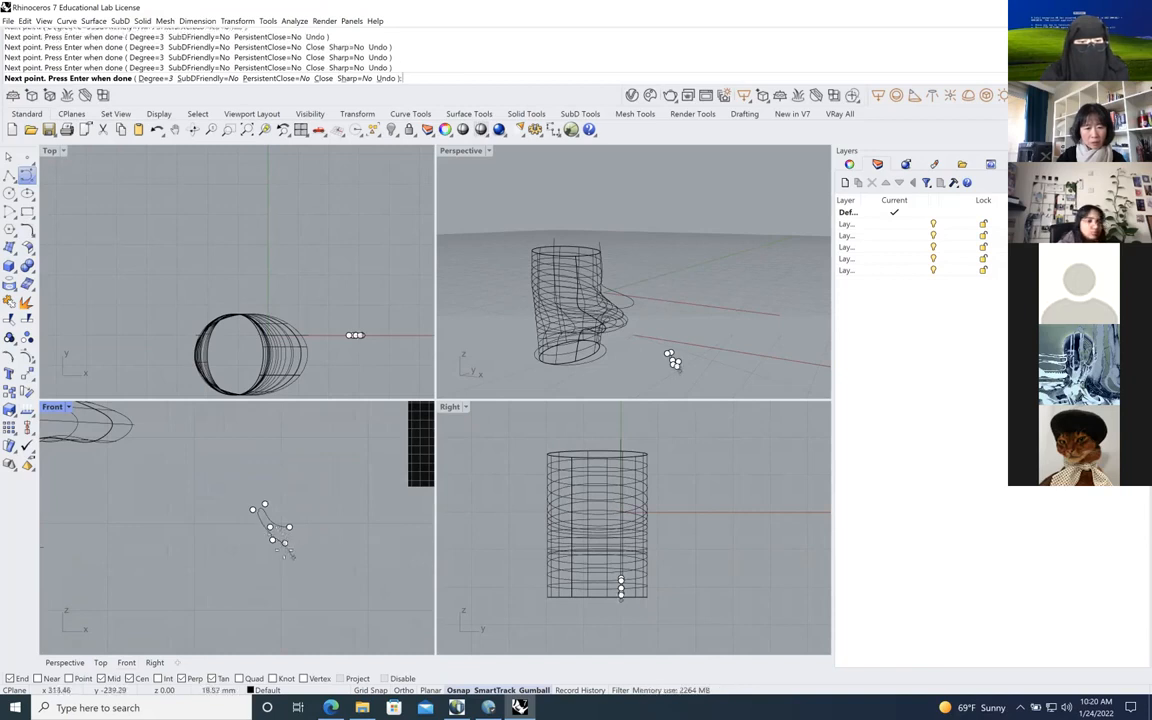
pyautogui.click(289, 557)
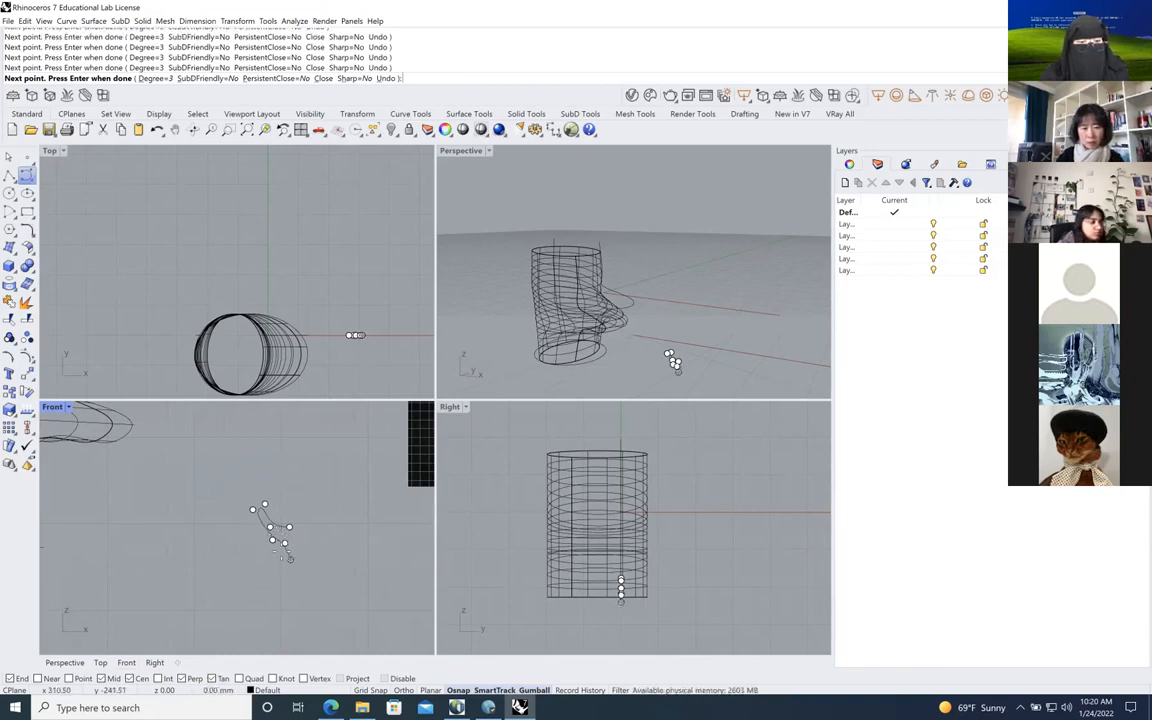
pyautogui.press('Return')
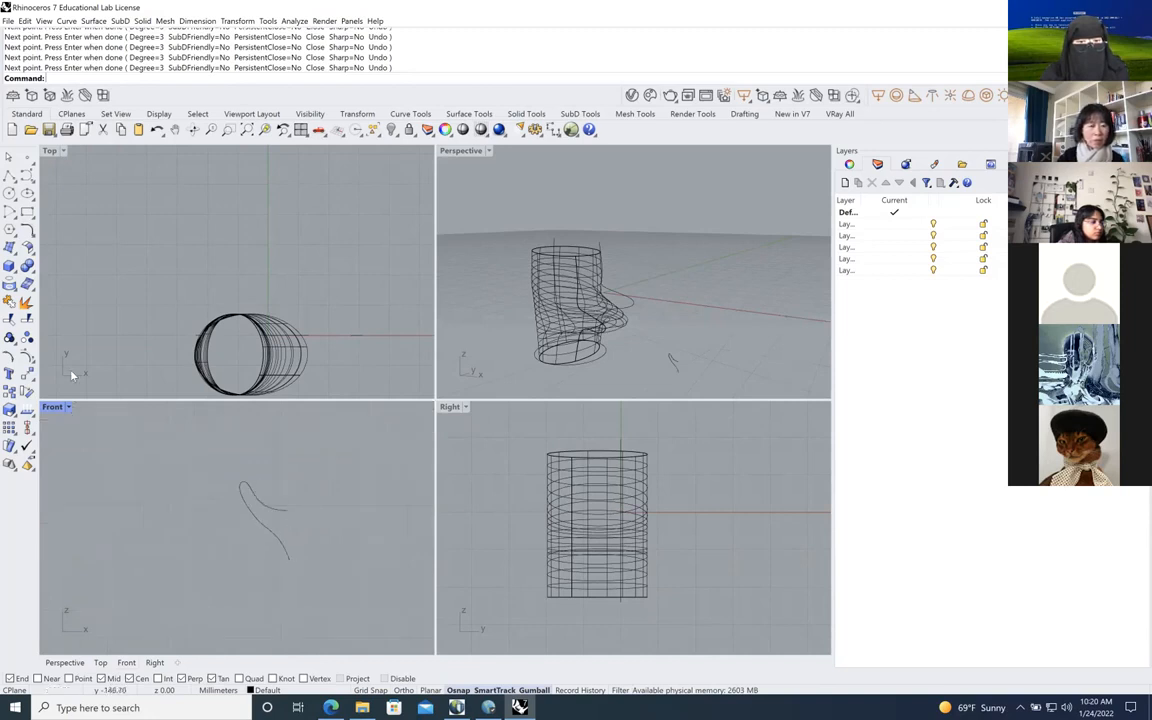
# Draw a vertical line about 46 mm long upward from the upper right end of the hooked curve
pyautogui.click(9, 176)
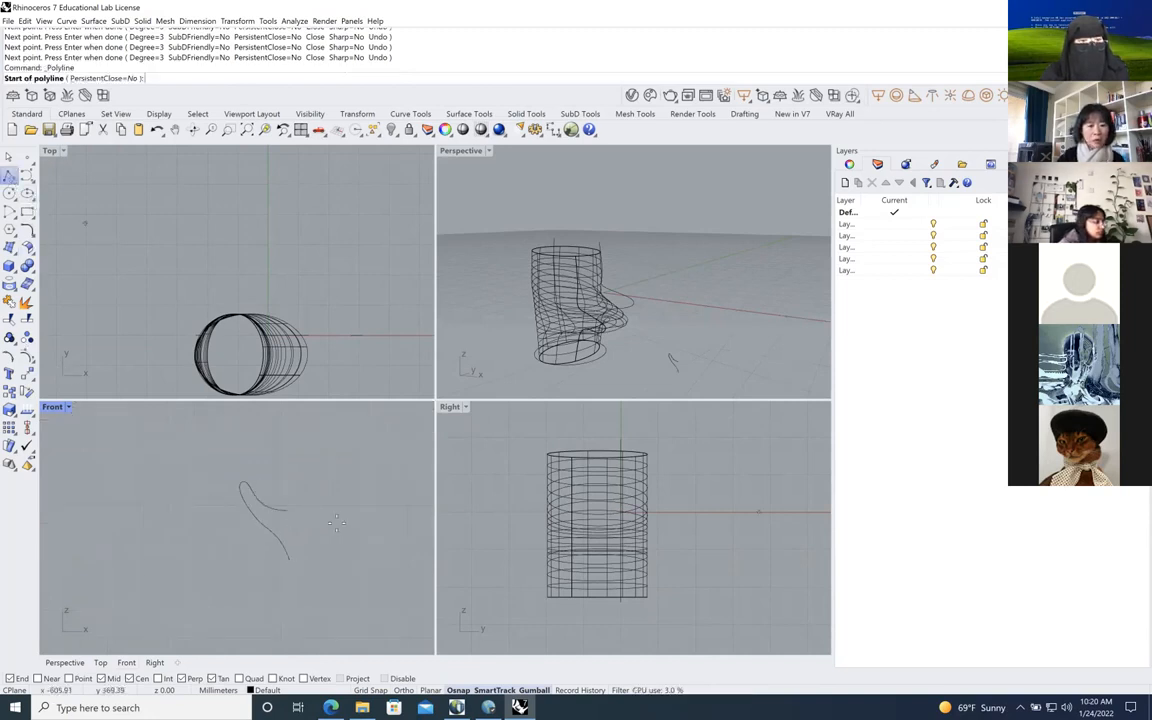
pyautogui.click(287, 510)
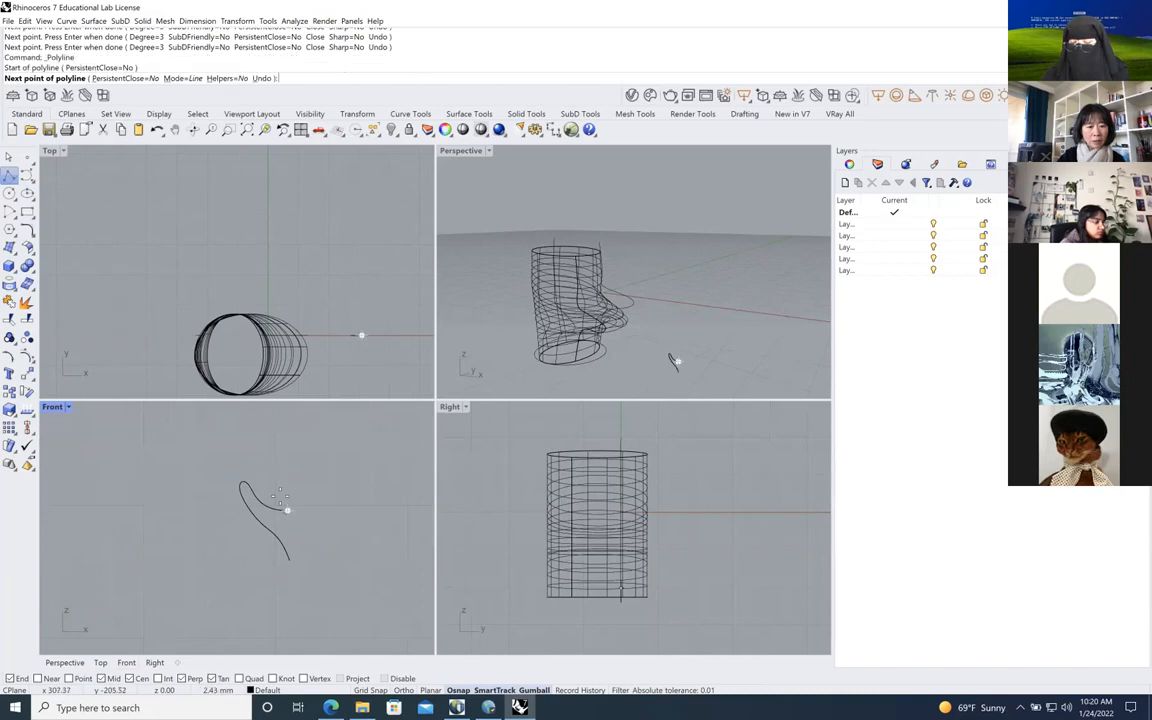
pyautogui.press('shift')
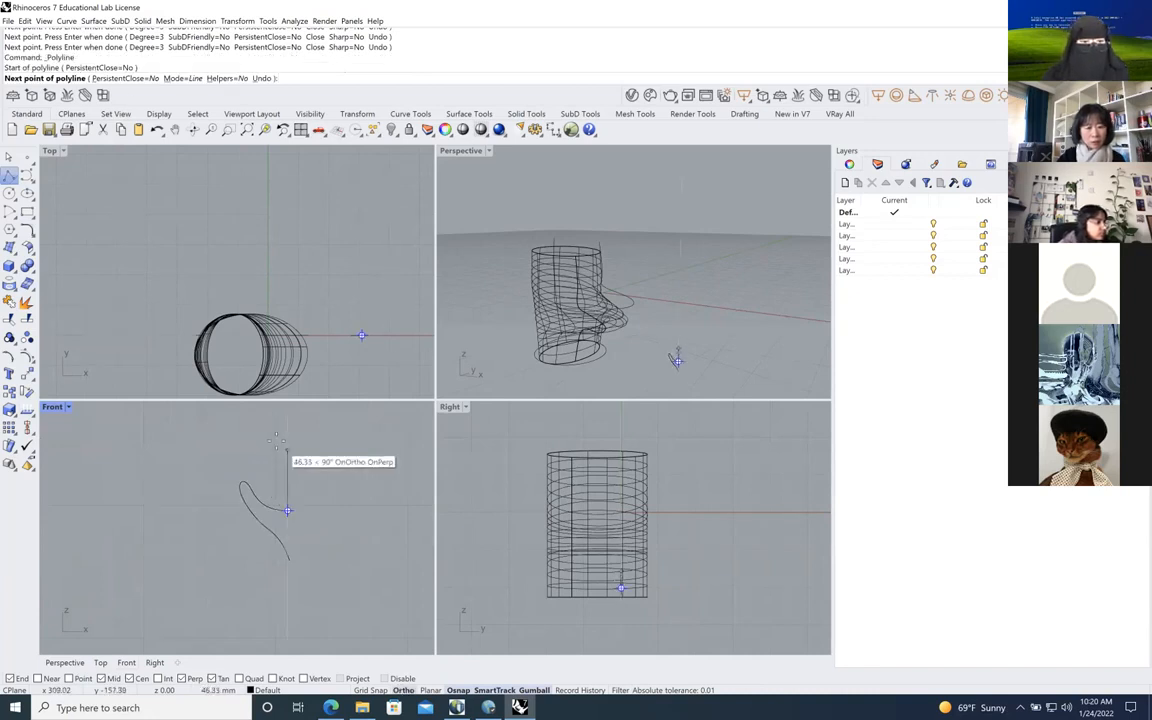
pyautogui.click(284, 450)
pyautogui.press('Return')
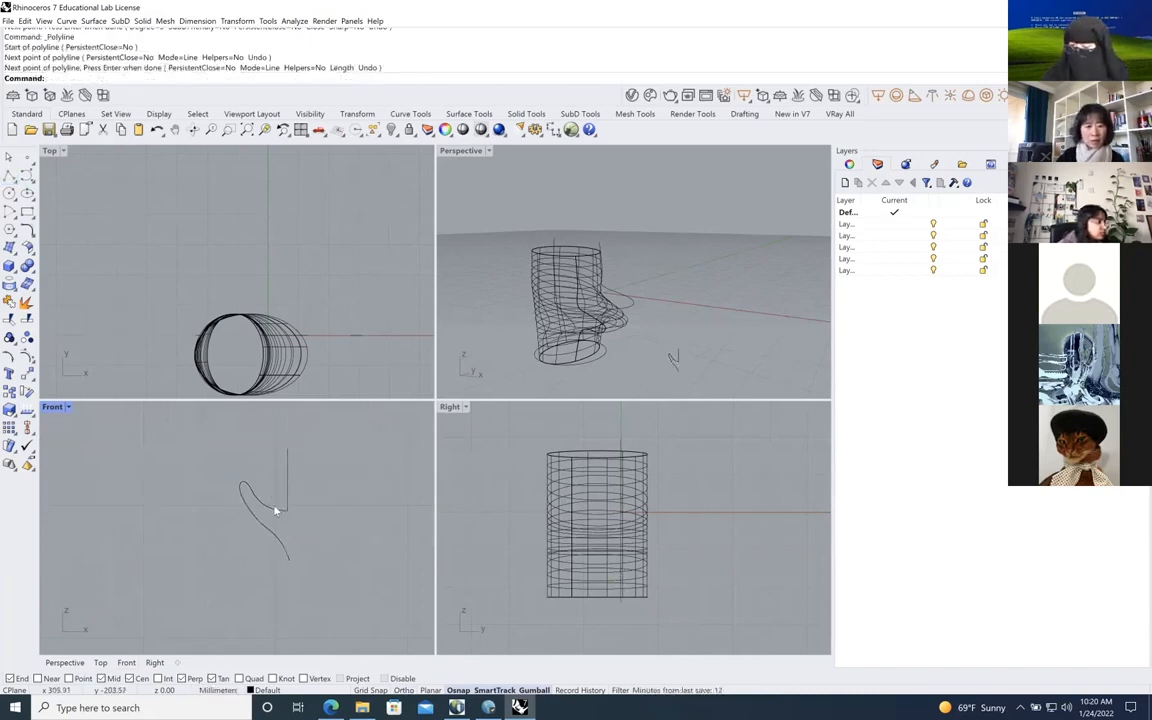
# Revolve the hooked curve around the vertical line from a start angle of 0 through 360 degrees
pyautogui.click(275, 508)
pyautogui.click(328, 562)
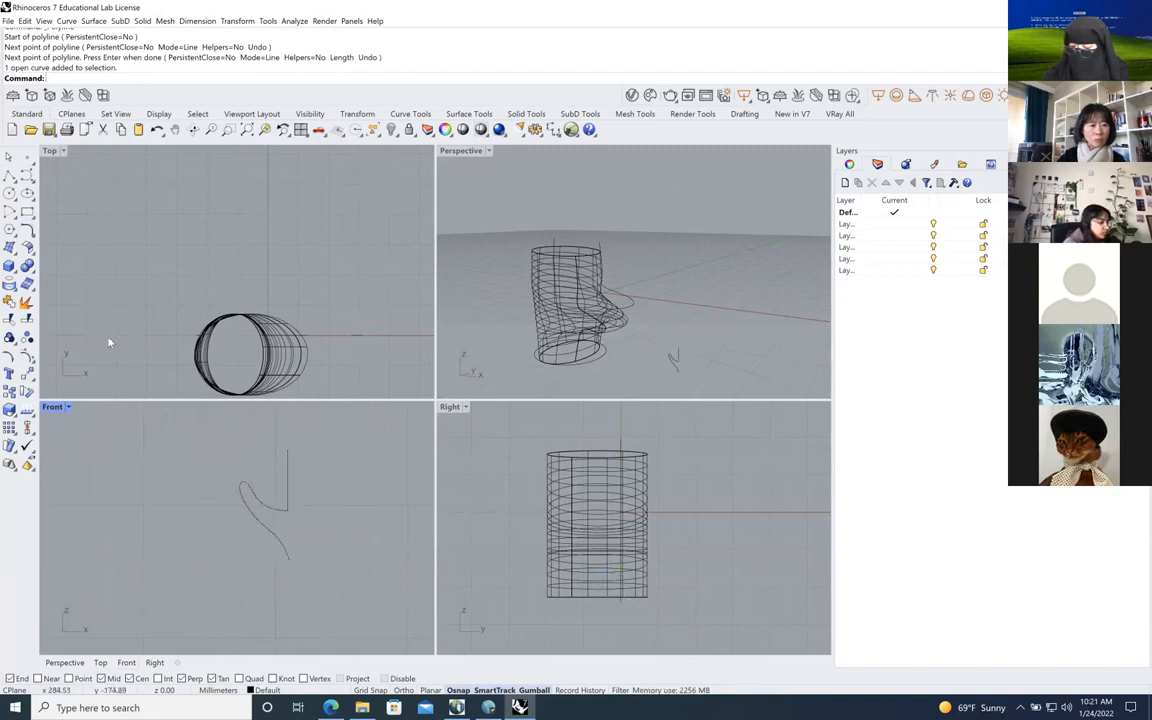
pyautogui.click(28, 250)
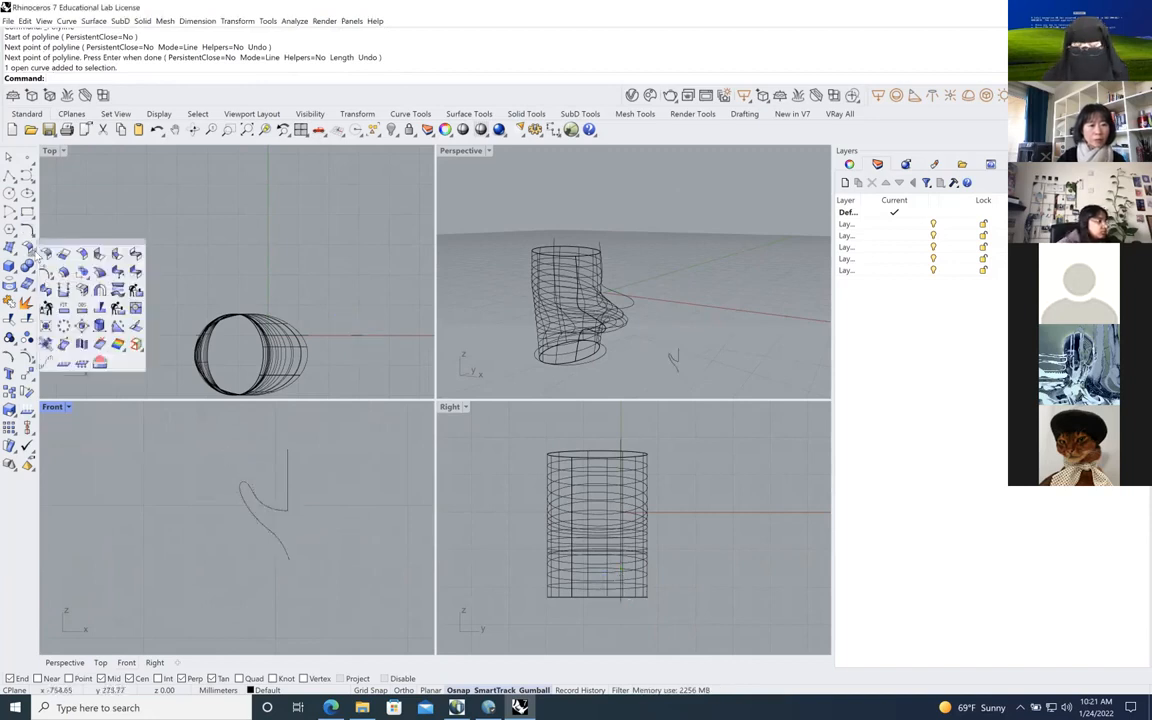
pyautogui.click(10, 247)
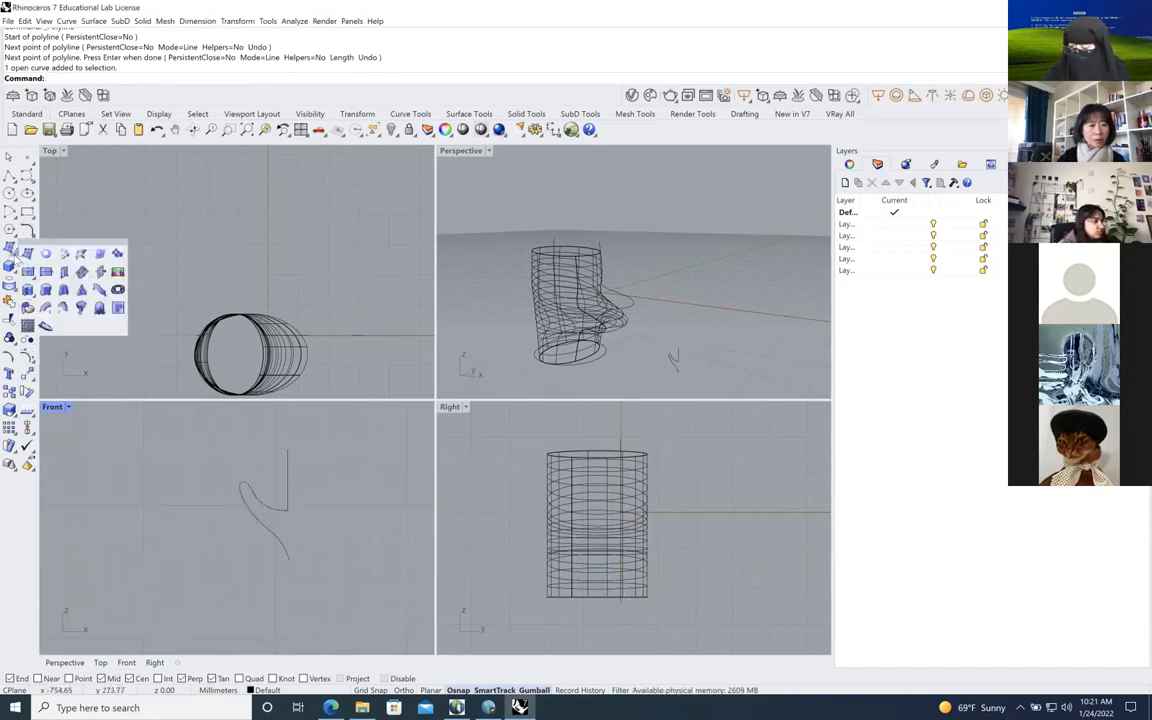
pyautogui.click(62, 309)
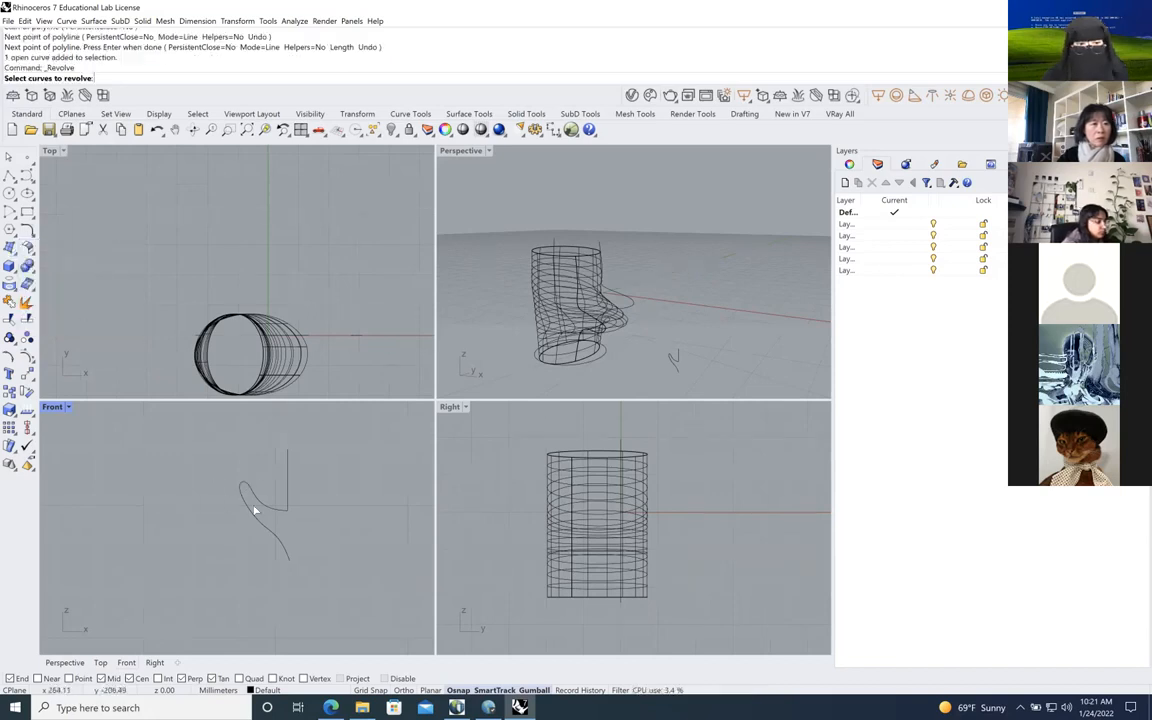
pyautogui.click(262, 507)
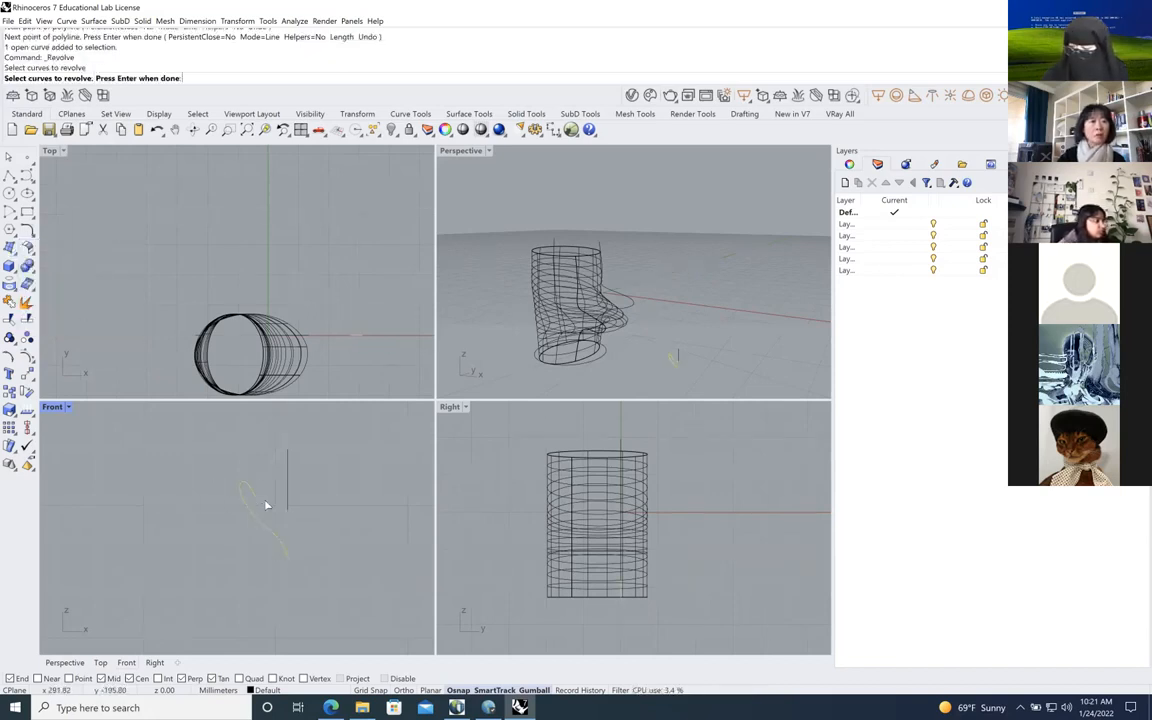
pyautogui.press('Return')
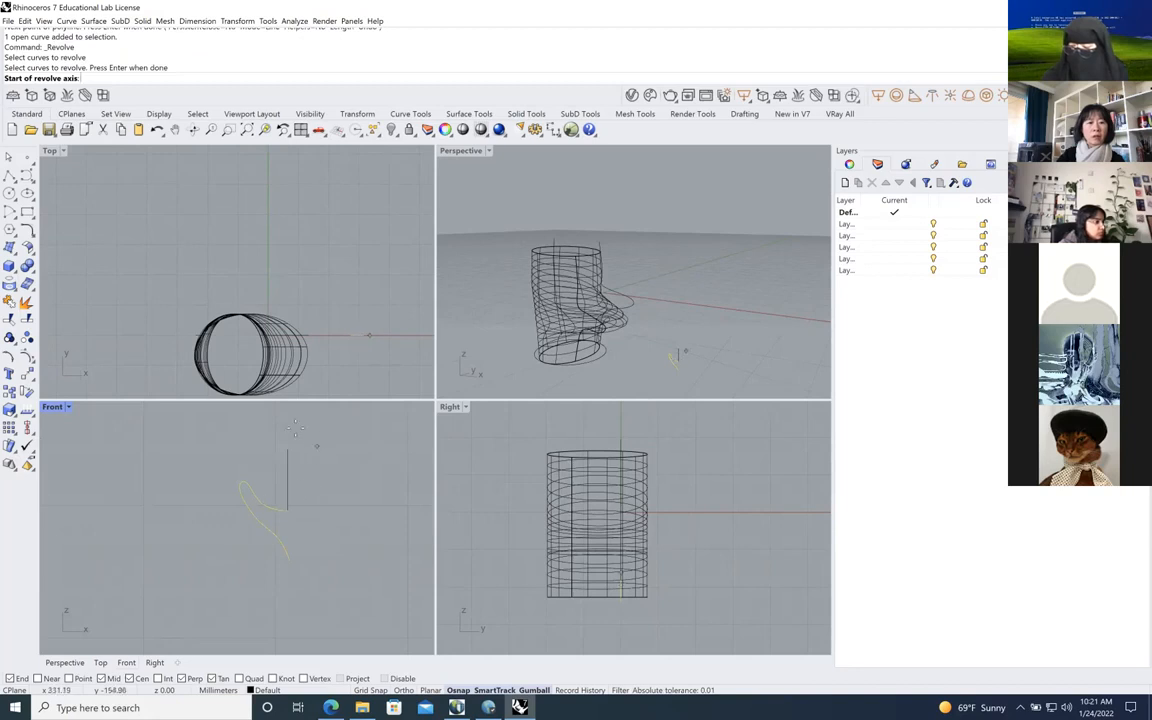
pyautogui.click(287, 450)
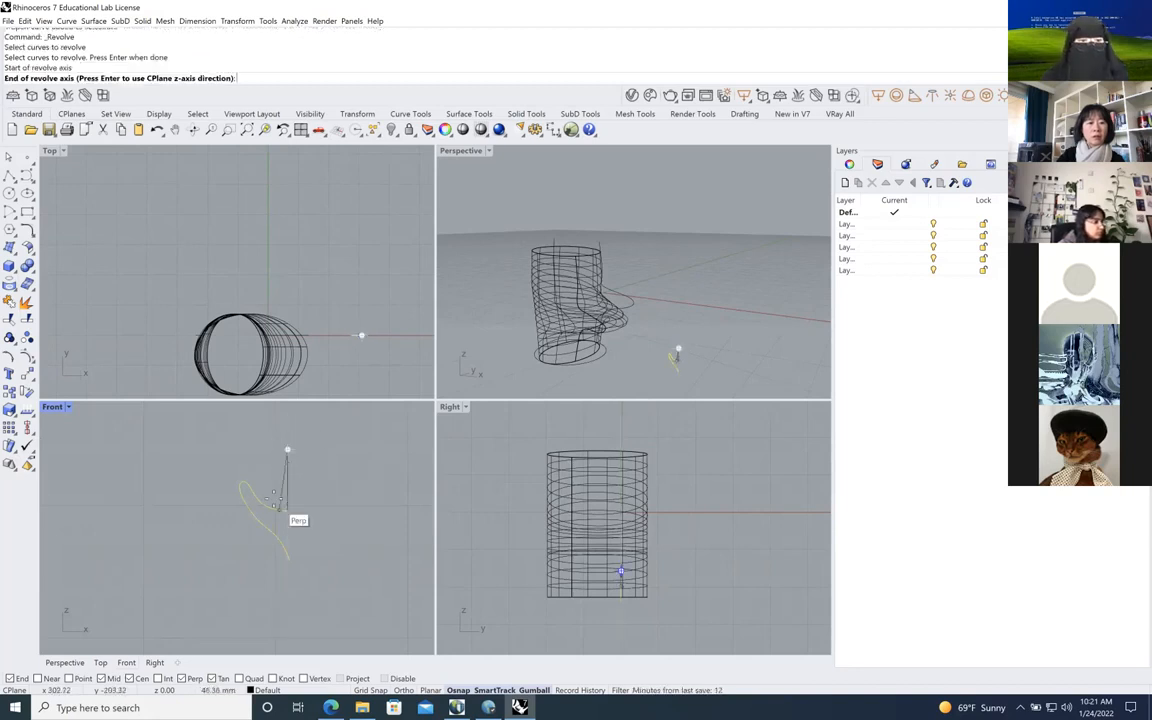
pyautogui.click(287, 509)
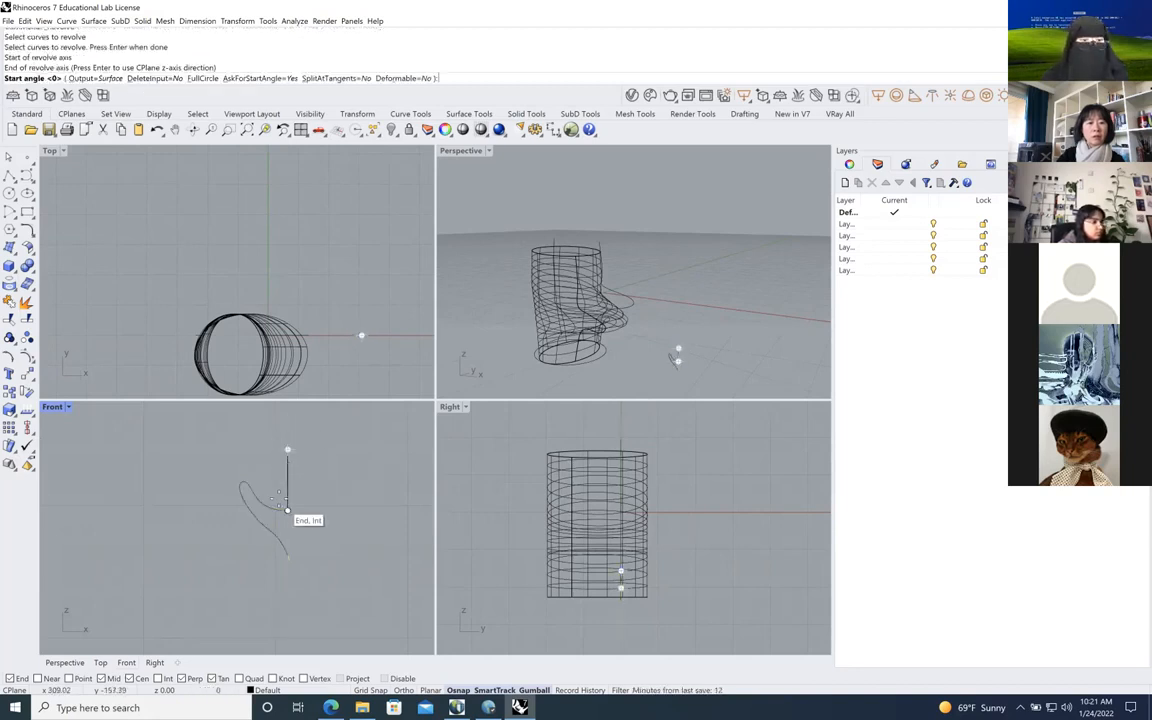
pyautogui.press('Return')
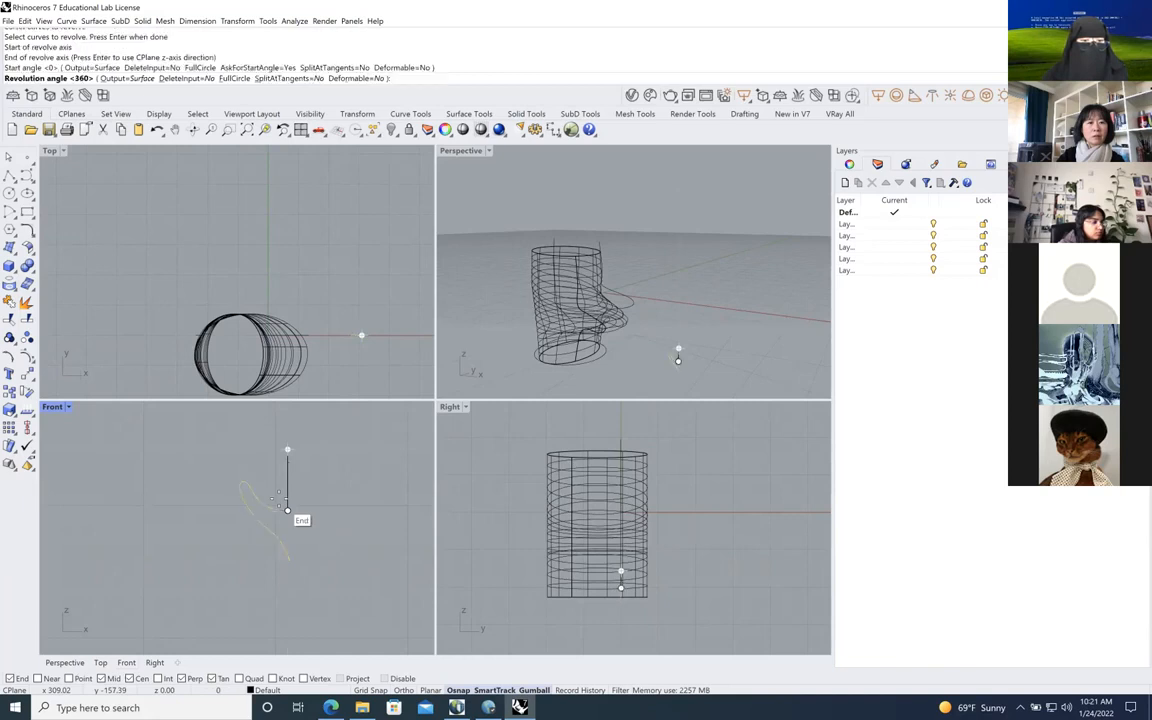
pyautogui.press('Return')
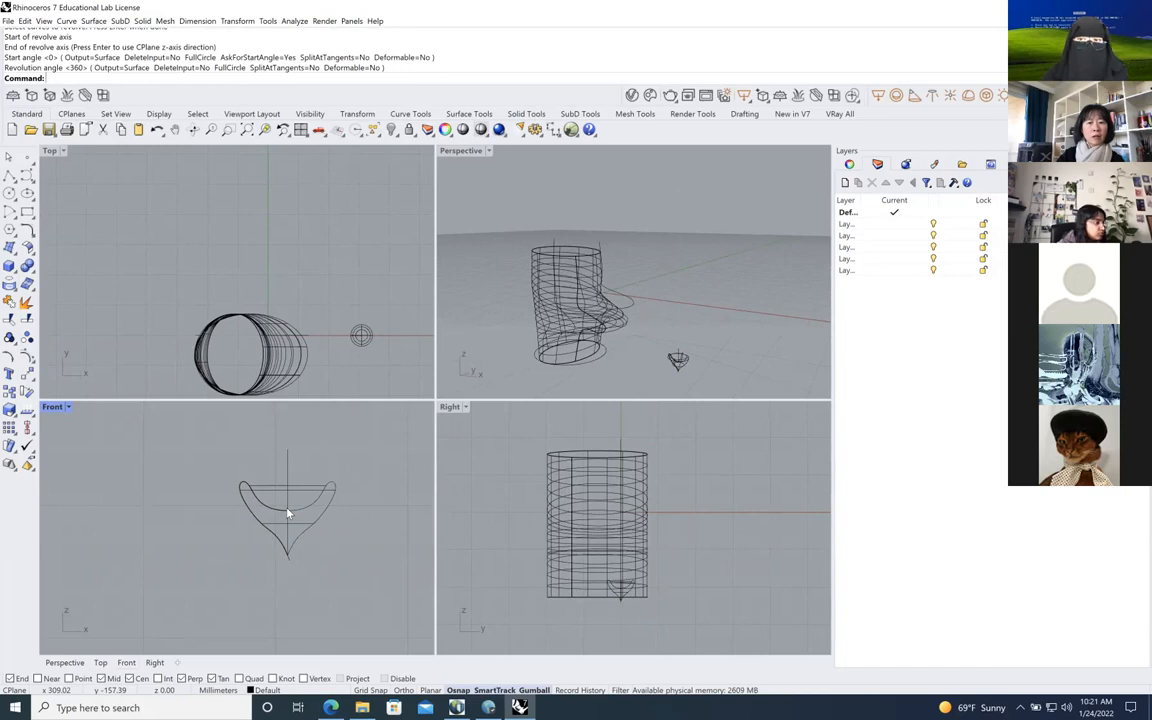
pyautogui.press('Return')
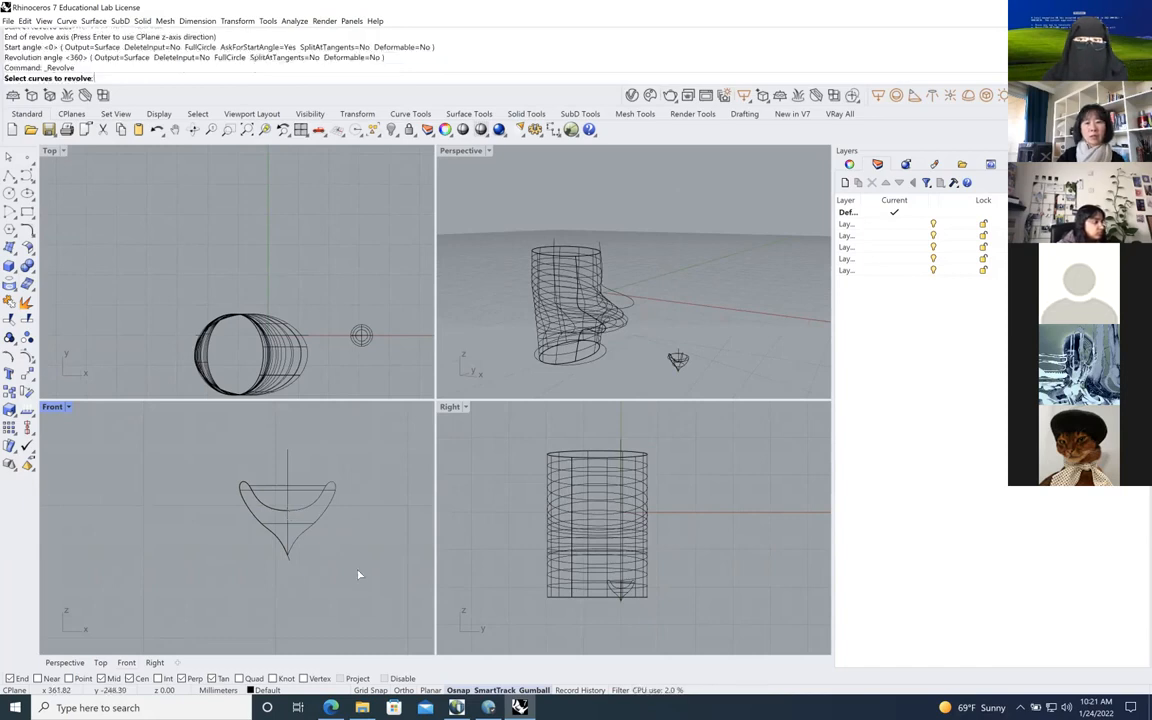
# Set the Perspective viewport to Shaded display to view the revolved bowl as a surface
pyautogui.scroll(10, 675, 370)
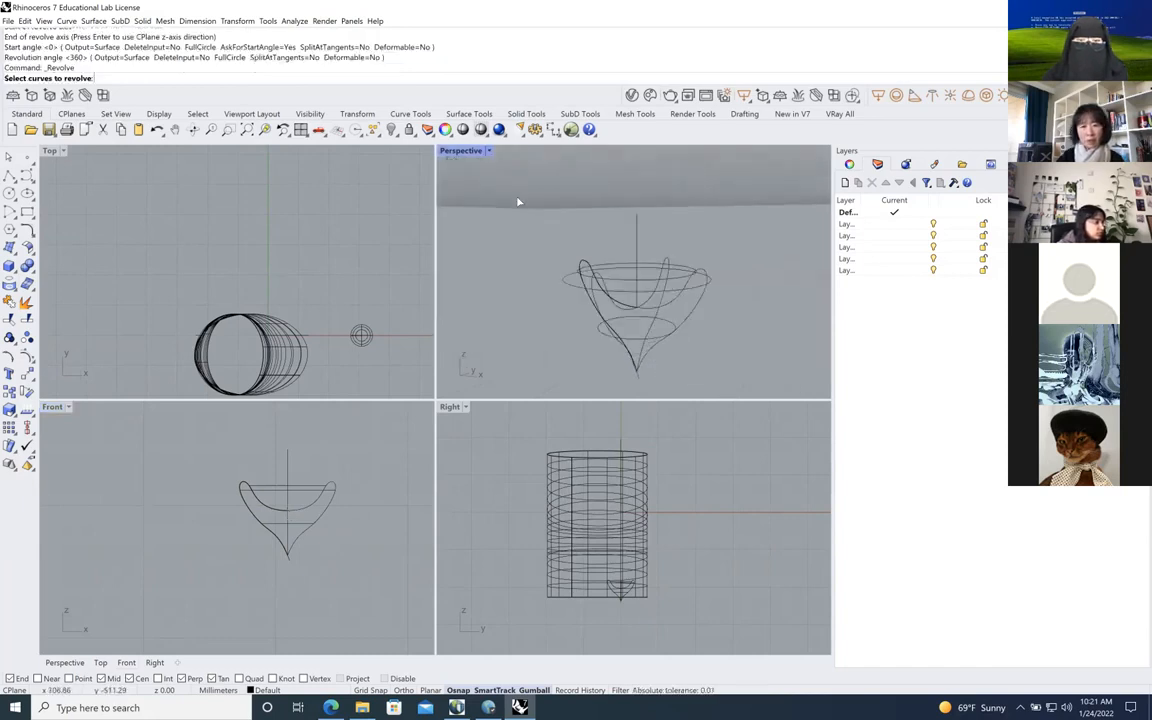
pyautogui.click(488, 150)
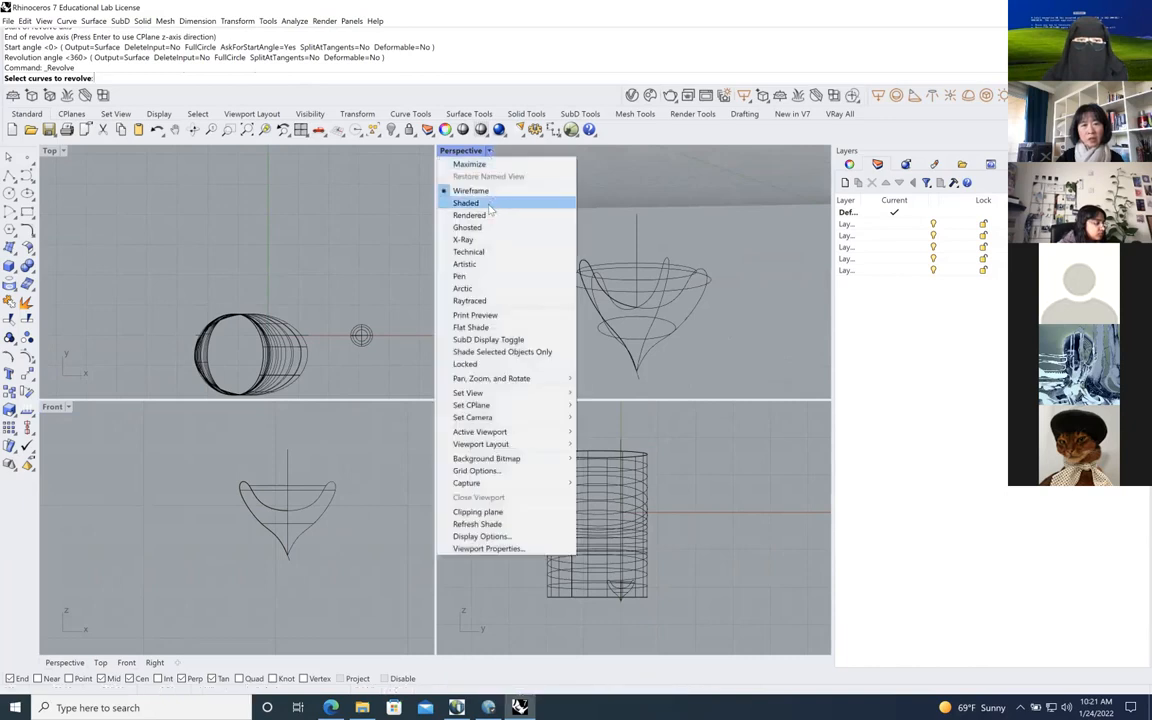
pyautogui.click(488, 203)
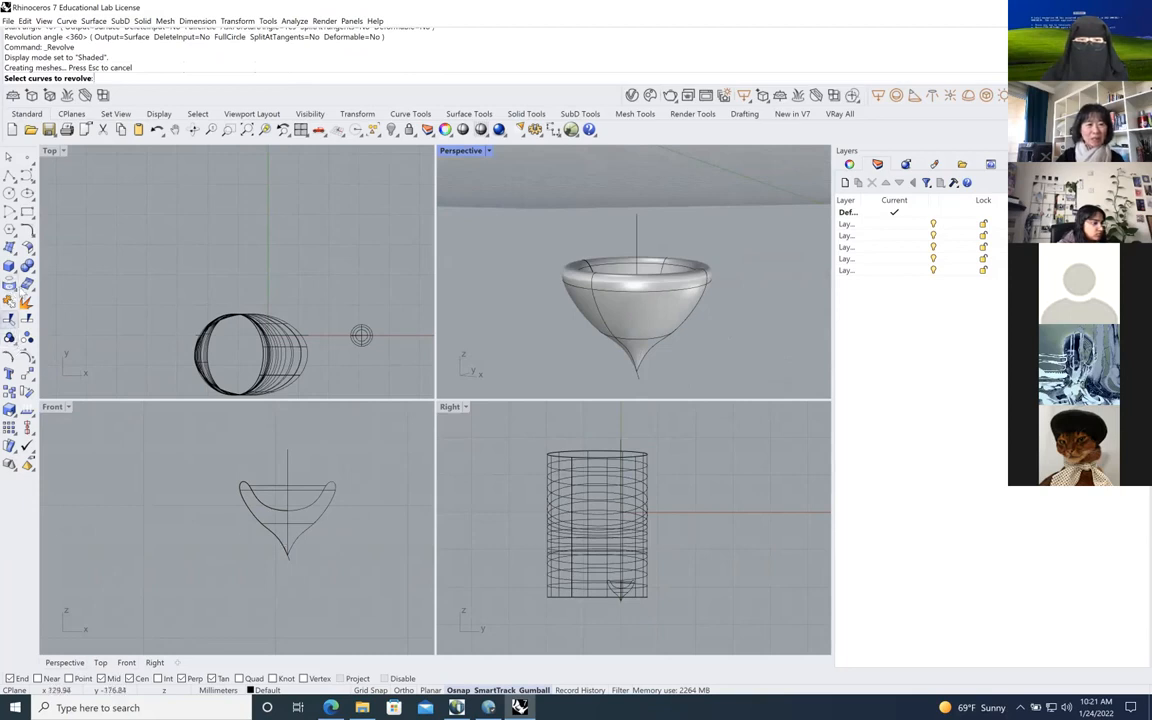
# Draw a horizontal line in the Front viewport across the narrow lower part of the revolved bowl, extending past both sides
pyautogui.click(9, 173)
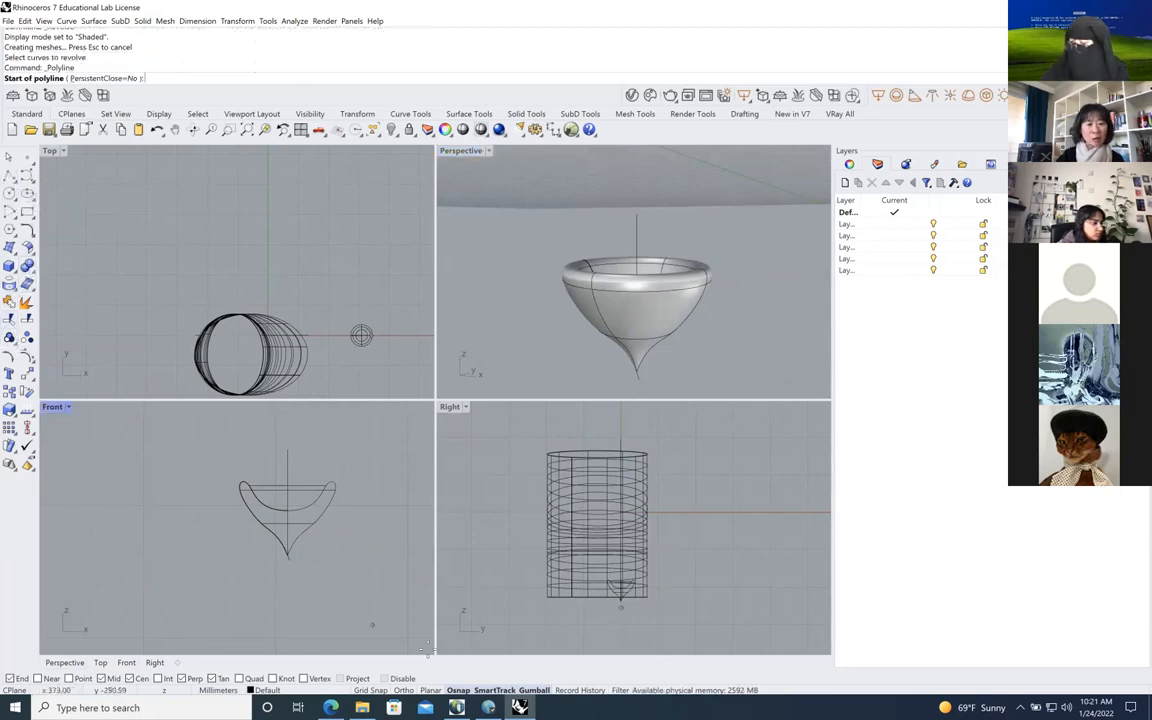
pyautogui.click(231, 539)
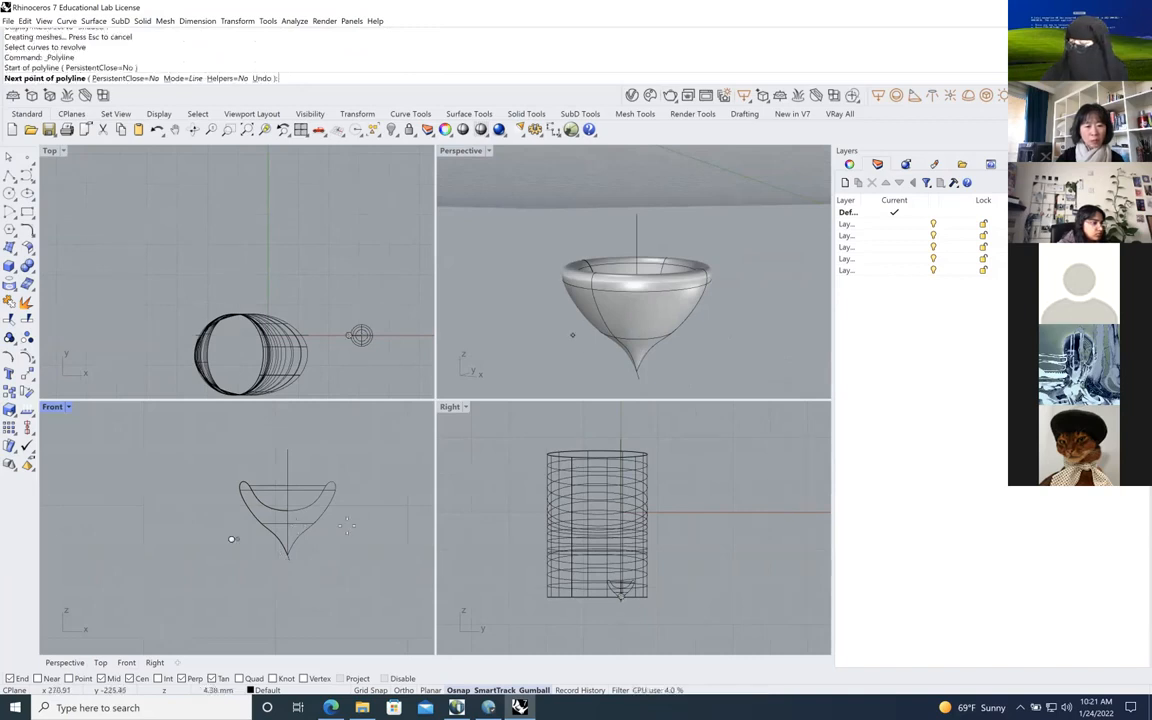
pyautogui.click(359, 539)
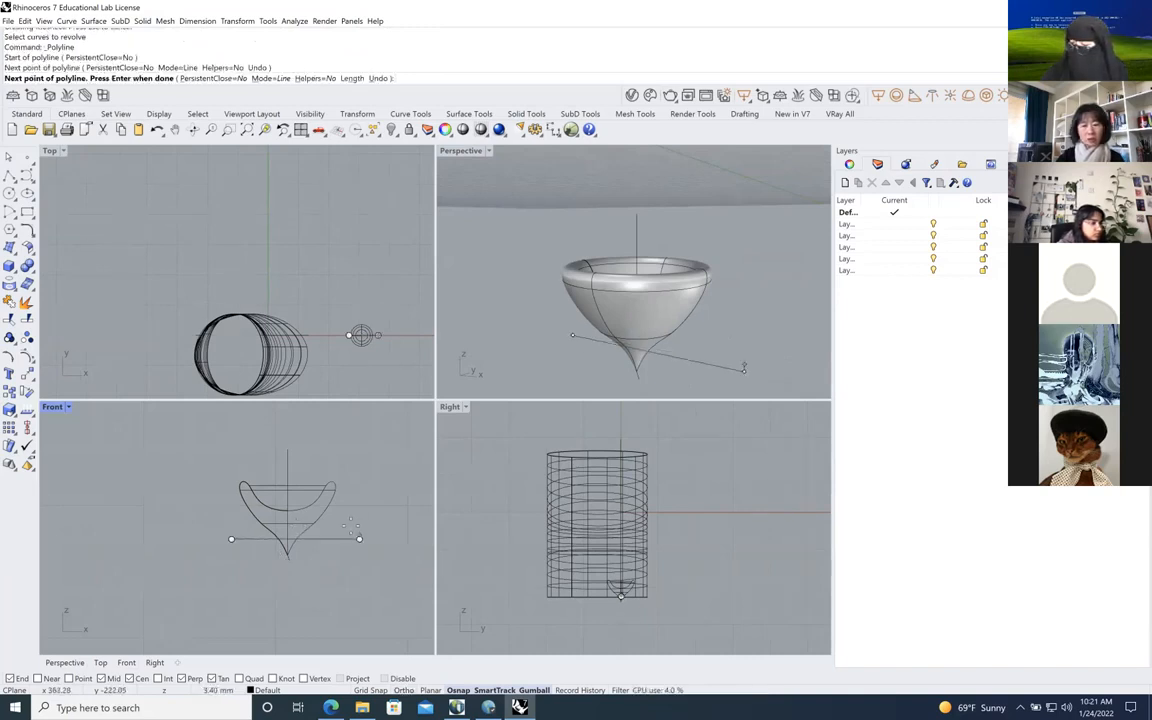
pyautogui.press('Return')
# Trim the pointed tip off the revolved bowl below the horizontal line, using the line as the cutting object
pyautogui.scroll(3, 310, 560)
pyautogui.click(322, 521)
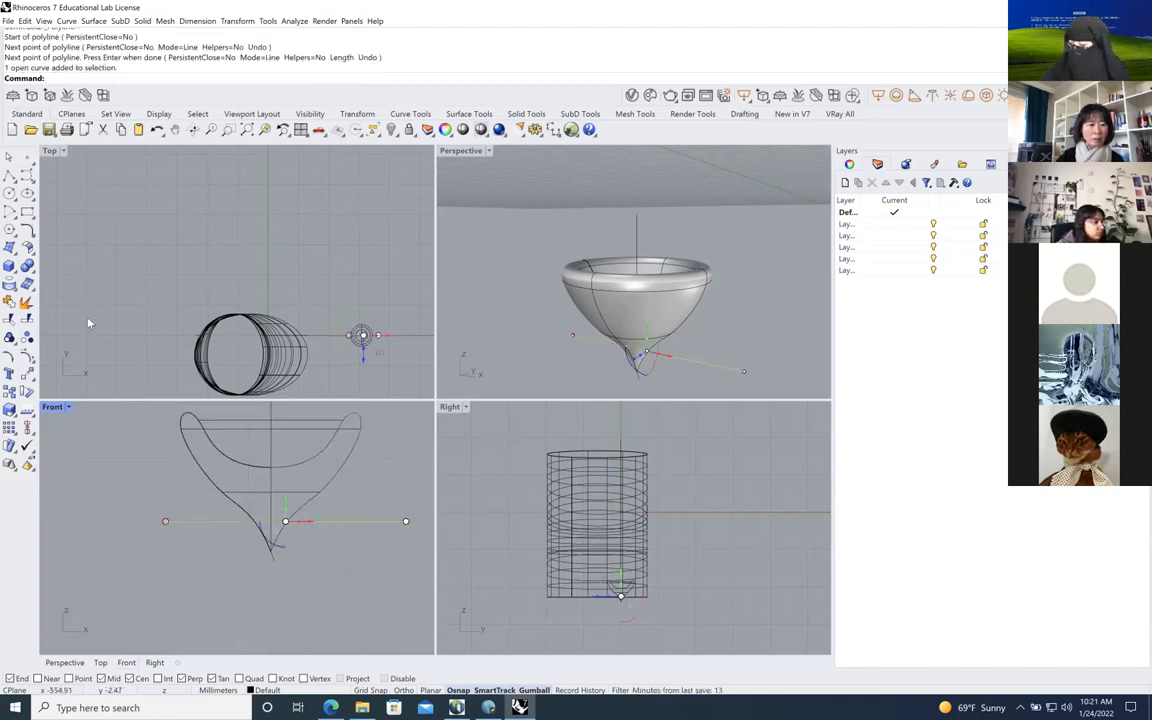
pyautogui.click(9, 285)
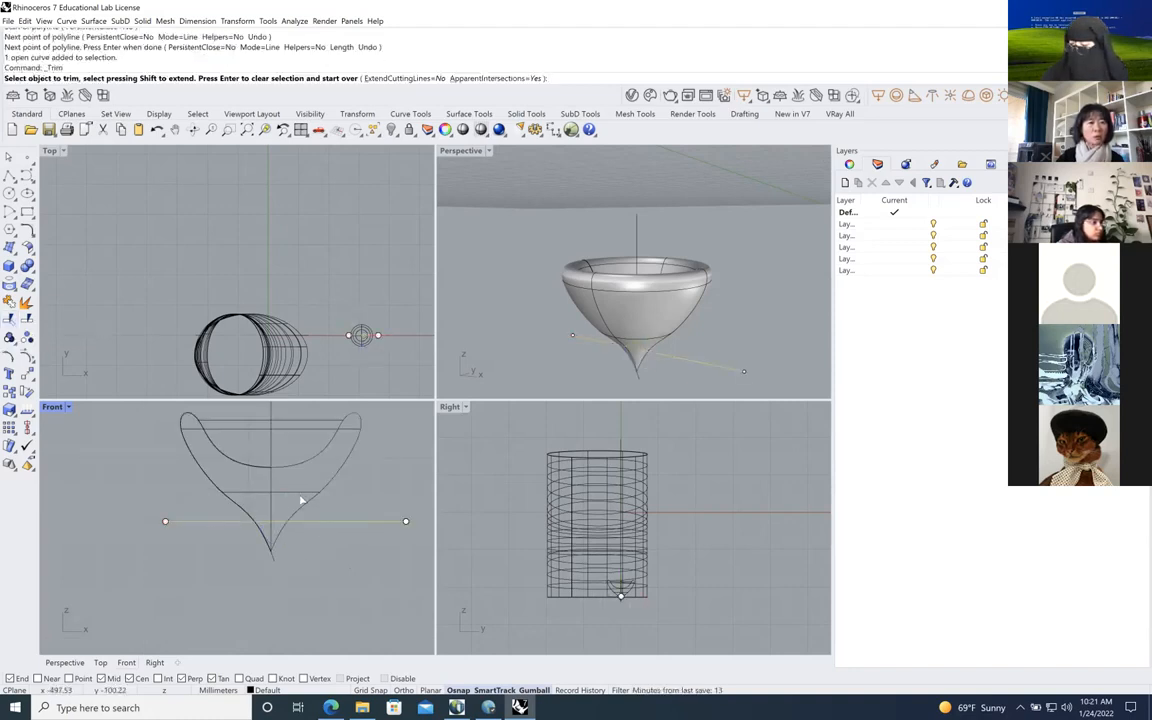
pyautogui.click(272, 546)
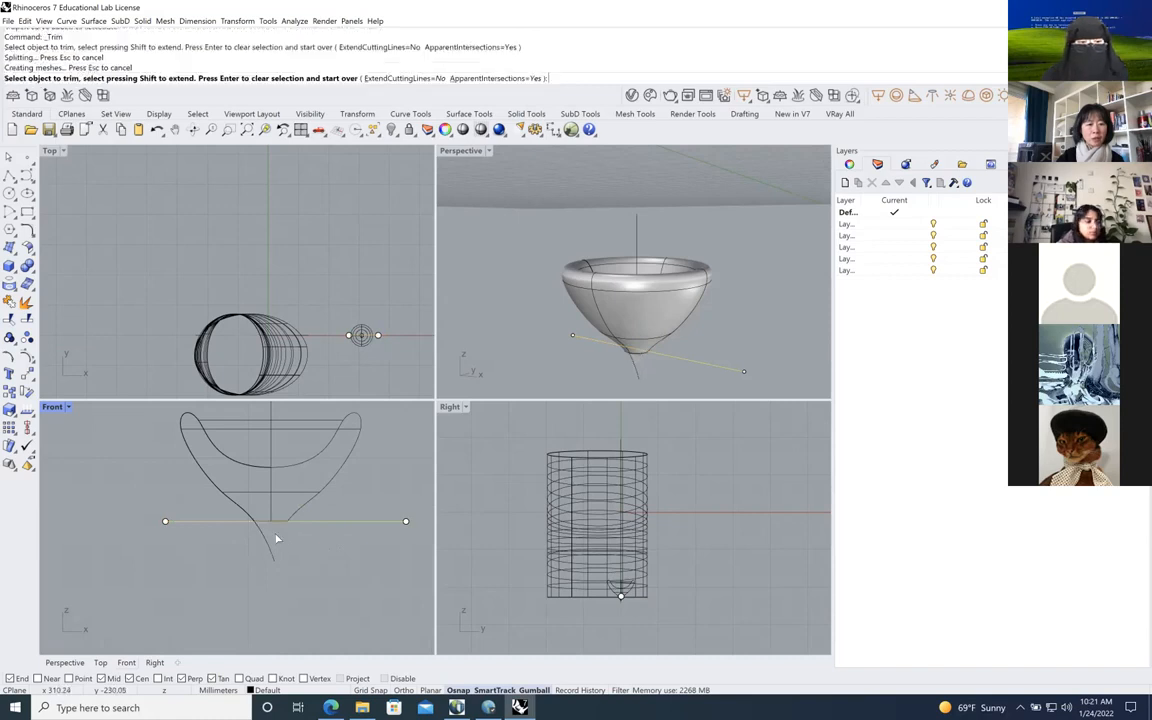
pyautogui.press('Return')
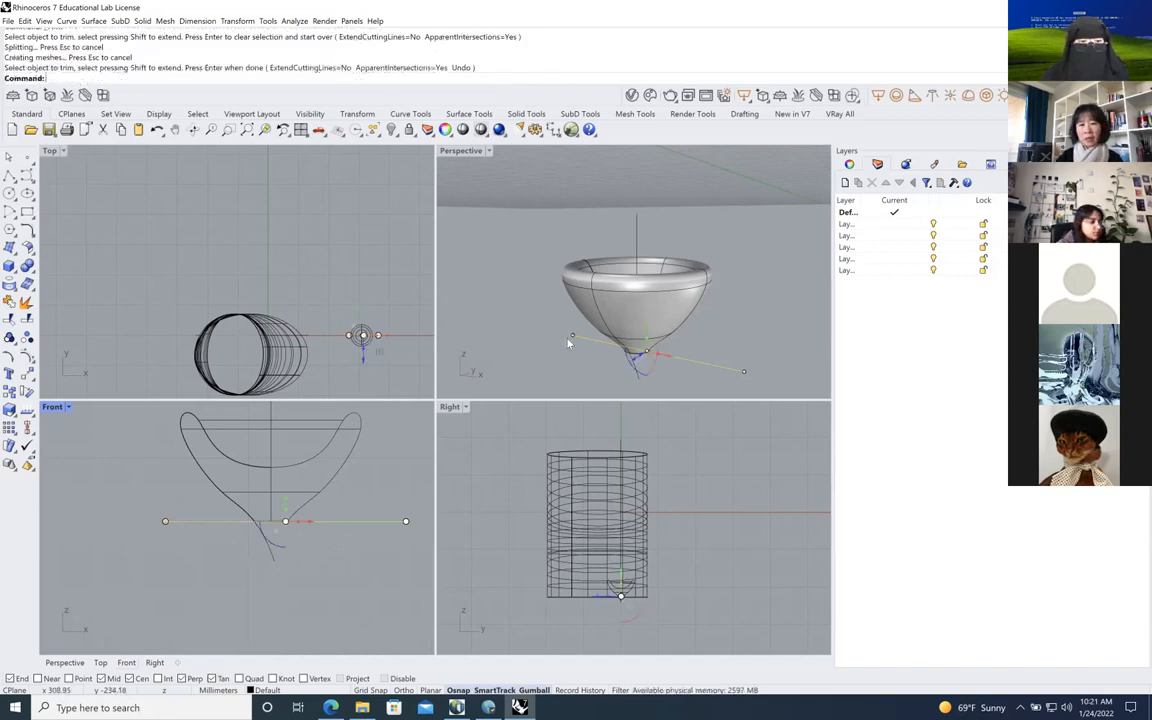
pyautogui.click(746, 337)
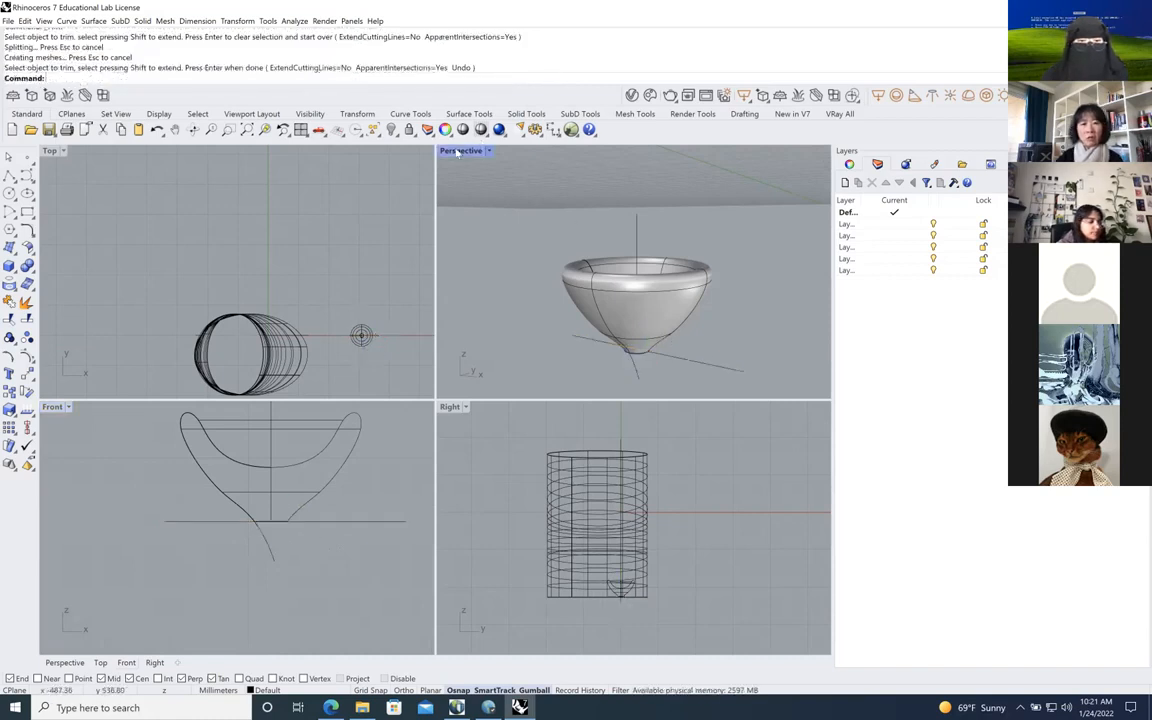
# Examine the trimmed bowl from a lower angle and compare its size and location with the head
pyautogui.click(193, 130)
pyautogui.moveTo(560, 305); pyautogui.dragTo(658, 362)
pyautogui.press('Return')
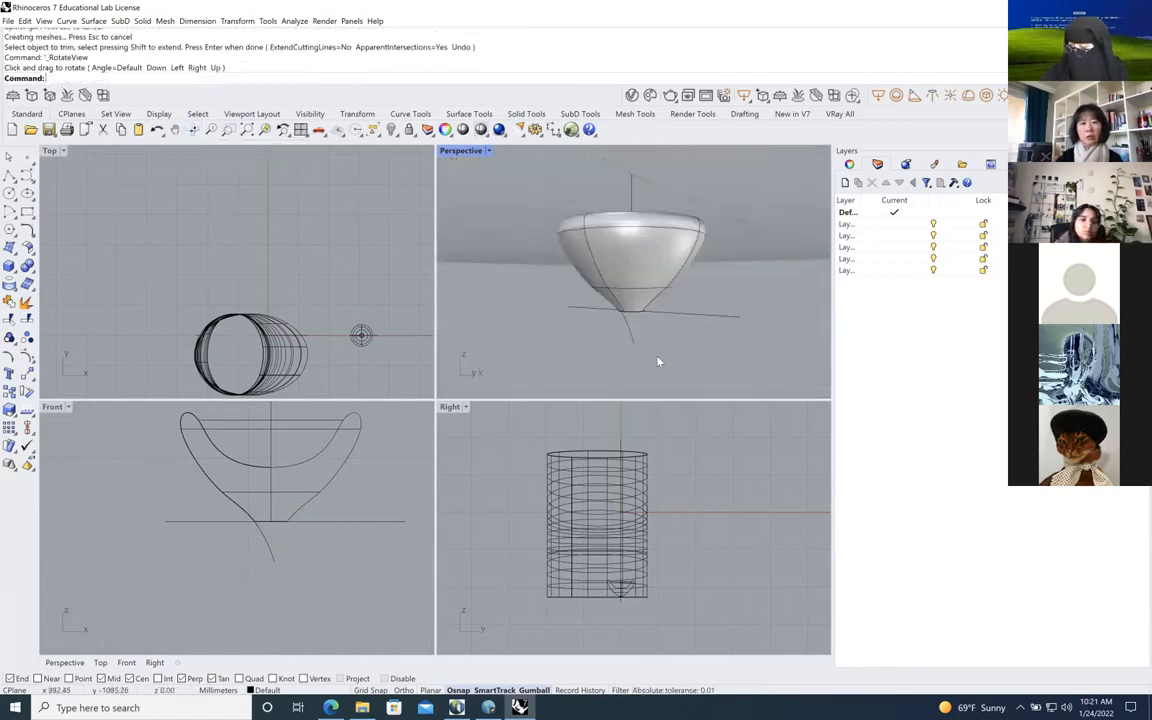
pyautogui.scroll(5, 542, 351)
pyautogui.scroll(-15, 542, 351)
pyautogui.scroll(-5, 553, 348)
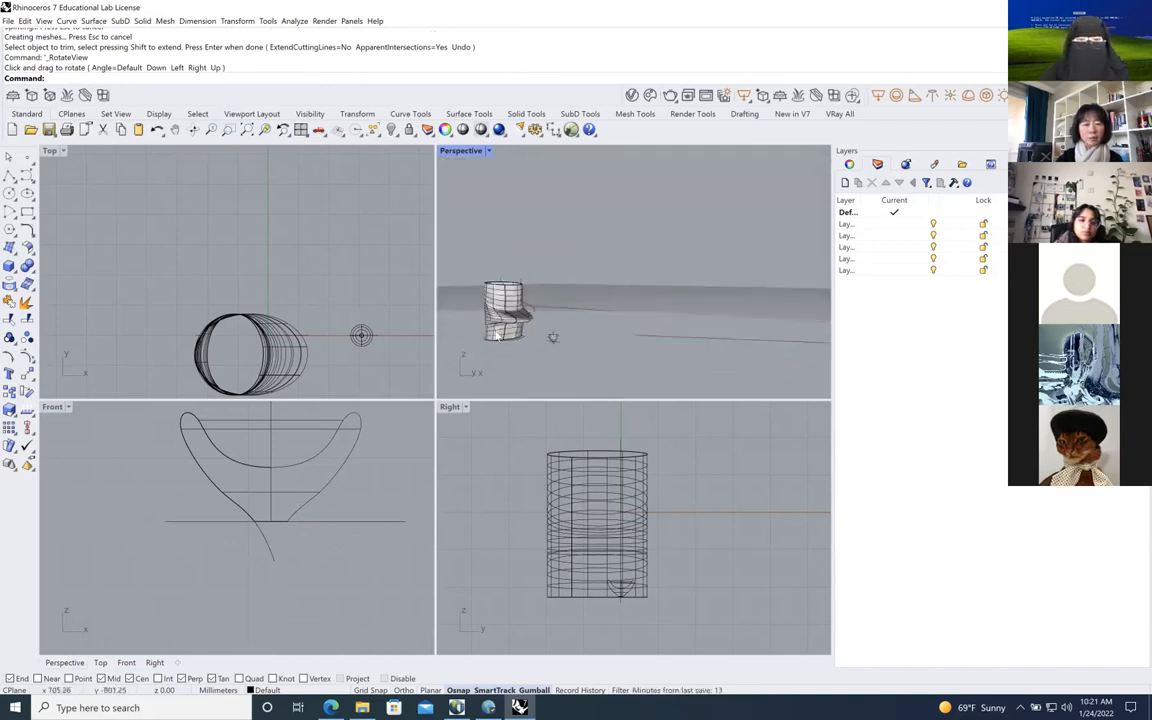
pyautogui.scroll(3, 497, 336)
pyautogui.scroll(-3, 280, 350)
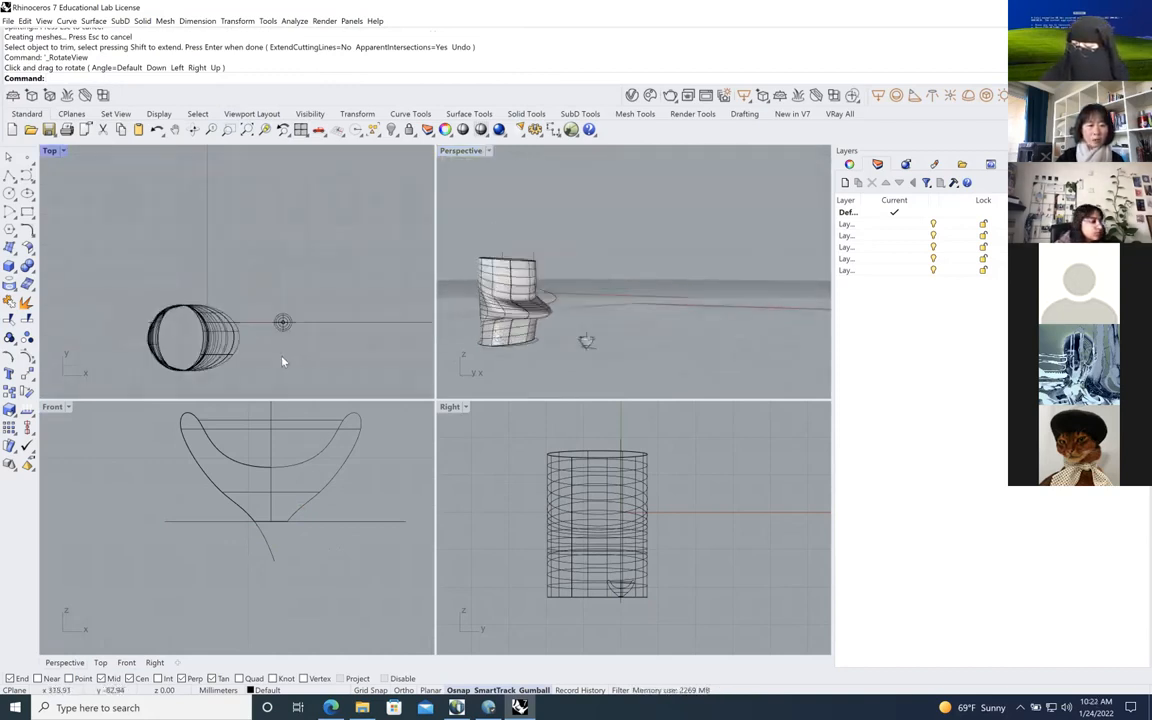
# Move the trimmed bowl together with its construction curves to the side of the head in the Top viewport
pyautogui.click(285, 323)
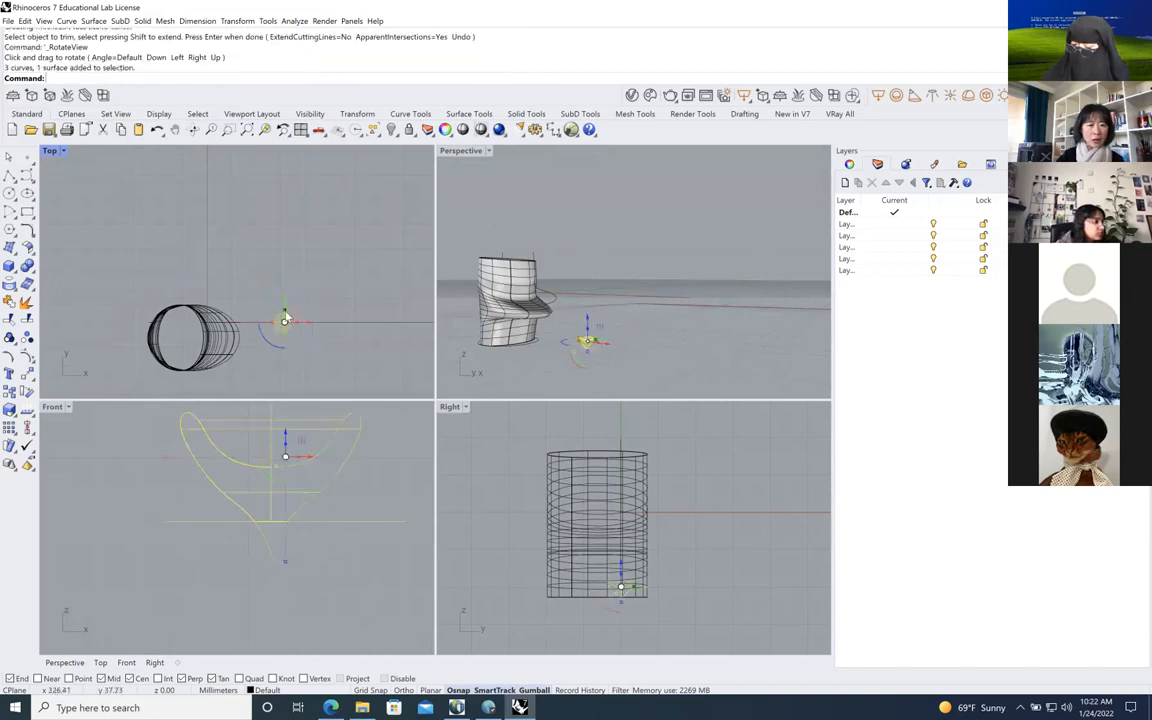
pyautogui.moveTo(285, 303); pyautogui.dragTo(281, 389)
pyautogui.scroll(-7, 331, 332)
pyautogui.moveTo(338, 348); pyautogui.dragTo(303, 352)
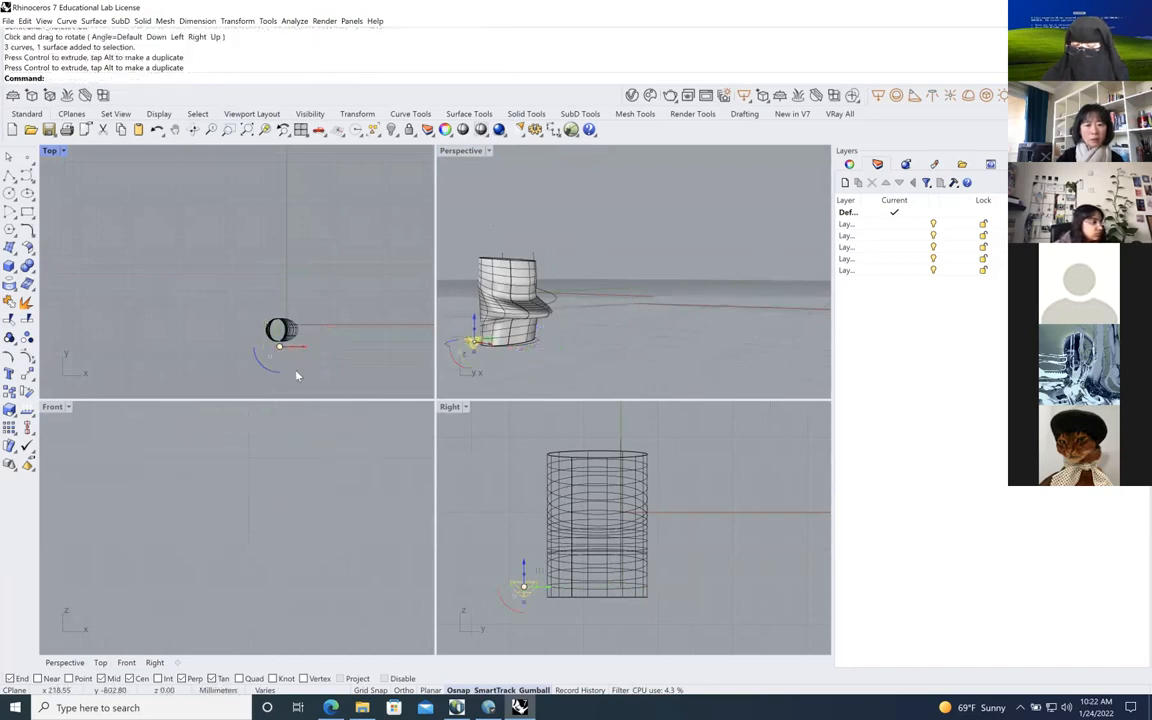
# Rotate the bowl group a quarter turn so it opens away from the head, and raise it to eye height
pyautogui.scroll(4, 533, 610)
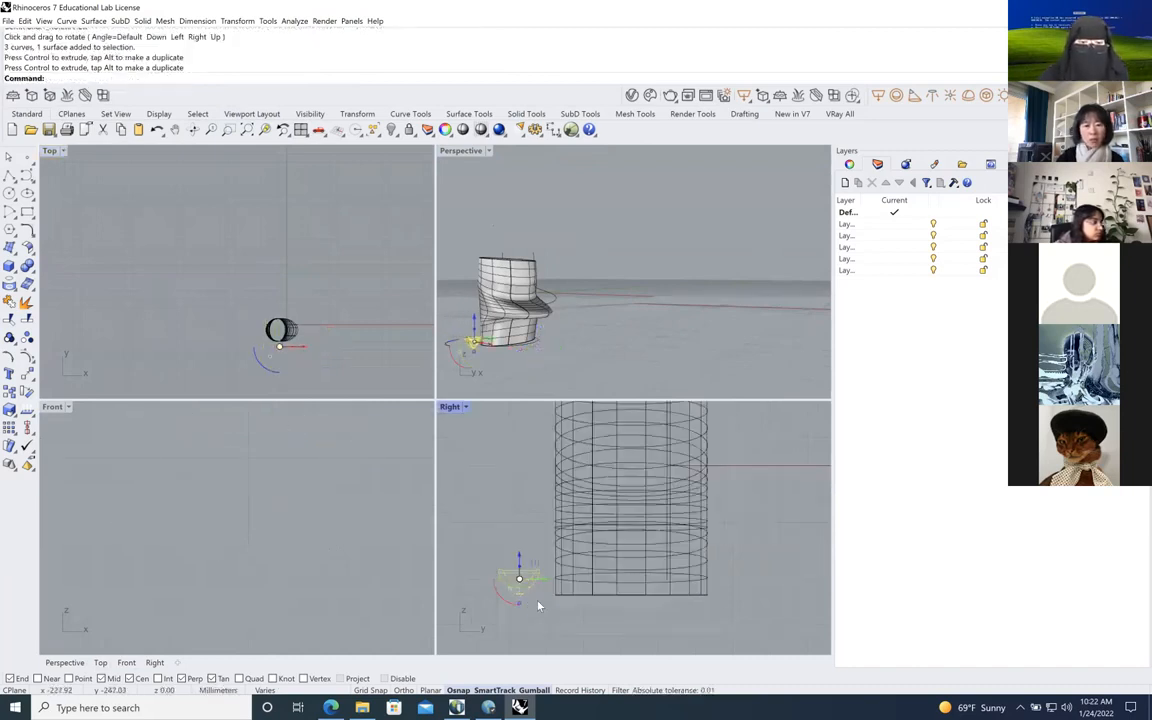
pyautogui.moveTo(519, 597)
pyautogui.mouseDown()
pyautogui.moveTo(548, 618)
pyautogui.moveTo(522, 580)
pyautogui.mouseUp()
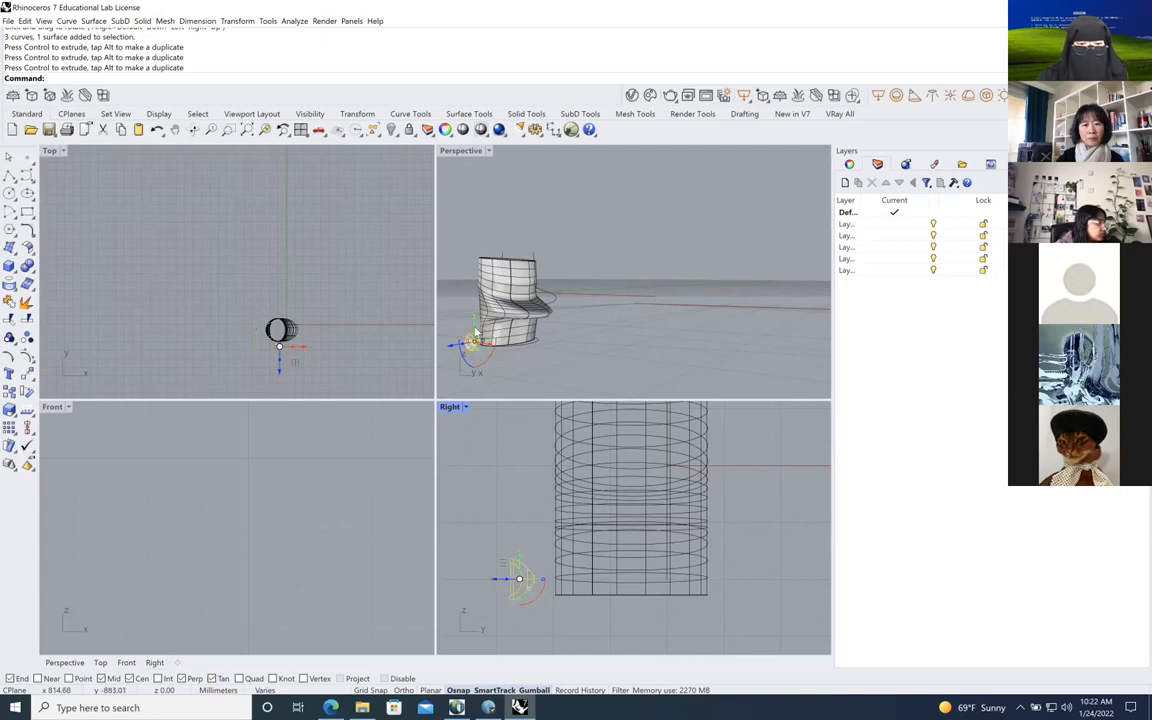
pyautogui.moveTo(477, 315); pyautogui.dragTo(485, 286)
# Move the bowl group slightly closer to the side of the head in the Top viewport and deselect it
pyautogui.scroll(5, 260, 330)
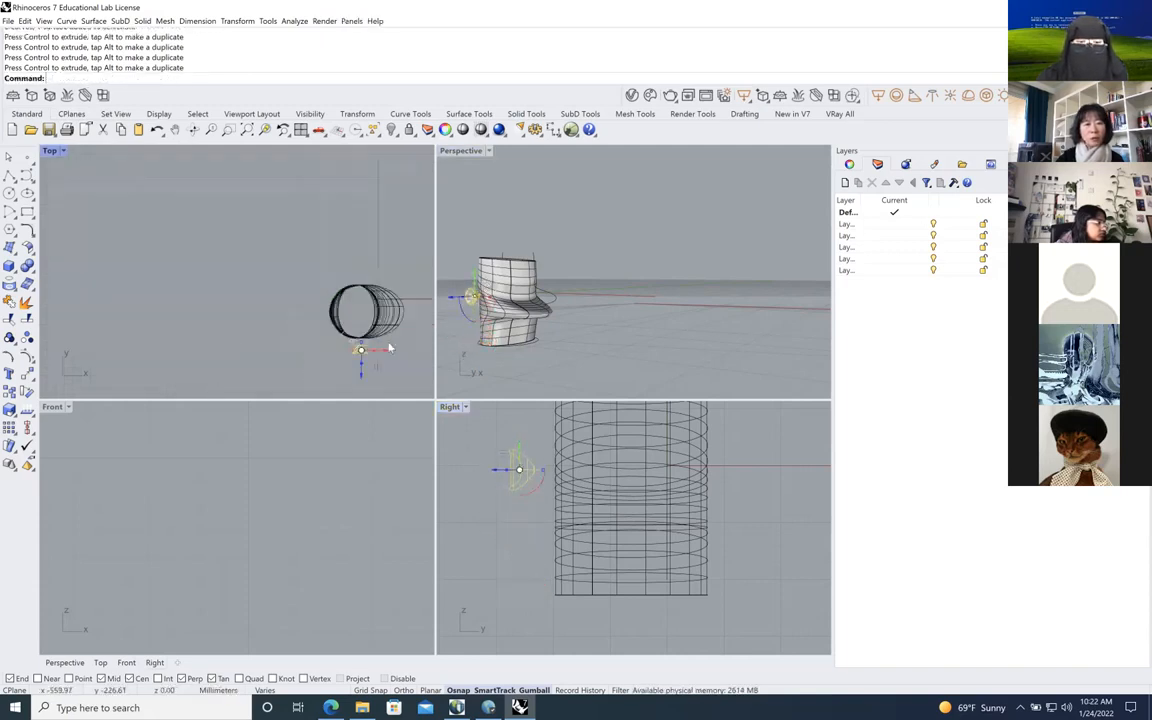
pyautogui.scroll(3, 388, 349)
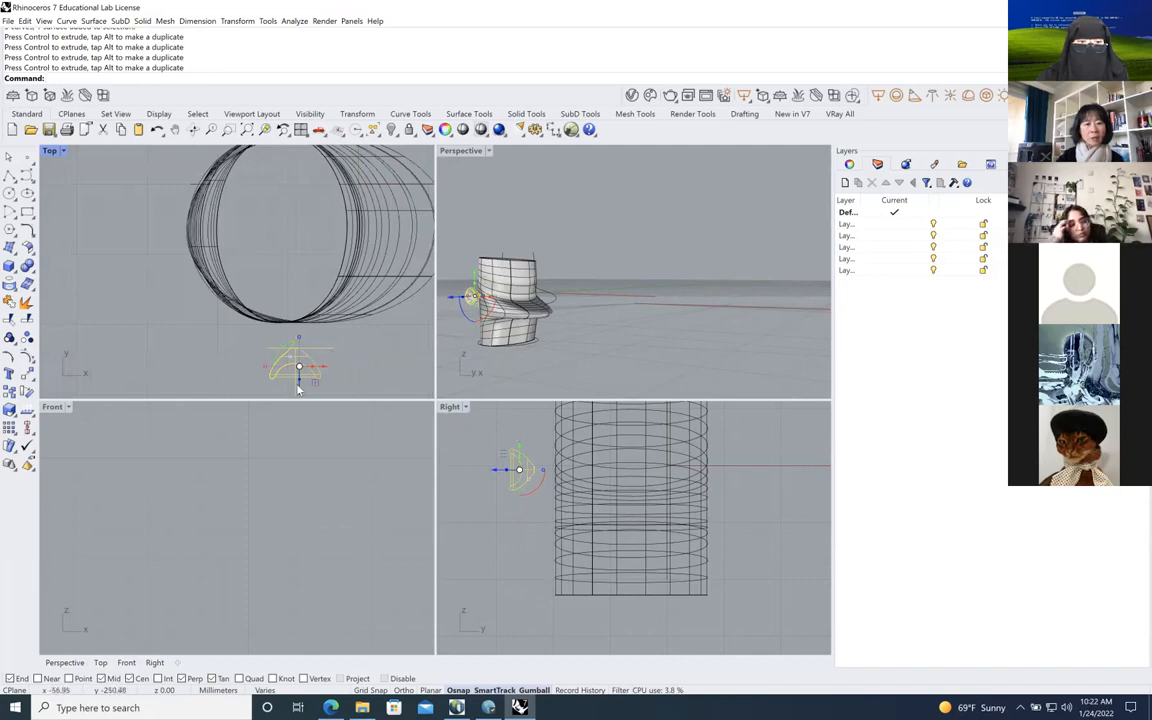
pyautogui.scroll(-6, 335, 357)
pyautogui.moveTo(317, 384); pyautogui.dragTo(316, 375)
pyautogui.click(373, 375)
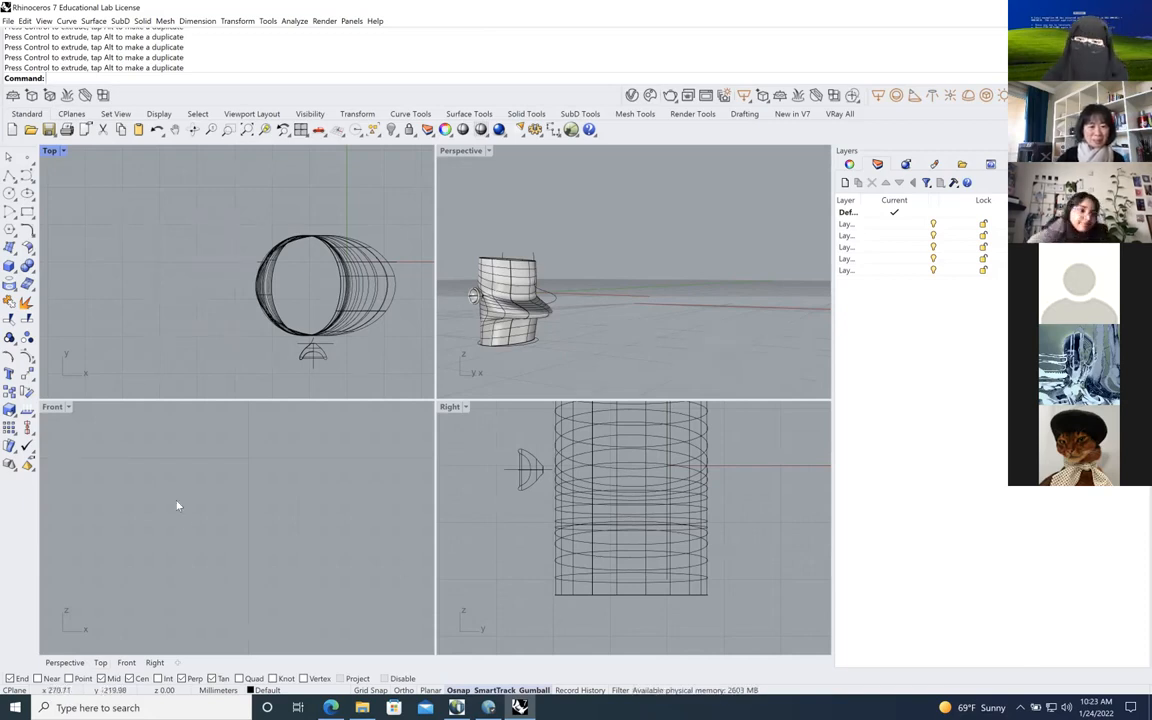
# Check the eye form's placement against the head in the Front, Top and Right viewports
pyautogui.scroll(-5, 200, 500)
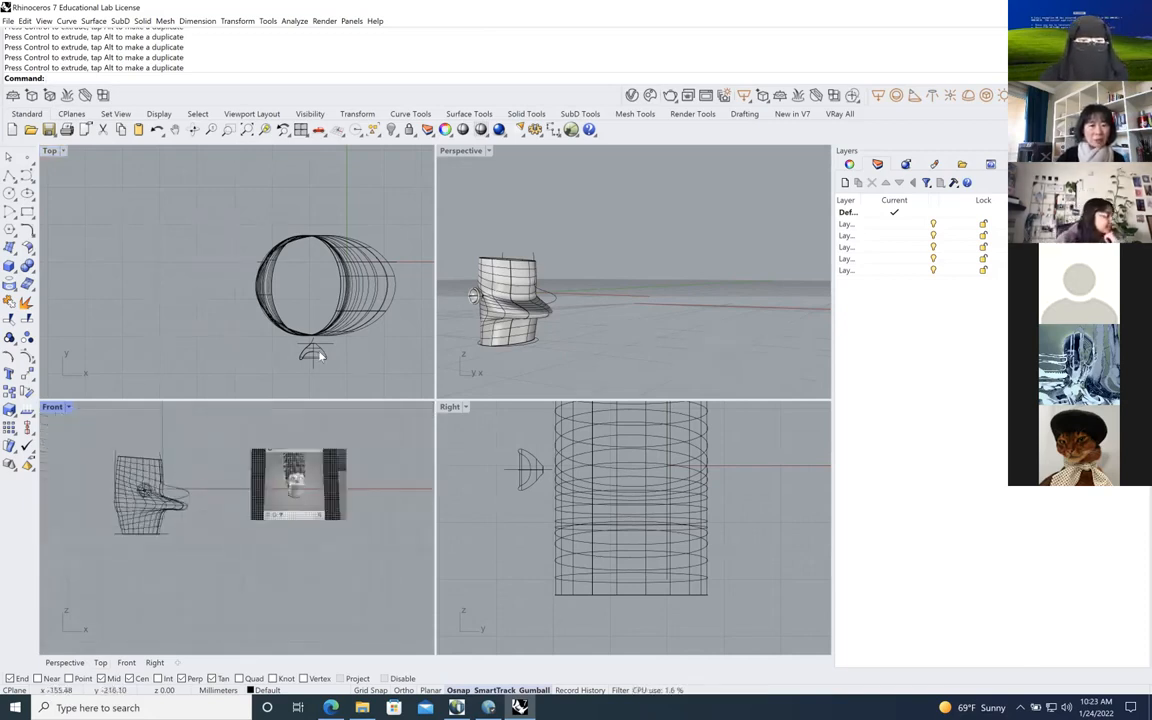
pyautogui.scroll(3, 318, 355)
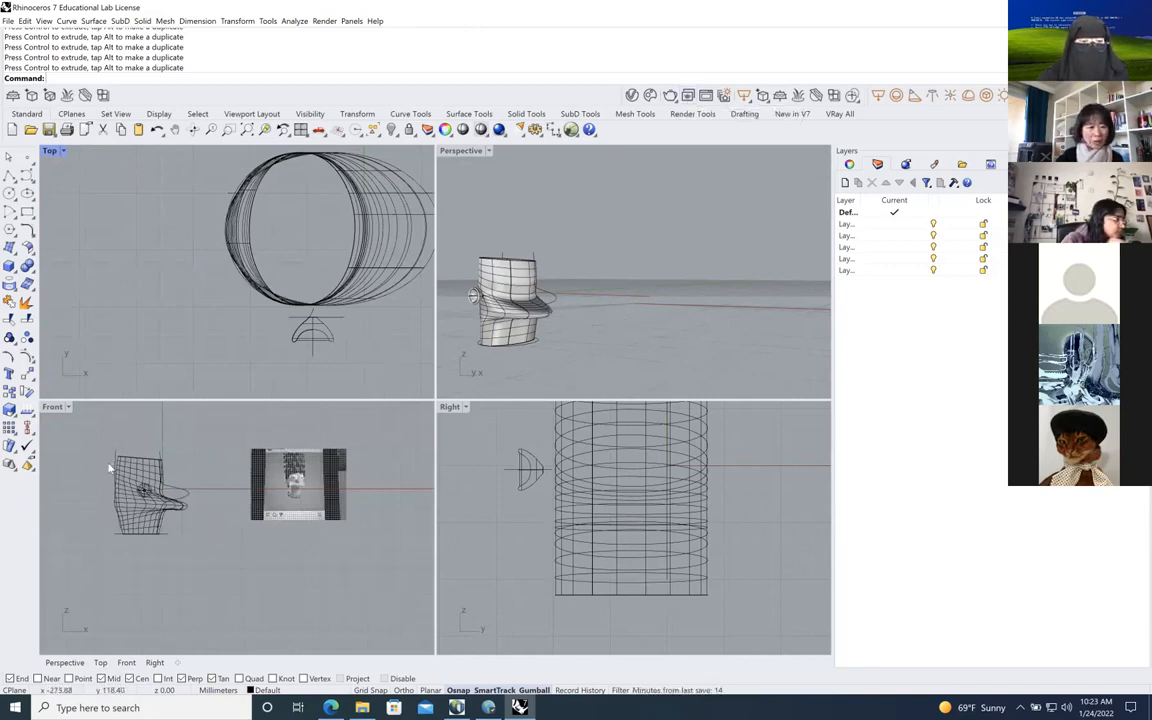
pyautogui.scroll(5, 193, 501)
pyautogui.scroll(-3, 541, 507)
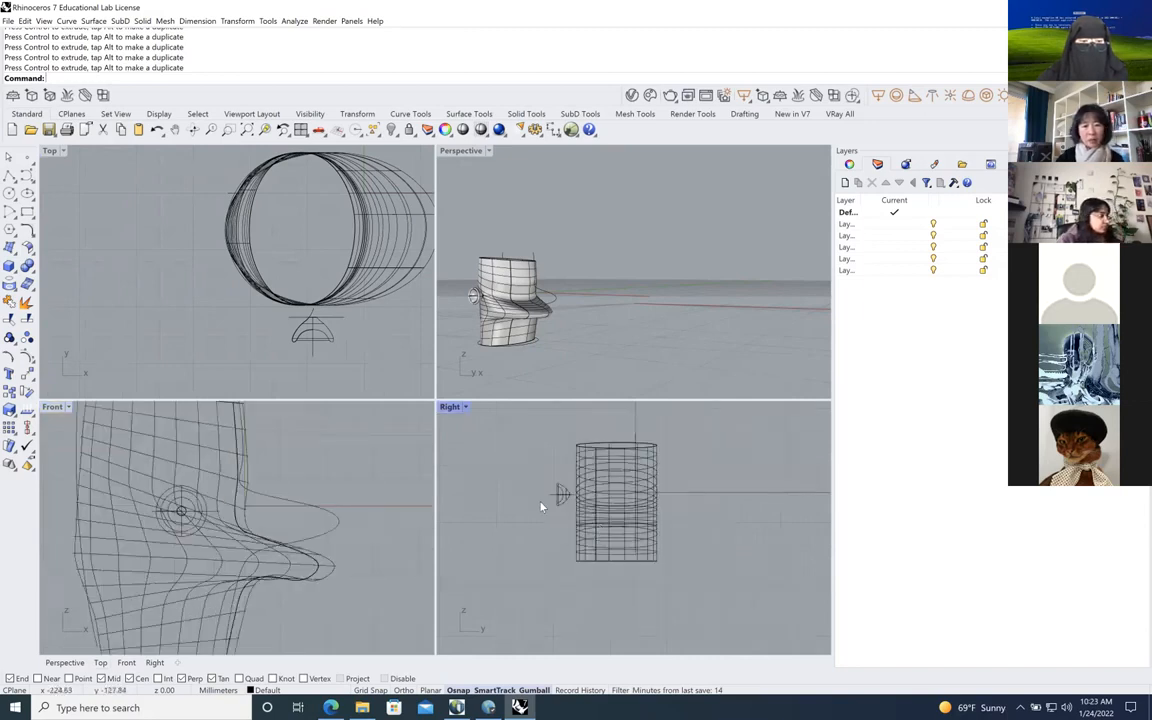
pyautogui.scroll(3, 541, 507)
pyautogui.moveTo(698, 498); pyautogui.dragTo(527, 436)
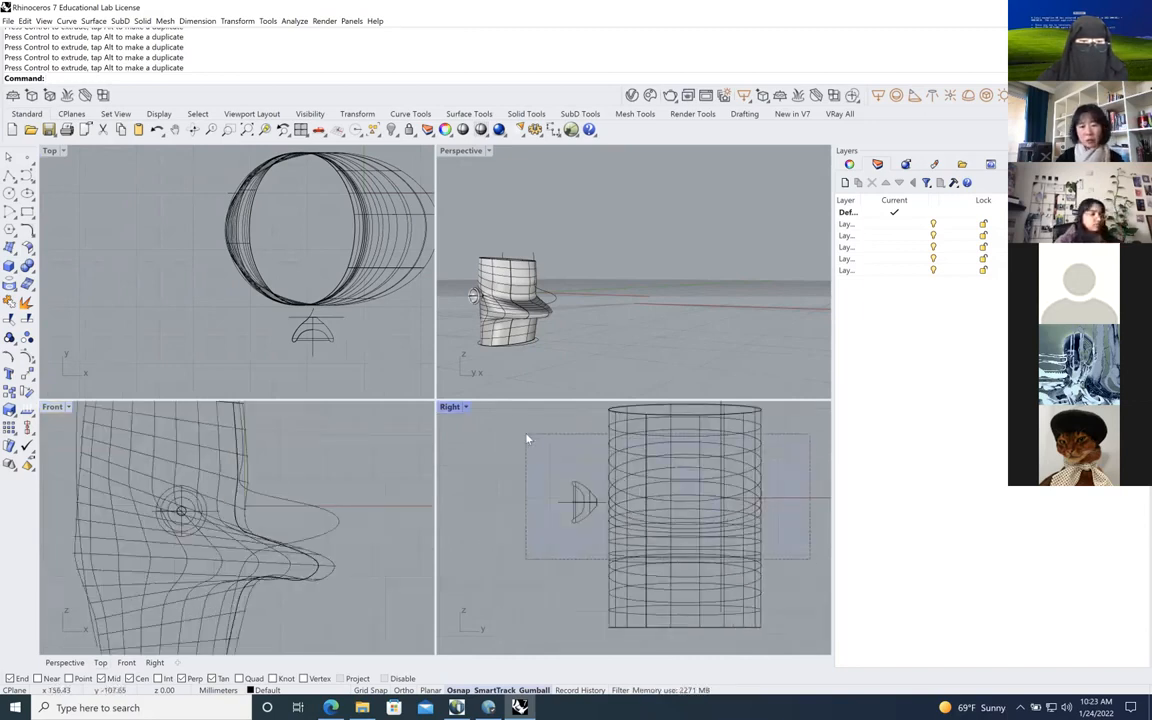
pyautogui.click(534, 478)
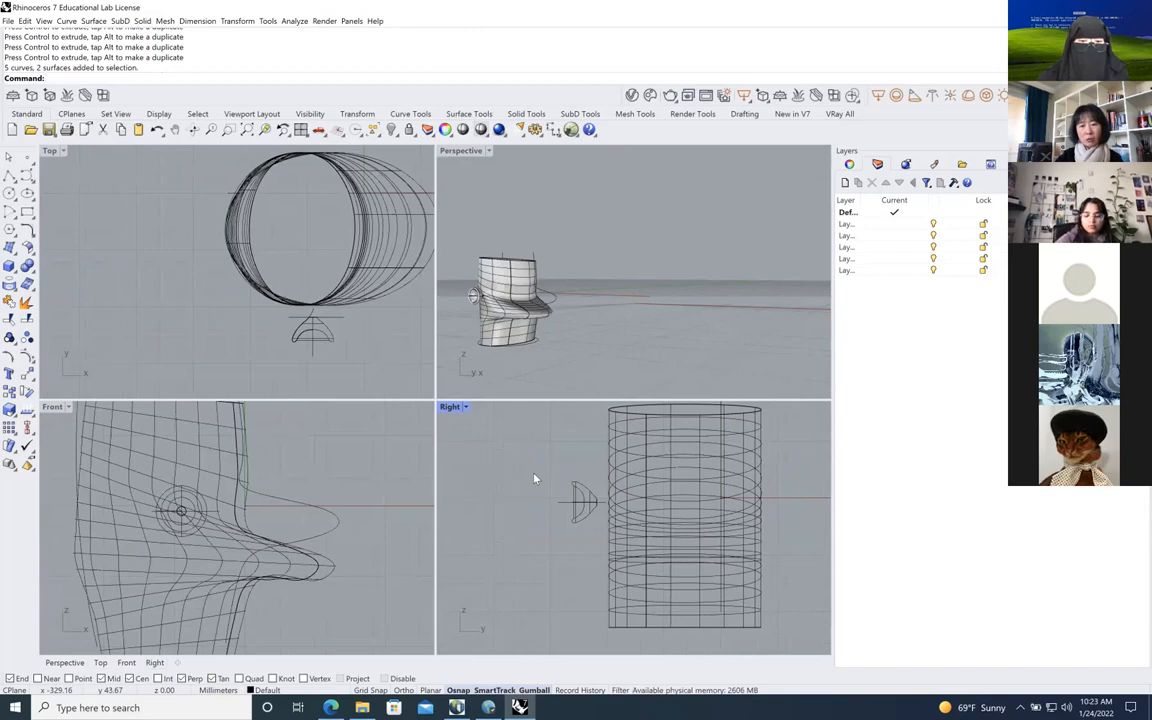
pyautogui.scroll(-1, 534, 479)
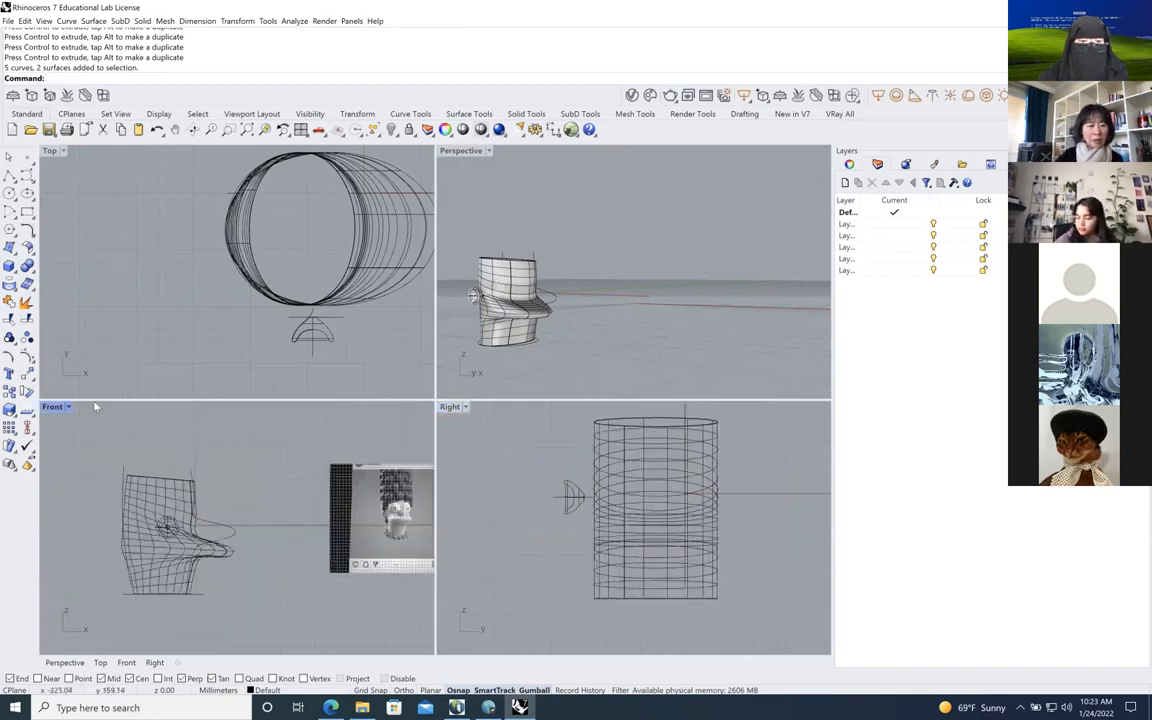
# Set the Front viewport to Shaded display to see the eye form against the head surface
pyautogui.click(68, 406)
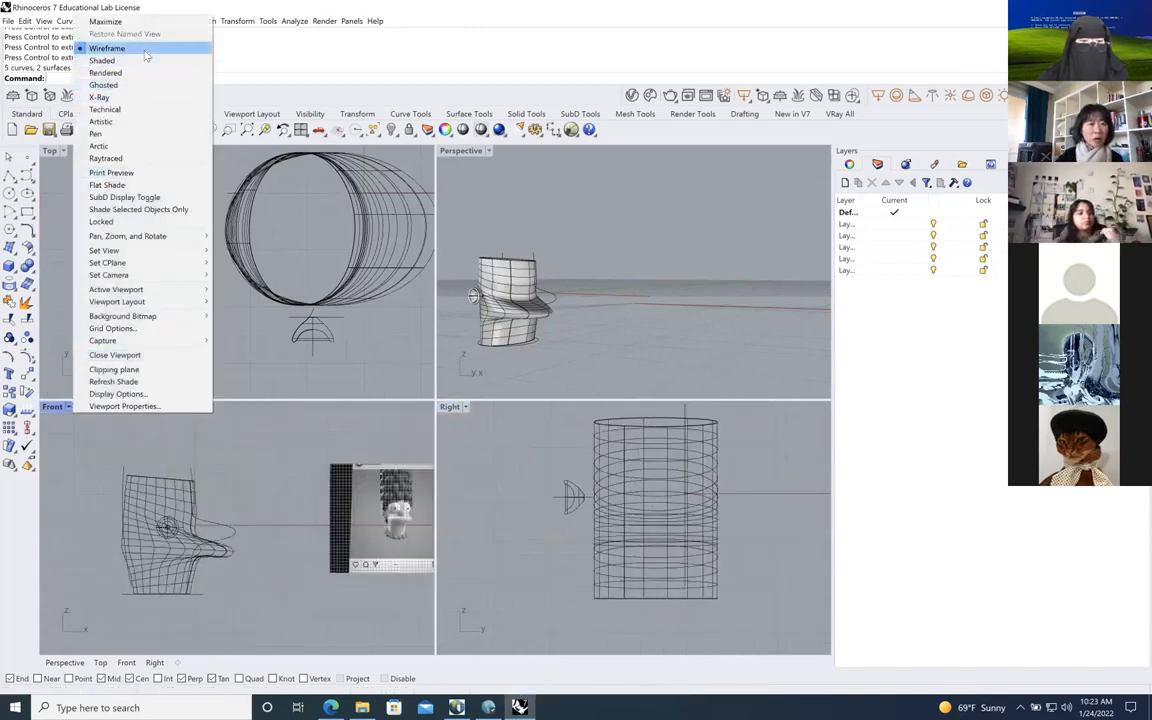
pyautogui.click(101, 60)
pyautogui.scroll(2, 140, 563)
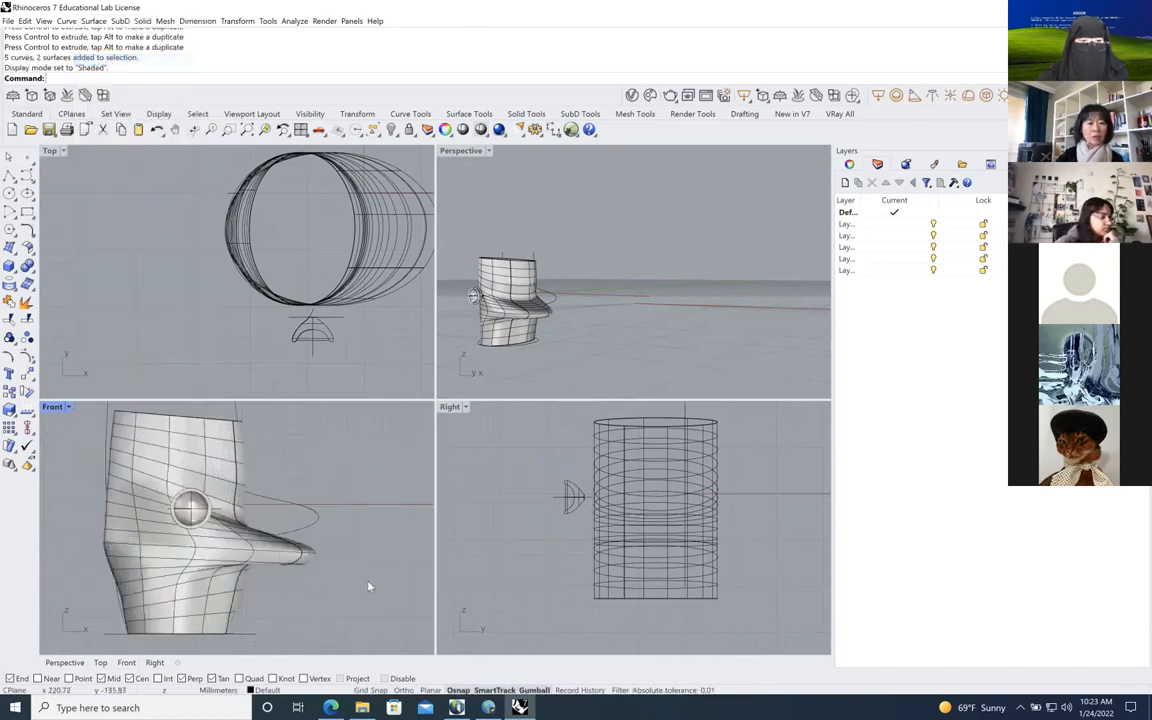
# Draw a circle of about 56 mm radius in the Front viewport and move it around the eye form
pyautogui.scroll(-2, 368, 586)
pyautogui.click(9, 194)
pyautogui.click(370, 469)
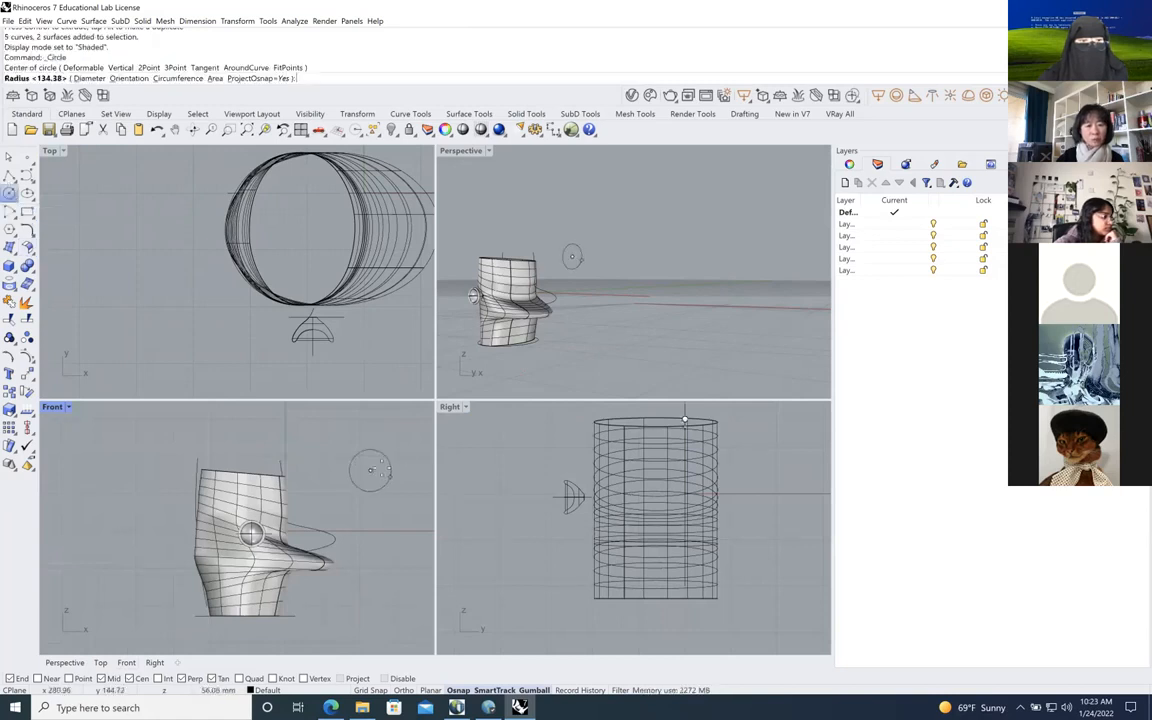
pyautogui.click(387, 474)
pyautogui.moveTo(384, 466); pyautogui.dragTo(684, 406)
pyautogui.moveTo(265, 530); pyautogui.dragTo(261, 540)
# Check the circle's position around the eye form in the Front, Right and Top viewports
pyautogui.scroll(3, 261, 542)
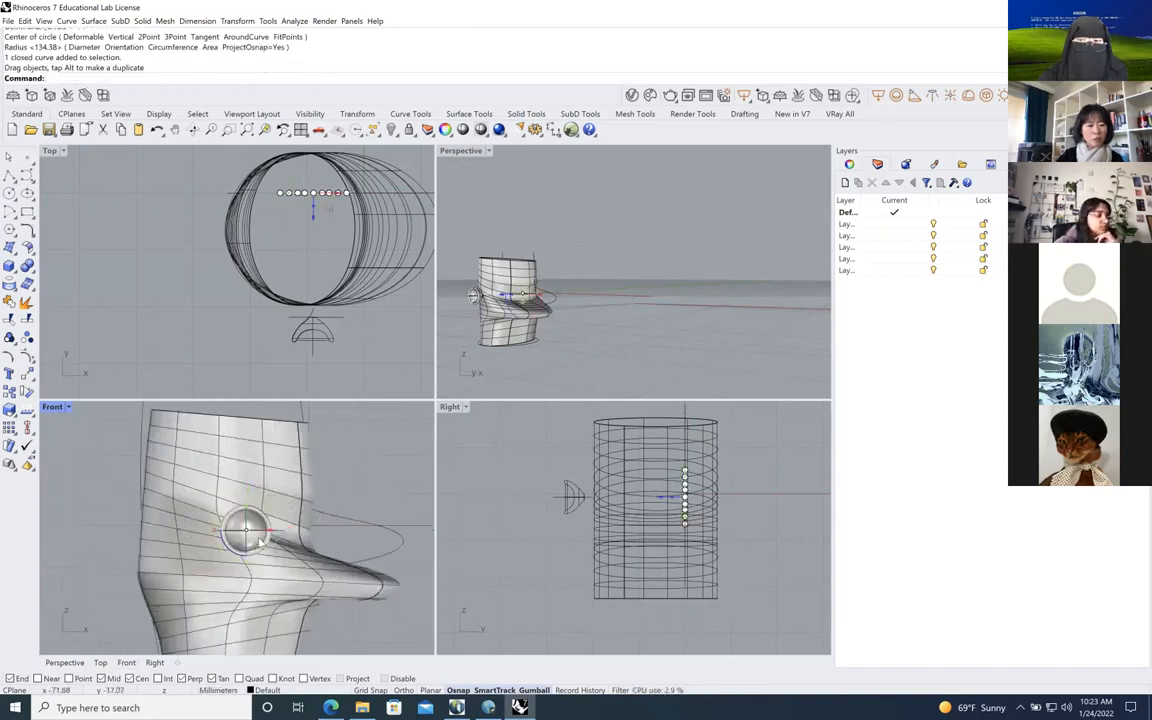
pyautogui.scroll(5, 259, 542)
pyautogui.scroll(-3, 259, 542)
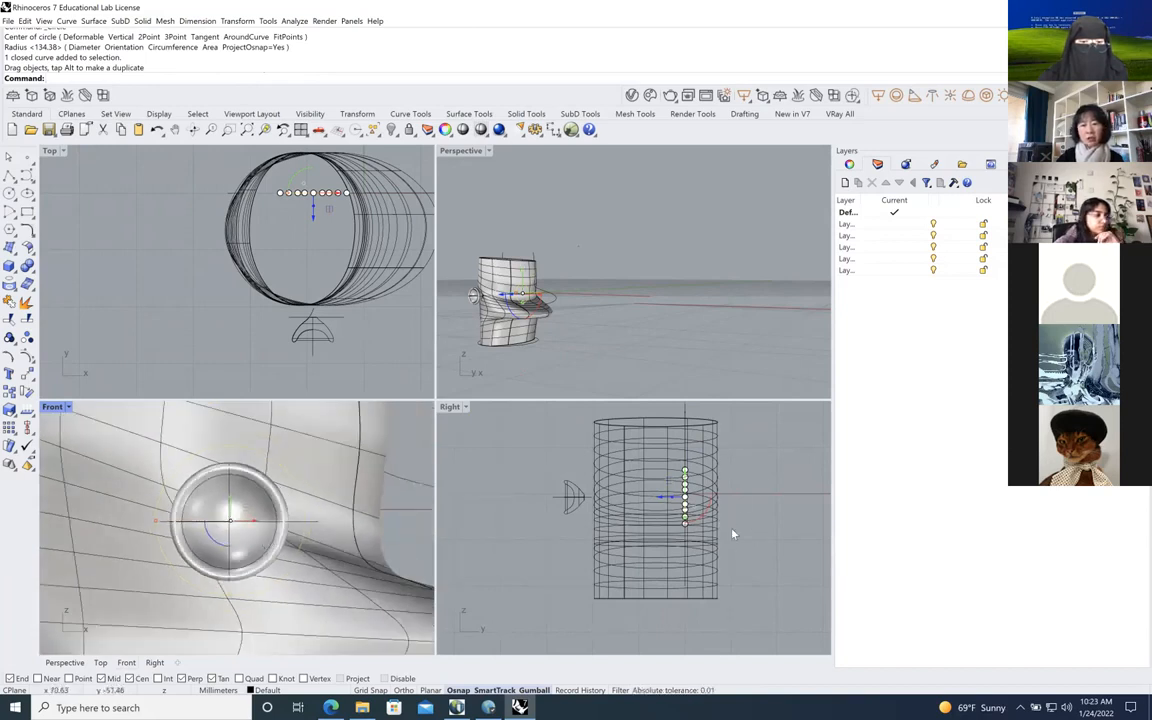
pyautogui.scroll(-2, 757, 537)
pyautogui.click(405, 512)
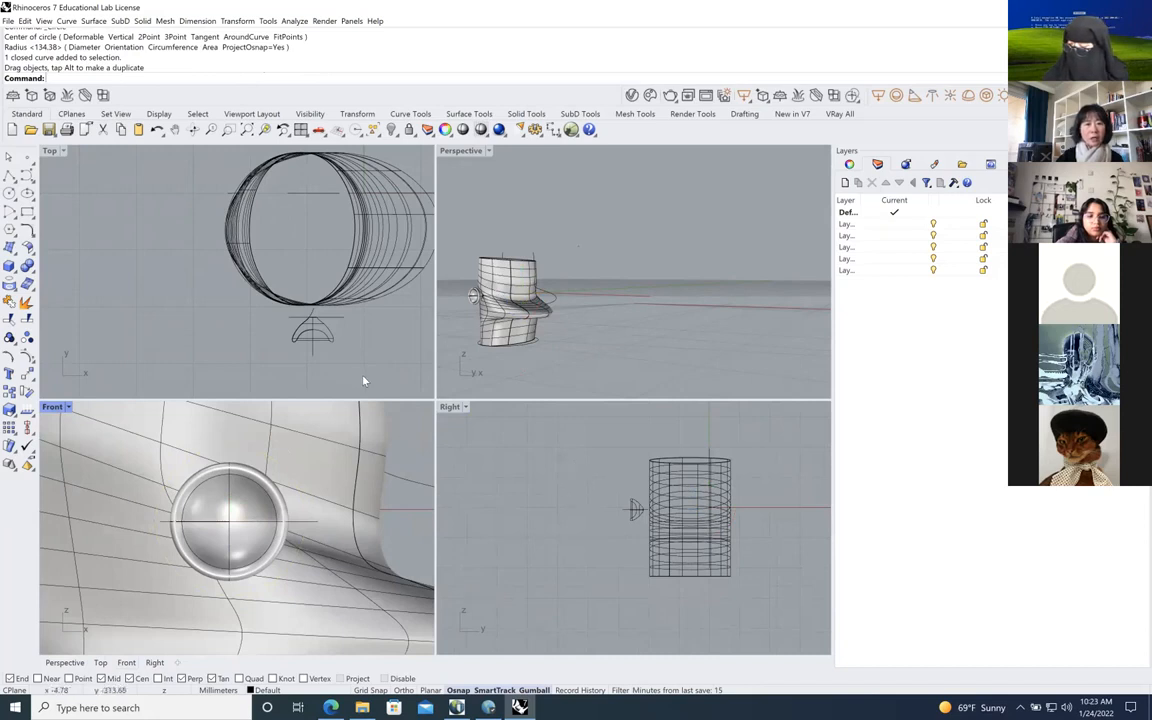
pyautogui.scroll(-2, 280, 224)
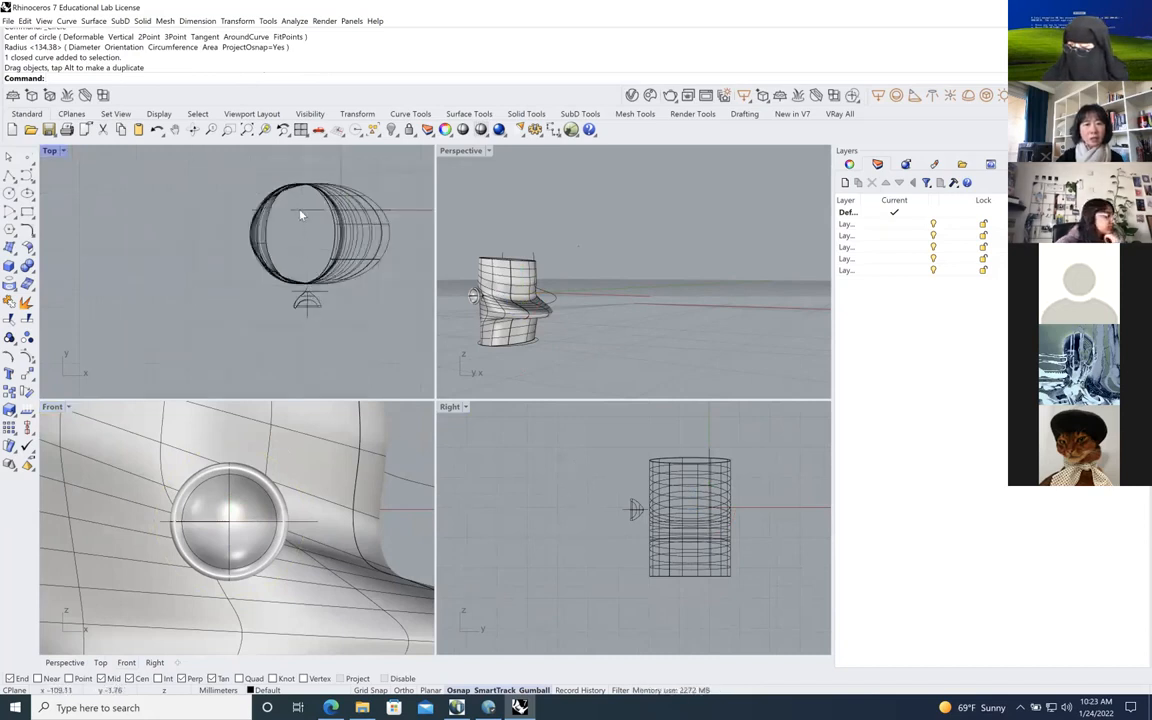
pyautogui.click(300, 213)
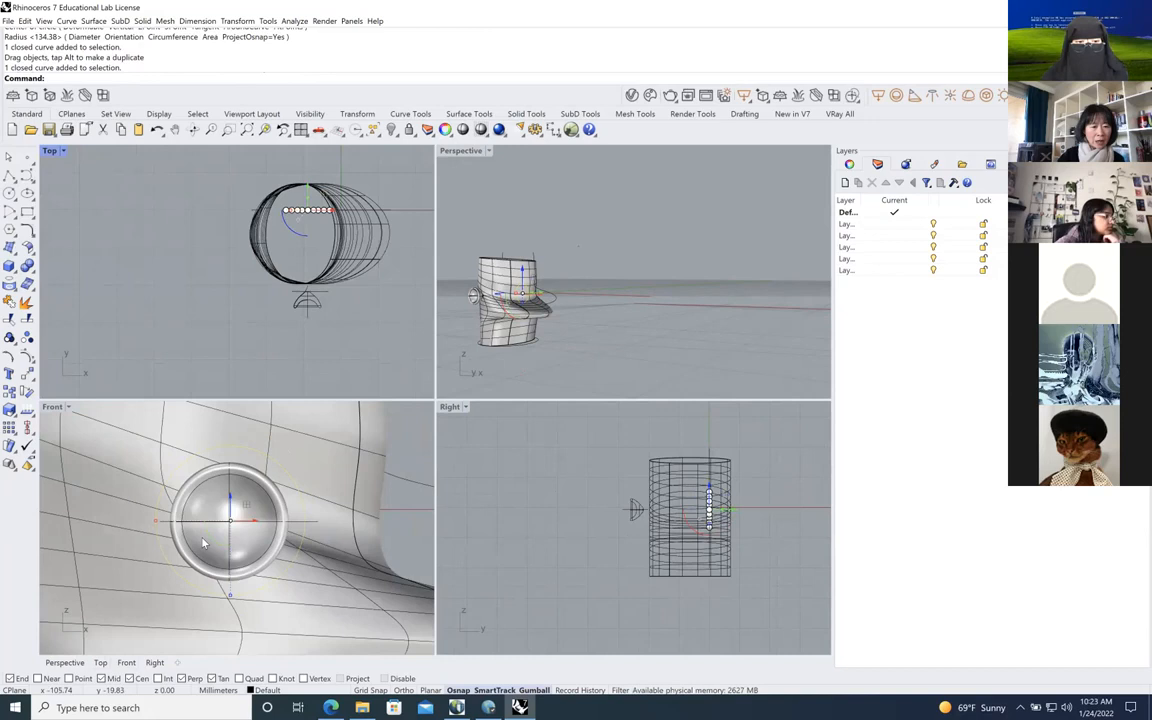
pyautogui.click(366, 444)
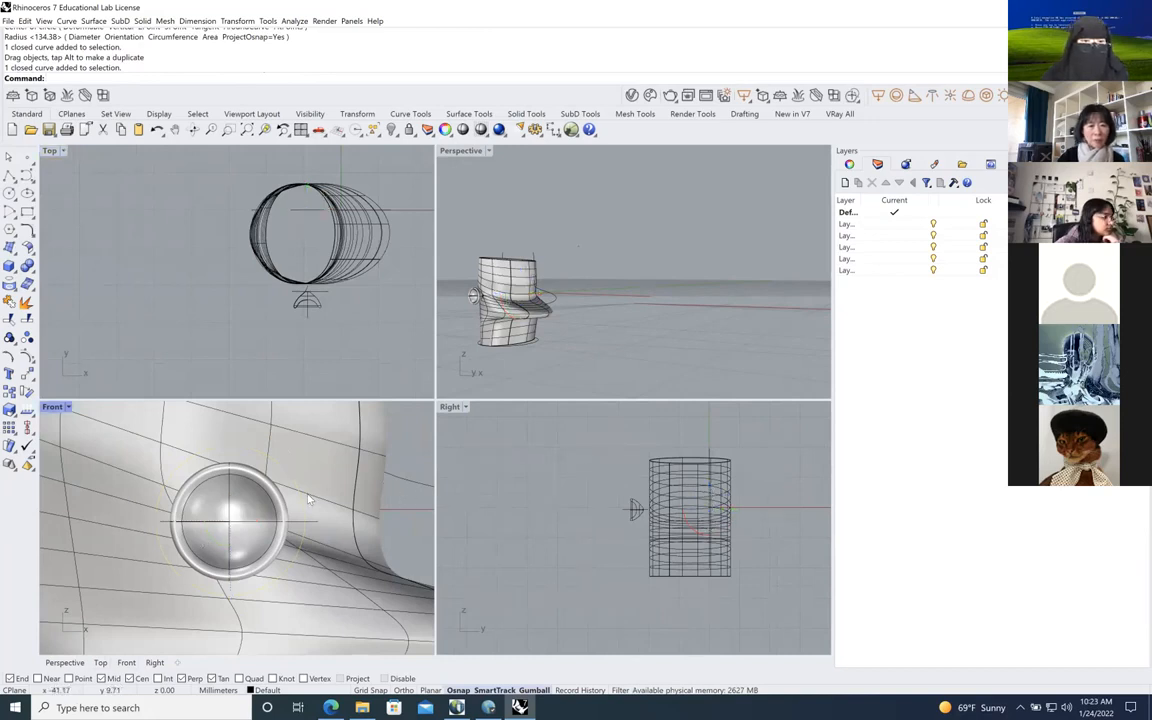
# Set the Front viewport to Wireframe display
pyautogui.click(313, 502)
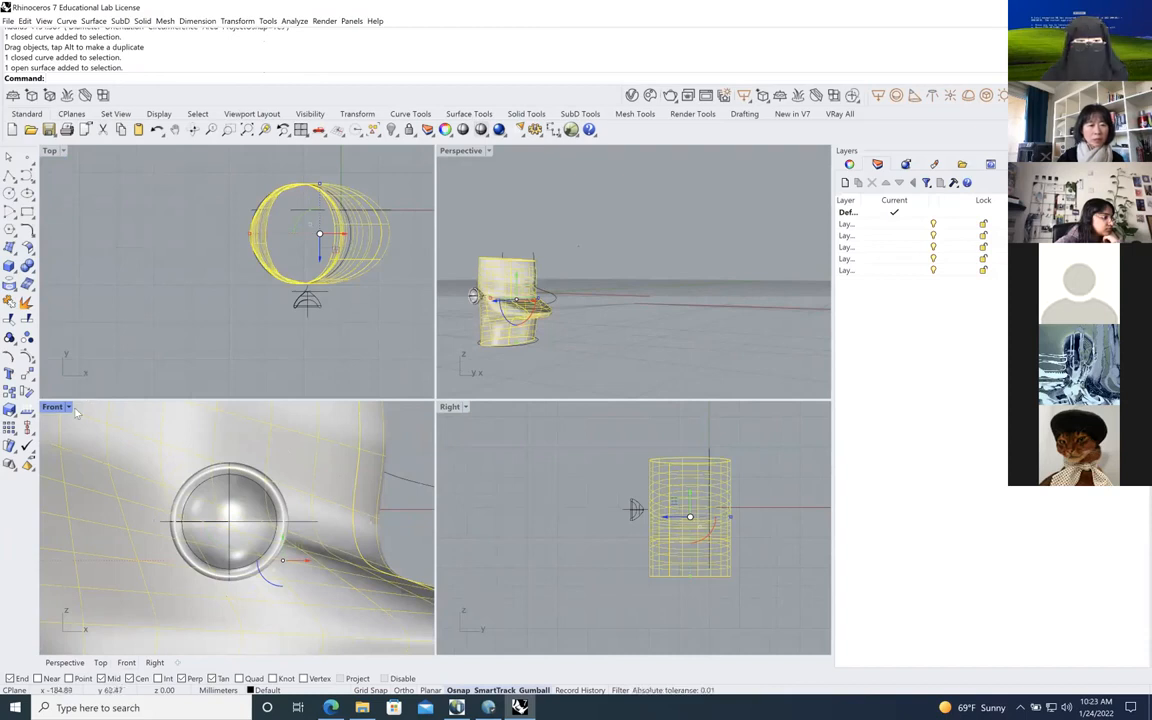
pyautogui.rightClick(66, 368)
pyautogui.click(107, 48)
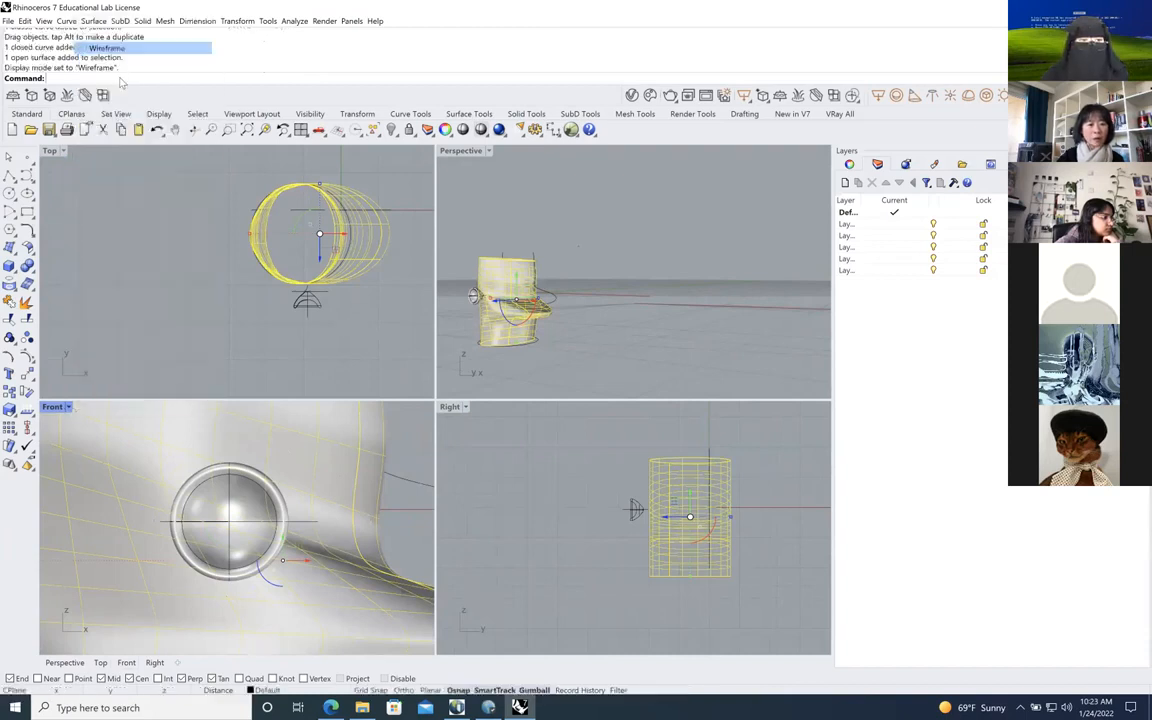
# Try to trim the surface inside the circle around the eye form in the Front viewport, using the circle as cutter
pyautogui.click(287, 473)
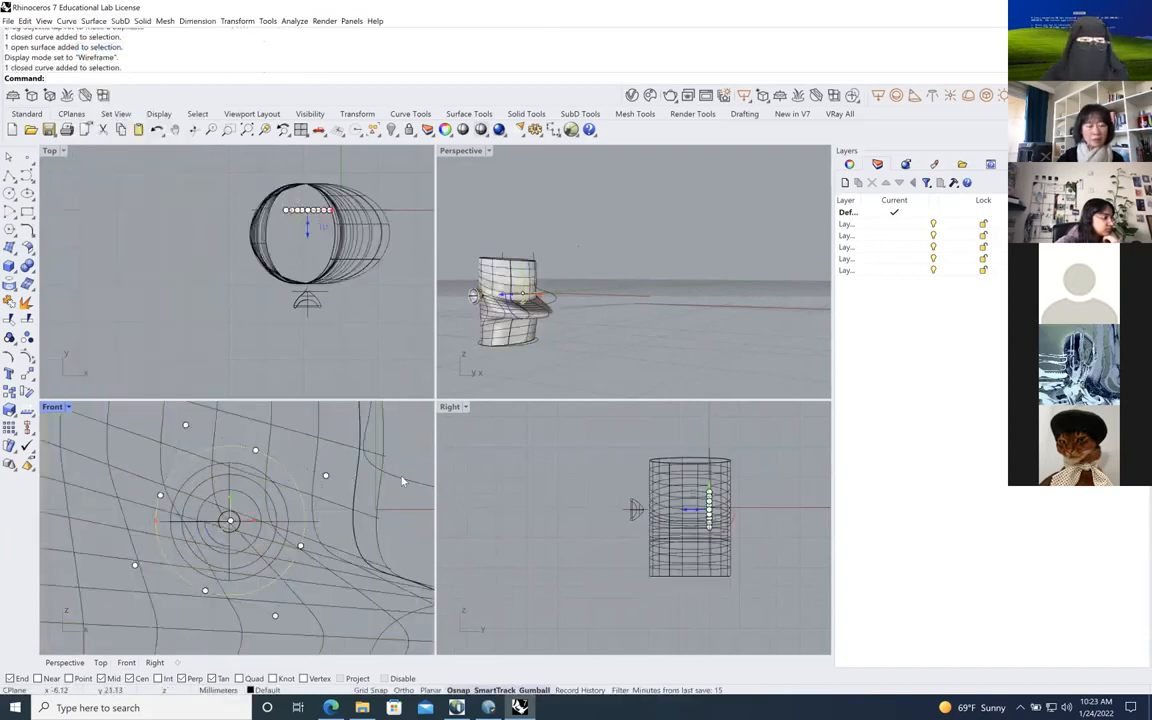
pyautogui.scroll(-2, 341, 606)
pyautogui.scroll(-5, 286, 510)
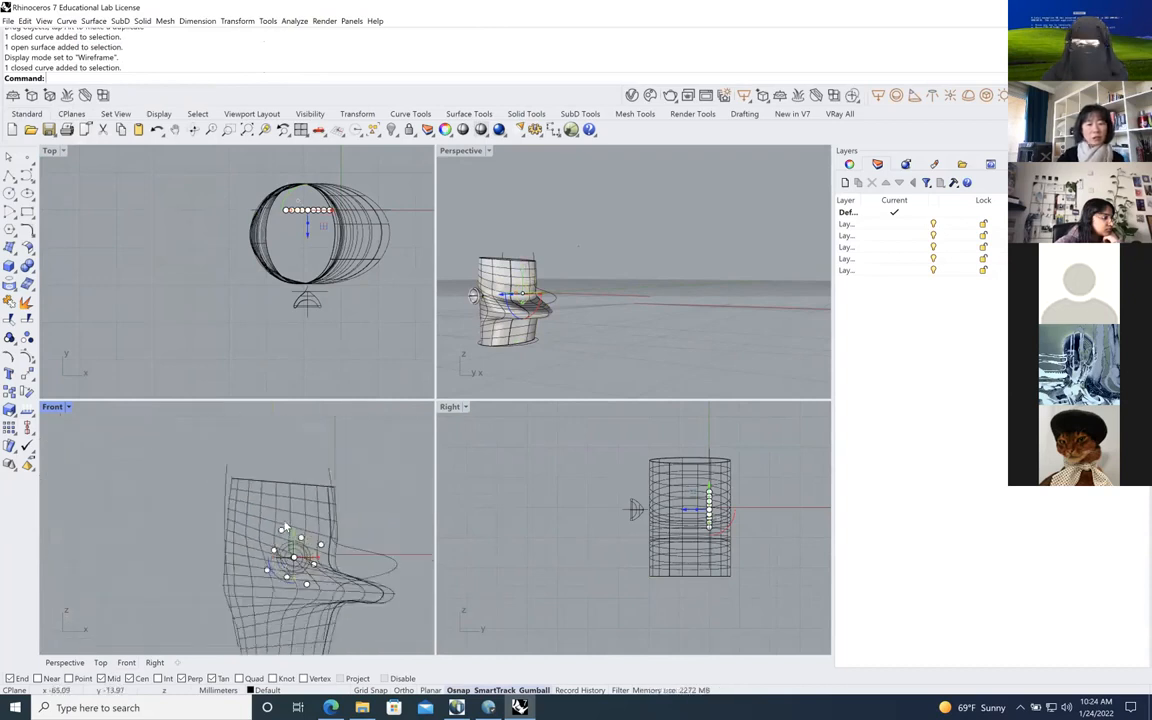
pyautogui.scroll(5, 315, 610)
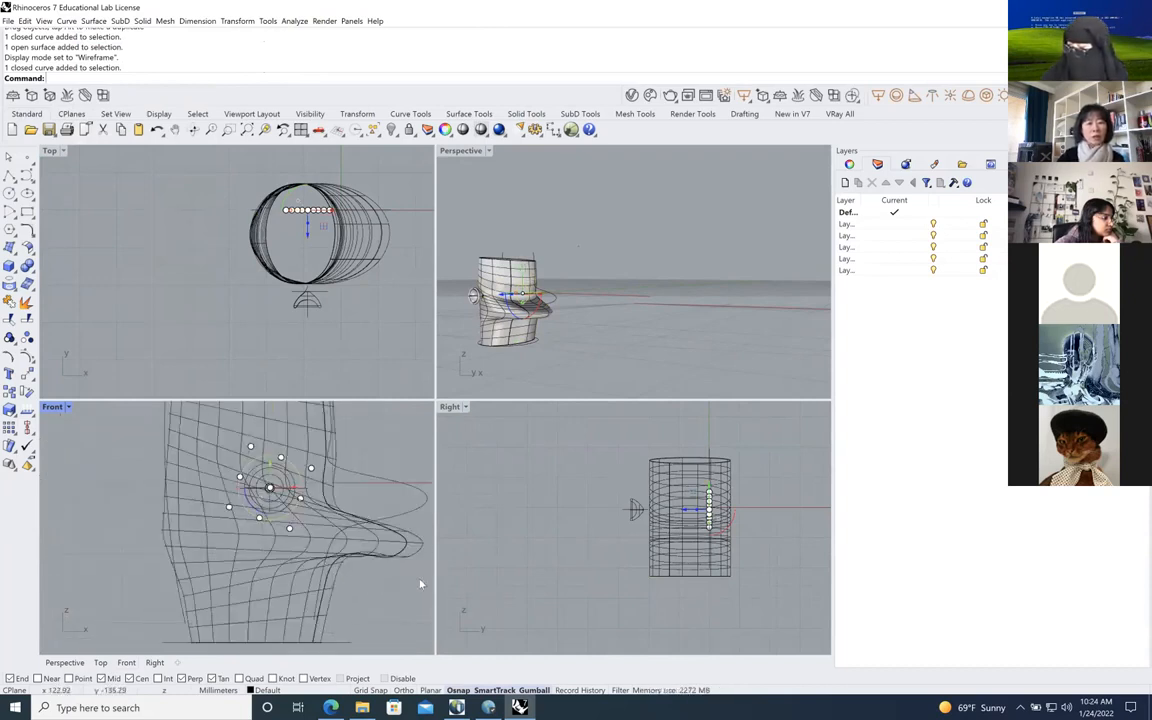
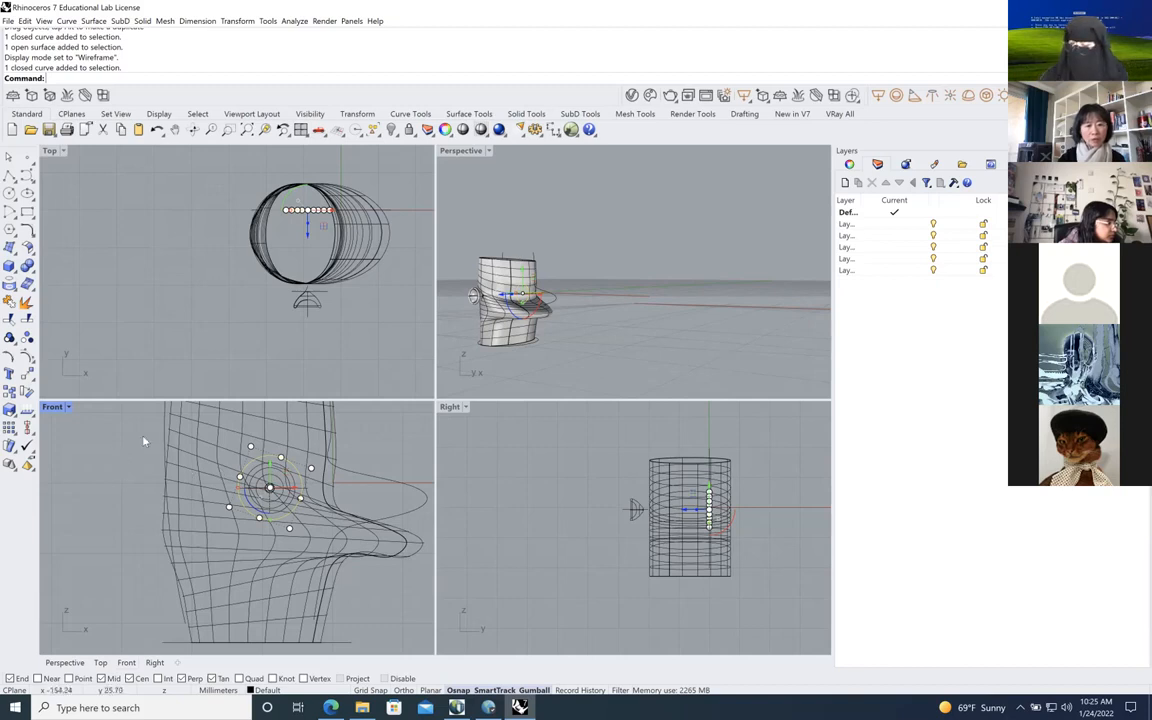
pyautogui.click(10, 319)
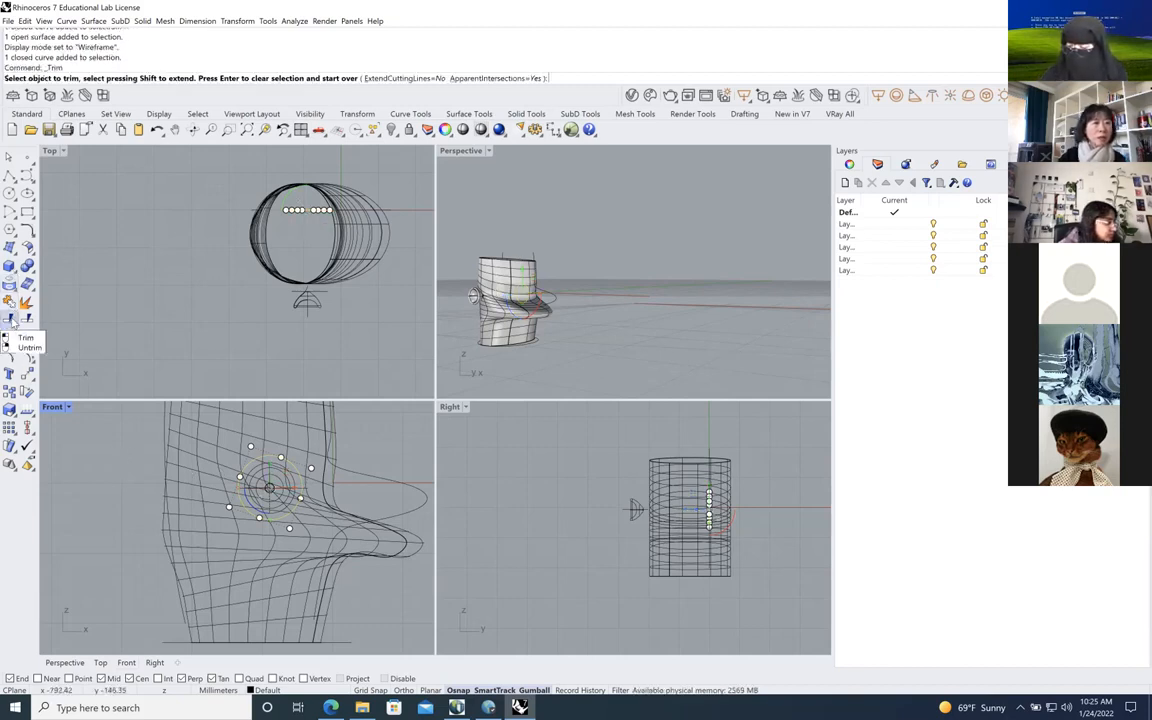
pyautogui.click(271, 464)
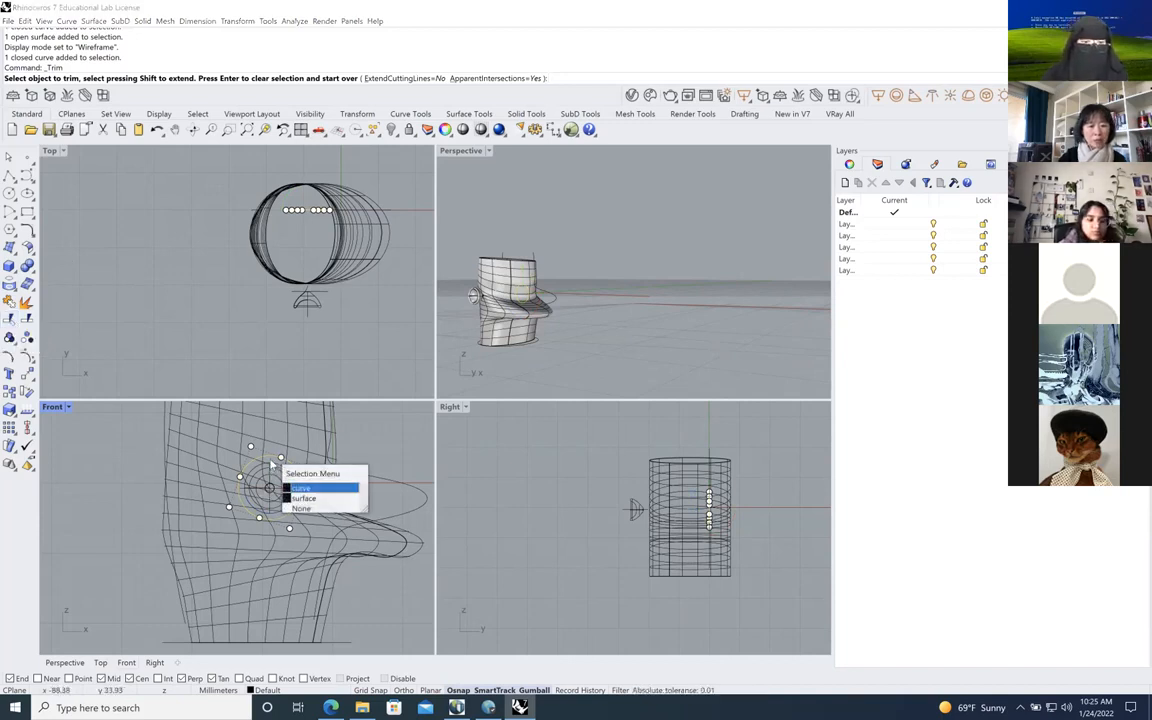
pyautogui.click(305, 499)
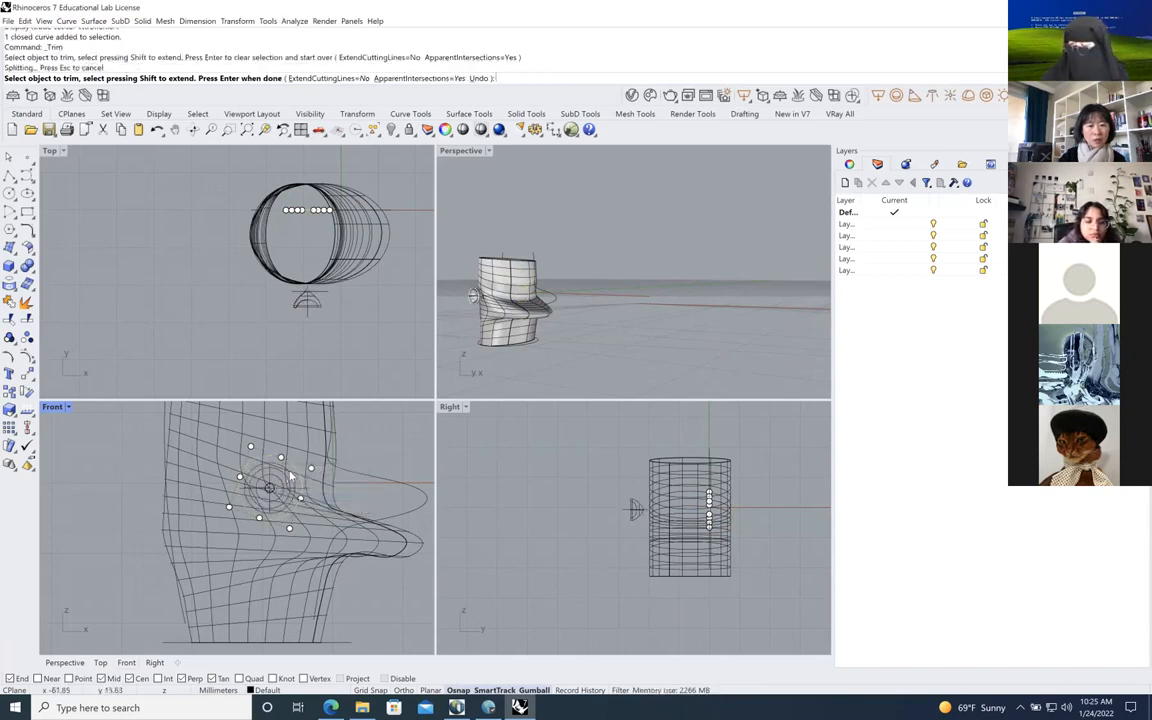
pyautogui.click(293, 470)
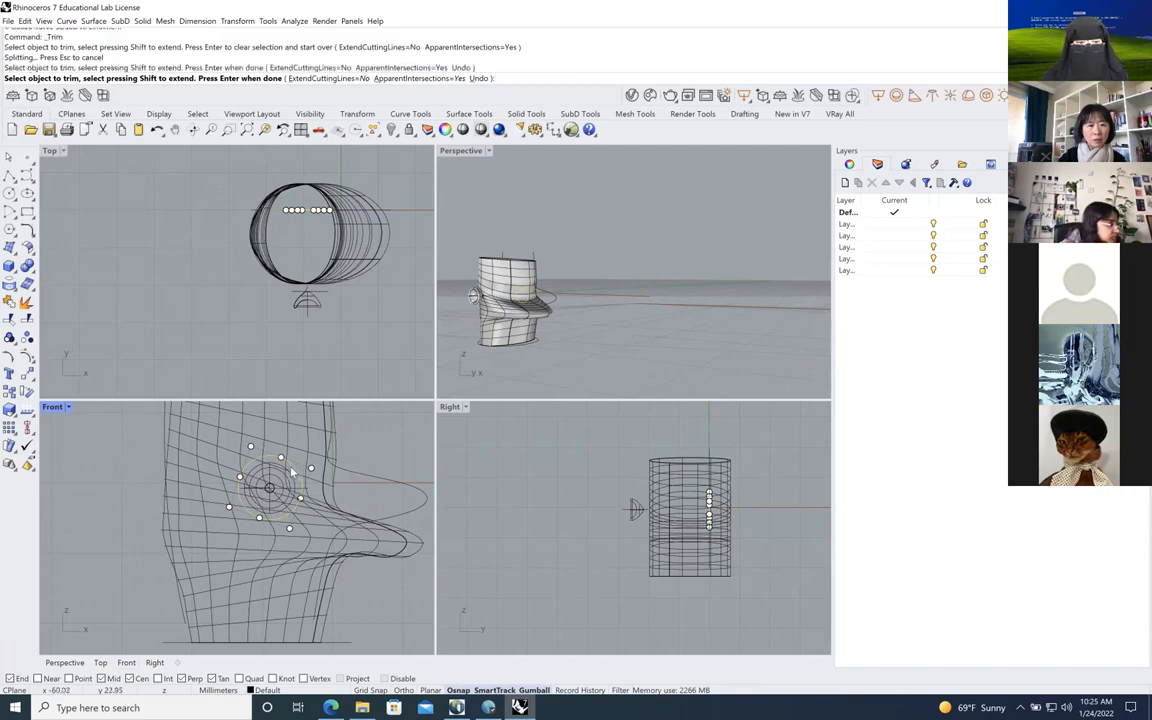
pyautogui.press('Return')
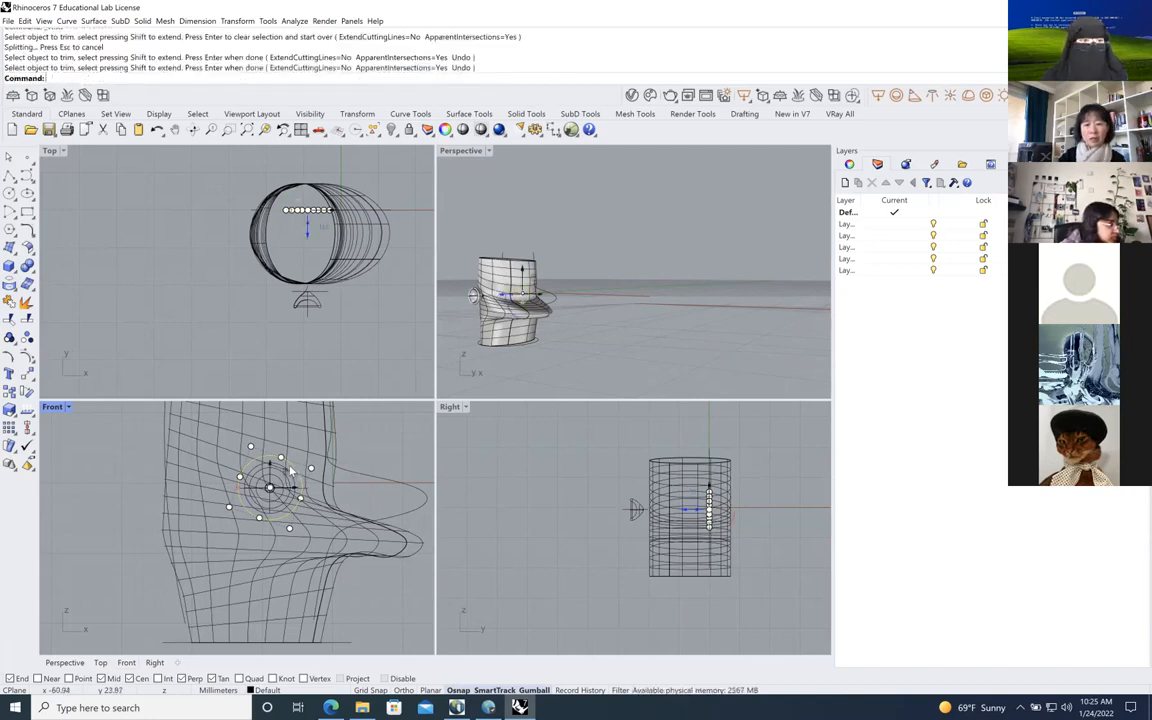
# Inspect the side of the head and the eye form in the Perspective viewport for the trim's effect
pyautogui.scroll(6, 476, 303)
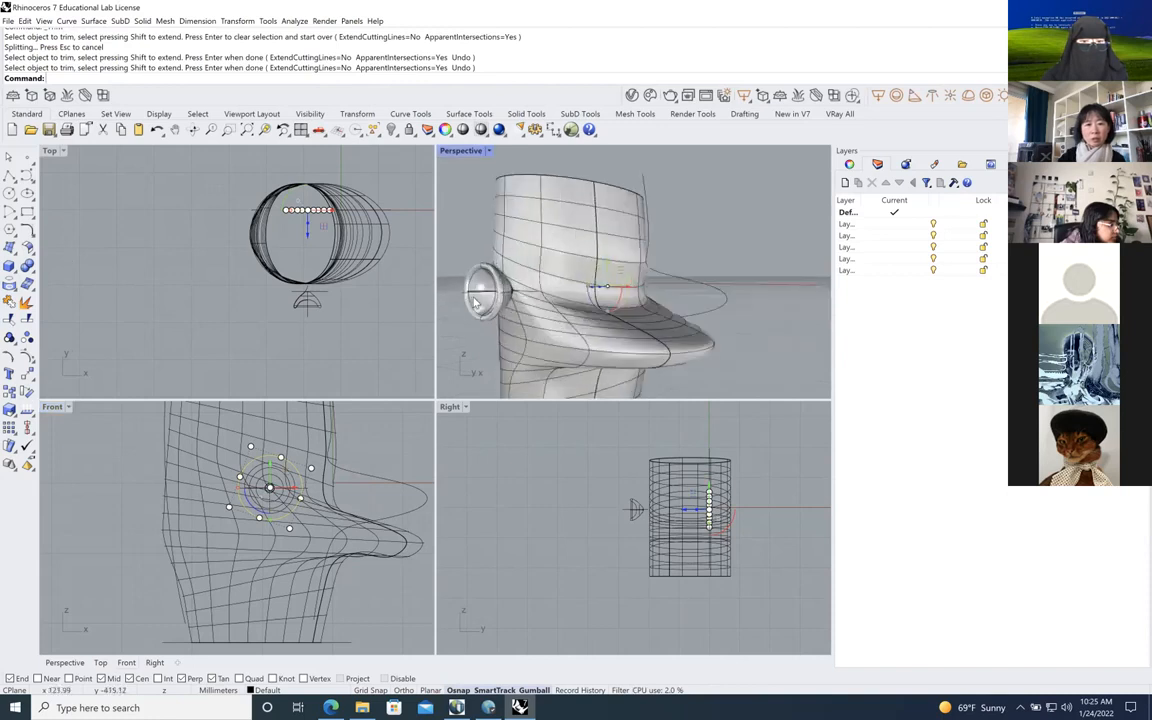
pyautogui.scroll(-5, 476, 303)
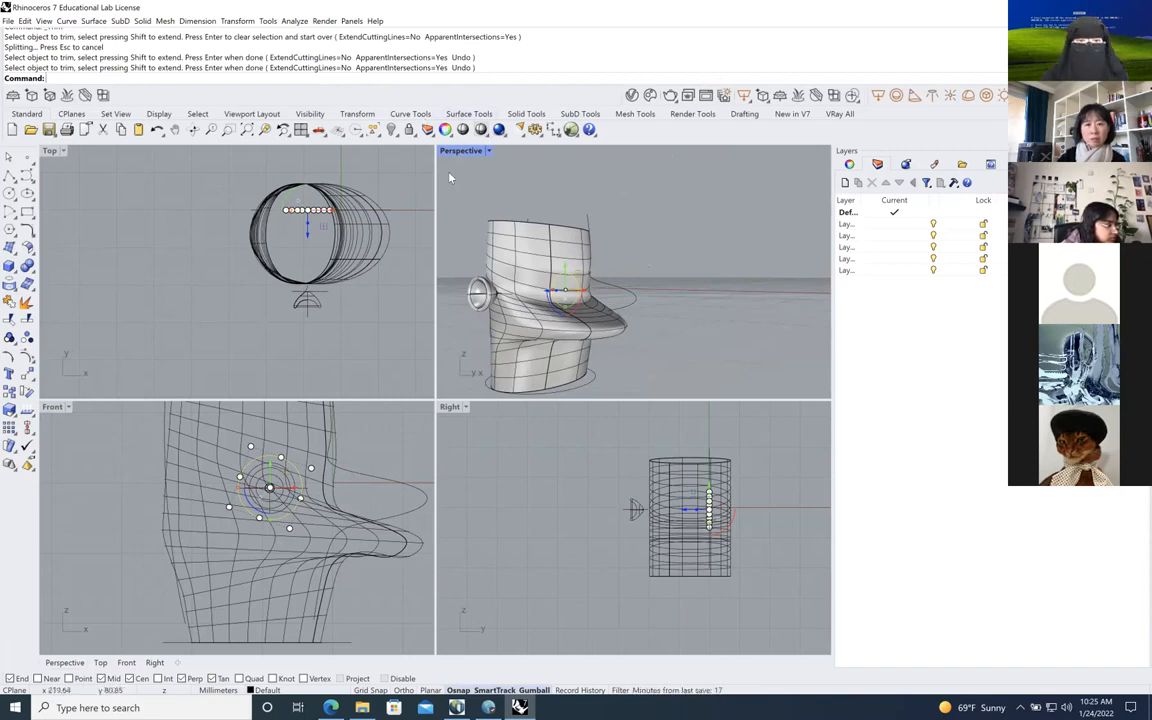
pyautogui.click(193, 130)
pyautogui.moveTo(513, 260); pyautogui.dragTo(570, 278)
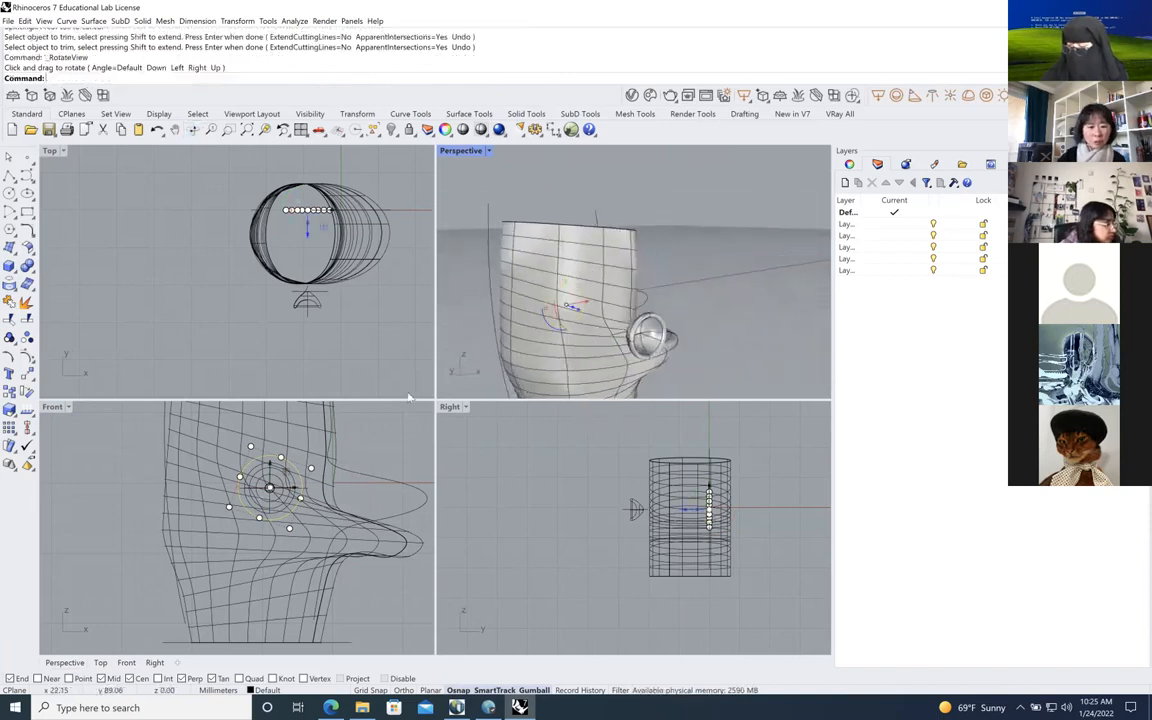
# Retry the Trim with a freshly picked circle as cutting object, picking the surface just inside the circle's upper edge
pyautogui.scroll(3, 360, 453)
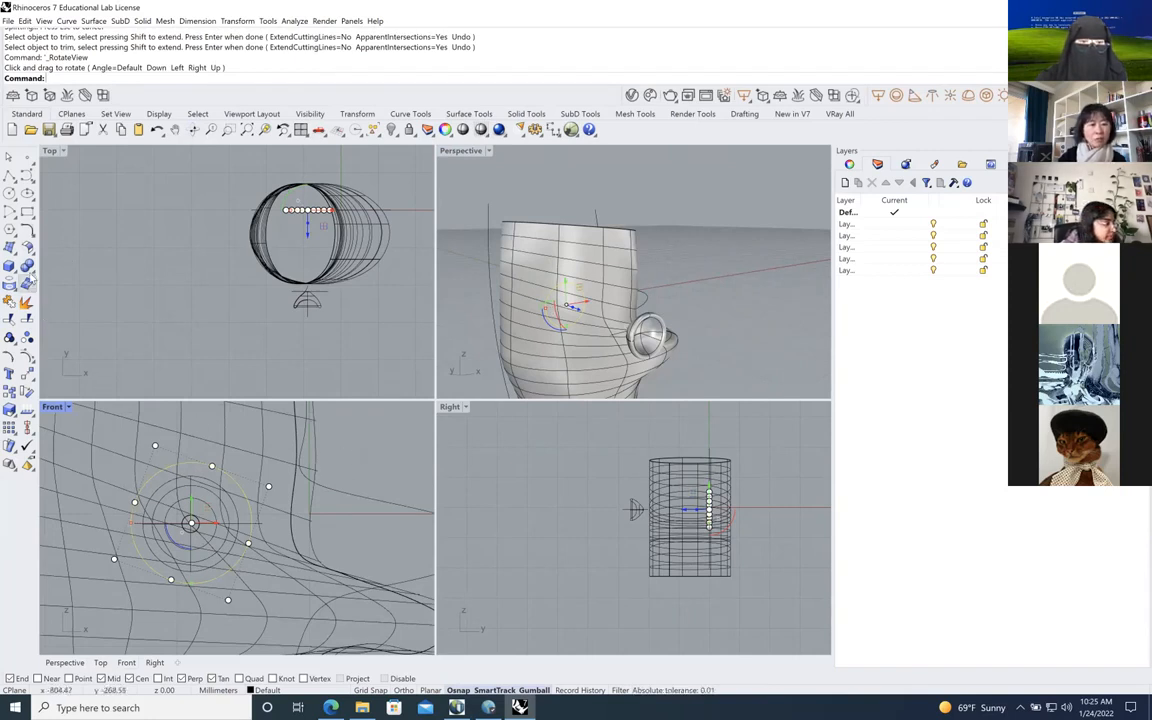
pyautogui.press('Escape')
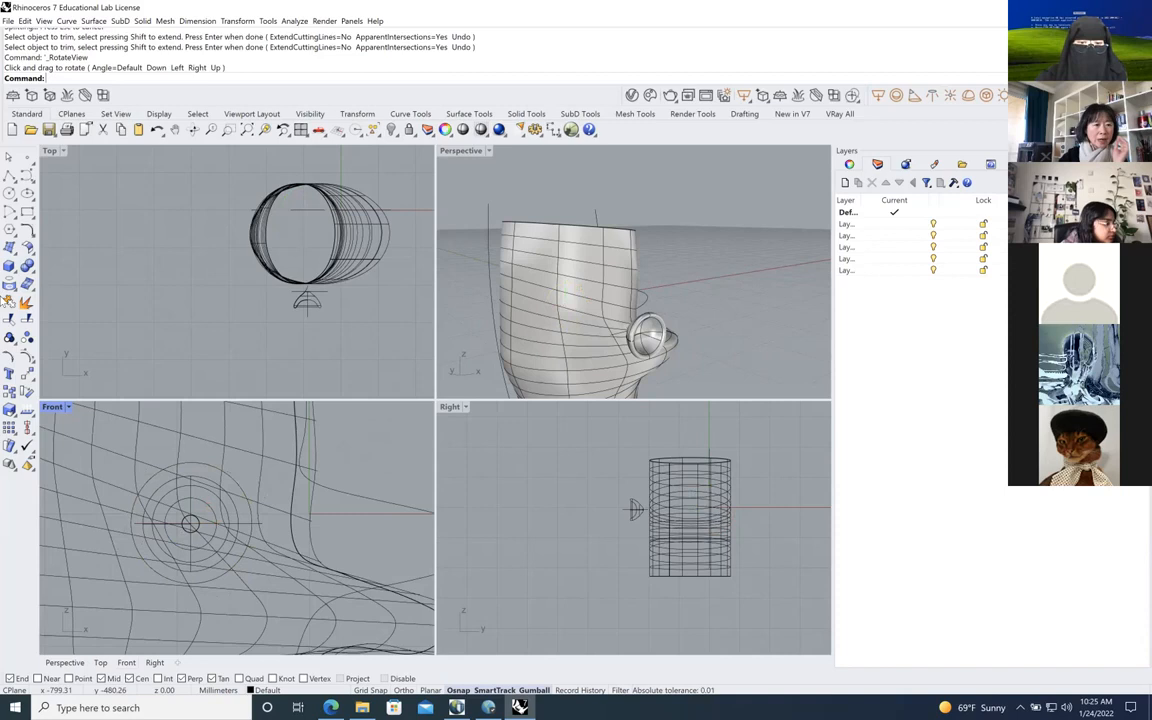
pyautogui.click(9, 318)
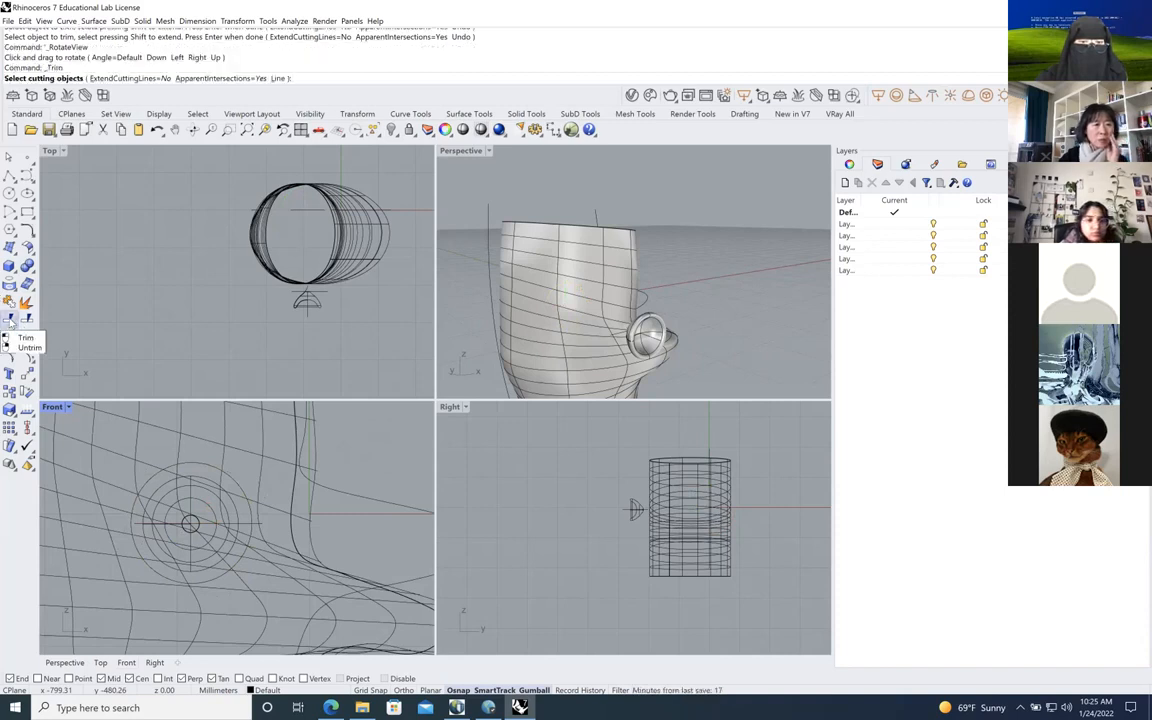
pyautogui.click(235, 484)
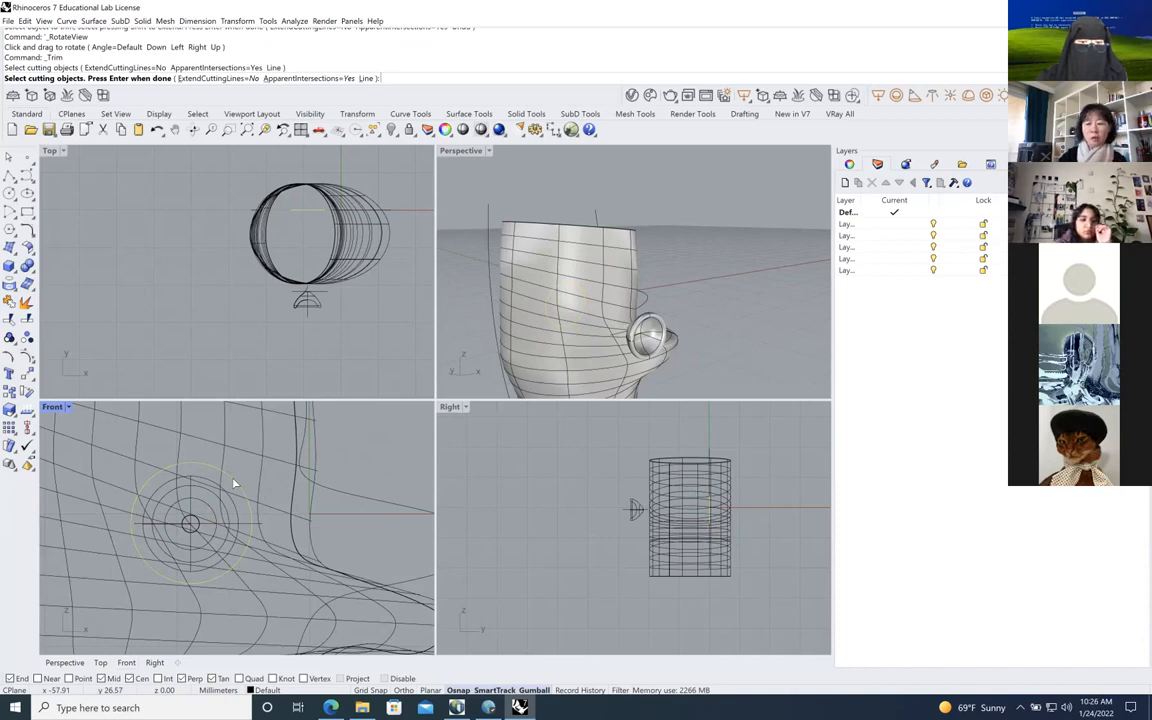
pyautogui.press('Return')
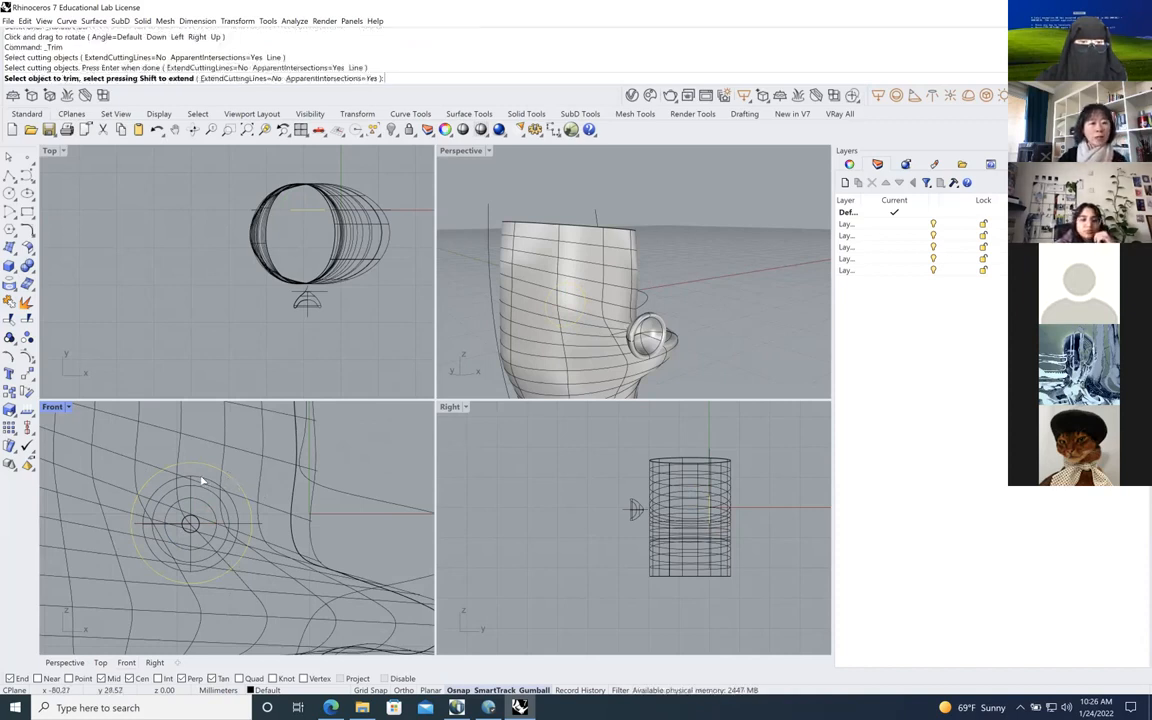
pyautogui.click(200, 471)
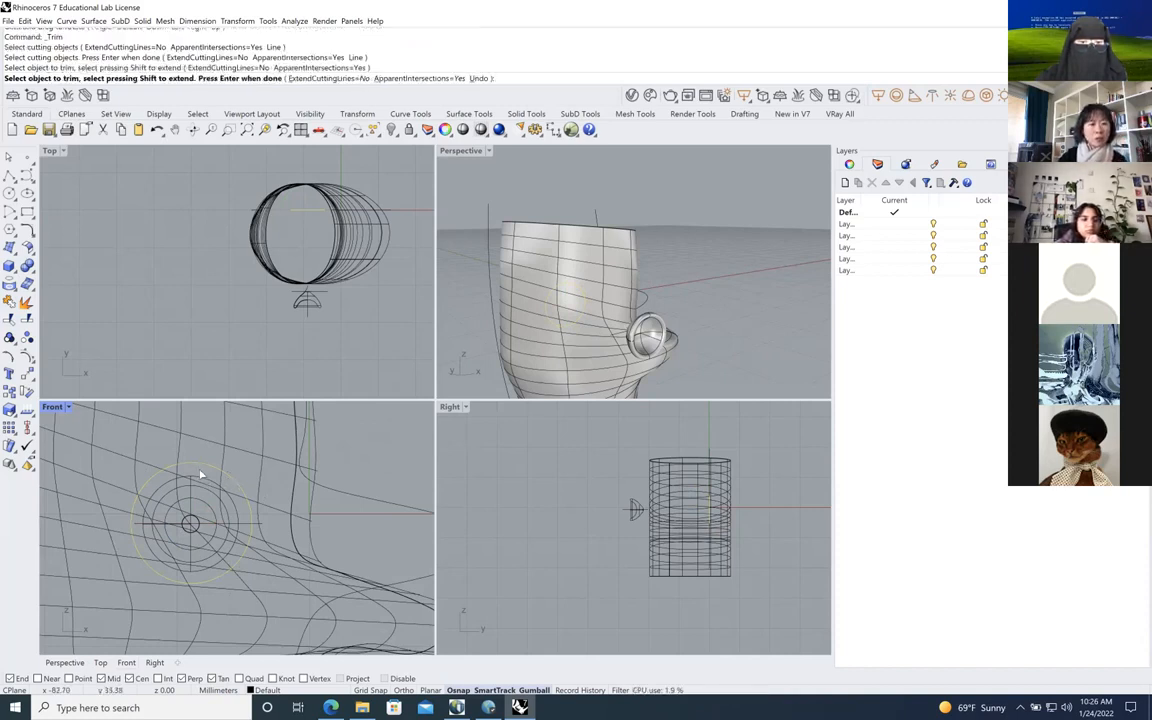
pyautogui.press('Return')
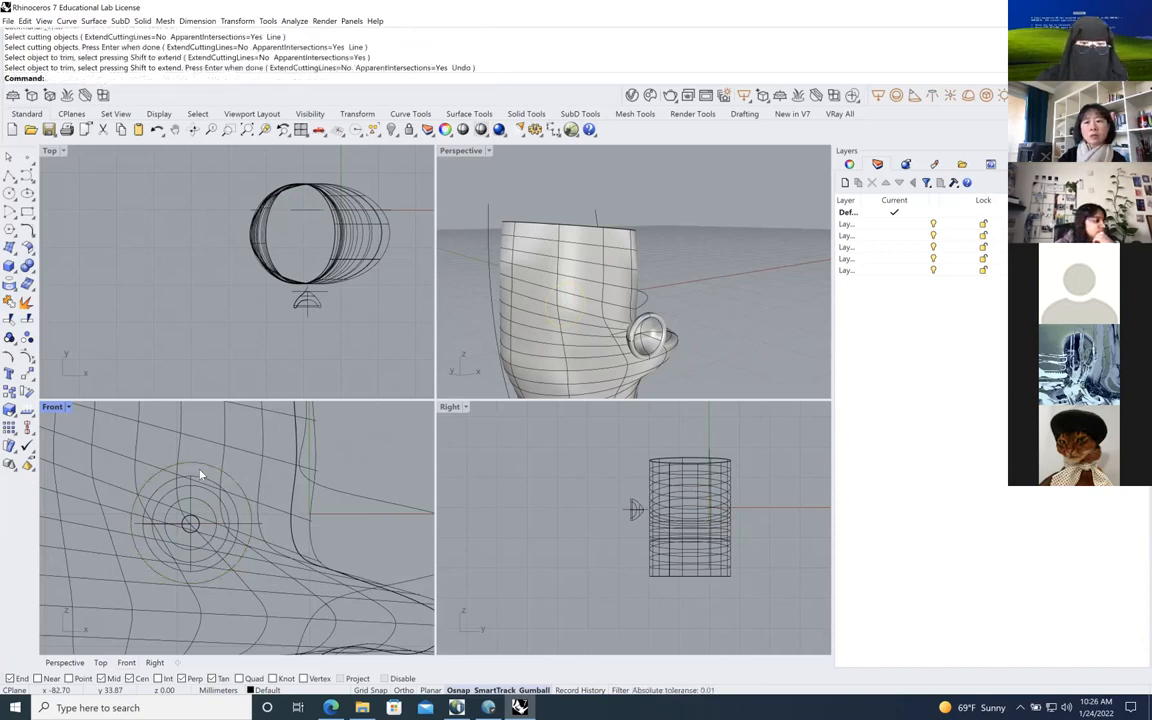
# Examine the head and eye form from above in the maximized Perspective viewport, and return to the four-viewport layout
pyautogui.doubleClick(470, 151)
pyautogui.click(193, 130)
pyautogui.moveTo(215, 285); pyautogui.dragTo(507, 426)
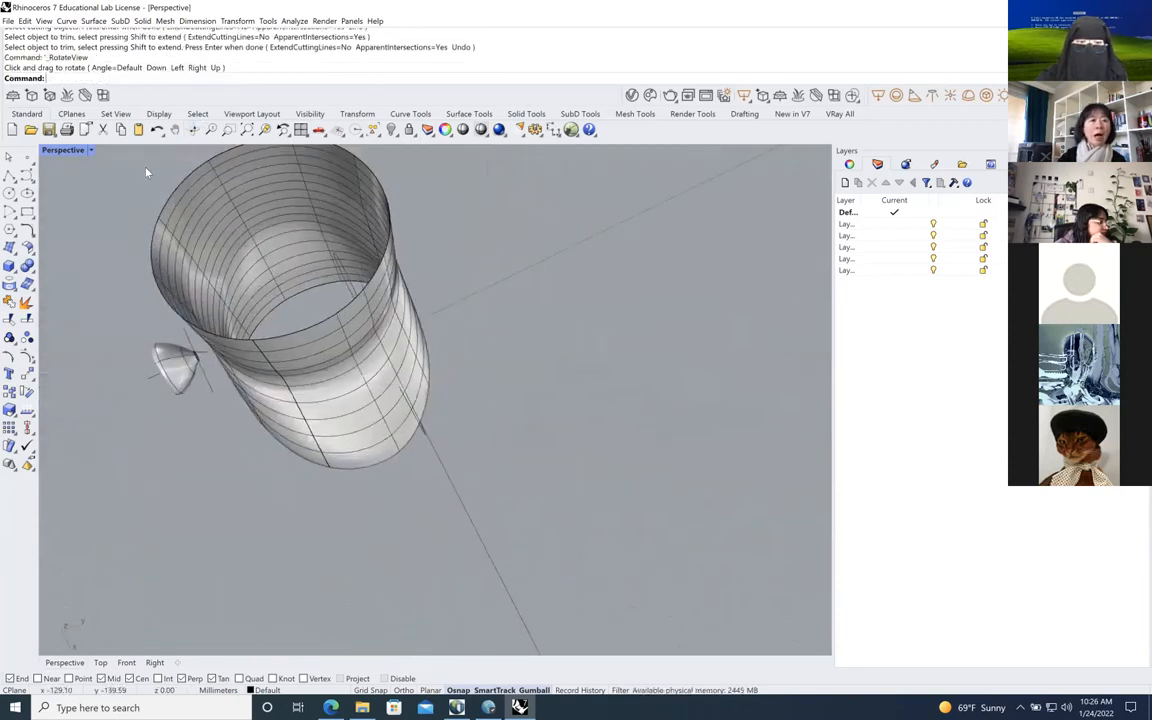
pyautogui.doubleClick(63, 150)
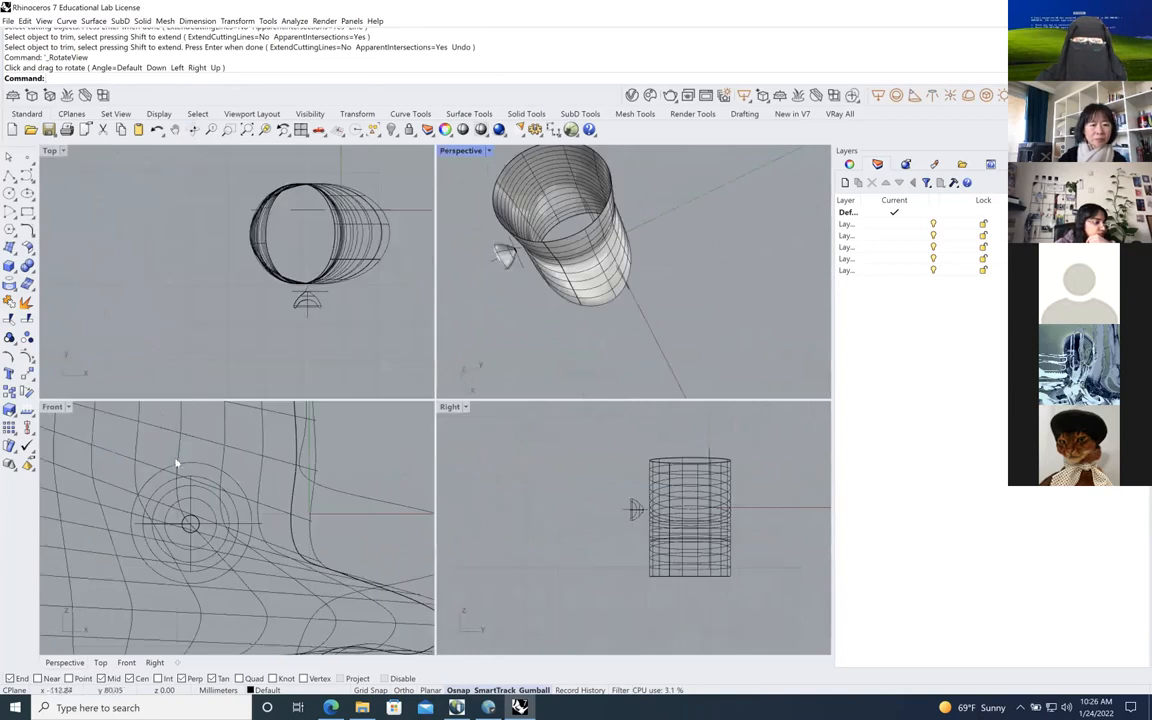
# Try to trim the head with the circle as cutter, picking the surface outside the circle, then undo the cut and end the command
pyautogui.click(228, 481)
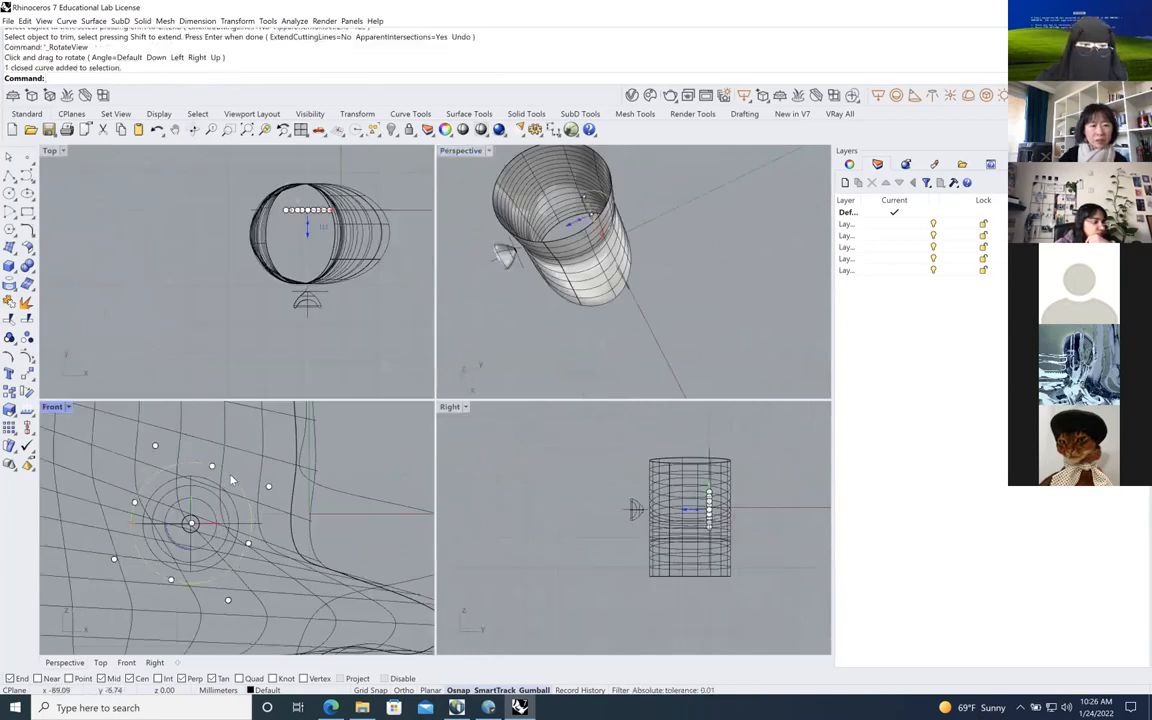
pyautogui.click(397, 452)
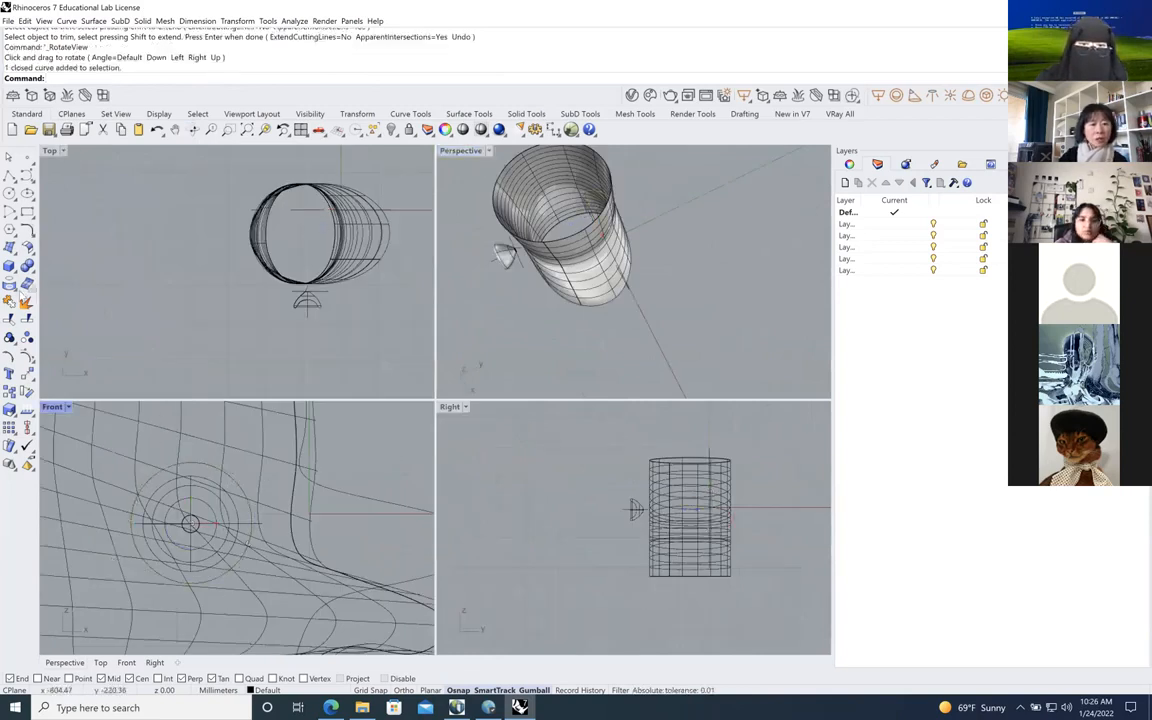
pyautogui.click(10, 320)
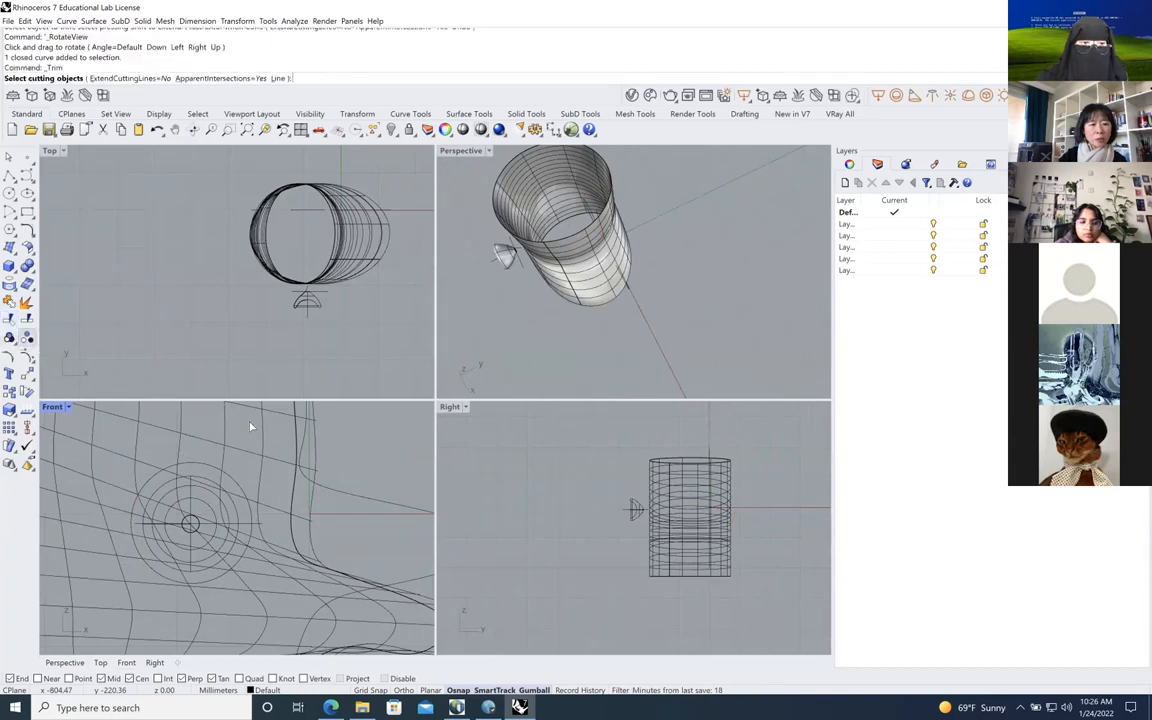
pyautogui.click(233, 483)
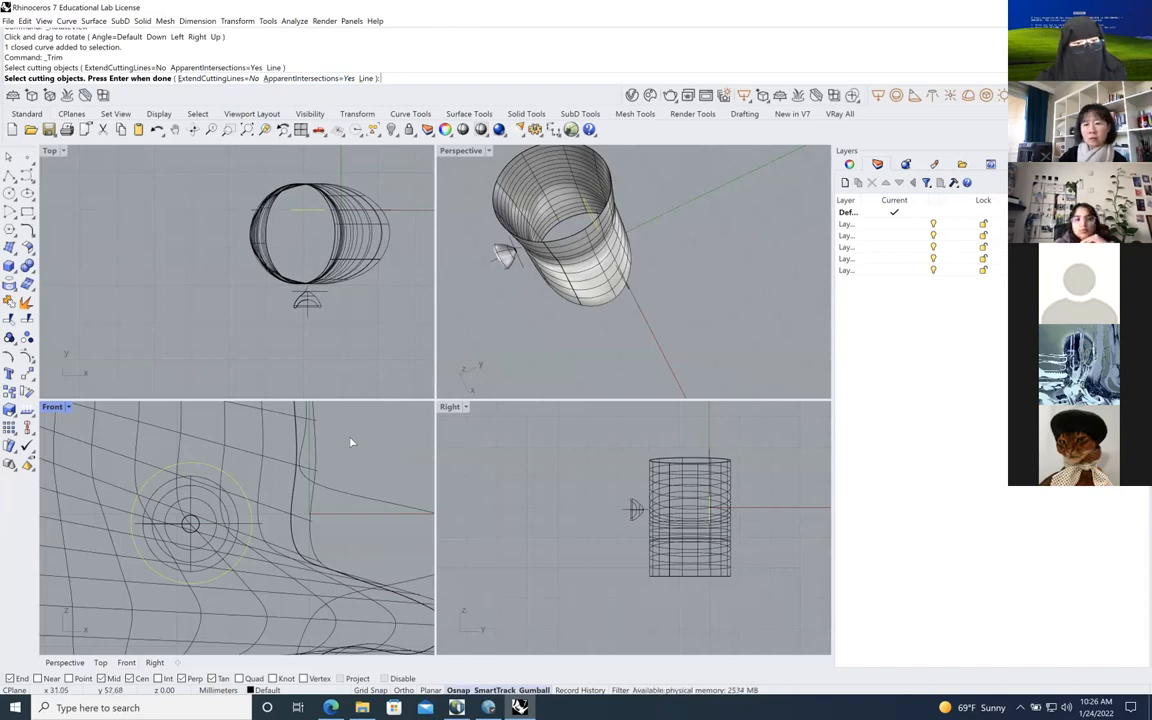
pyautogui.press('Return')
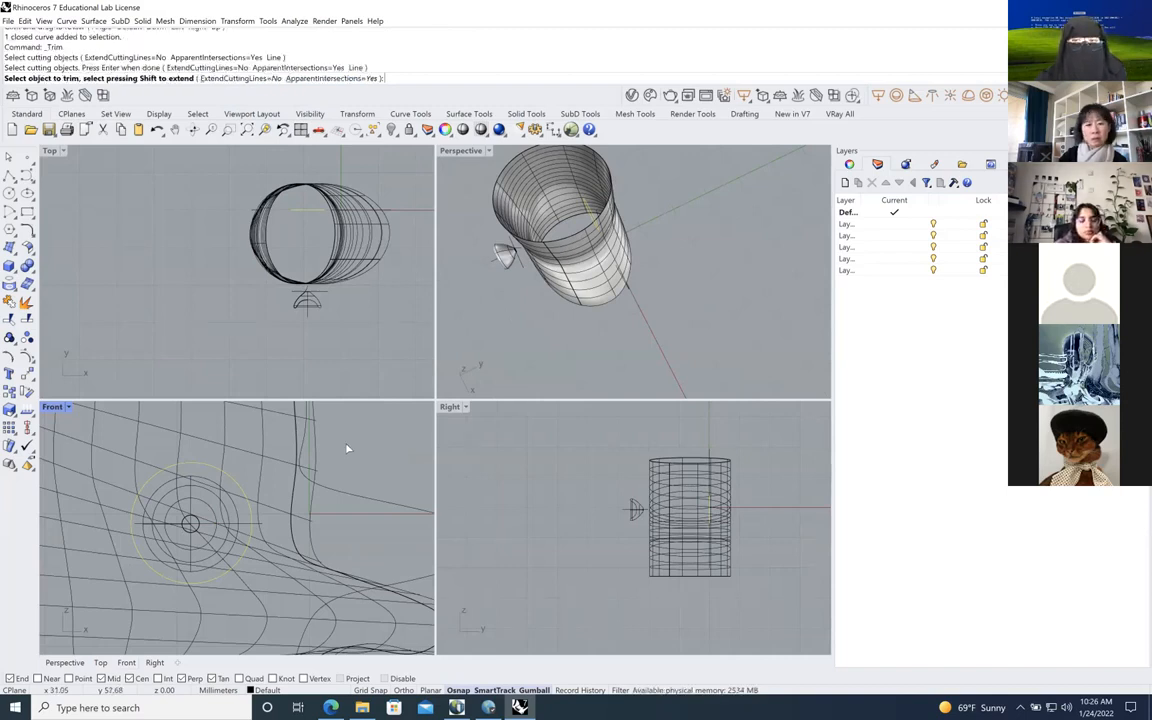
pyautogui.click(229, 485)
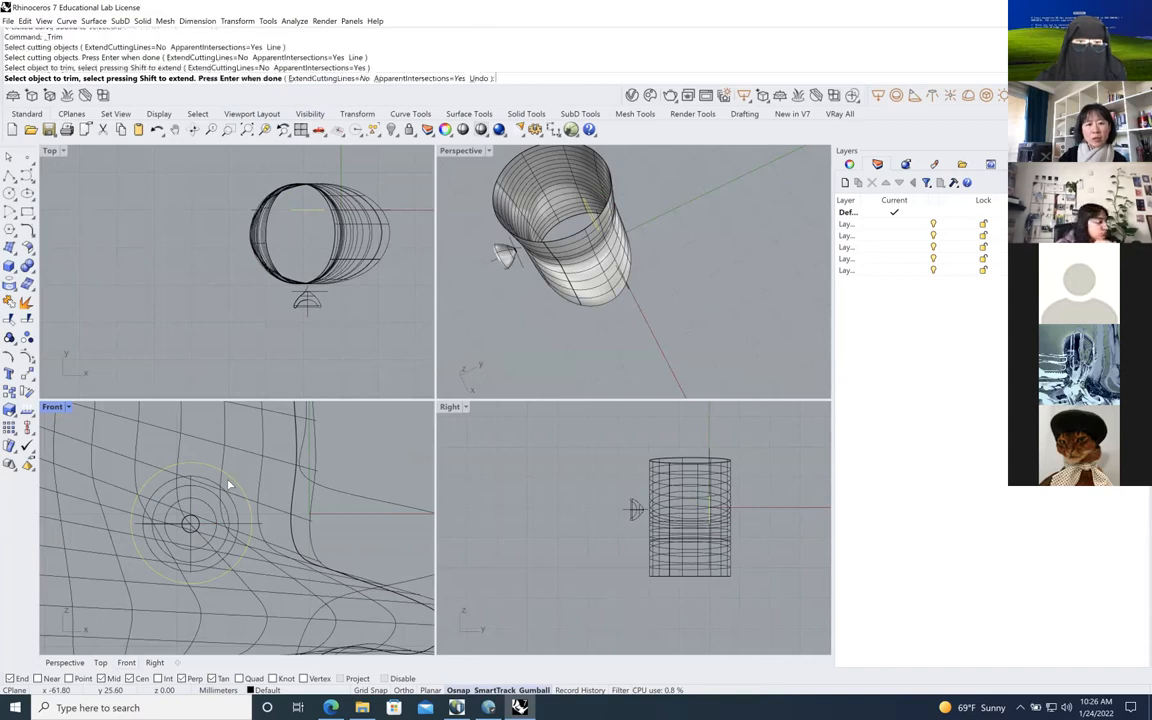
pyautogui.click(299, 472)
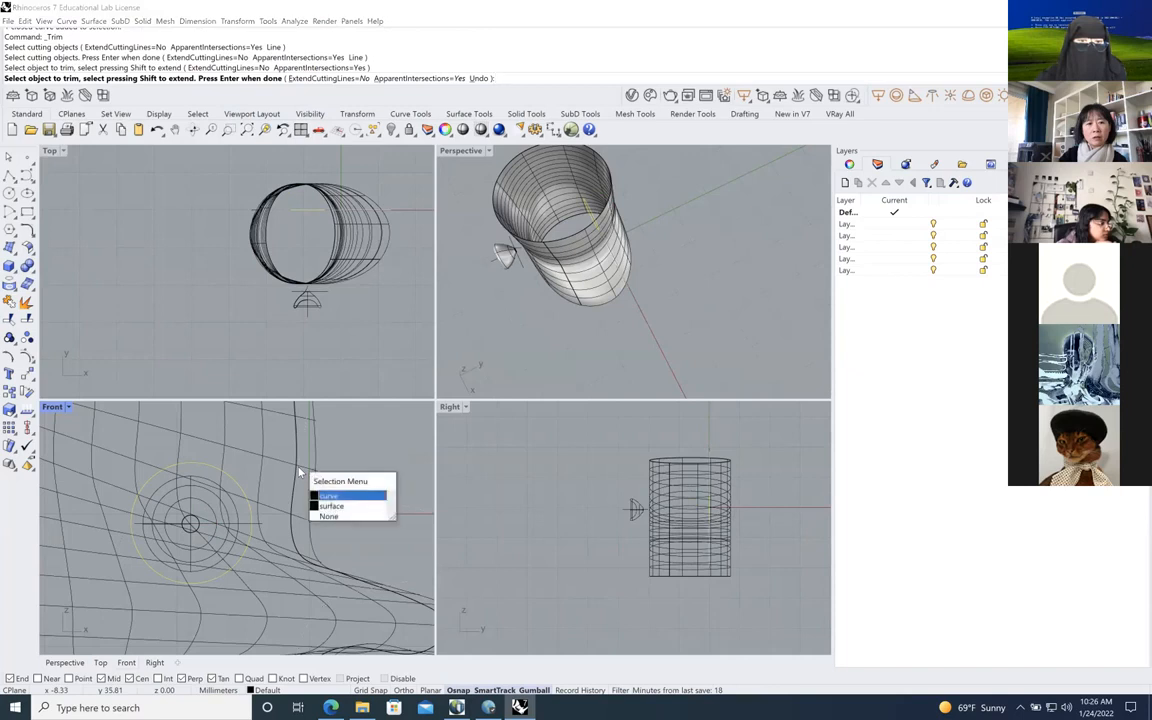
pyautogui.click(333, 507)
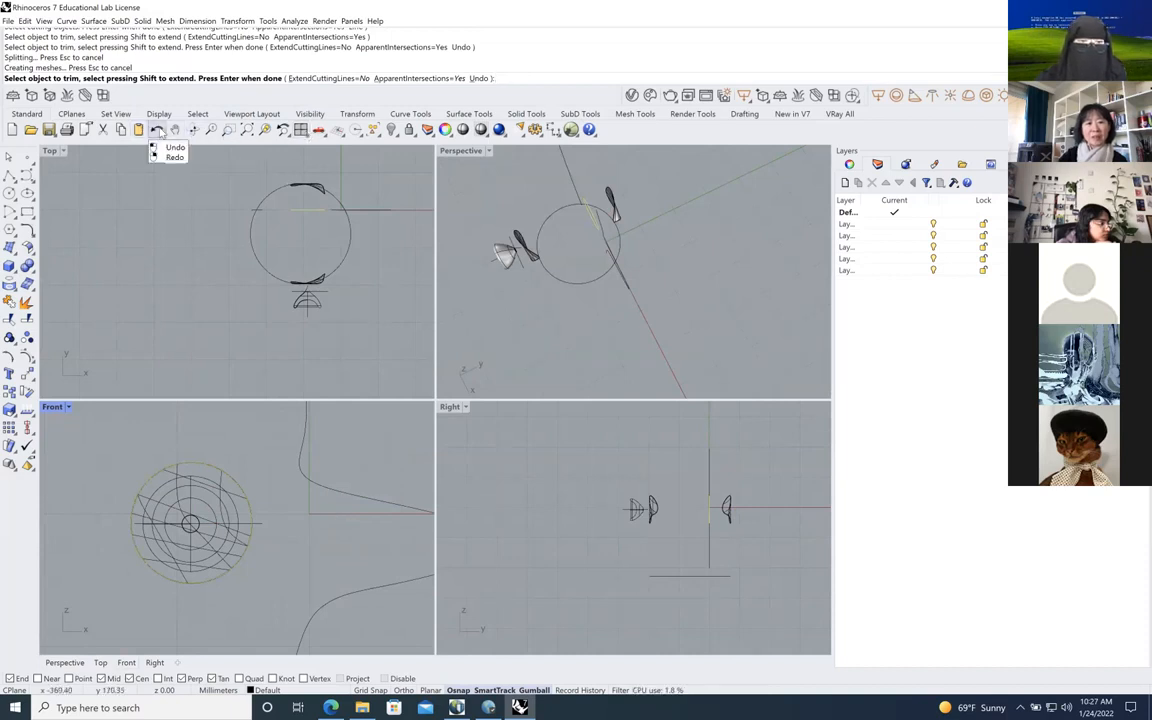
pyautogui.click(157, 131)
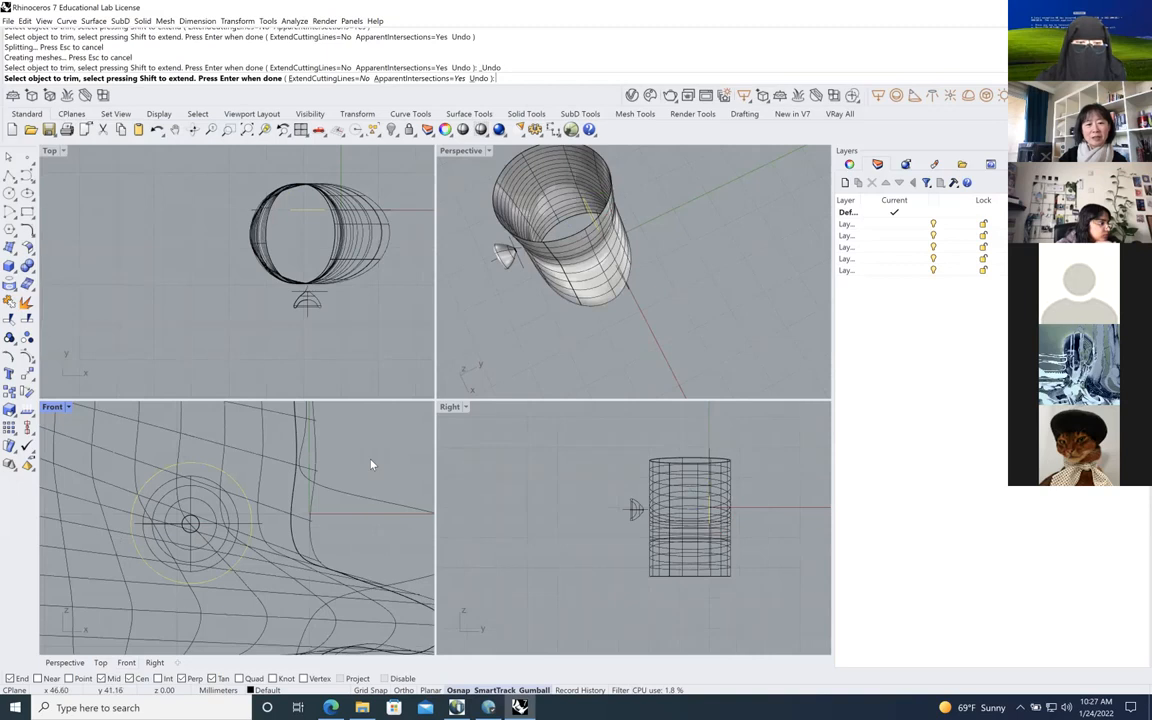
pyautogui.scroll(-12, 372, 535)
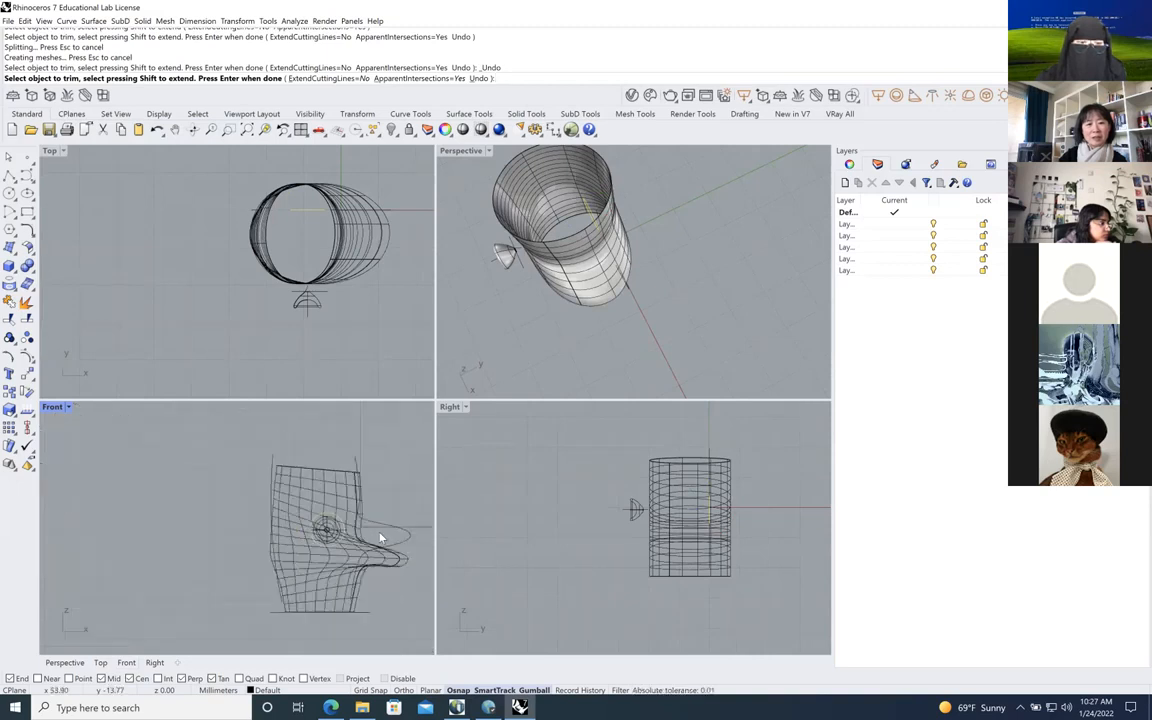
pyautogui.scroll(8, 327, 563)
pyautogui.scroll(6, 357, 488)
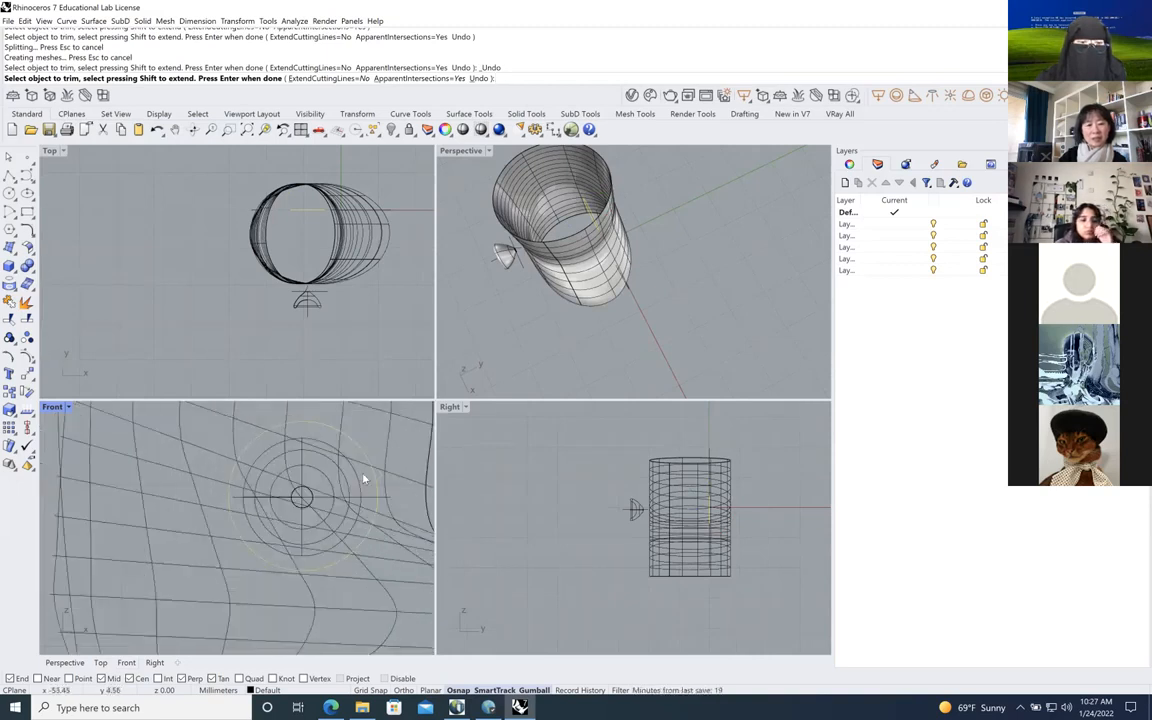
pyautogui.click(310, 309)
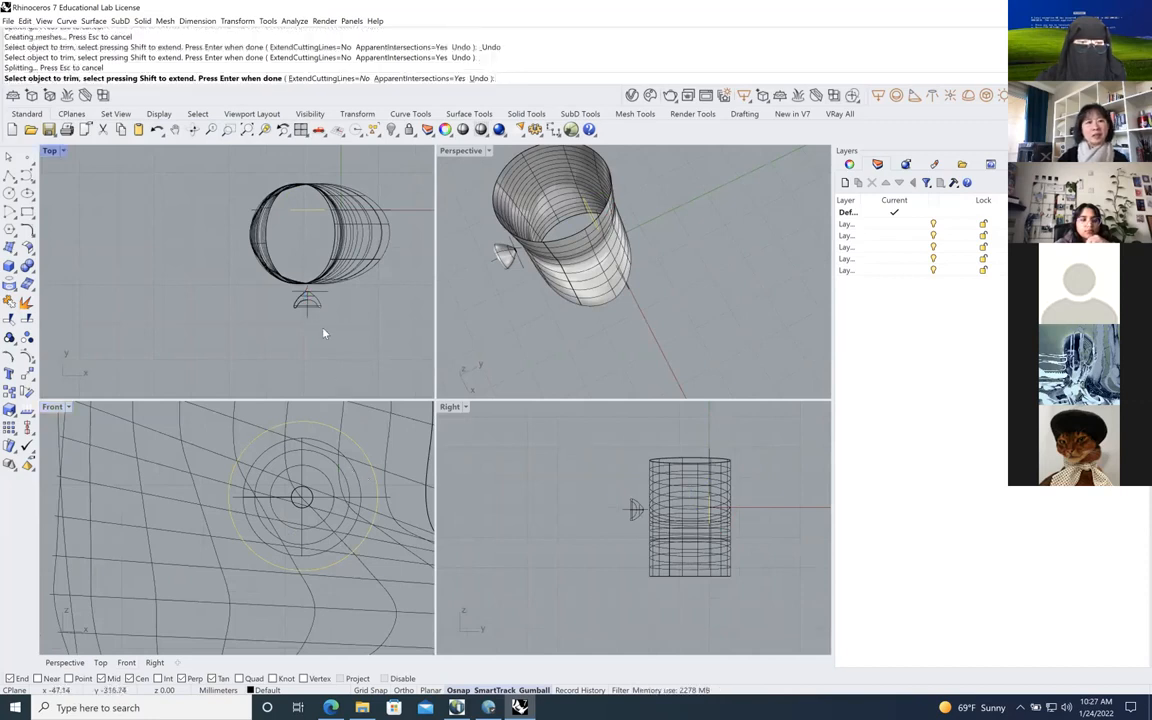
pyautogui.press('Return')
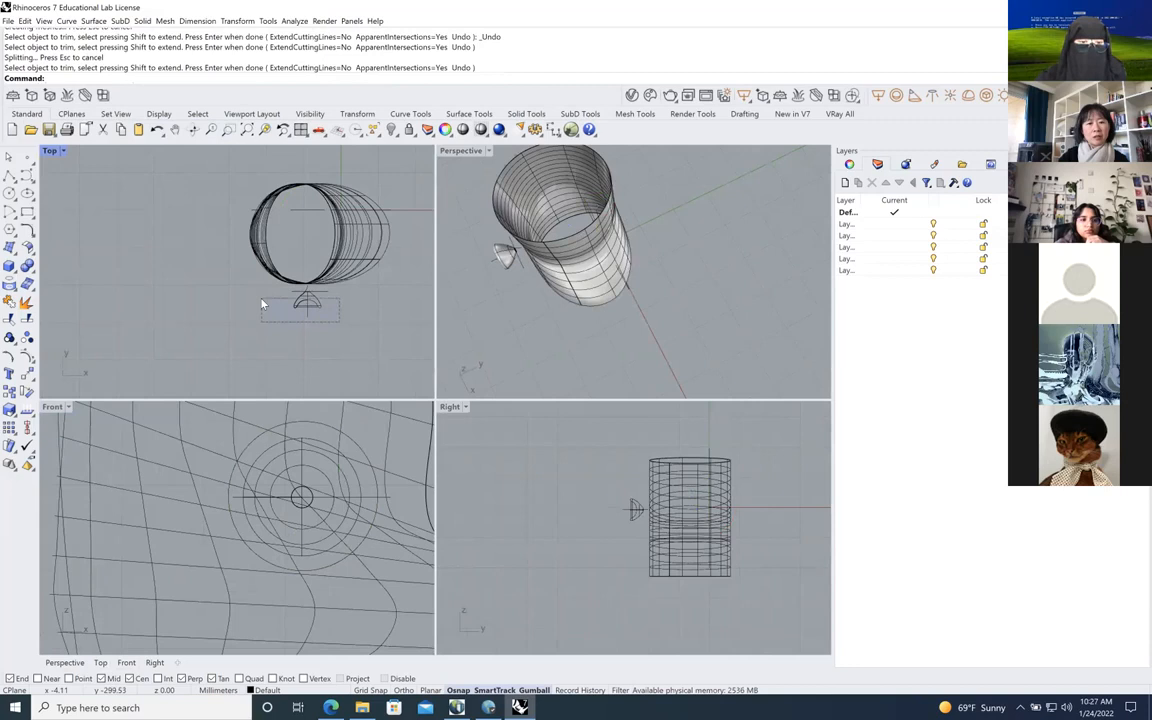
# Hide the eye form with its curves, and trim both sides of the head surface inside the circle with ExtendCuttingLines set to Yes
pyautogui.moveTo(261, 304); pyautogui.dragTo(340, 325)
pyautogui.click(391, 131)
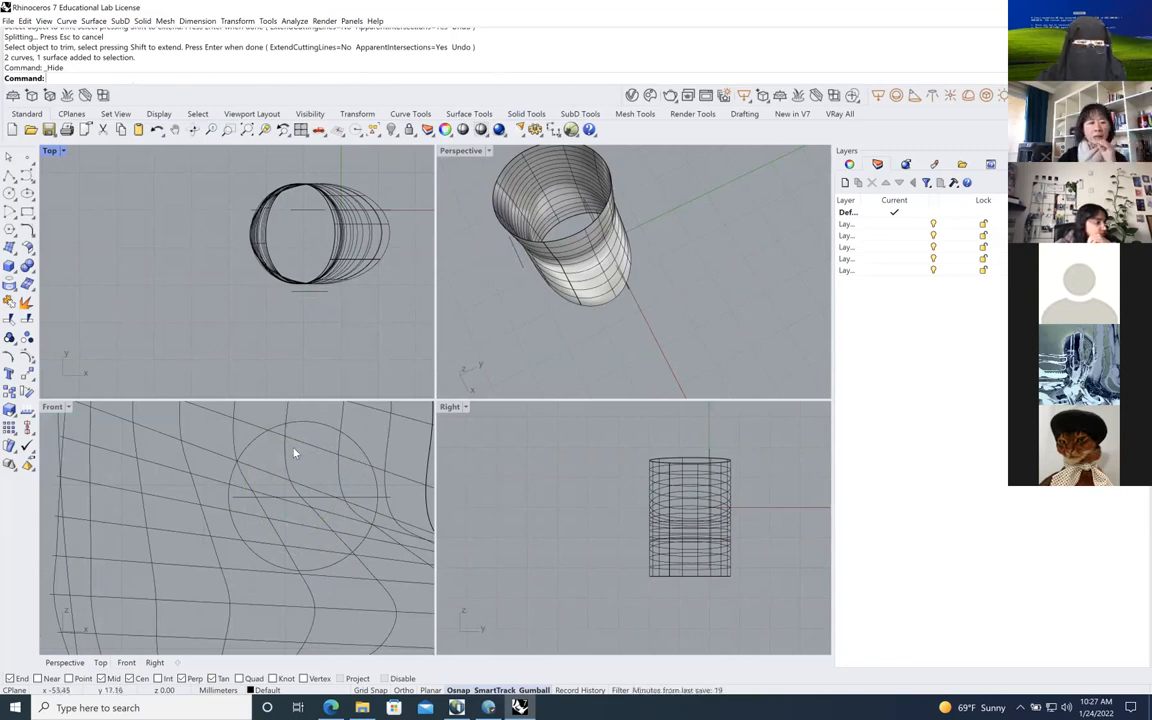
pyautogui.click(10, 320)
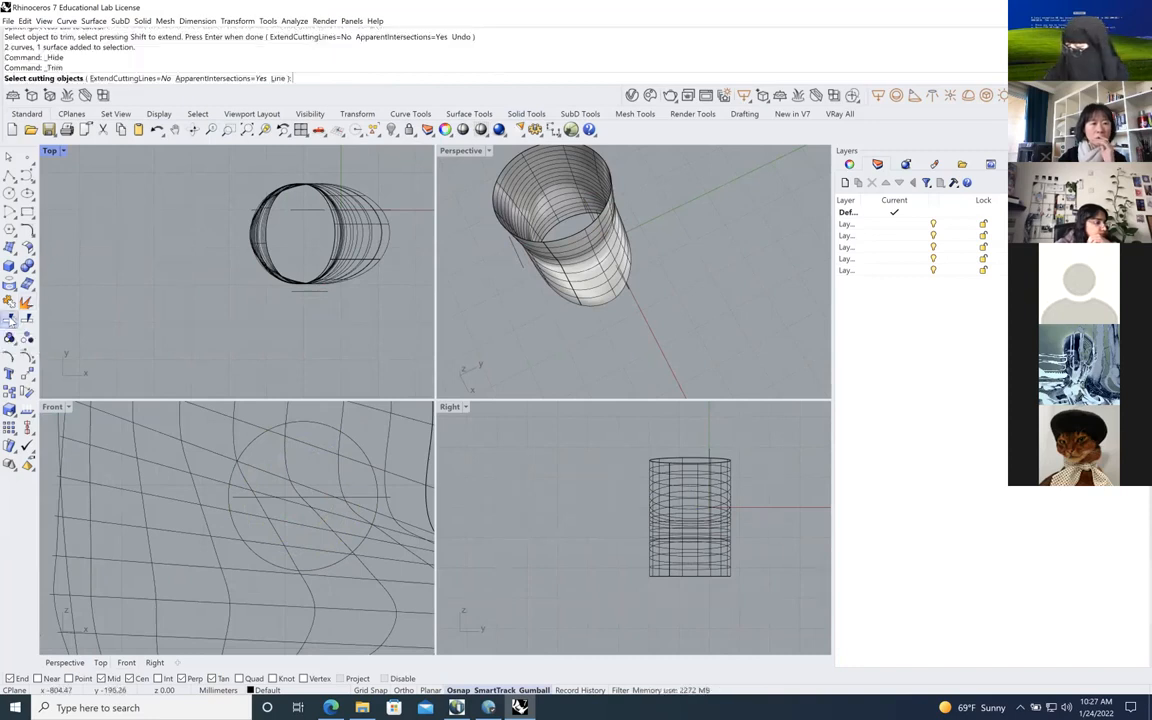
pyautogui.click(138, 79)
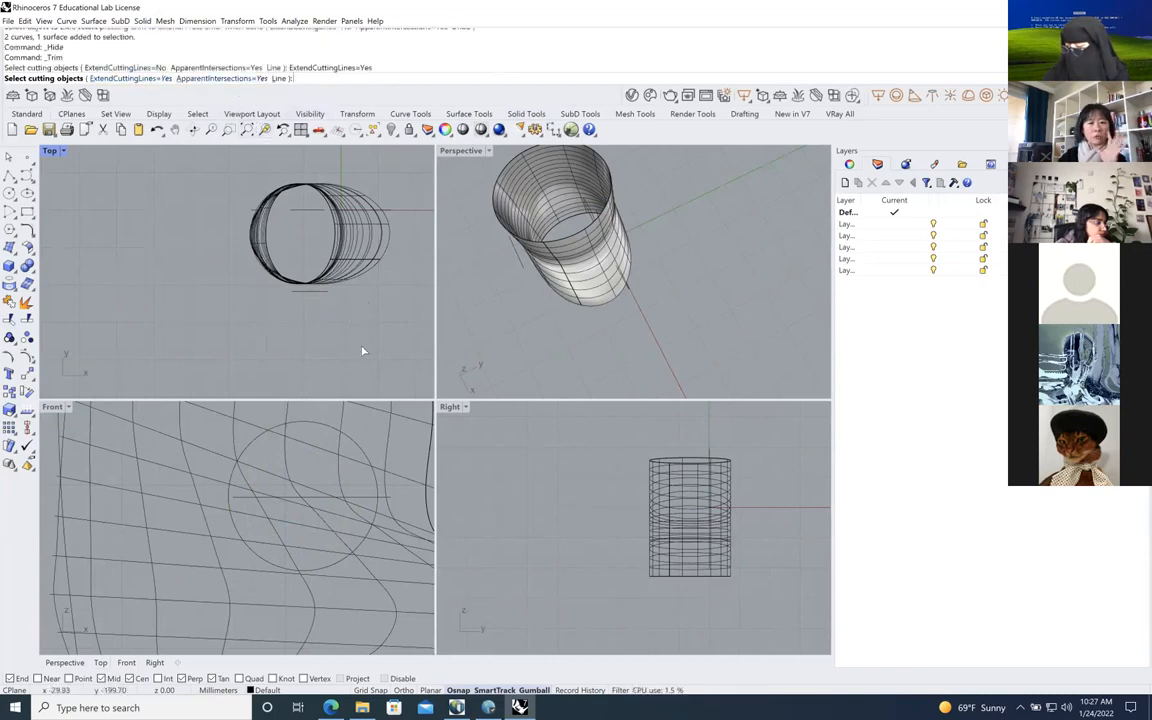
pyautogui.click(359, 446)
pyautogui.press('Return')
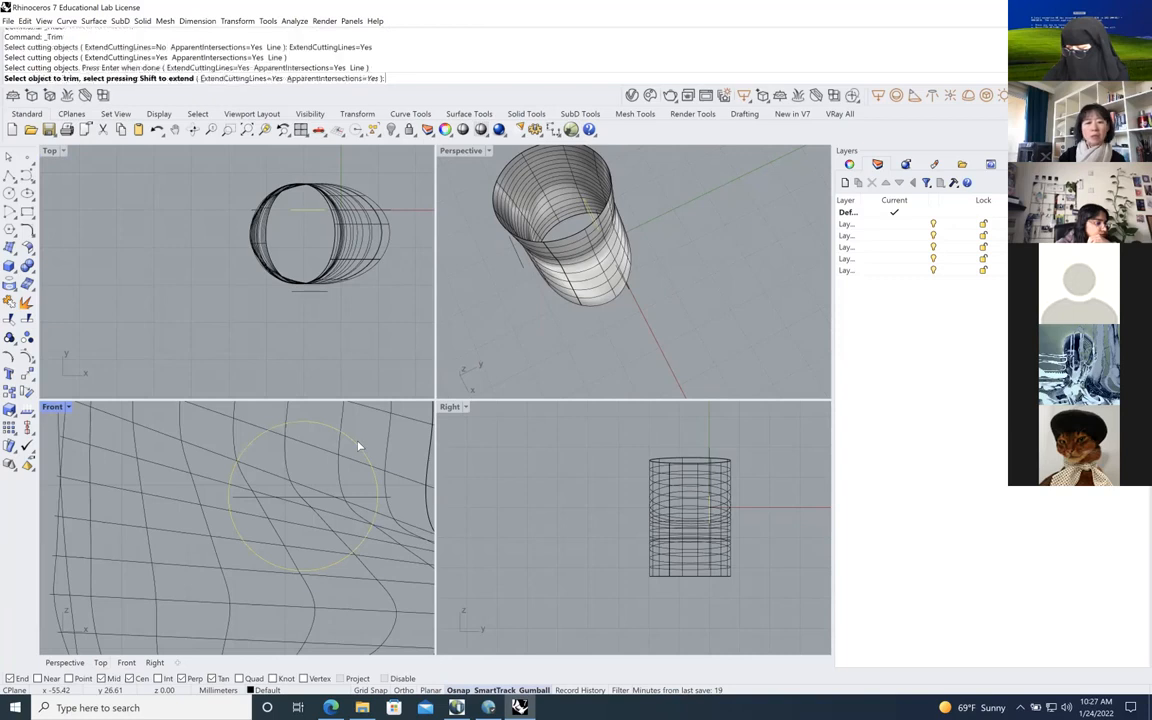
pyautogui.click(340, 471)
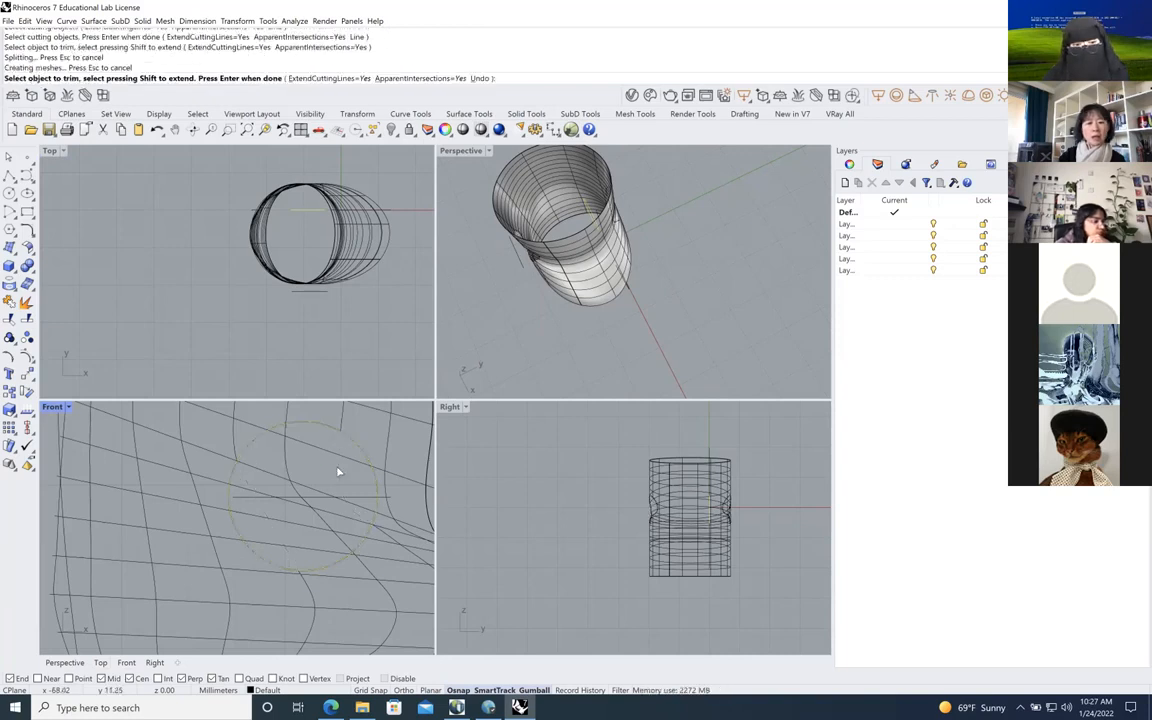
pyautogui.click(288, 469)
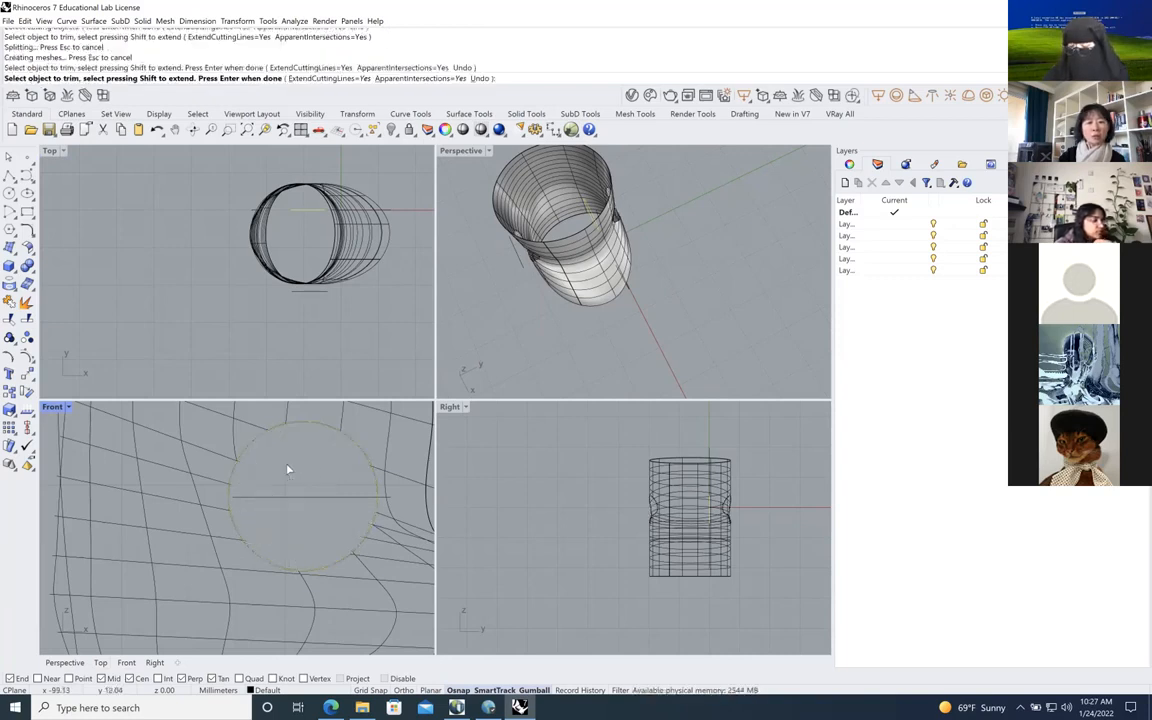
pyautogui.press('Return')
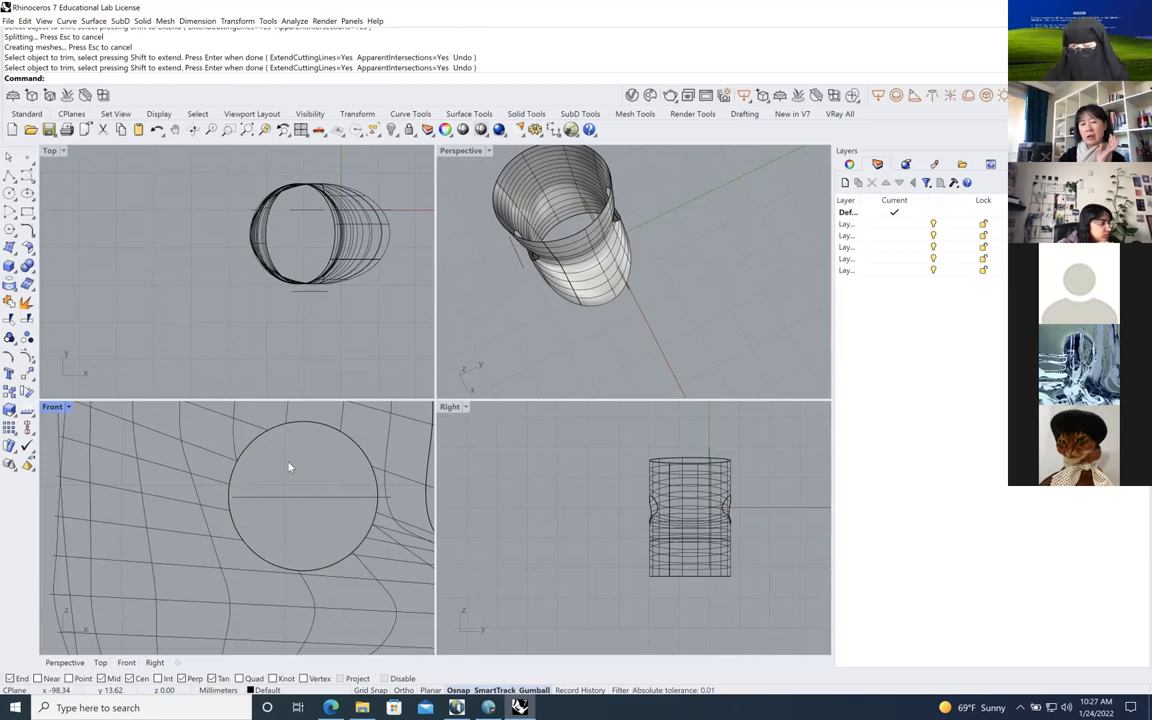
# Show the hidden eye form again and frame it with the eye opening in the maximized Perspective viewport
pyautogui.click(391, 131)
pyautogui.click(408, 157)
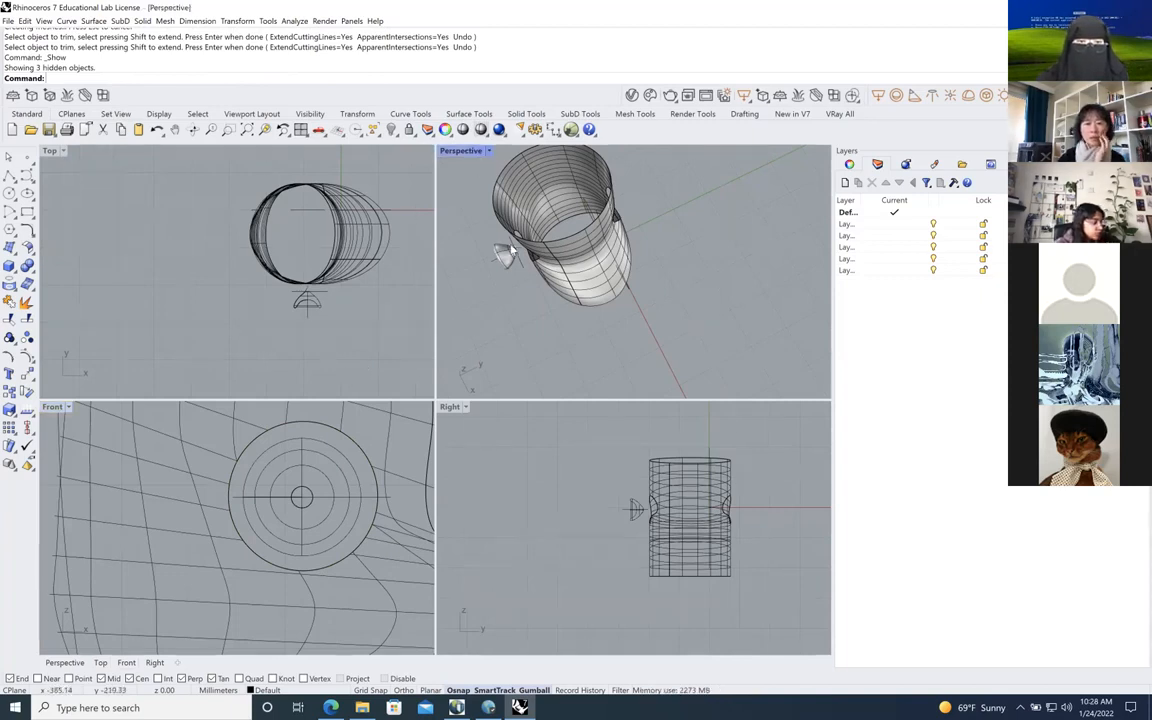
pyautogui.doubleClick(471, 151)
pyautogui.click(194, 131)
pyautogui.moveTo(158, 294); pyautogui.dragTo(157, 348)
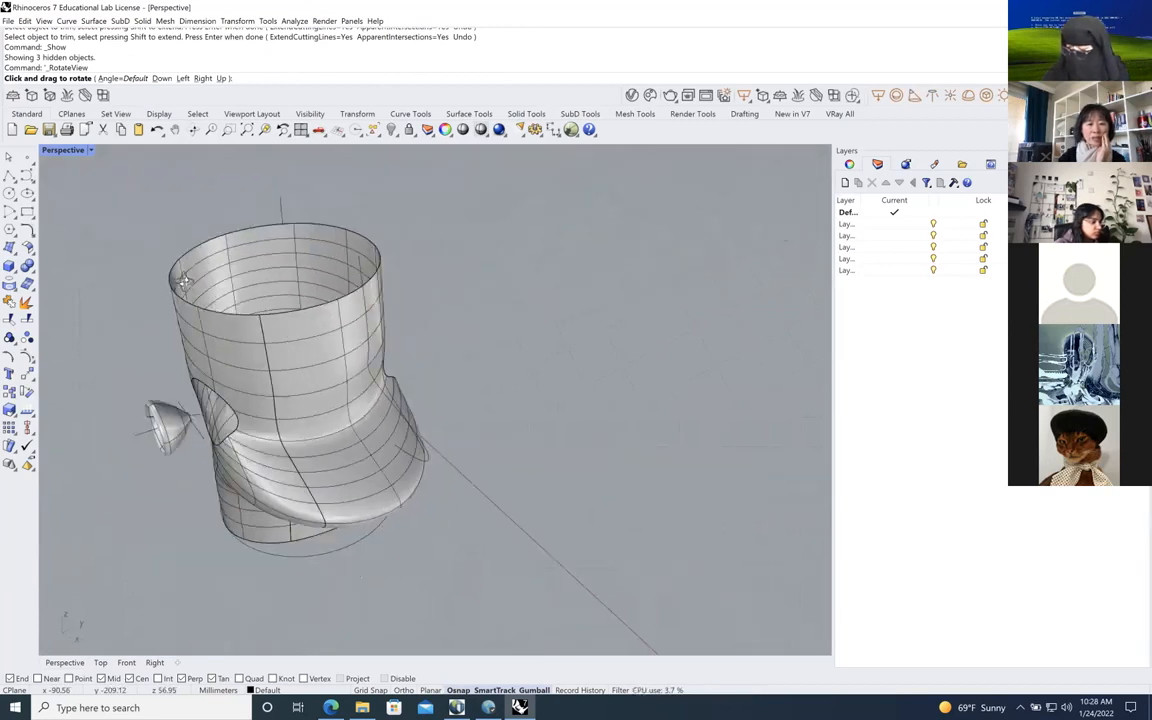
pyautogui.scroll(3, 157, 348)
pyautogui.scroll(3, 203, 448)
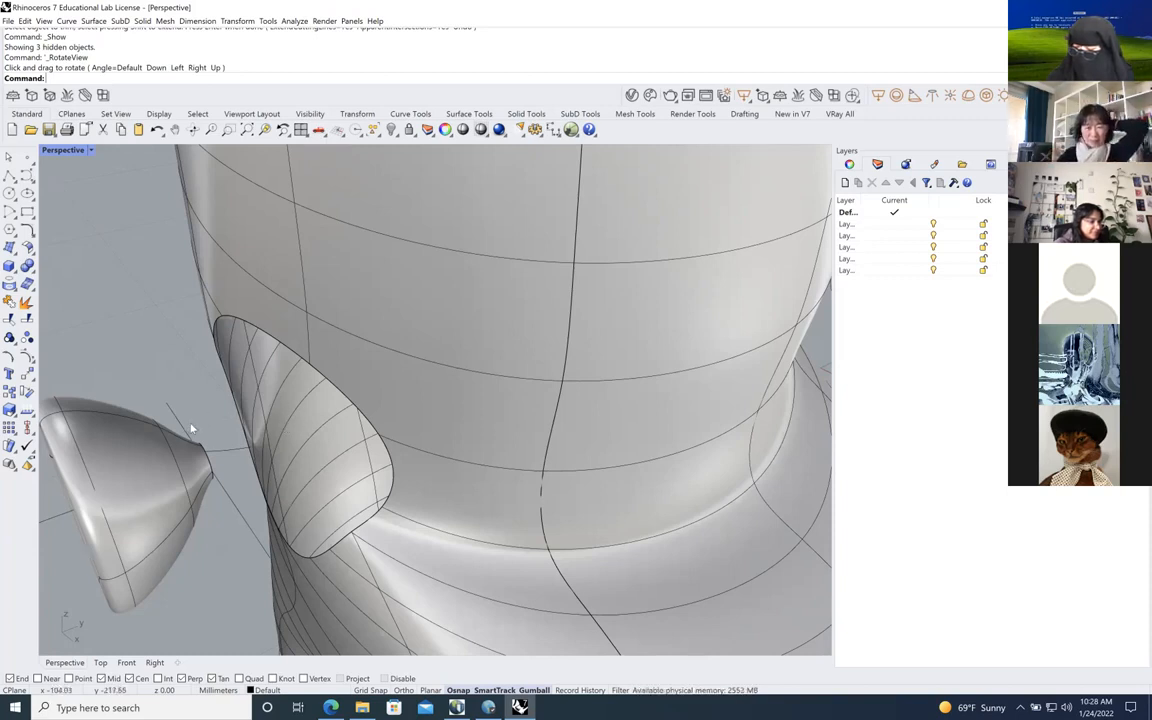
# Create a surface blend from the narrow end edge of the eye form to the edge of the head's eye opening
pyautogui.click(30, 252)
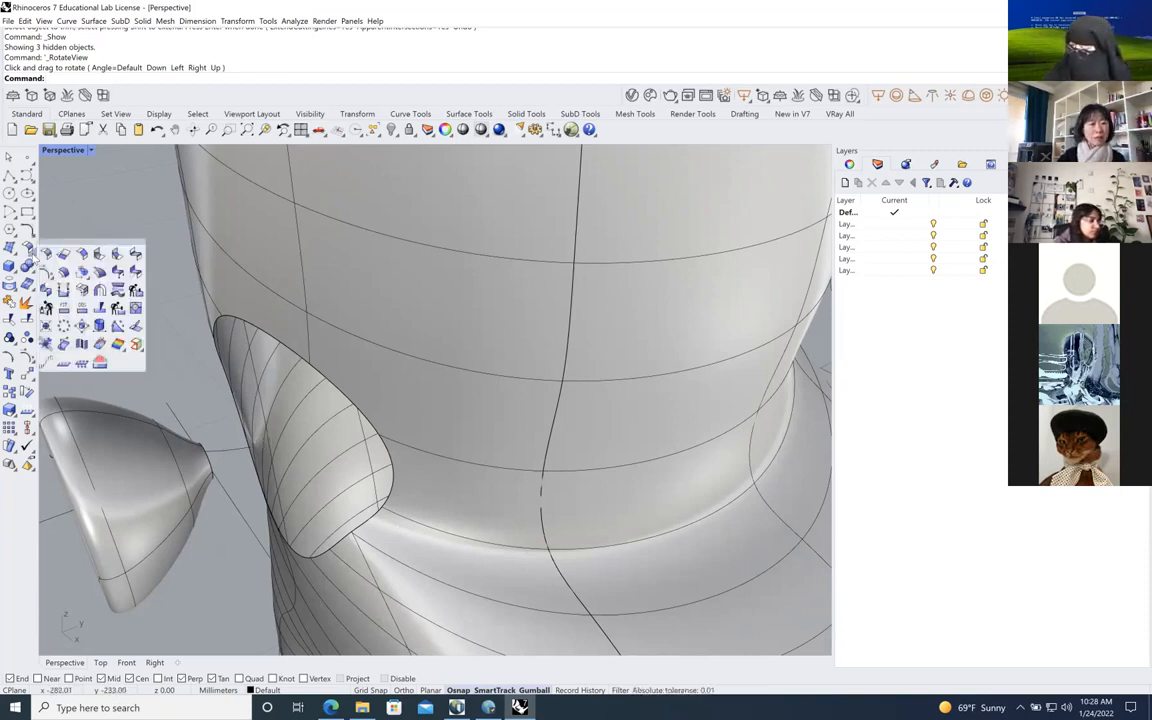
pyautogui.click(137, 254)
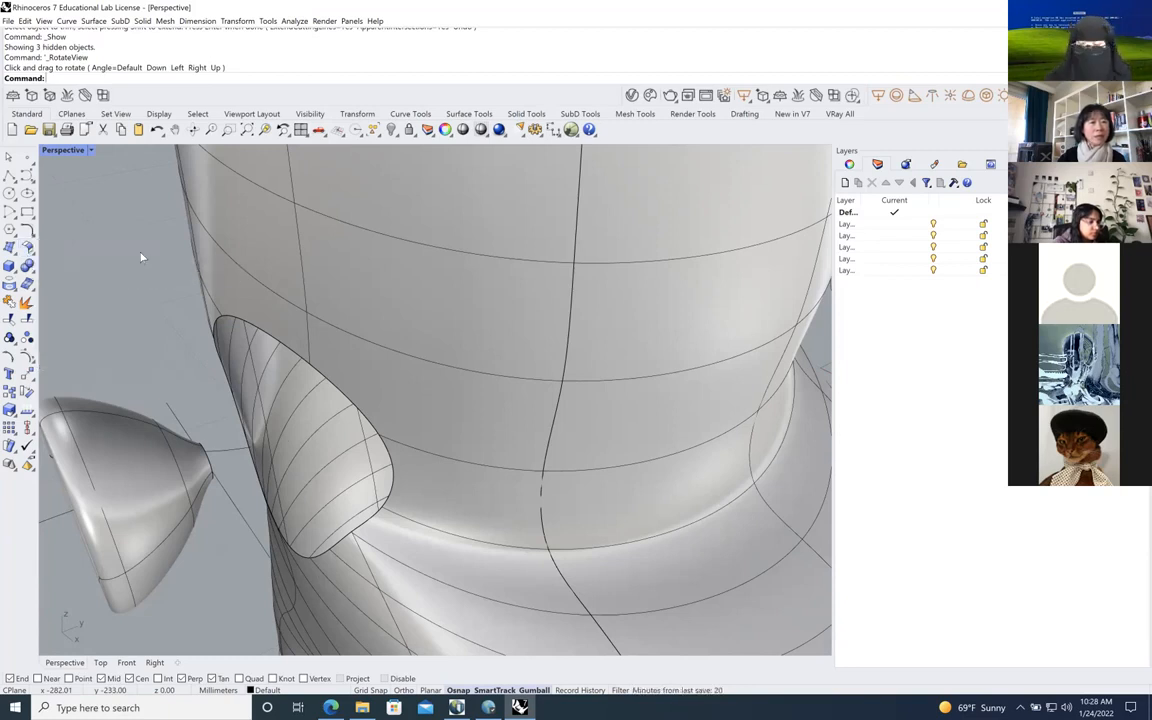
pyautogui.click(208, 465)
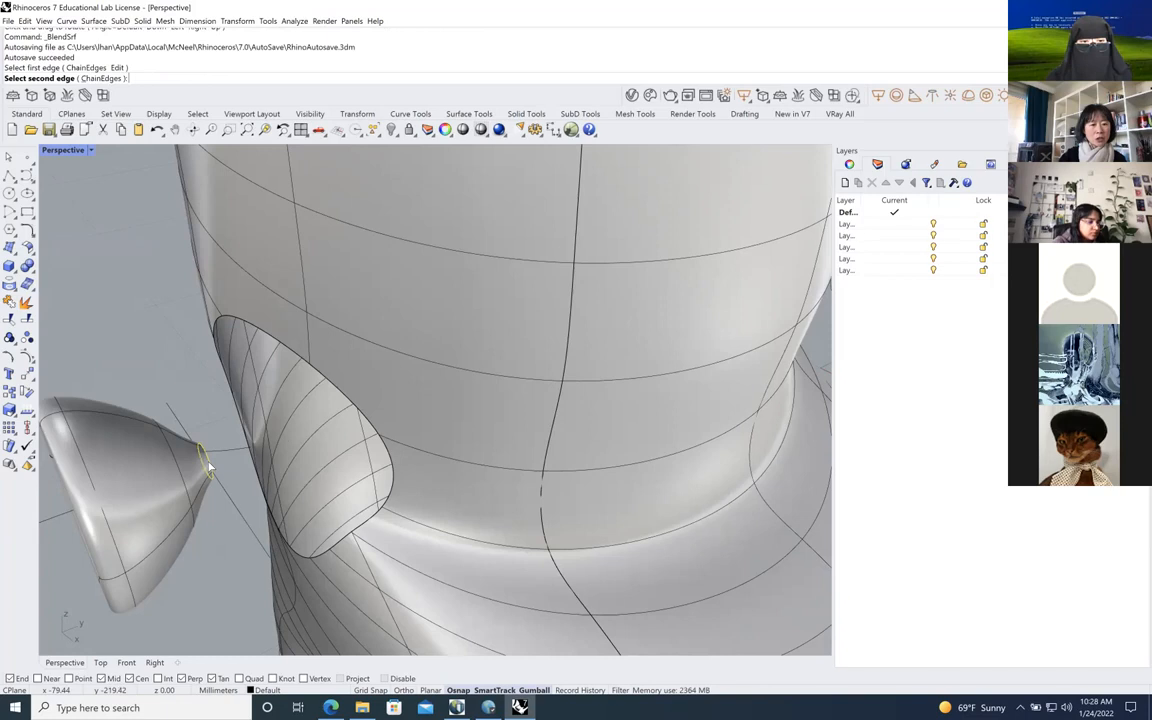
pyautogui.click(340, 398)
pyautogui.click(340, 398)
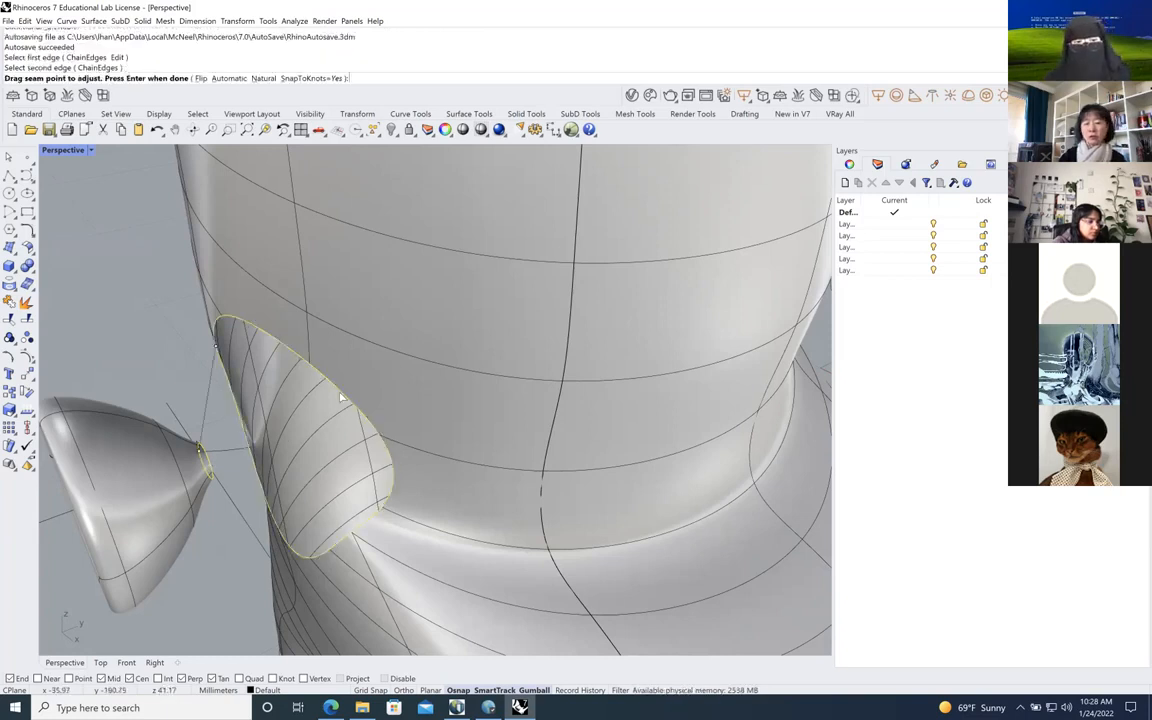
pyautogui.press('Return')
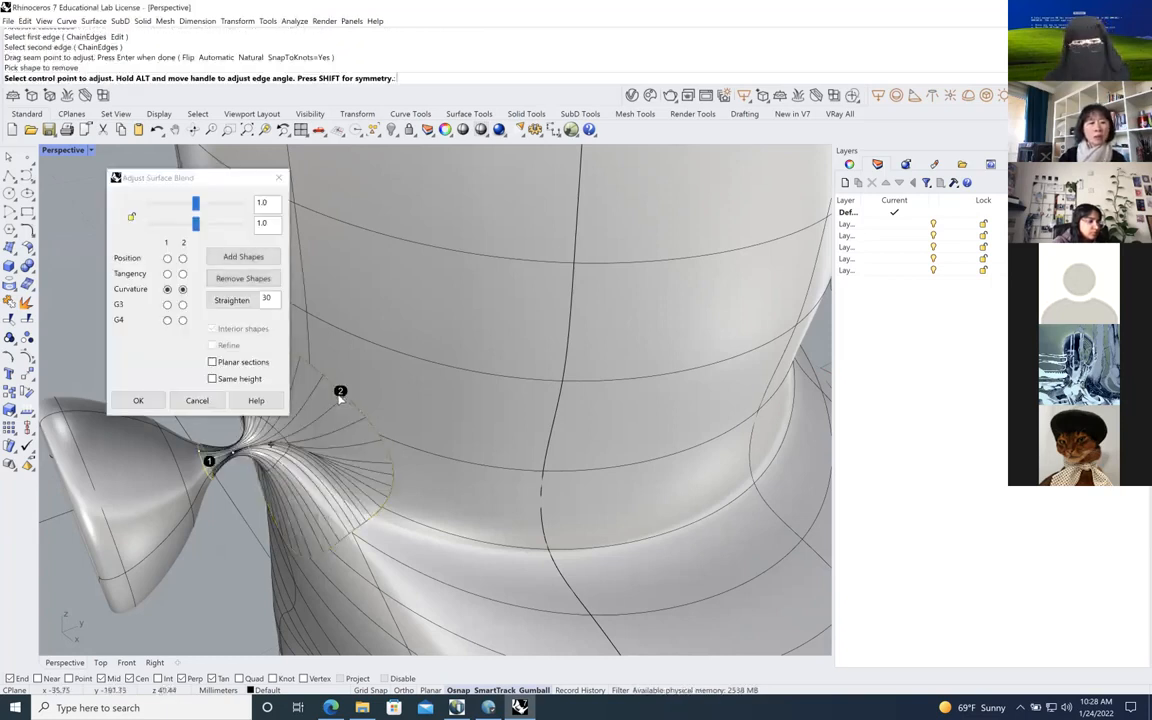
# Set the blend's adjustment values to 0.435 for the first edge and 0.737 for the second, and accept it
pyautogui.moveTo(222, 178); pyautogui.dragTo(446, 180)
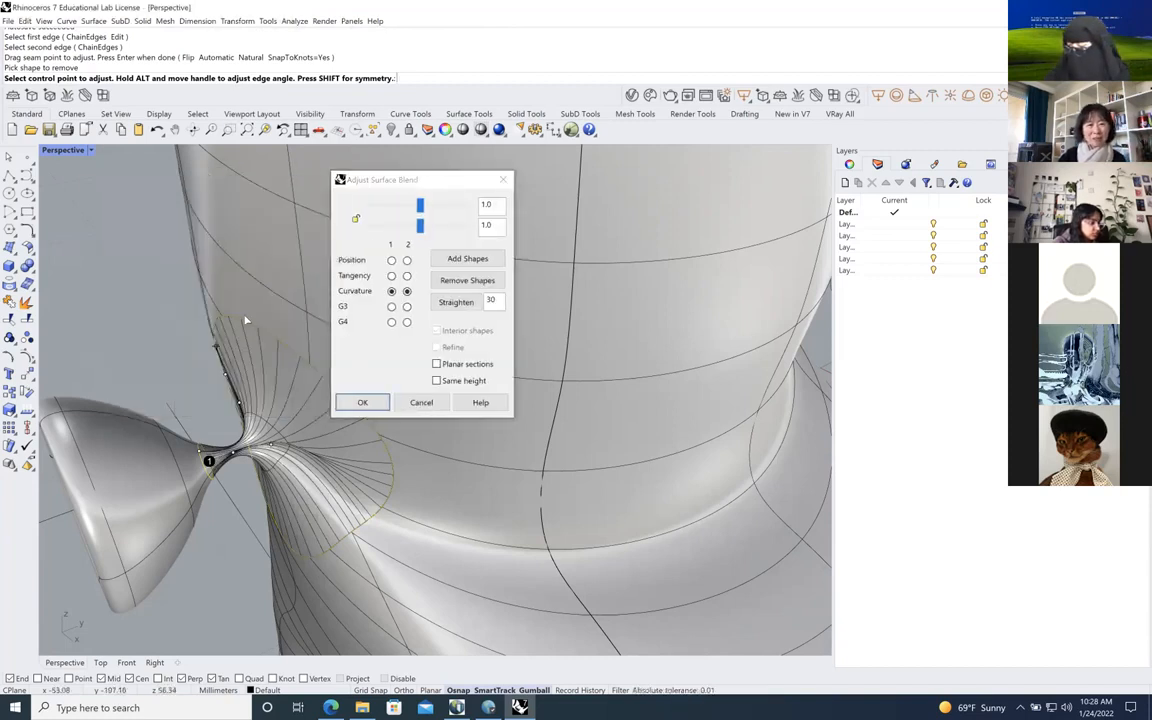
pyautogui.moveTo(419, 204)
pyautogui.mouseDown()
pyautogui.moveTo(396, 205)
pyautogui.moveTo(411, 227)
pyautogui.mouseUp()
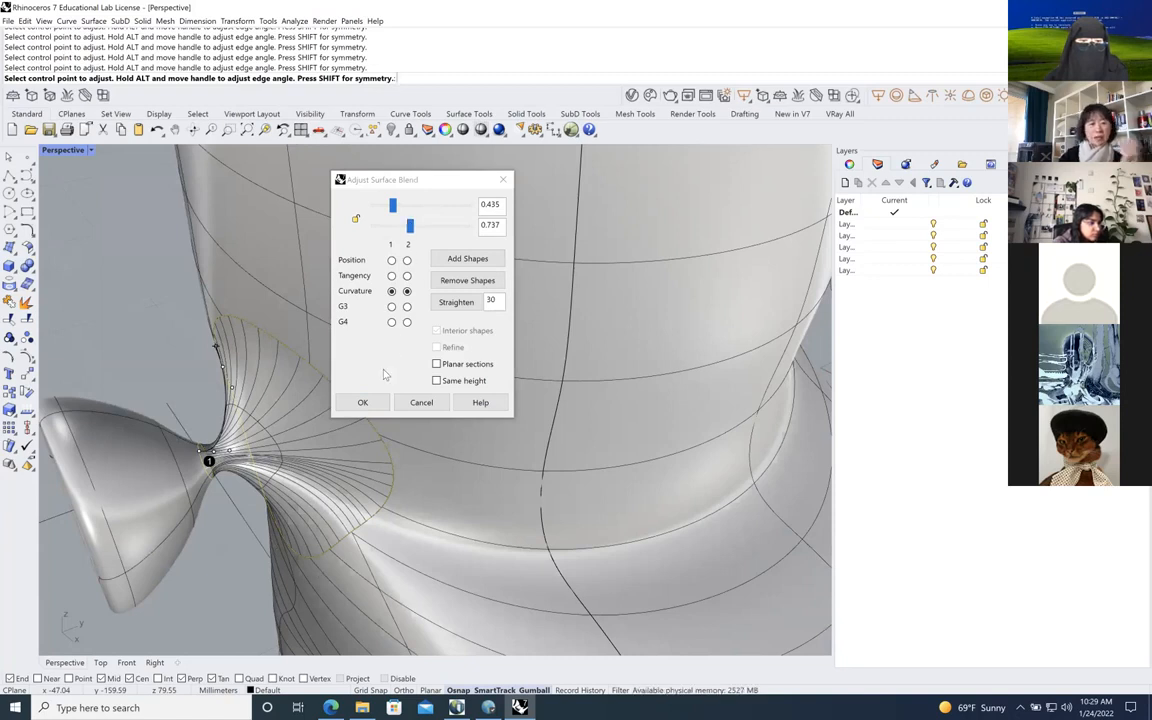
pyautogui.click(365, 402)
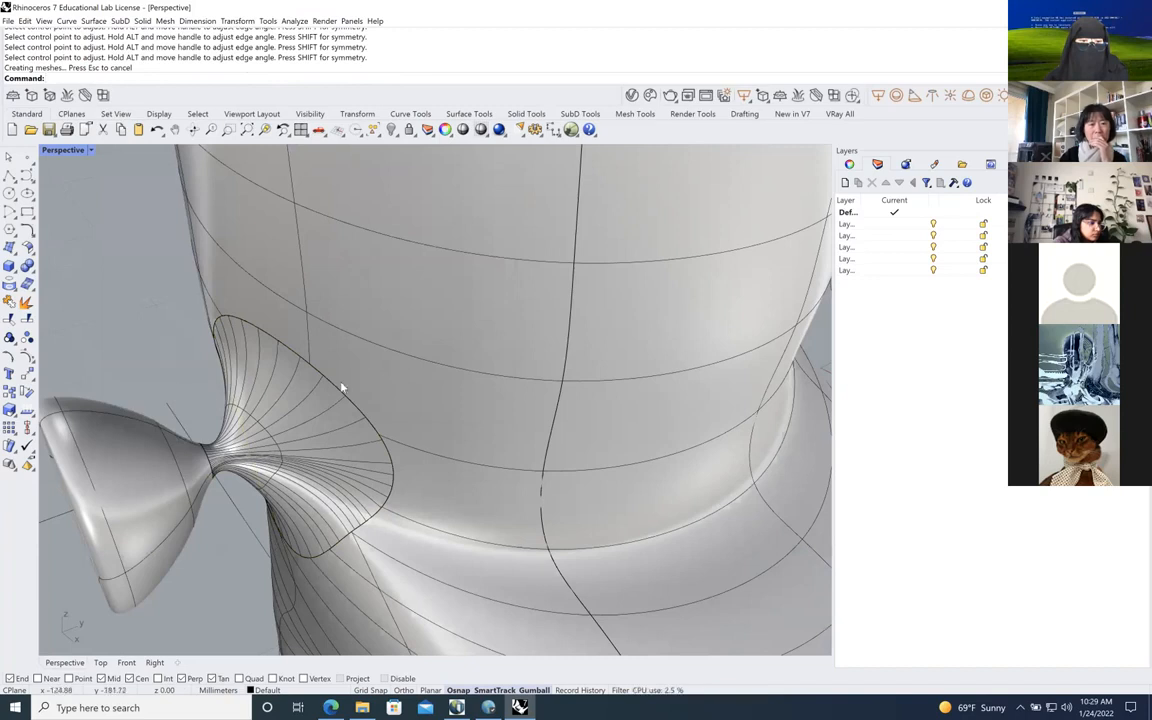
# Examine the blend between the eye form and the head up close and from a distance
pyautogui.scroll(3, 345, 388)
pyautogui.scroll(-4, 345, 389)
pyautogui.scroll(-5, 344, 388)
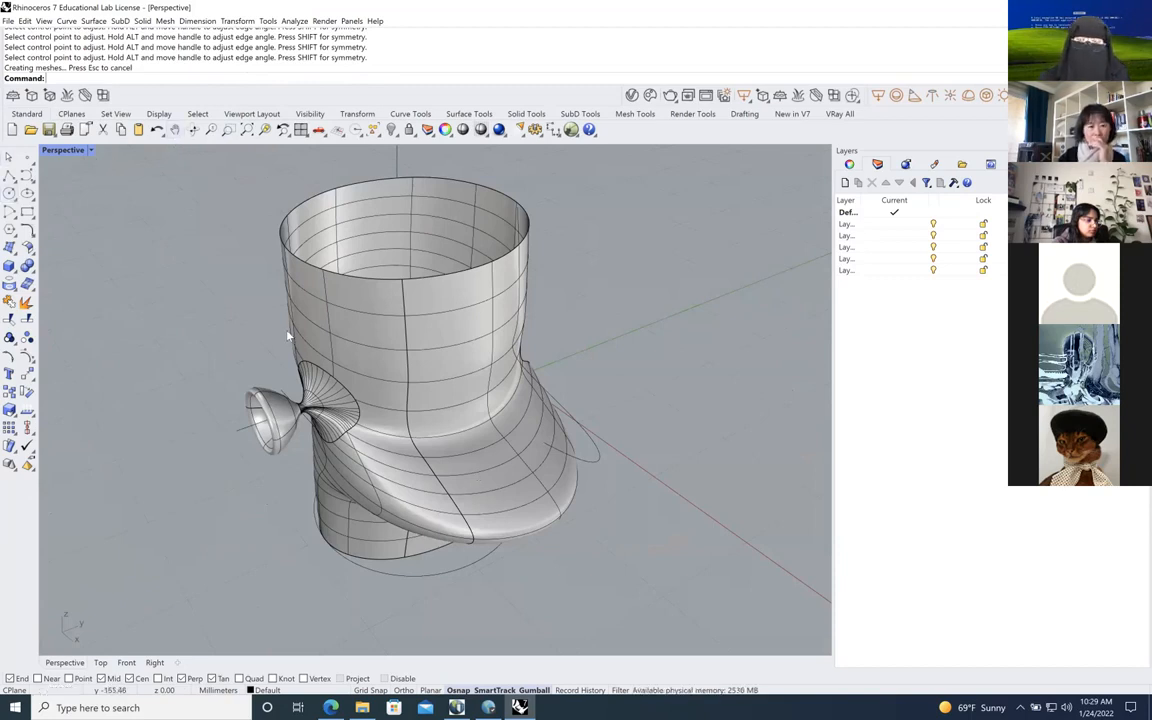
pyautogui.scroll(8, 288, 354)
pyautogui.scroll(-10, 288, 355)
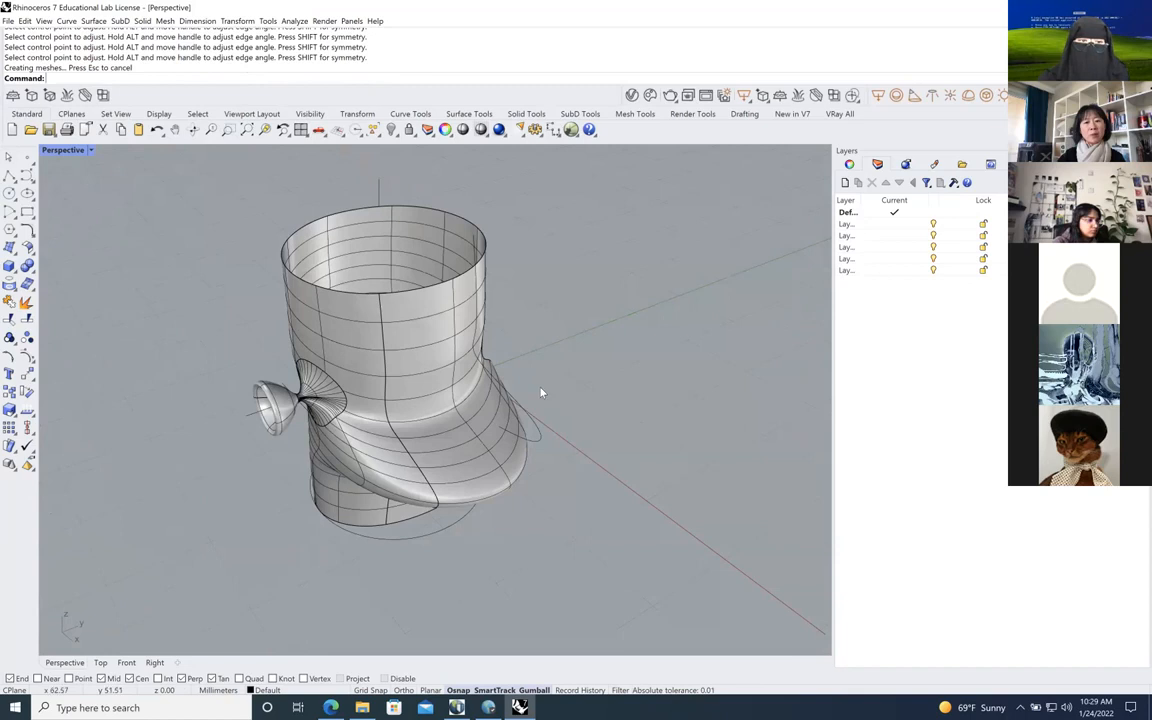
pyautogui.scroll(-6, 542, 395)
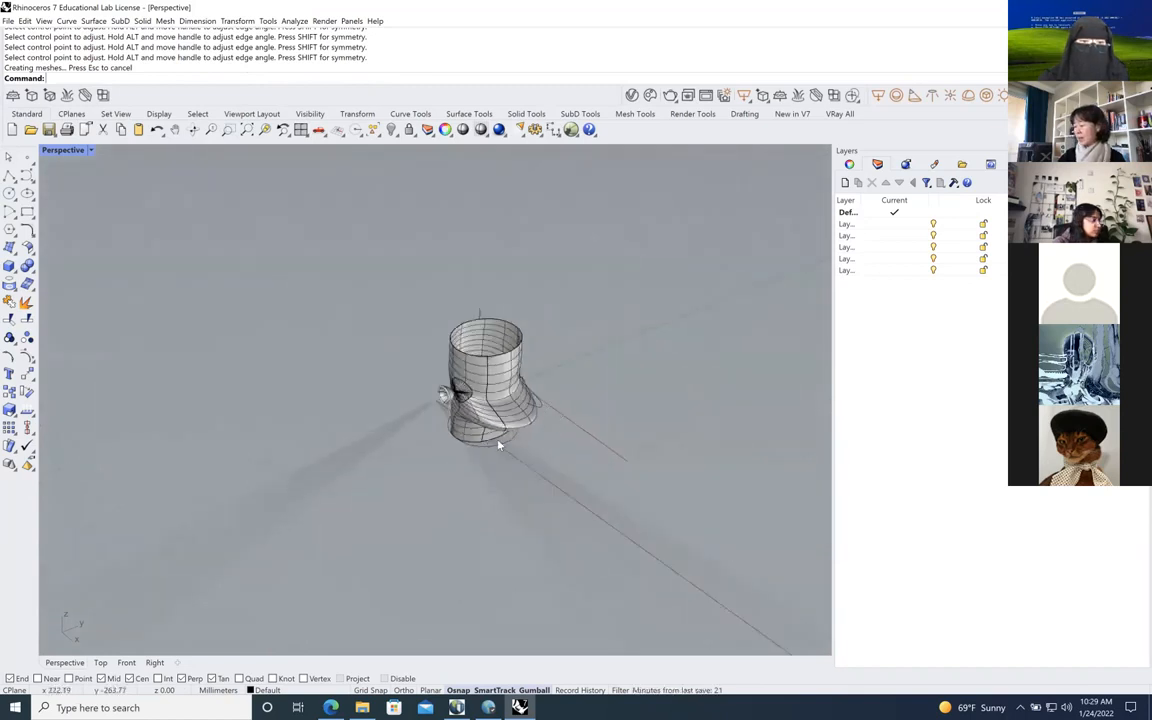
# Draw a closed, irregular degree-3 control-point curve in the Top viewport, in front of the head and off to one side of the eye form
pyautogui.click(9, 266)
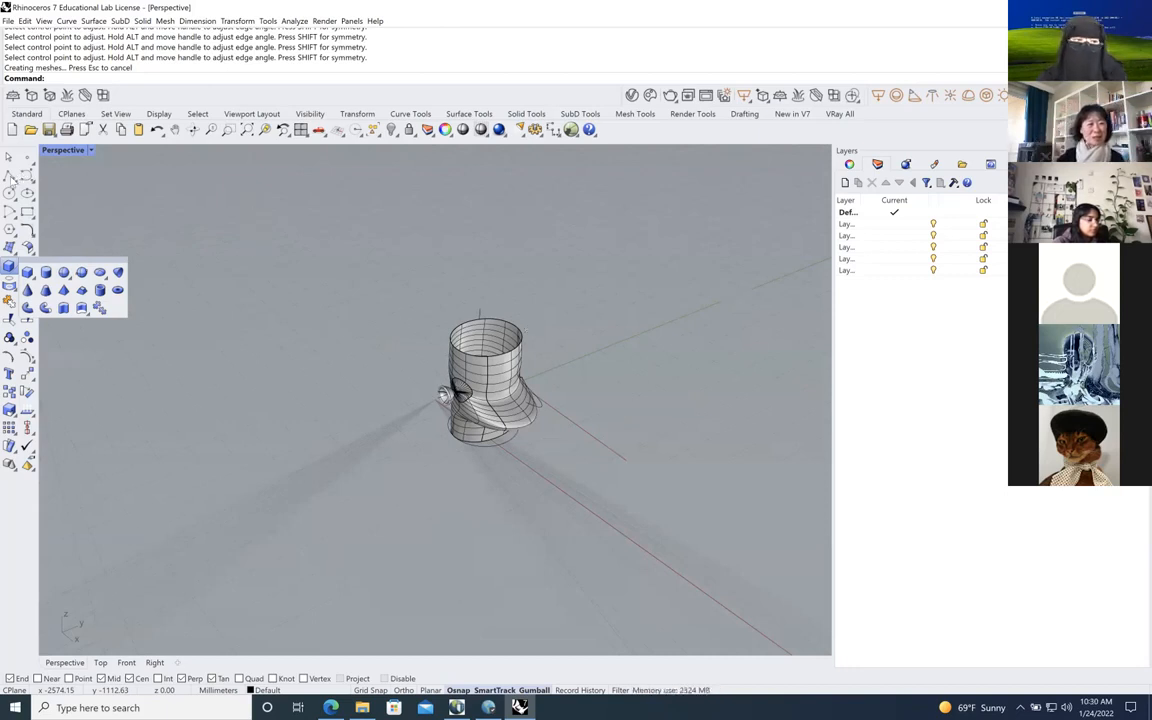
pyautogui.click(27, 172)
pyautogui.doubleClick(70, 151)
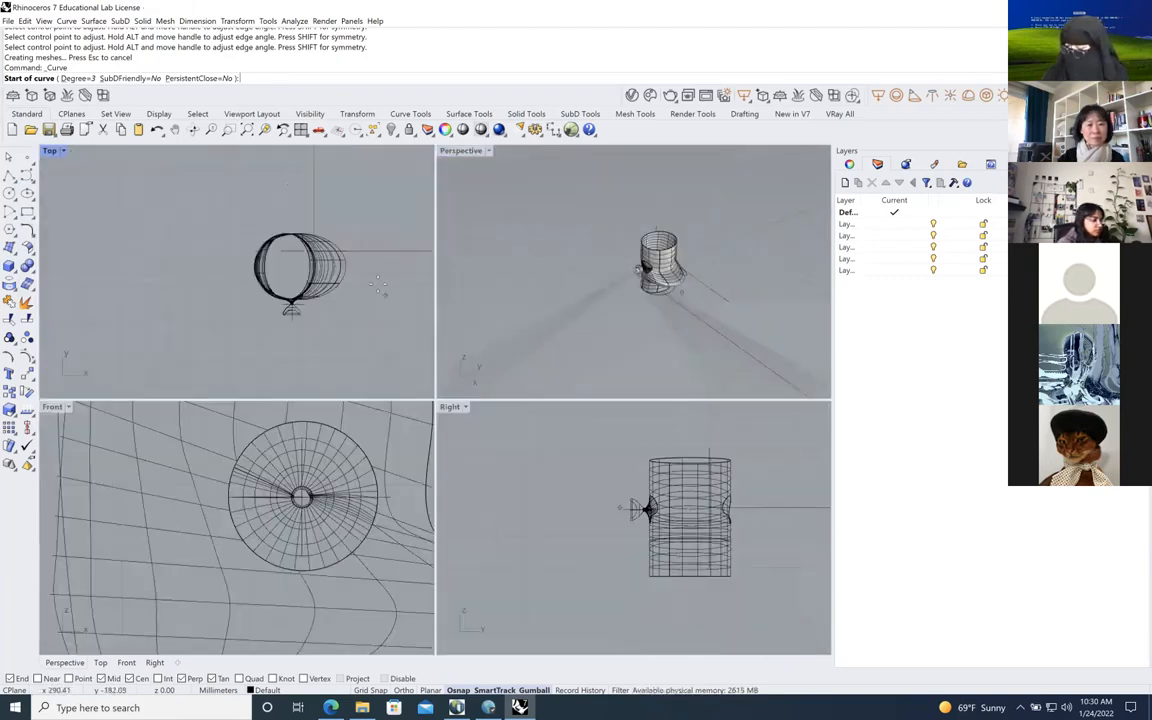
pyautogui.scroll(-4, 378, 285)
pyautogui.scroll(8, 358, 342)
pyautogui.click(343, 305)
pyautogui.click(403, 292)
pyautogui.click(405, 317)
pyautogui.click(368, 329)
pyautogui.click(385, 348)
pyautogui.click(390, 367)
pyautogui.click(341, 370)
pyautogui.click(303, 357)
pyautogui.click(300, 326)
pyautogui.click(300, 311)
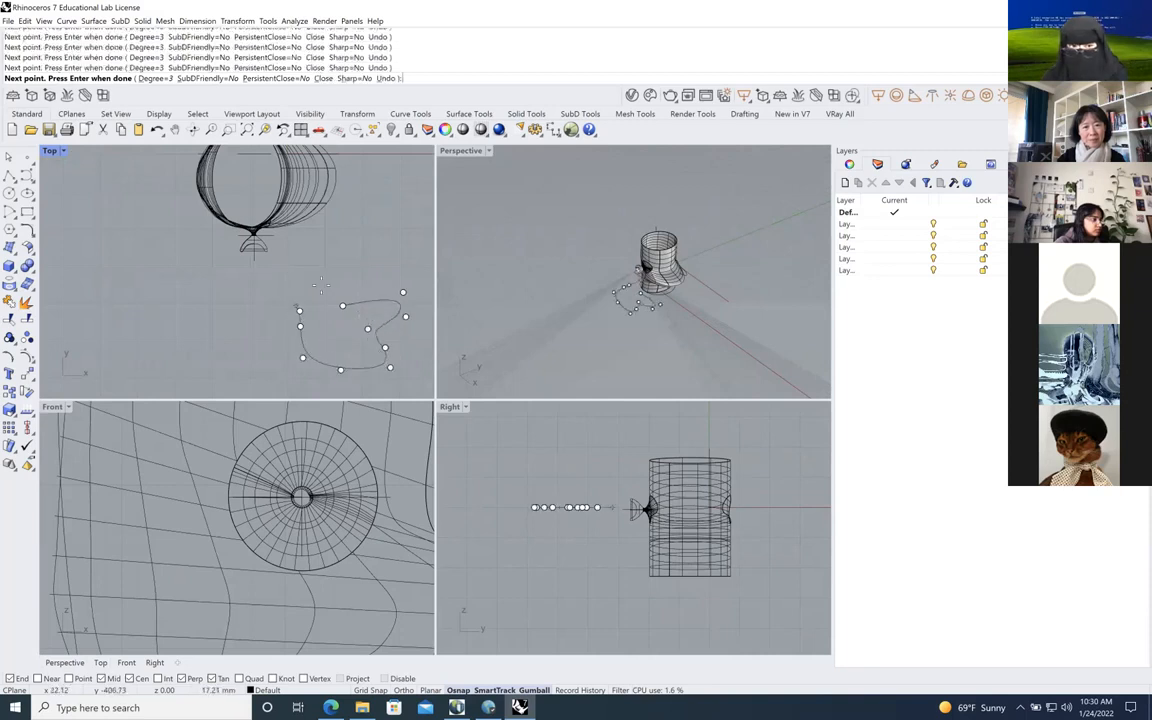
pyautogui.press('Return')
# Select the closed freeform curve and move it closer to the eye form in the Top viewport
pyautogui.scroll(-3, 278, 329)
pyautogui.scroll(2, 278, 331)
pyautogui.click(364, 306)
pyautogui.scroll(-2, 162, 323)
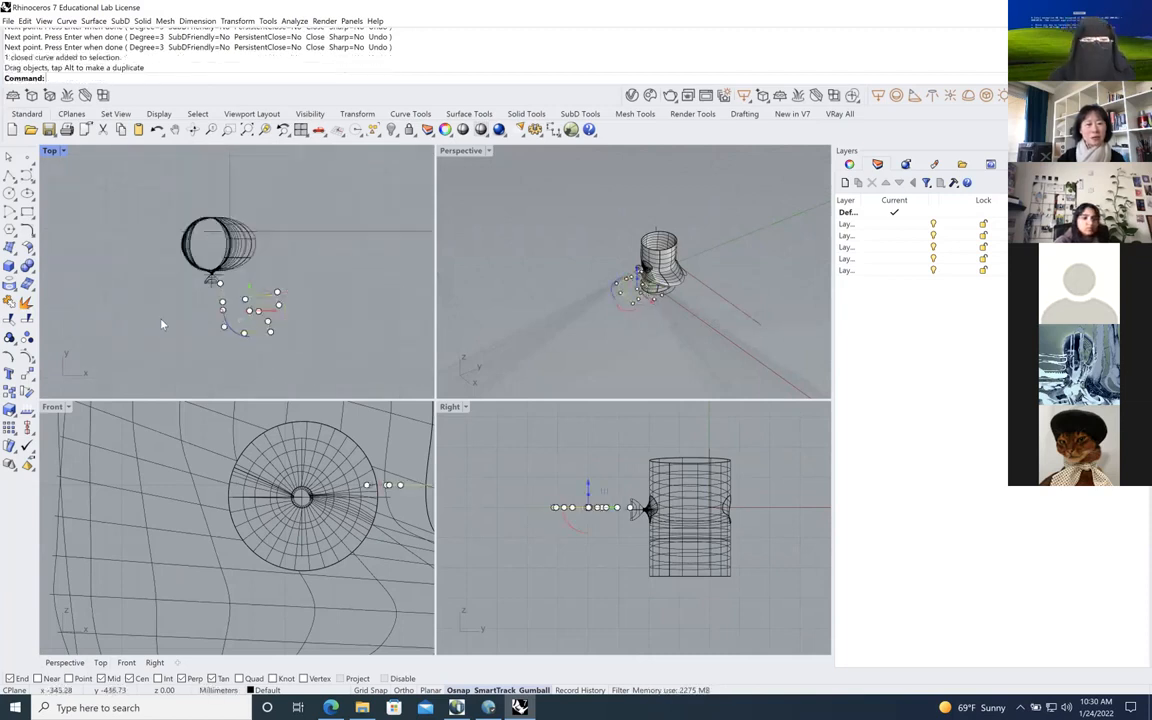
# Move the closed curve in the Top view so it surrounds the outline of the cylindrical body
pyautogui.moveTo(249, 302); pyautogui.dragTo(195, 241)
pyautogui.moveTo(273, 247); pyautogui.dragTo(247, 248)
pyautogui.scroll(3, 228, 257)
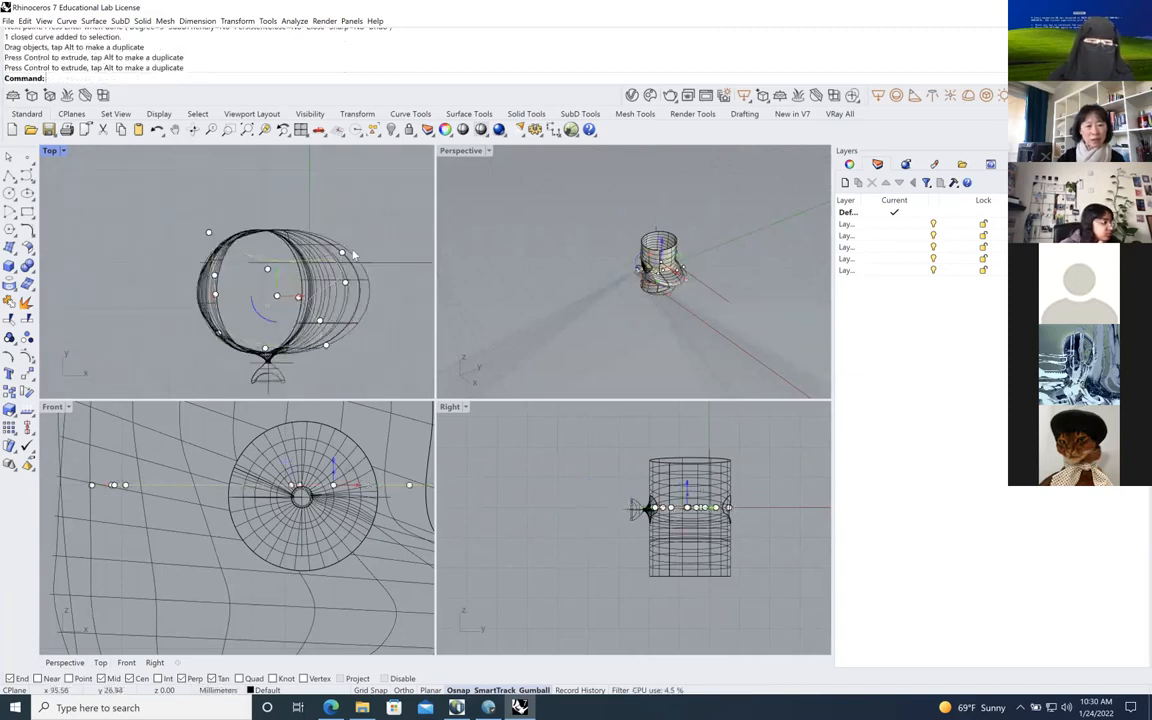
# Pull the closed curve's inner upper and bottom control points outside the body's outline in the Top view, turning object snaps off in between
pyautogui.moveTo(268, 271); pyautogui.dragTo(267, 195)
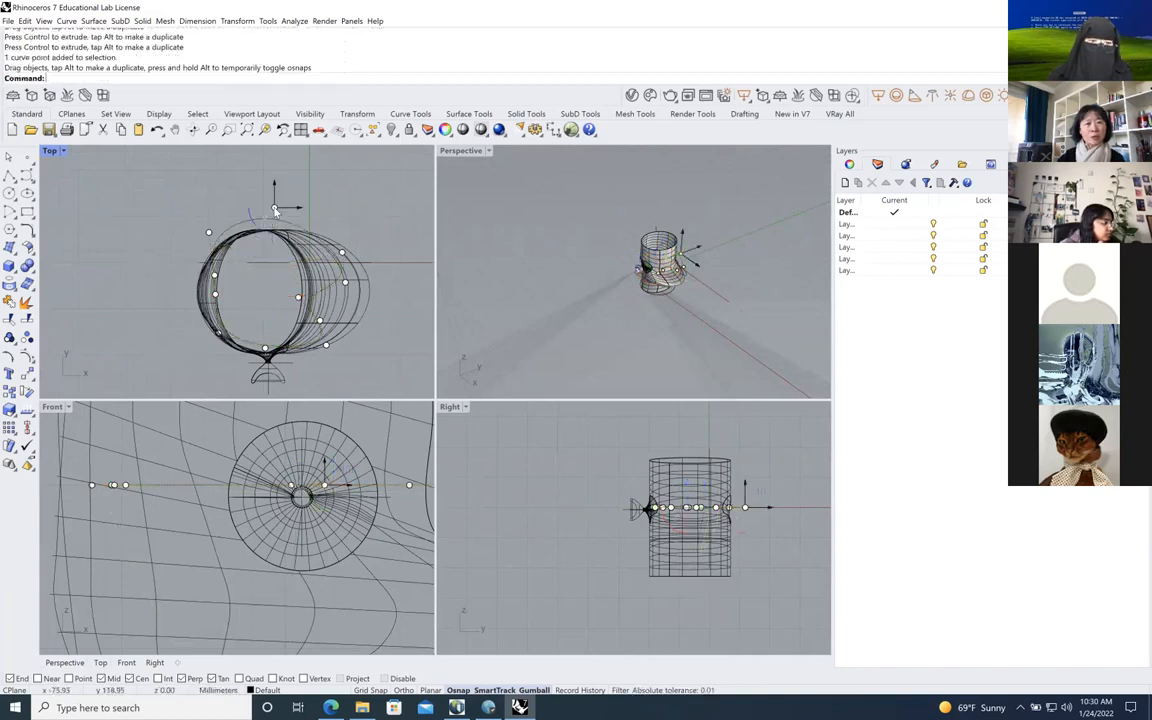
pyautogui.click(458, 690)
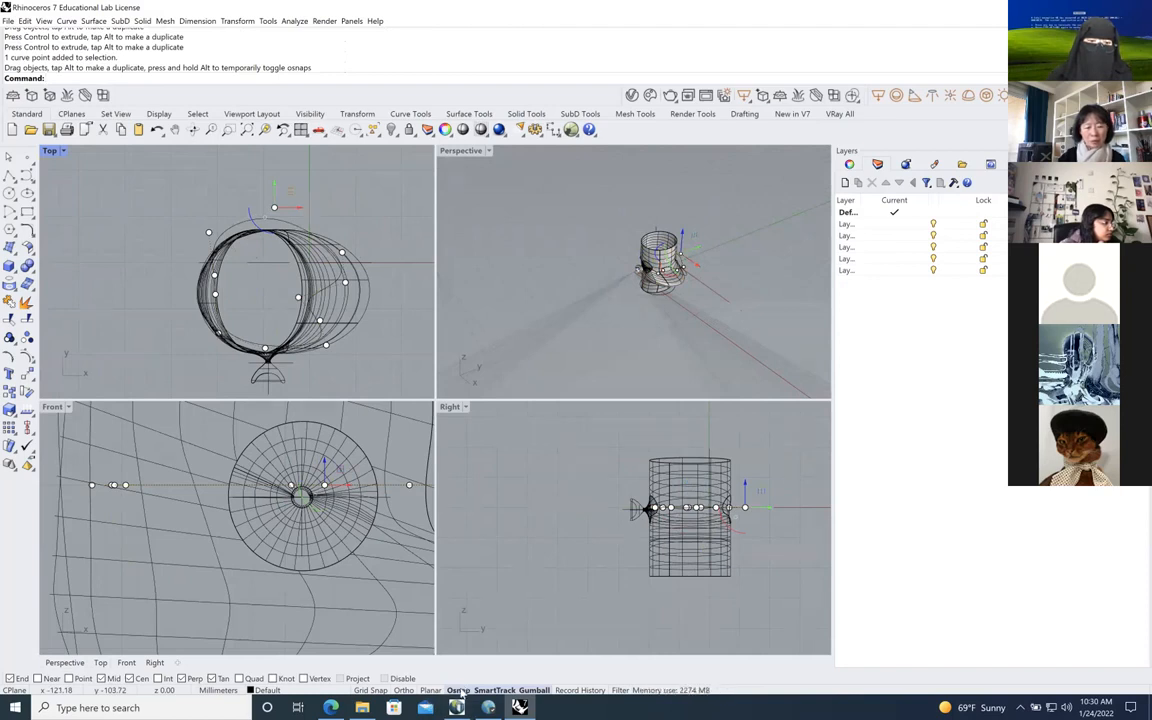
pyautogui.scroll(-3, 270, 310)
pyautogui.scroll(3, 275, 343)
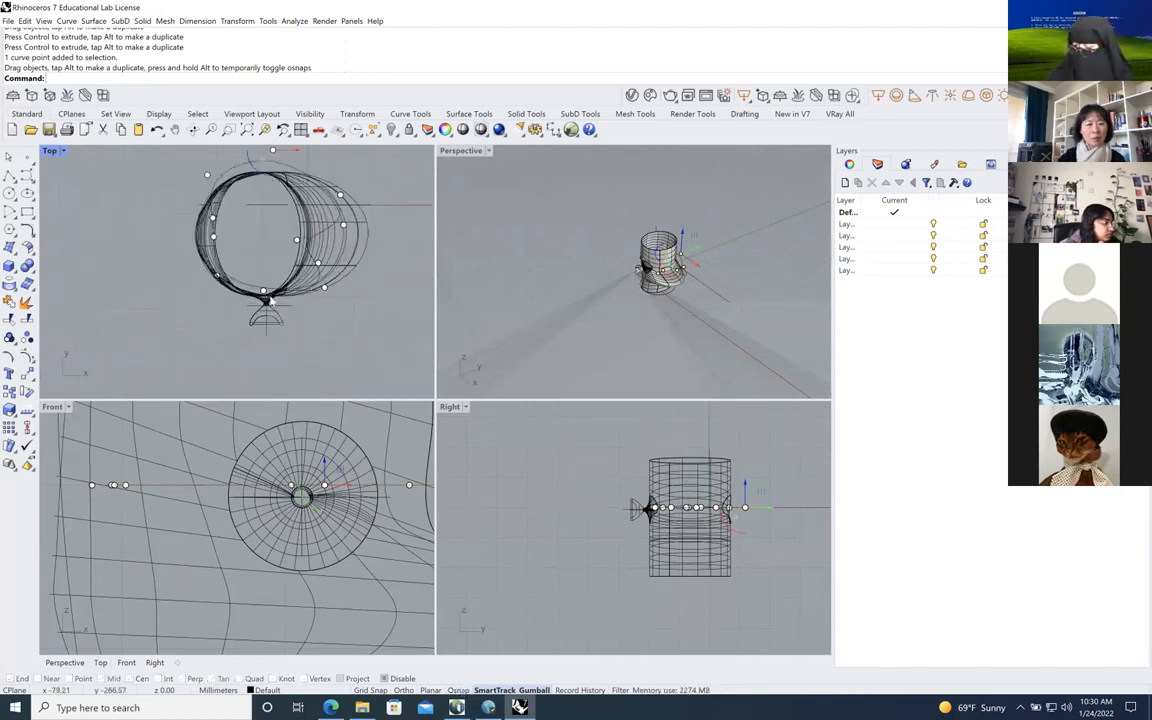
pyautogui.moveTo(264, 294); pyautogui.dragTo(265, 316)
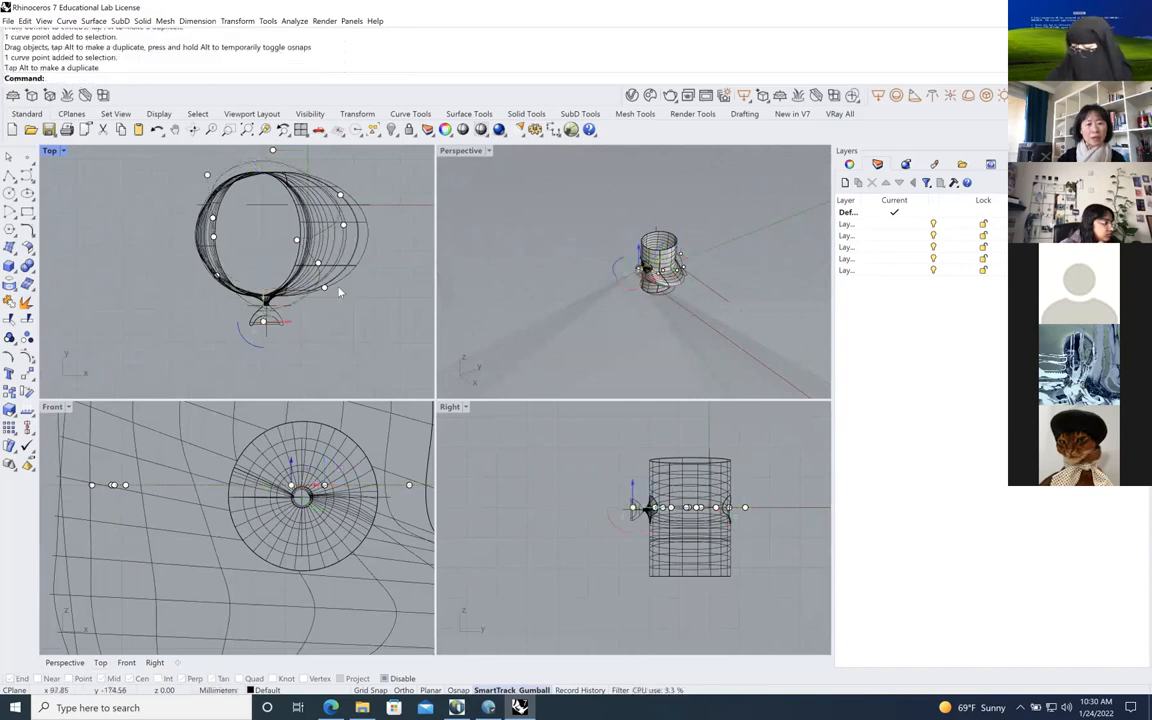
# Pull two control points on the curve's left side outward past the body's outline in the Top view
pyautogui.moveTo(214, 239); pyautogui.dragTo(174, 238)
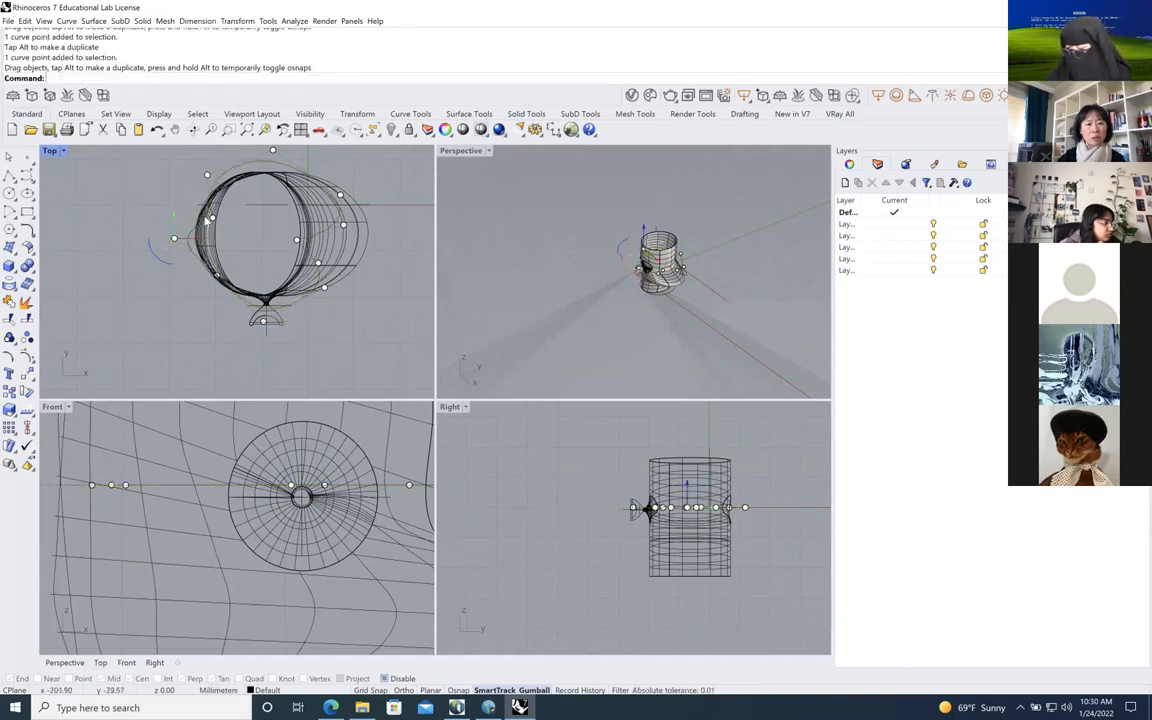
pyautogui.click(191, 217)
pyautogui.click(262, 248)
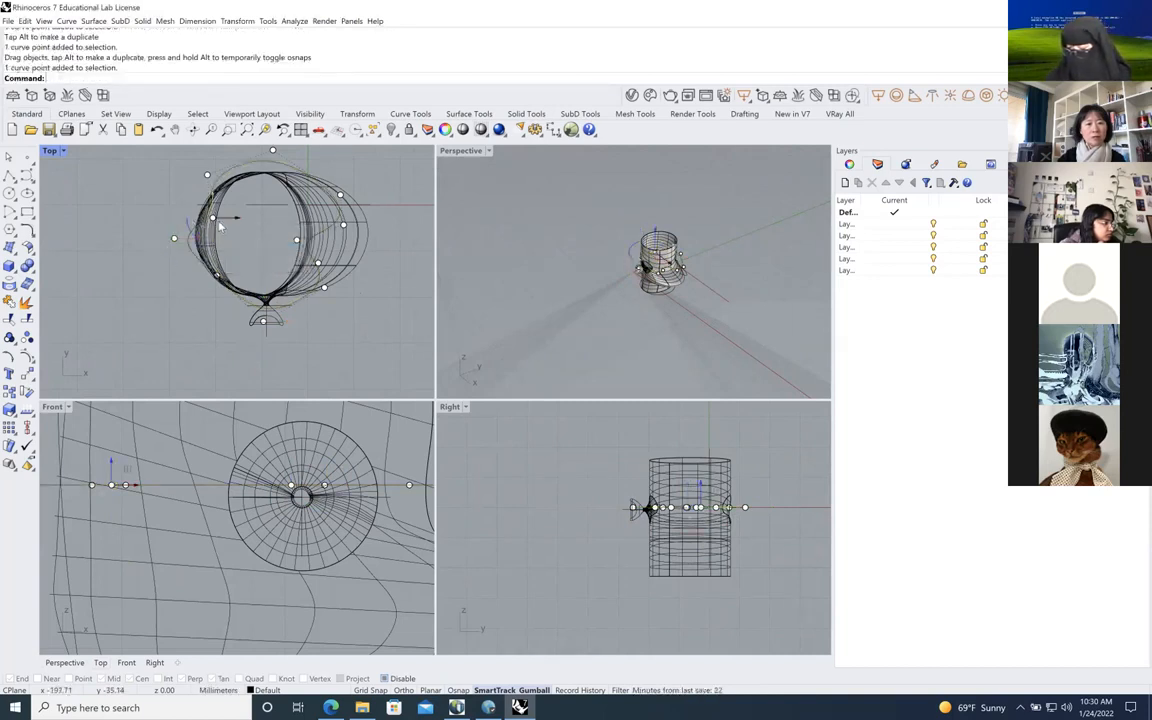
pyautogui.moveTo(204, 208); pyautogui.dragTo(190, 208)
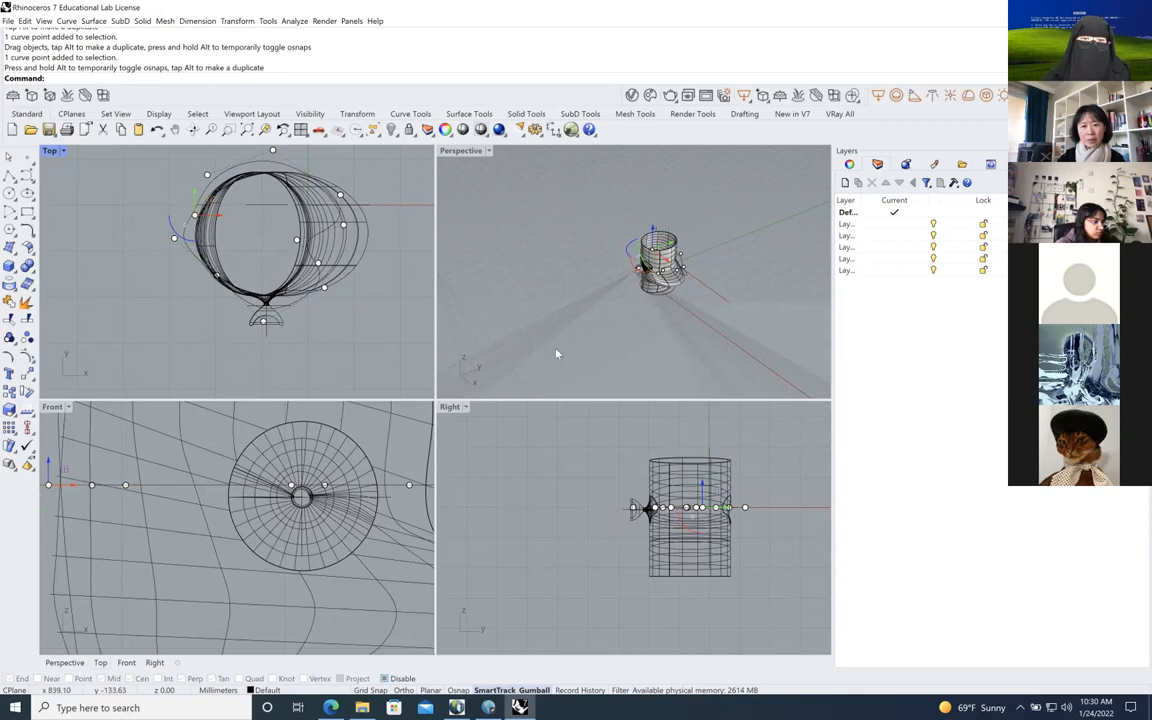
# Lower one control point on the curve's brim side and raise the neighbouring outer one vertically in the Front view
pyautogui.click(344, 230)
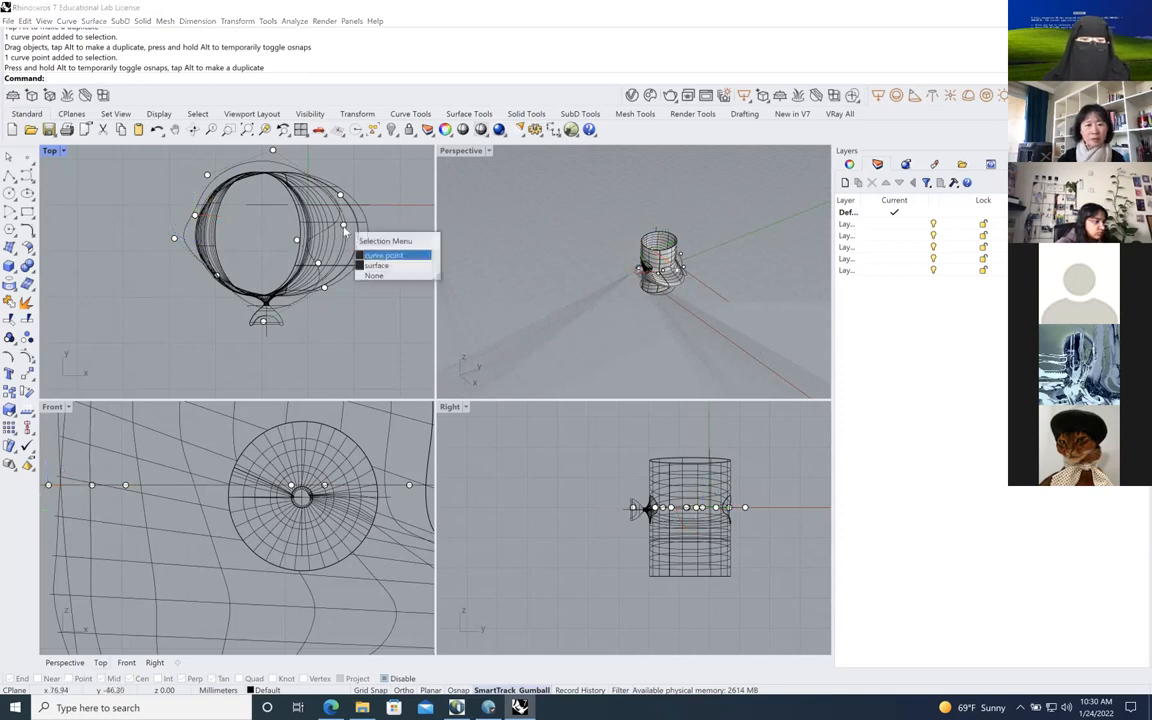
pyautogui.click(378, 253)
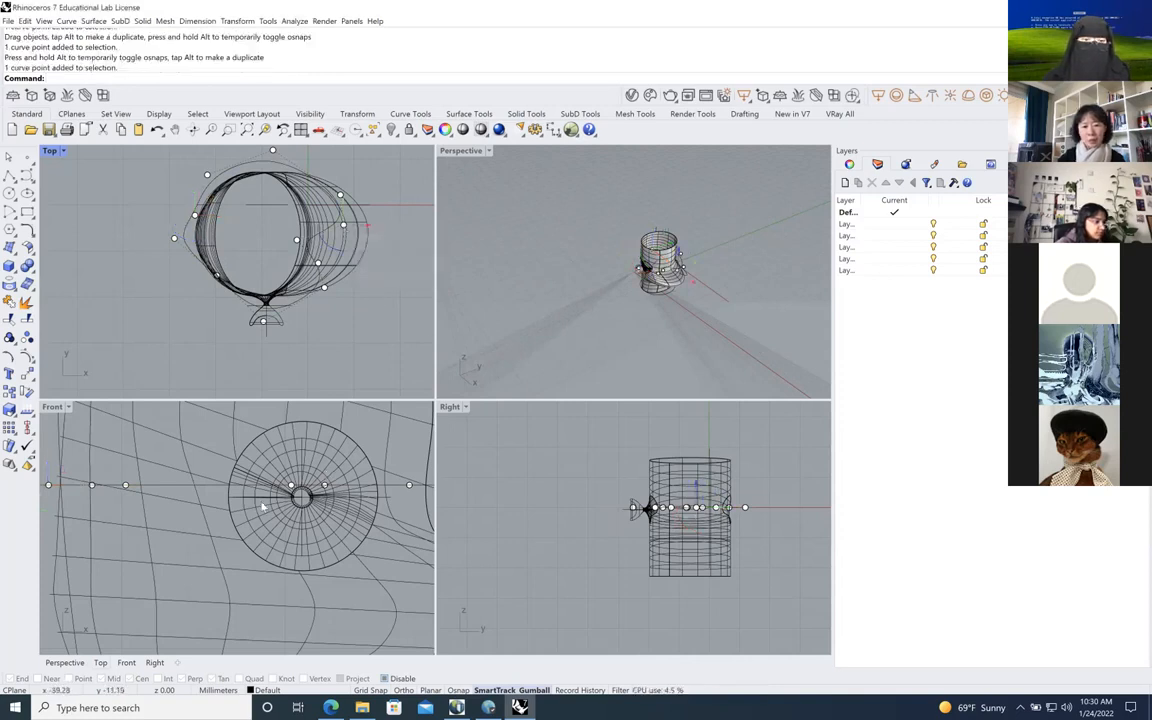
pyautogui.scroll(-5, 300, 515)
pyautogui.moveTo(295, 486); pyautogui.dragTo(295, 489)
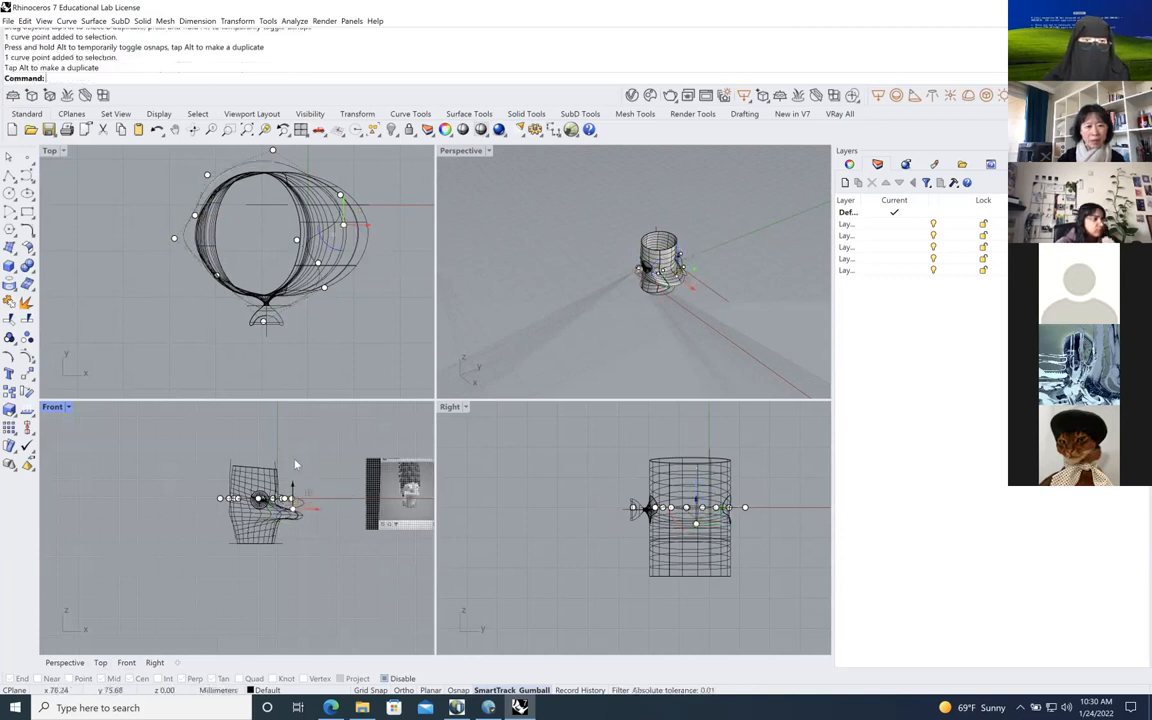
pyautogui.click(324, 288)
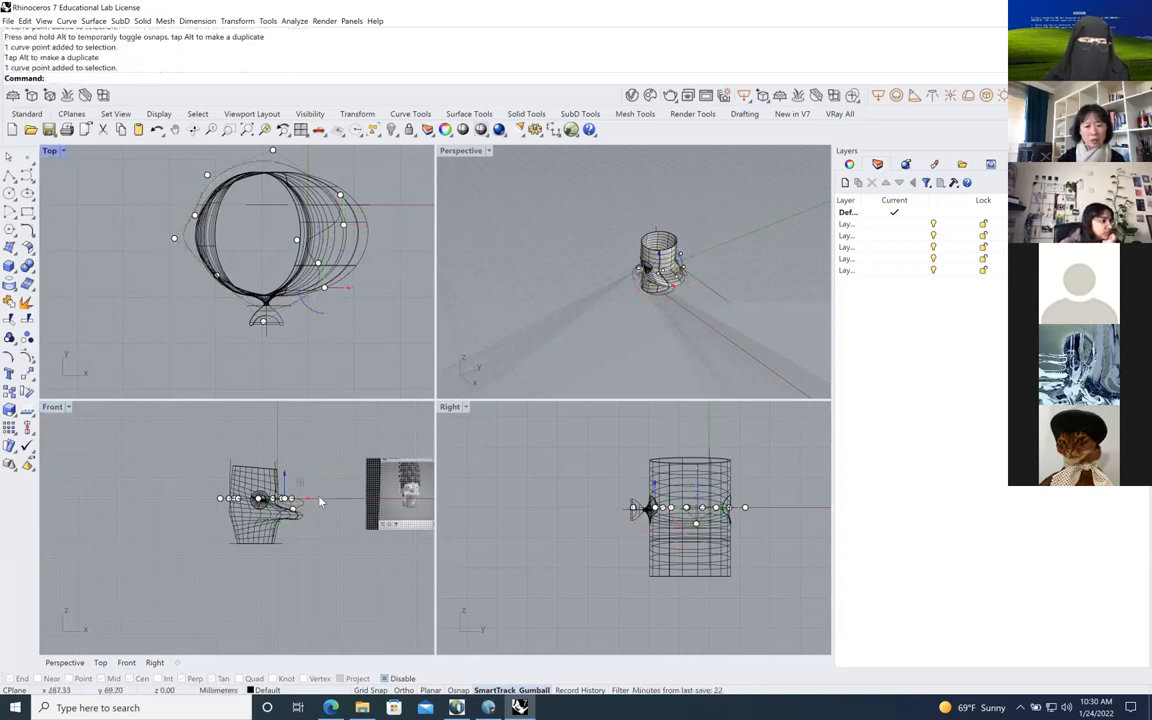
pyautogui.moveTo(286, 476); pyautogui.dragTo(286, 455)
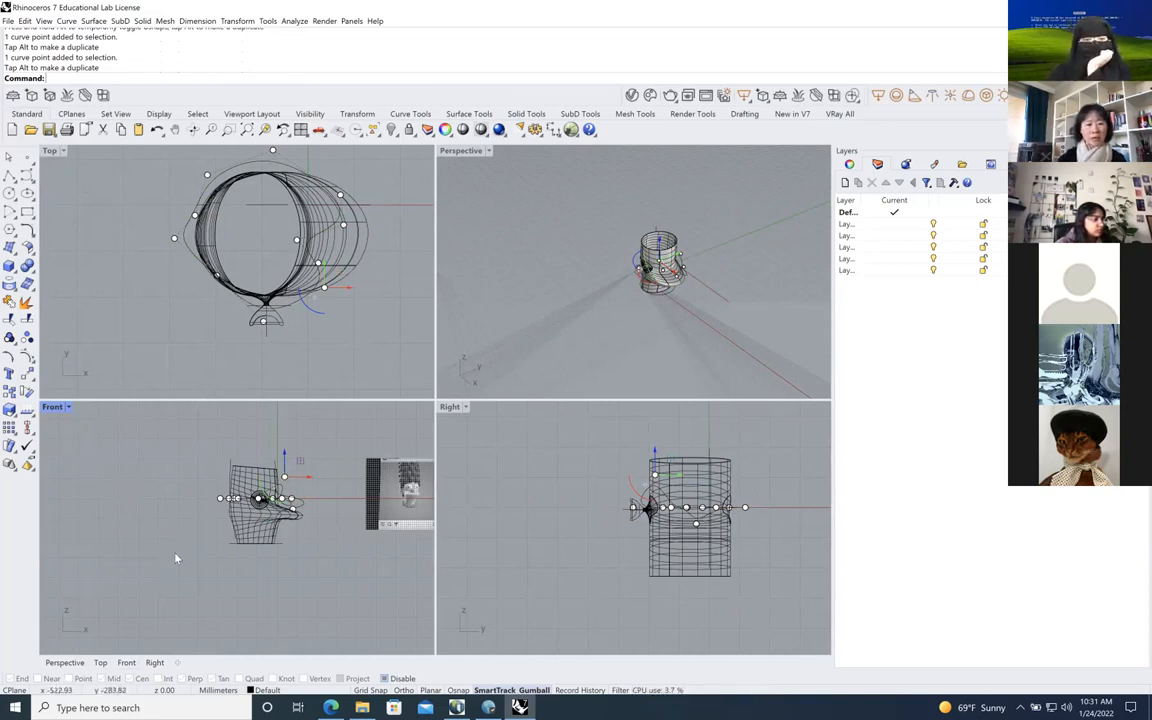
pyautogui.press('Escape')
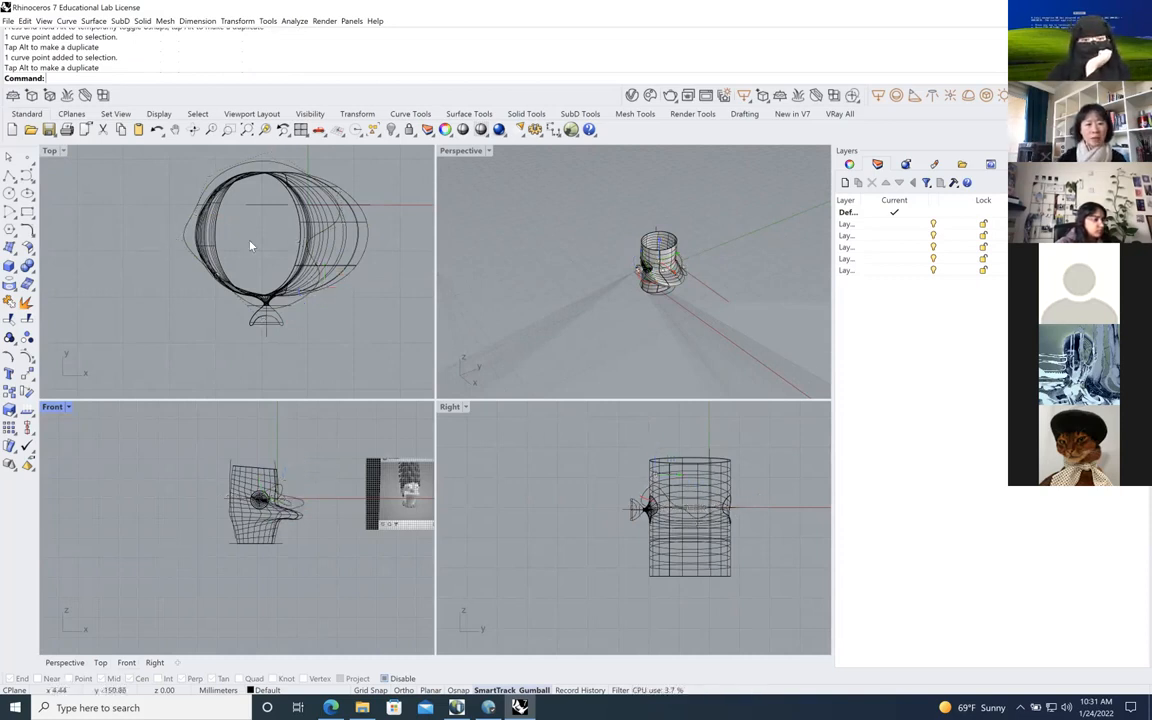
# Raise the whole closed curve in the Front view to the level of the body's top rim
pyautogui.click(187, 235)
pyautogui.moveTo(260, 480); pyautogui.dragTo(265, 454)
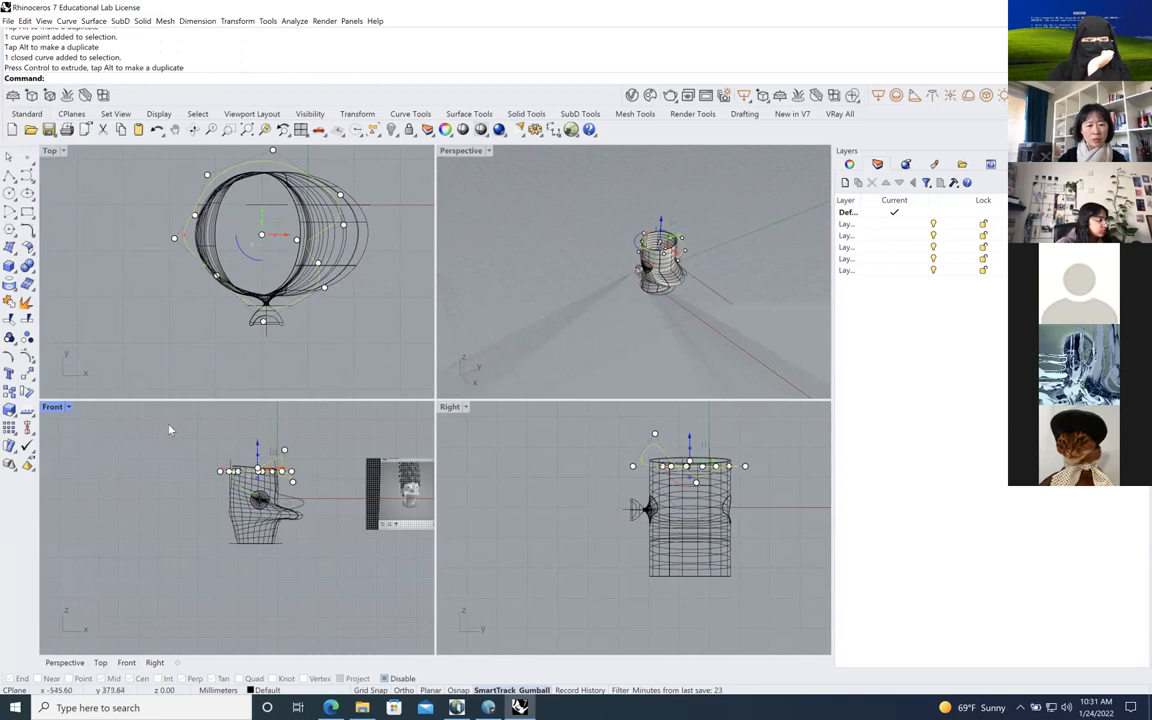
pyautogui.scroll(3, 170, 430)
pyautogui.scroll(-2, 208, 460)
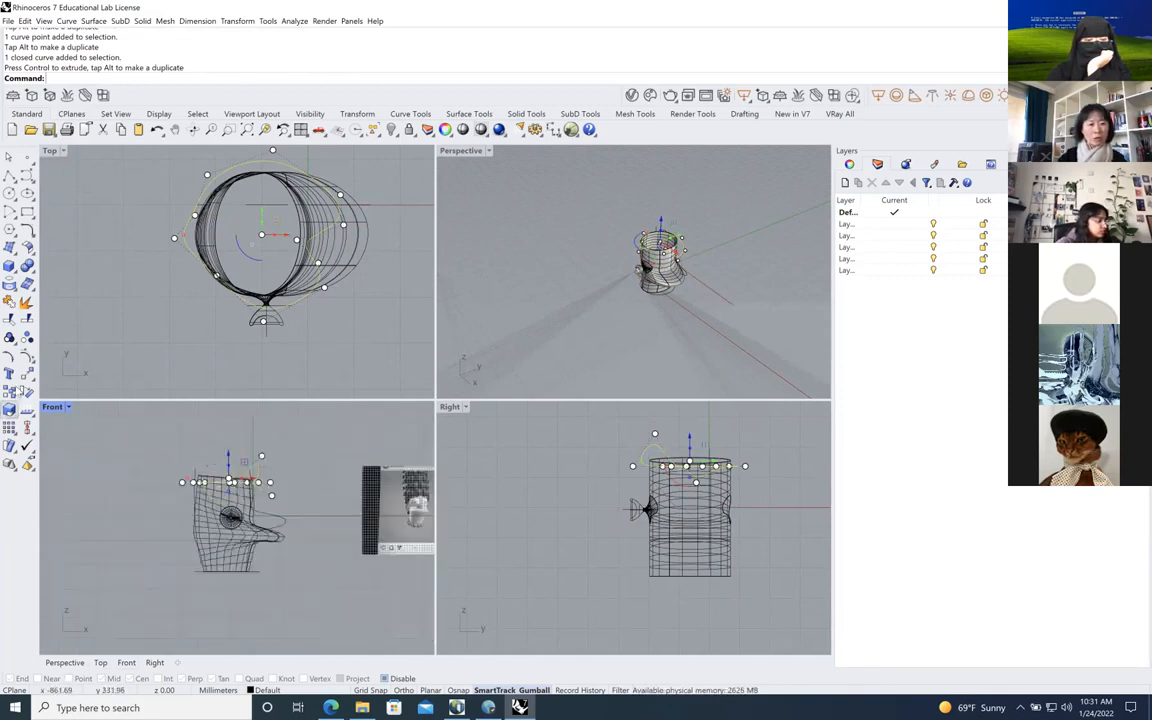
# Try to rotate the closed curve in the Front view about a point above it
pyautogui.click(27, 376)
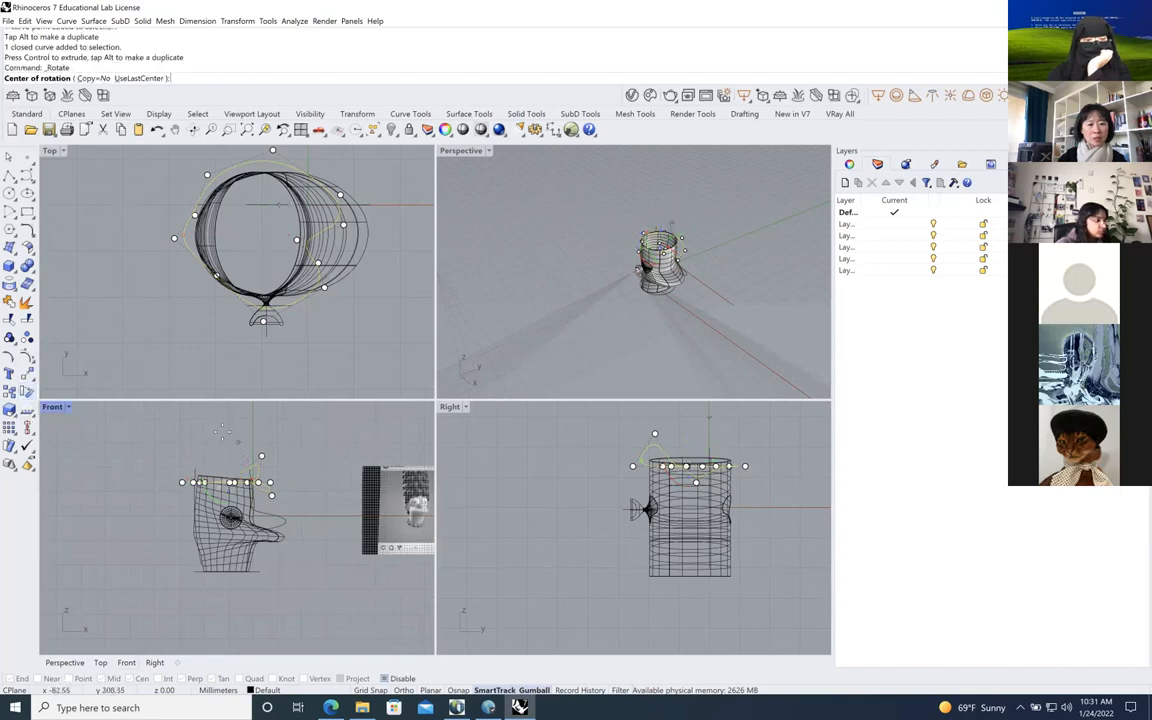
pyautogui.click(231, 440)
pyautogui.click(326, 455)
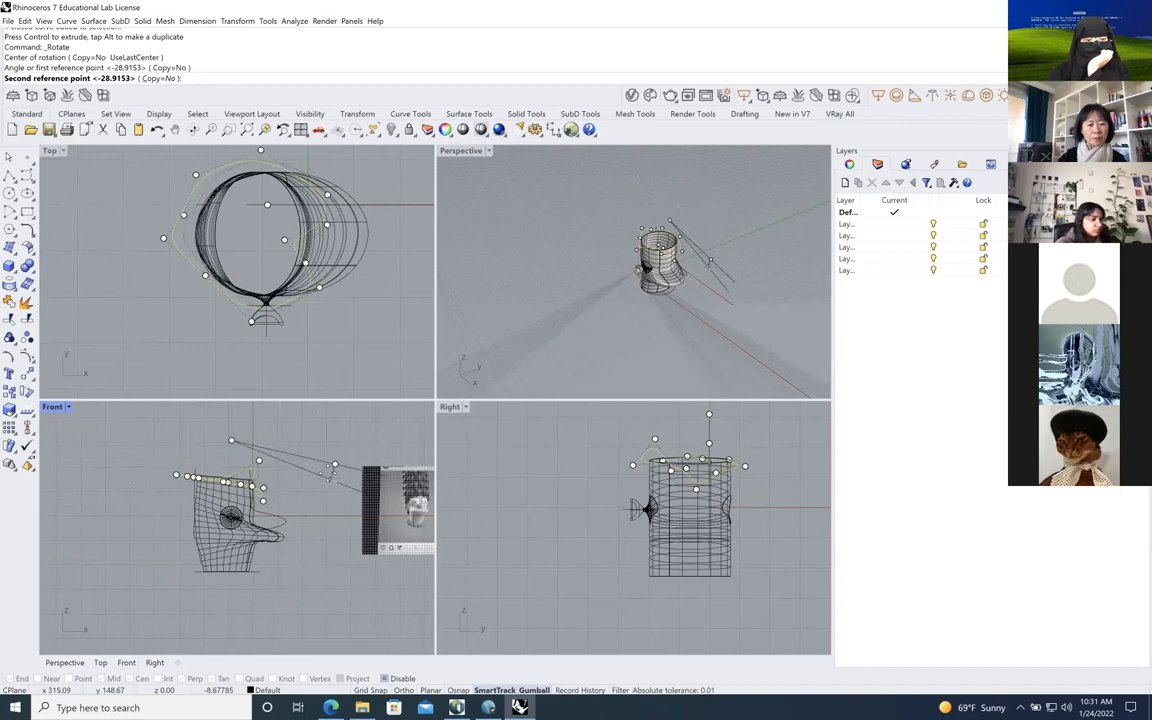
pyautogui.click(329, 468)
# Rotate the closed curve clockwise in the Front view about a point near its middle, tilting it along the sloping rim
pyautogui.scroll(3, 212, 463)
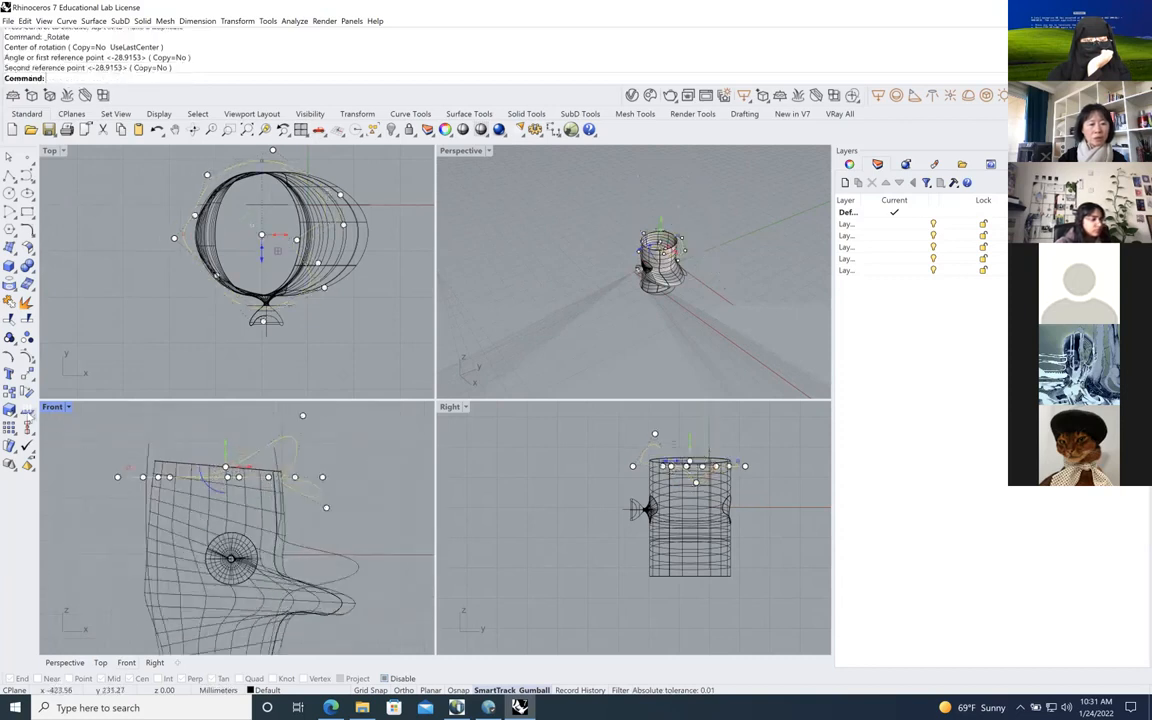
pyautogui.click(27, 393)
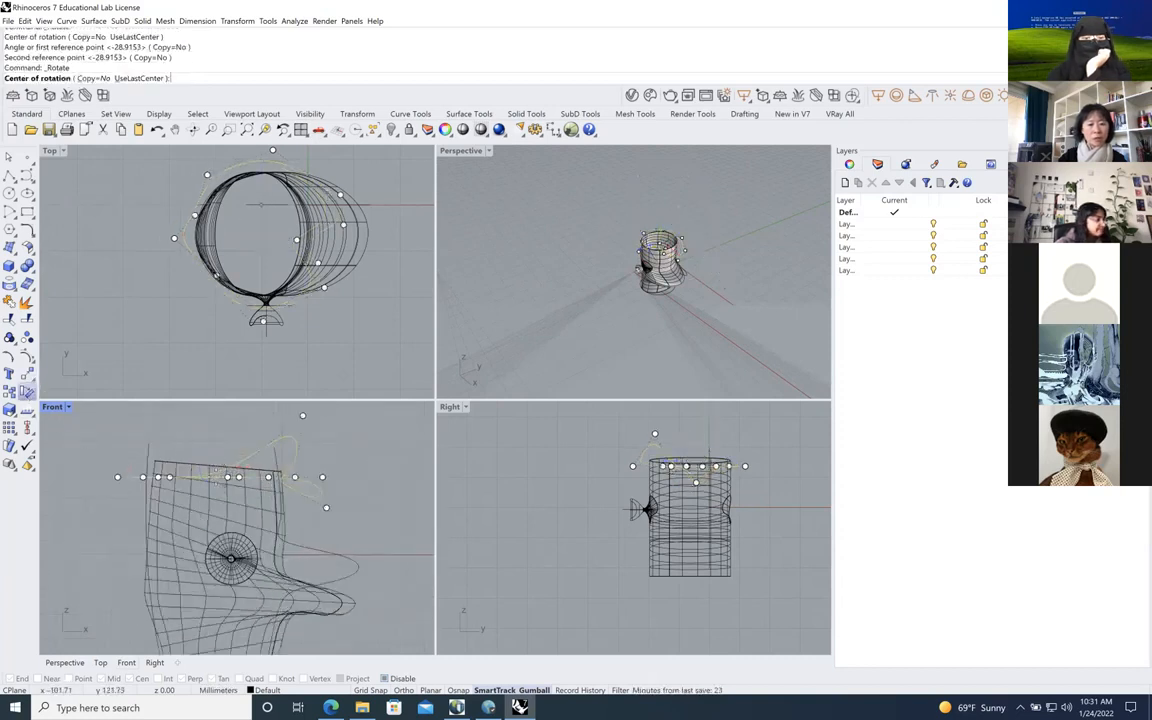
pyautogui.click(220, 479)
pyautogui.click(369, 491)
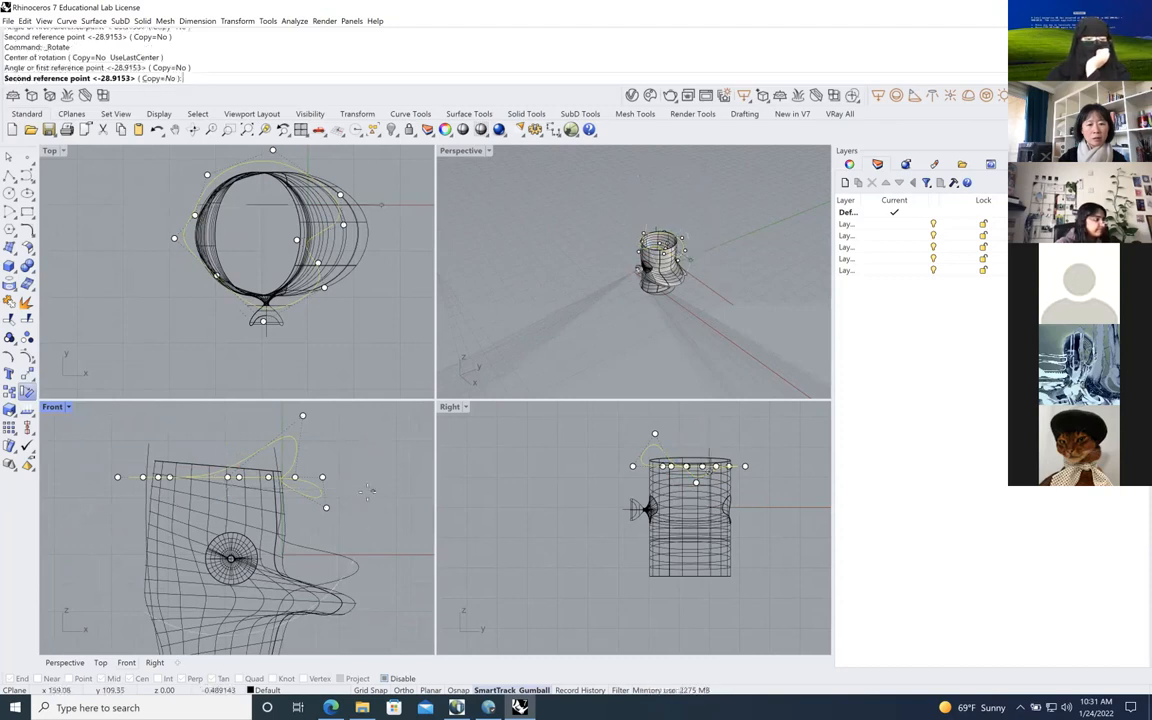
pyautogui.click(375, 527)
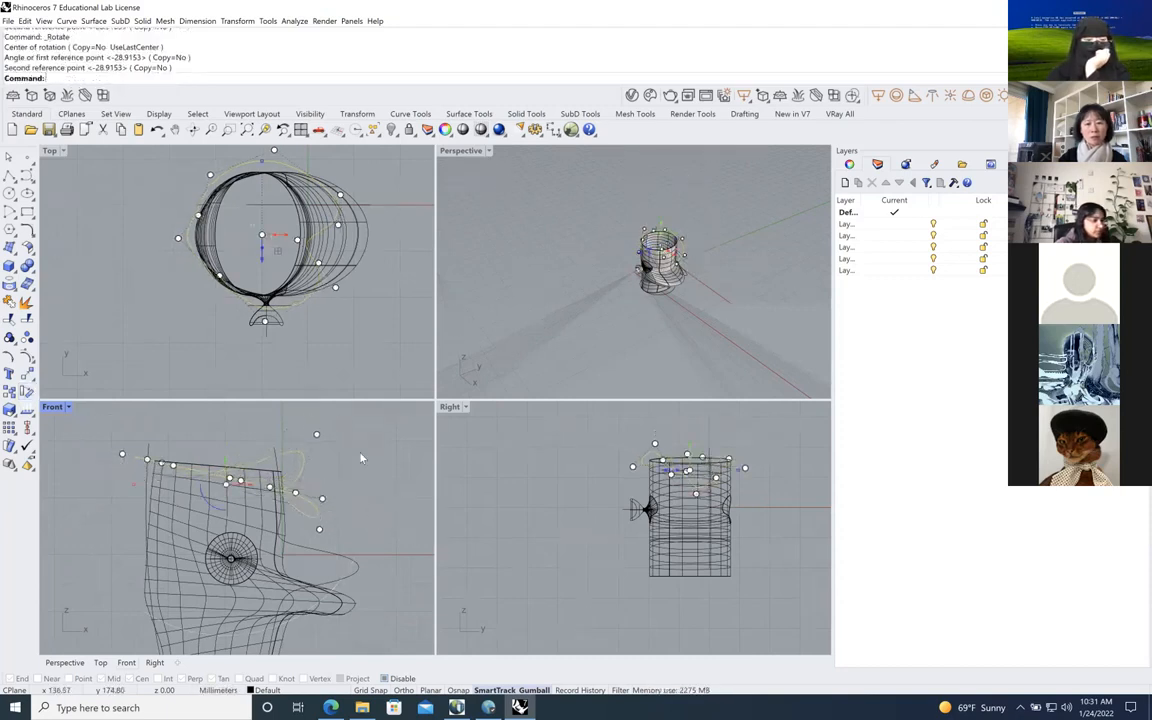
# Examine how the tilted curve sits around the body's rim in an enlarged, rotated Perspective view
pyautogui.doubleClick(465, 151)
pyautogui.press('Escape')
pyautogui.scroll(3, 558, 380)
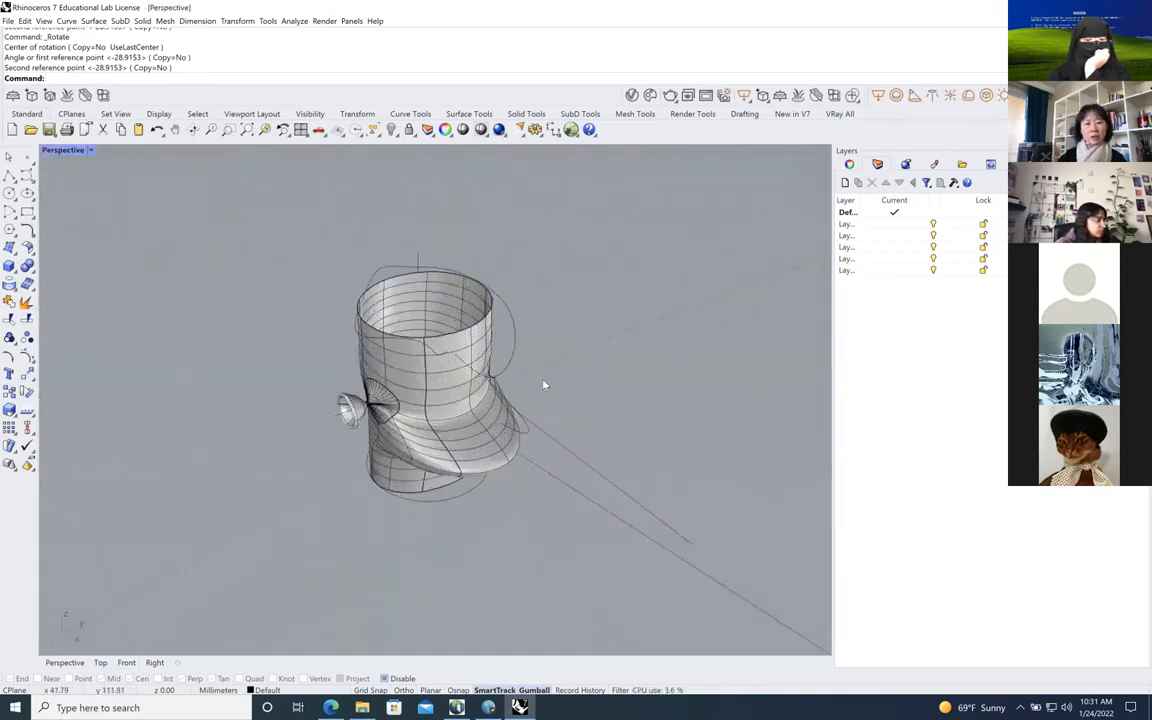
pyautogui.scroll(4, 459, 376)
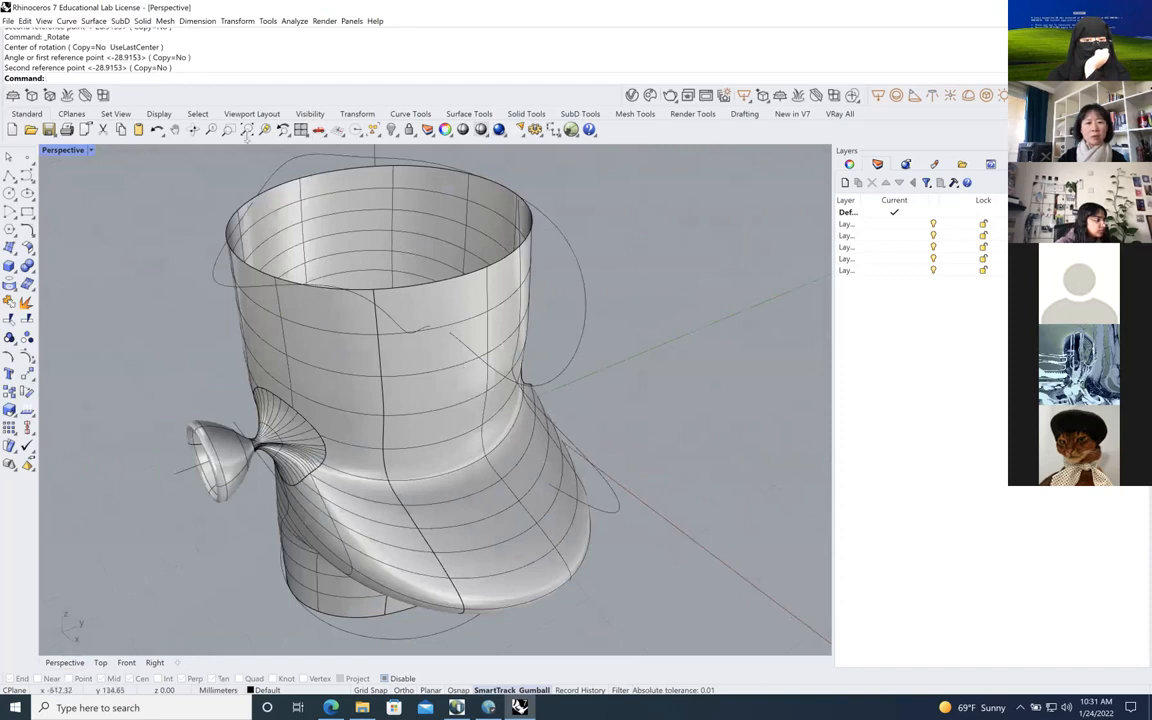
pyautogui.click(193, 130)
pyautogui.moveTo(196, 256)
pyautogui.mouseDown()
pyautogui.moveTo(285, 282)
pyautogui.moveTo(207, 270)
pyautogui.mouseUp()
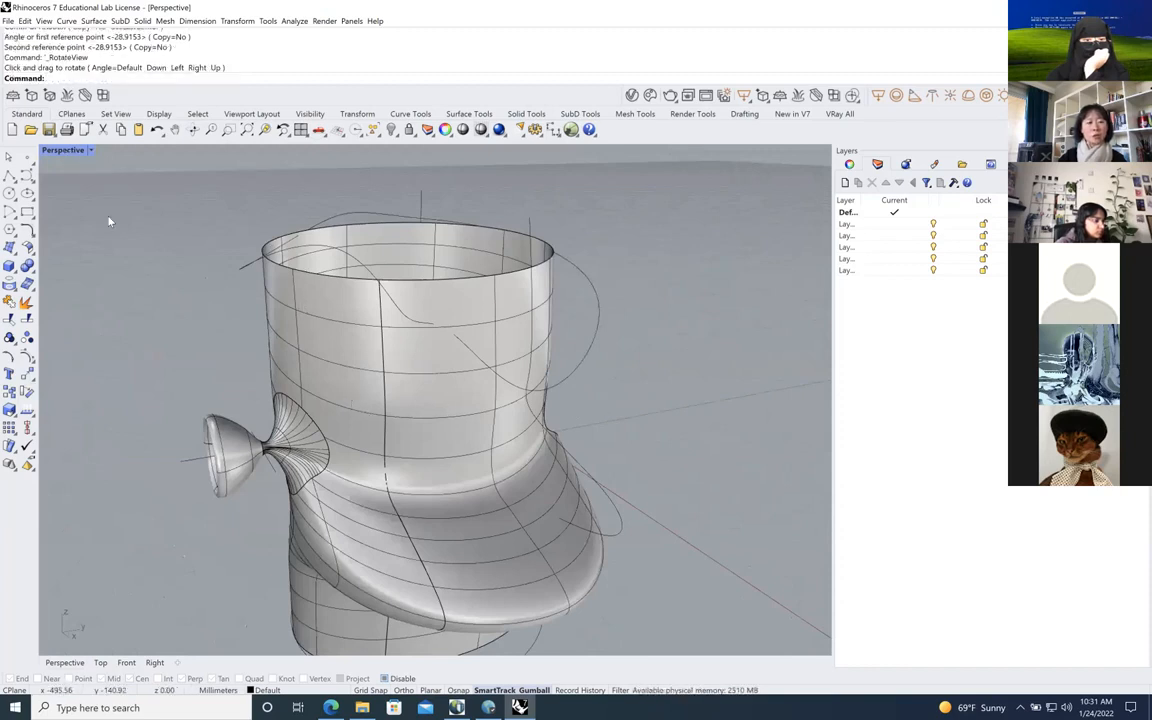
pyautogui.doubleClick(68, 151)
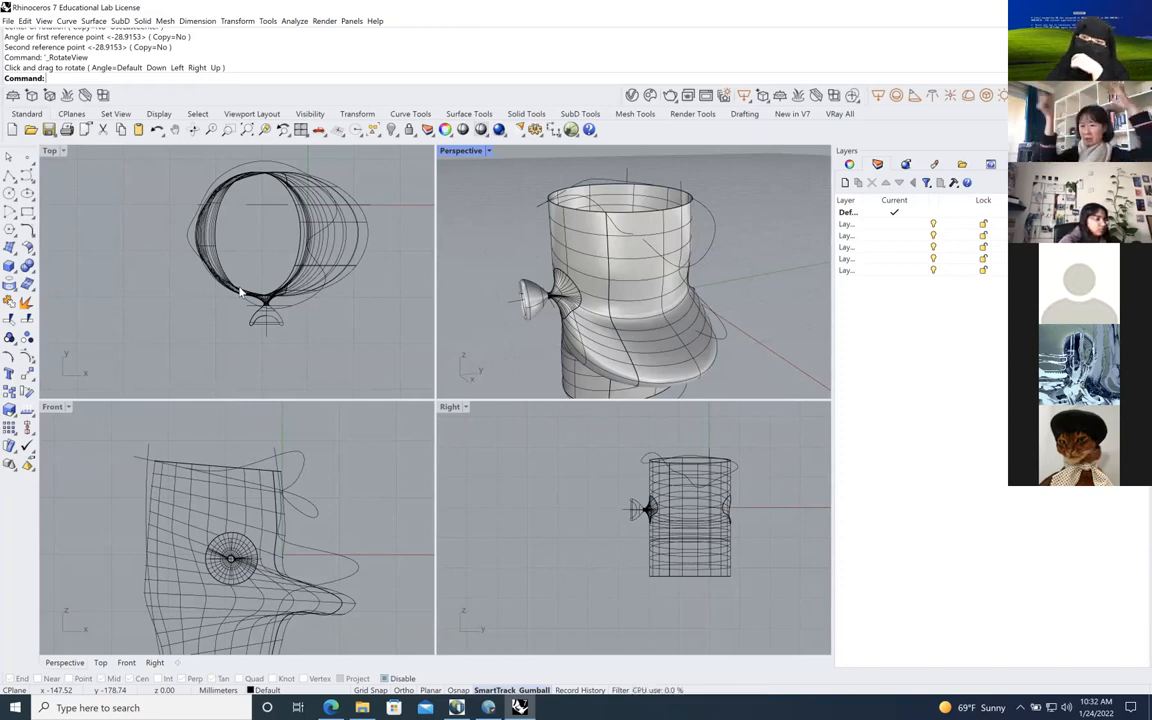
# Create a sphere larger than the cylindrical body in the empty space to its left in the Front view
pyautogui.scroll(-3, 370, 548)
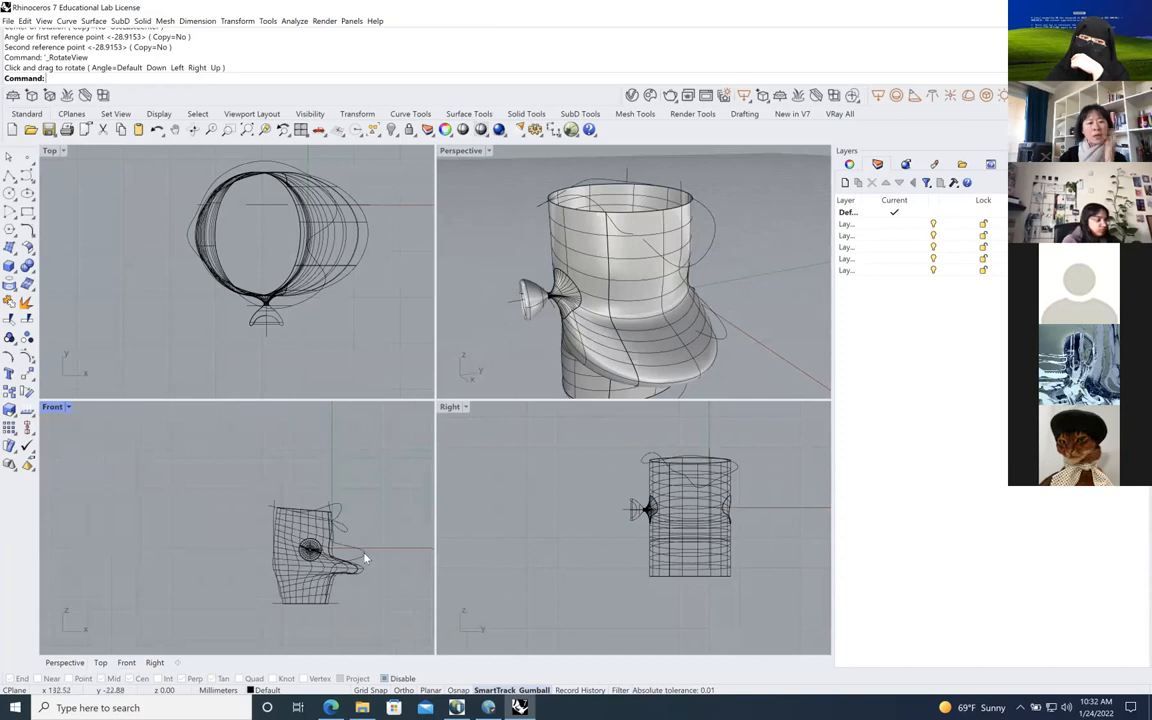
pyautogui.click(10, 267)
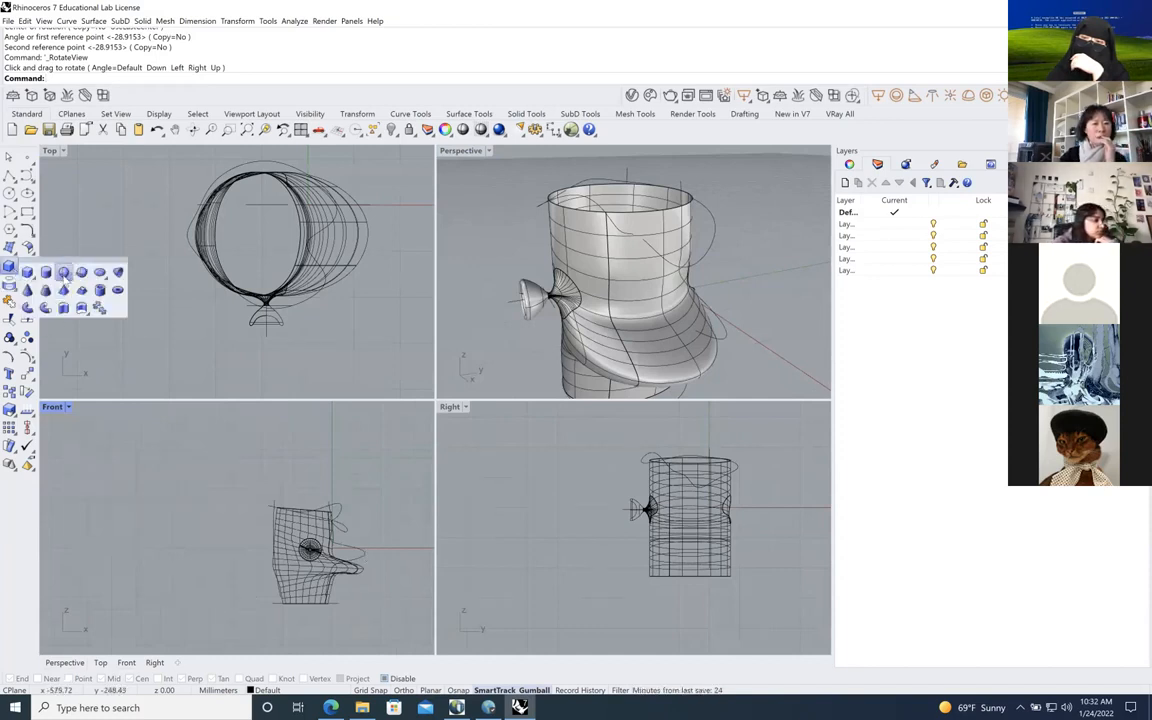
pyautogui.click(82, 271)
pyautogui.click(89, 530)
pyautogui.click(147, 522)
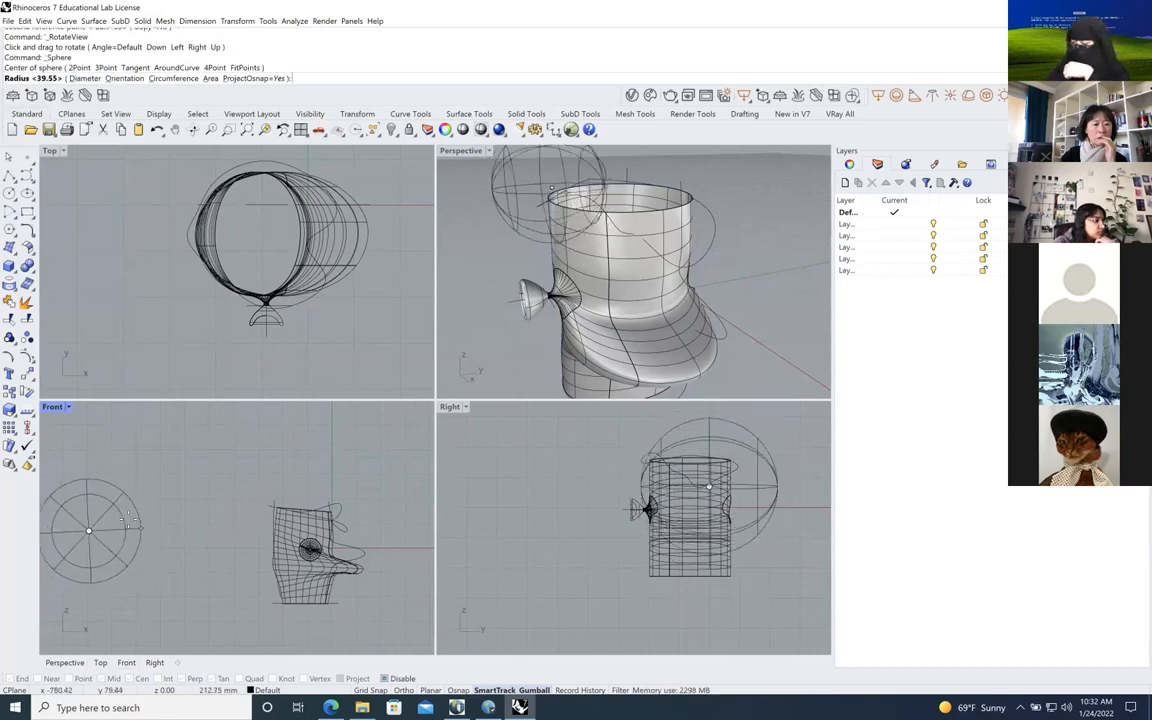
pyautogui.scroll(-2, 97, 591)
pyautogui.scroll(4, 97, 591)
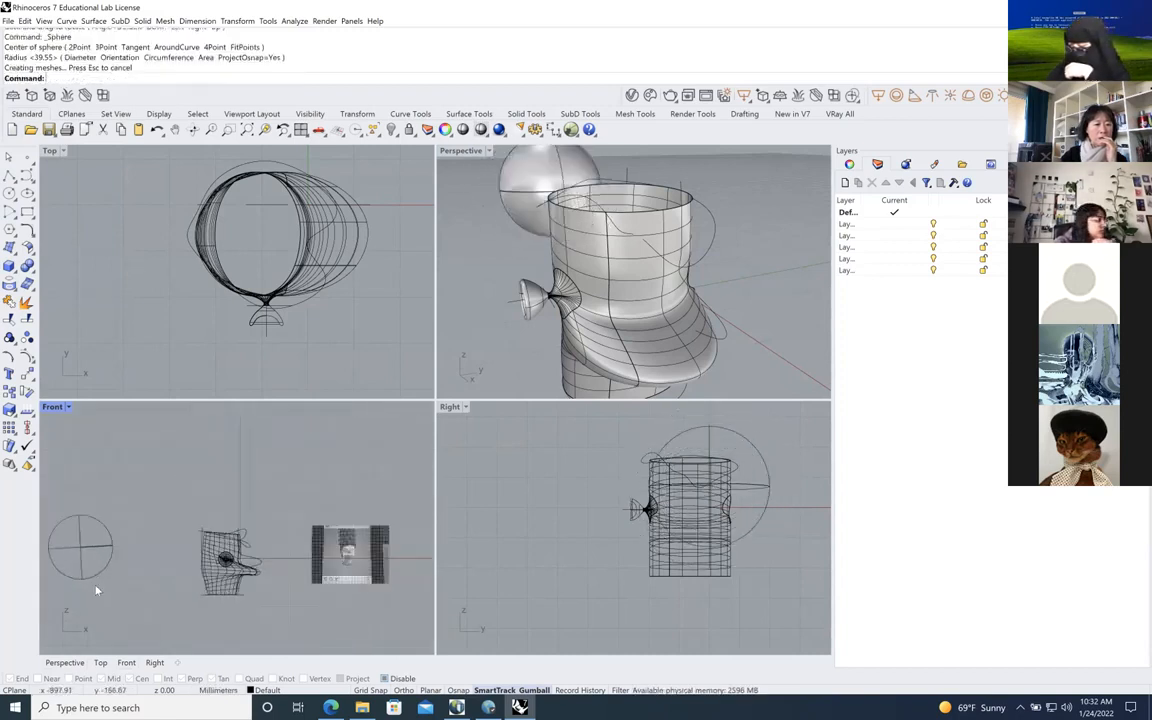
pyautogui.scroll(-3, 56, 535)
pyautogui.scroll(3, 56, 536)
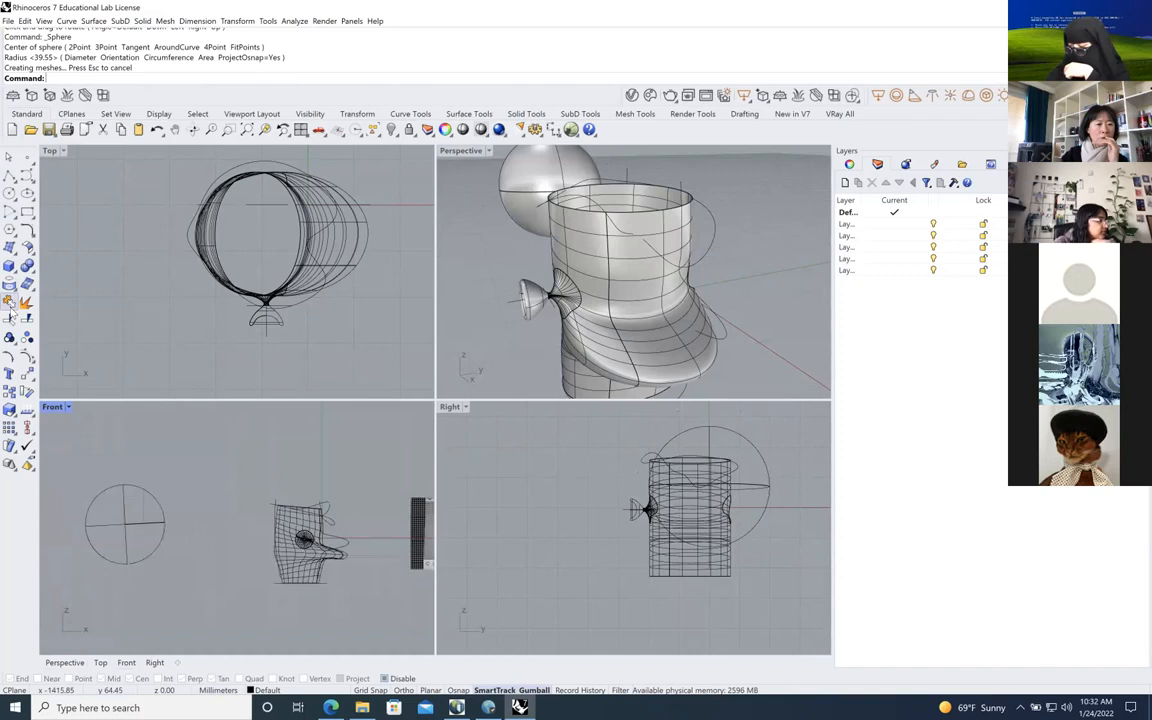
# Draw a straight, nearly horizontal polyline about 700 mm long across the sphere, slightly below its centre, in the Front view
pyautogui.click(10, 173)
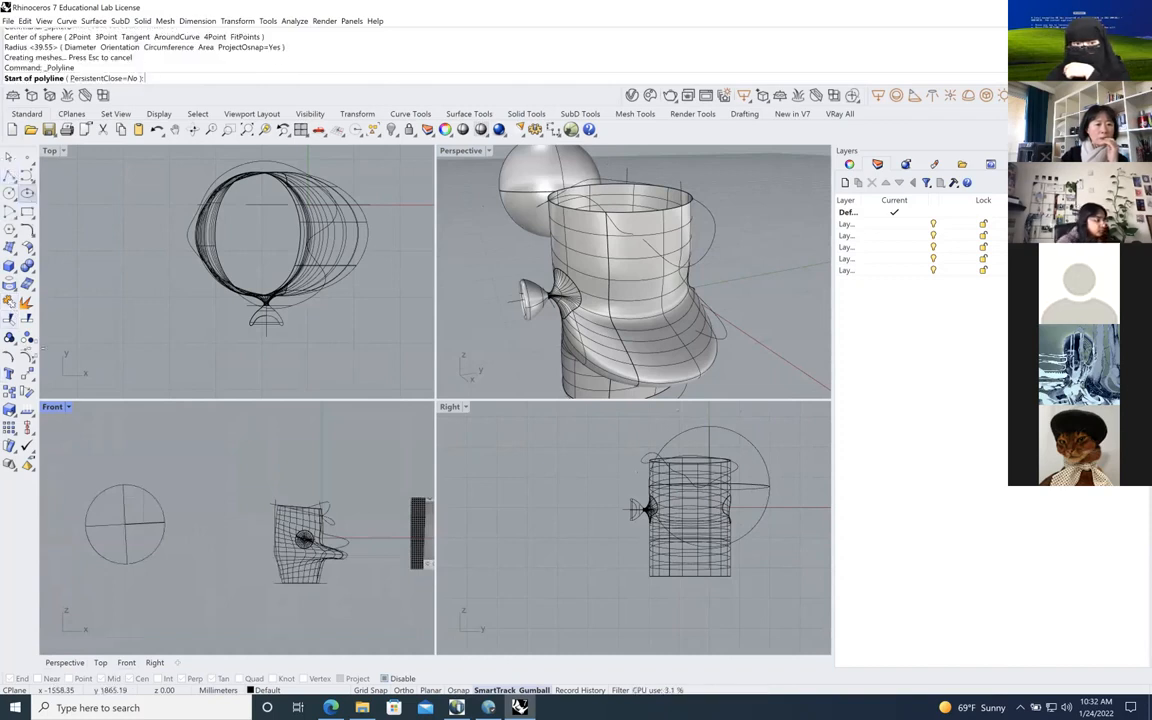
pyautogui.click(65, 536)
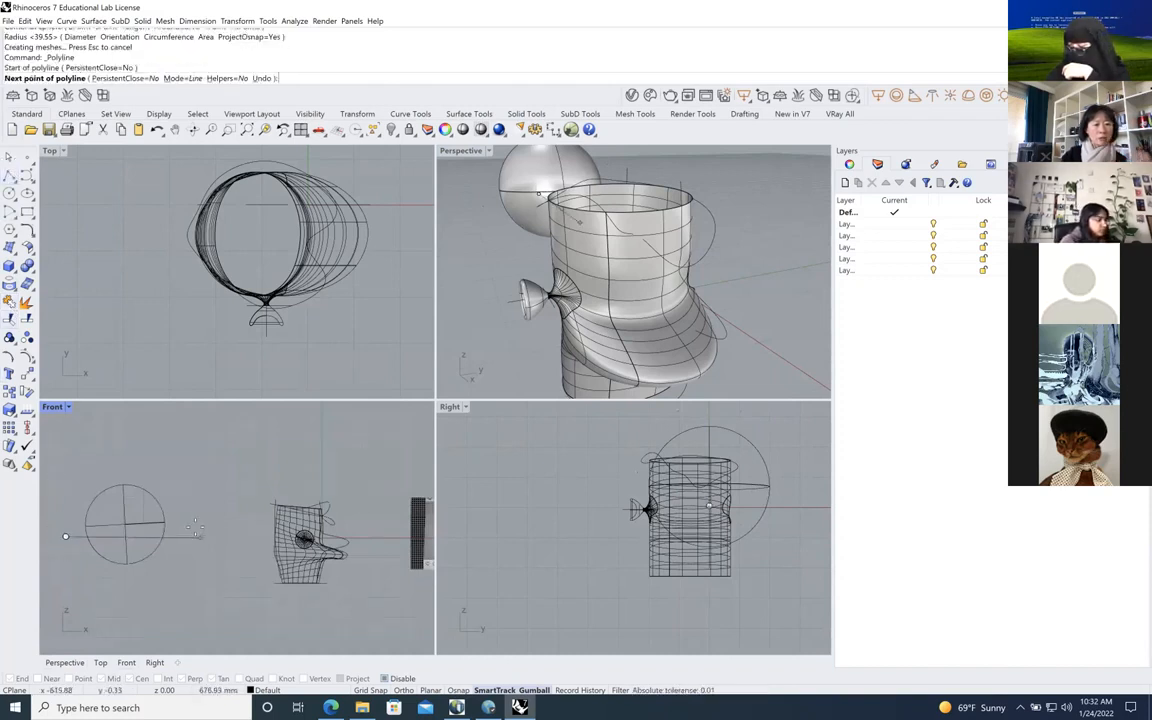
pyautogui.click(203, 530)
pyautogui.press('Return')
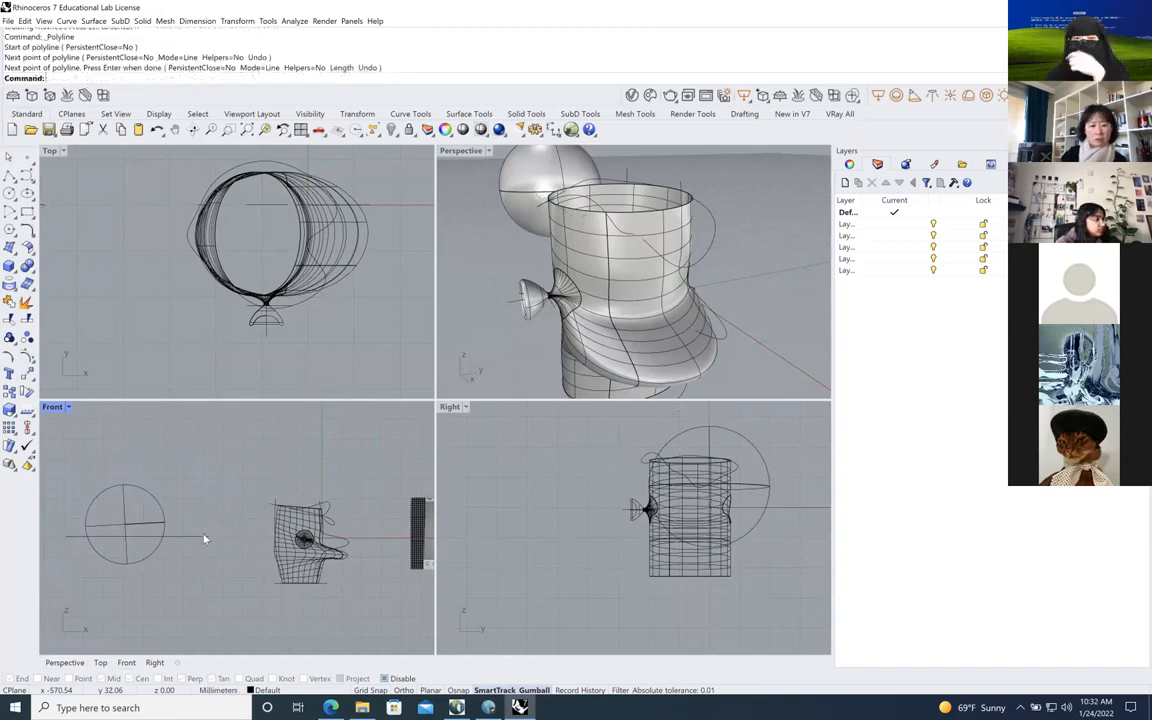
# Trim away the part of the sphere below the straight line in the Front view, leaving a dome
pyautogui.click(10, 319)
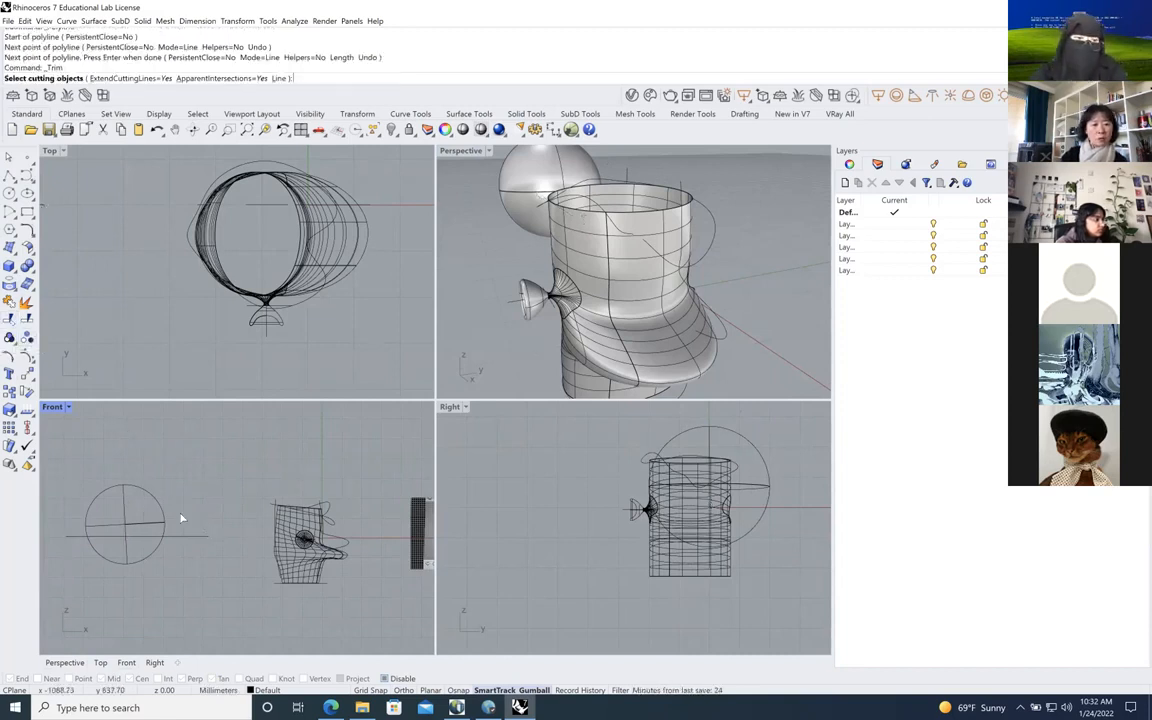
pyautogui.click(192, 539)
pyautogui.press('Return')
pyautogui.click(152, 551)
pyautogui.press('Return')
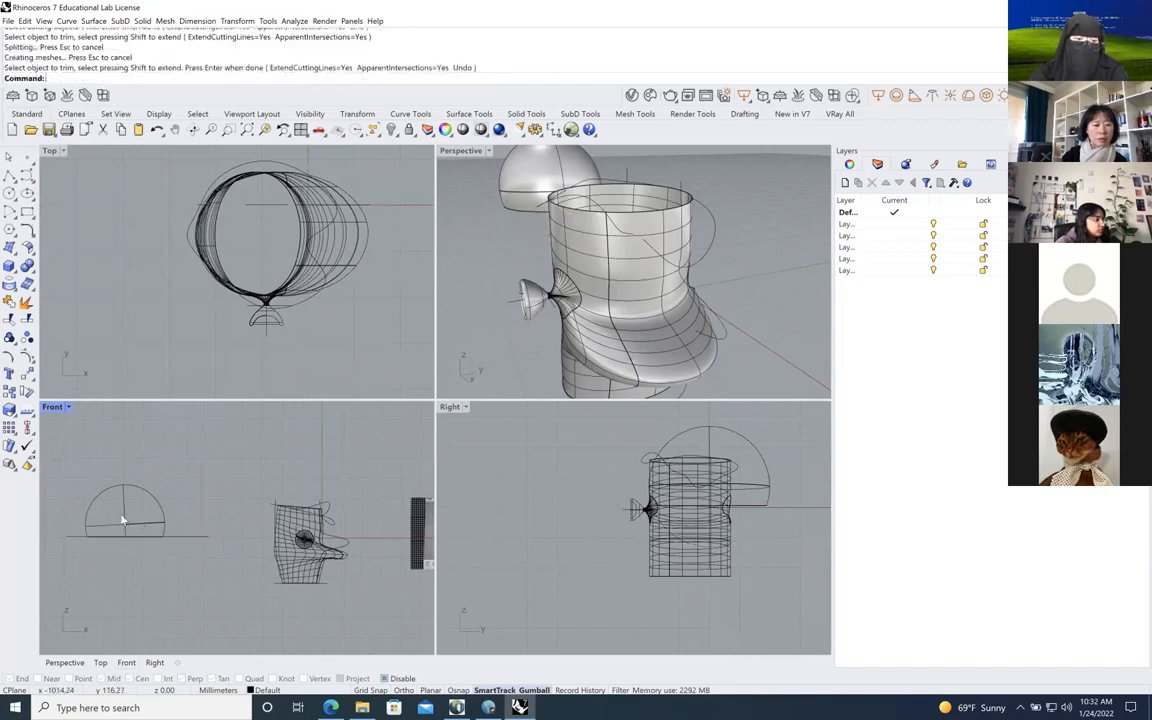
# Stretch the dome vertically with Scale1D in the Front view to about twice its height, using a base point near its middle
pyautogui.click(125, 514)
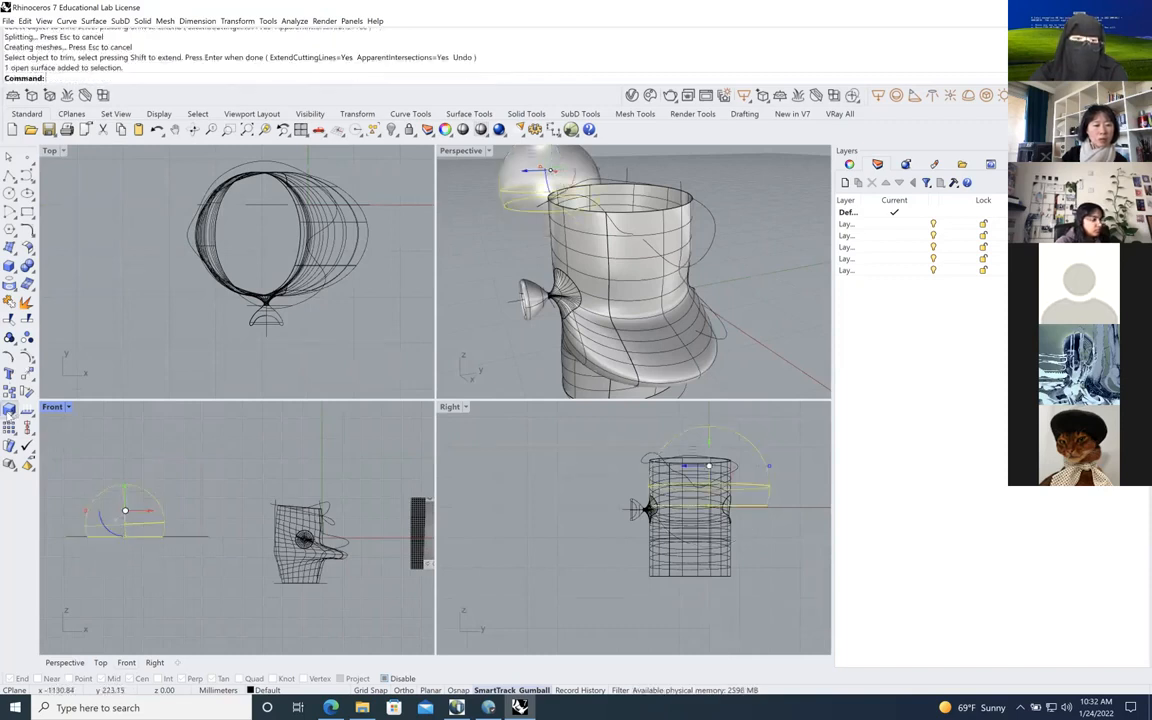
pyautogui.click(10, 414)
pyautogui.click(64, 414)
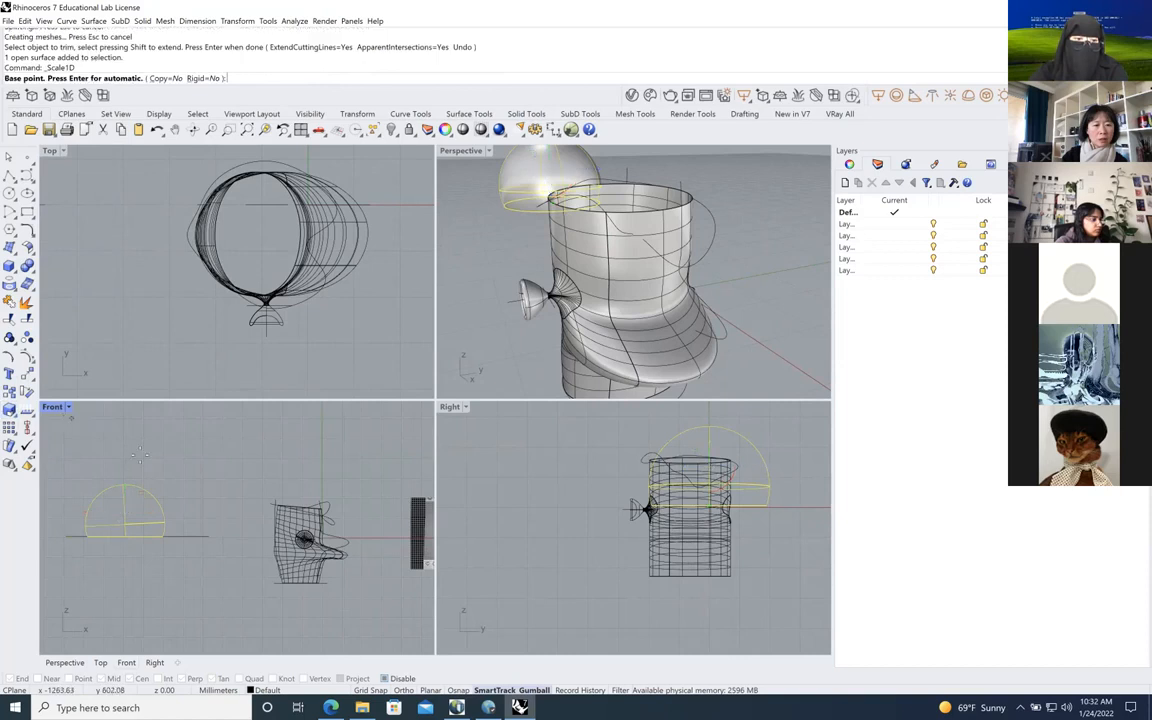
pyautogui.click(131, 520)
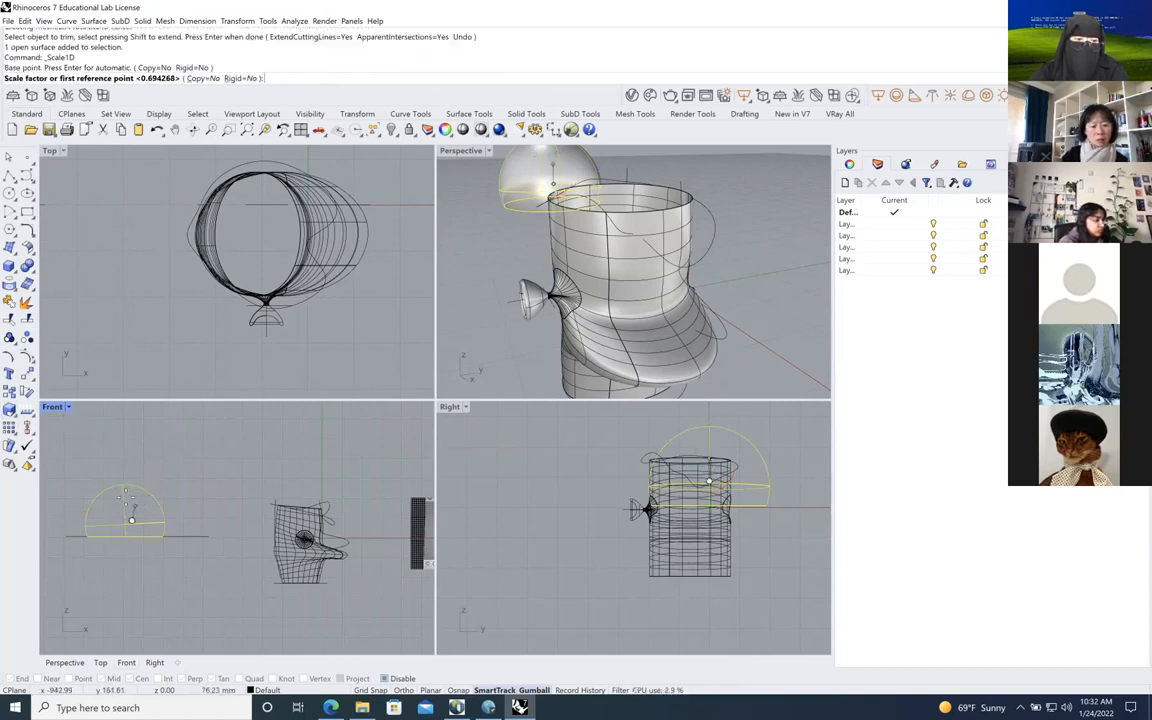
pyautogui.click(128, 504)
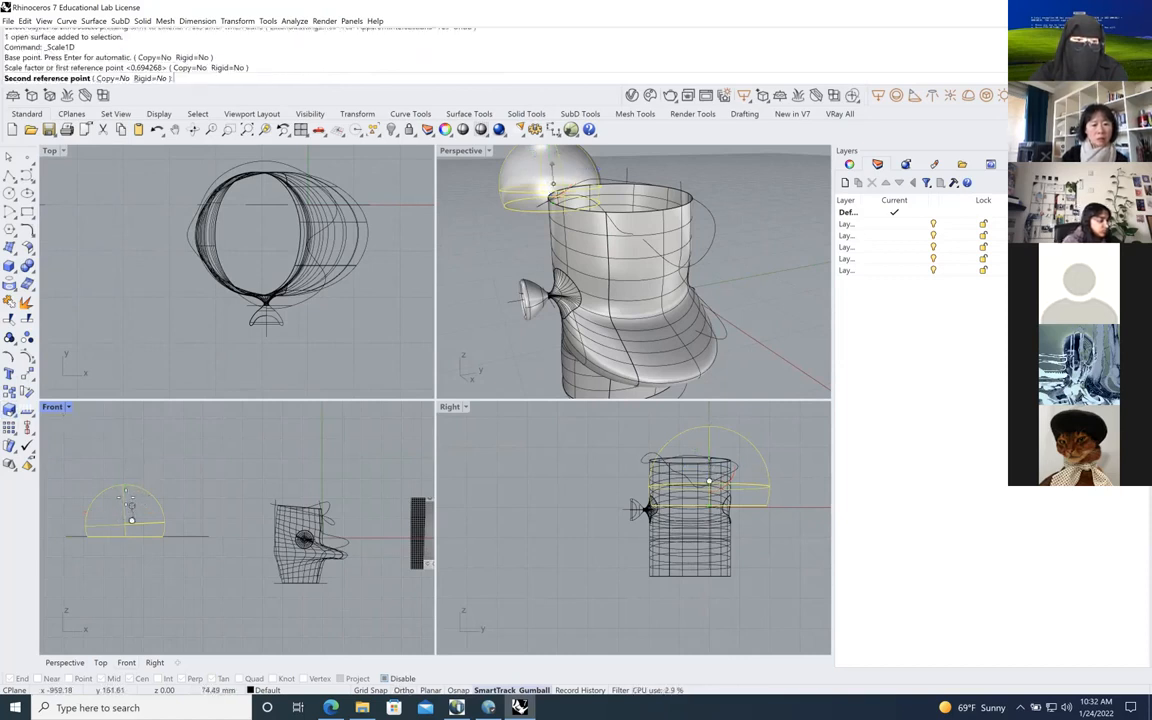
pyautogui.click(128, 488)
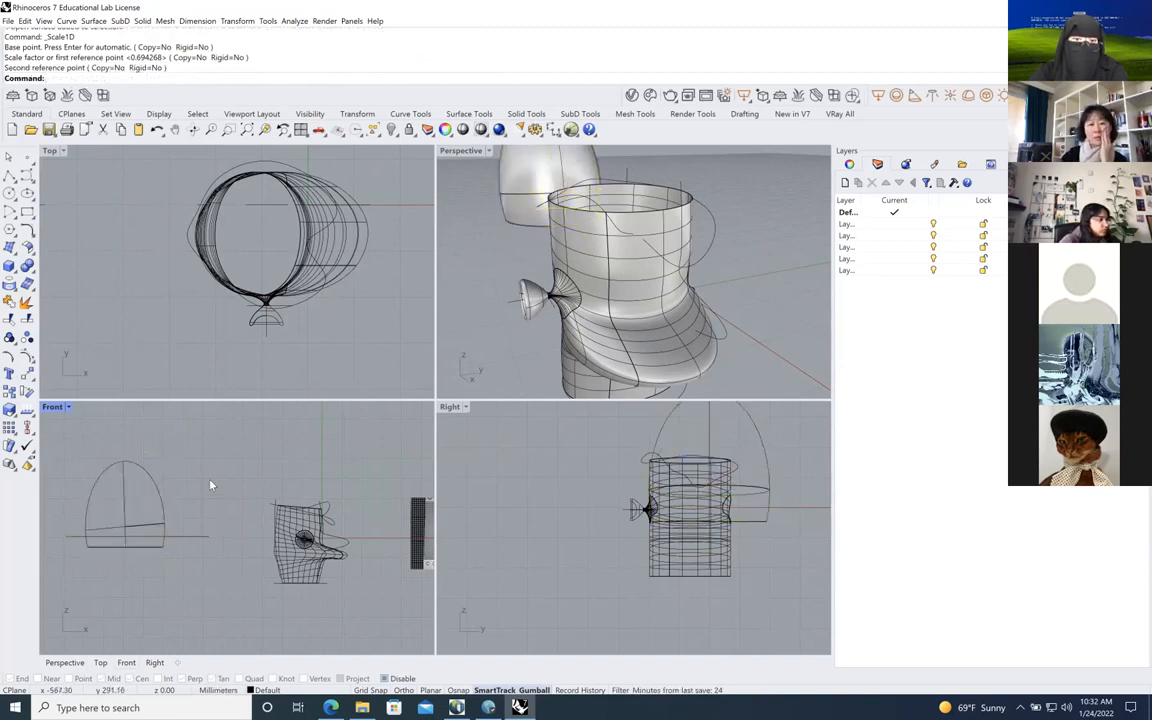
# Shift the stretched dome slightly farther away from the cylindrical body in the Front view and clear the selection
pyautogui.scroll(4, 290, 505)
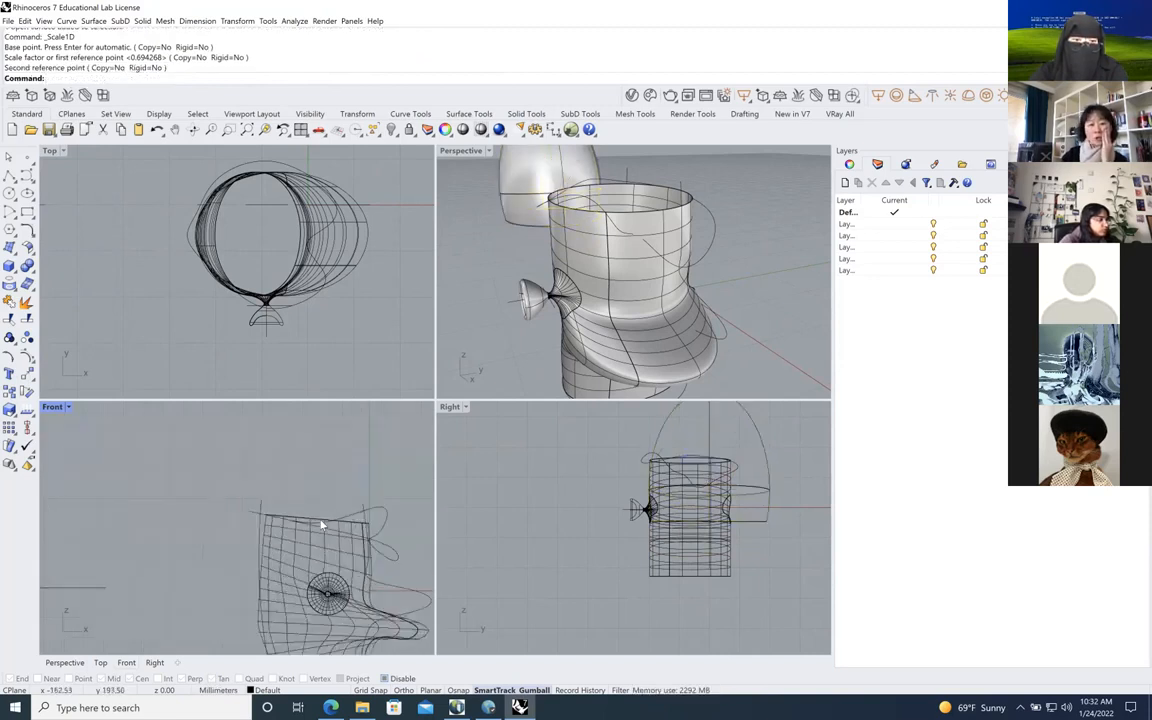
pyautogui.click(582, 214)
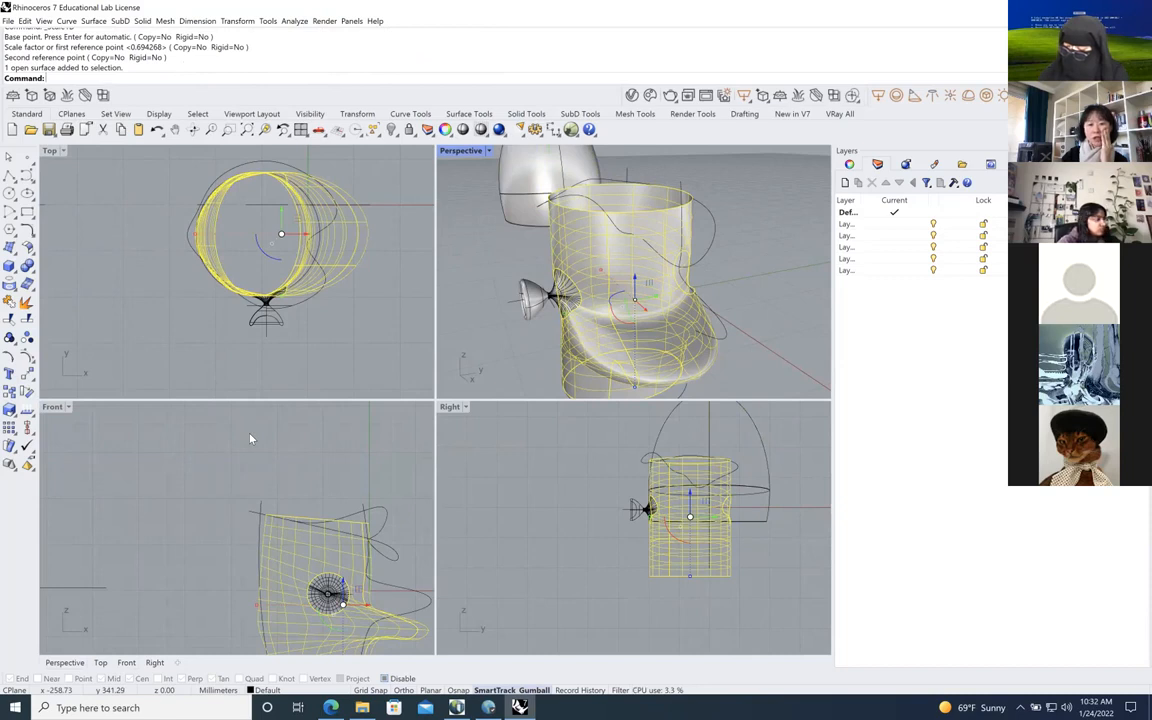
pyautogui.scroll(-4, 251, 438)
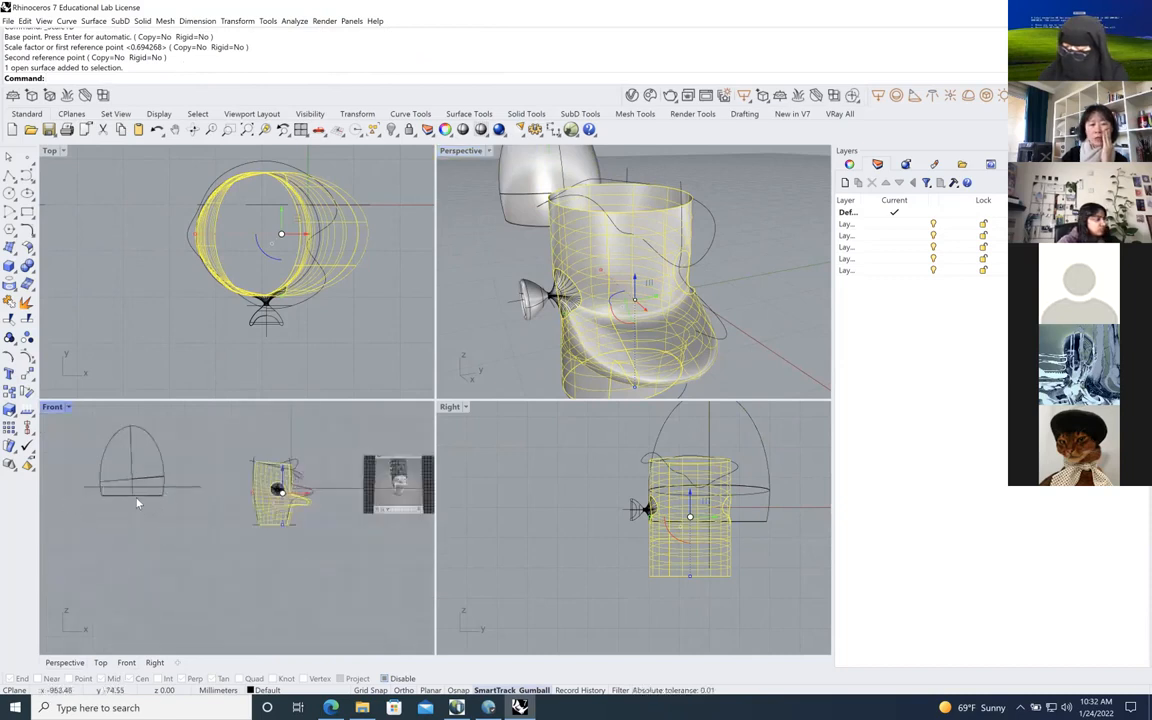
pyautogui.click(131, 468)
pyautogui.moveTo(155, 460)
pyautogui.mouseDown()
pyautogui.moveTo(298, 460)
pyautogui.moveTo(154, 455)
pyautogui.mouseUp()
pyautogui.press('Escape')
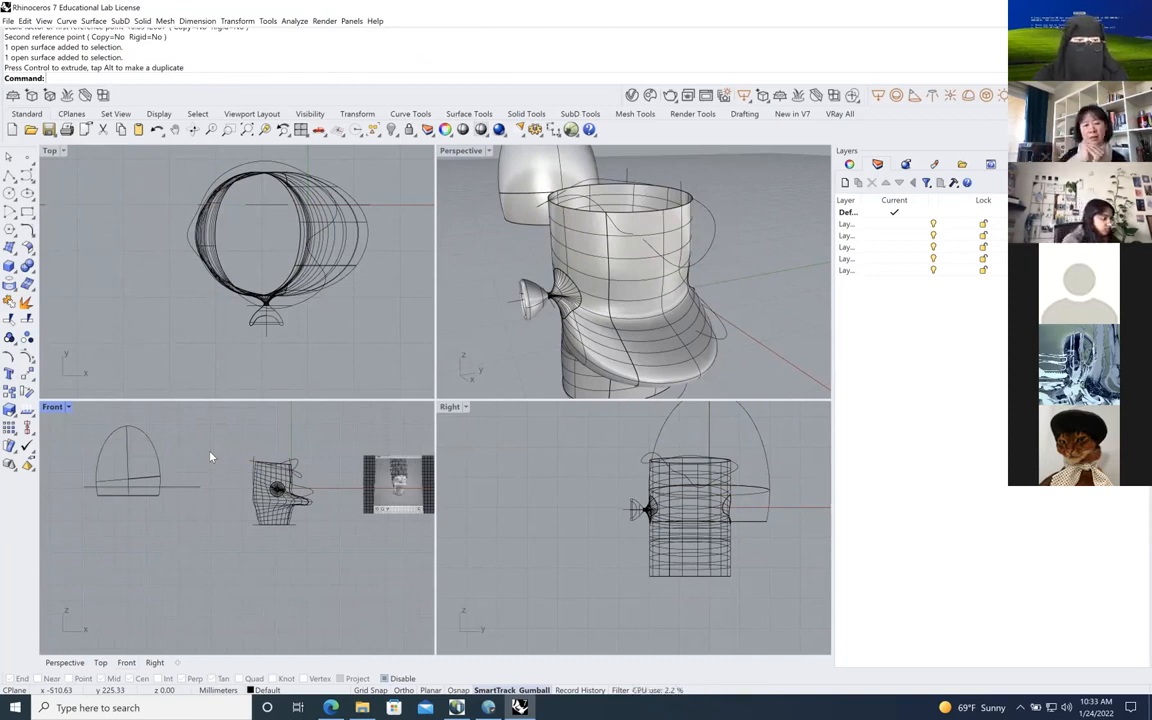
pyautogui.click(30, 253)
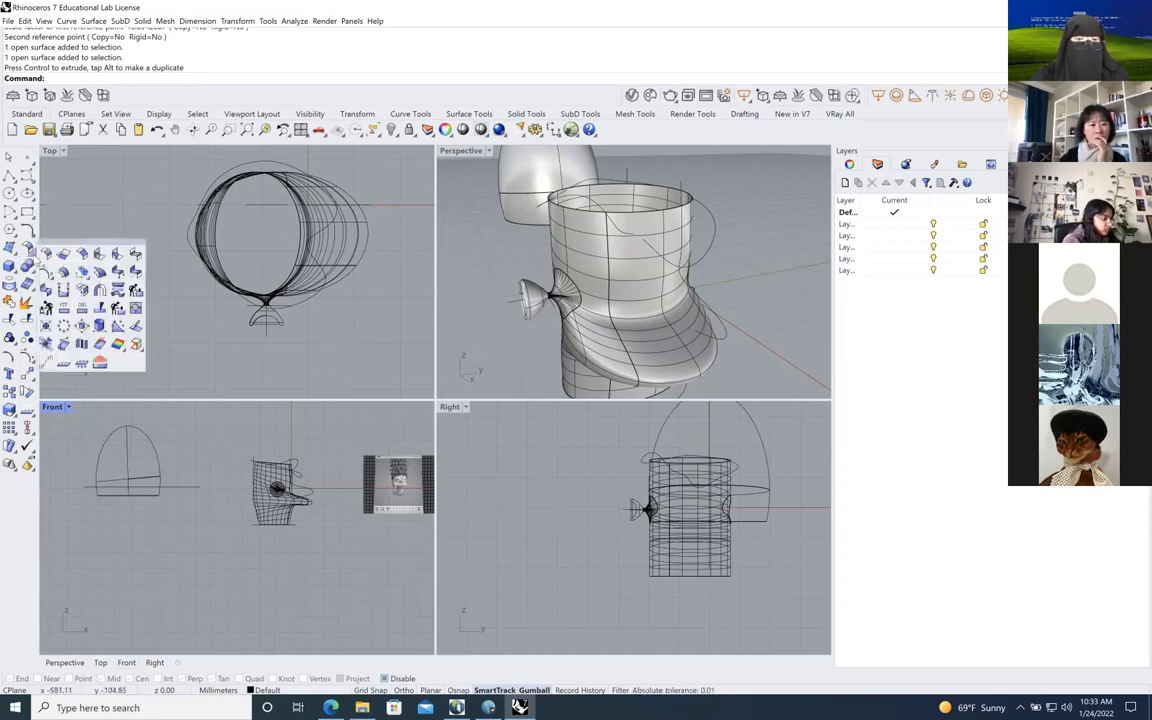
pyautogui.click(14, 254)
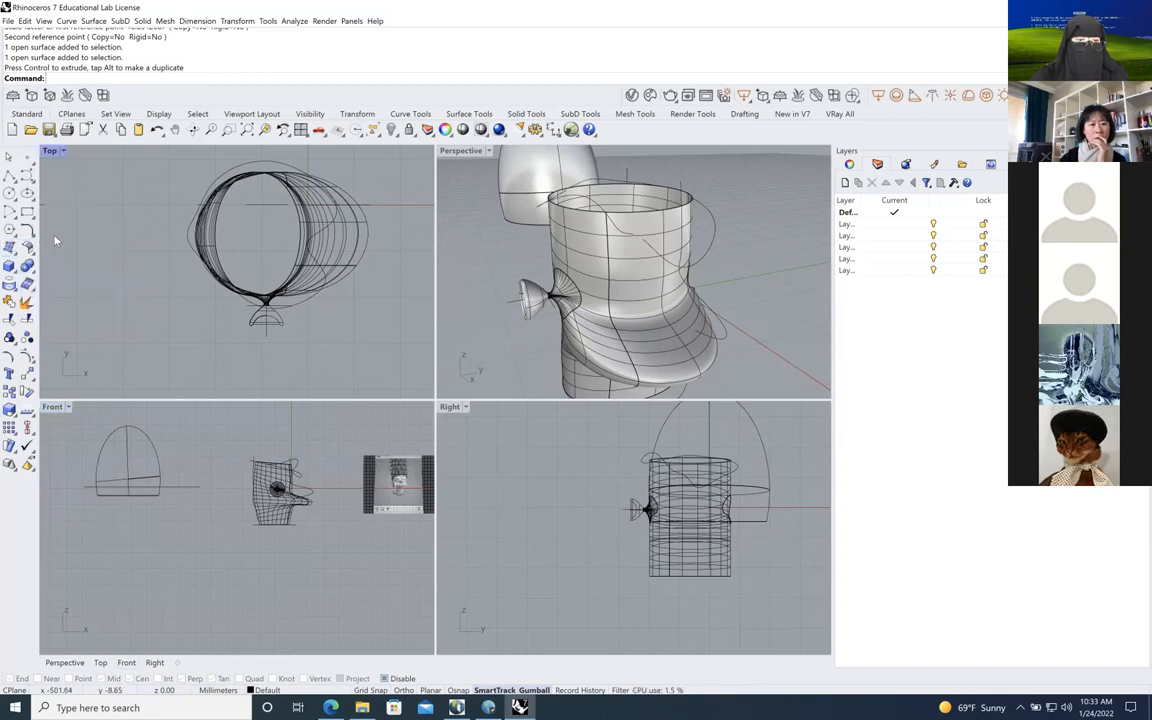
pyautogui.click(29, 250)
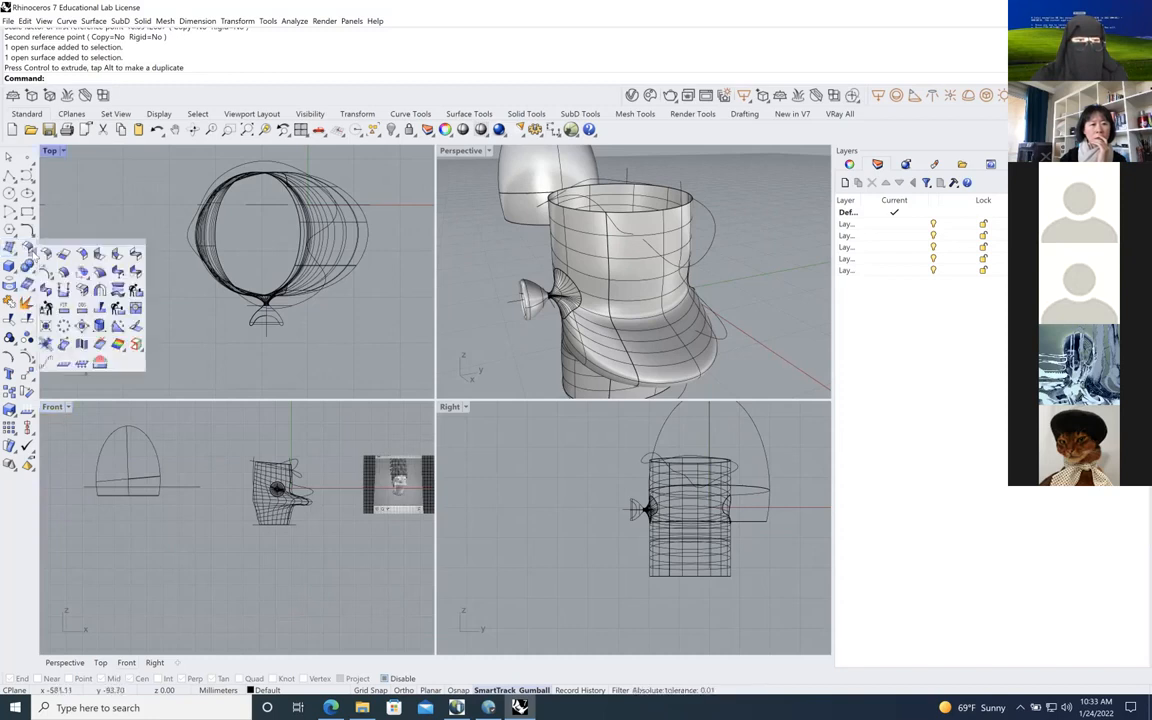
pyautogui.click(12, 250)
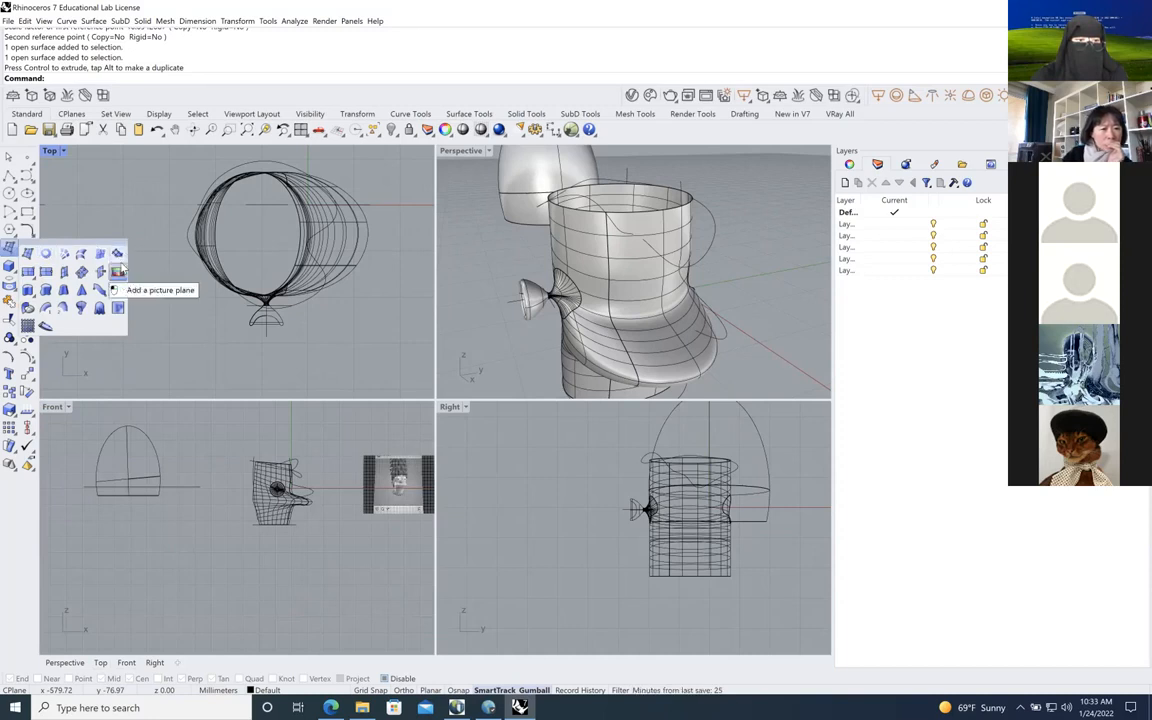
pyautogui.click(267, 541)
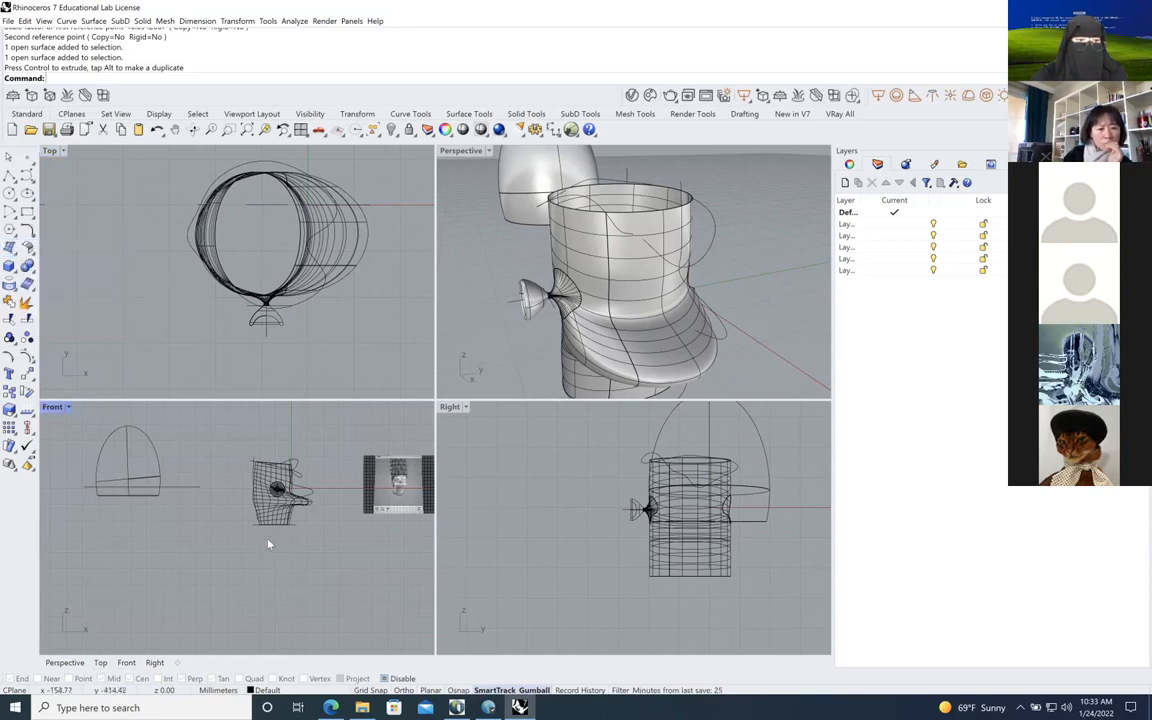
# Duplicate the face borders of the cylindrical body as separate curves with DupFaceBorder
pyautogui.click(272, 486)
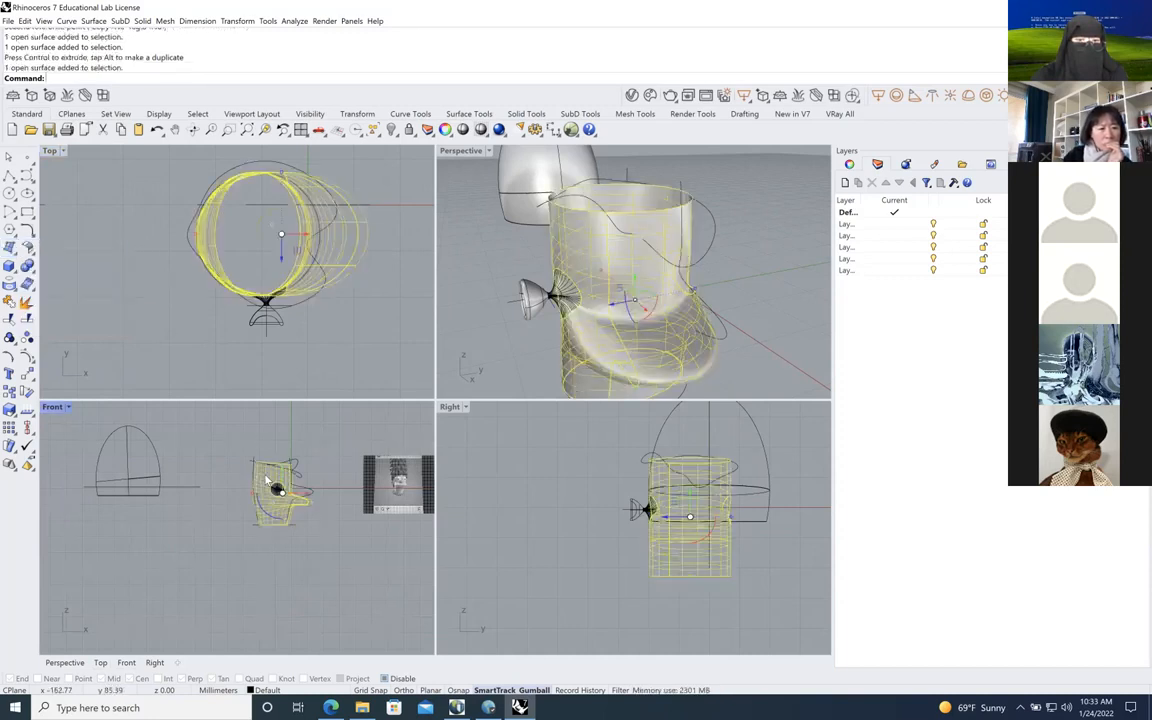
pyautogui.click(14, 285)
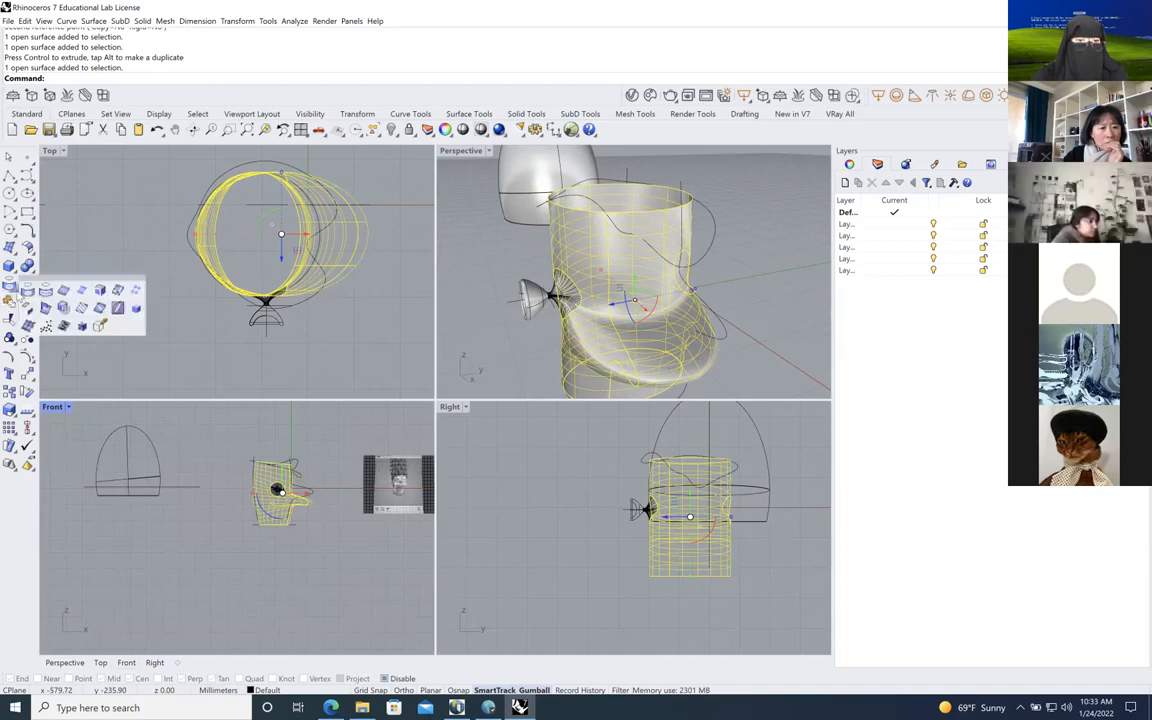
pyautogui.click(101, 293)
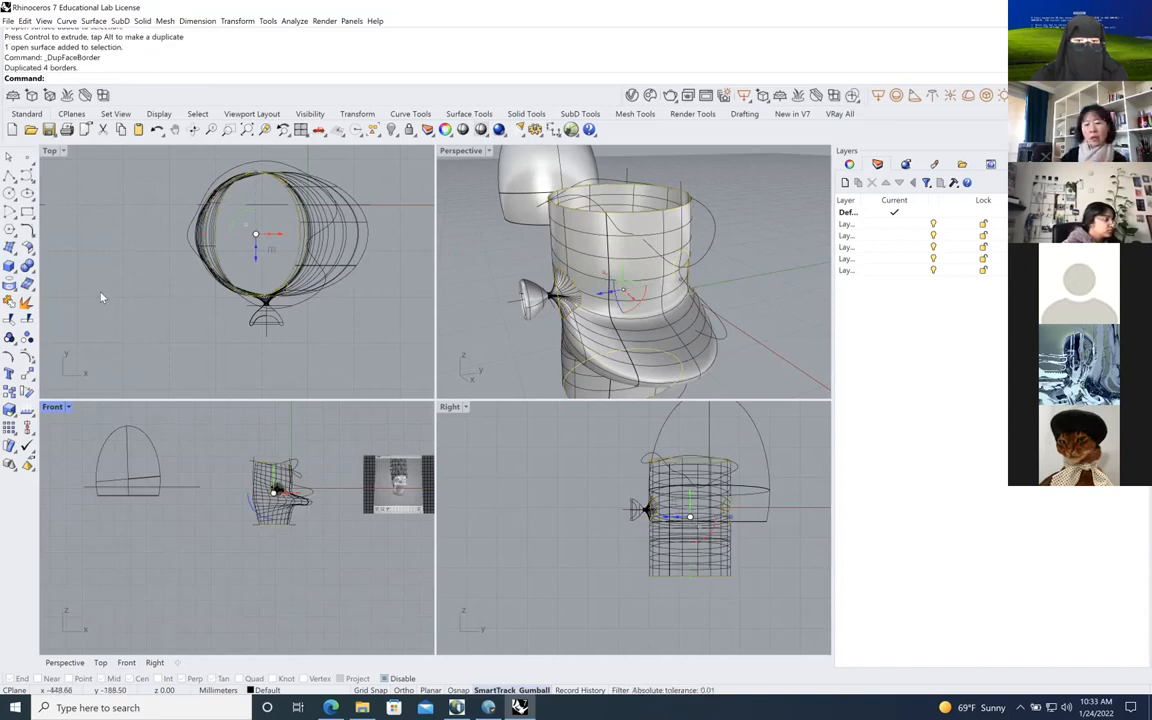
pyautogui.click(476, 252)
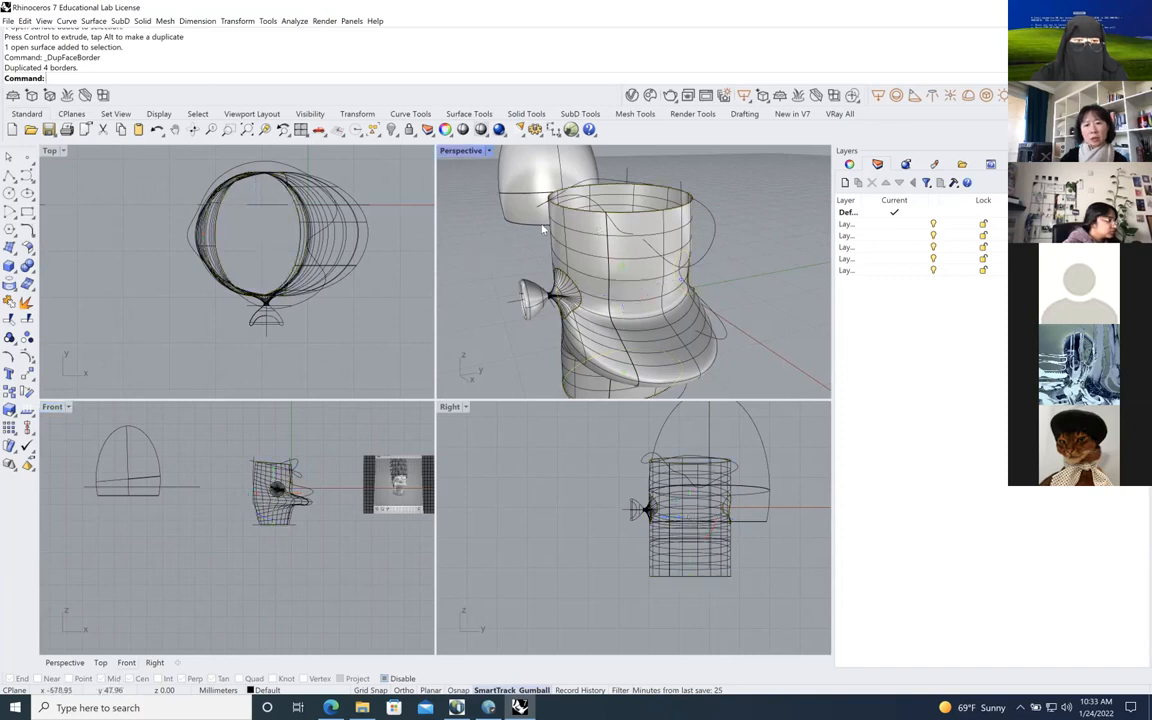
# Copy the body's upper border curve about 290 mm sideways in the Front view, into the space between the dome and the body
pyautogui.click(650, 220)
pyautogui.click(670, 241)
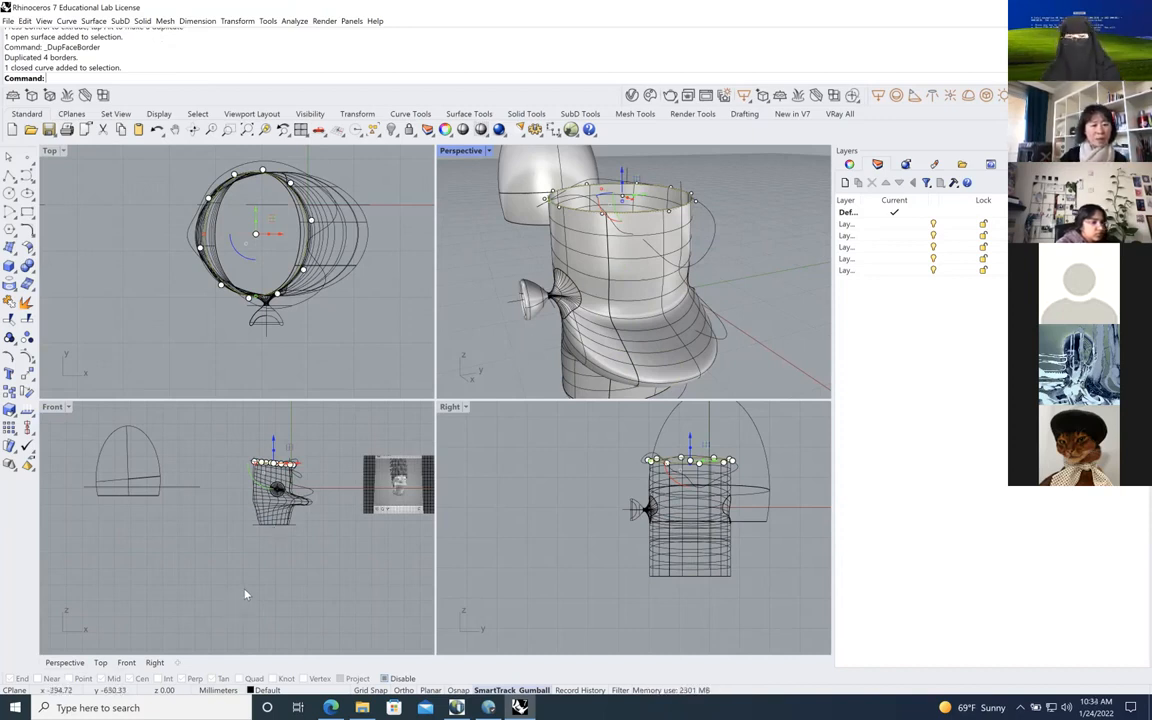
pyautogui.scroll(-3, 245, 594)
pyautogui.click(10, 392)
pyautogui.click(240, 437)
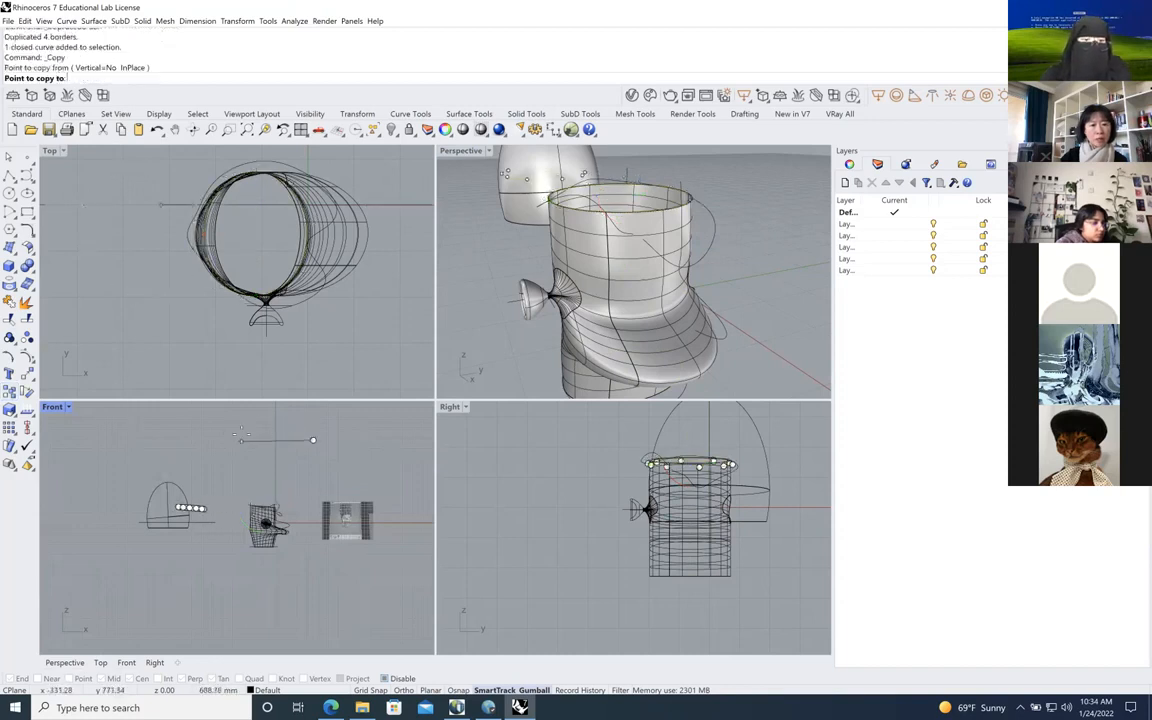
pyautogui.click(272, 430)
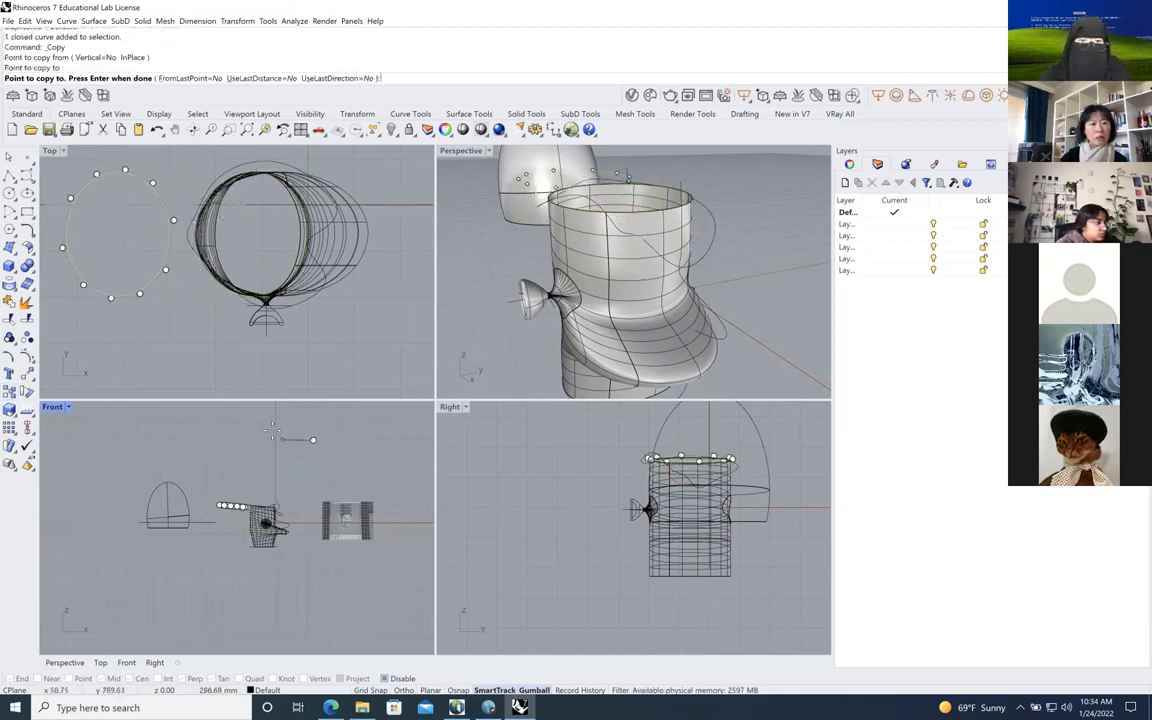
pyautogui.press('Return')
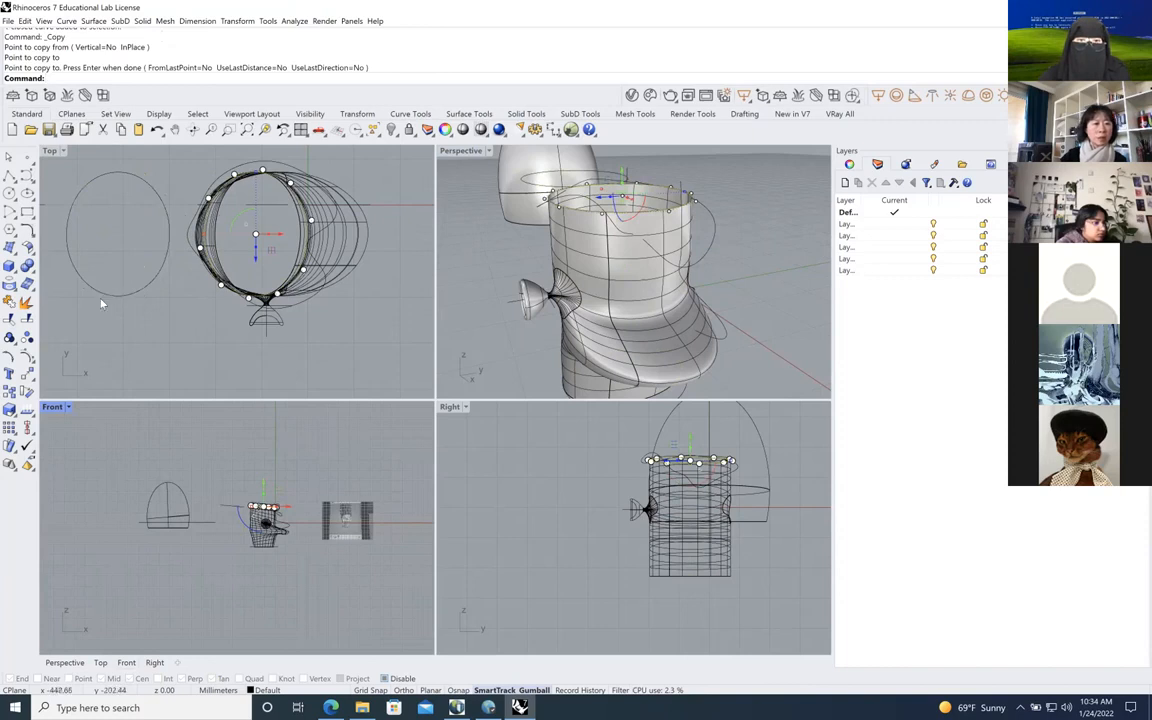
pyautogui.click(90, 283)
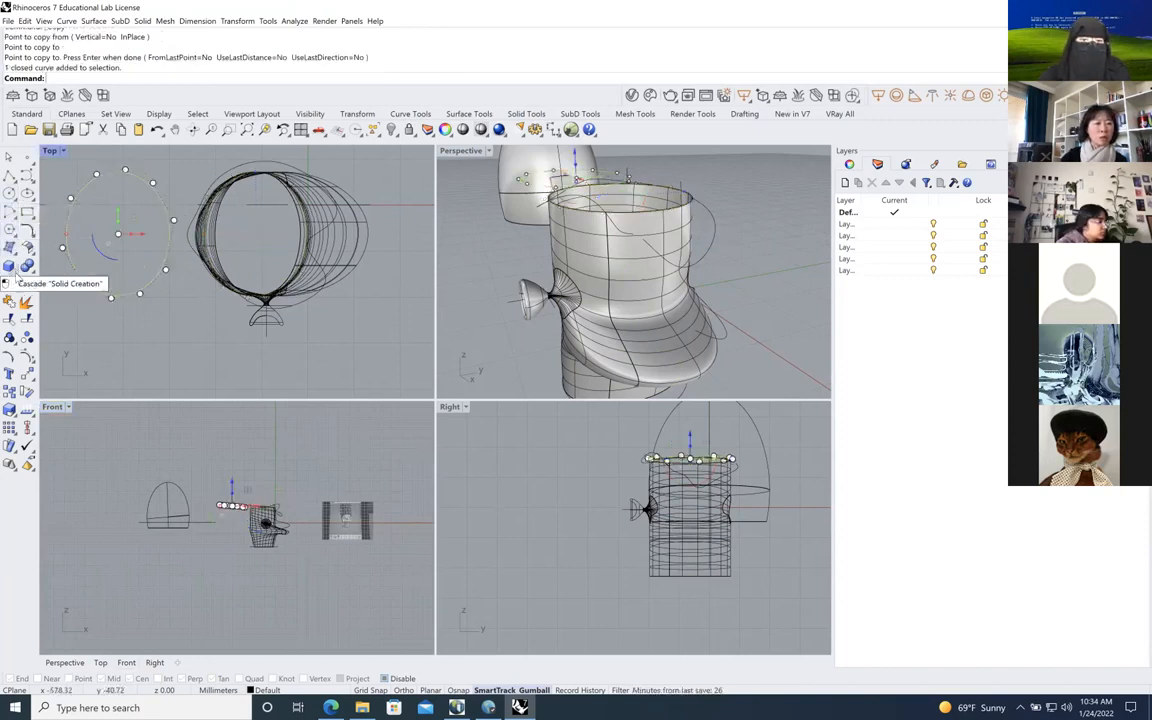
pyautogui.click(8, 268)
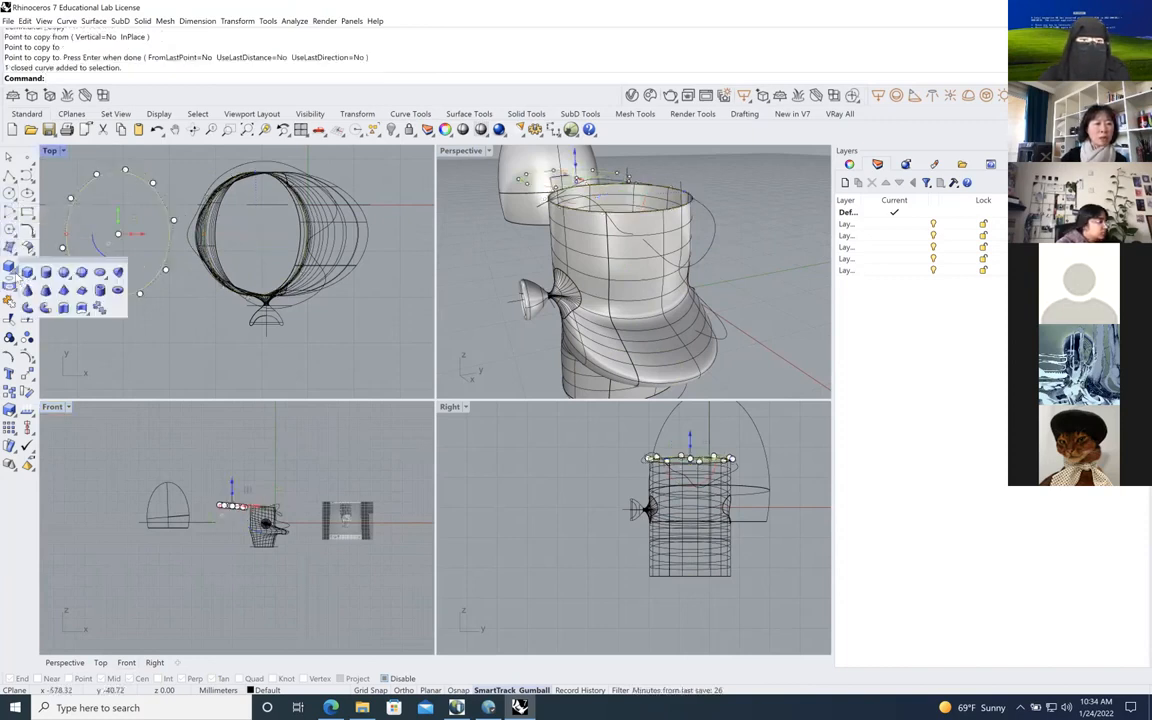
pyautogui.click(84, 276)
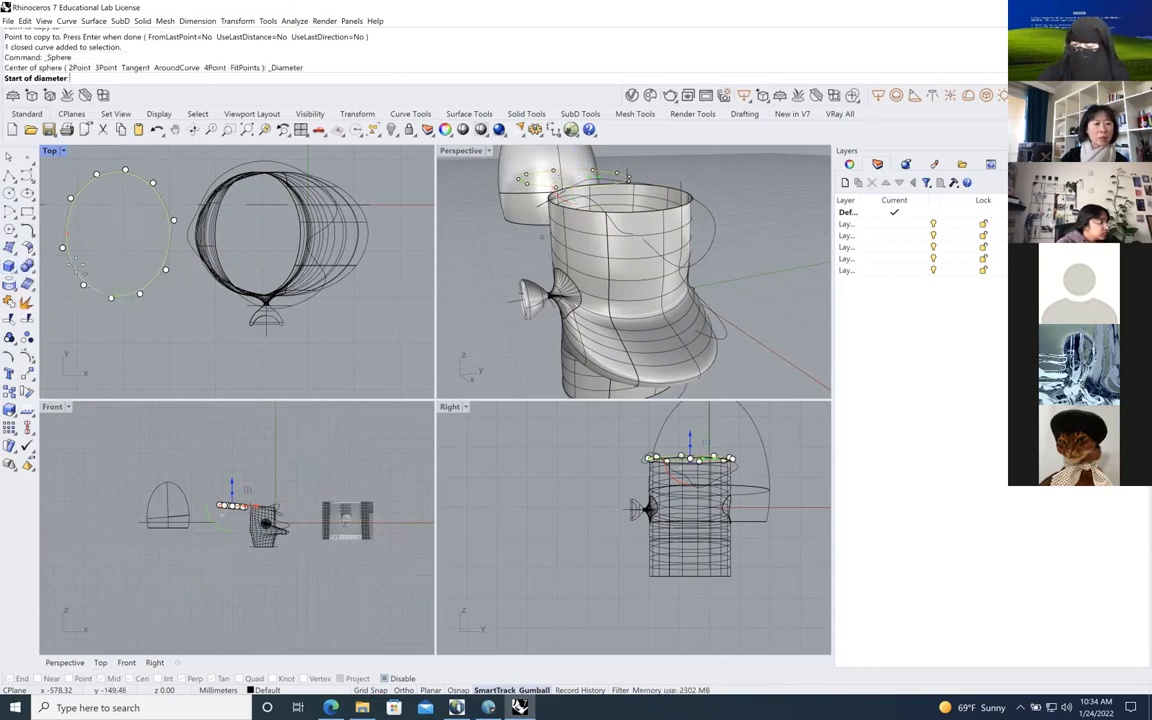
pyautogui.click(458, 690)
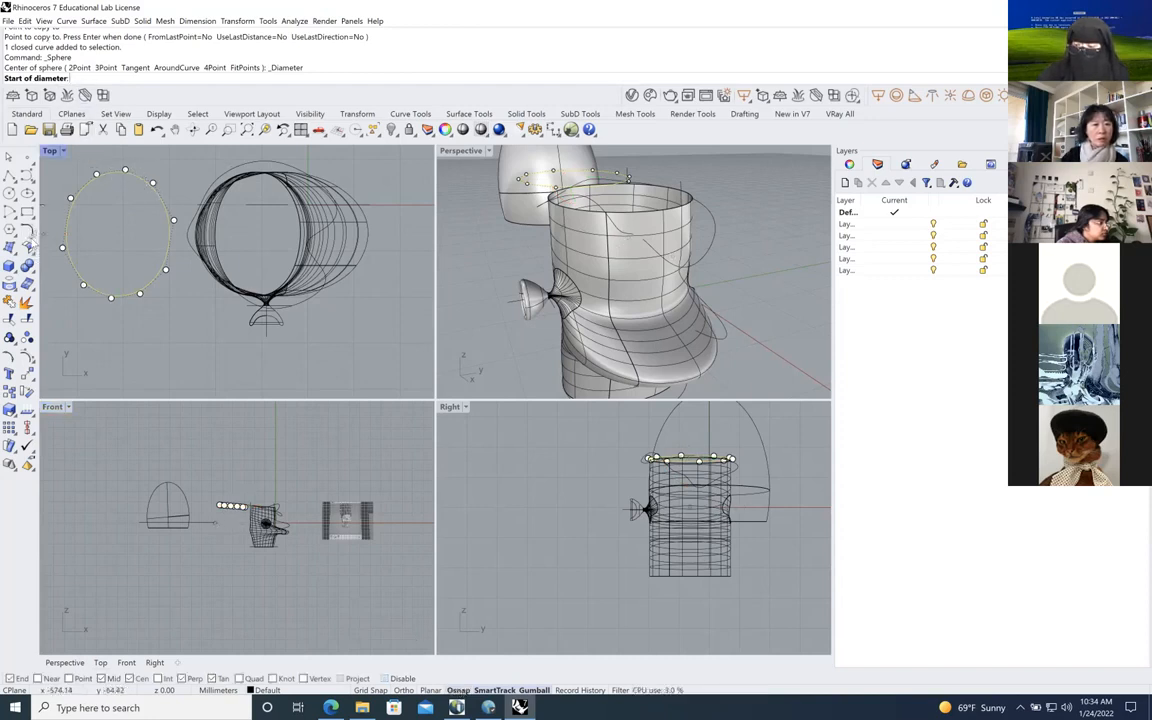
pyautogui.click(12, 270)
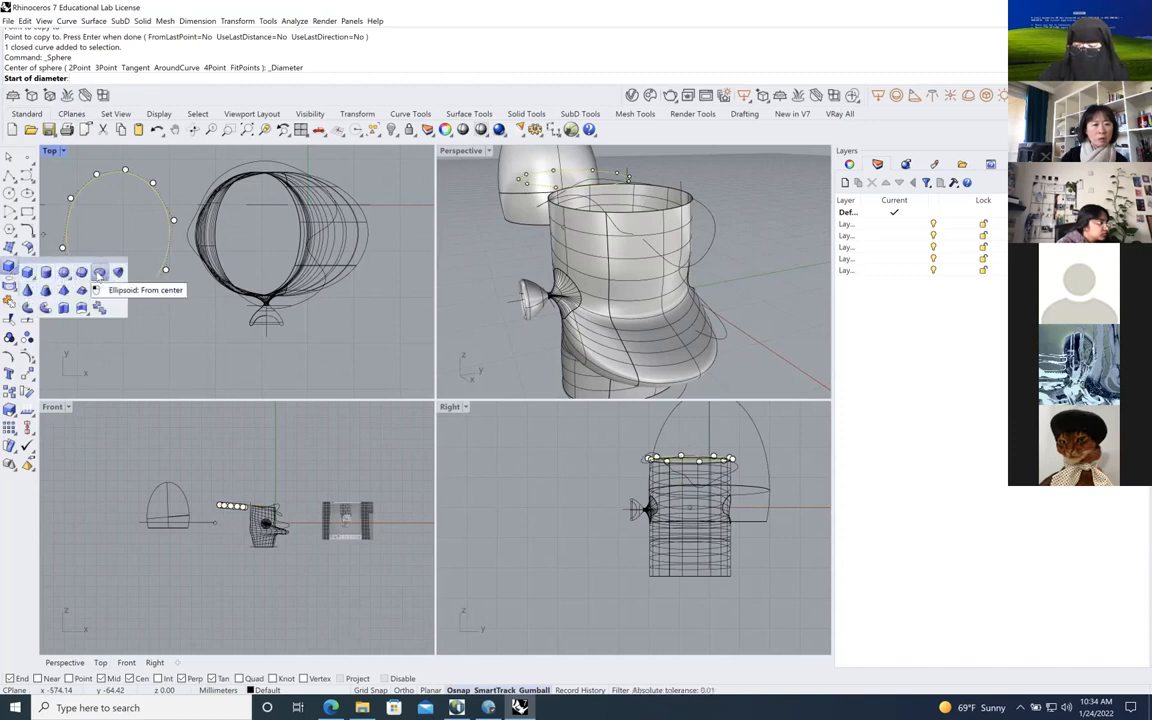
pyautogui.click(99, 272)
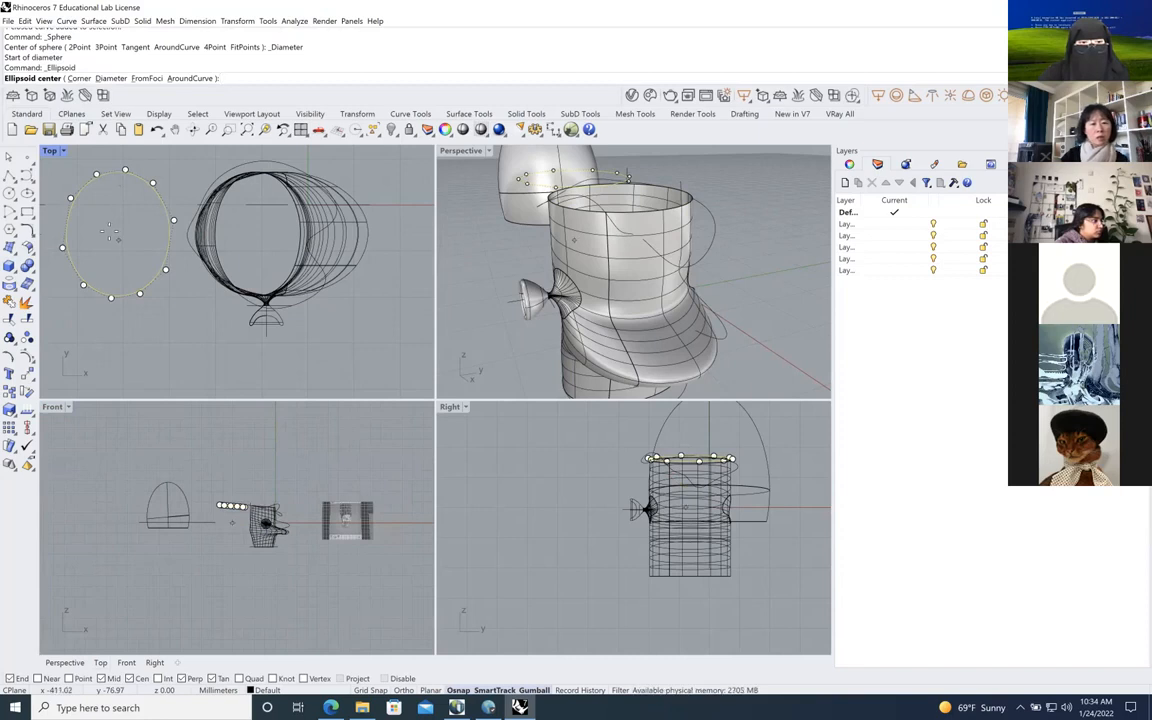
pyautogui.press('Escape')
pyautogui.click(161, 316)
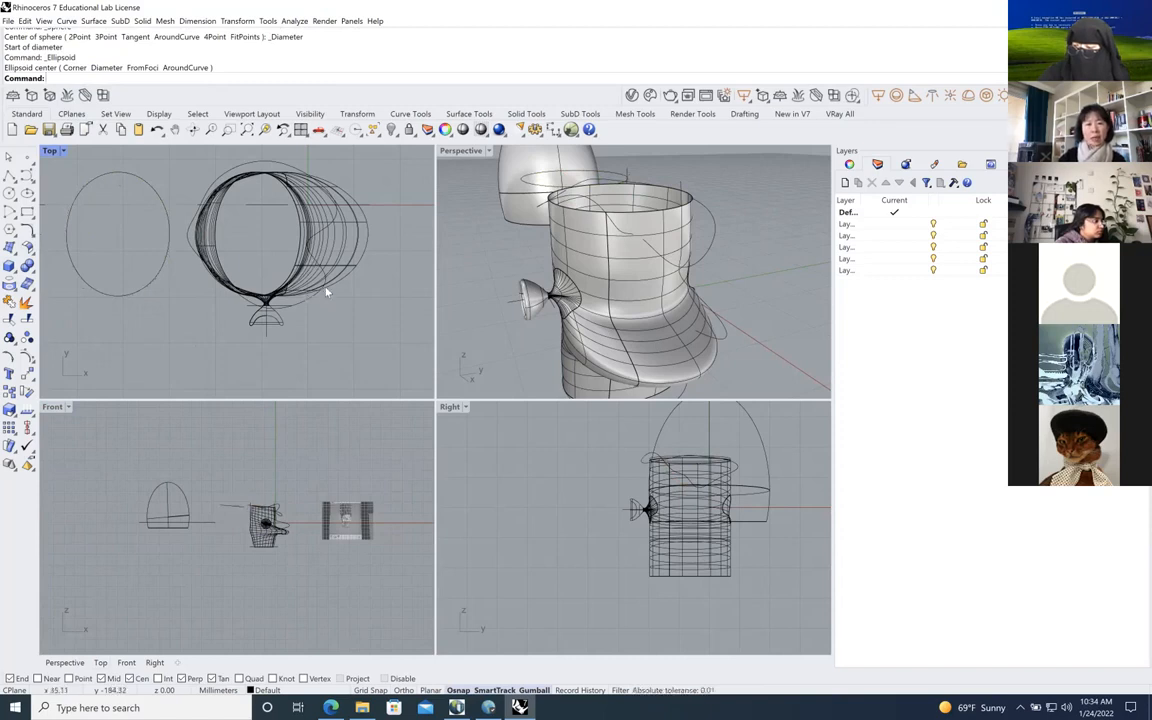
# Draw a six-point S-shaped control-point curve above the body in the Front view, ending beside the shaped rim curve
pyautogui.scroll(-3, 552, 290)
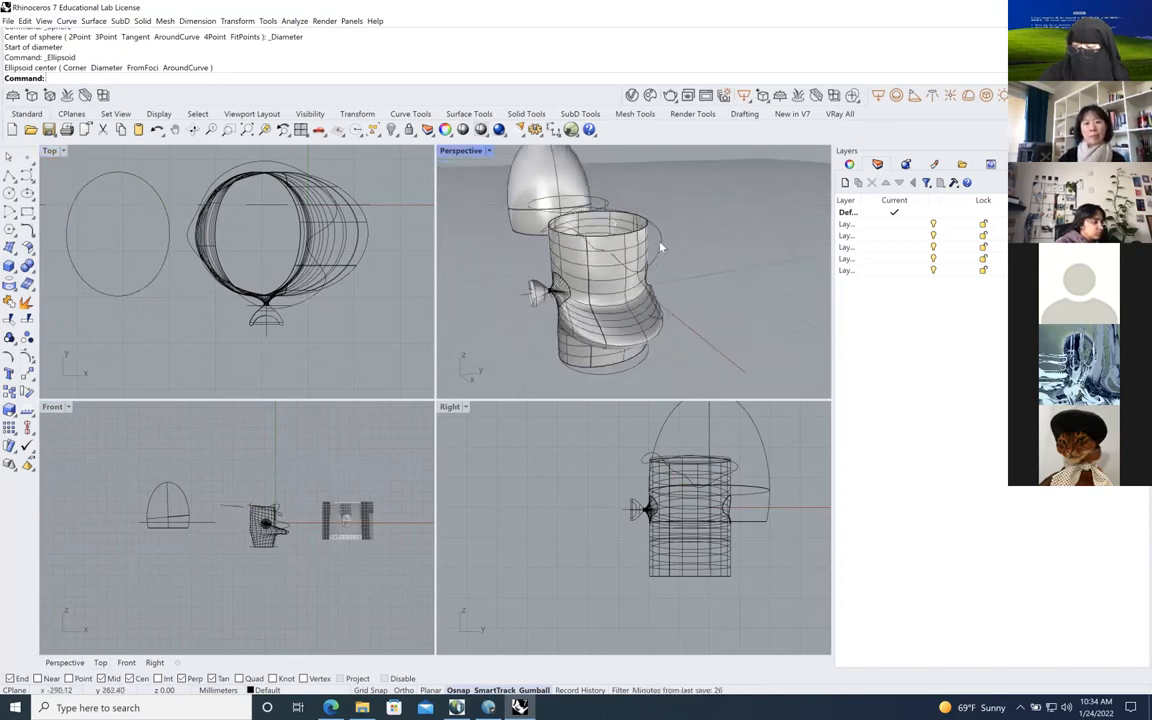
pyautogui.scroll(3, 287, 465)
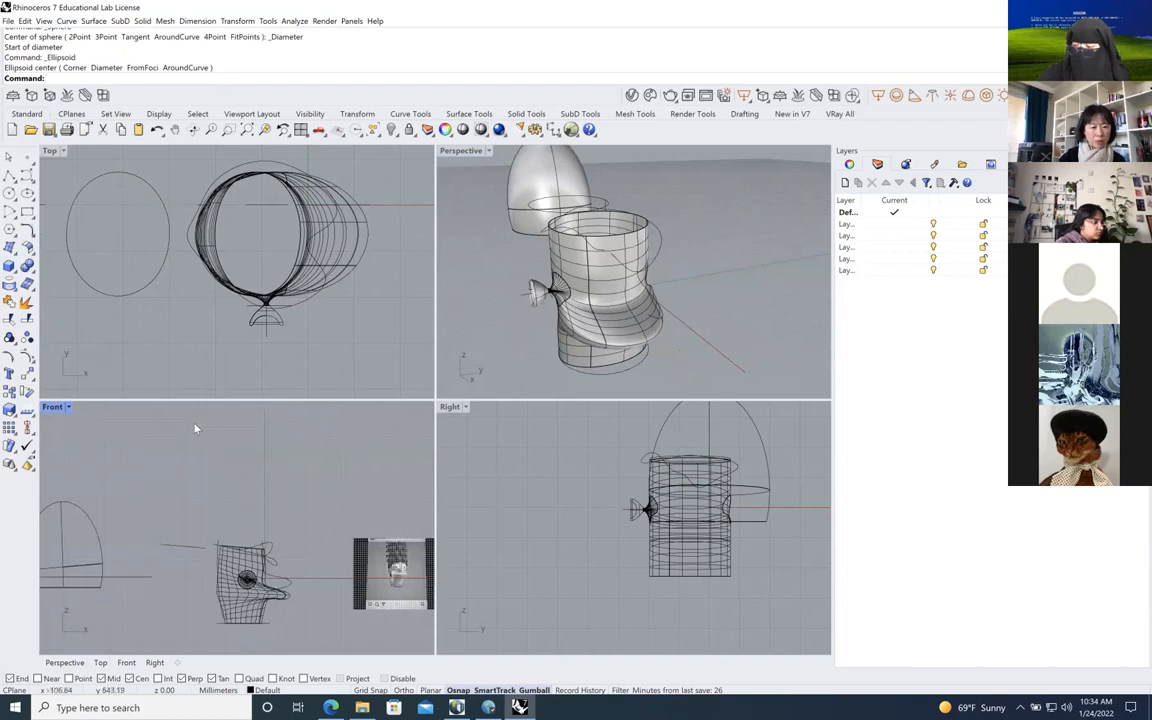
pyautogui.scroll(3, 244, 496)
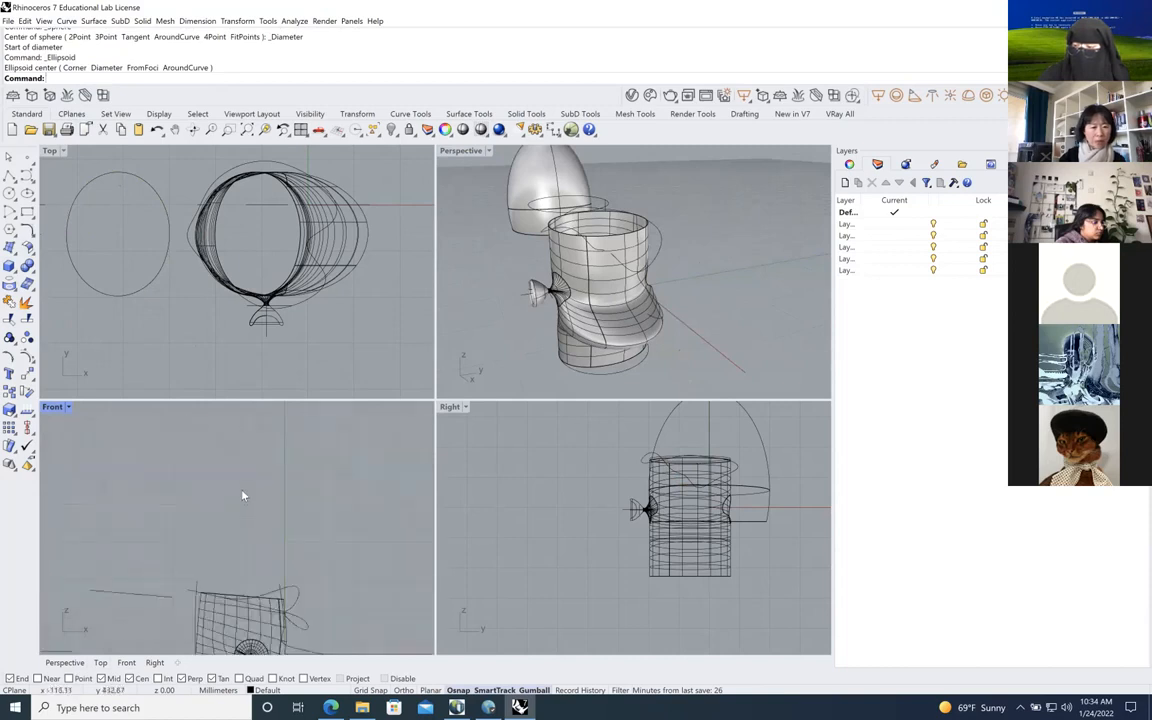
pyautogui.click(26, 174)
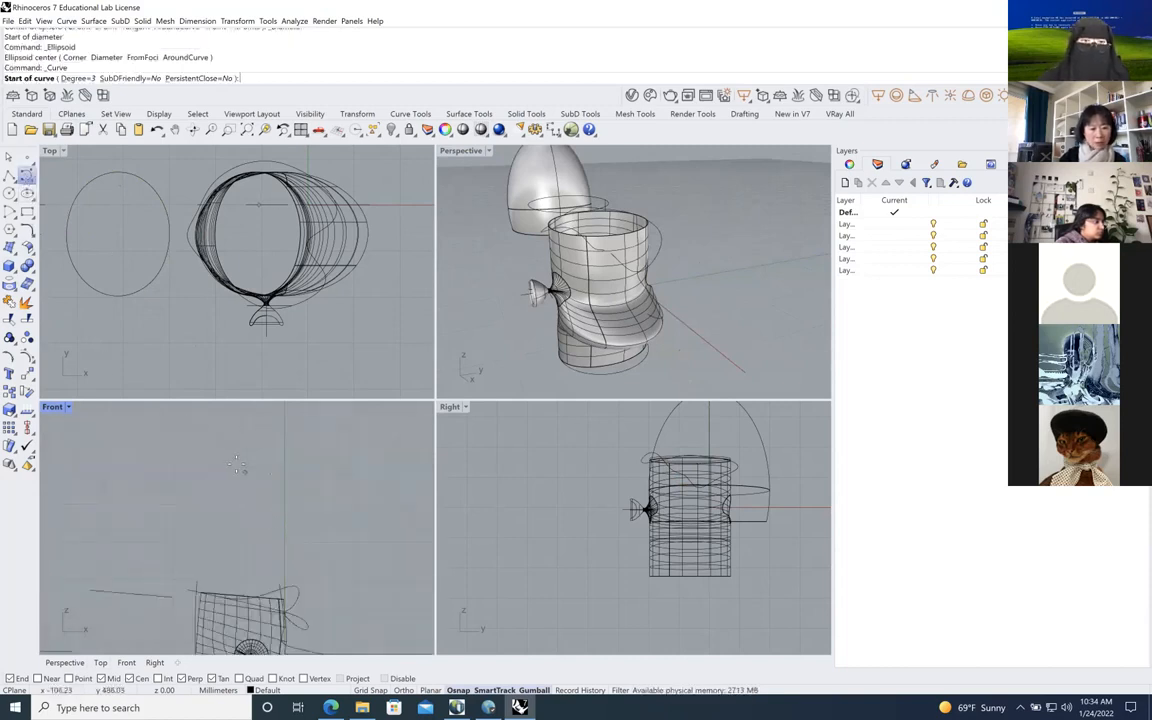
pyautogui.click(218, 460)
pyautogui.click(210, 481)
pyautogui.click(170, 501)
pyautogui.click(162, 523)
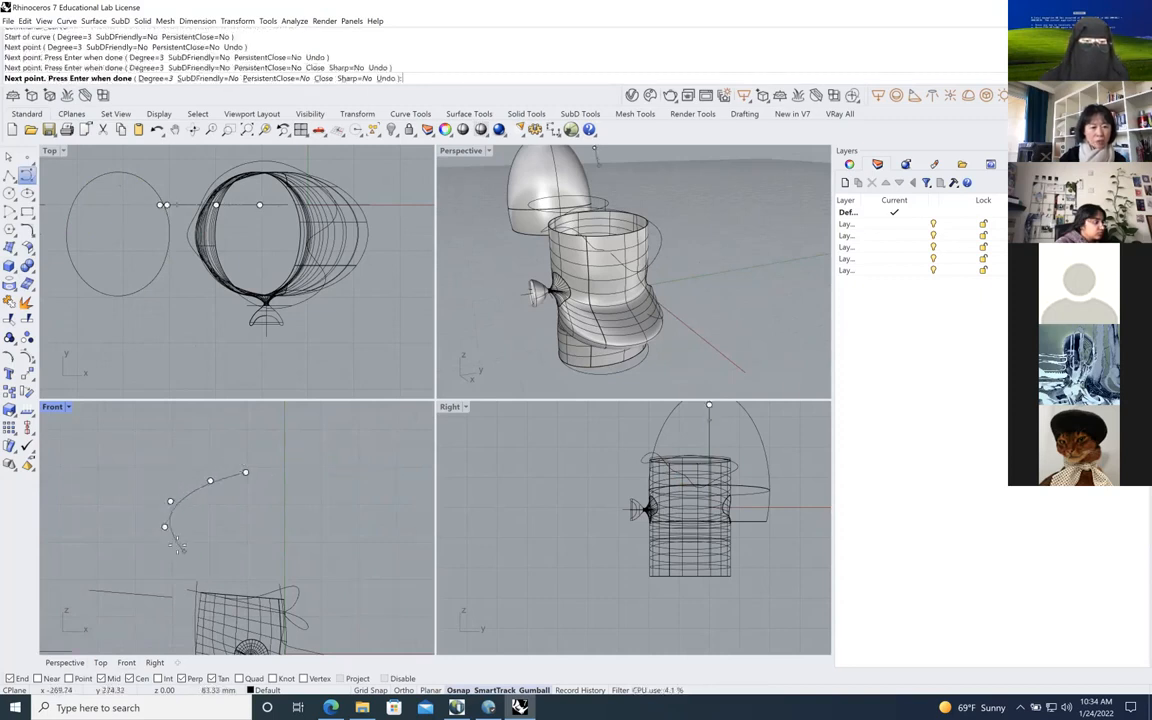
pyautogui.click(188, 558)
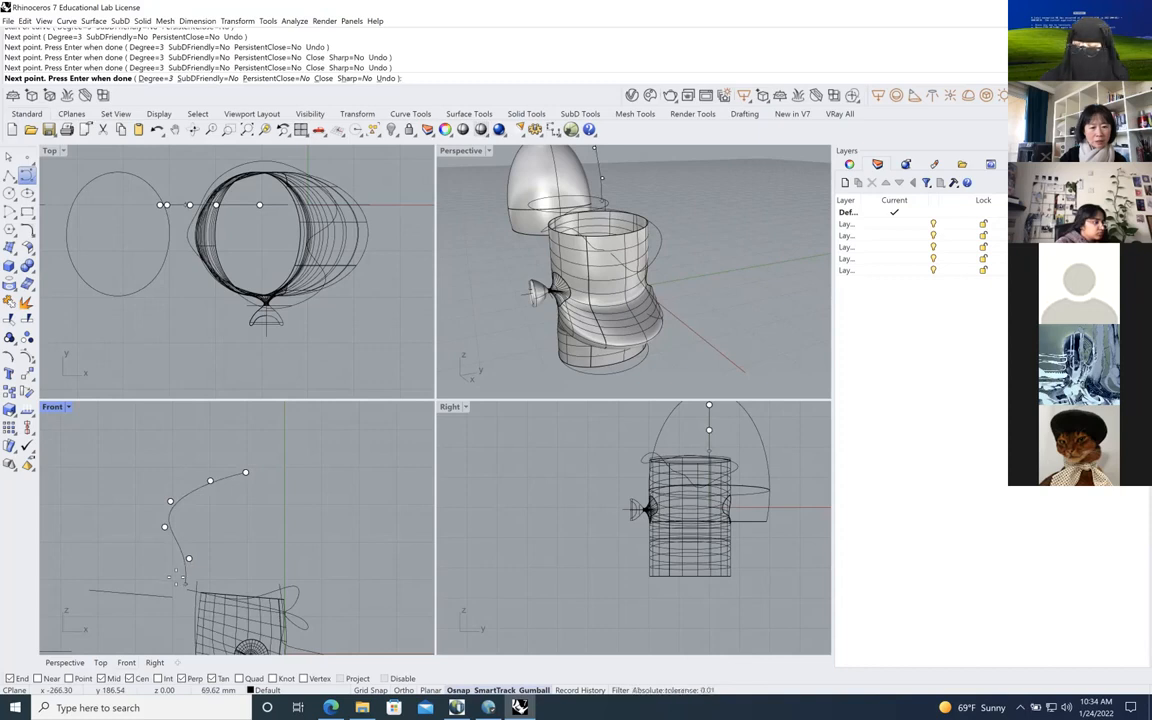
pyautogui.click(177, 588)
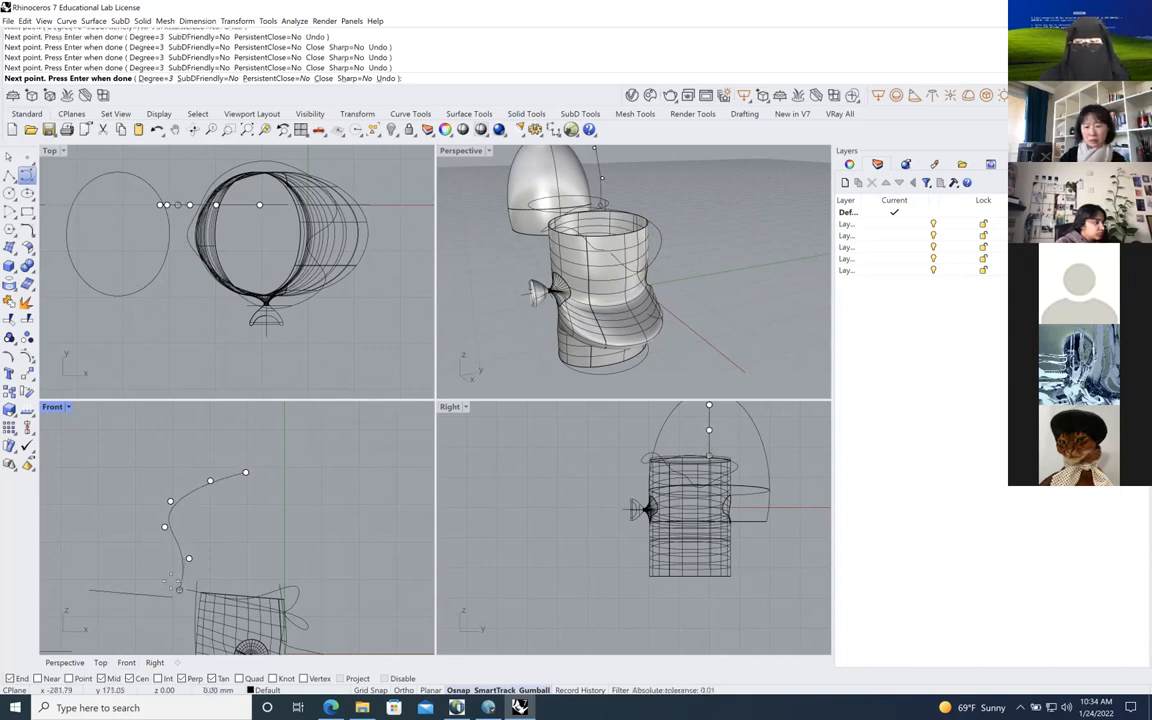
pyautogui.press('Return')
# Lower the upper end control point of the new profile curve so its top bends over, and clear the selection
pyautogui.click(166, 515)
pyautogui.click(305, 527)
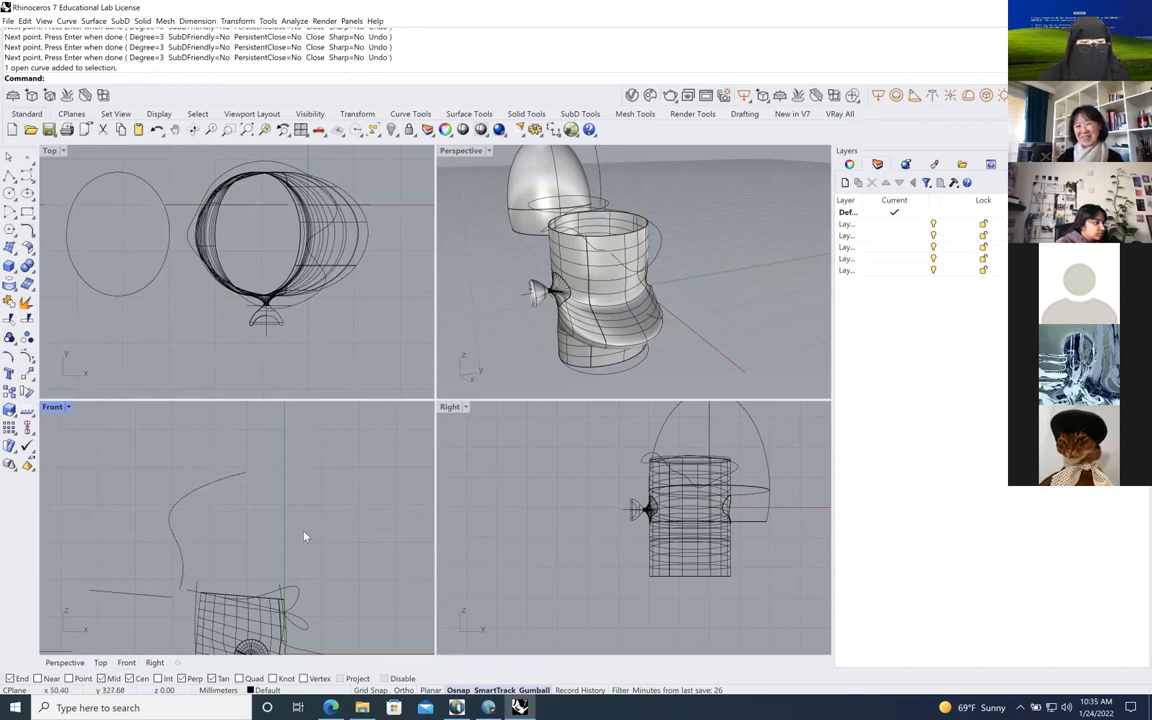
pyautogui.click(229, 479)
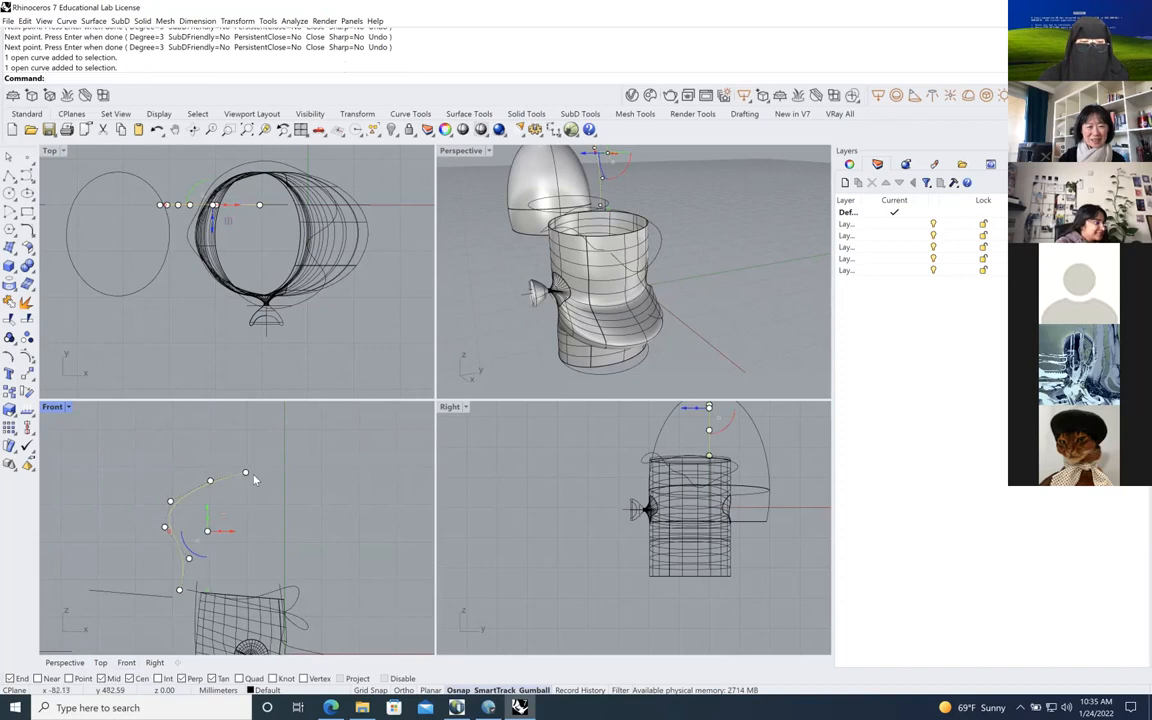
pyautogui.click(247, 474)
pyautogui.moveTo(247, 450); pyautogui.dragTo(250, 474)
pyautogui.click(347, 500)
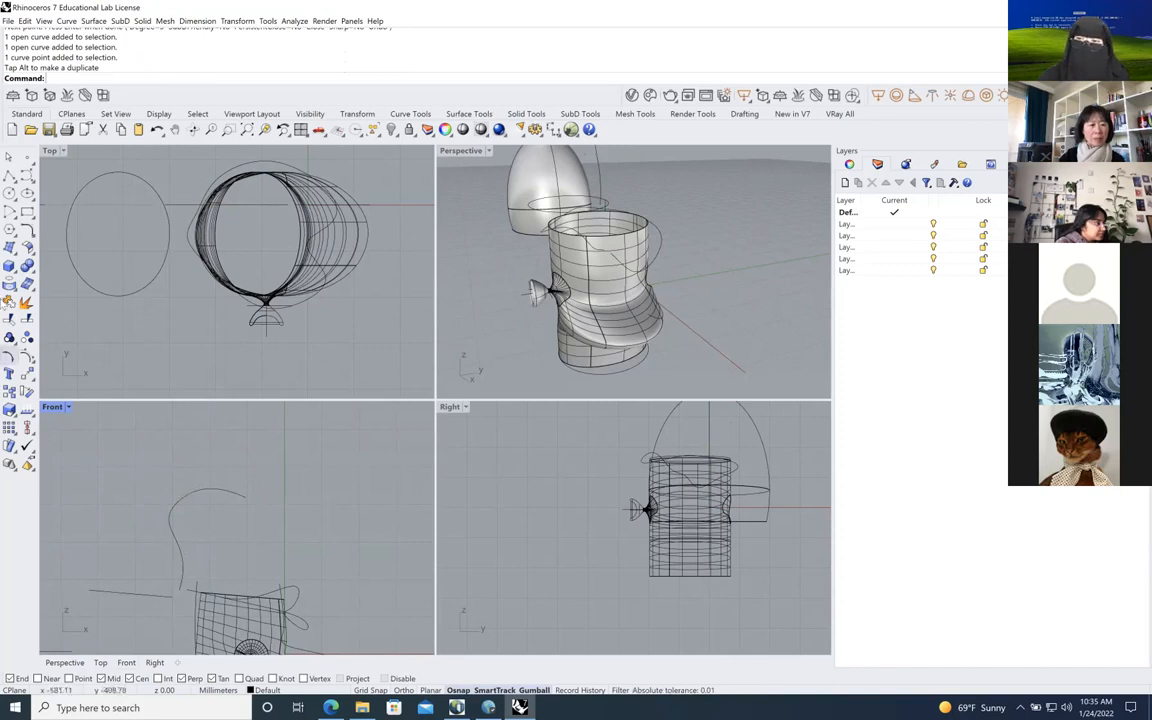
# Draw a vertical polyline about 335 mm long above the body in the Front view, beside the profile curve
pyautogui.click(9, 174)
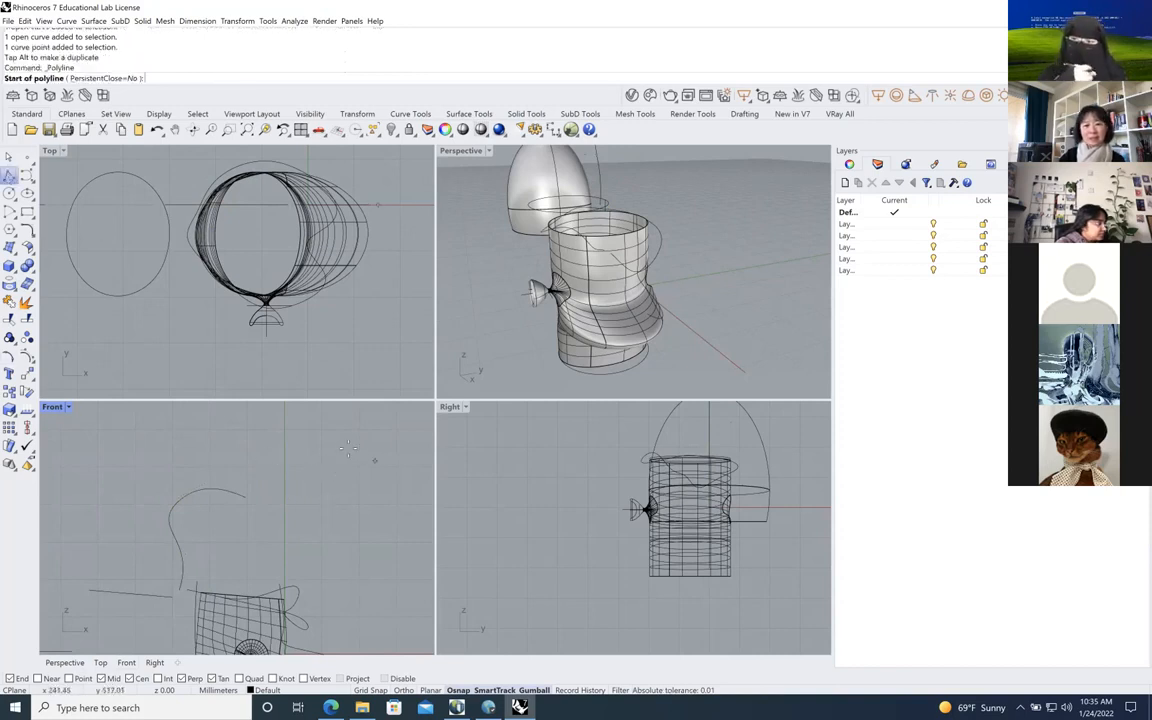
pyautogui.click(229, 449)
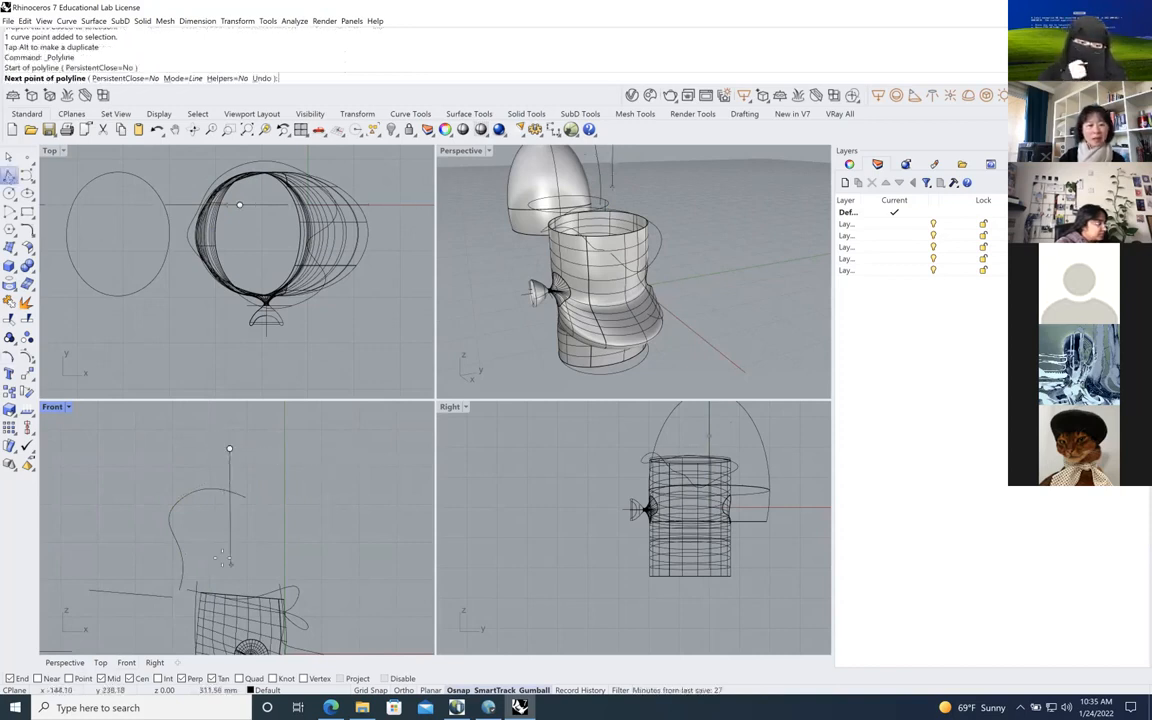
pyautogui.press('shift')
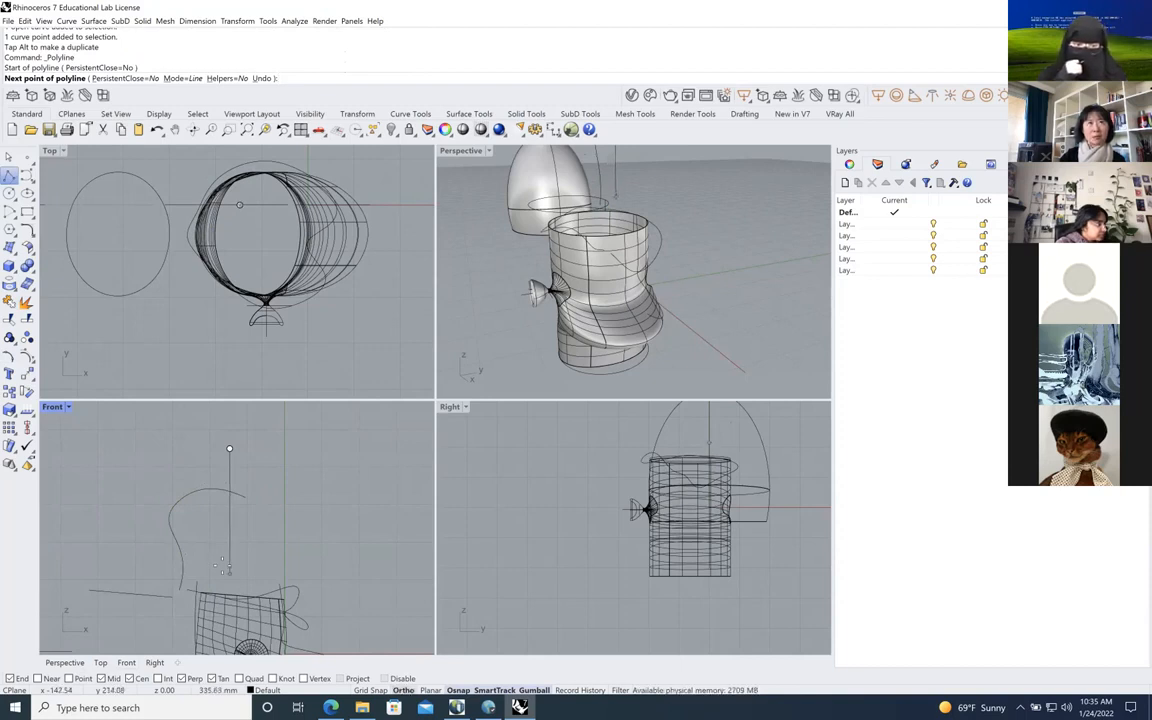
pyautogui.click(224, 567)
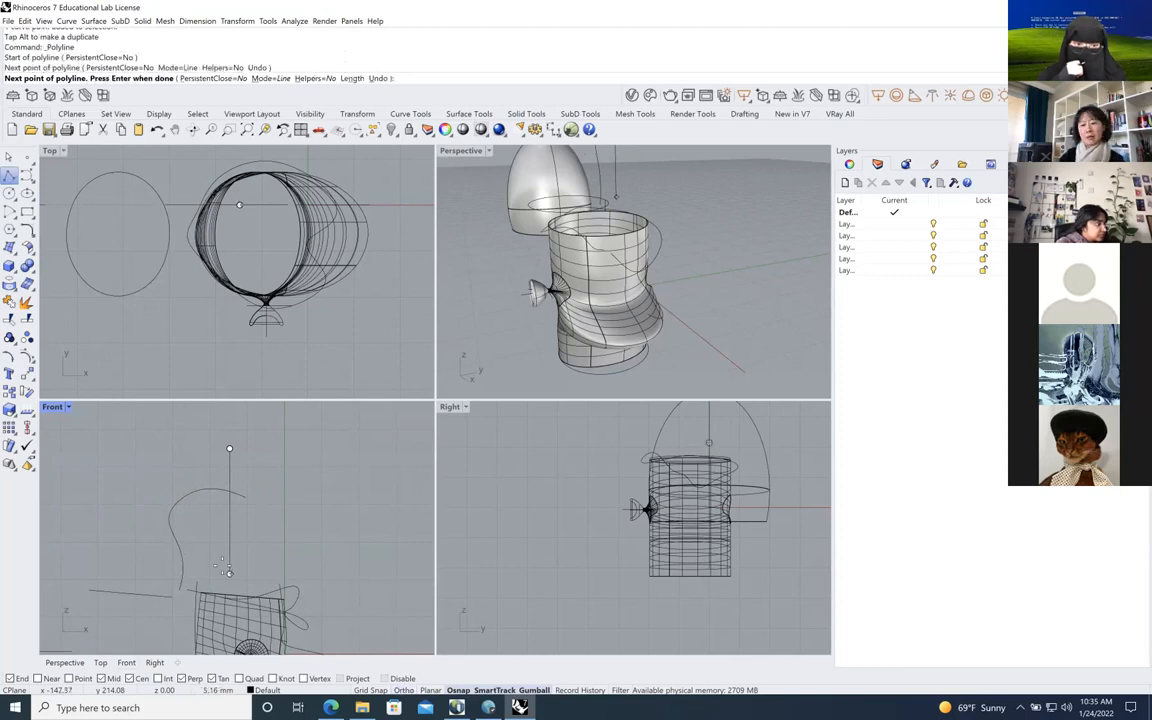
pyautogui.press('Return')
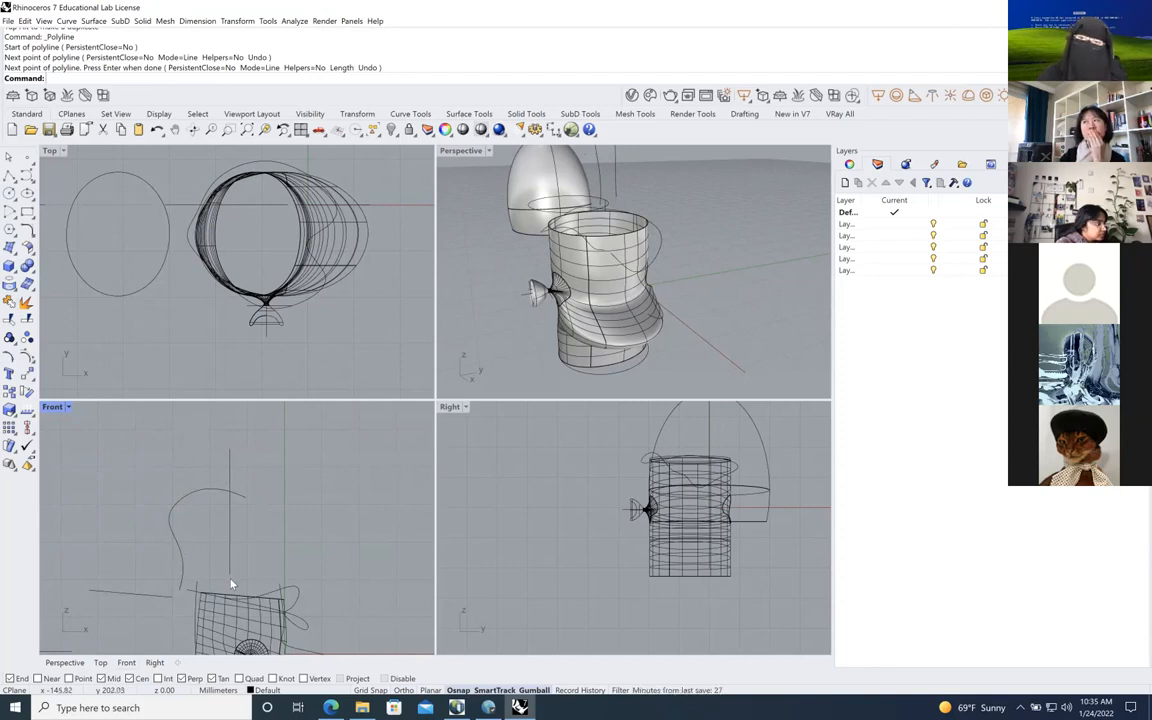
pyautogui.click(294, 592)
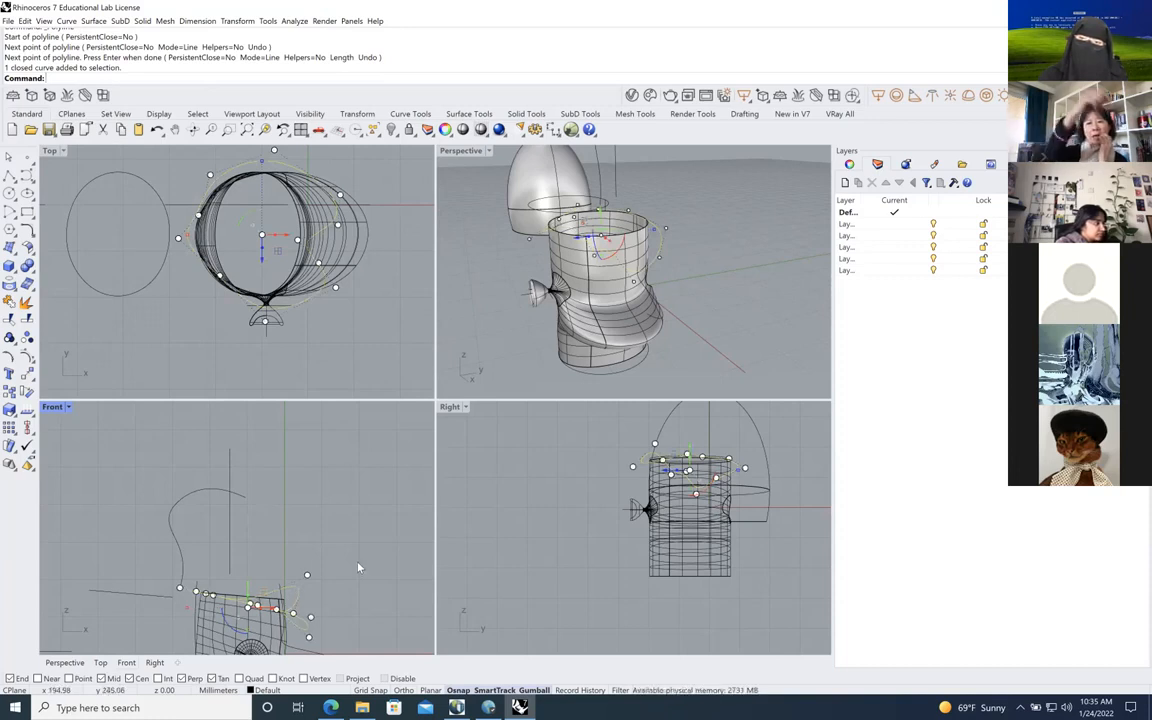
pyautogui.scroll(7, 230, 627)
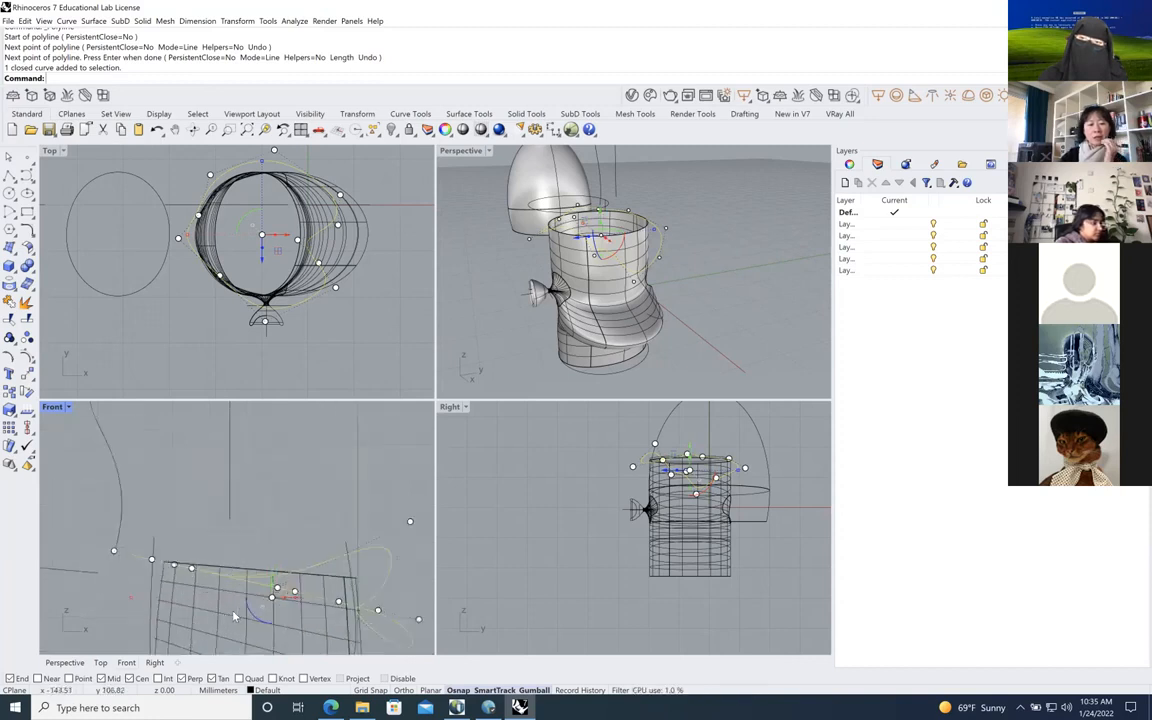
pyautogui.scroll(-9, 284, 491)
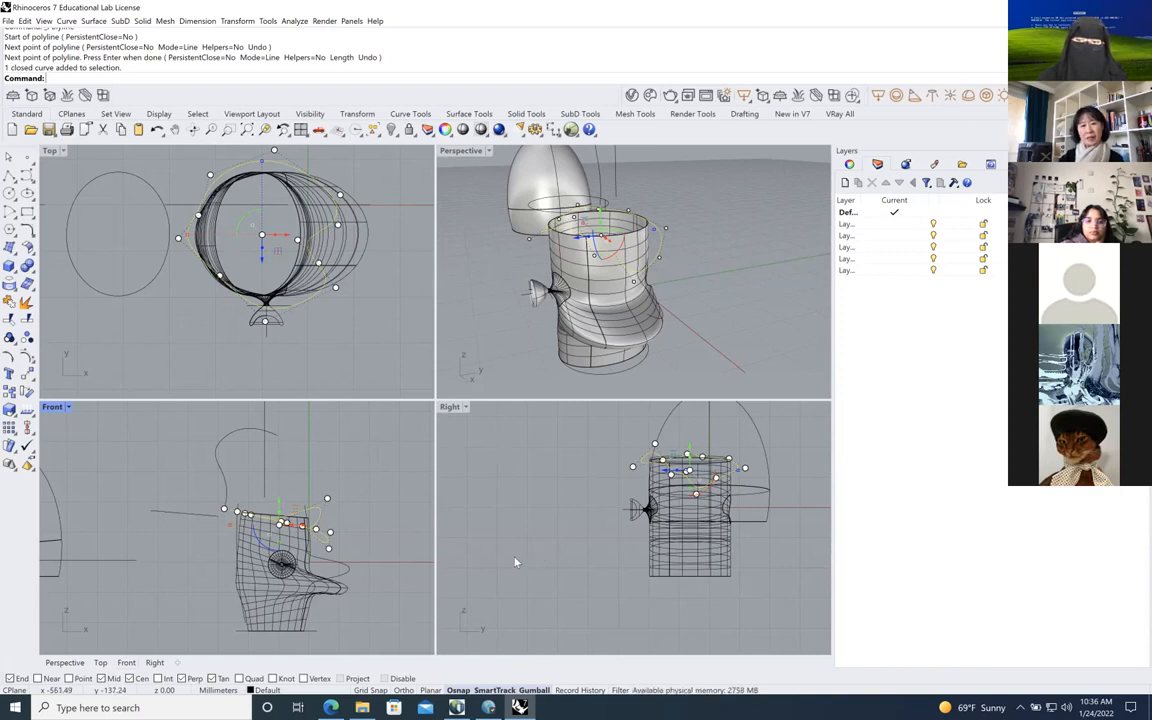
pyautogui.click(256, 432)
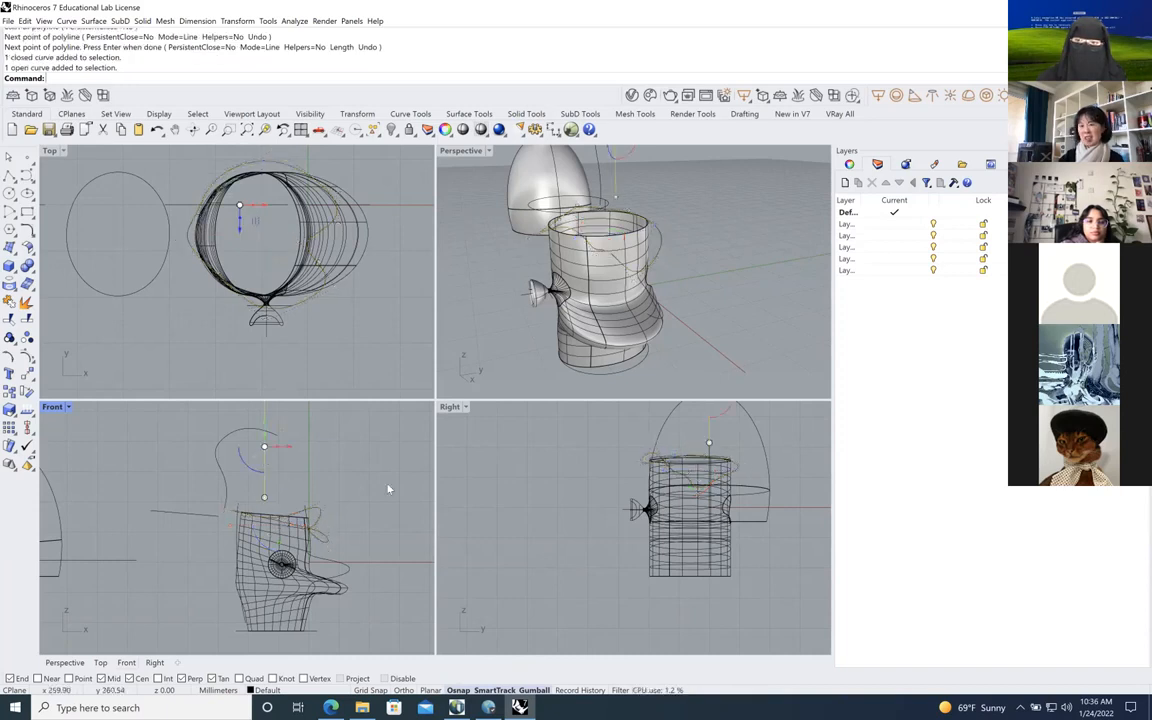
pyautogui.press('Escape')
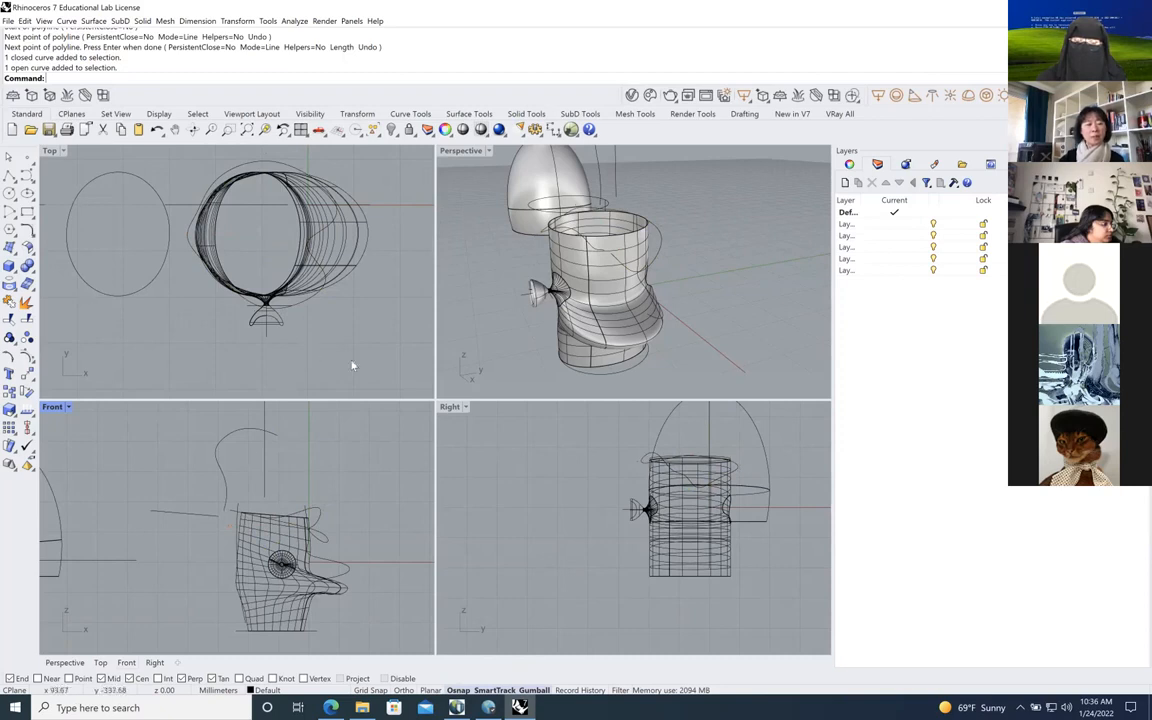
# Sweep the profile curve along the shaped rim curve with Sweep 1 Rail, freeform style, rebuilding cross sections with 20 control points
pyautogui.click(9, 287)
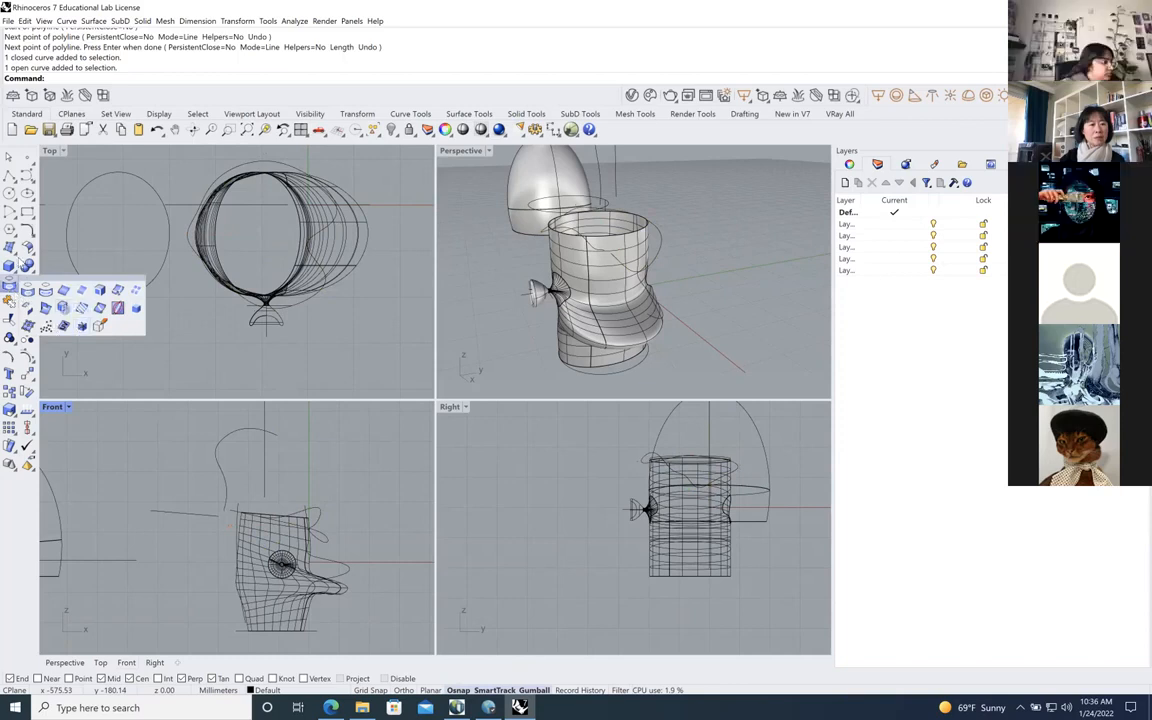
pyautogui.click(8, 263)
pyautogui.click(46, 309)
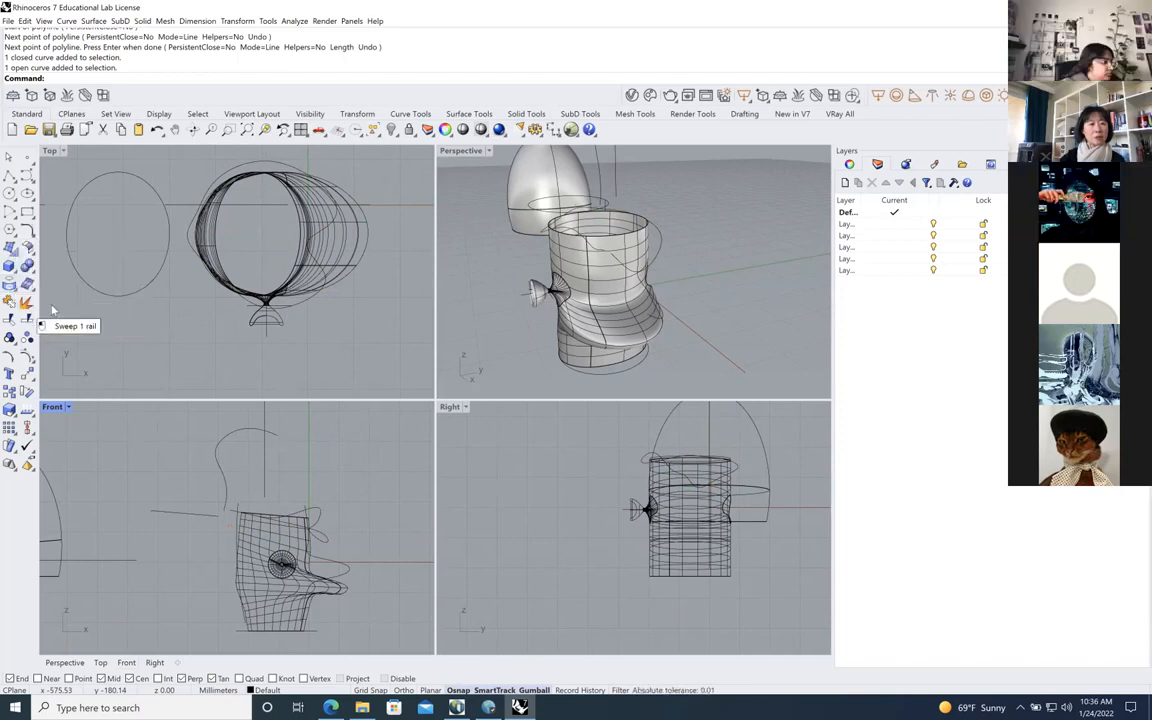
pyautogui.click(316, 513)
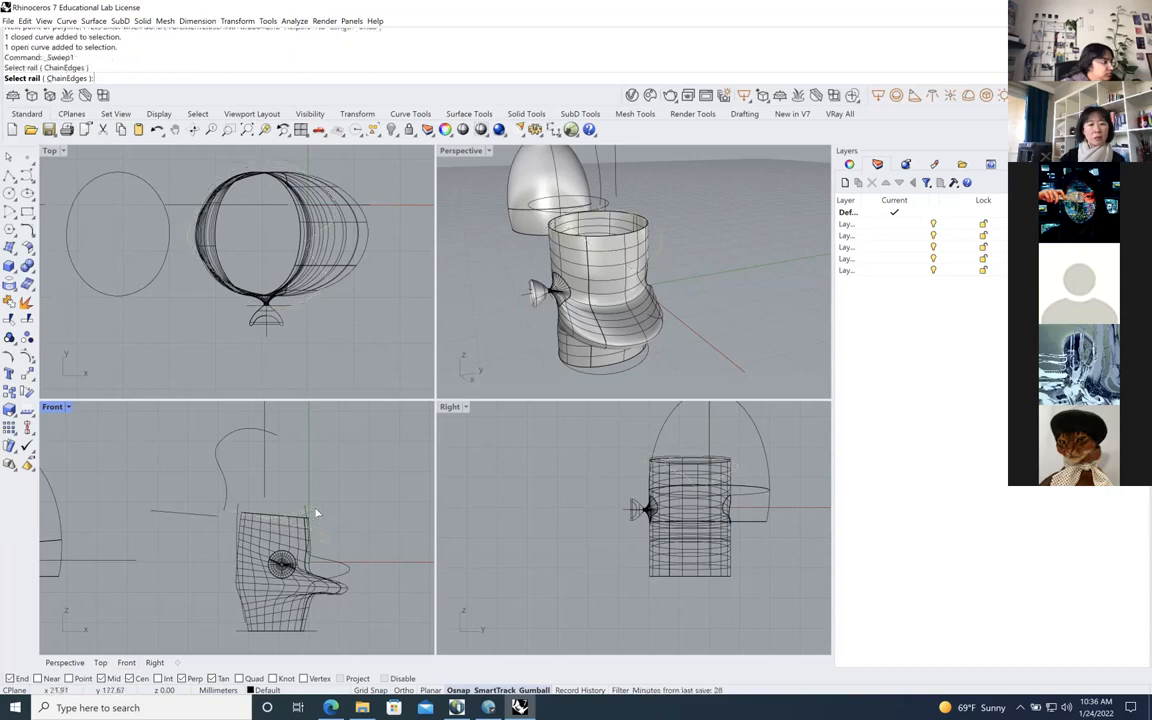
pyautogui.click(228, 476)
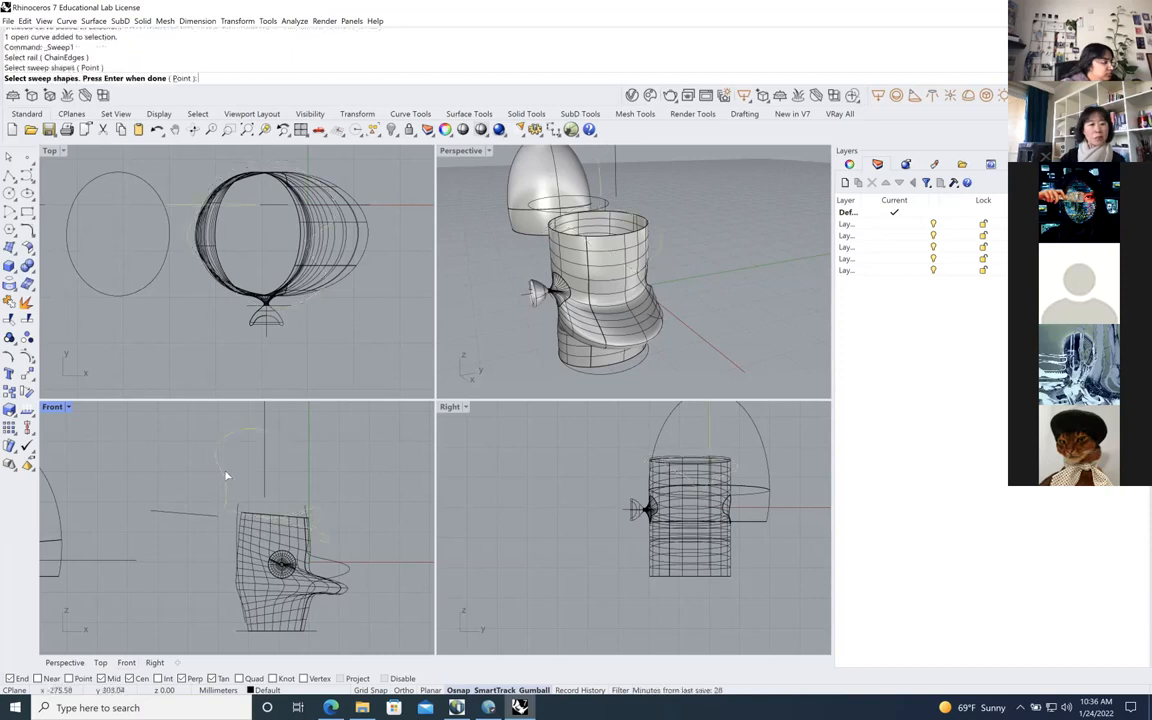
pyautogui.press('Return')
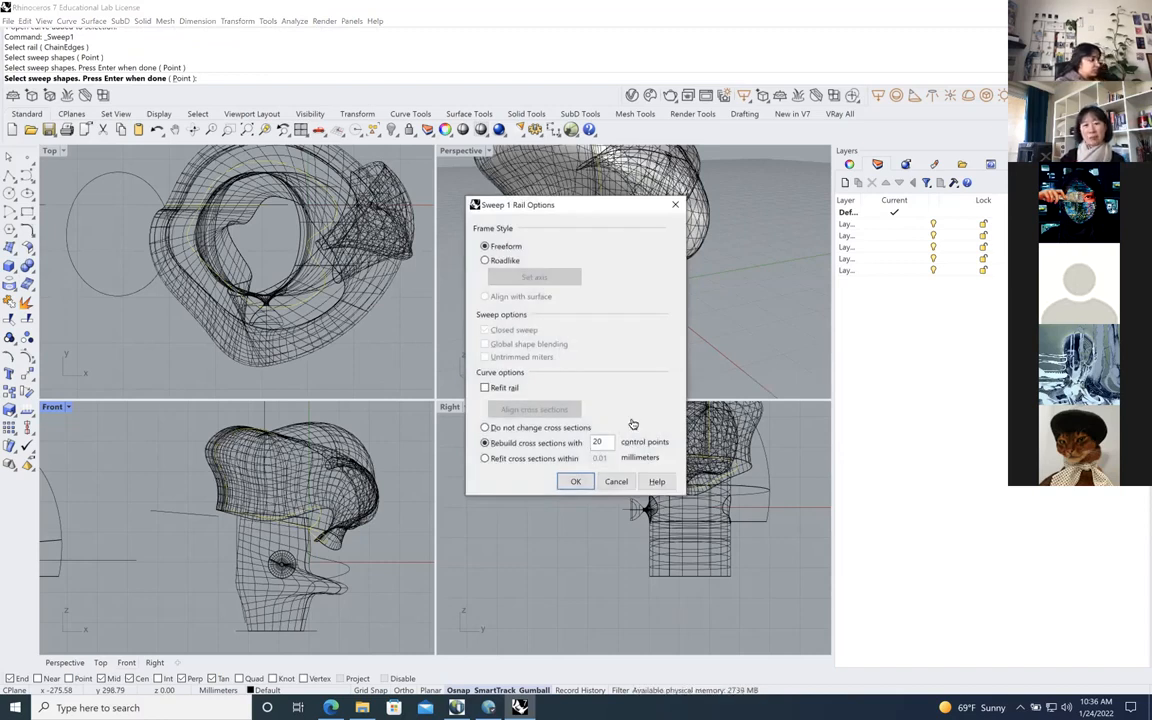
pyautogui.click(576, 482)
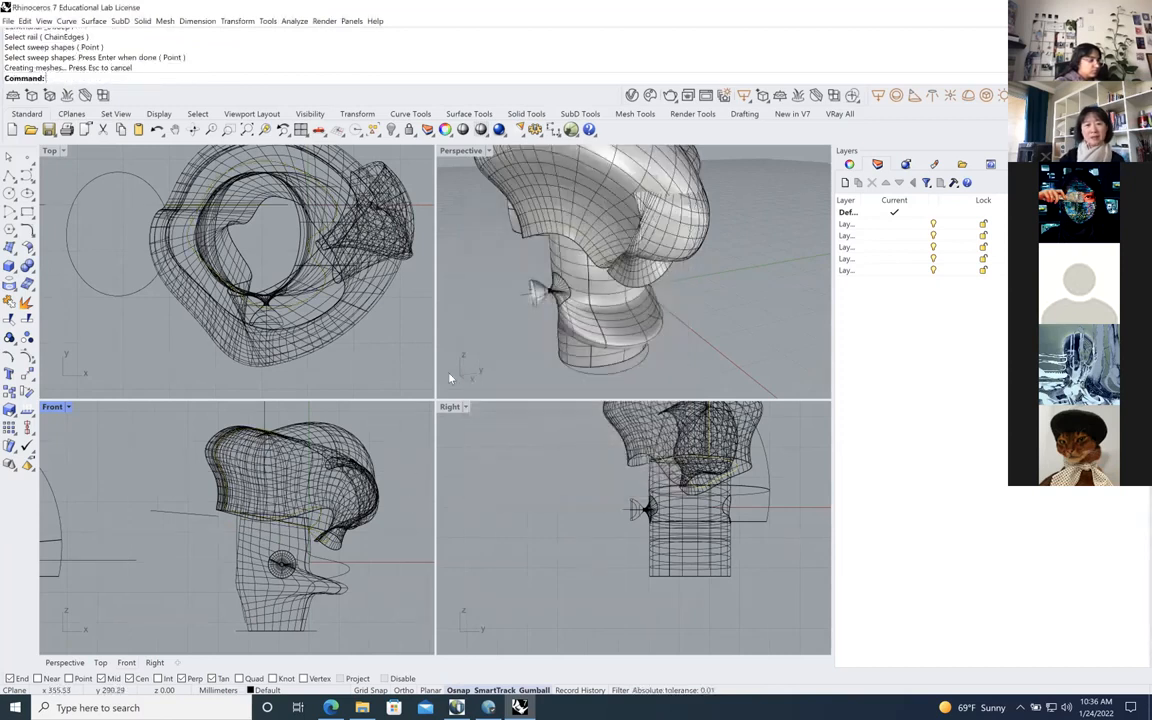
# Inspect the swept hat surface in the Perspective view and move it off the body, parallel to the Y axis
pyautogui.tripleClick(735, 41)
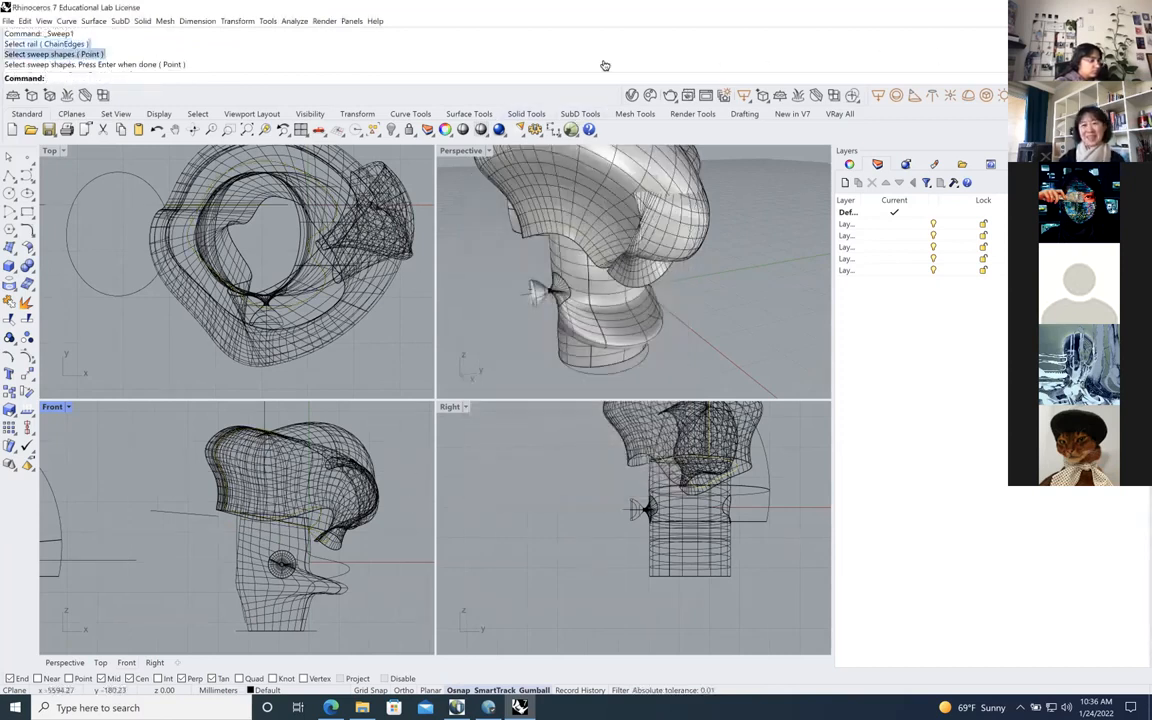
pyautogui.scroll(-5, 572, 300)
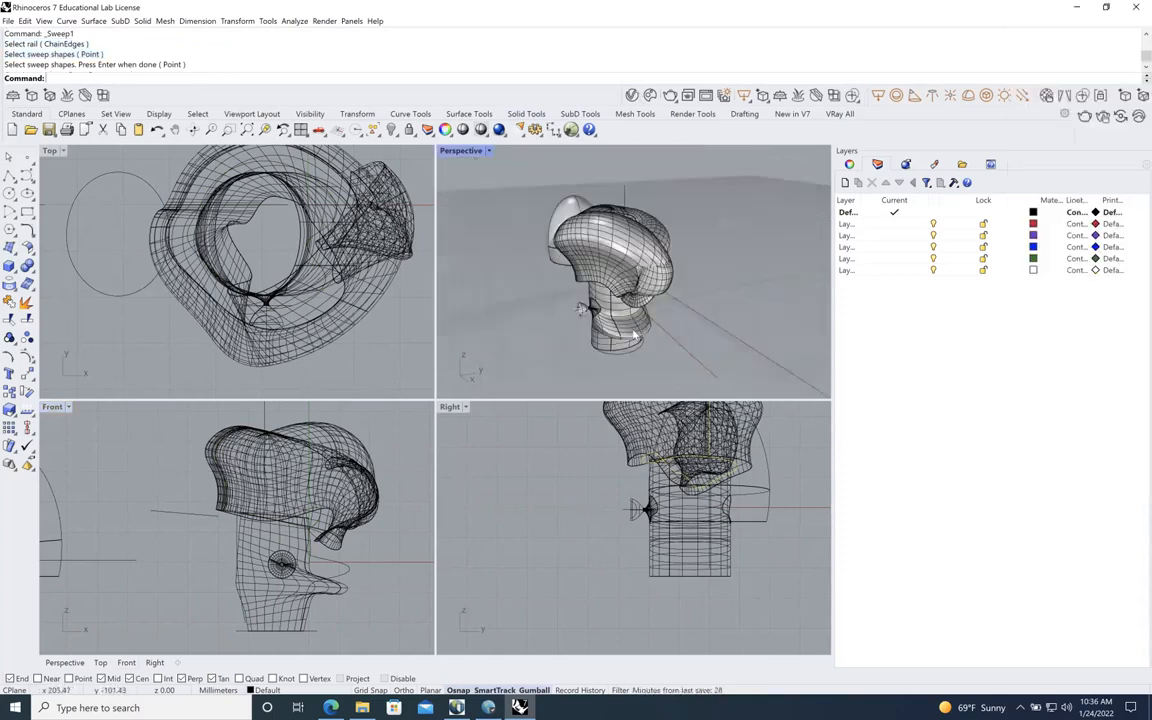
pyautogui.doubleClick(470, 151)
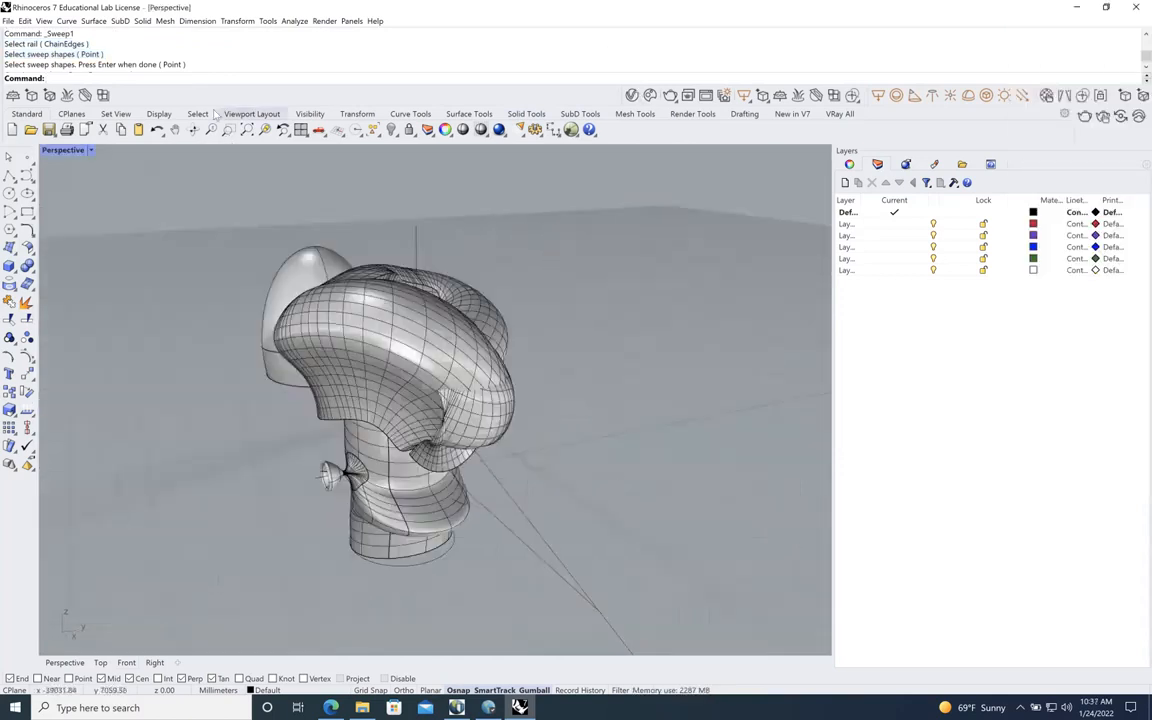
pyautogui.moveTo(452, 376); pyautogui.dragTo(430, 360, button='right')
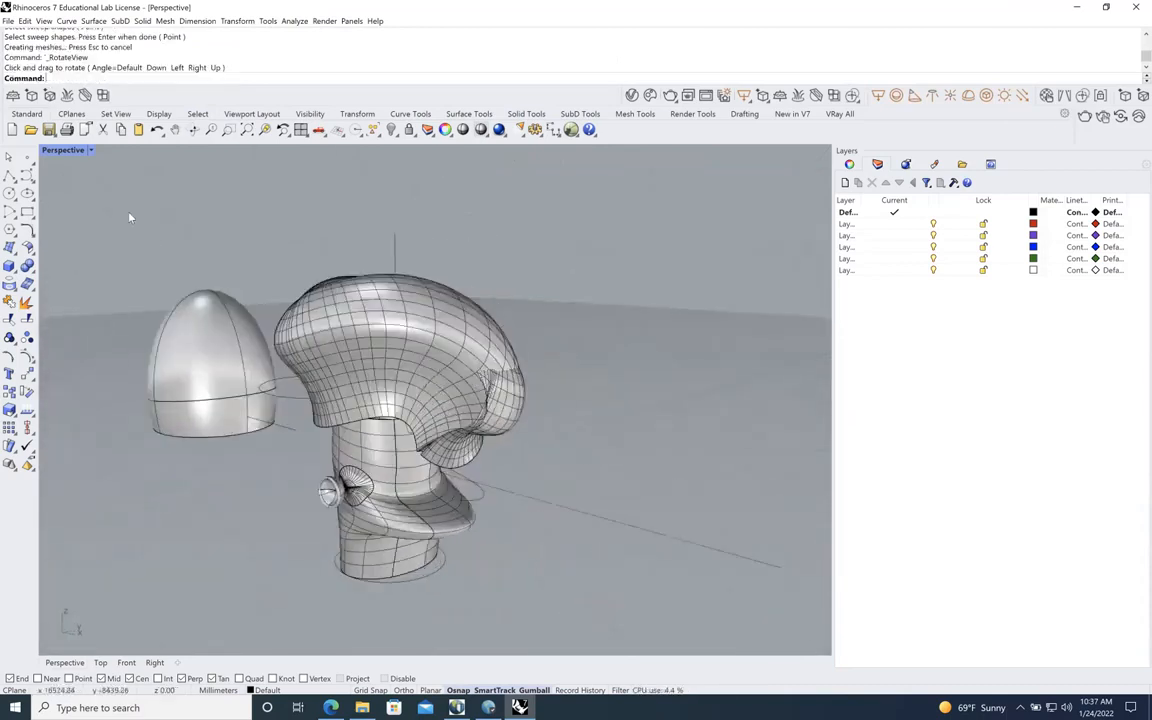
pyautogui.doubleClick(63, 150)
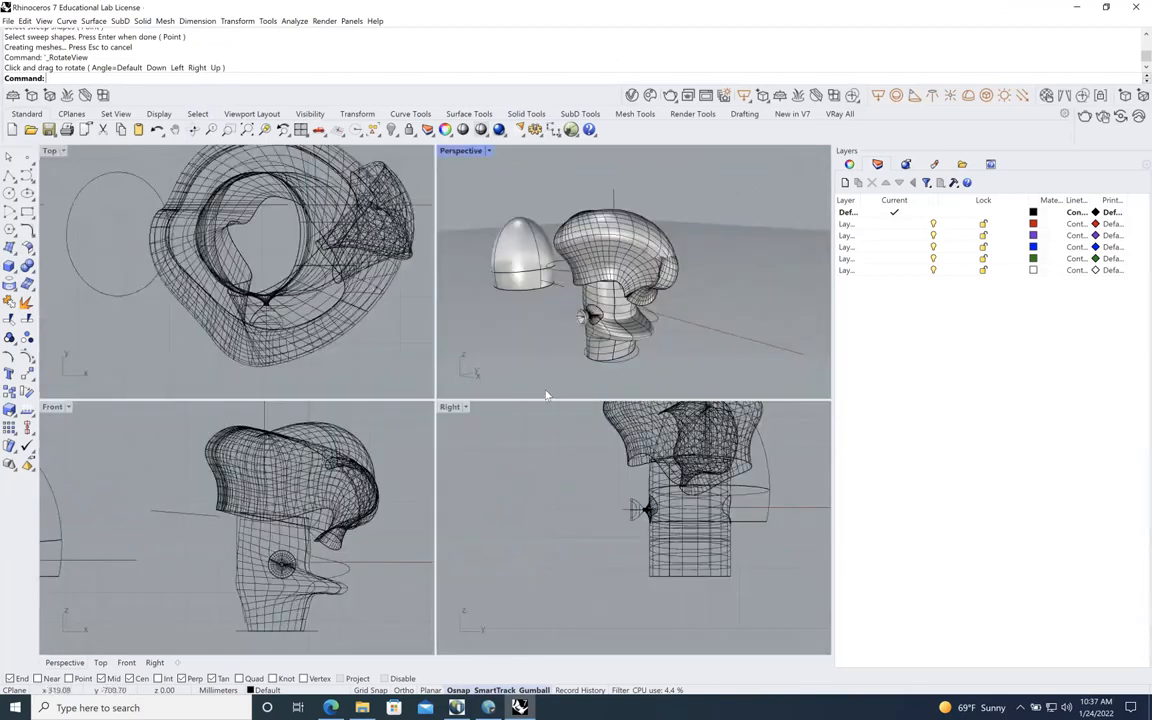
pyautogui.click(632, 262)
pyautogui.moveTo(632, 262); pyautogui.dragTo(666, 300)
# Select the stretched dome and examine the reference picture of the head with tall hair in the Front view
pyautogui.click(521, 255)
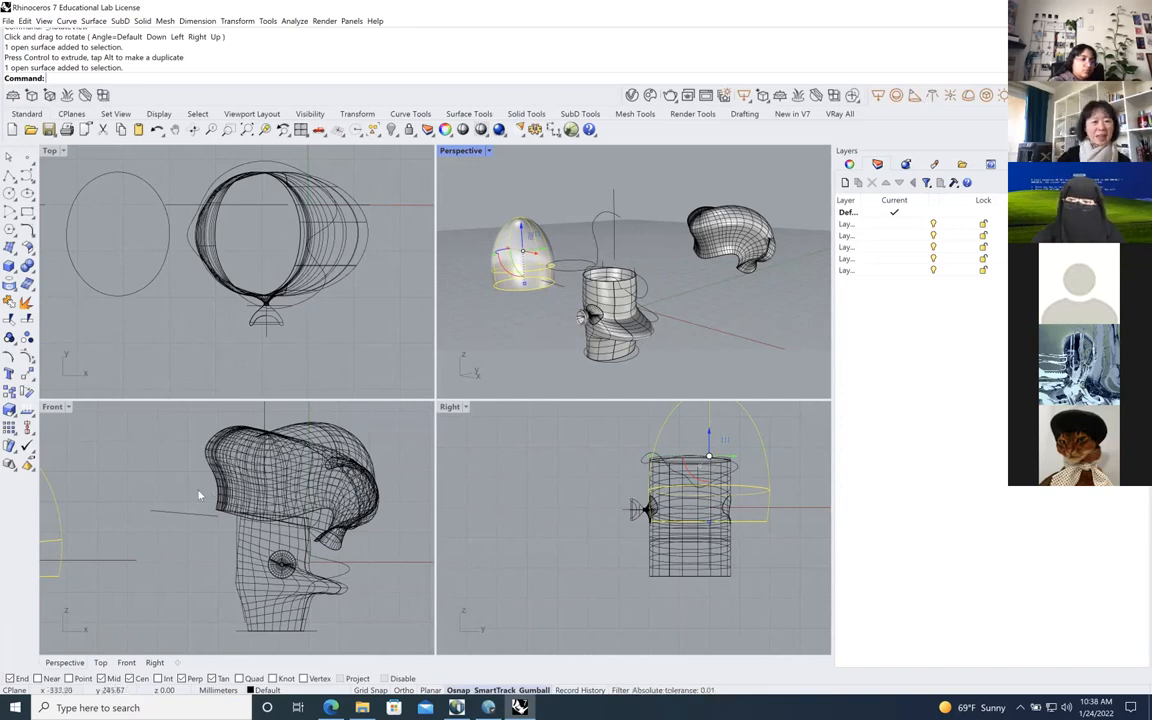
pyautogui.scroll(-5, 180, 445)
pyautogui.scroll(-6, 231, 299)
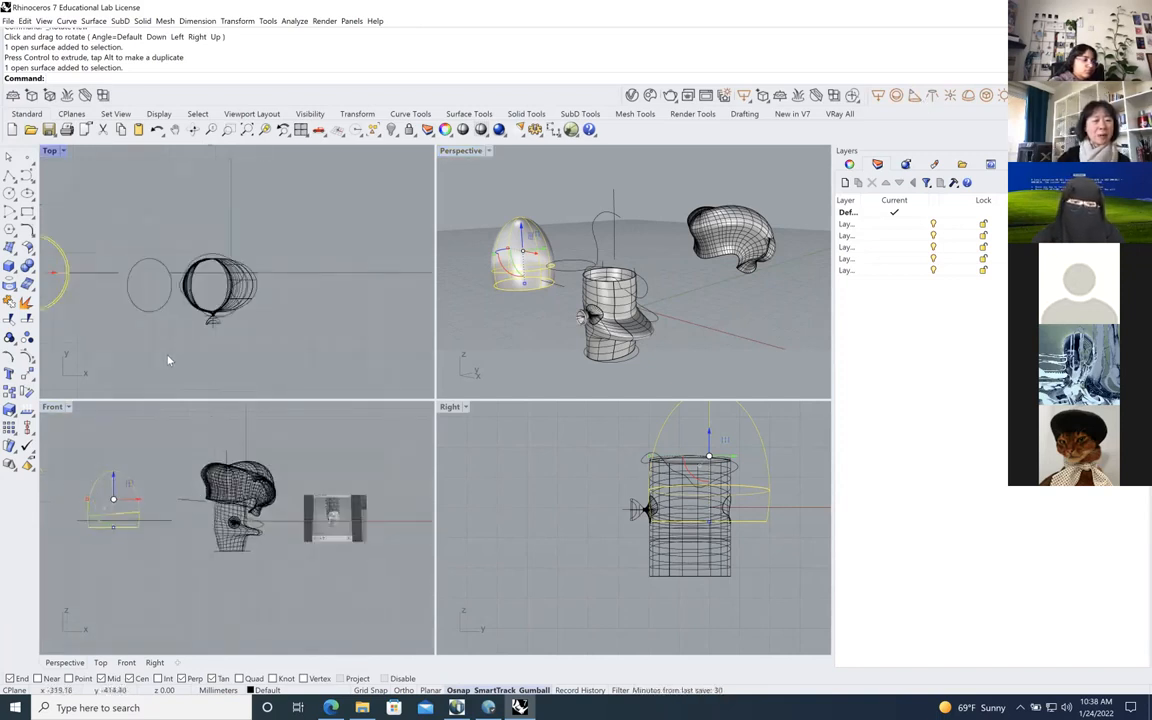
pyautogui.scroll(3, 150, 342)
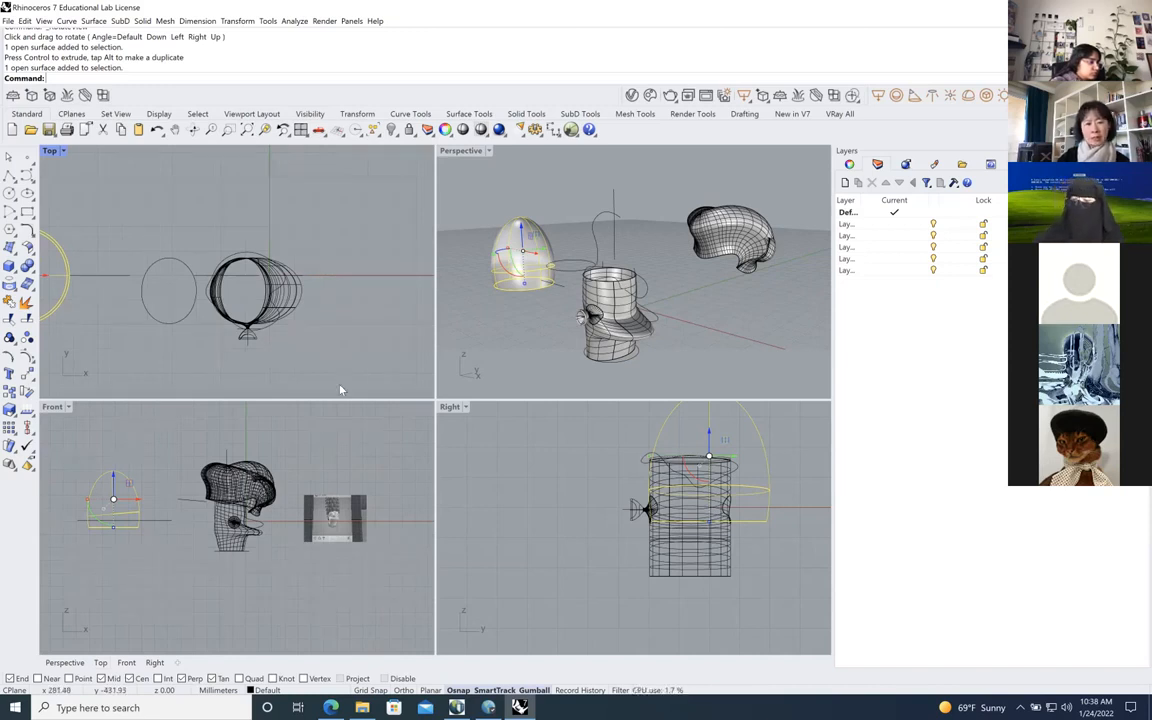
pyautogui.scroll(4, 395, 500)
pyautogui.scroll(5, 393, 502)
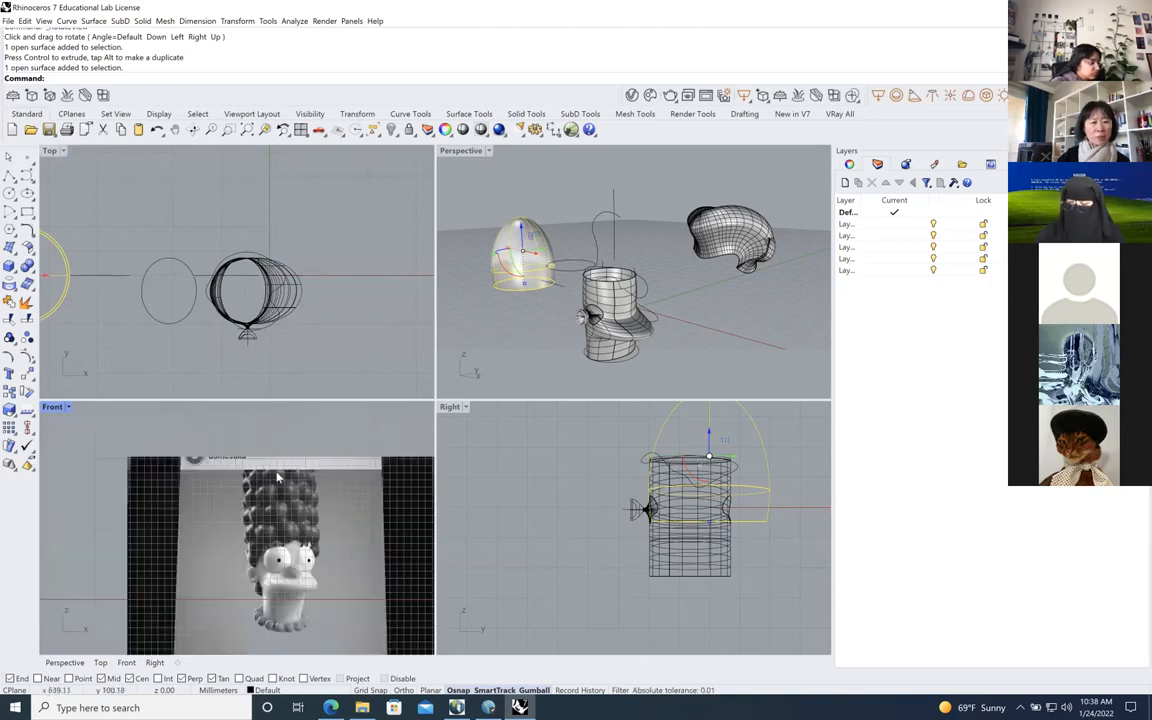
# Move the stretched dome about 1544 mm along the X axis in the Front view, onto the reference picture
pyautogui.scroll(-2, 276, 521)
pyautogui.scroll(-3, 276, 521)
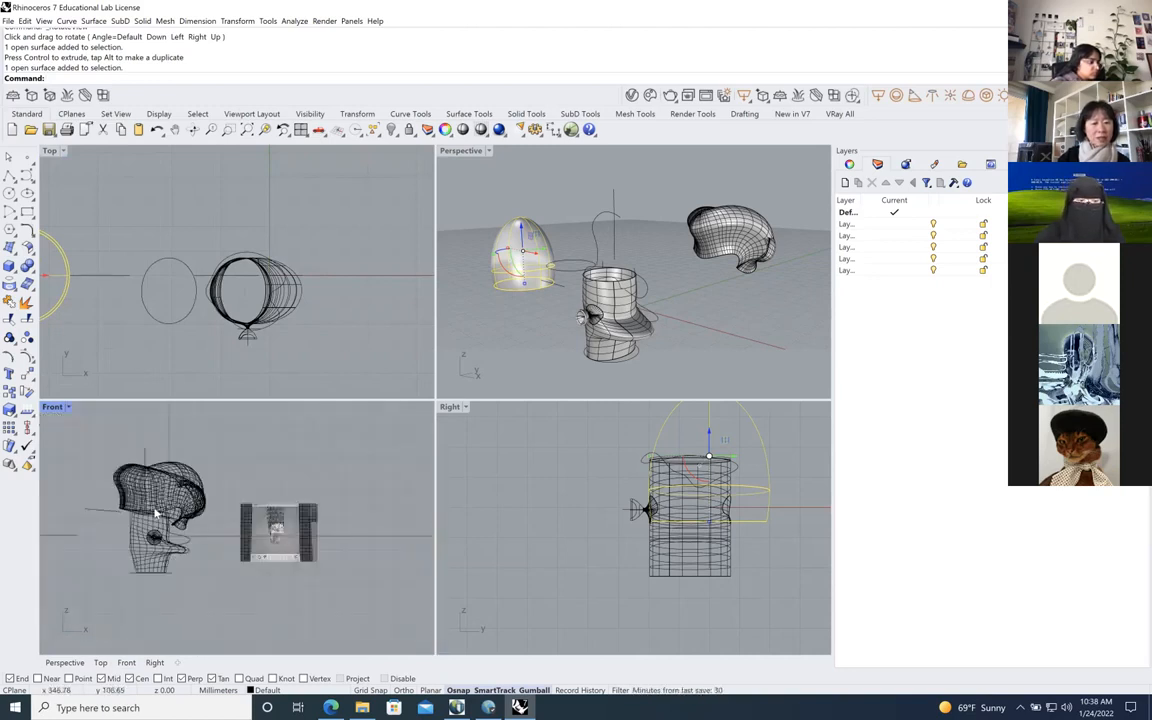
pyautogui.scroll(3, 119, 510)
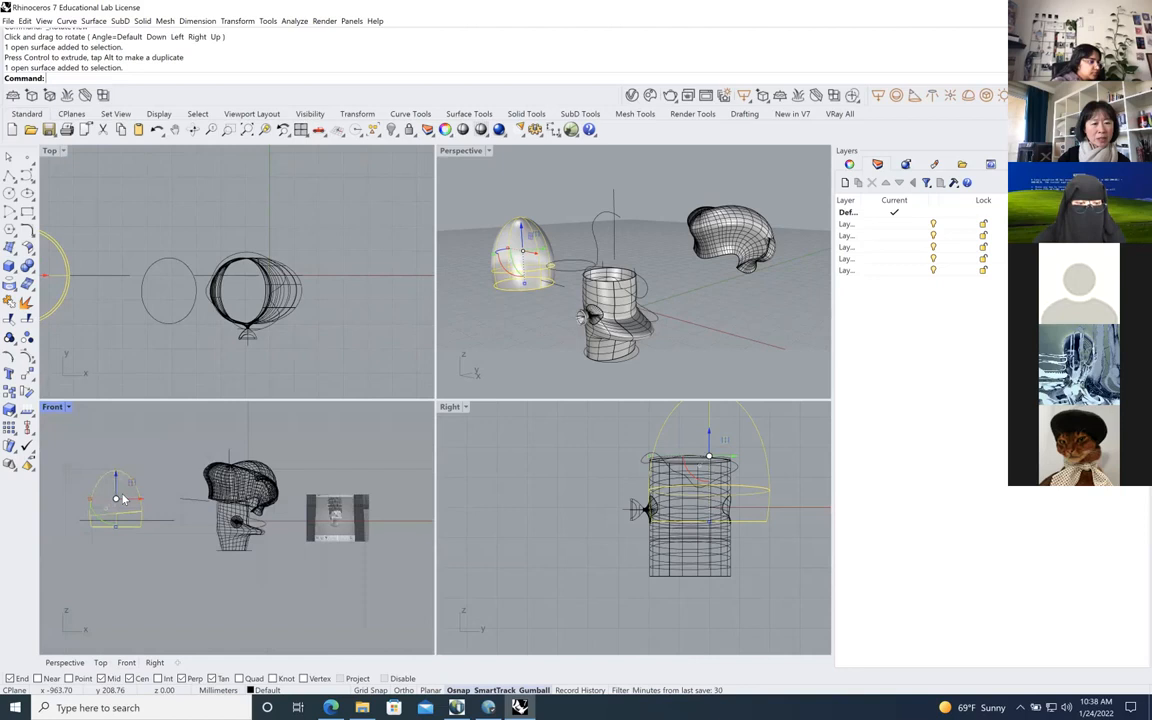
pyautogui.click(357, 511)
pyautogui.click(184, 498)
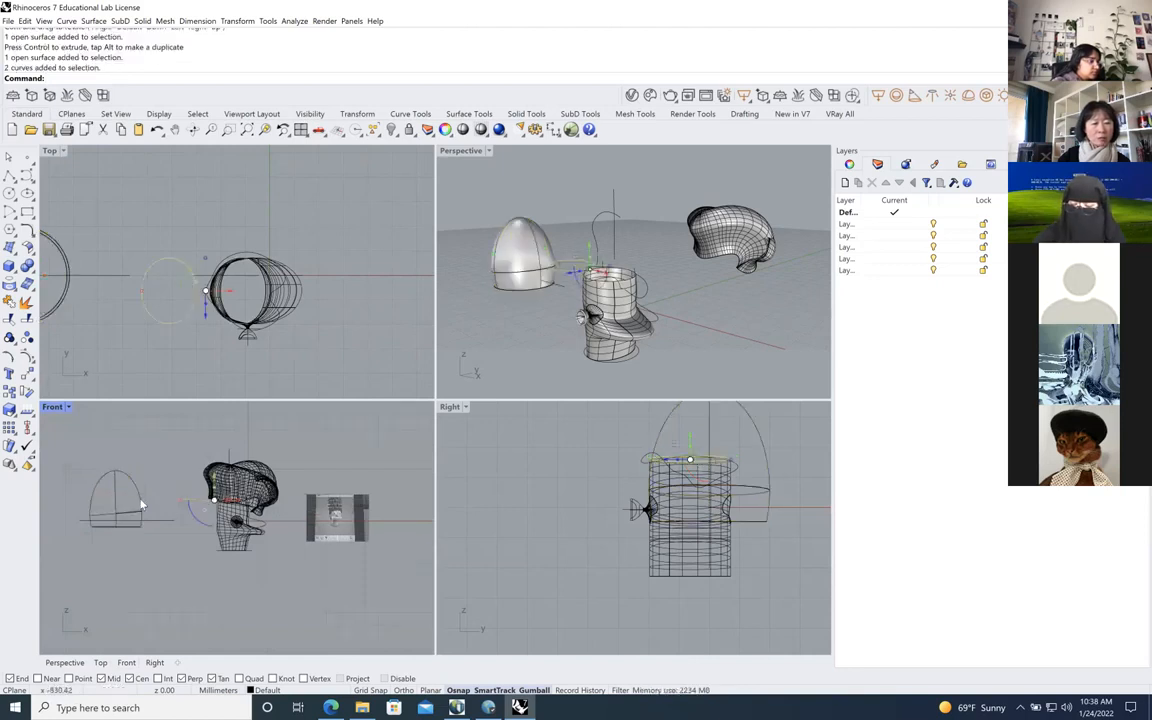
pyautogui.click(130, 502)
pyautogui.moveTo(130, 502); pyautogui.dragTo(344, 502)
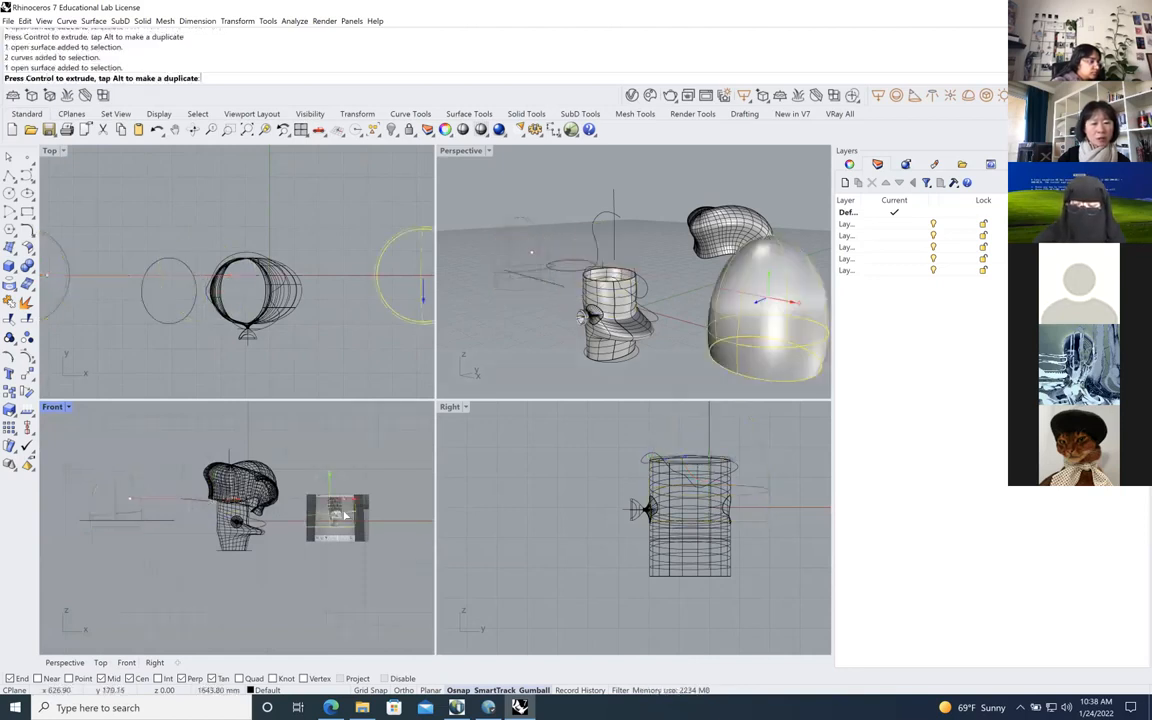
pyautogui.scroll(5, 365, 505)
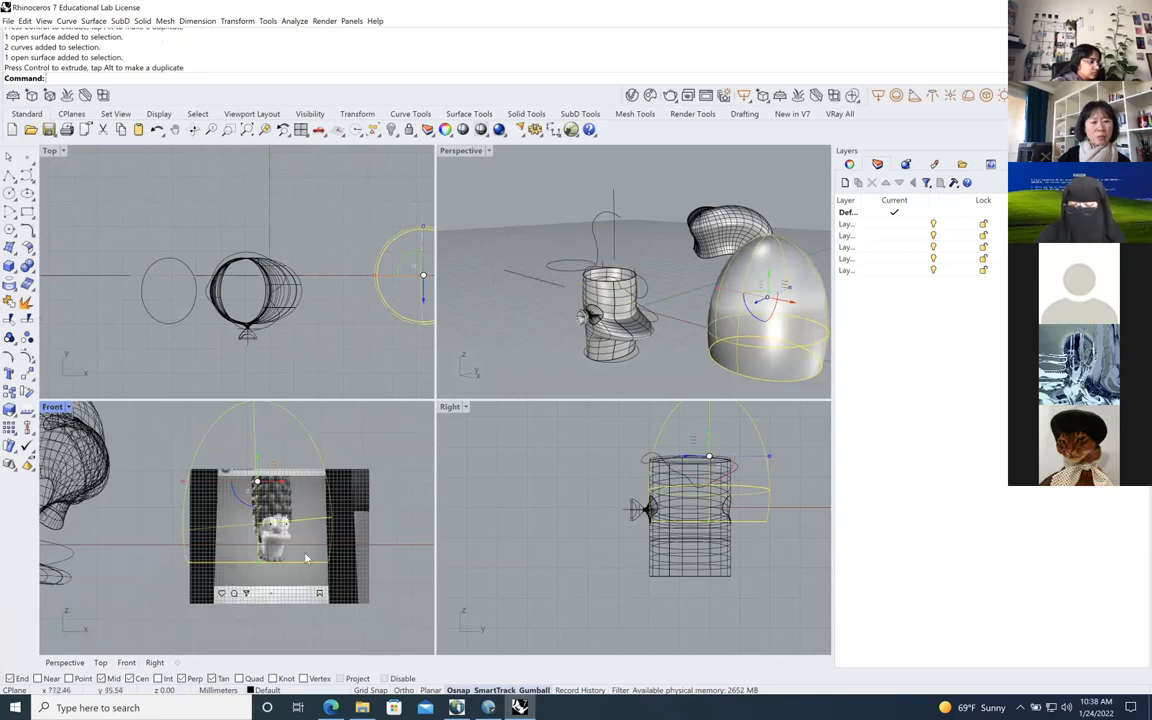
# Examine the rounded curls of the tall hair in the reference picture up close in the Front view
pyautogui.scroll(3, 270, 490)
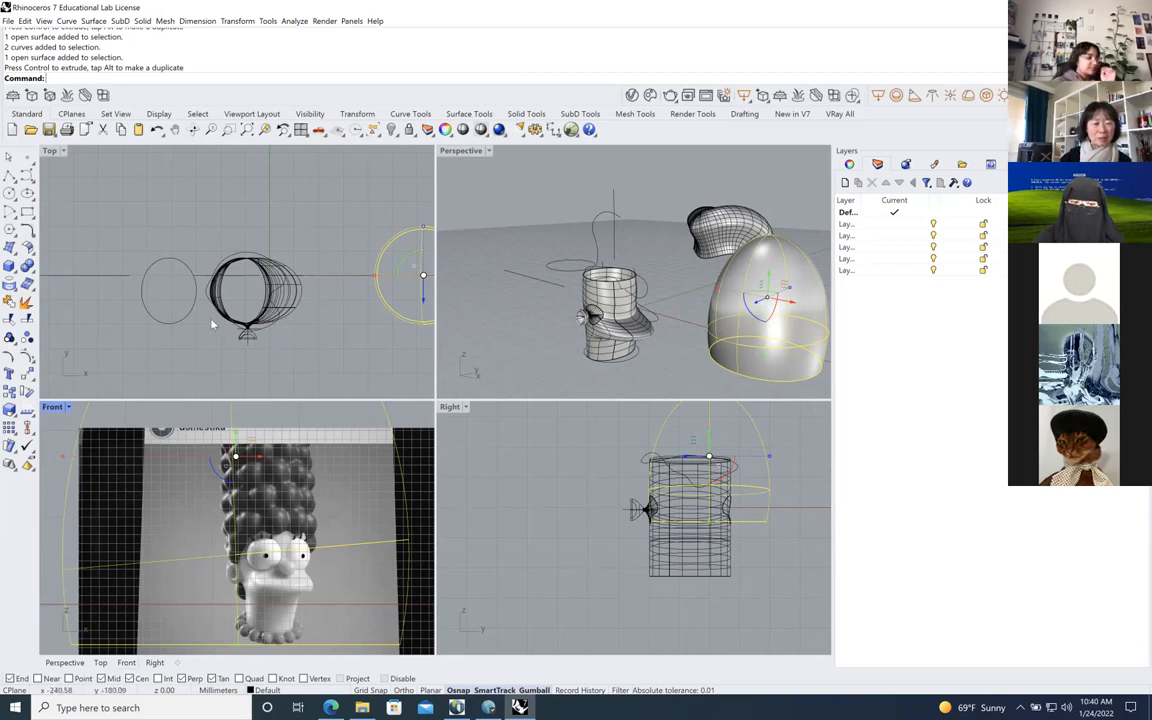
pyautogui.scroll(3, 286, 500)
pyautogui.scroll(2, 272, 520)
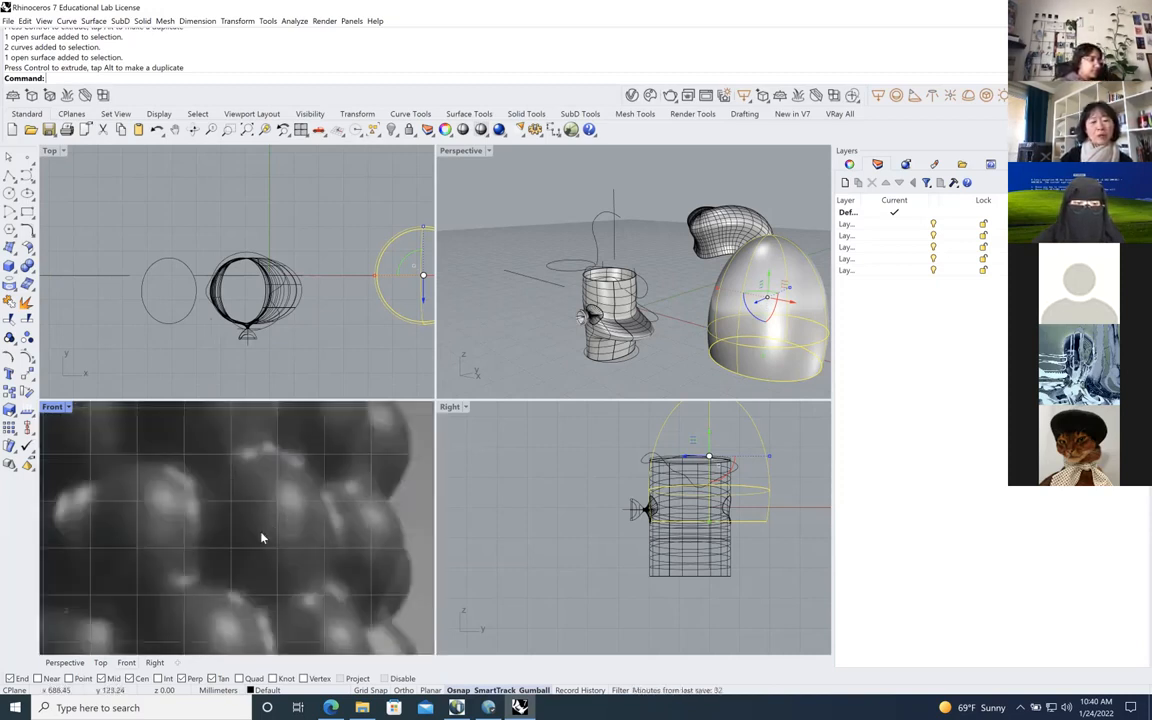
pyautogui.scroll(2, 265, 535)
pyautogui.scroll(-2, 176, 521)
pyautogui.scroll(1, 165, 520)
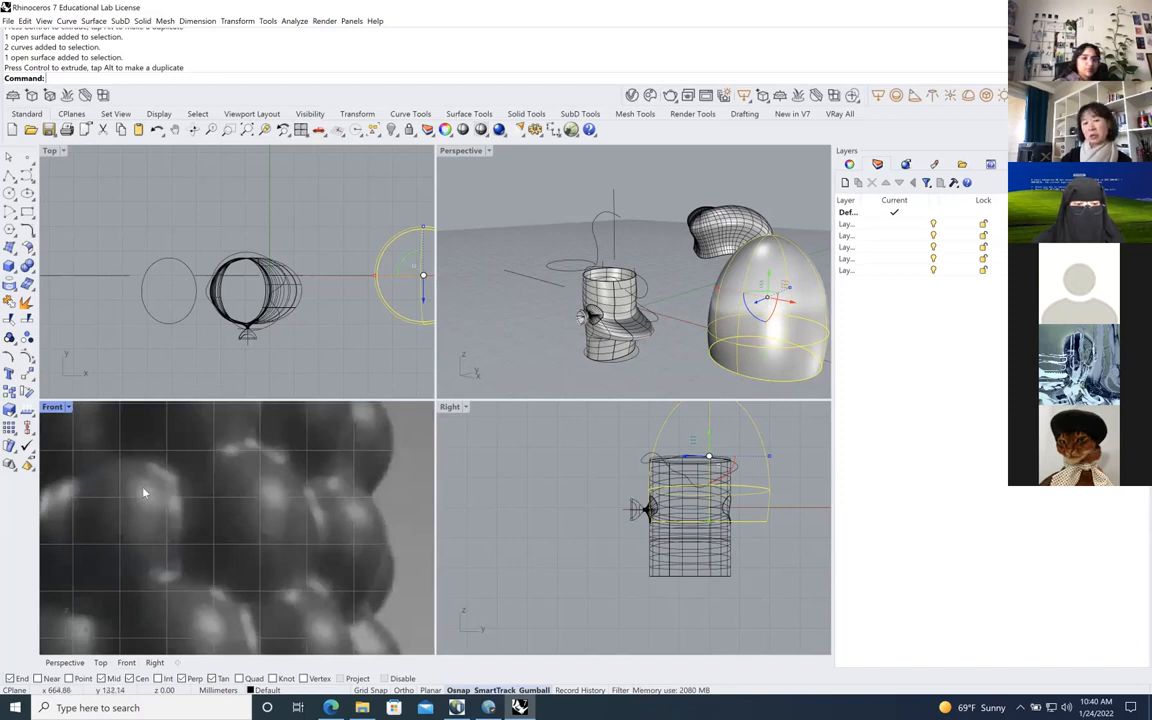
pyautogui.scroll(2, 172, 512)
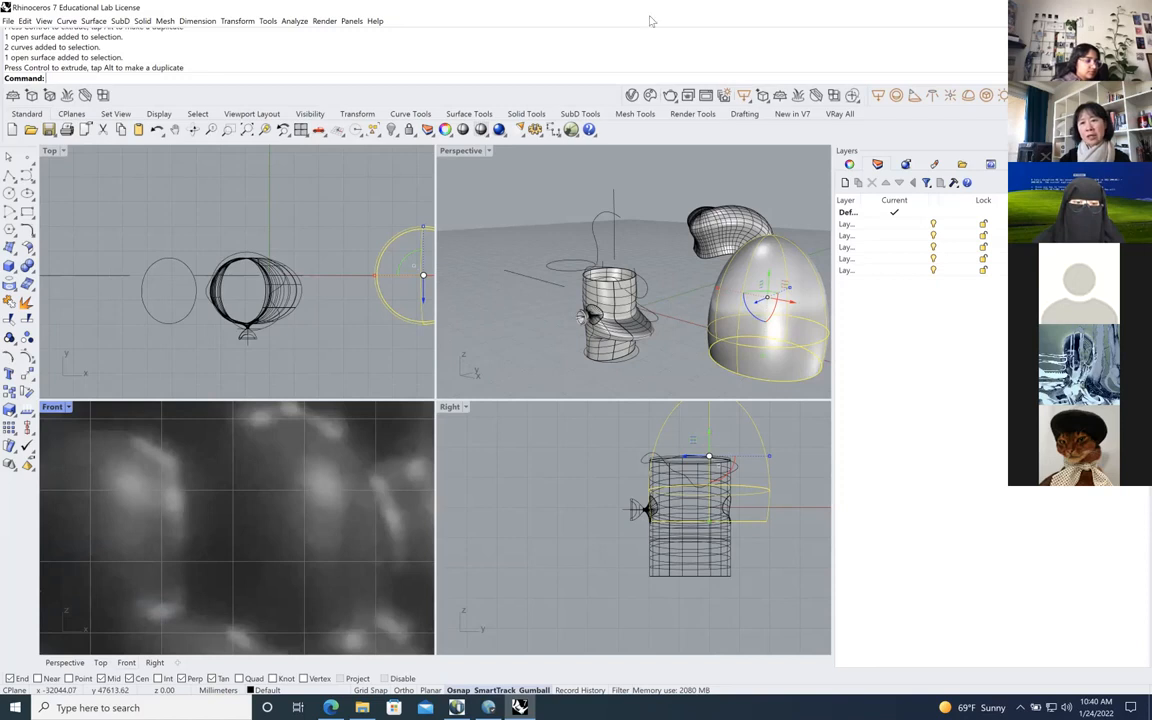
pyautogui.moveTo(740, 10)
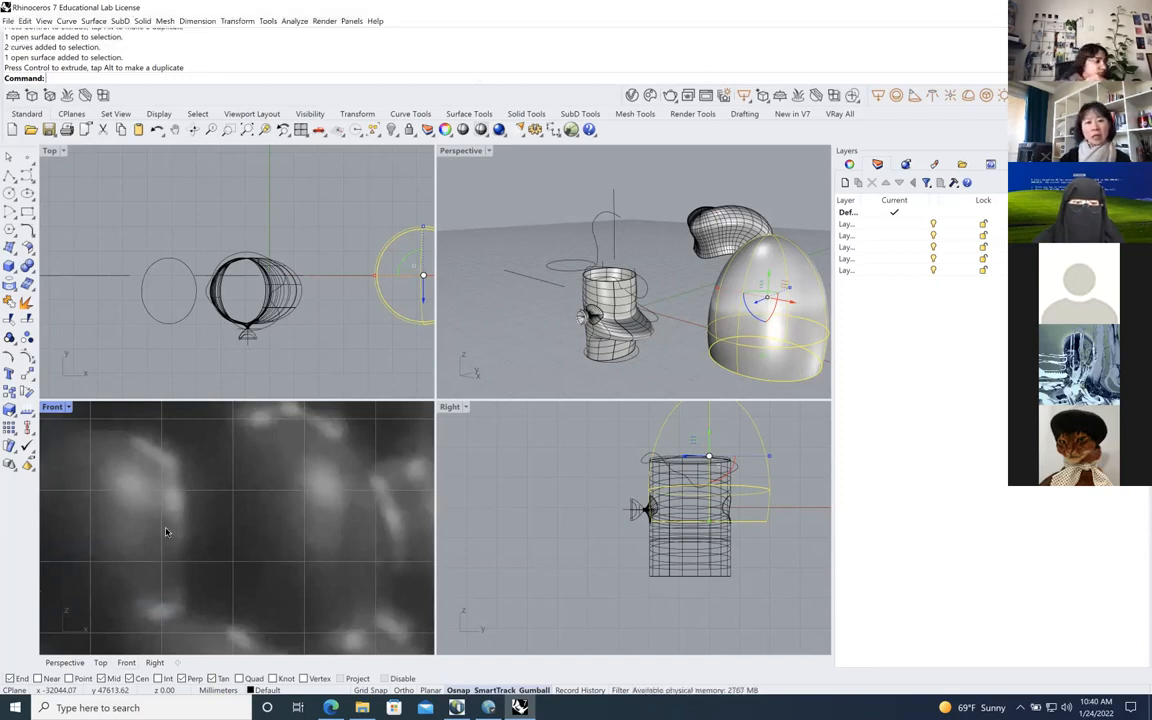
pyautogui.moveTo(178, 505)
pyautogui.mouseDown()
pyautogui.moveTo(226, 522)
pyautogui.moveTo(137, 530)
pyautogui.mouseUp()
pyautogui.moveTo(203, 512); pyautogui.dragTo(195, 506)
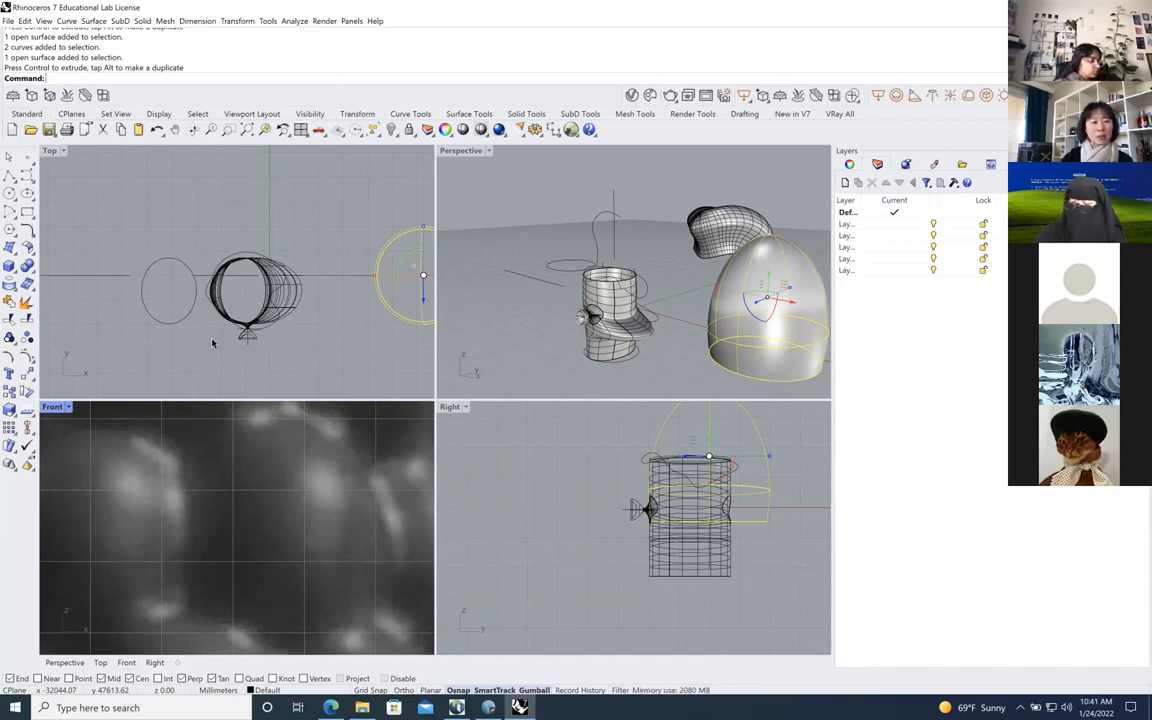
# Draw a corner-to-corner rectangular plane in the Top view, in the empty area beyond the stretched dome
pyautogui.scroll(-3, 518, 300)
pyautogui.scroll(-3, 200, 355)
pyautogui.scroll(-3, 181, 363)
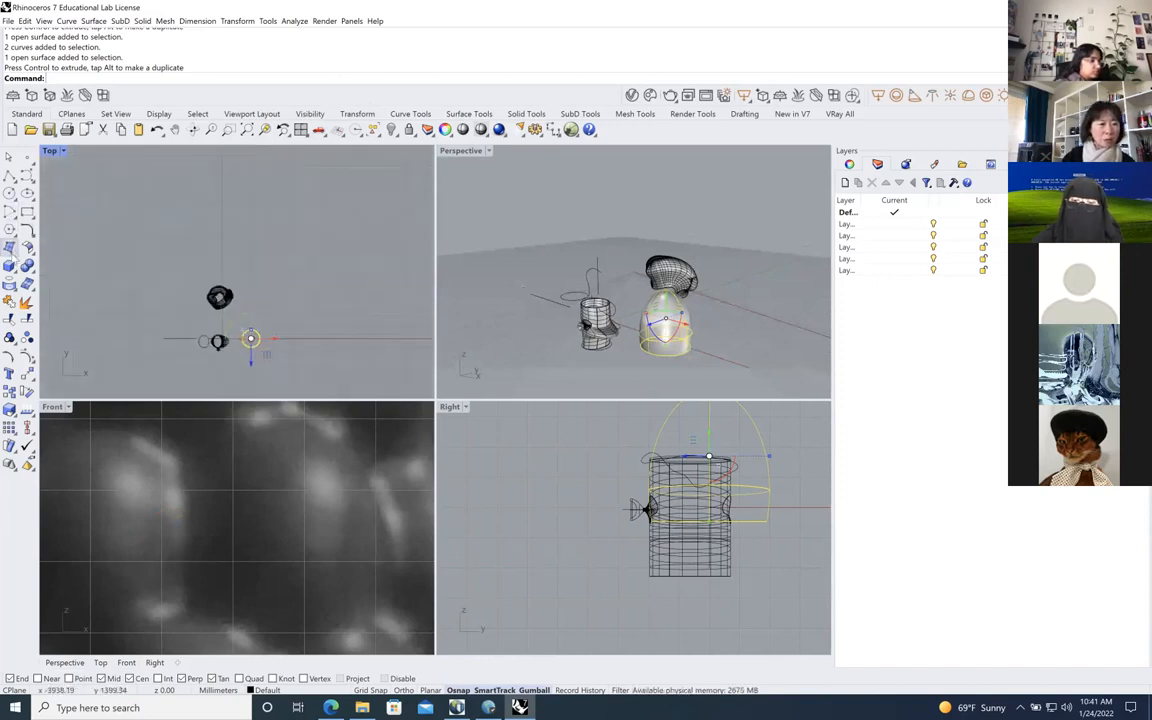
pyautogui.click(10, 247)
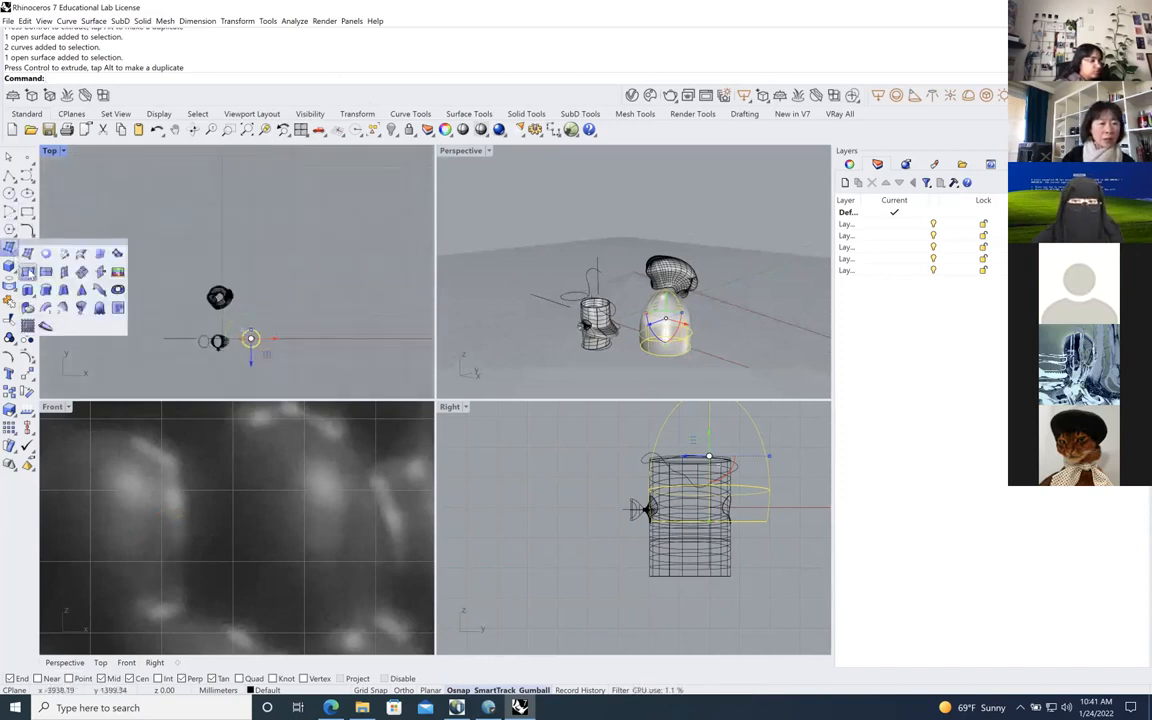
pyautogui.click(29, 271)
pyautogui.scroll(2, 299, 329)
pyautogui.click(290, 299)
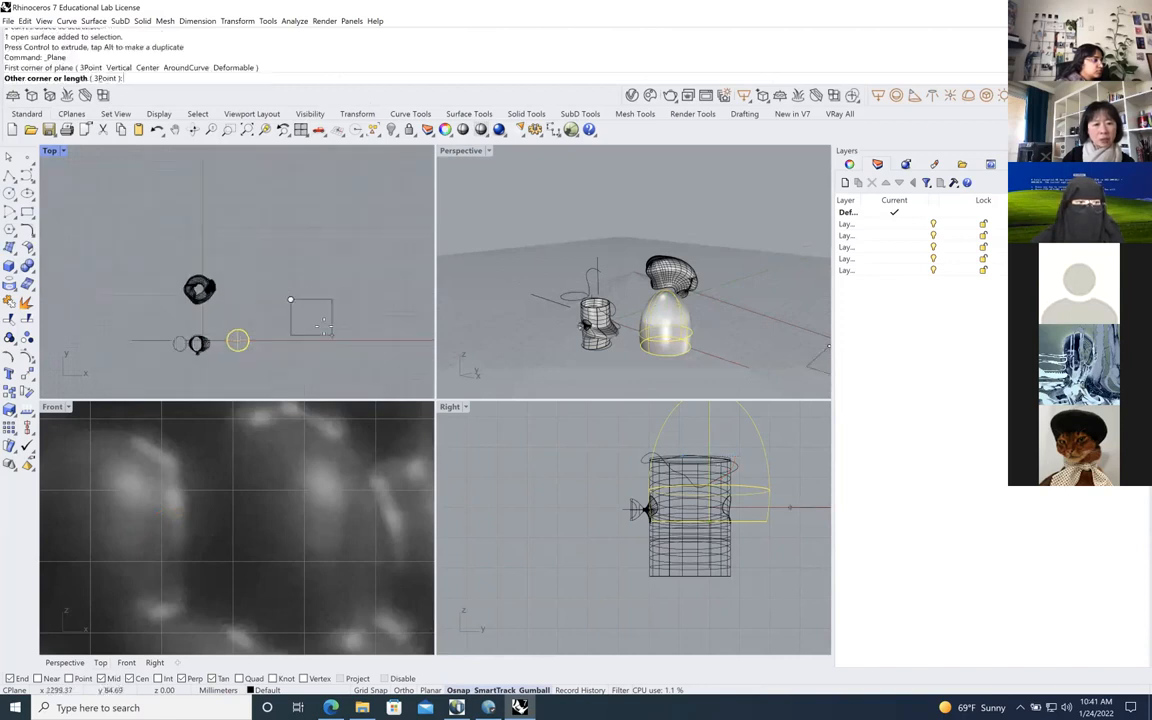
pyautogui.click(351, 344)
# Create a small sphere on the rectangular plane and move it into the plane's upper-left corner in the Top view
pyautogui.scroll(4, 352, 346)
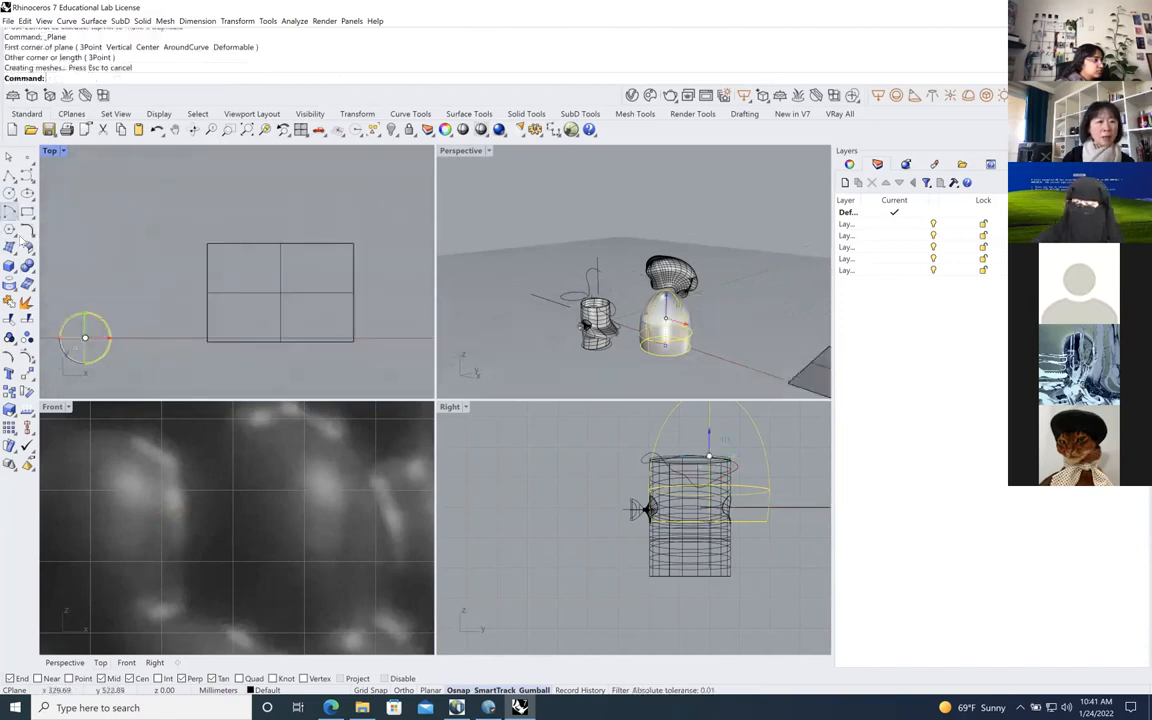
pyautogui.click(10, 265)
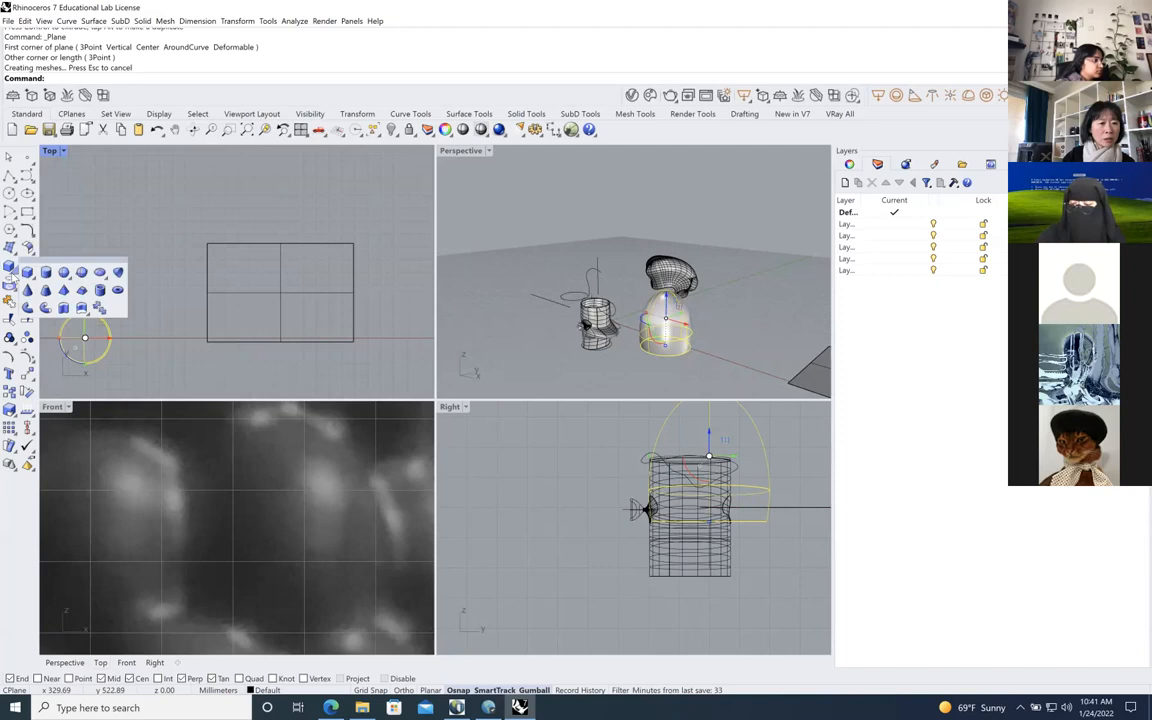
pyautogui.click(63, 271)
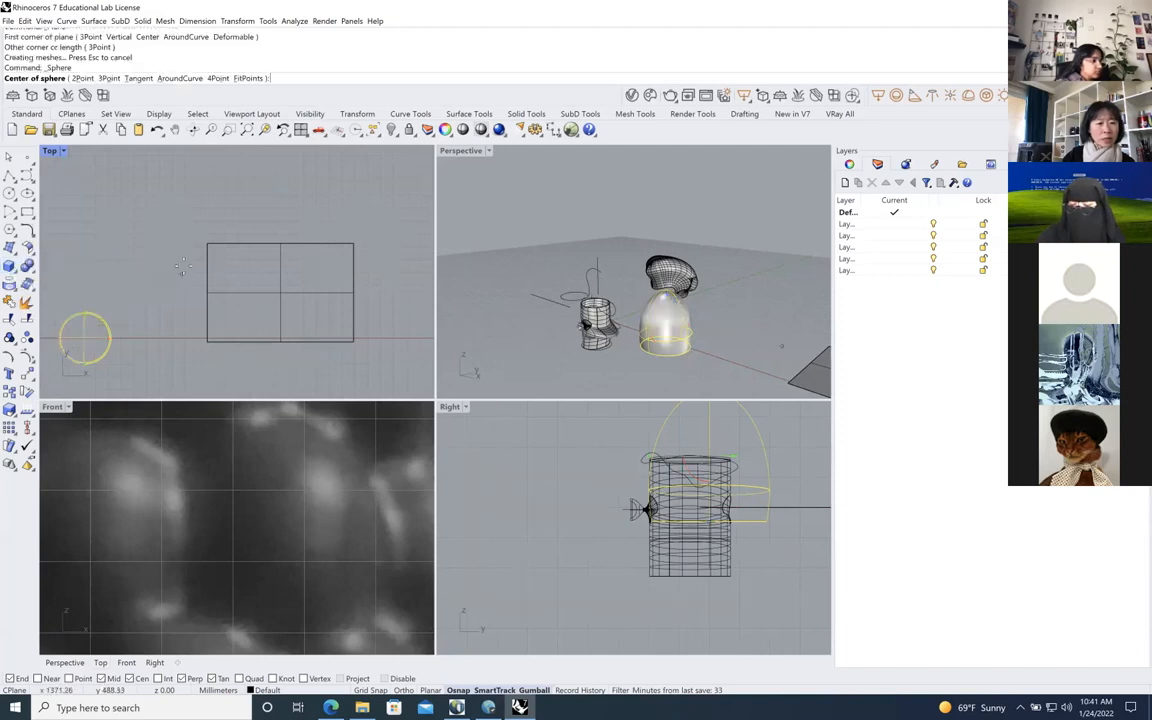
pyautogui.click(229, 265)
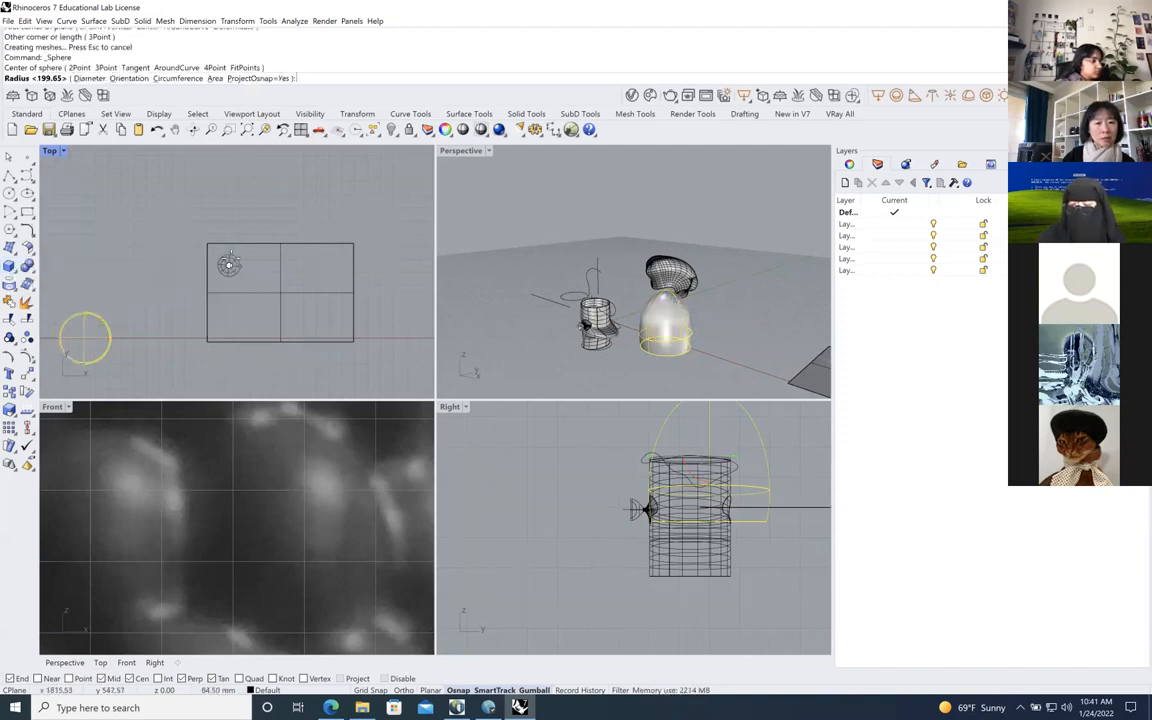
pyautogui.click(229, 264)
pyautogui.click(230, 265)
pyautogui.scroll(3, 231, 266)
pyautogui.moveTo(230, 262); pyautogui.dragTo(174, 215)
pyautogui.scroll(-5, 155, 250)
pyautogui.scroll(3, 140, 228)
pyautogui.scroll(3, 172, 230)
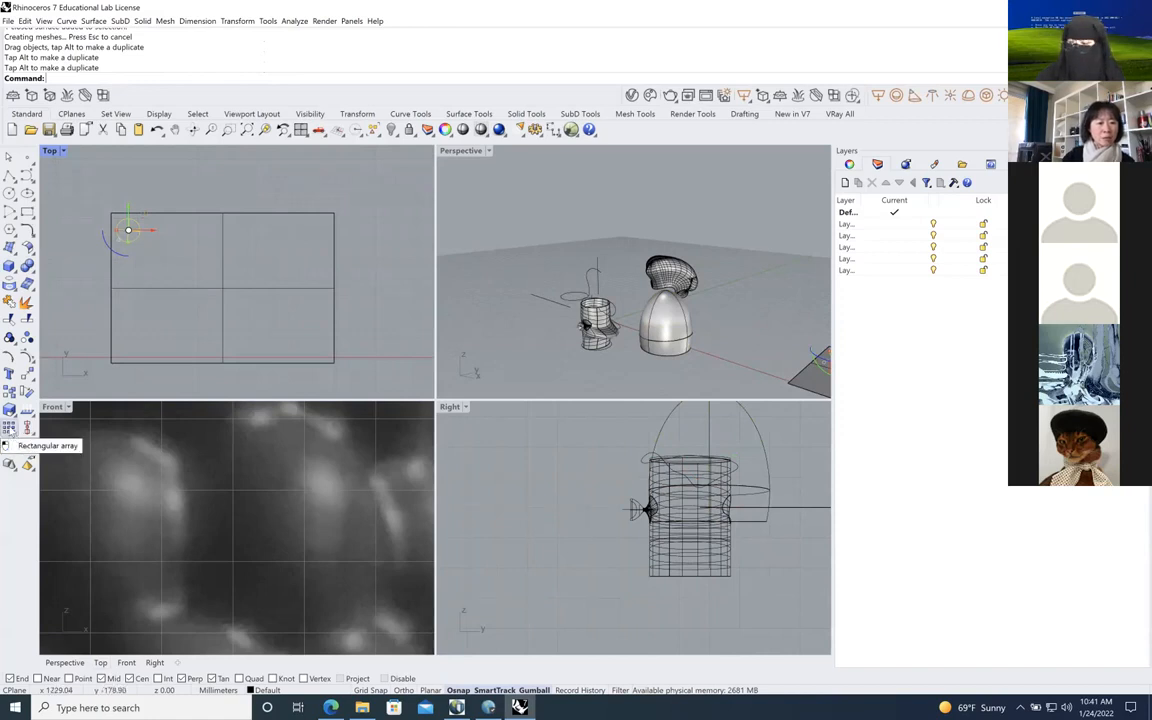
# Array the sphere across the plane as 7 in X and 5 in Y, one layer, spaced about 158.7 mm and -142.5 mm
pyautogui.click(9, 430)
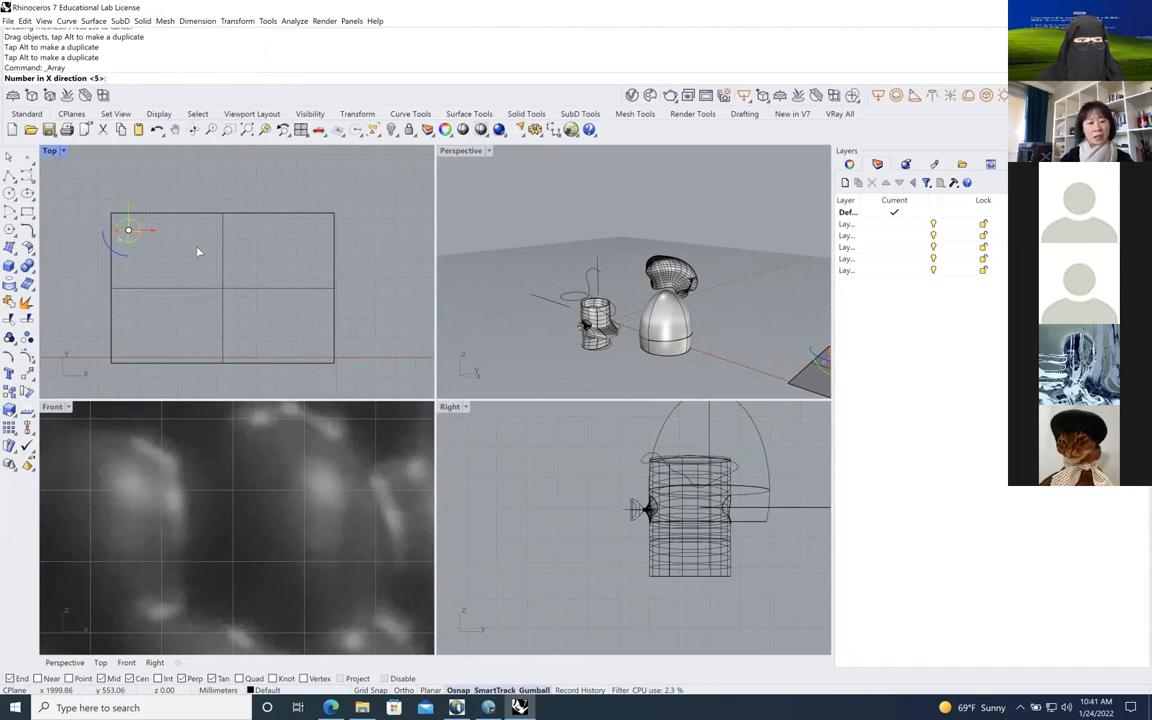
pyautogui.write('7')
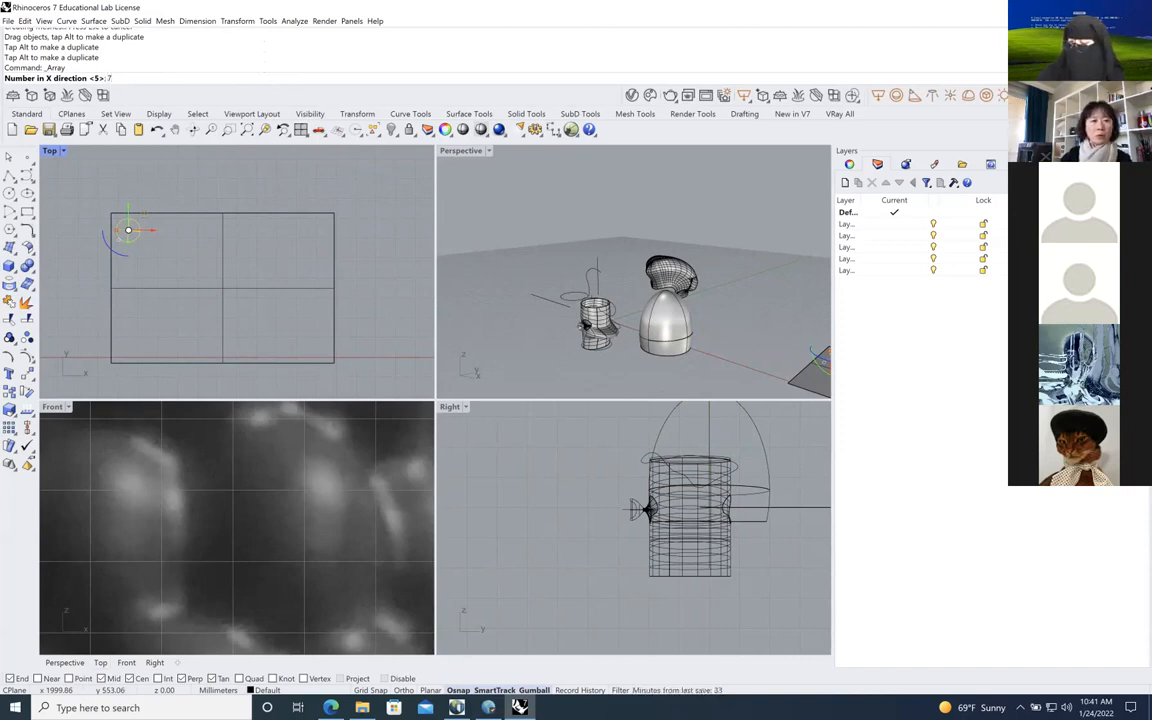
pyautogui.press('Return')
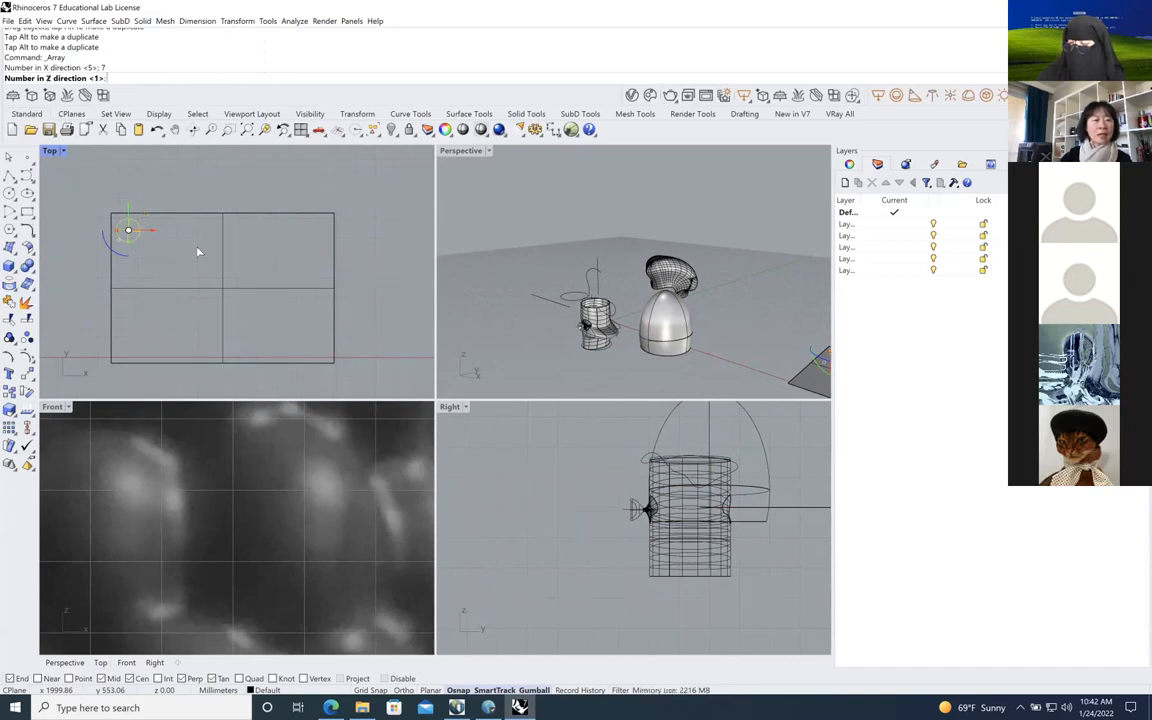
pyautogui.press('Return')
pyautogui.click(180, 257)
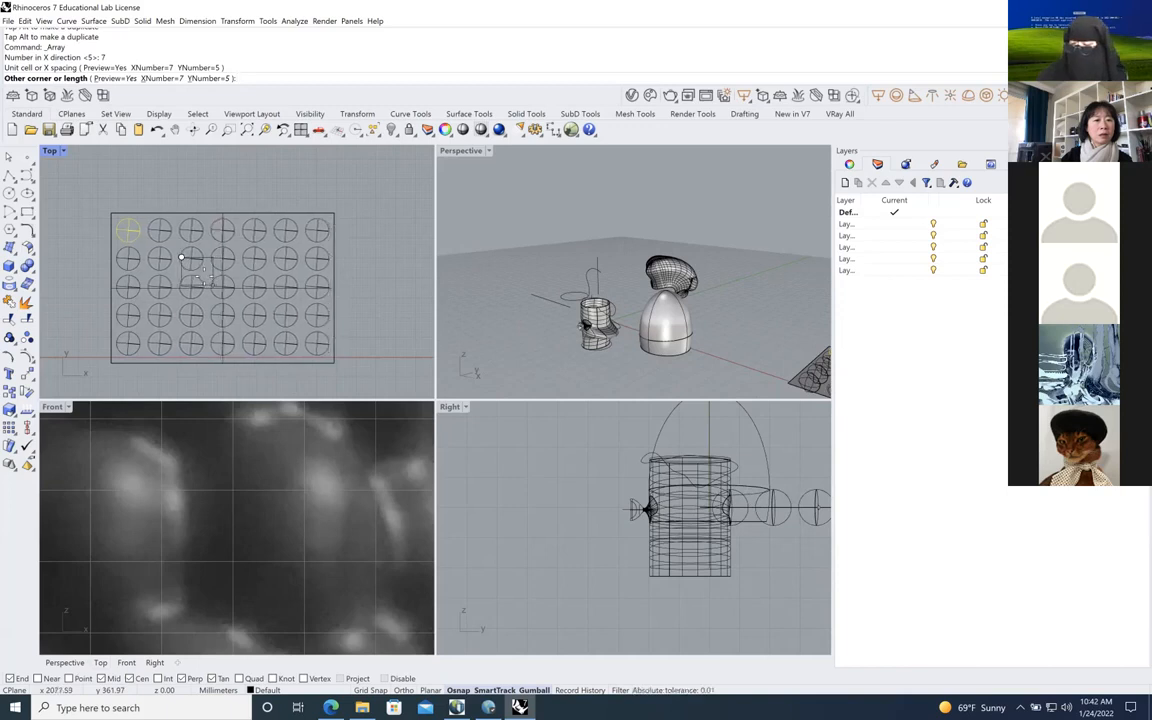
pyautogui.click(212, 280)
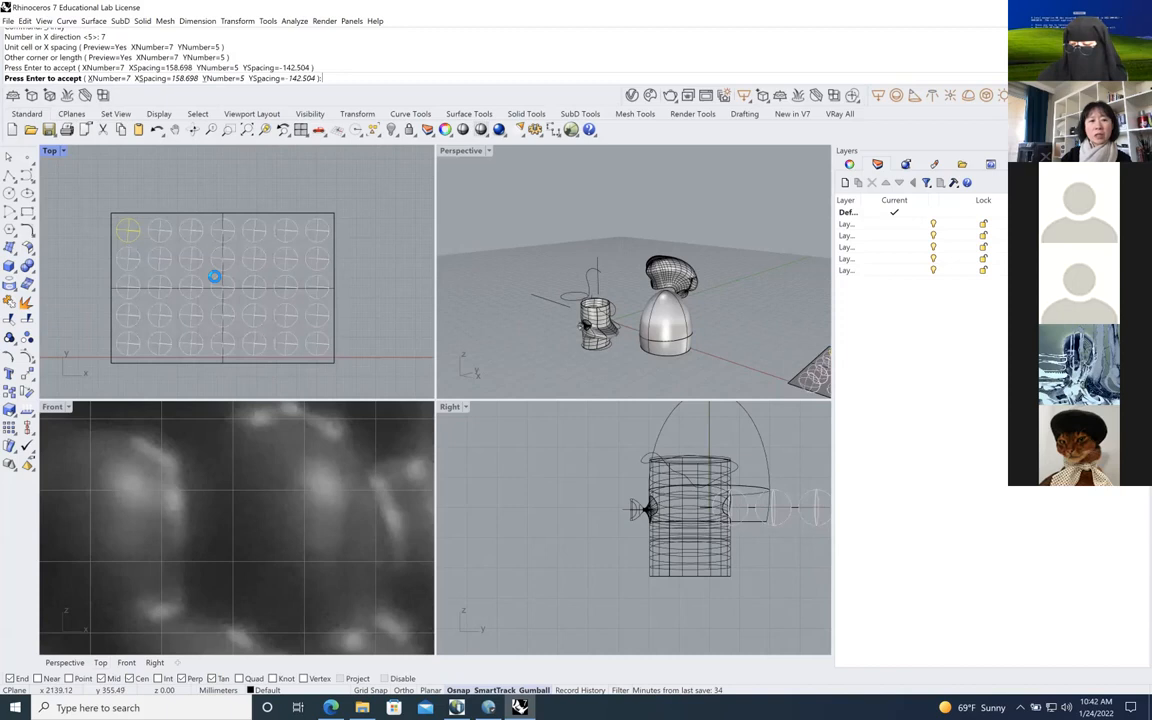
pyautogui.press('Return')
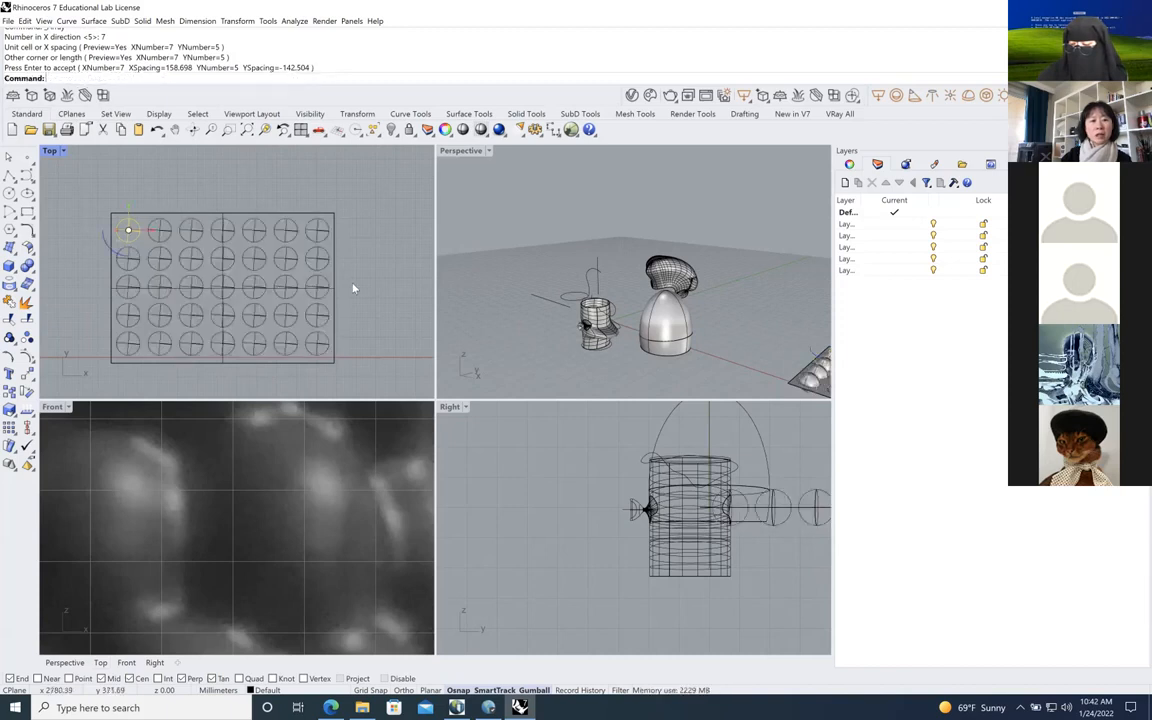
# Trim away the lower halves of all the arrayed spheres in the Front view, using the plane as cutting object
pyautogui.scroll(-3, 350, 285)
pyautogui.scroll(-10, 350, 287)
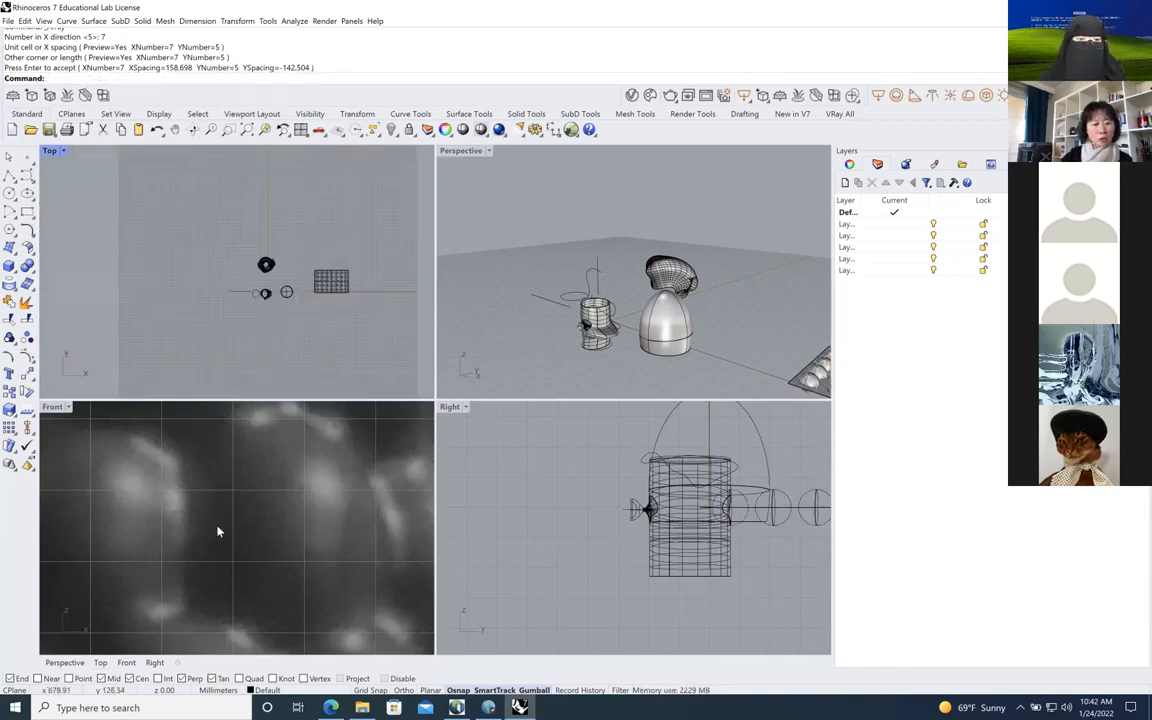
pyautogui.scroll(-20, 329, 522)
pyautogui.scroll(-8, 367, 522)
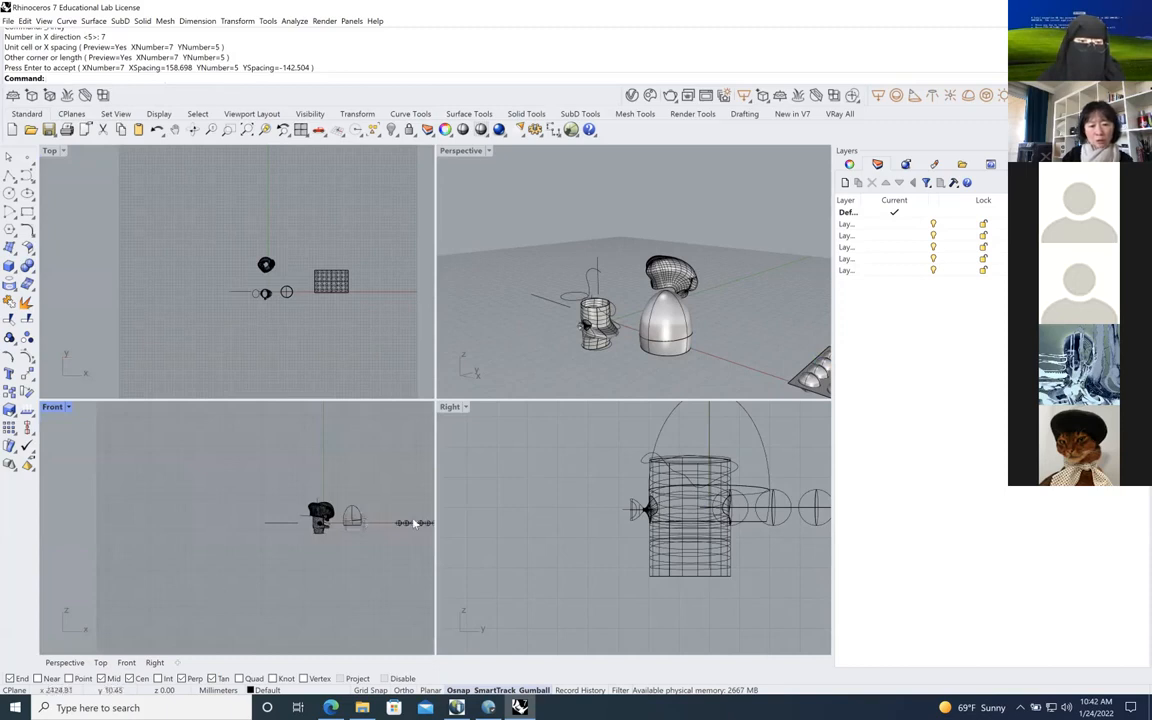
pyautogui.scroll(11, 408, 522)
pyautogui.scroll(-6, 328, 500)
pyautogui.scroll(-5, 240, 480)
pyautogui.scroll(4, 252, 481)
pyautogui.scroll(8, 250, 488)
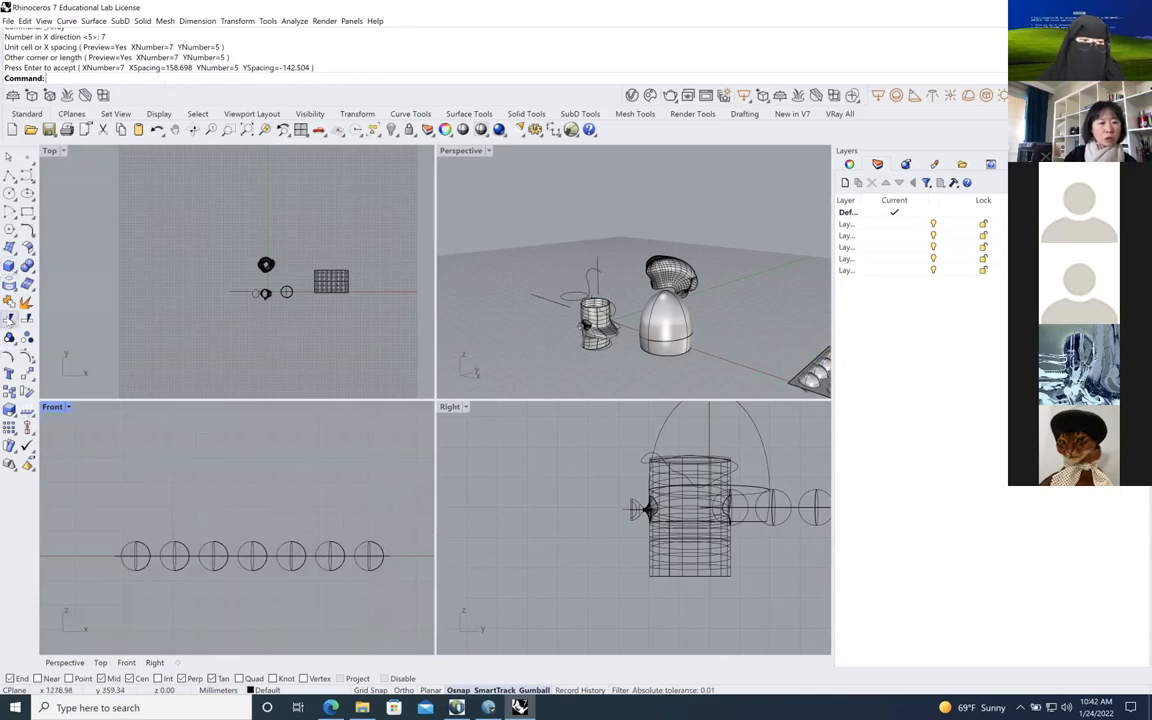
pyautogui.click(9, 287)
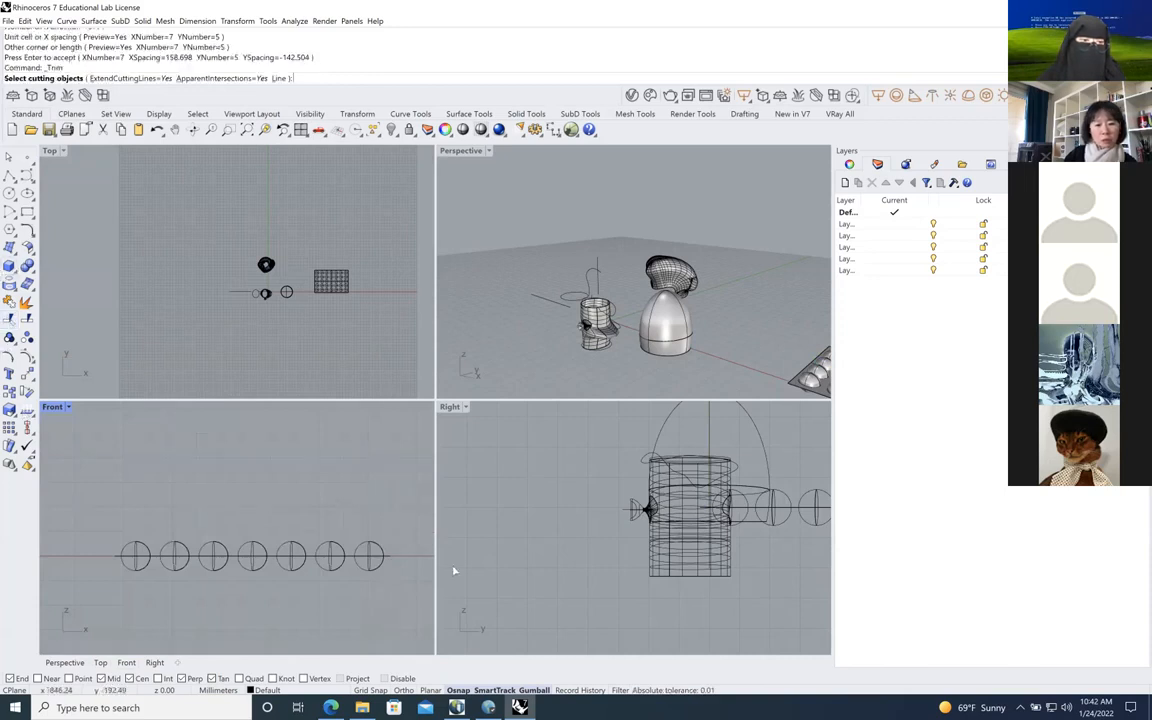
pyautogui.click(155, 557)
pyautogui.press('Return')
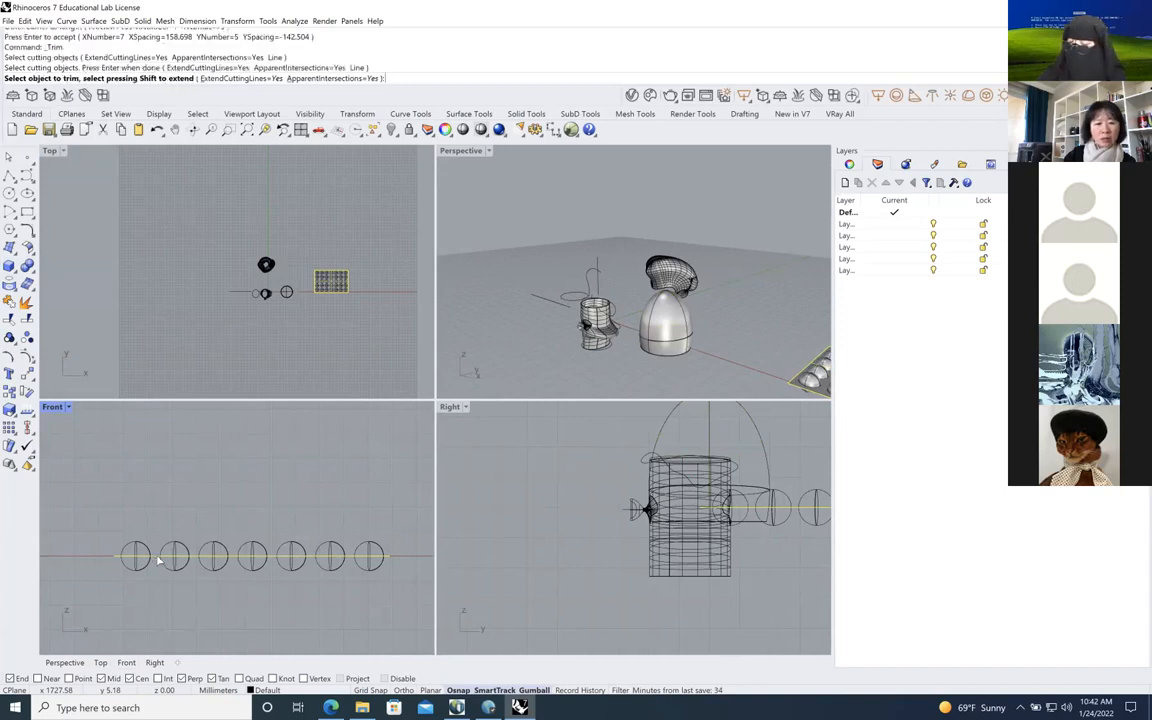
pyautogui.moveTo(394, 590); pyautogui.dragTo(108, 554)
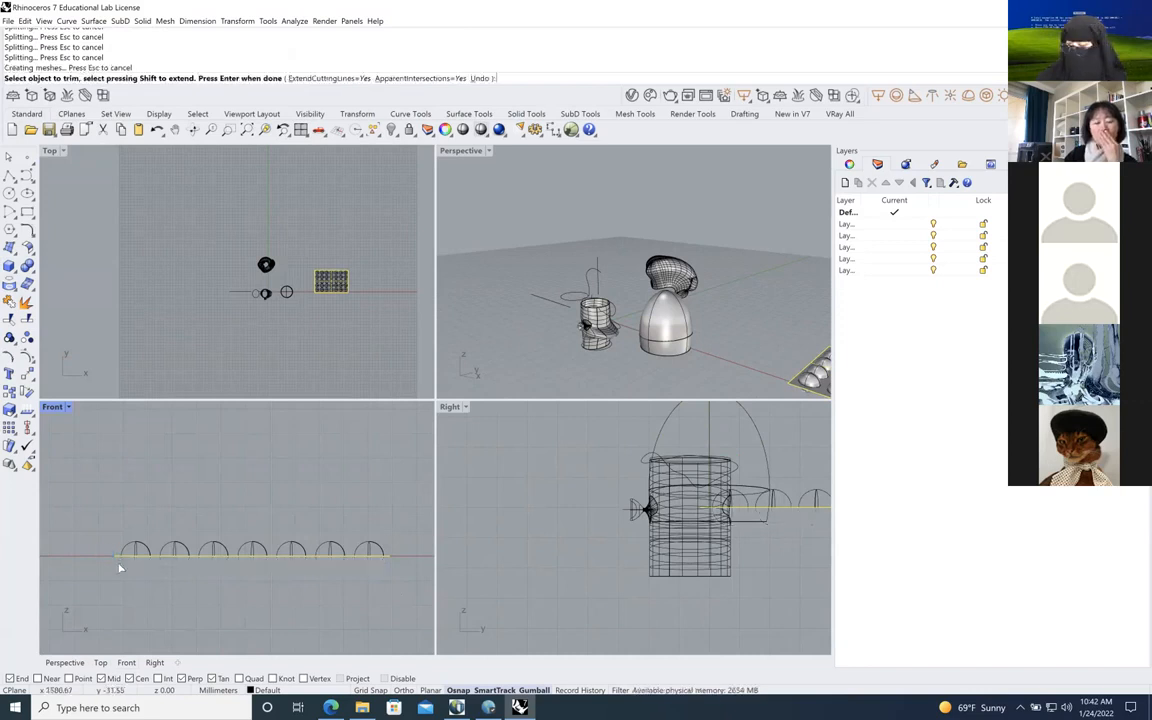
pyautogui.press('Return')
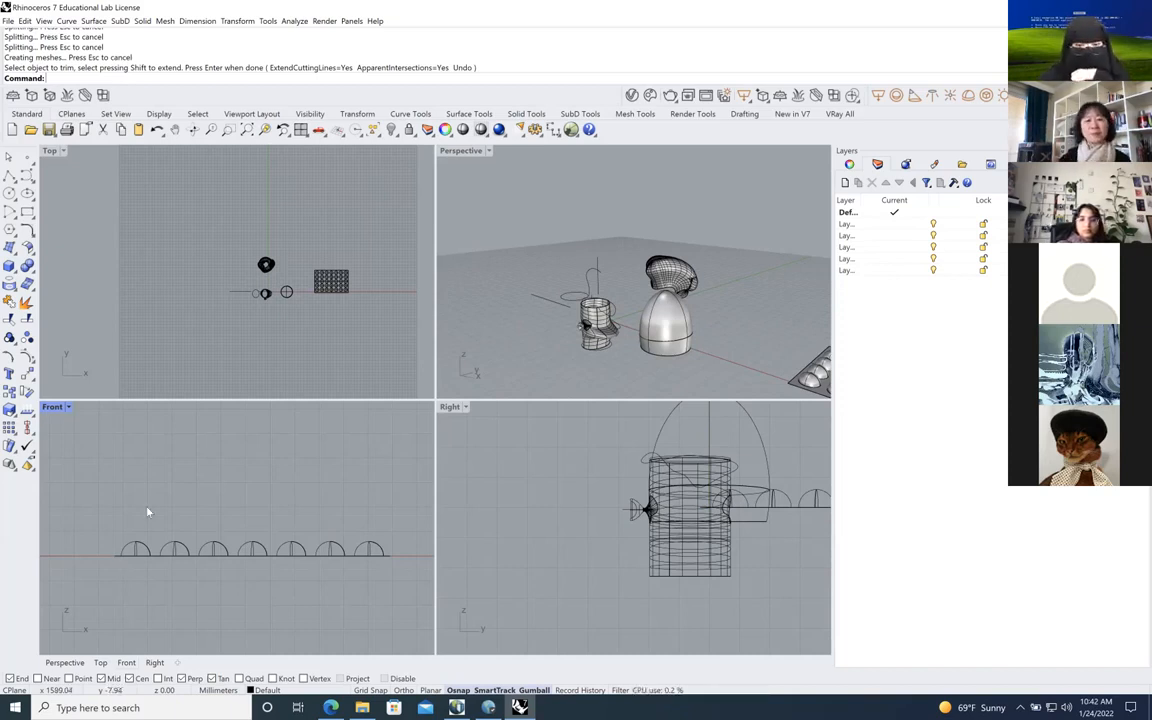
# Try to join the rectangular plane and all the half spheres into one polysurface
pyautogui.scroll(5, 348, 268)
pyautogui.scroll(-5, 291, 237)
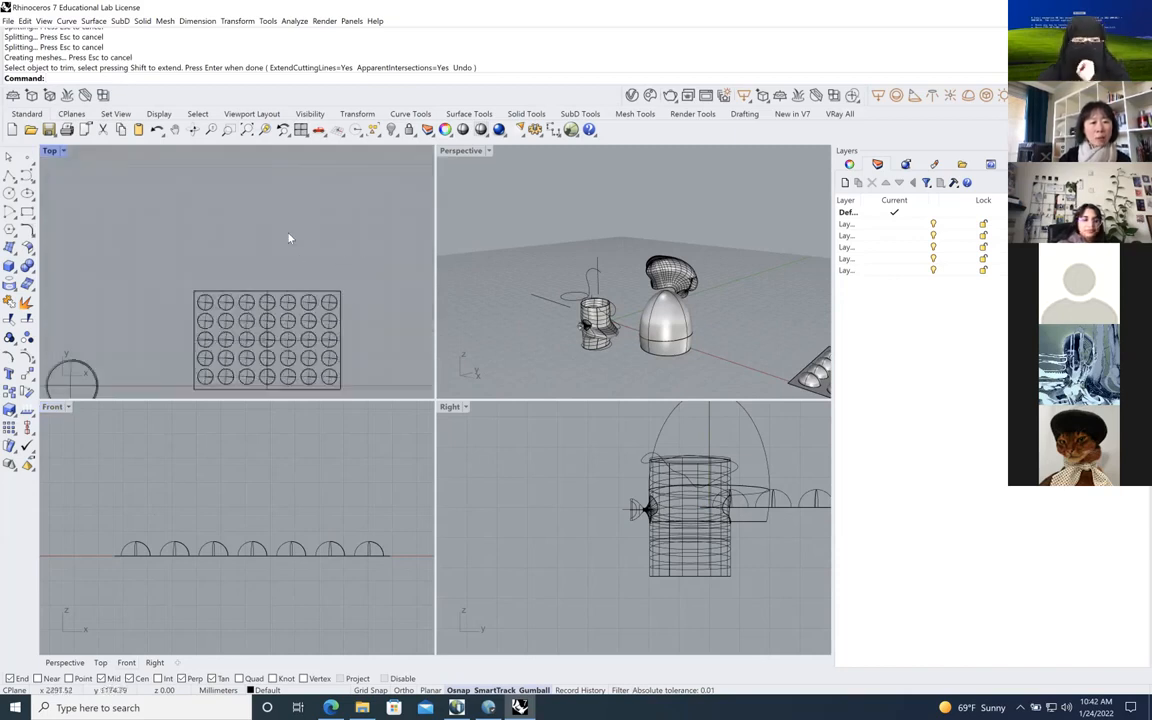
pyautogui.scroll(5, 290, 253)
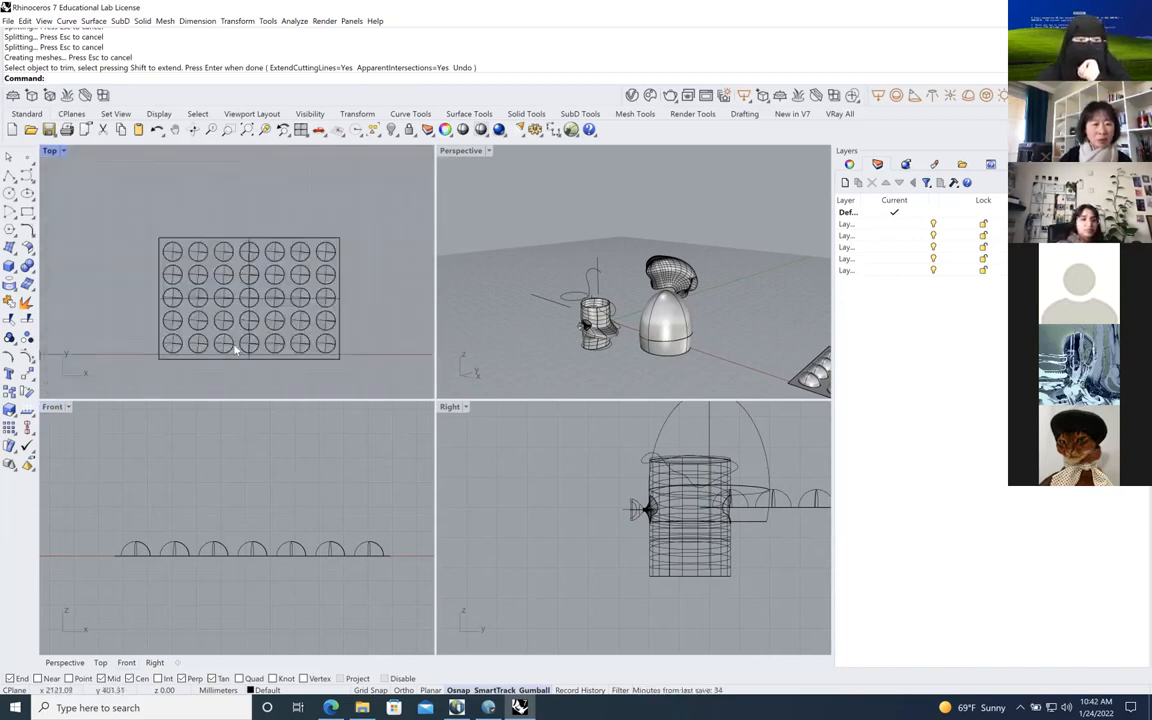
pyautogui.moveTo(146, 220); pyautogui.dragTo(354, 381)
pyautogui.hotkey('ctrl', 'j')
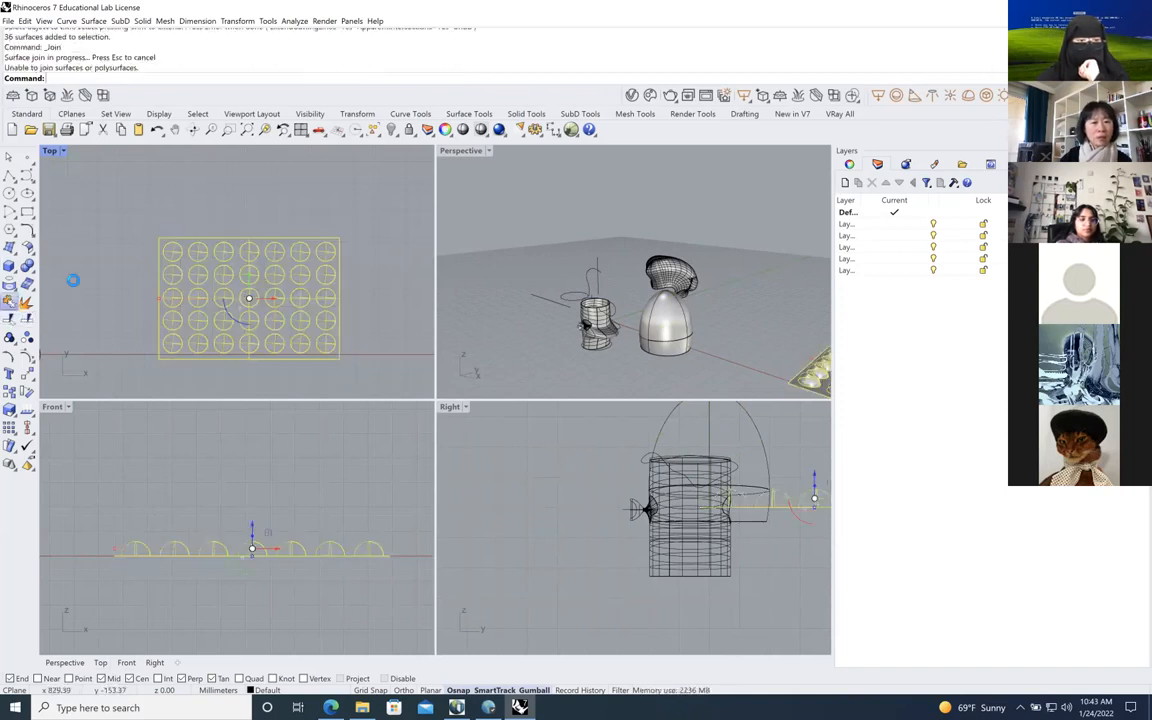
# Start FlowAlongSrf and select all the half spheres on the rectangular plane in the Top view, leaving the plane out
pyautogui.click(193, 246)
pyautogui.scroll(-8, 330, 396)
pyautogui.scroll(4, 256, 403)
pyautogui.scroll(-3, 128, 231)
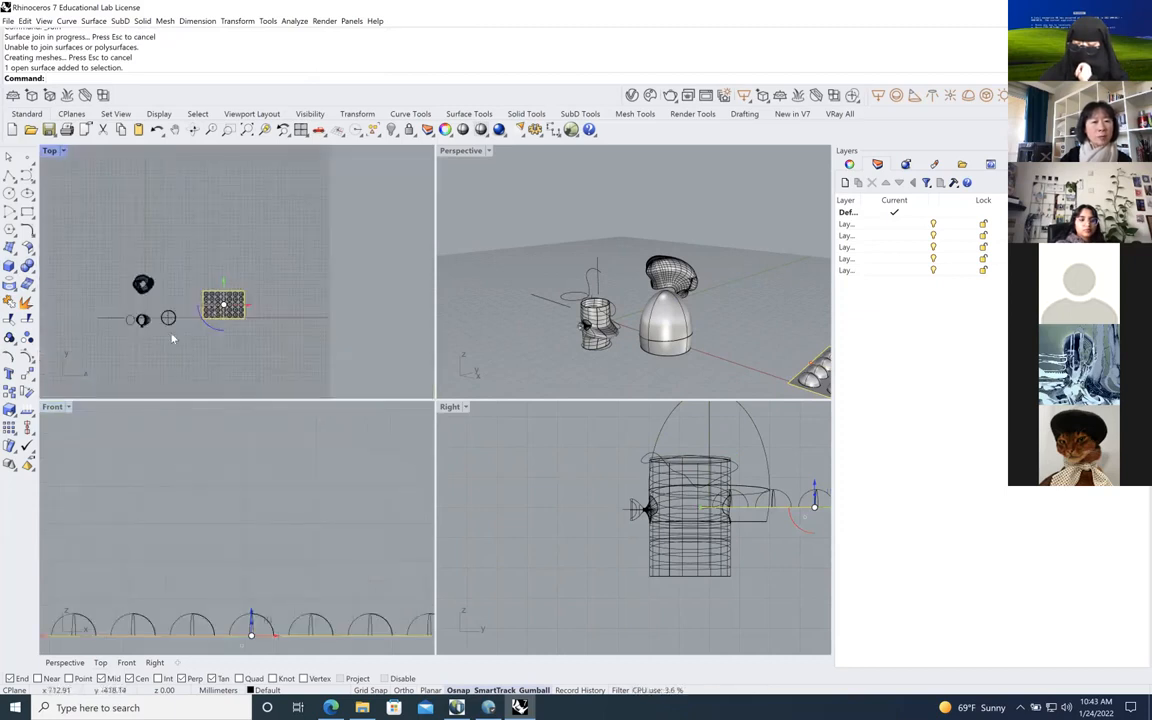
pyautogui.scroll(3, 153, 299)
pyautogui.click(248, 330)
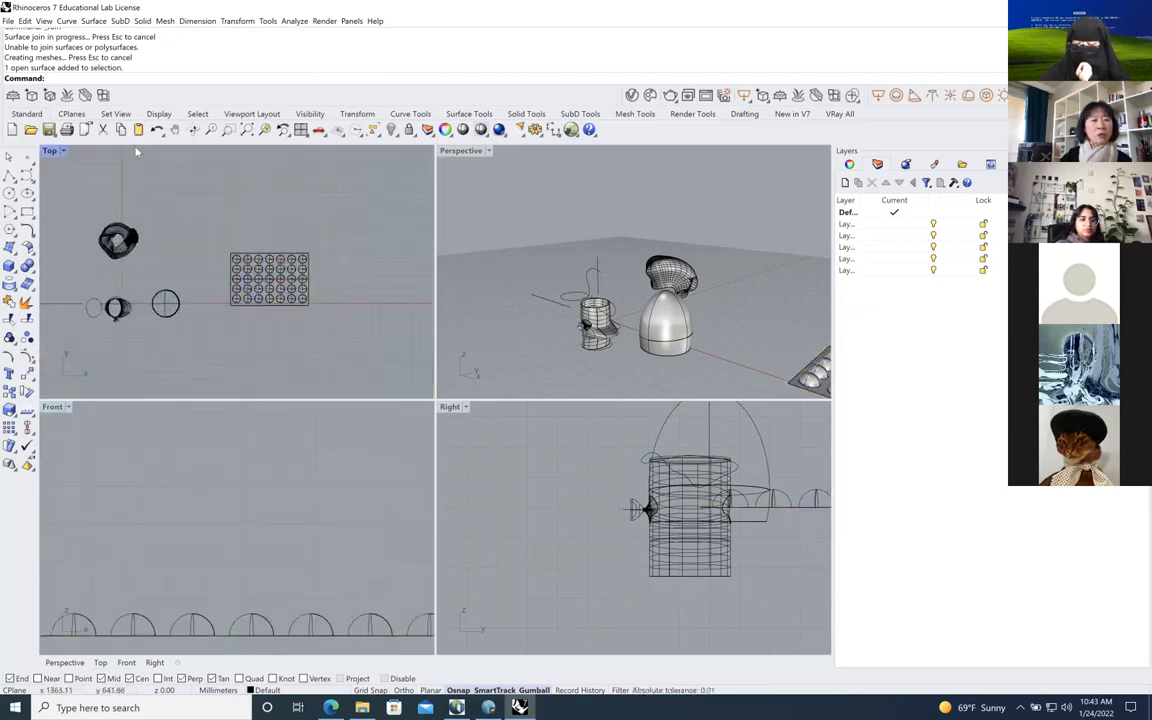
pyautogui.write('Flow')
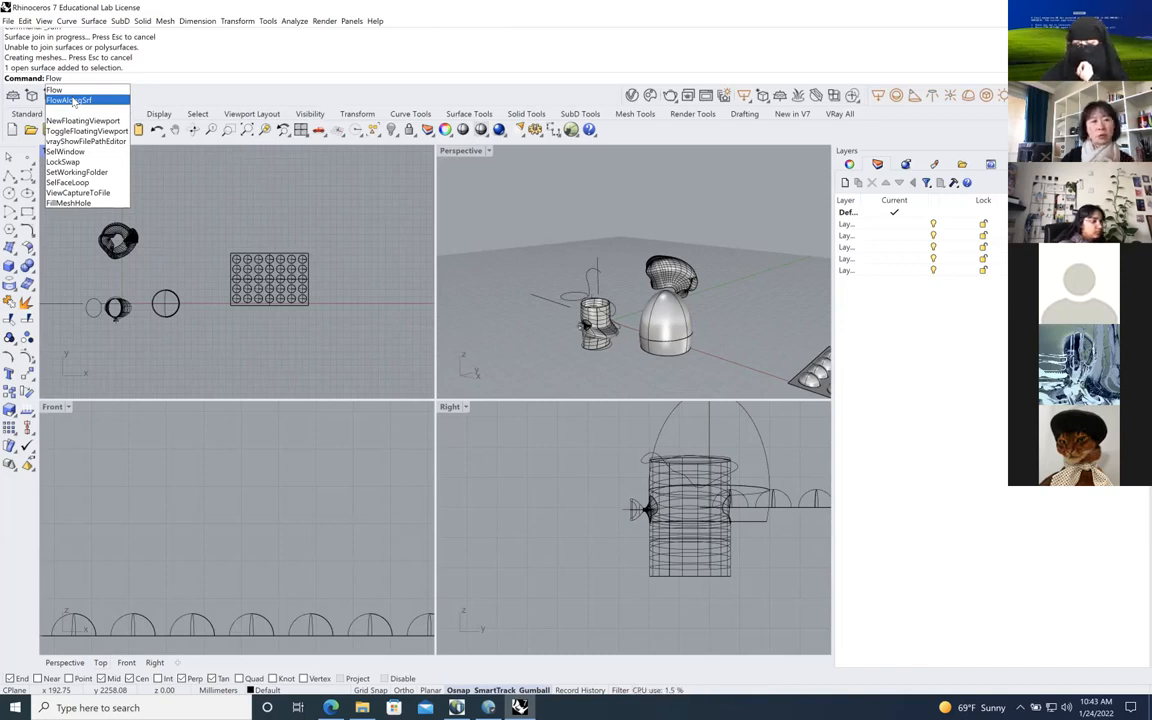
pyautogui.click(73, 102)
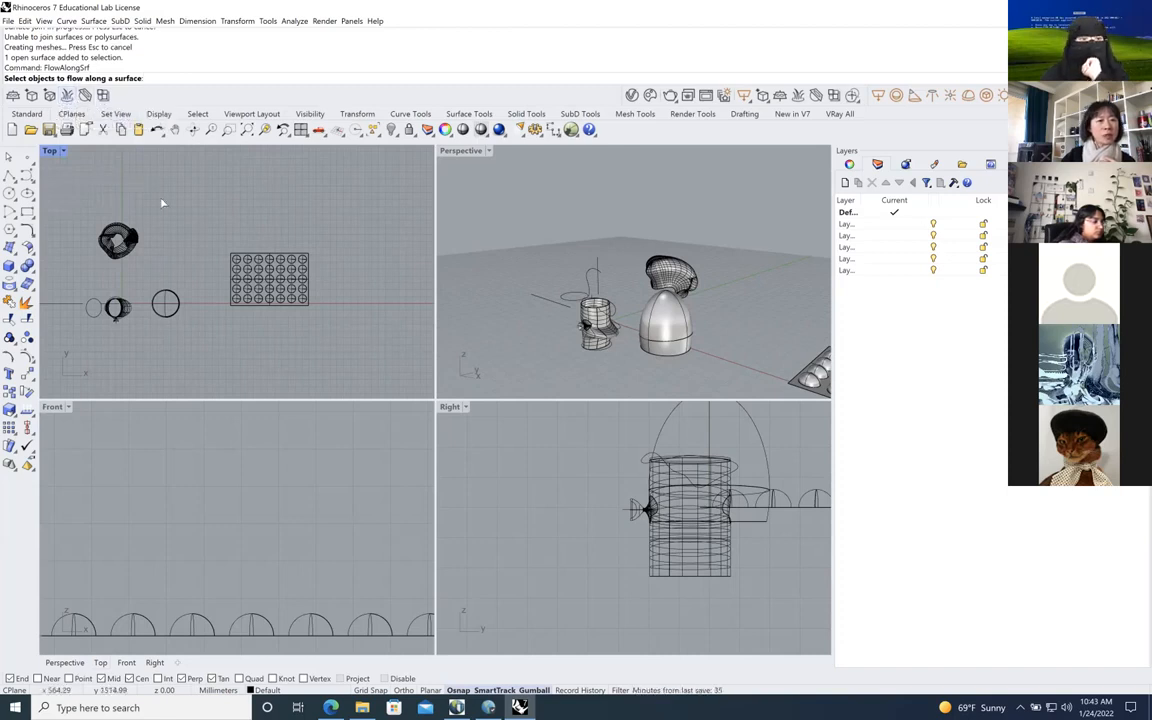
pyautogui.scroll(2, 160, 200)
pyautogui.scroll(-4, 140, 170)
pyautogui.scroll(4, 237, 248)
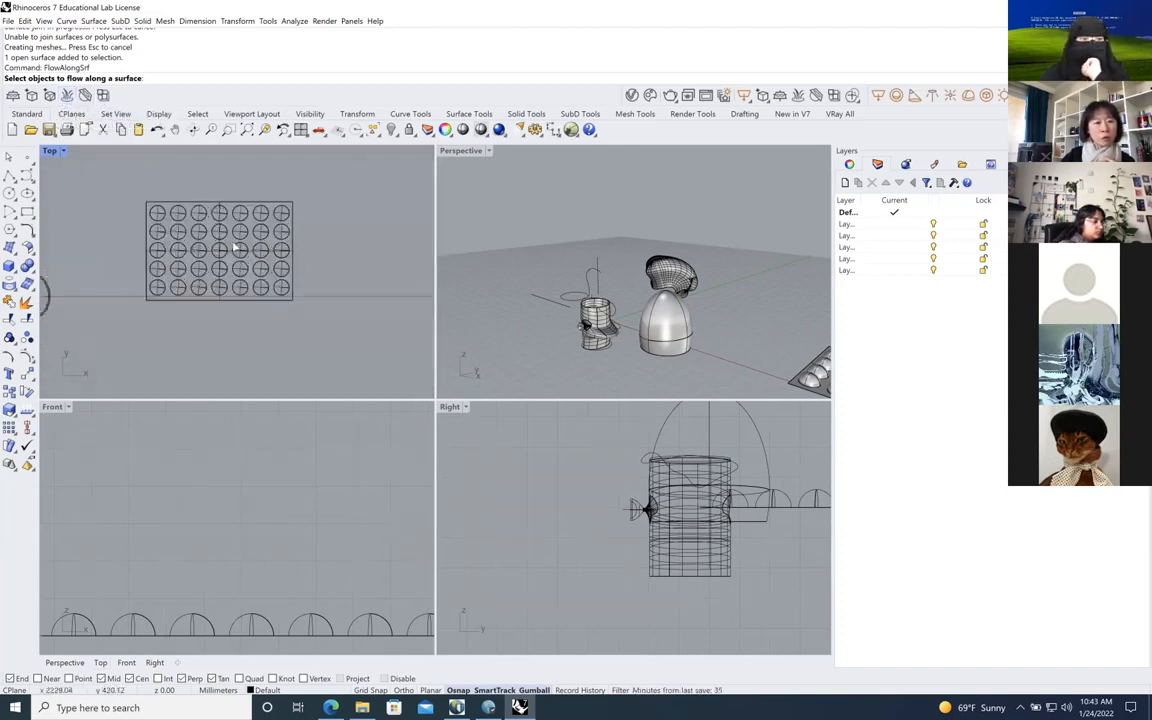
pyautogui.click(239, 232)
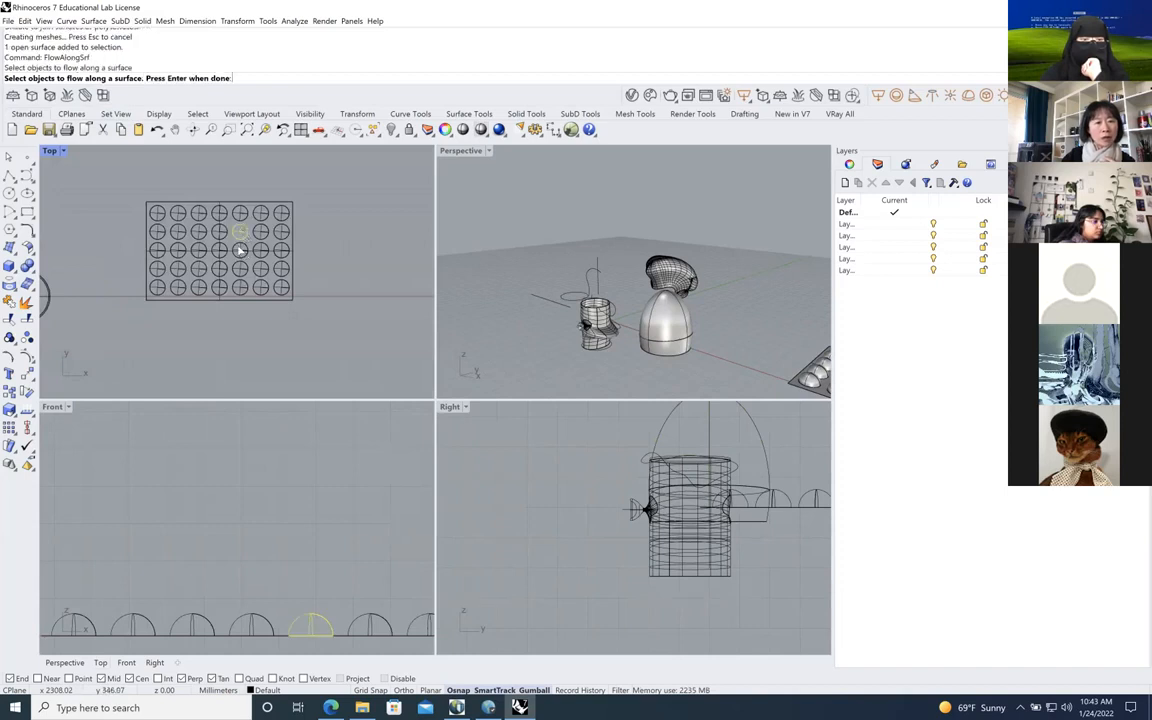
pyautogui.moveTo(149, 196); pyautogui.dragTo(288, 358)
pyautogui.moveTo(140, 185); pyautogui.dragTo(291, 353)
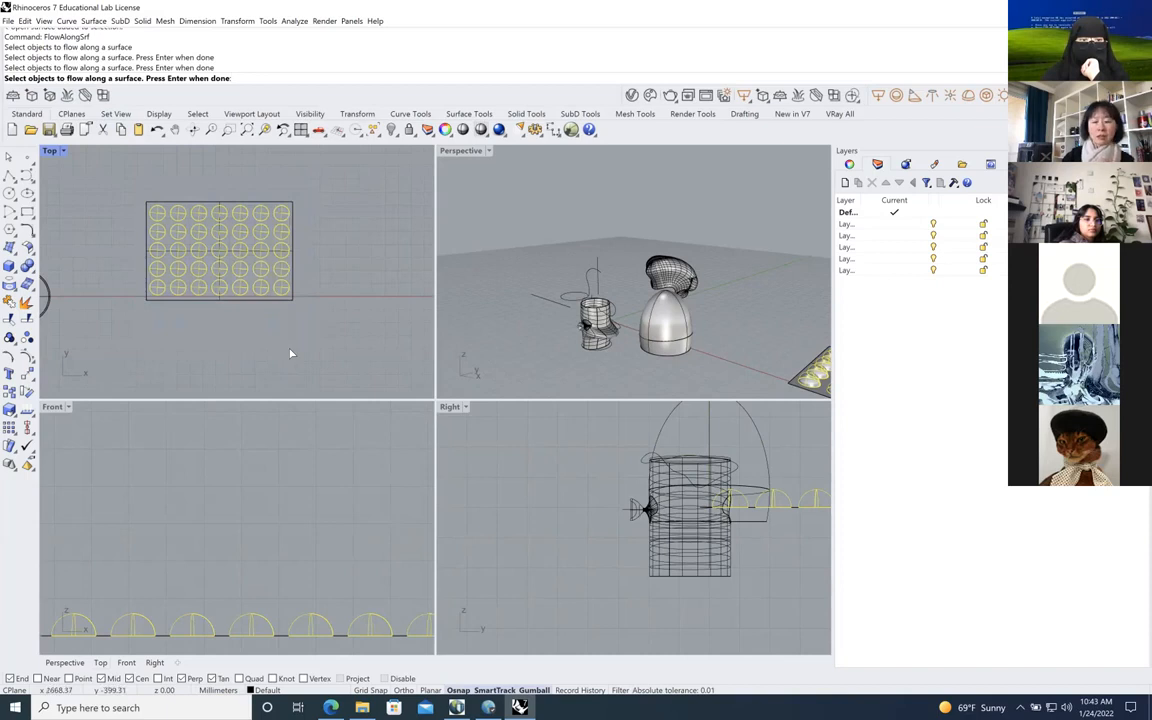
# Flow the half spheres from the plane, picked near its upper-left corner in the Top view, onto the egg-shaped dome surface
pyautogui.press('Return')
pyautogui.scroll(-5, 241, 197)
pyautogui.scroll(3, 184, 215)
pyautogui.scroll(3, 208, 192)
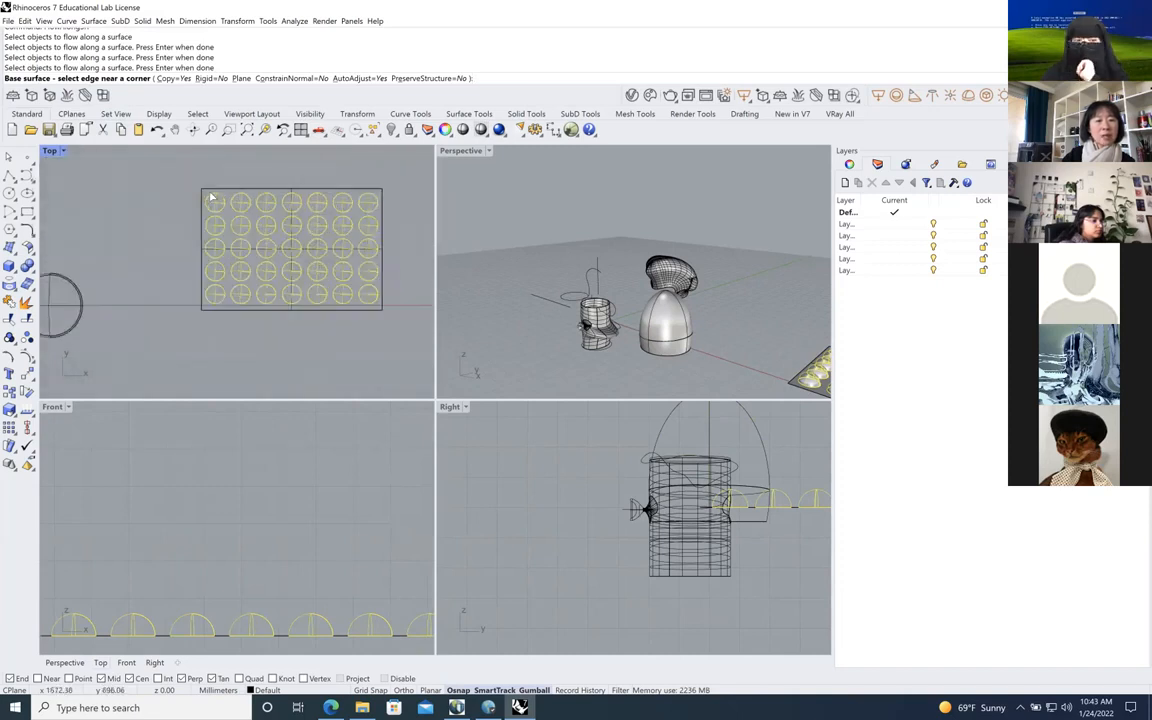
pyautogui.click(202, 193)
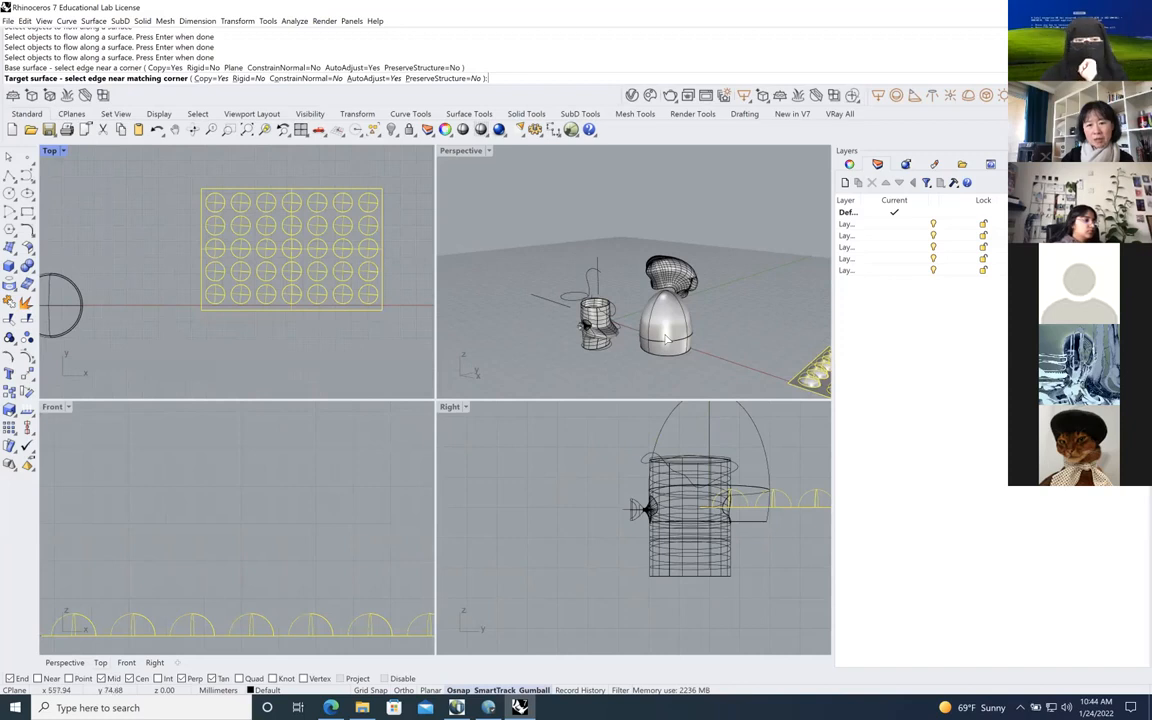
pyautogui.click(655, 328)
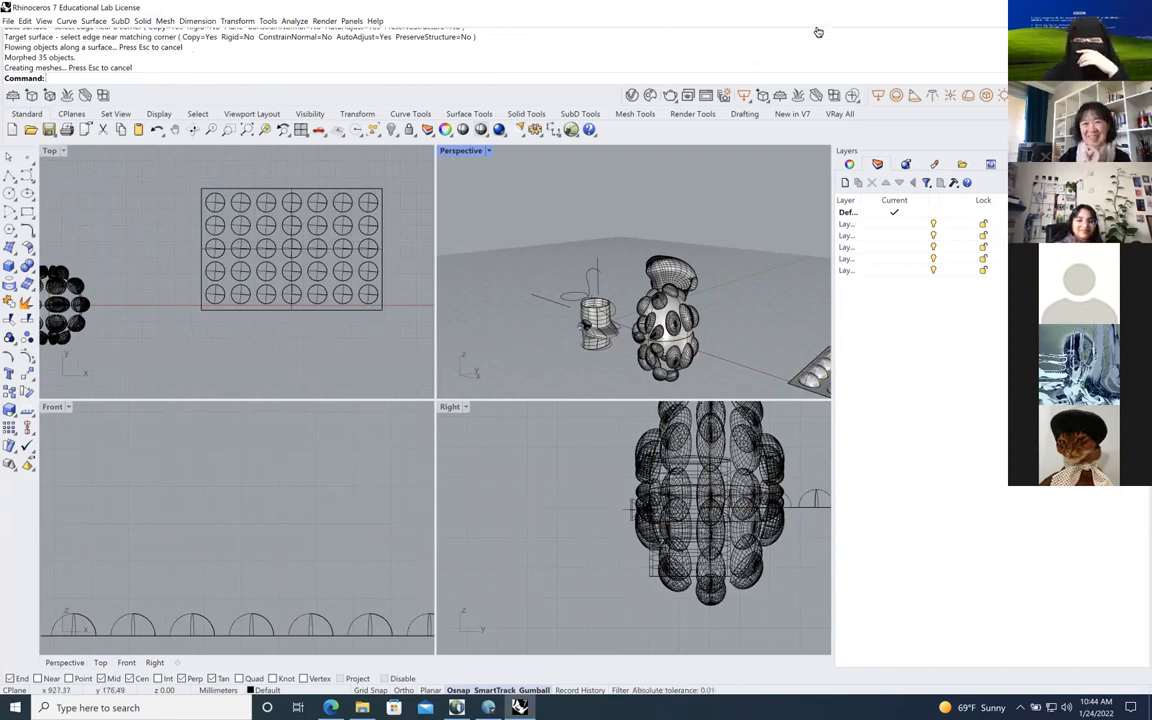
# Maximize the Perspective view and examine how the flowed half spheres are distributed and stretched around the dome
pyautogui.scroll(-3, 668, 335)
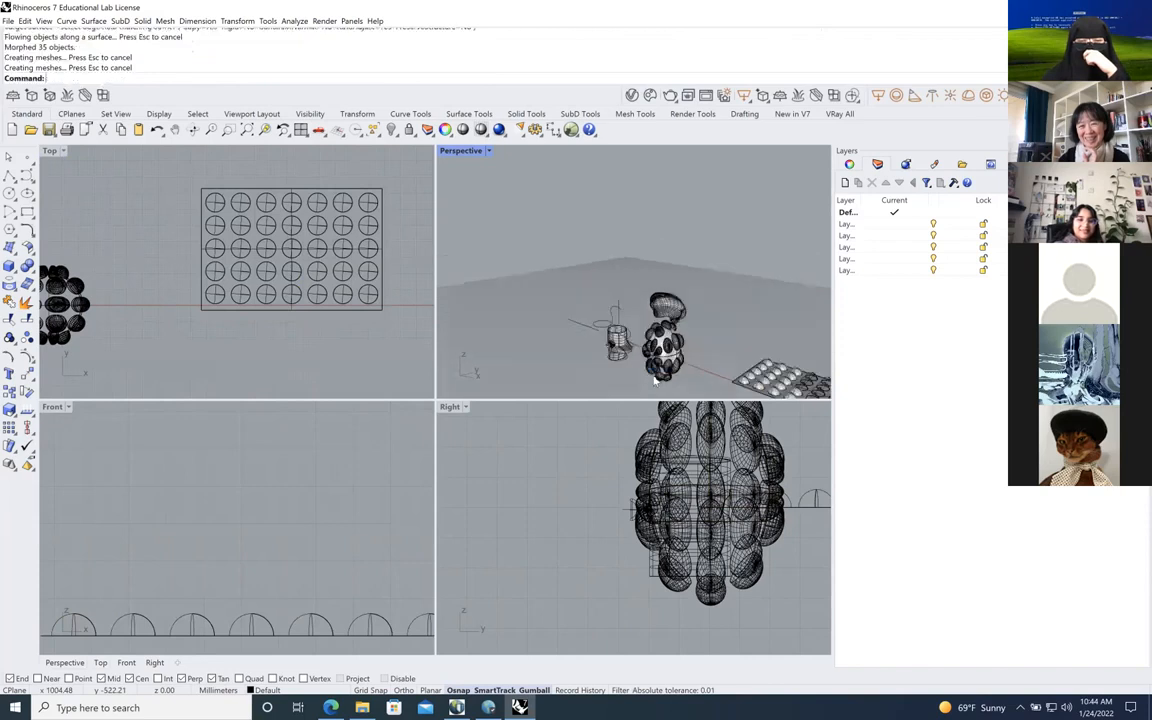
pyautogui.doubleClick(462, 151)
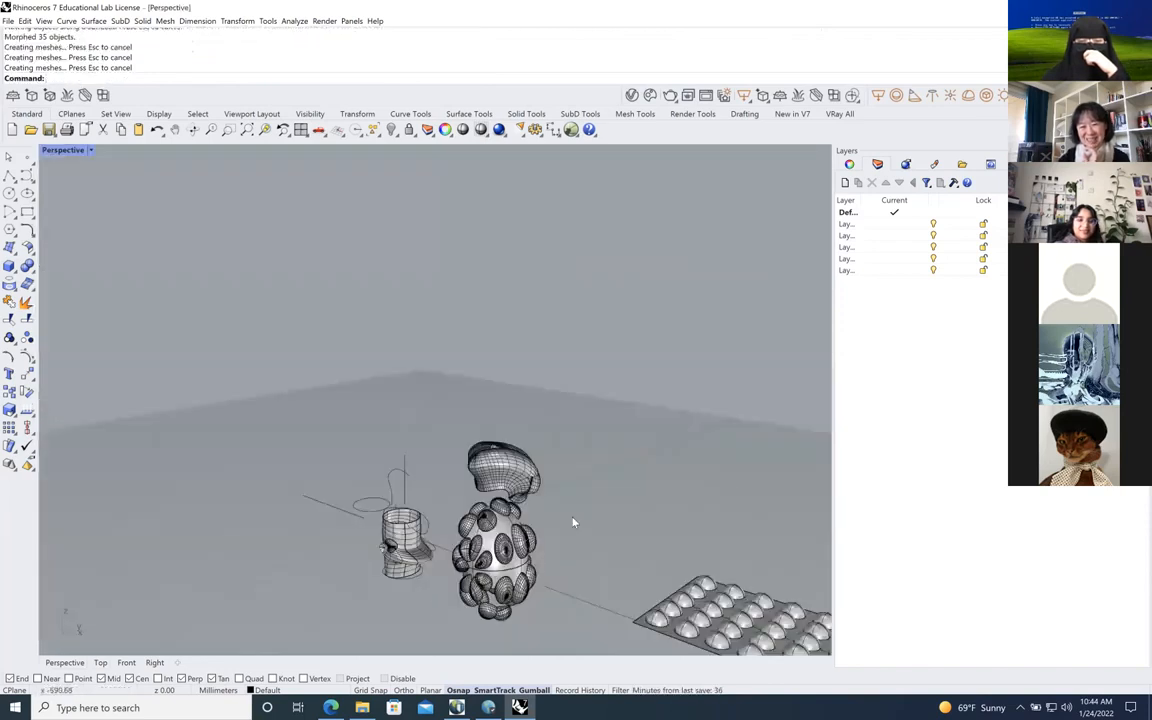
pyautogui.scroll(3, 419, 571)
pyautogui.scroll(3, 551, 604)
pyautogui.scroll(-5, 355, 414)
pyautogui.scroll(4, 457, 547)
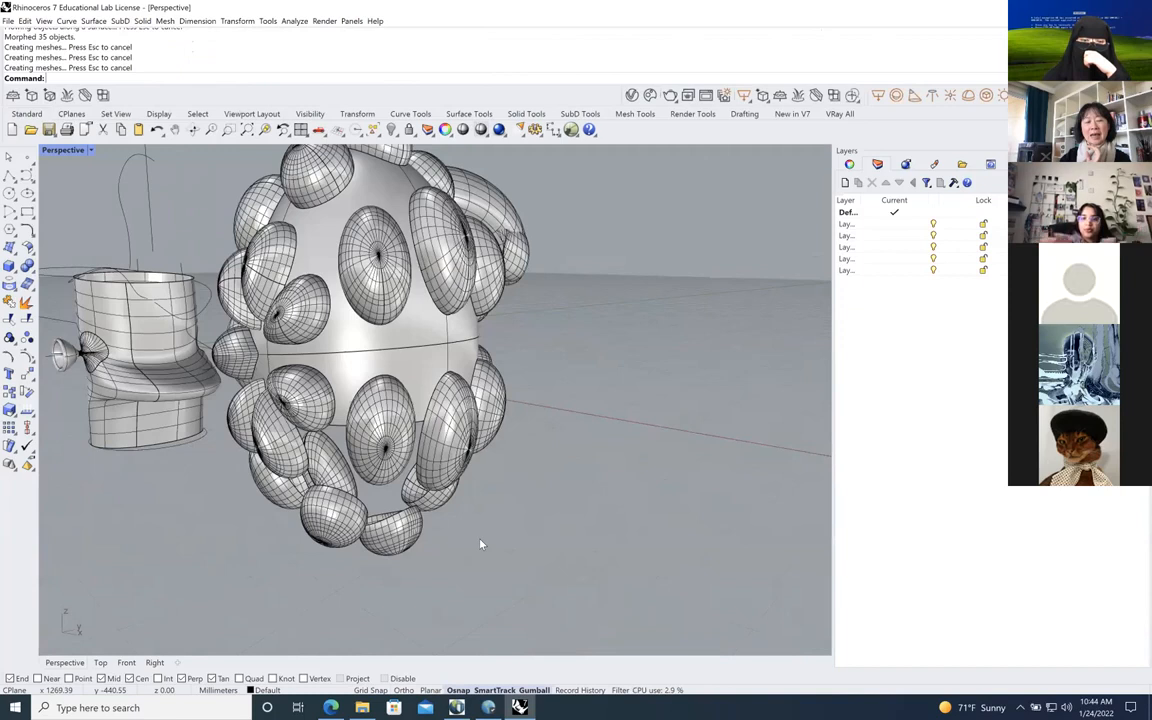
pyautogui.scroll(-3, 480, 544)
pyautogui.scroll(-2, 351, 556)
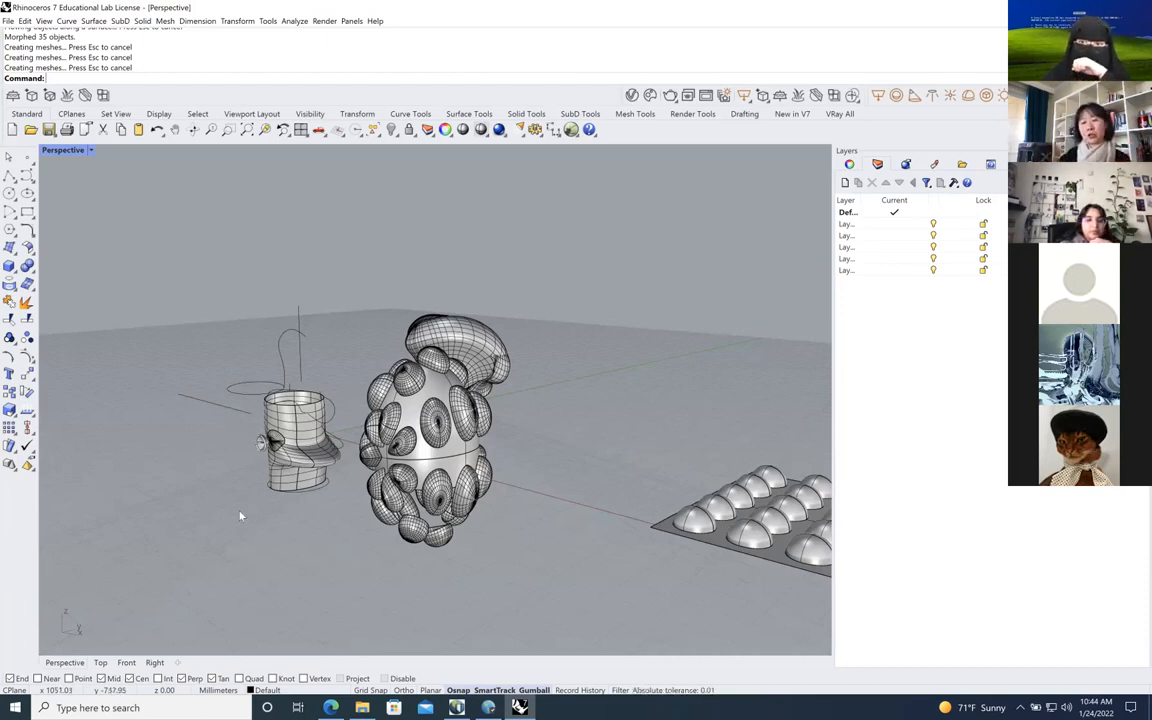
# Show the dome surface's control points, inspect them from a slightly different angle and hide them again
pyautogui.click(452, 458)
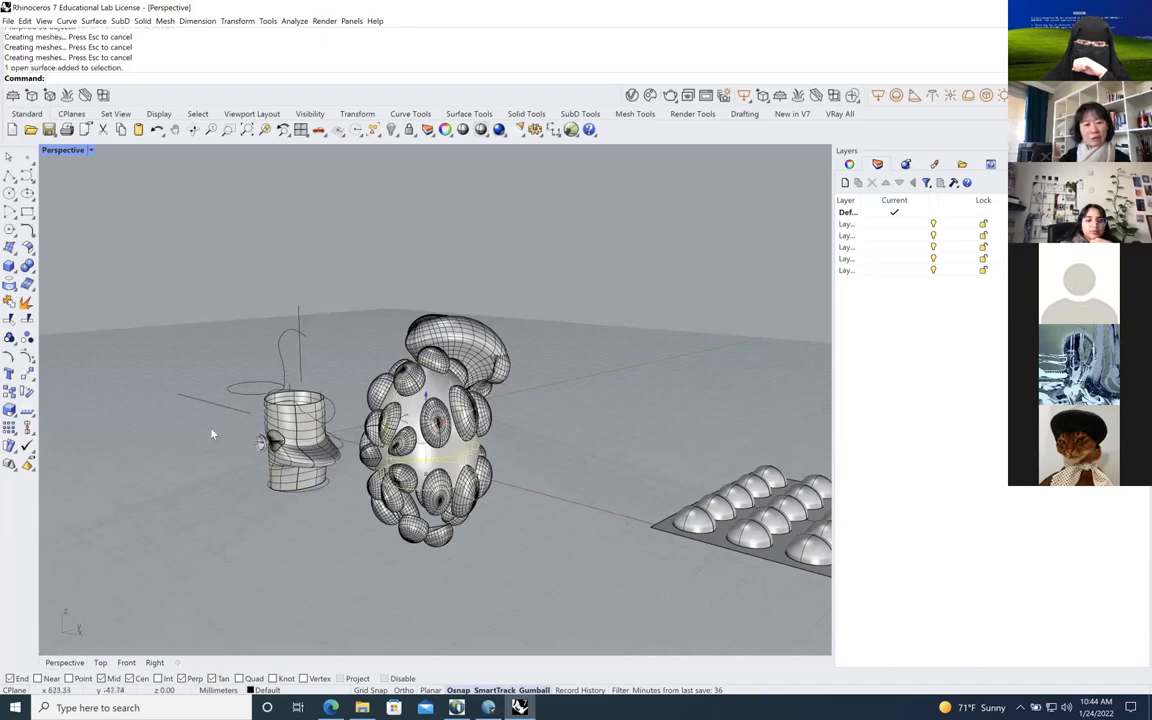
pyautogui.click(27, 357)
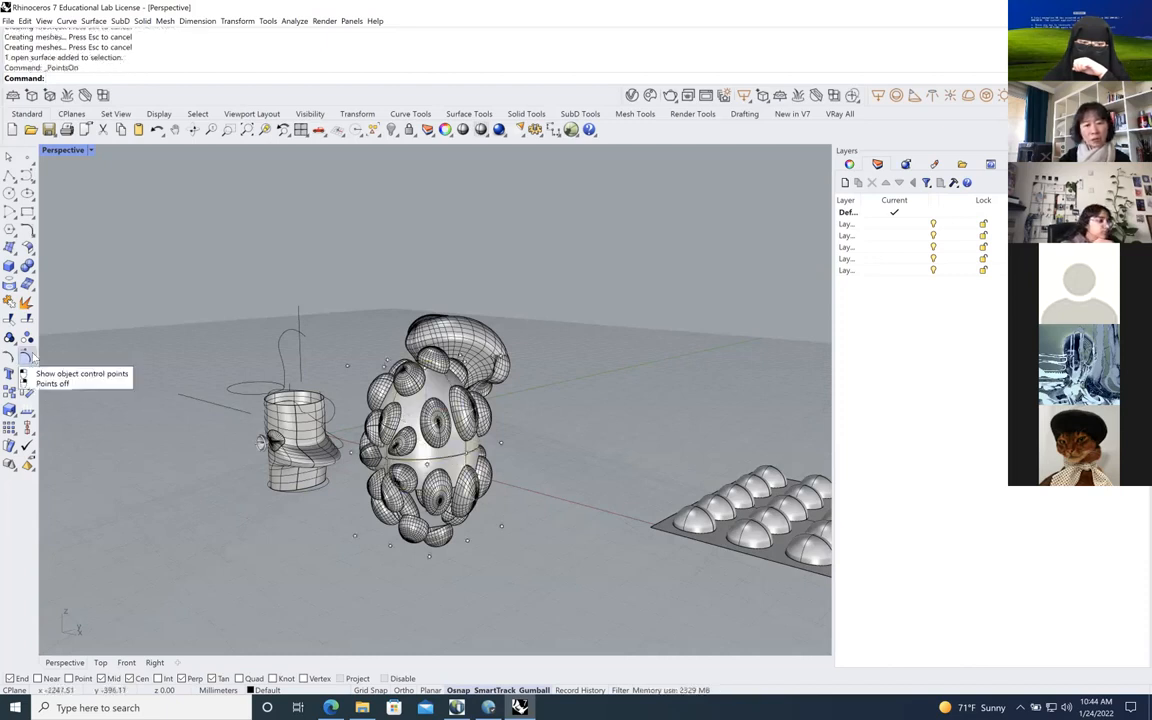
pyautogui.moveTo(513, 521); pyautogui.dragTo(449, 526, button='right')
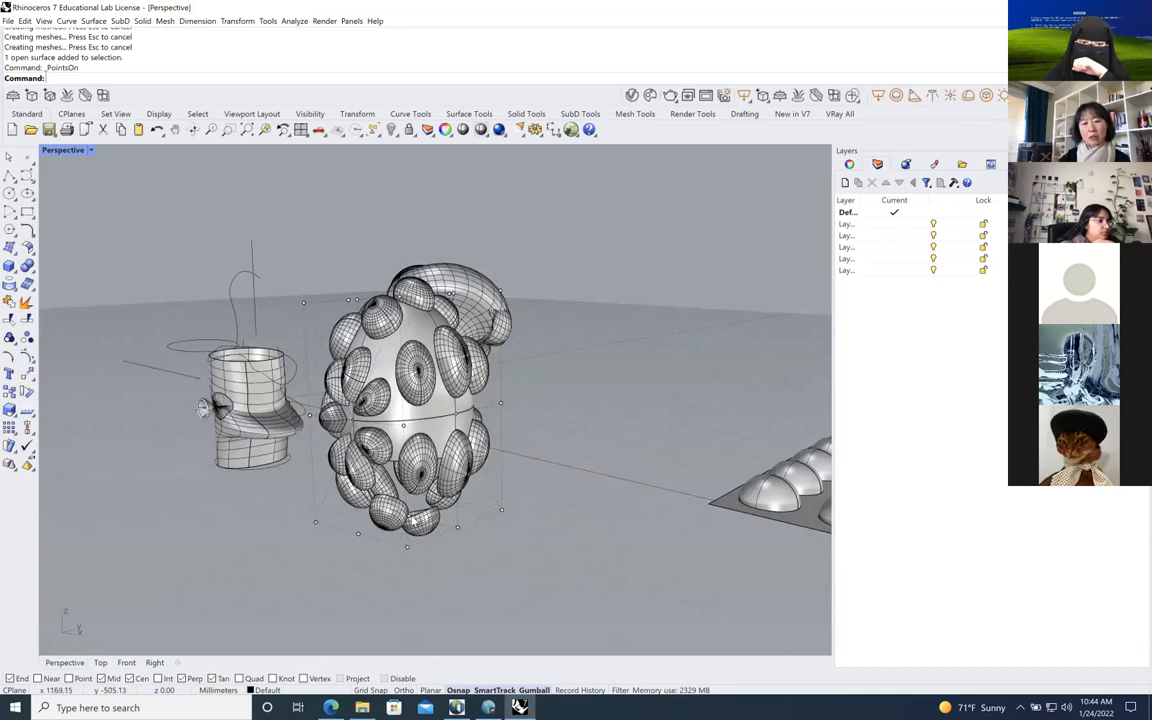
pyautogui.press('Escape')
# Make a group containing only the dome surface and clear the selection
pyautogui.click(440, 417)
pyautogui.scroll(10, 423, 424)
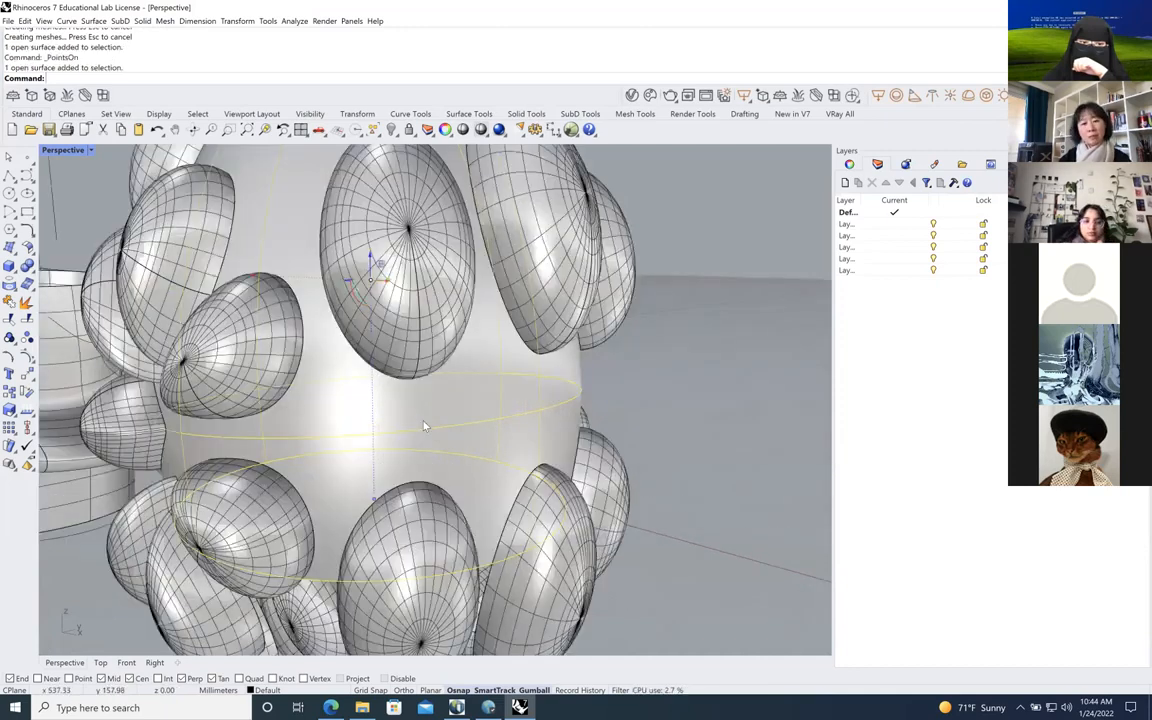
pyautogui.scroll(-10, 424, 435)
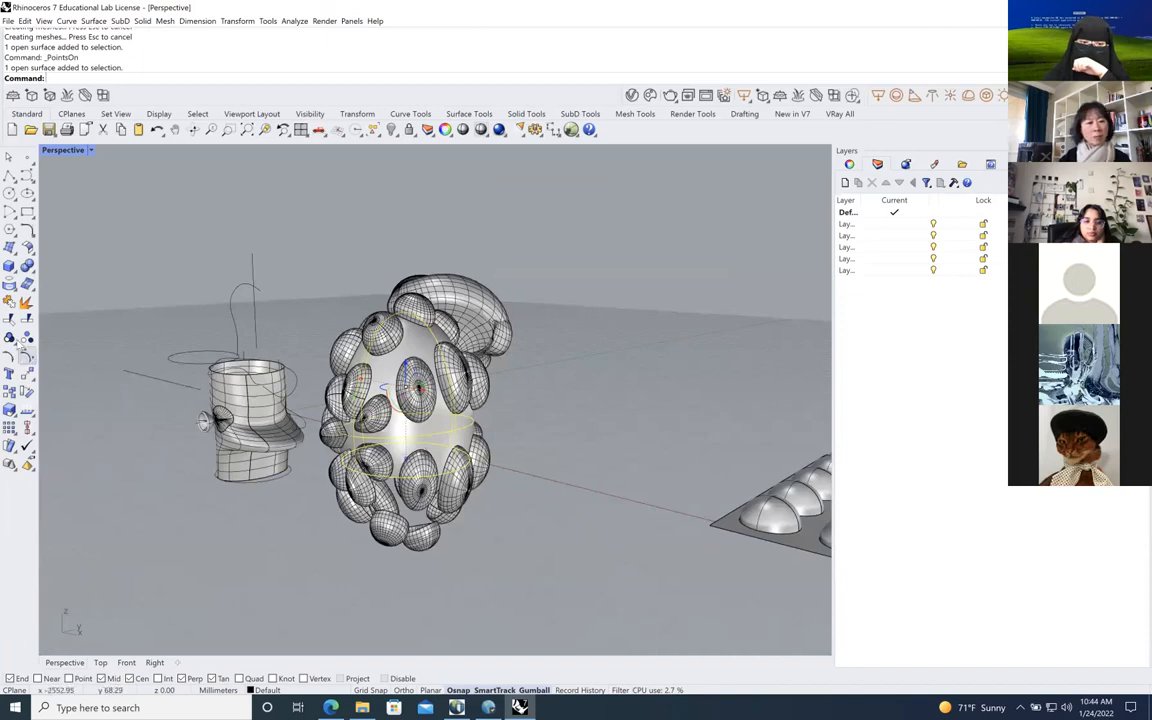
pyautogui.hotkey('ctrl', 'g')
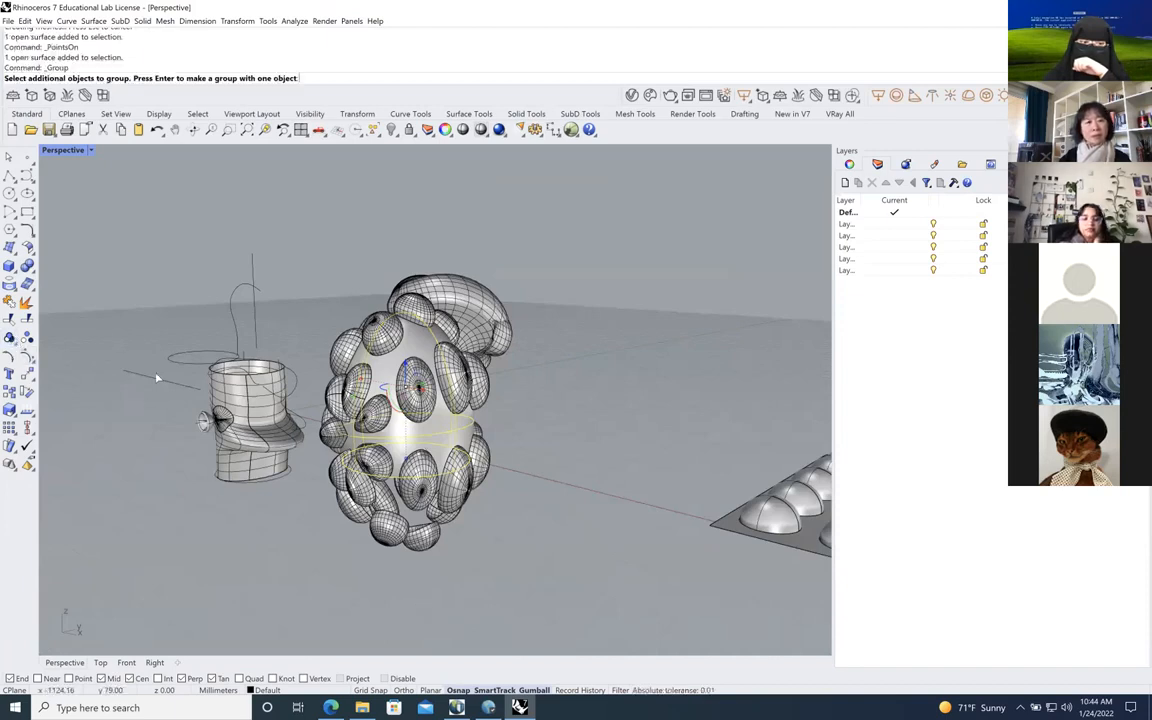
pyautogui.press('Return')
pyautogui.click(526, 465)
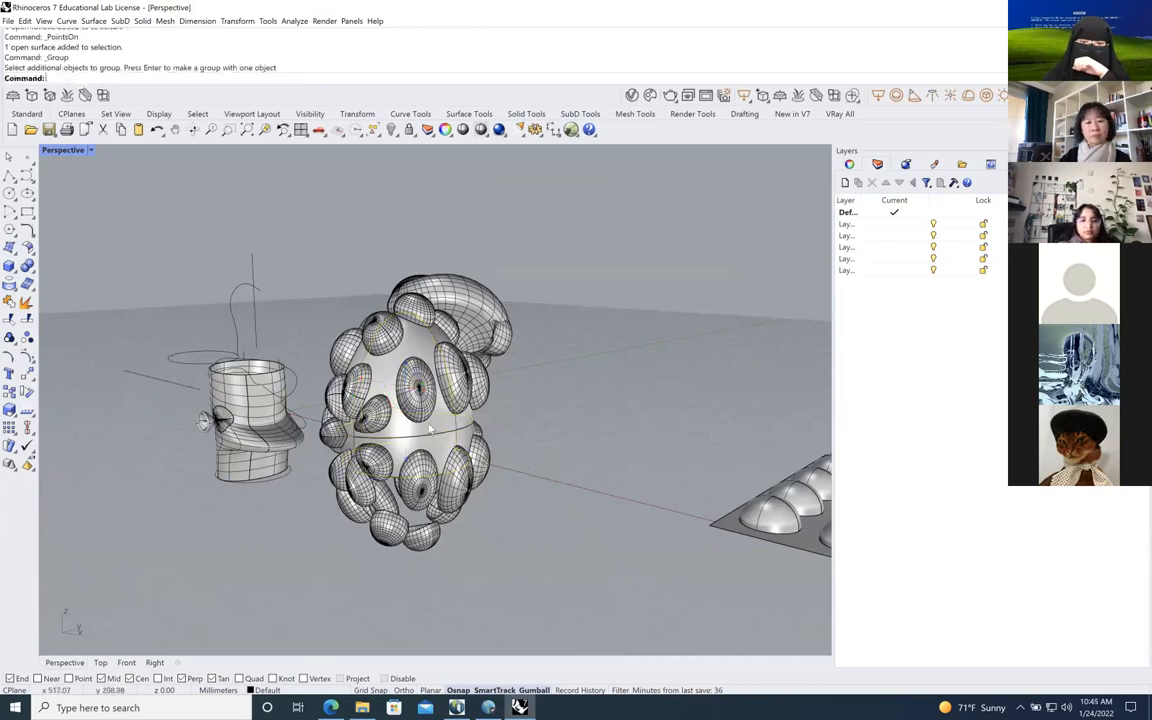
# Move the dome out of the flowed half spheres into the free space beside them, towards the bumpy plane
pyautogui.click(425, 408)
pyautogui.click(393, 393)
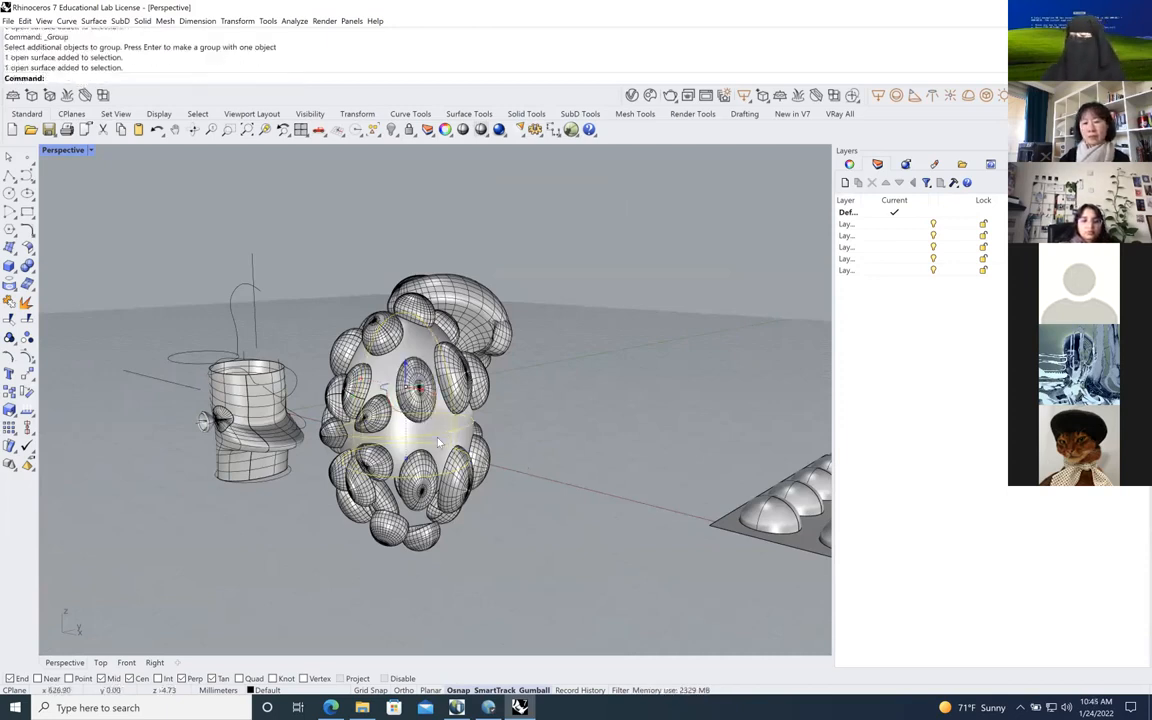
pyautogui.hotkey('ctrl', 'g')
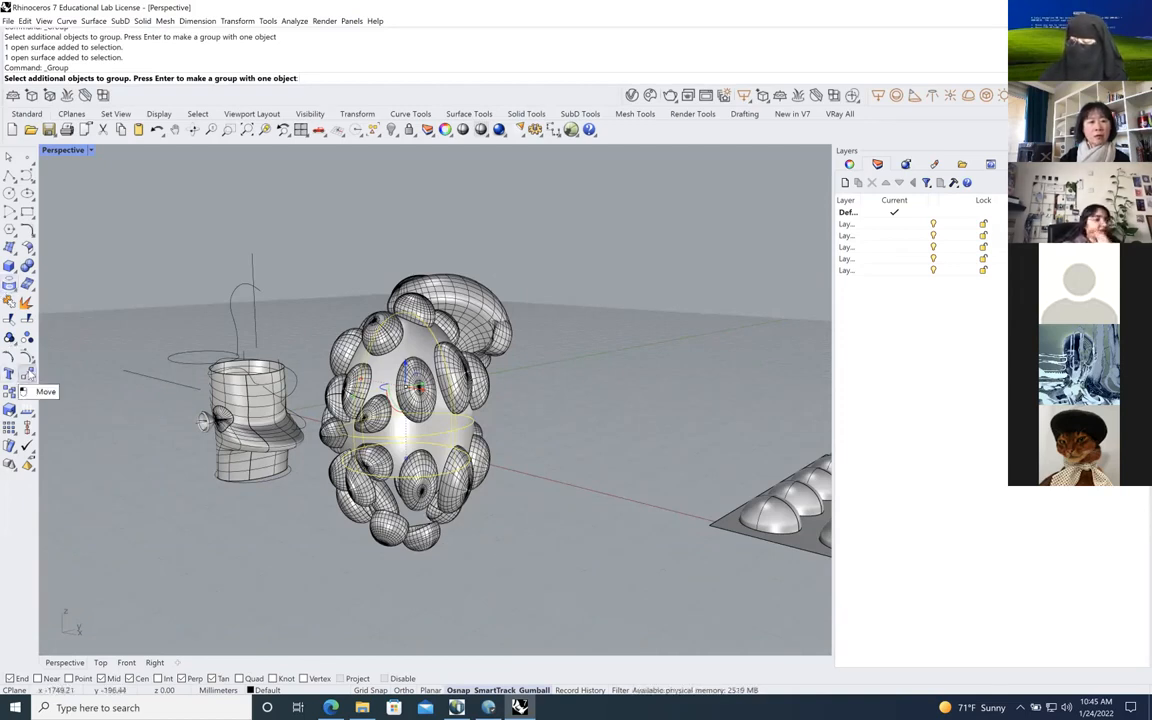
pyautogui.click(16, 391)
pyautogui.click(507, 521)
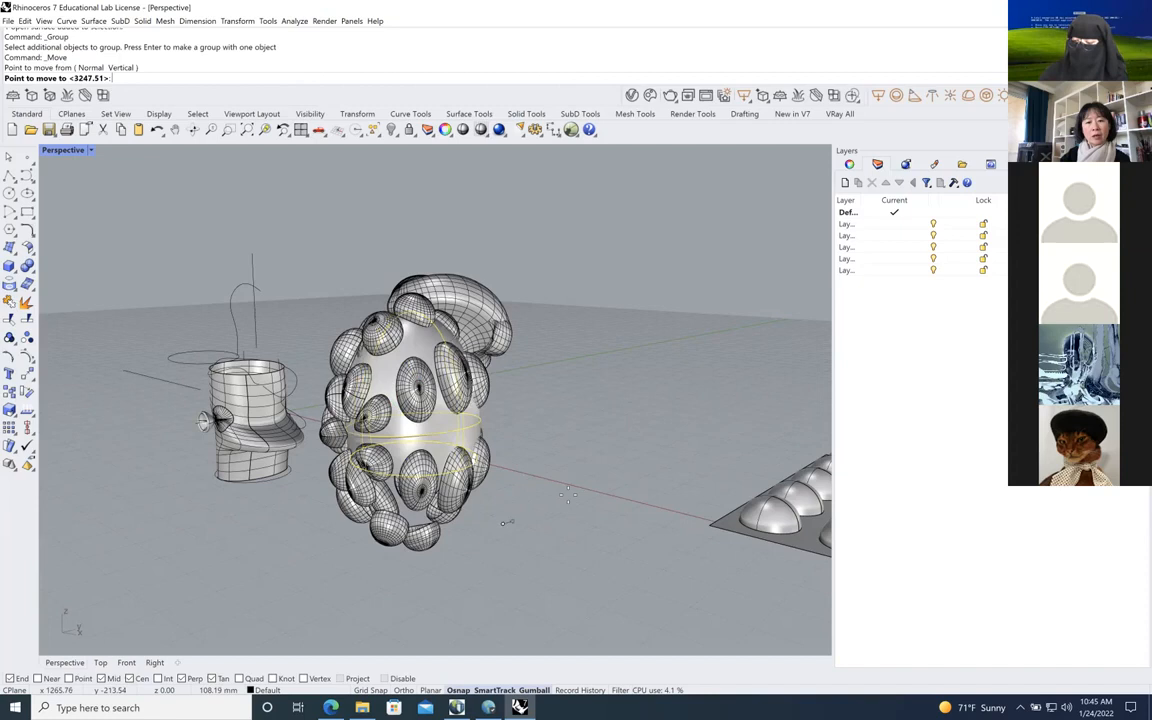
pyautogui.click(697, 486)
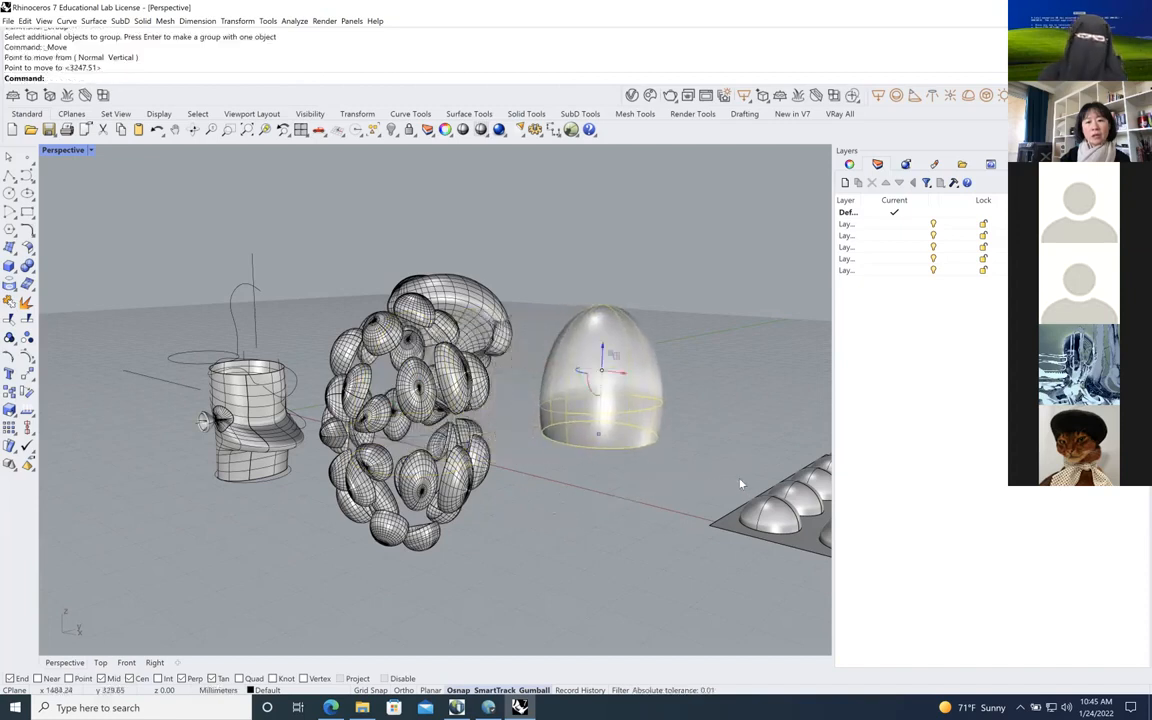
pyautogui.scroll(5, 591, 348)
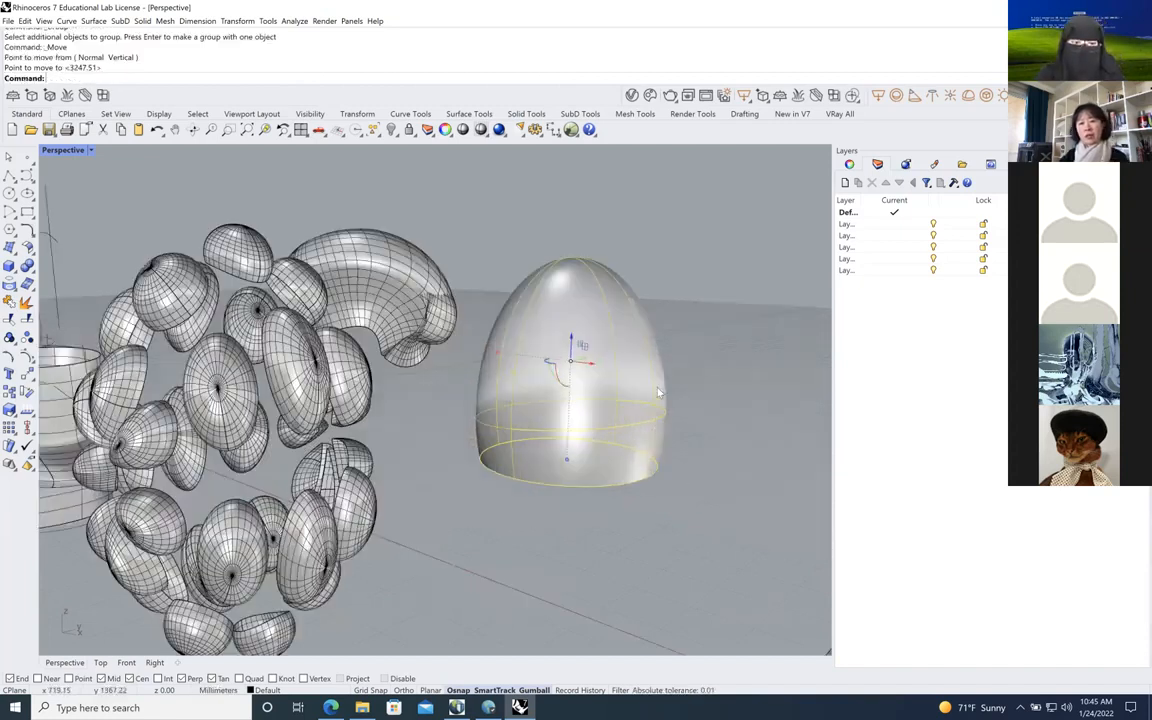
pyautogui.scroll(-8, 694, 386)
pyautogui.scroll(6, 694, 386)
pyautogui.click(685, 385)
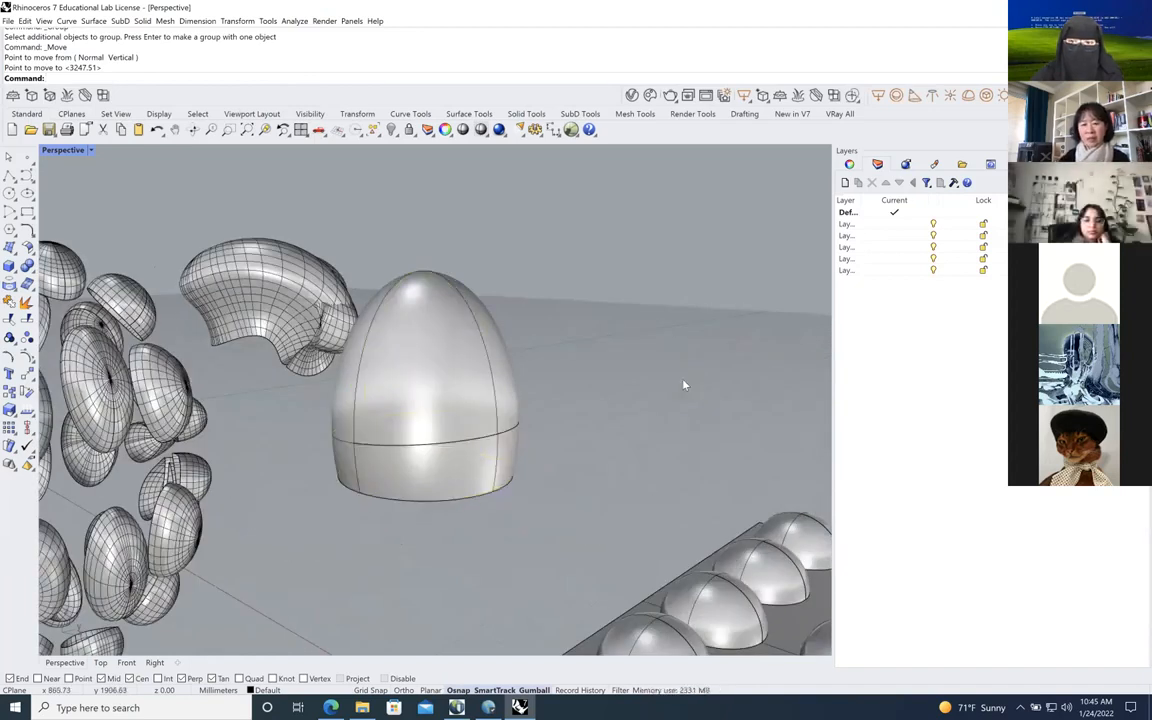
# Rotate the Perspective view to look from above and compare the dome with the flowed bumps and the plane's corner half sphere
pyautogui.scroll(-5, 631, 309)
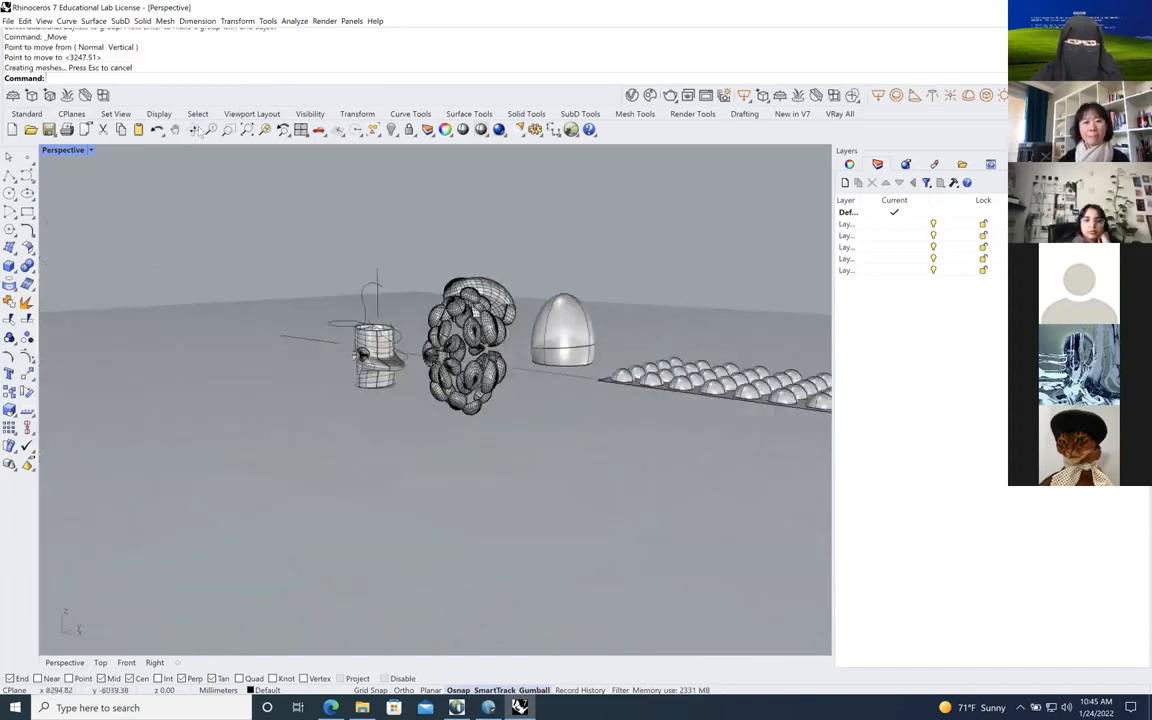
pyautogui.click(193, 129)
pyautogui.moveTo(594, 286); pyautogui.dragTo(645, 367)
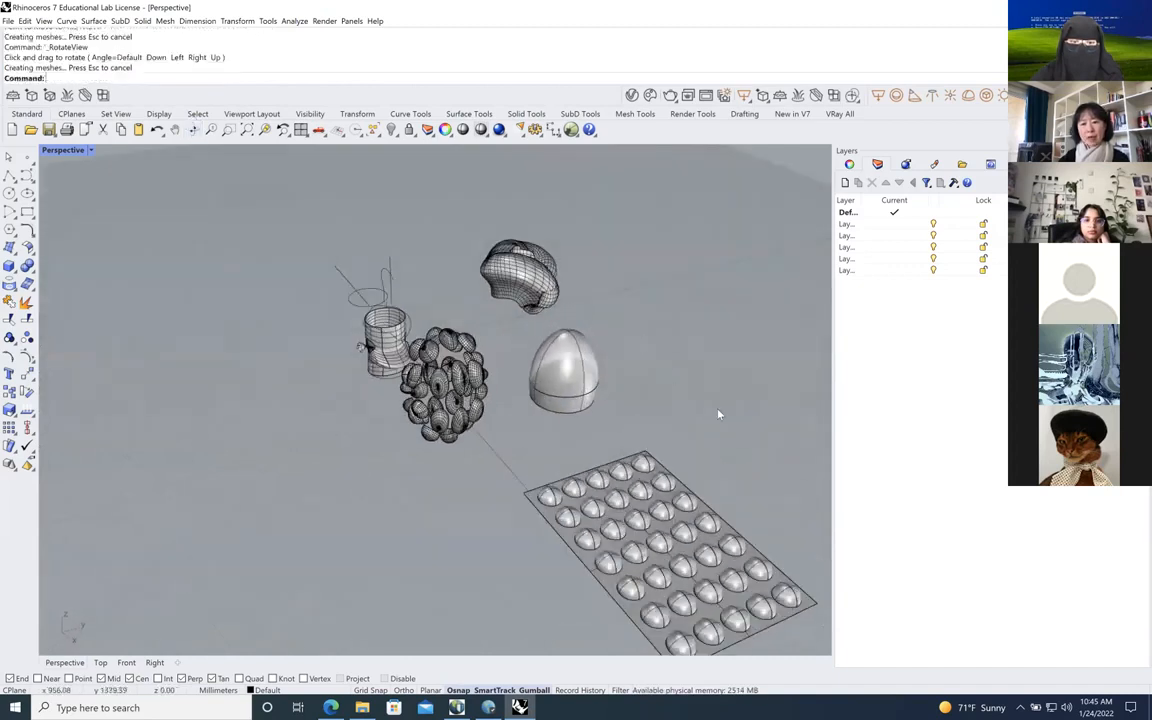
pyautogui.scroll(4, 771, 409)
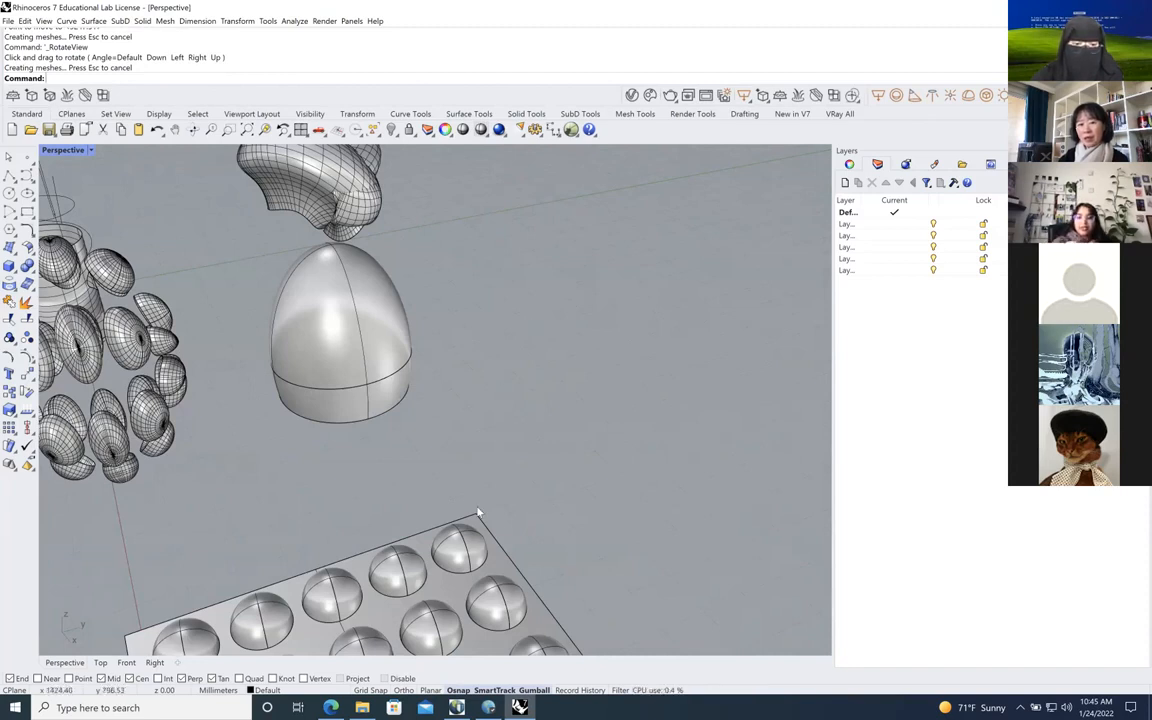
pyautogui.click(474, 549)
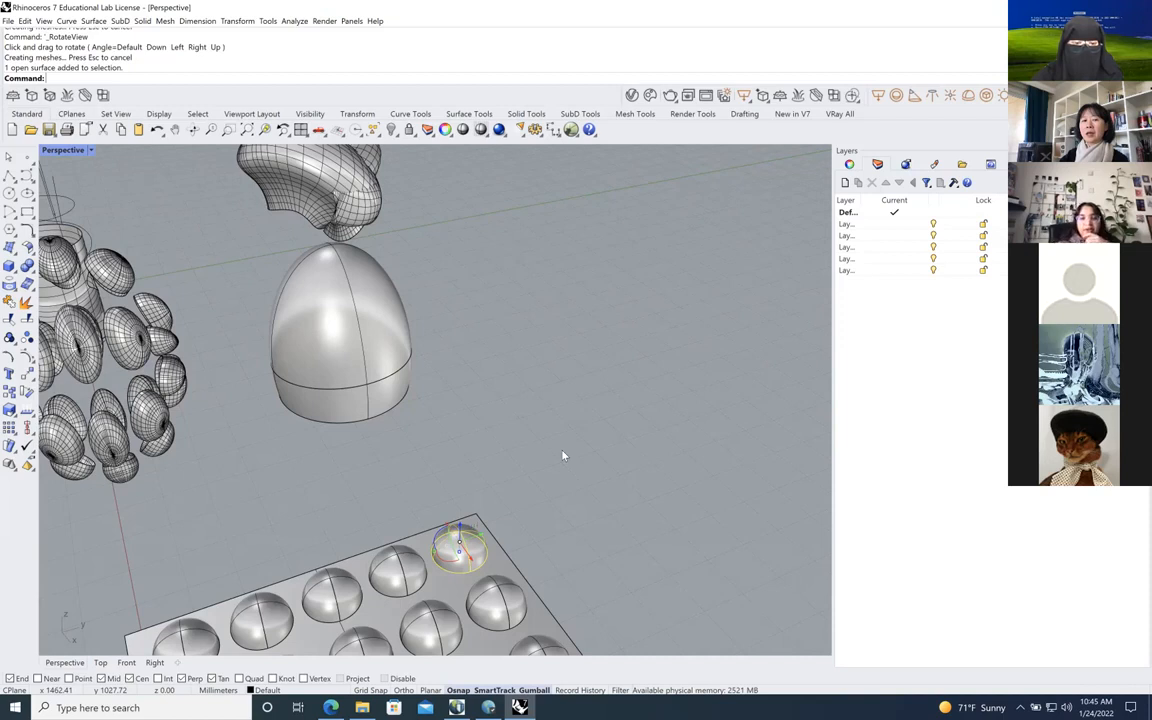
pyautogui.scroll(-4, 563, 456)
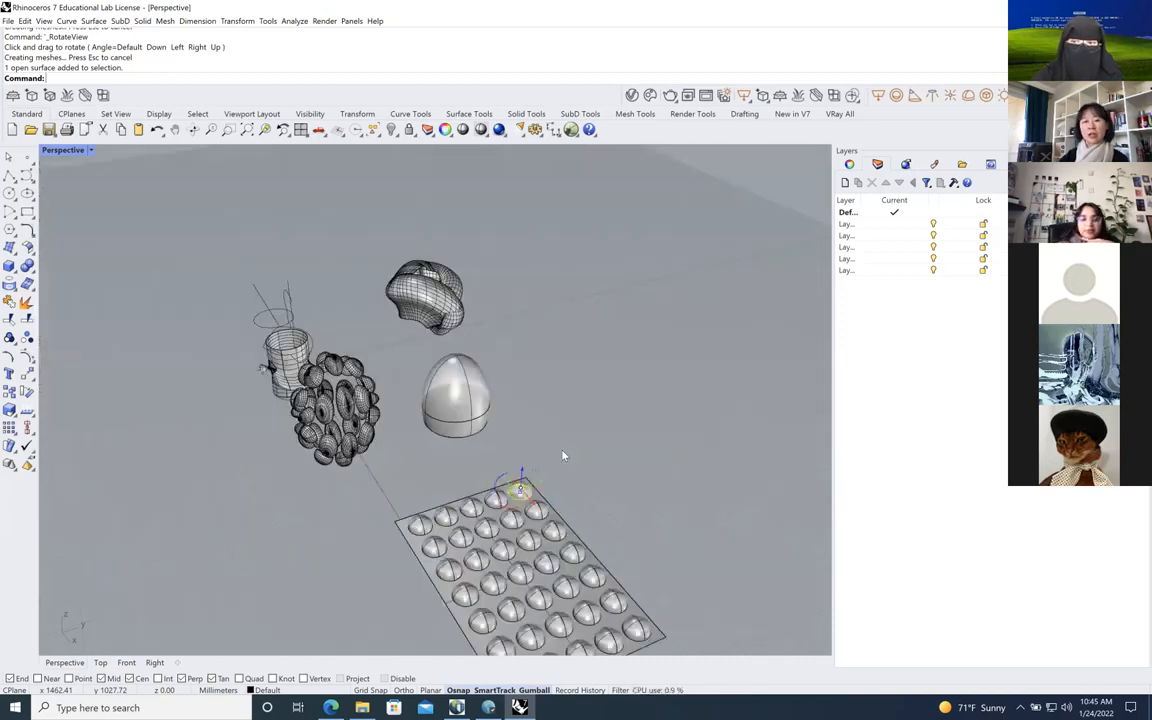
pyautogui.scroll(4, 563, 456)
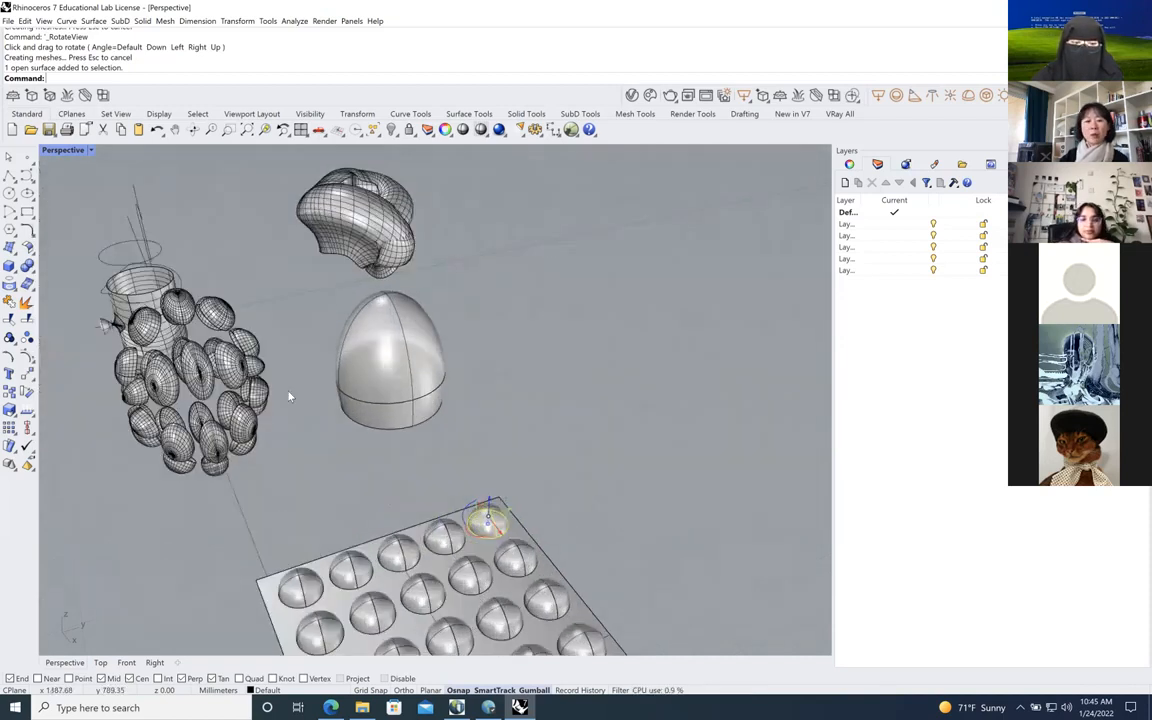
pyautogui.scroll(2, 431, 417)
pyautogui.scroll(2, 431, 417)
pyautogui.scroll(-5, 431, 417)
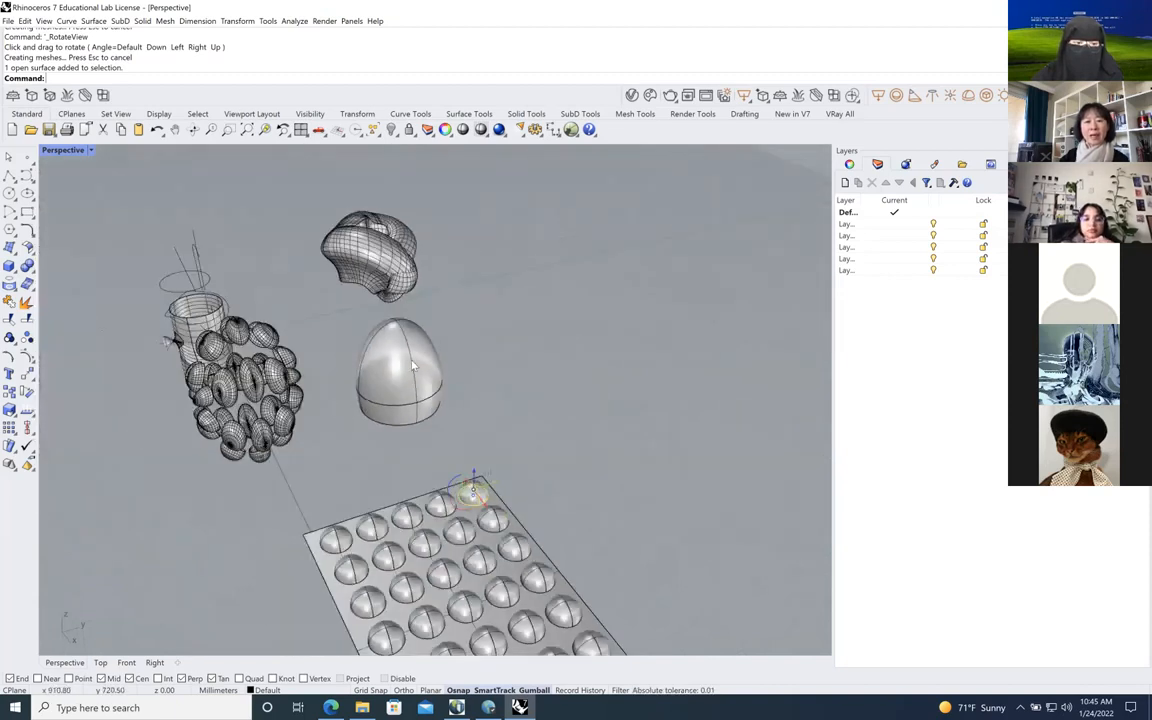
pyautogui.click(405, 398)
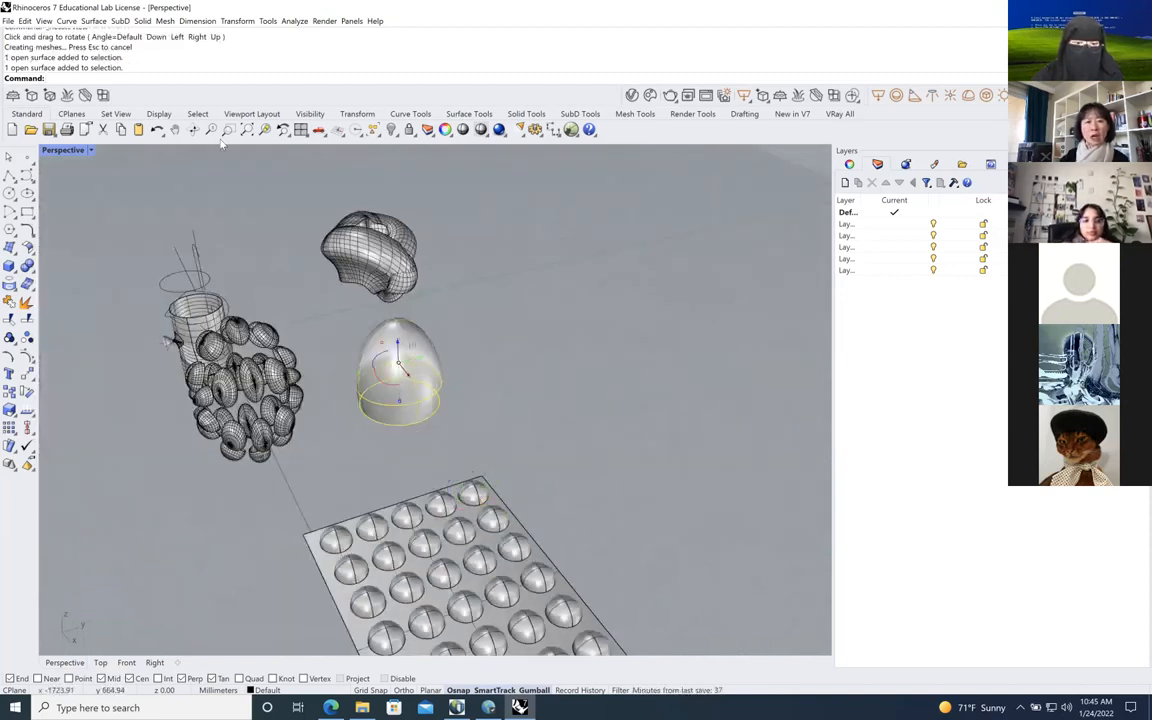
# Rotate the Perspective view around the dome to its other side, show its control points and examine those below its base
pyautogui.click(192, 130)
pyautogui.moveTo(248, 330); pyautogui.dragTo(297, 324)
pyautogui.press('Escape')
pyautogui.scroll(3, 310, 325)
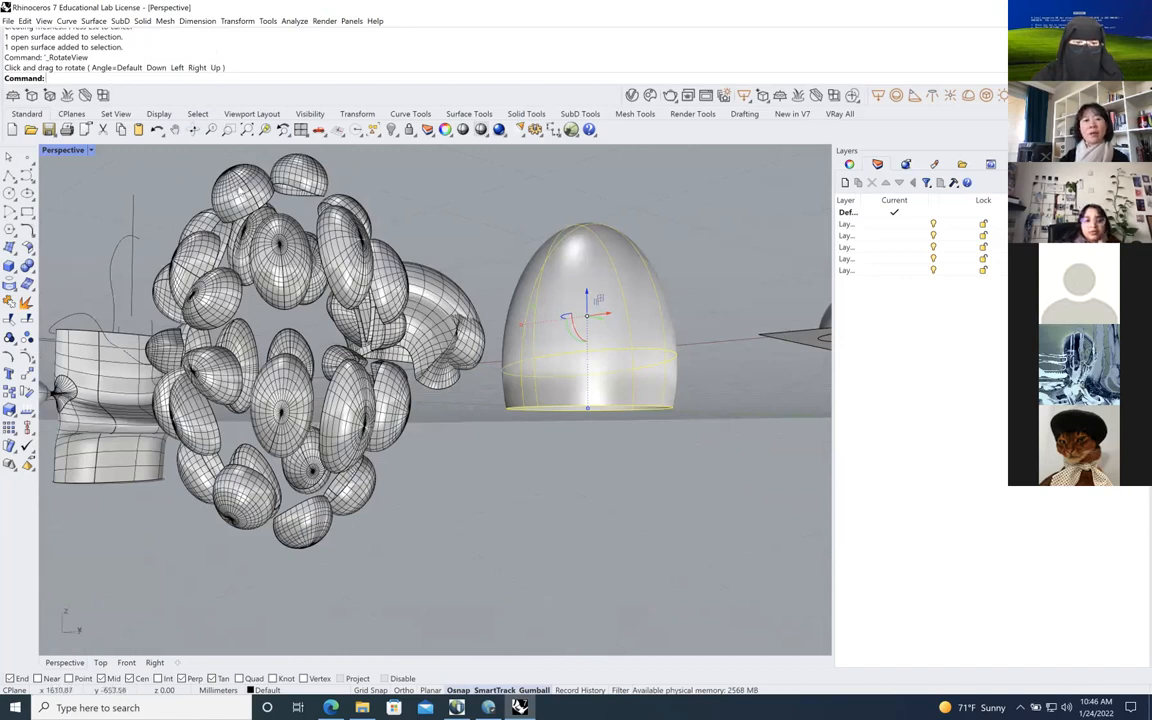
pyautogui.click(196, 130)
pyautogui.moveTo(455, 277); pyautogui.dragTo(430, 320)
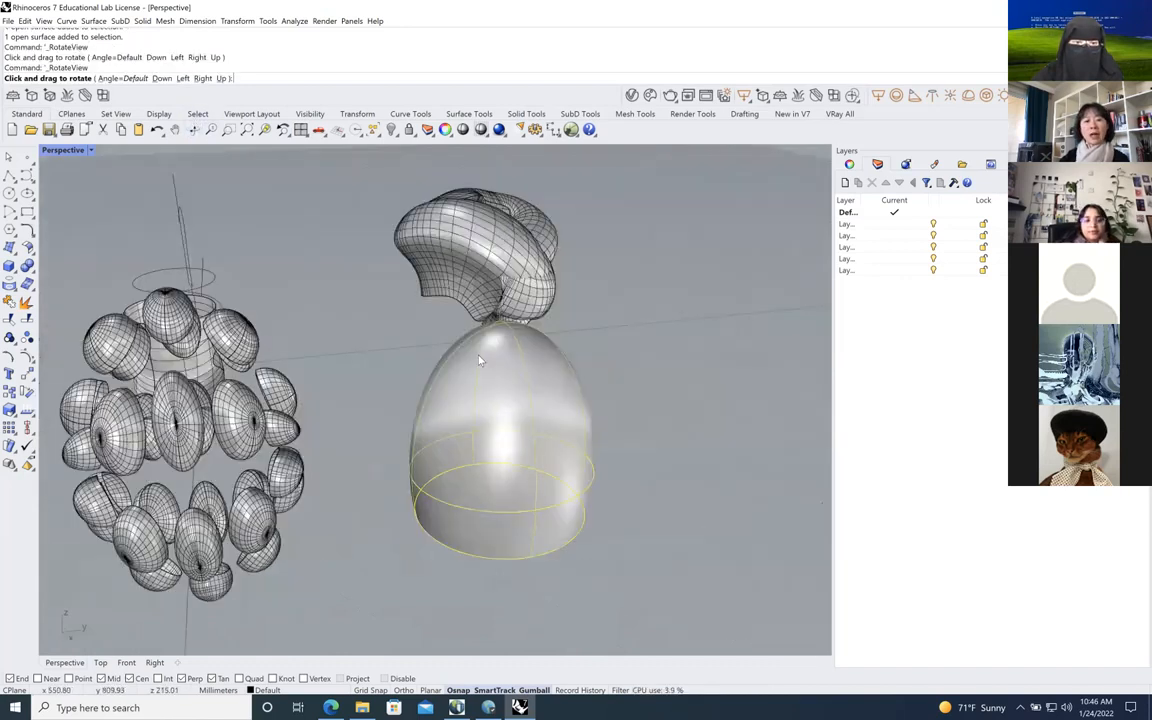
pyautogui.click(193, 130)
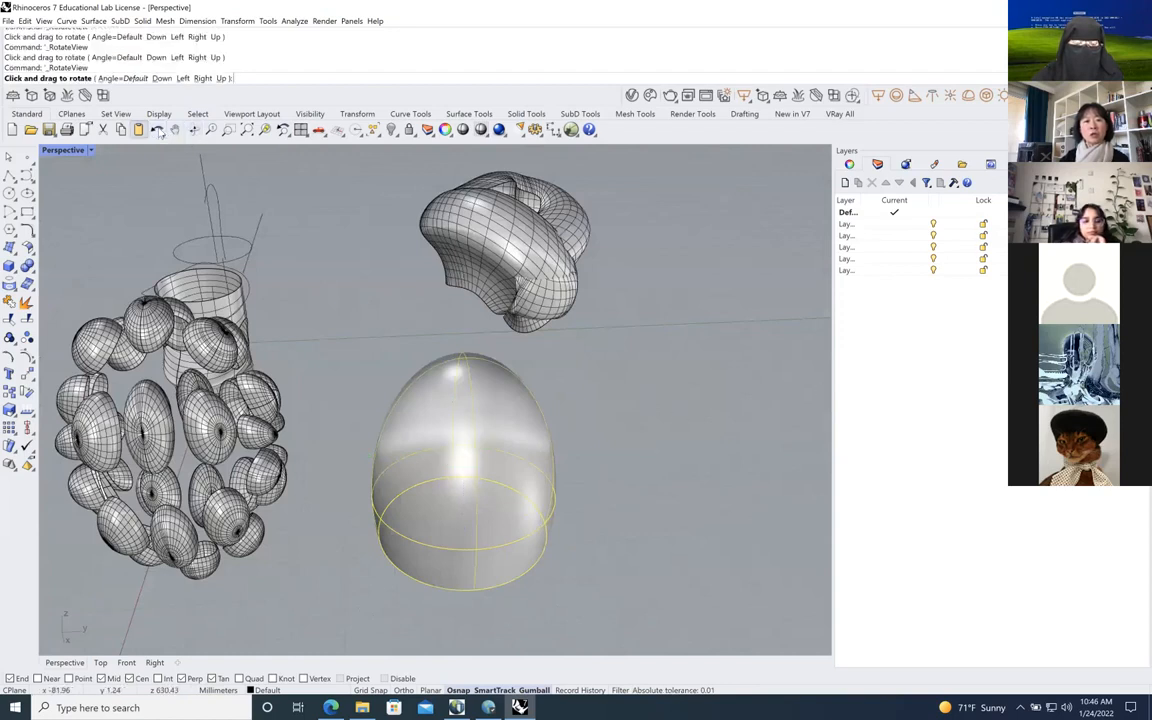
pyautogui.moveTo(472, 473); pyautogui.dragTo(221, 406)
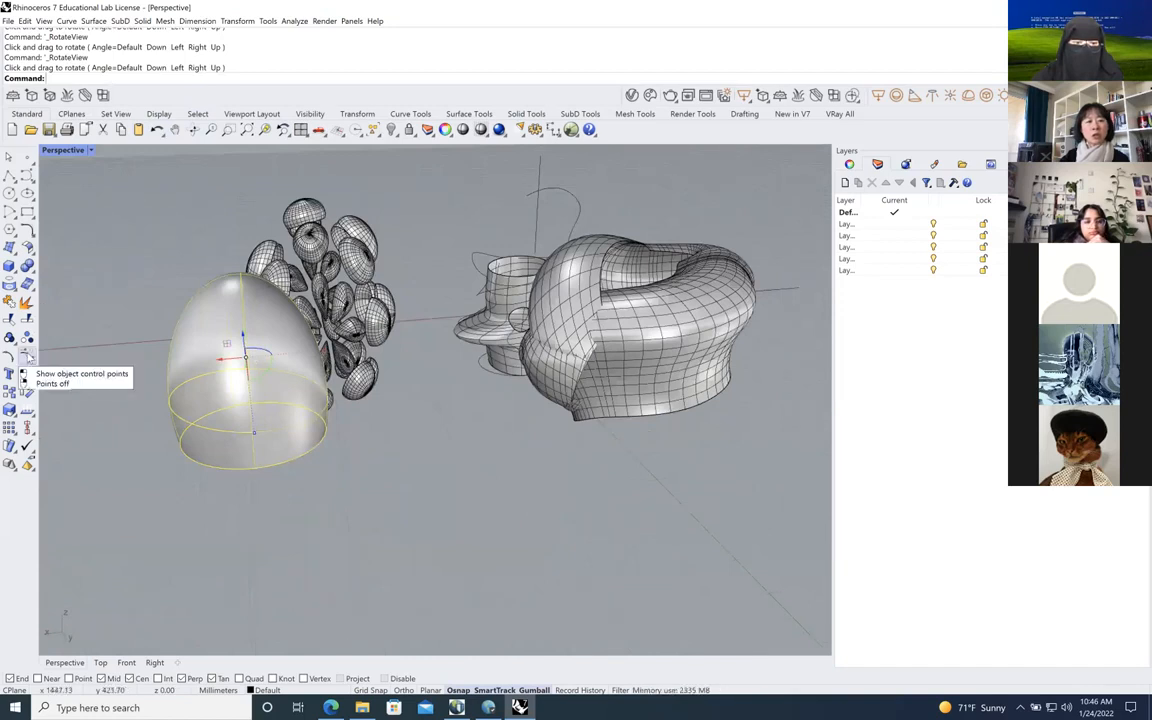
pyautogui.click(25, 319)
pyautogui.scroll(4, 226, 550)
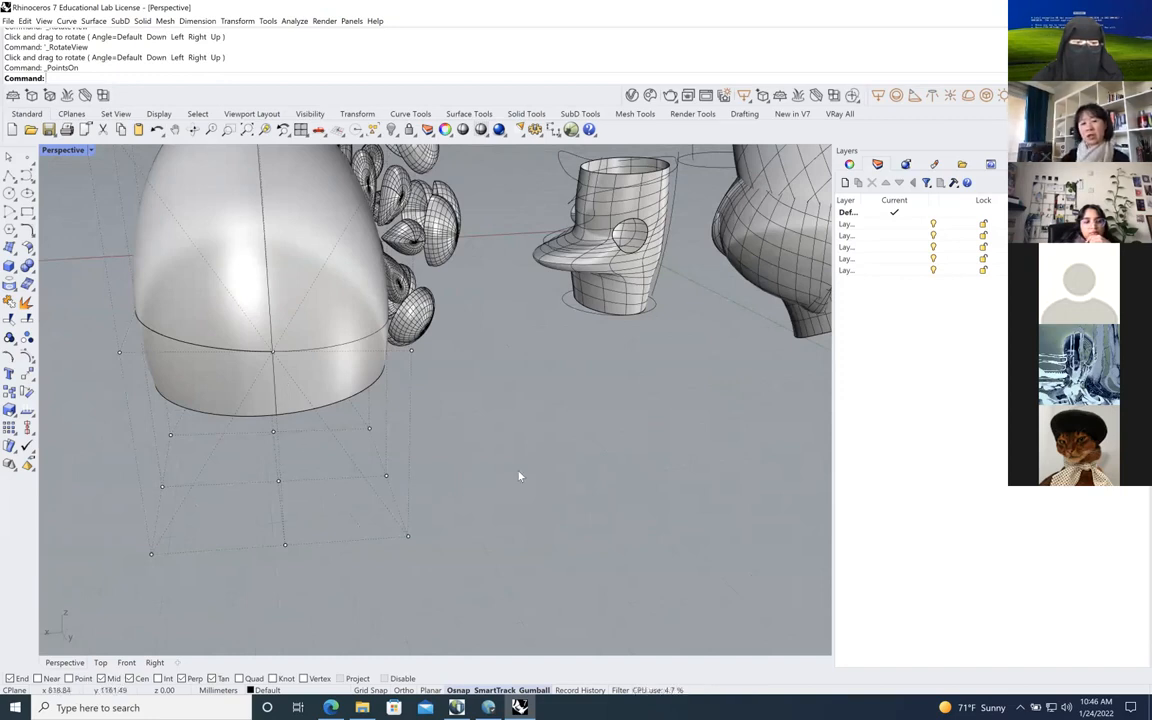
# Rebuild the dome surface with 20 U and 10 V points at degree 3 in both directions, keeping the input surface
pyautogui.click(305, 377)
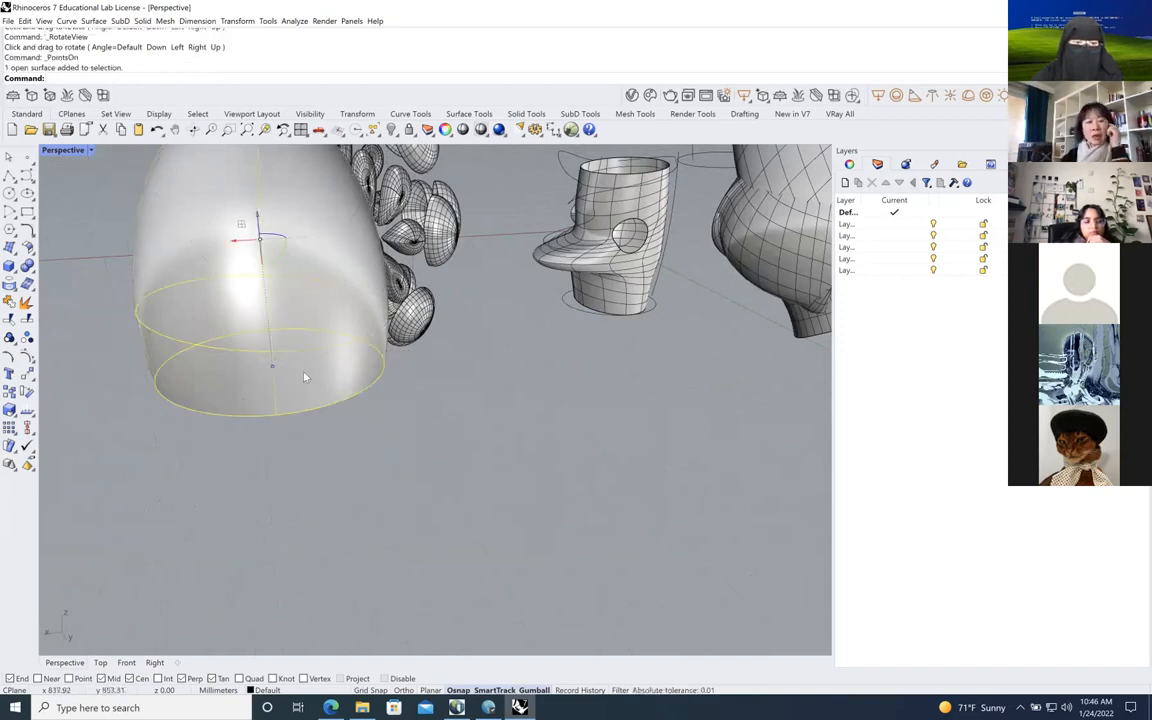
pyautogui.click(29, 248)
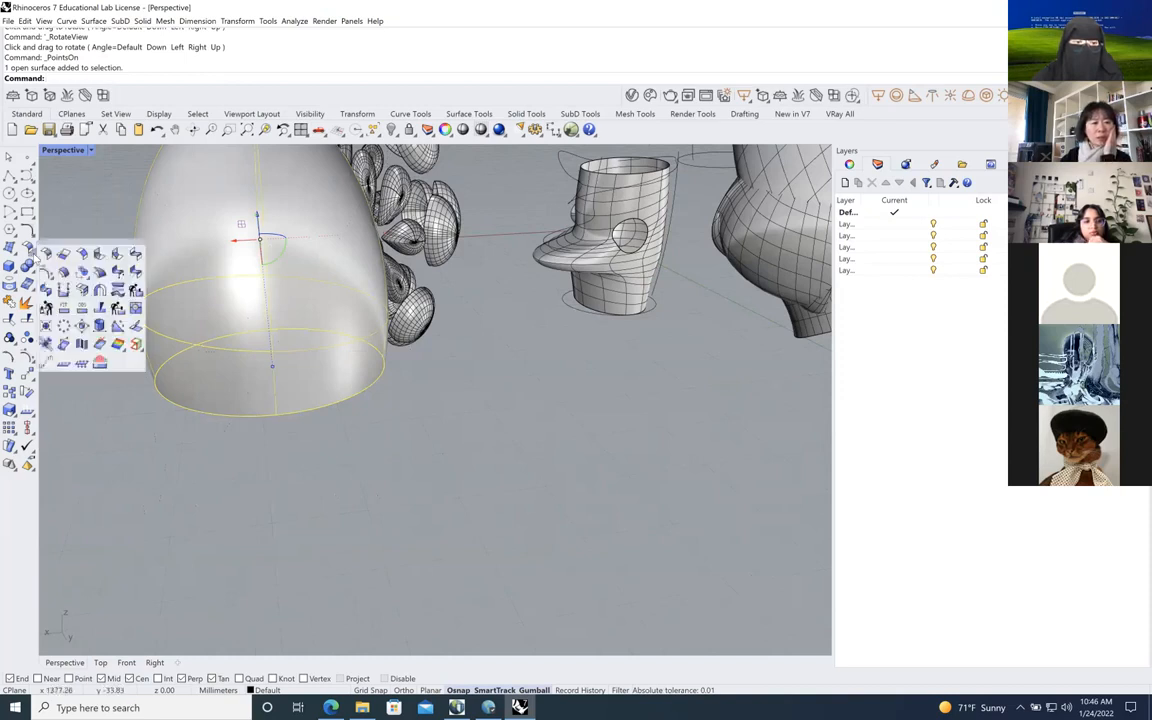
pyautogui.click(136, 290)
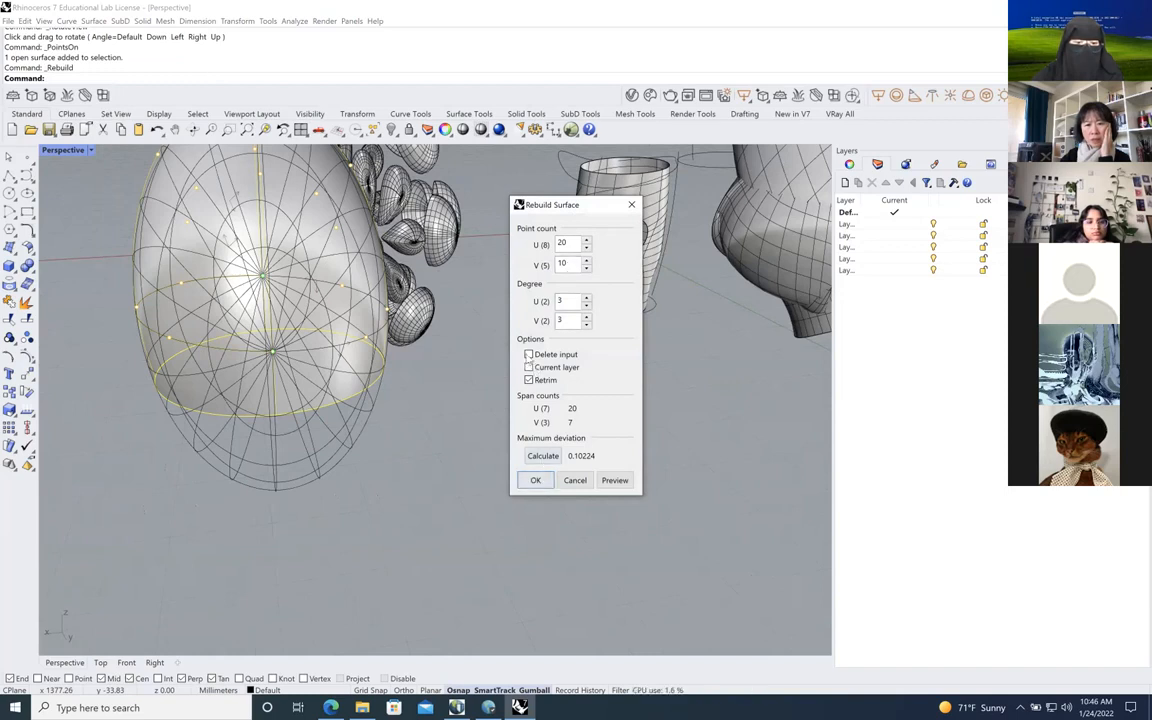
pyautogui.click(512, 486)
# Select the rebuilt dome from the overlapping surfaces and move it off the original, towards the bumpy plane
pyautogui.scroll(5, 352, 455)
pyautogui.scroll(-2, 331, 434)
pyautogui.scroll(-3, 331, 434)
pyautogui.click(308, 310)
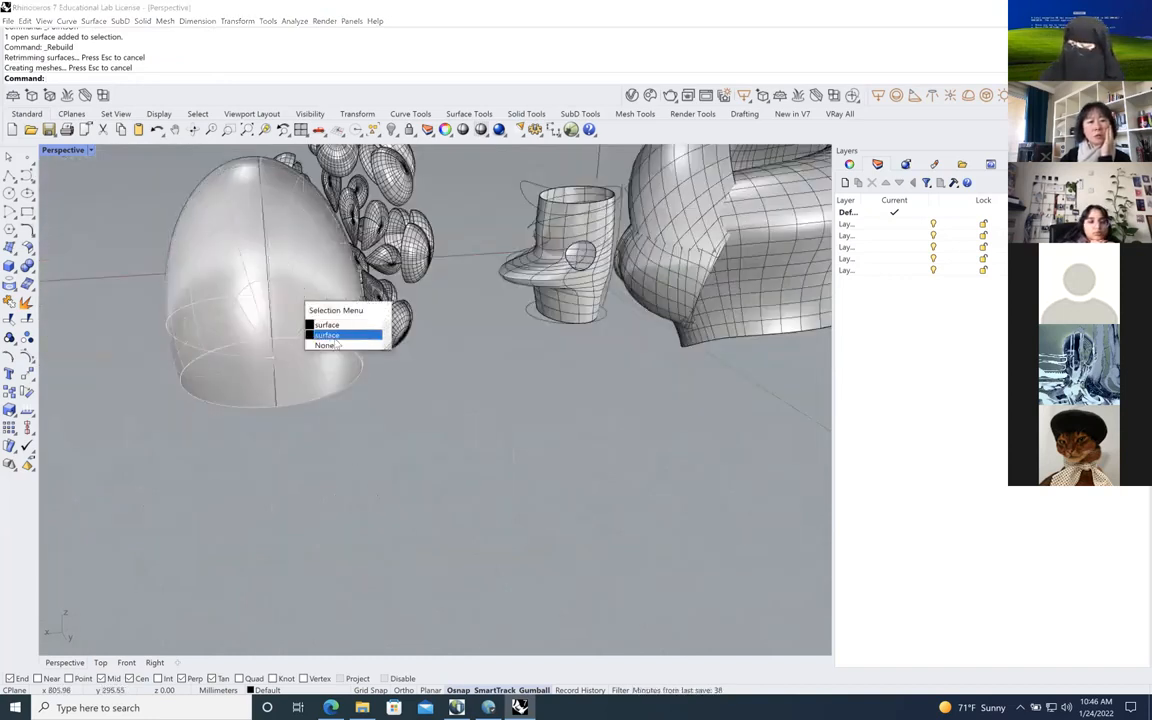
pyautogui.click(331, 336)
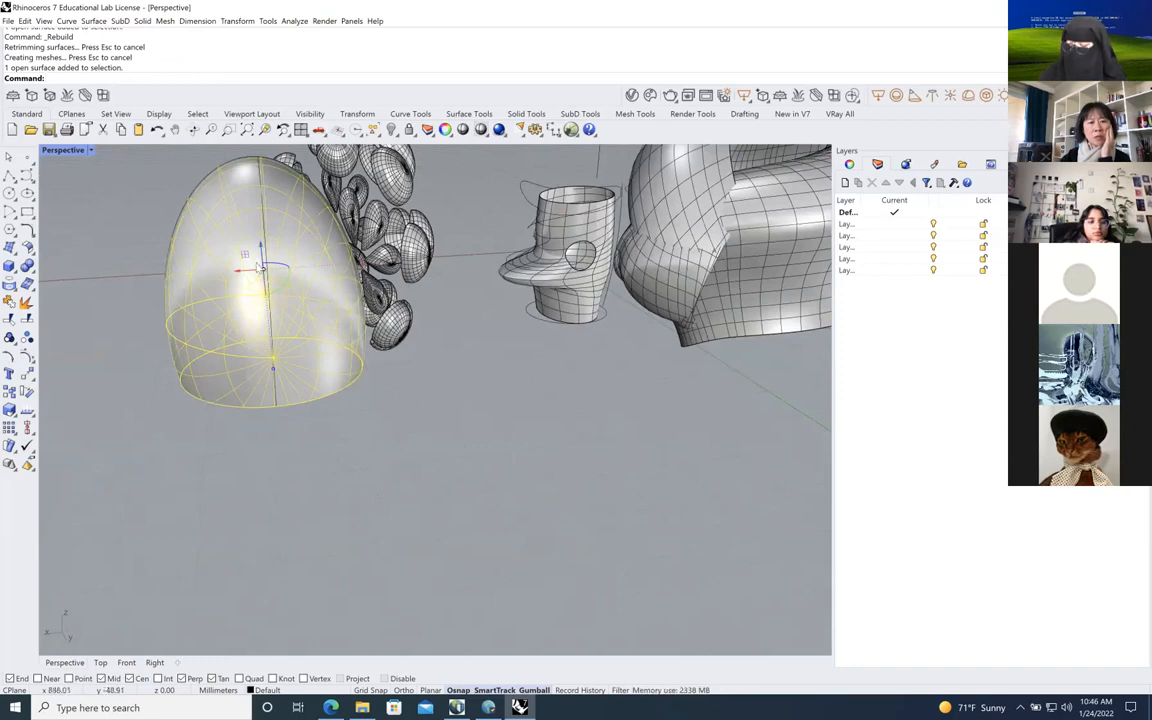
pyautogui.moveTo(259, 267); pyautogui.dragTo(90, 330)
pyautogui.scroll(-5, 256, 440)
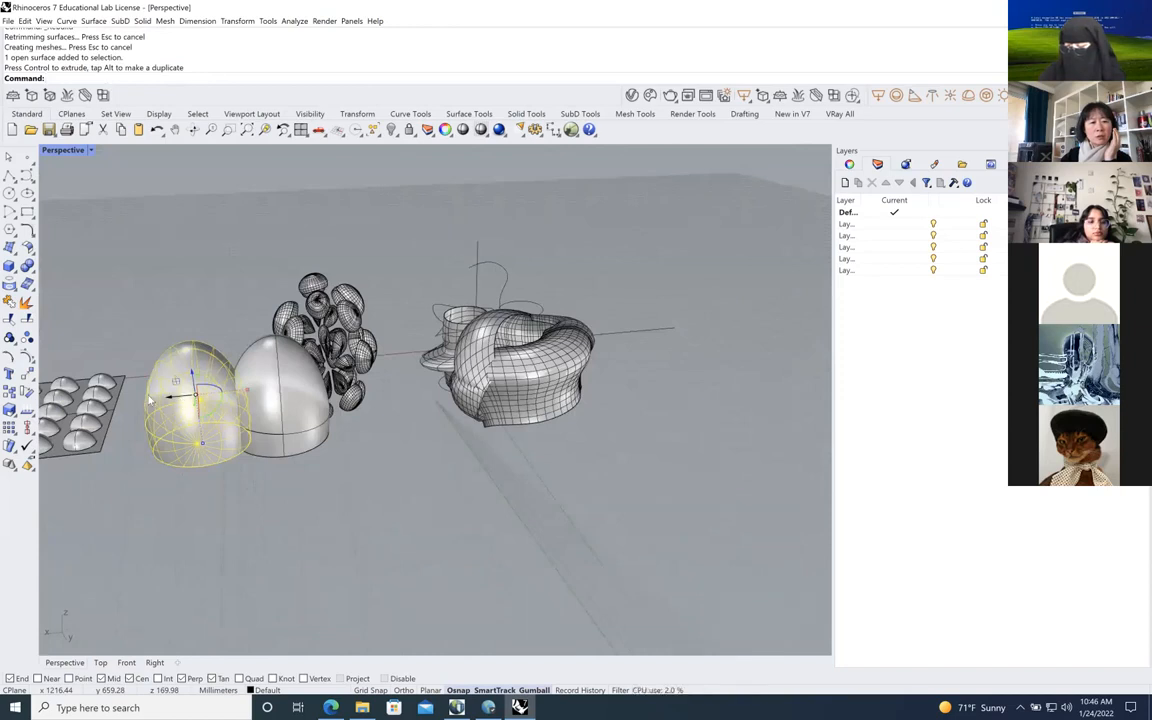
pyautogui.moveTo(180, 400); pyautogui.dragTo(158, 403)
pyautogui.scroll(2, 198, 510)
# Show the original dome's control points and examine how they extend below its base
pyautogui.click(312, 476)
pyautogui.click(143, 428)
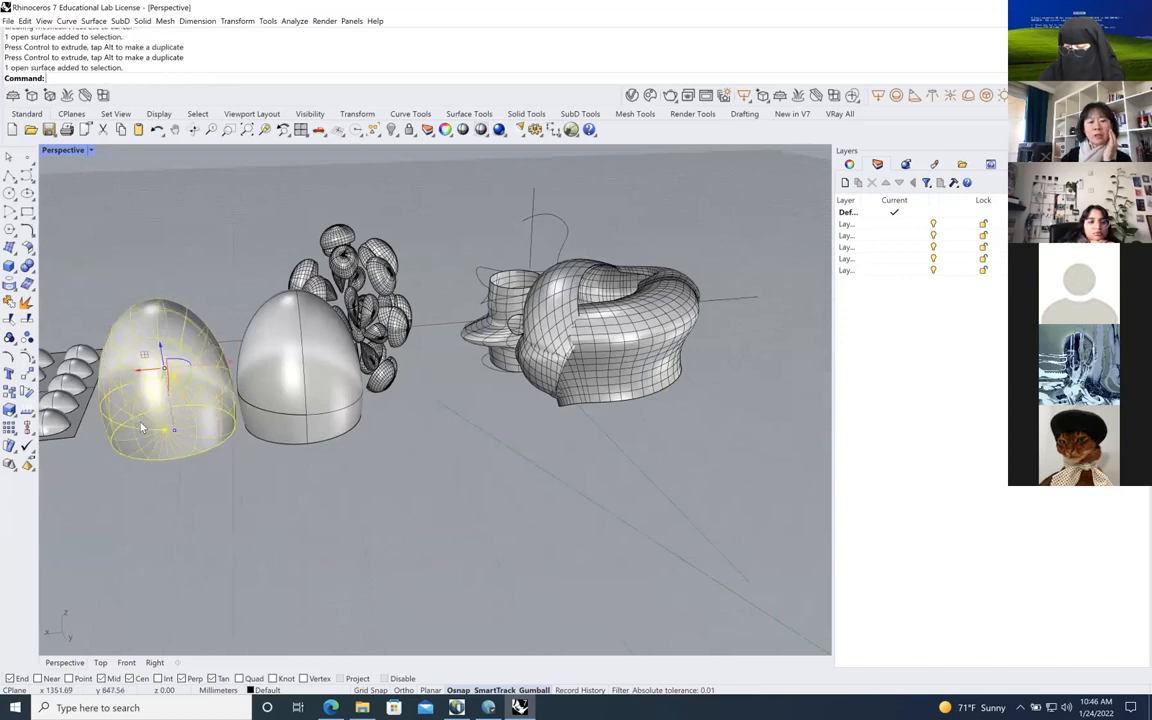
pyautogui.click(305, 415)
pyautogui.click(283, 425)
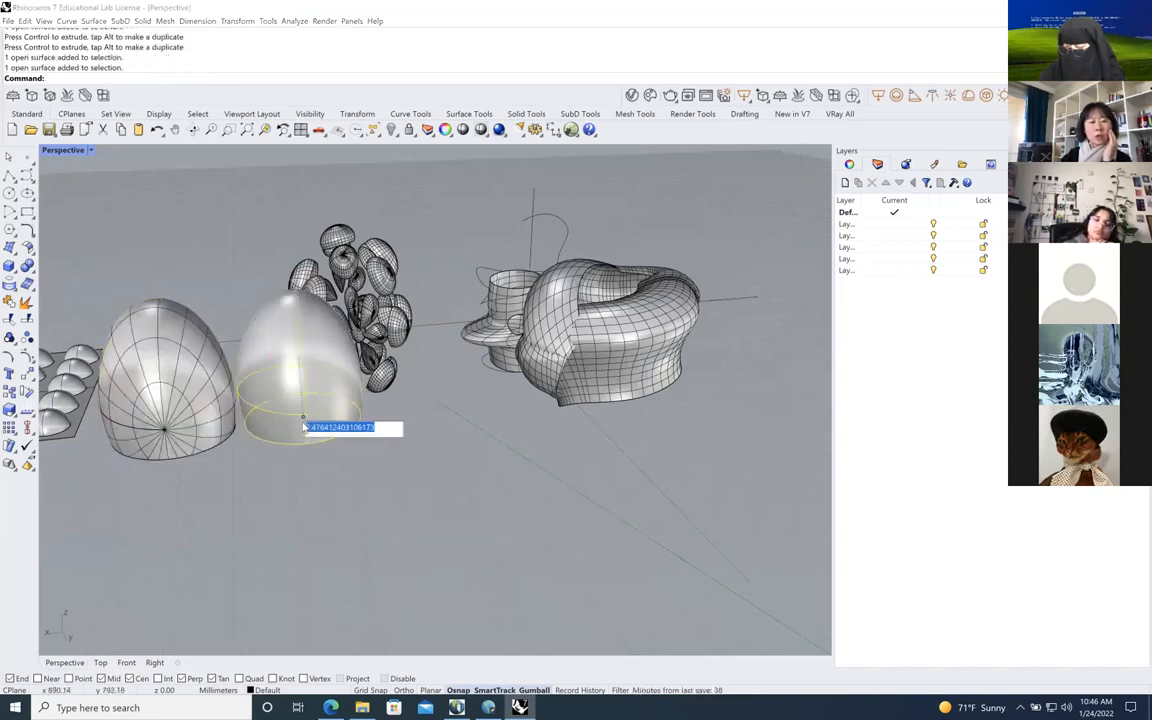
pyautogui.press('Escape')
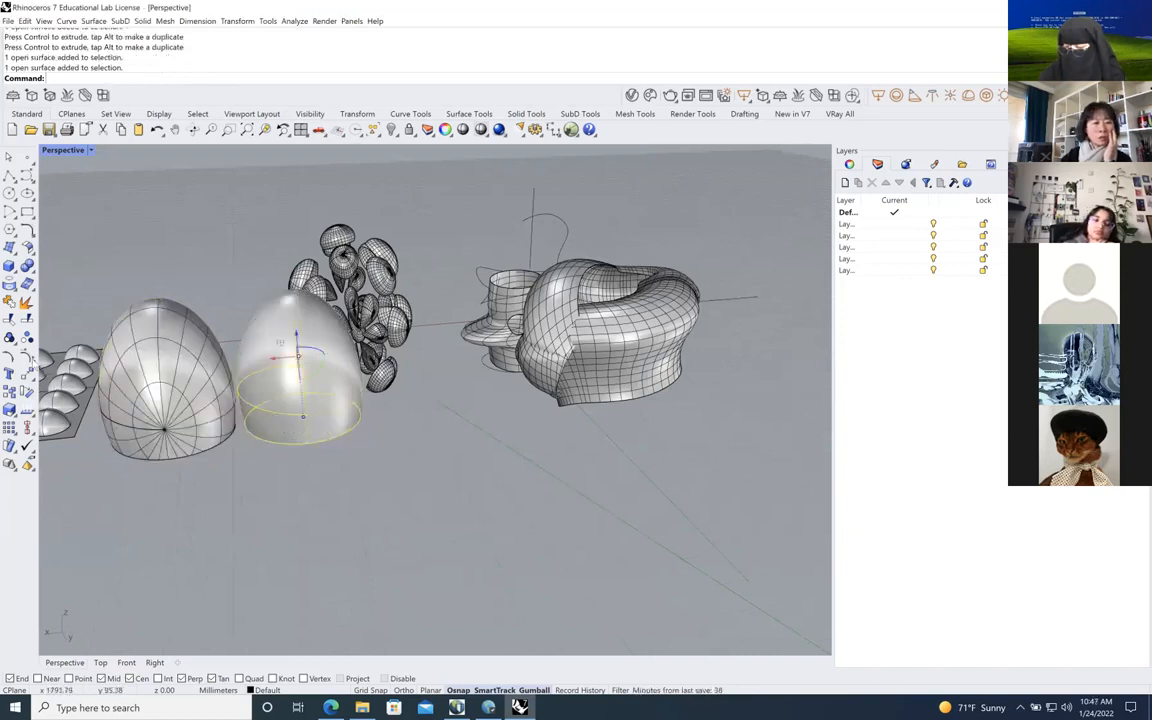
pyautogui.click(27, 320)
pyautogui.scroll(2, 292, 481)
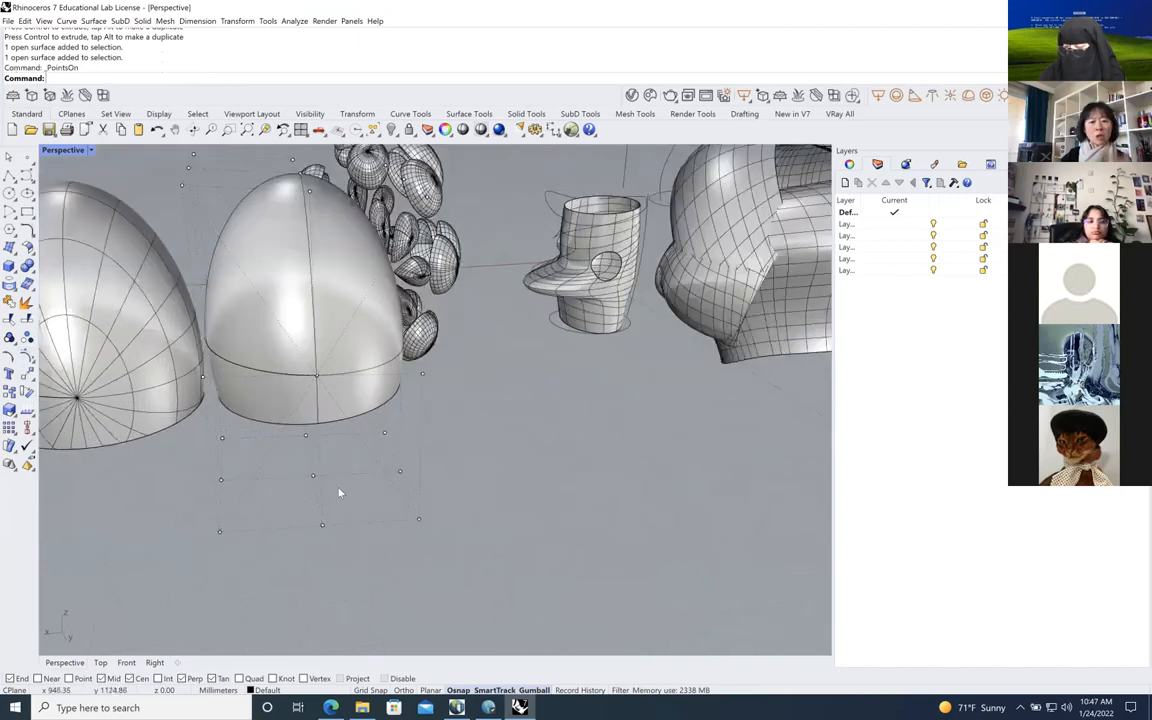
pyautogui.scroll(-3, 329, 470)
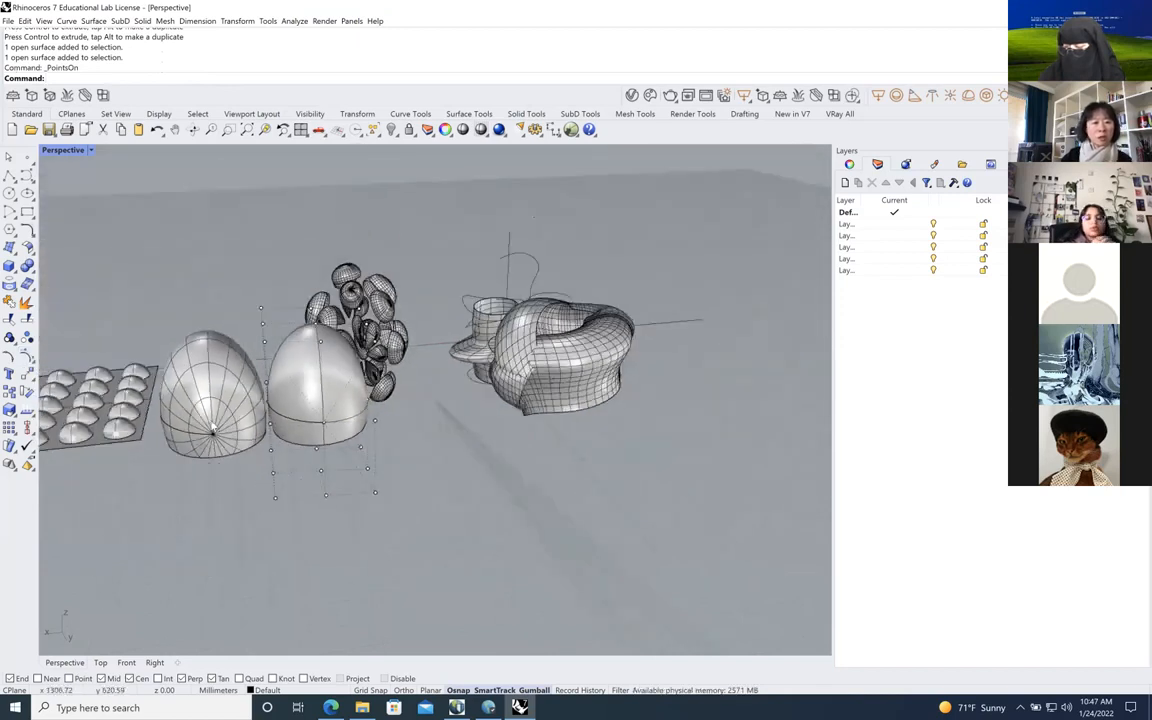
# Show the rebuilt dome's control points too, compare both point sets in the four-viewport layout and hide them
pyautogui.click(212, 428)
pyautogui.click(27, 356)
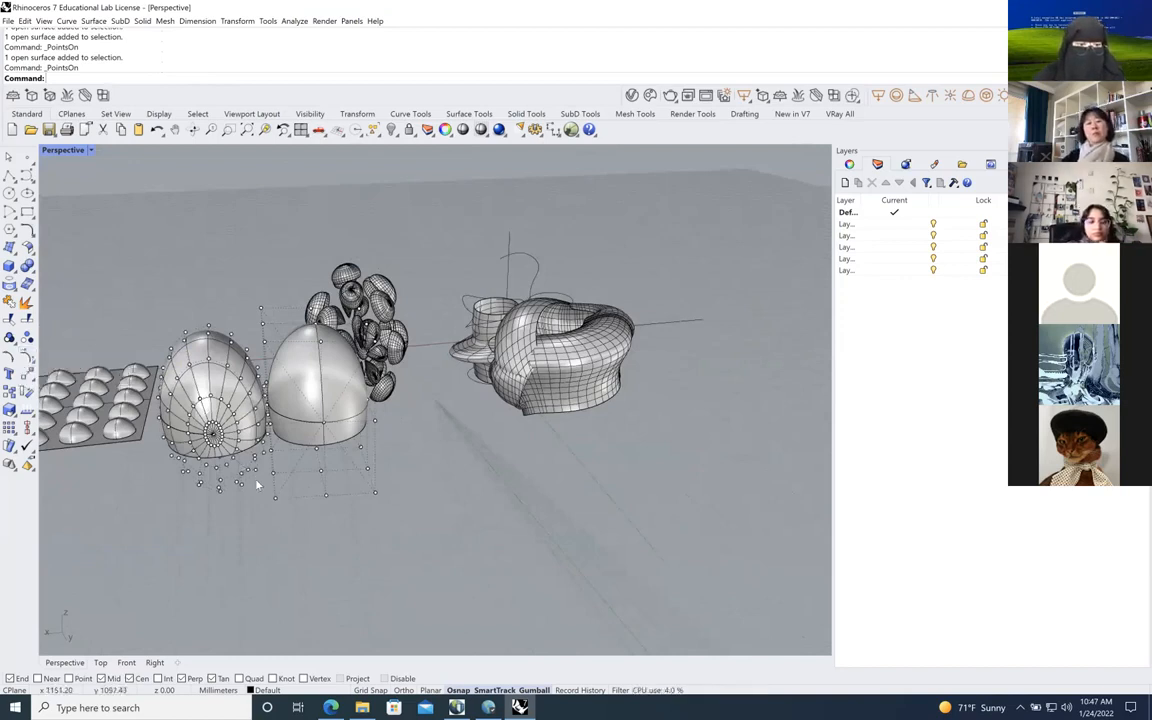
pyautogui.doubleClick(62, 150)
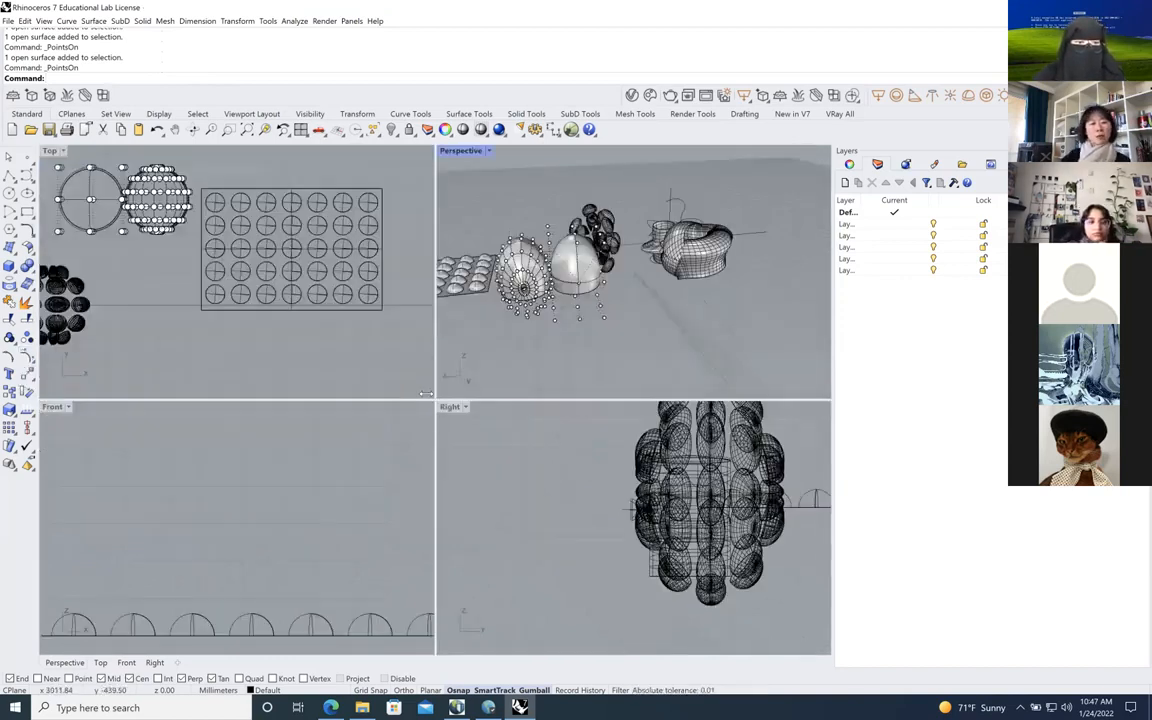
pyautogui.scroll(5, 553, 268)
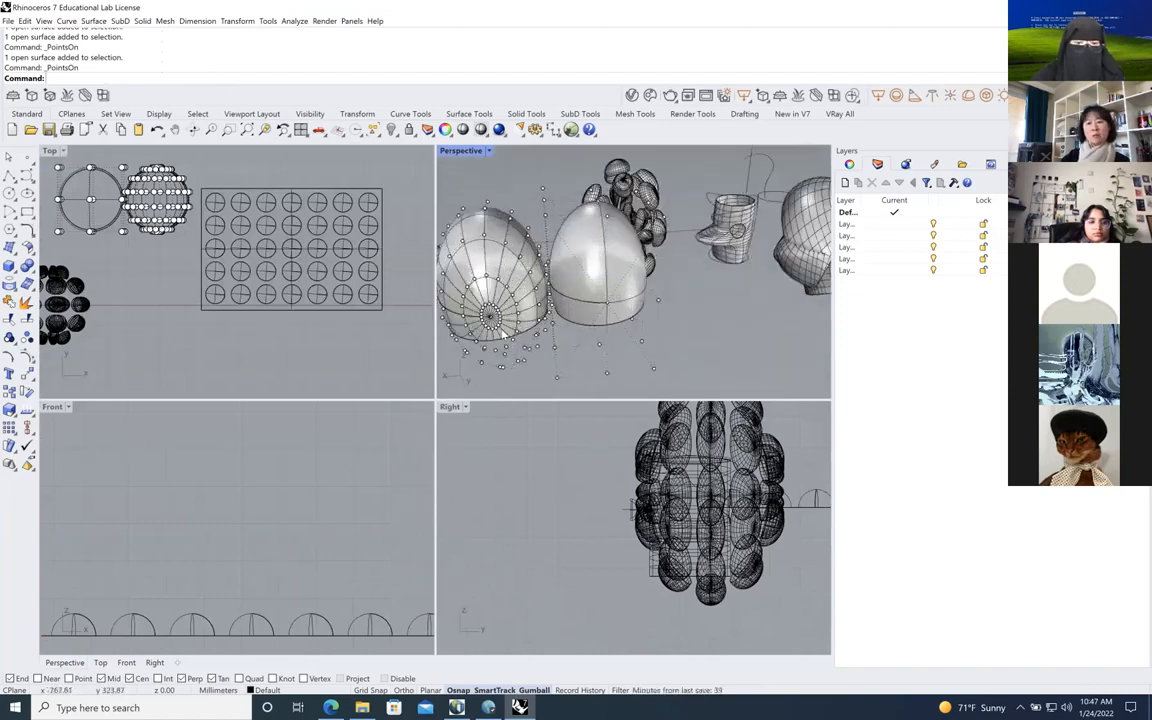
pyautogui.scroll(-3, 585, 325)
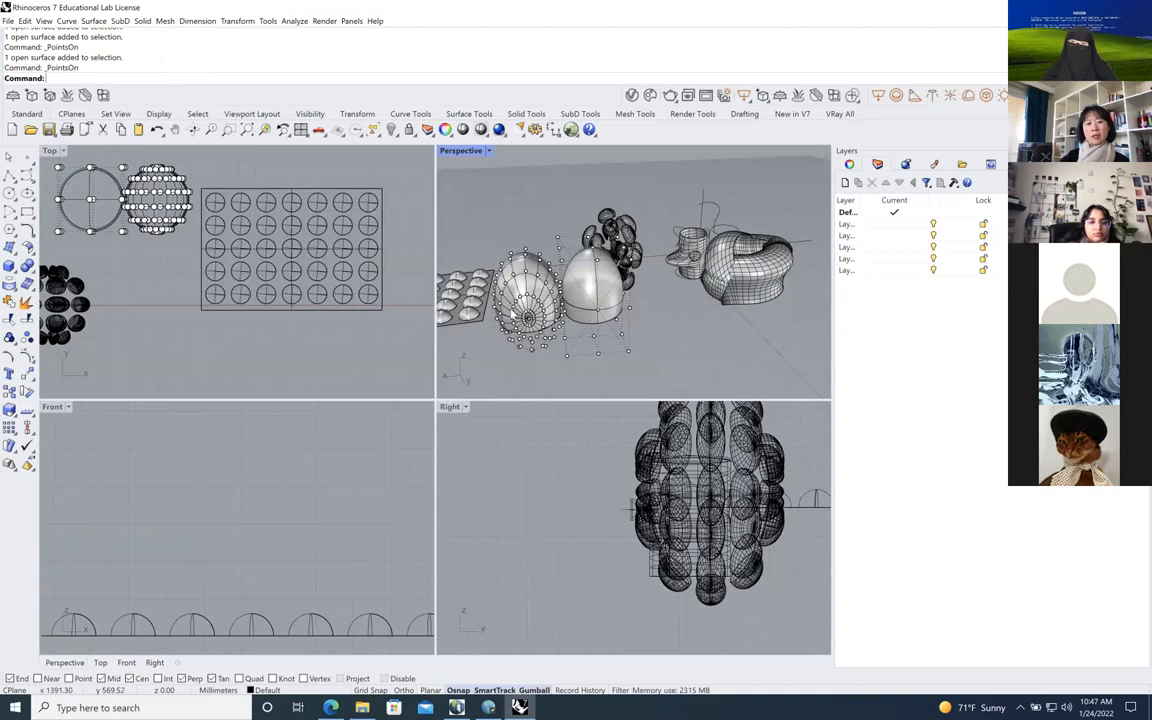
pyautogui.scroll(-5, 220, 533)
pyautogui.scroll(3, 155, 582)
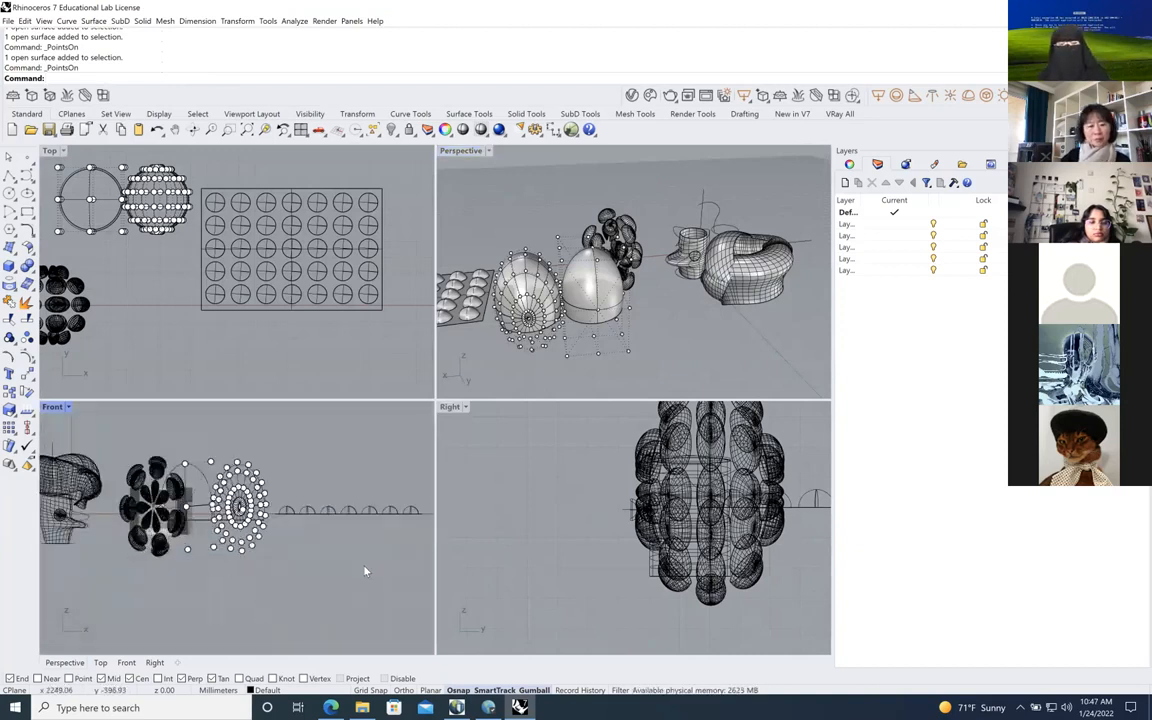
pyautogui.press('Escape')
# Select both domes in the Front view and move them together away from the flowed half spheres, towards the bumpy plane
pyautogui.click(242, 478)
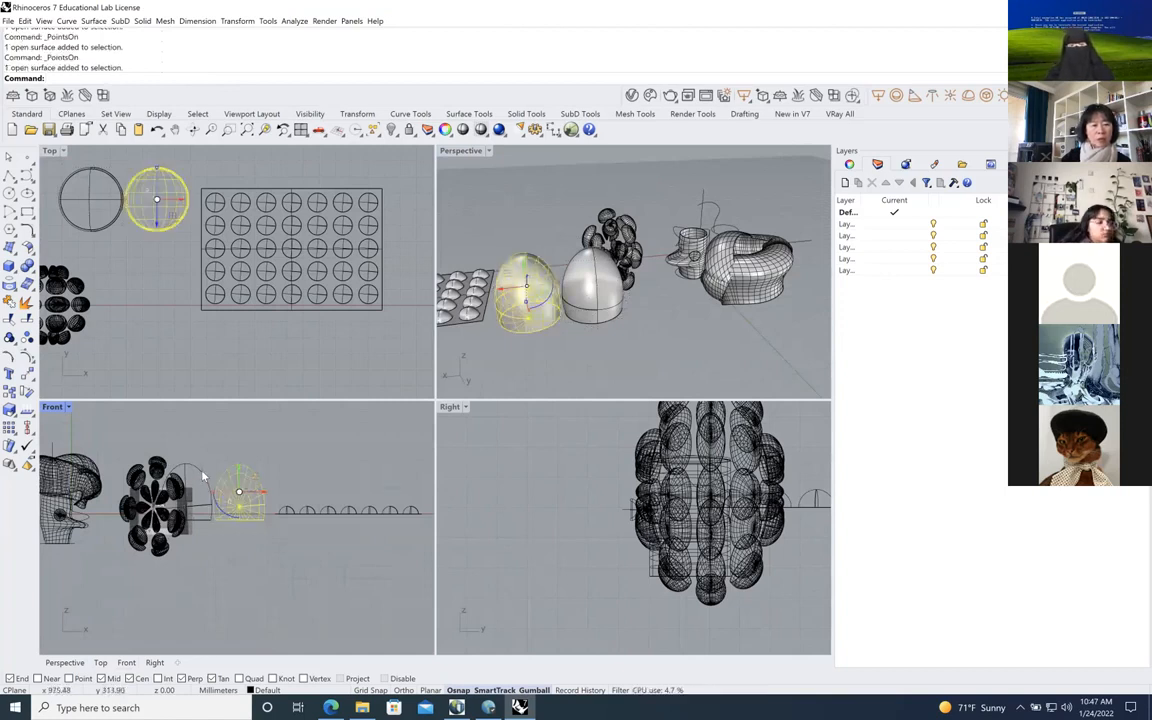
pyautogui.keyDown('shift'); pyautogui.click(202, 471); pyautogui.keyUp('shift')
pyautogui.moveTo(237, 492); pyautogui.dragTo(278, 497)
pyautogui.scroll(6, 311, 562)
pyautogui.scroll(-5, 305, 562)
pyautogui.scroll(3, 292, 357)
pyautogui.scroll(-4, 292, 357)
# Move the plane with its arrayed half spheres farther from the domes in the Top view and clear the selection
pyautogui.moveTo(234, 204); pyautogui.dragTo(375, 356)
pyautogui.moveTo(313, 298); pyautogui.dragTo(369, 298)
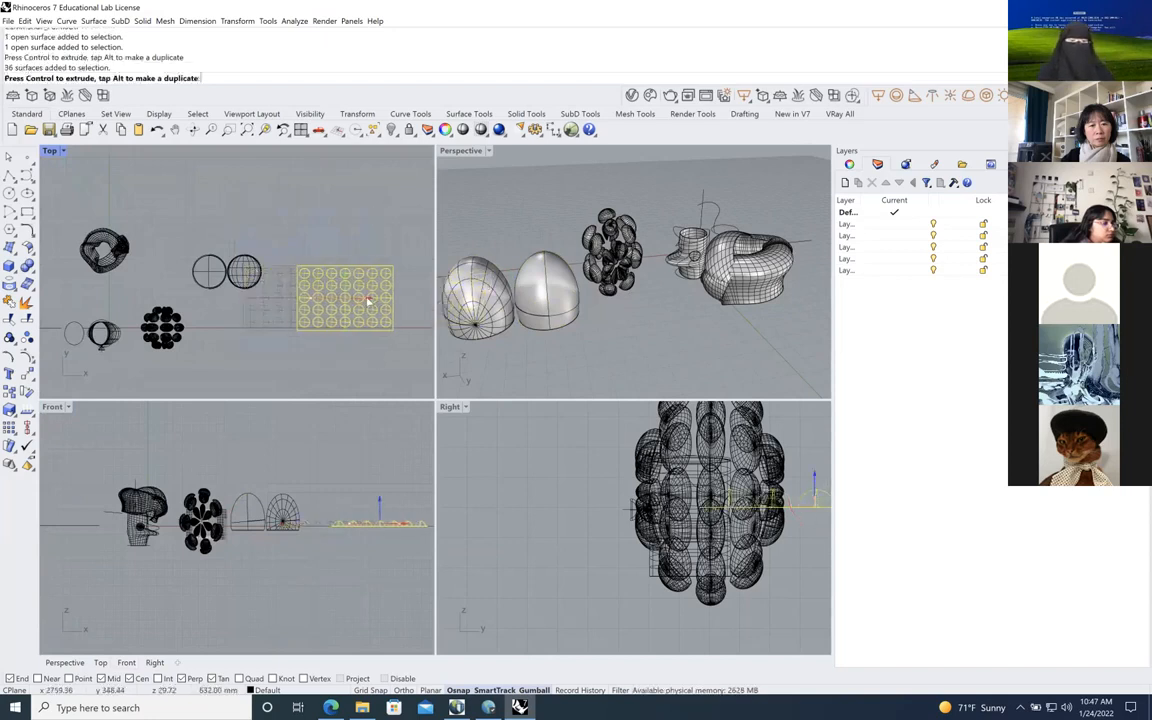
pyautogui.scroll(3, 275, 561)
pyautogui.press('Escape')
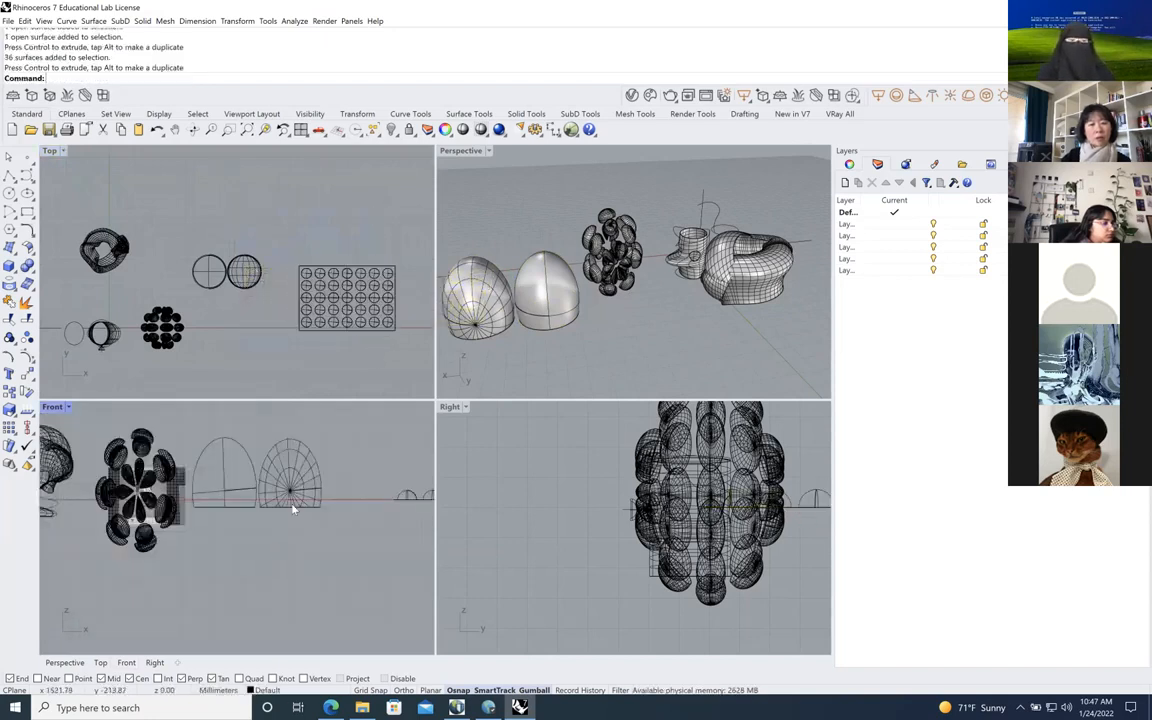
# Show both domes' control points, try to delete the ones below their bases in the Front view, and hide the points
pyautogui.scroll(3, 285, 520)
pyautogui.moveTo(280, 550); pyautogui.dragTo(128, 392)
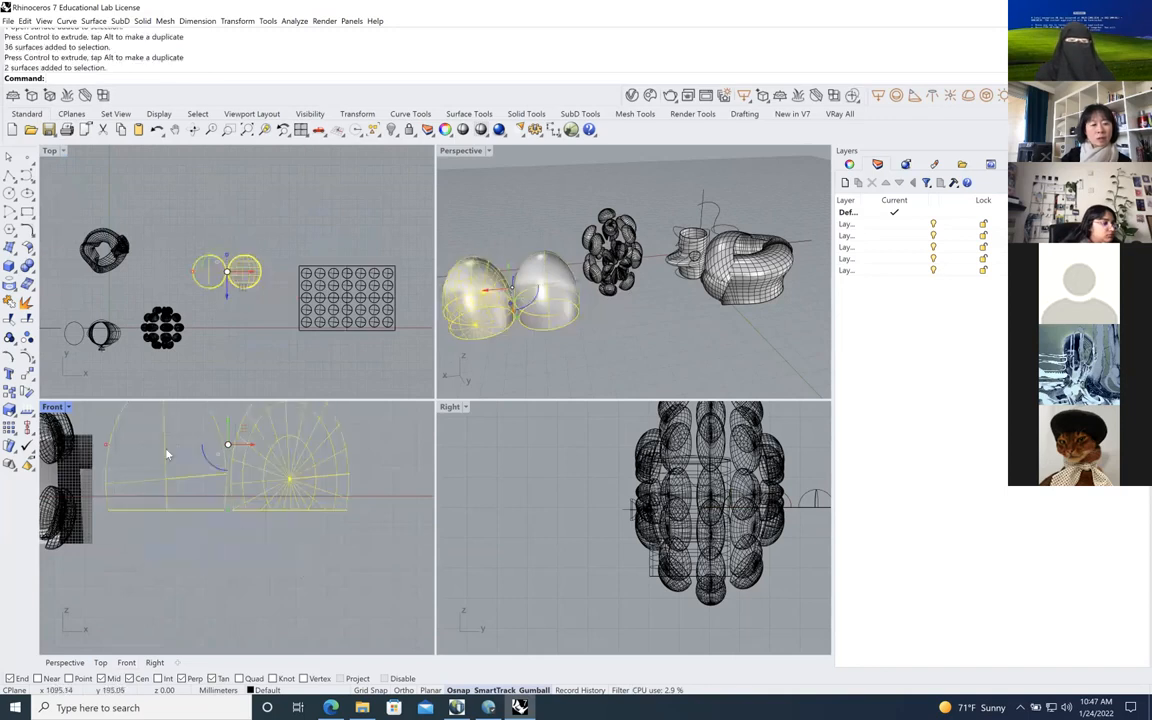
pyautogui.click(26, 356)
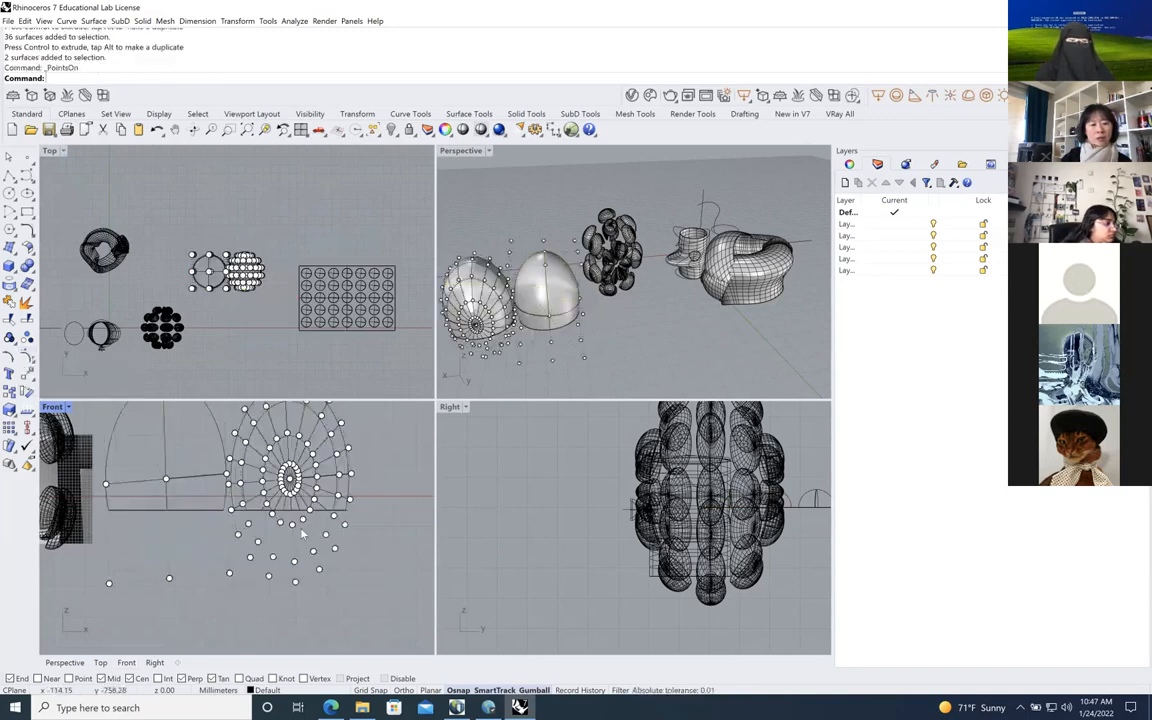
pyautogui.moveTo(379, 614); pyautogui.dragTo(97, 515)
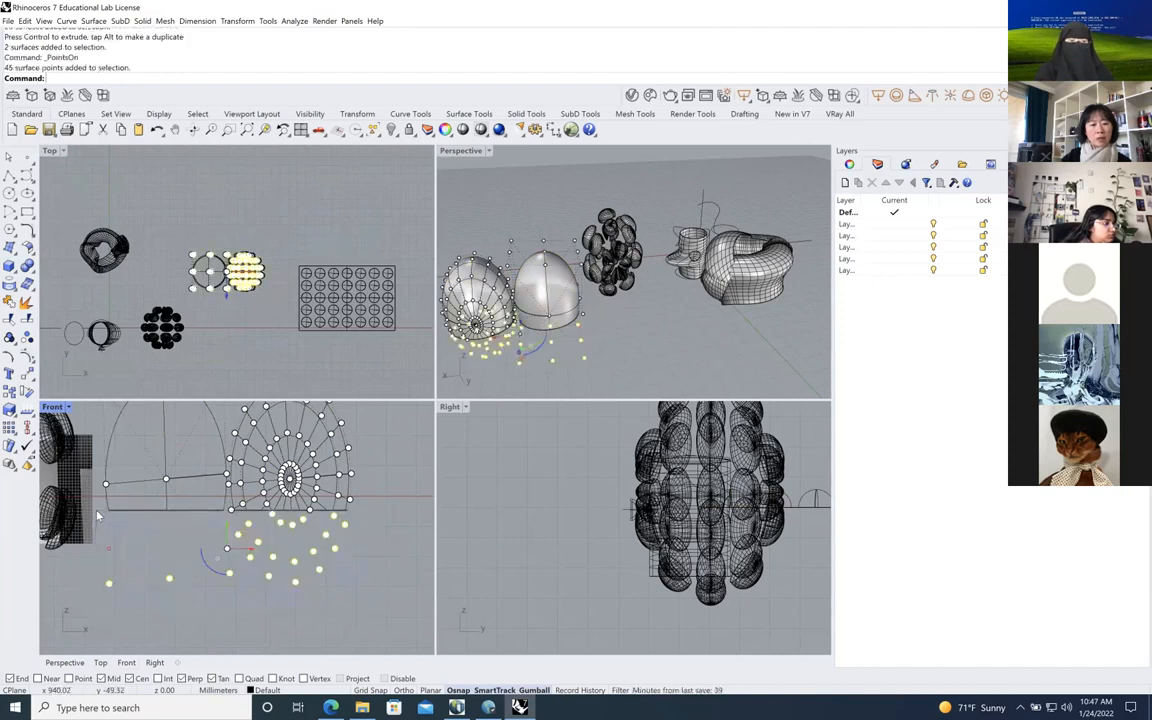
pyautogui.press('Delete')
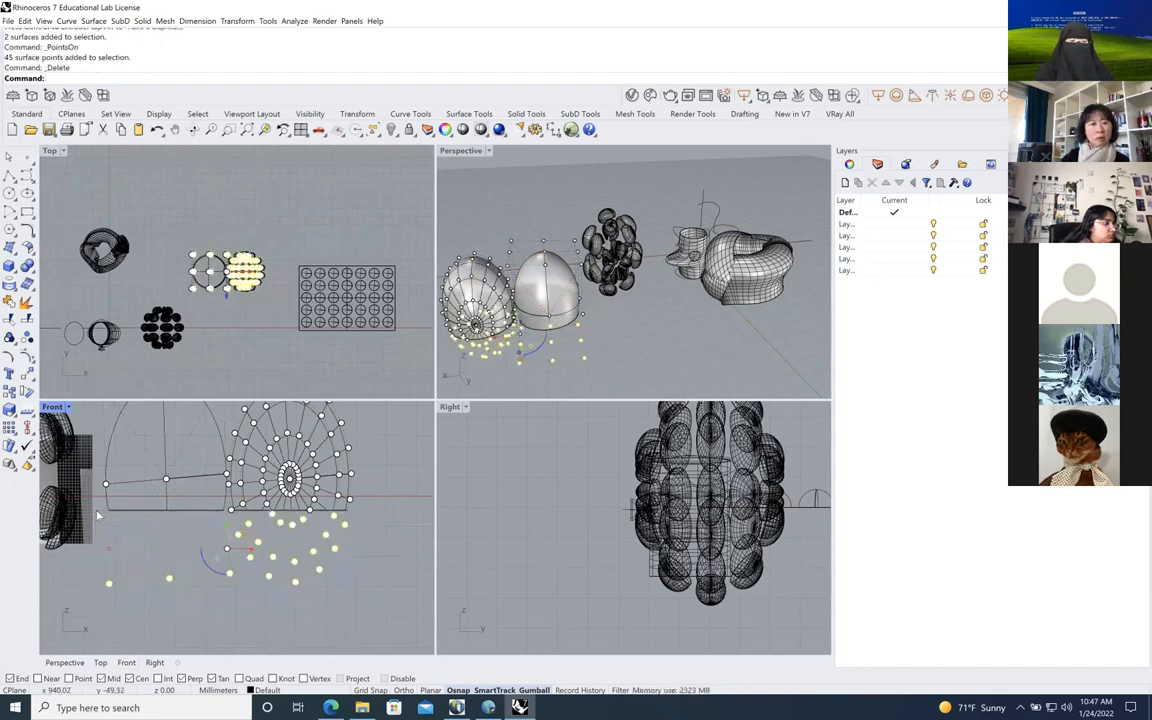
pyautogui.press('Delete')
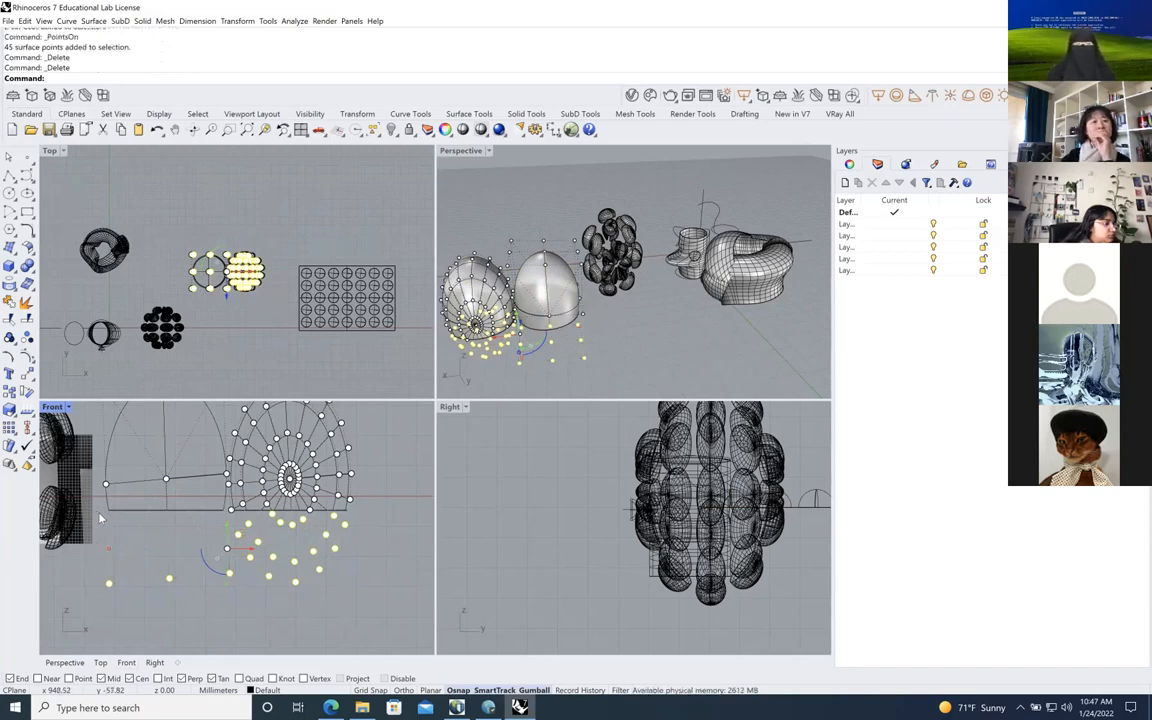
pyautogui.click(100, 518)
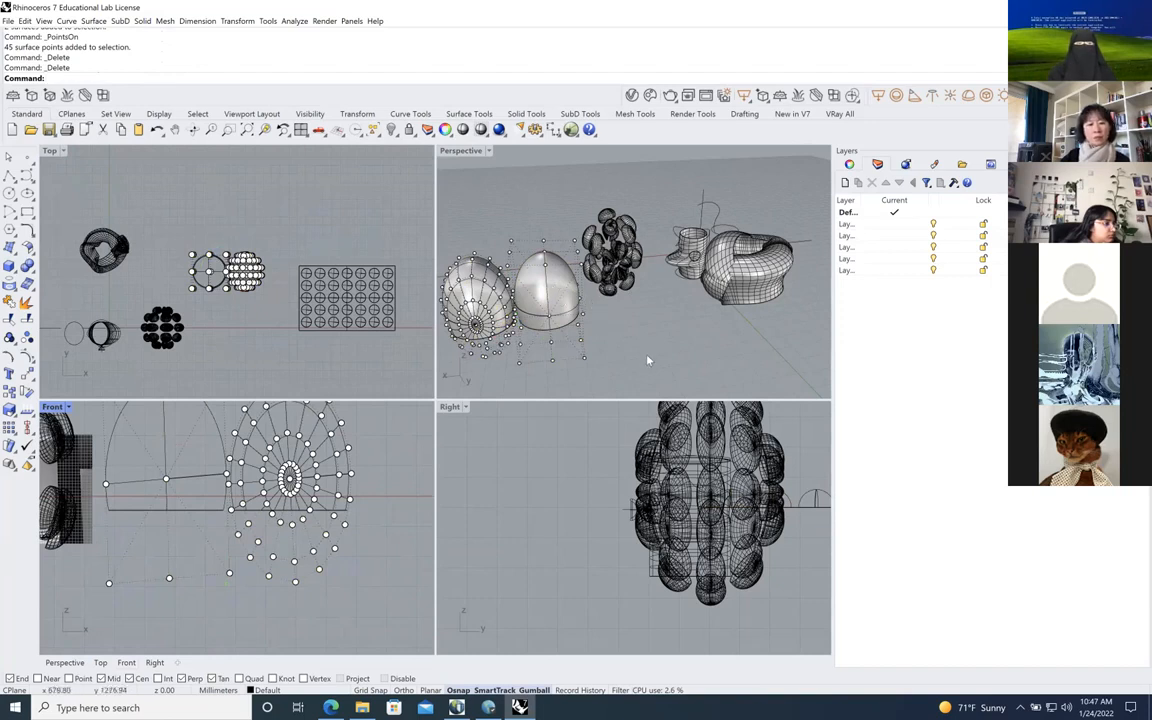
pyautogui.press('Escape')
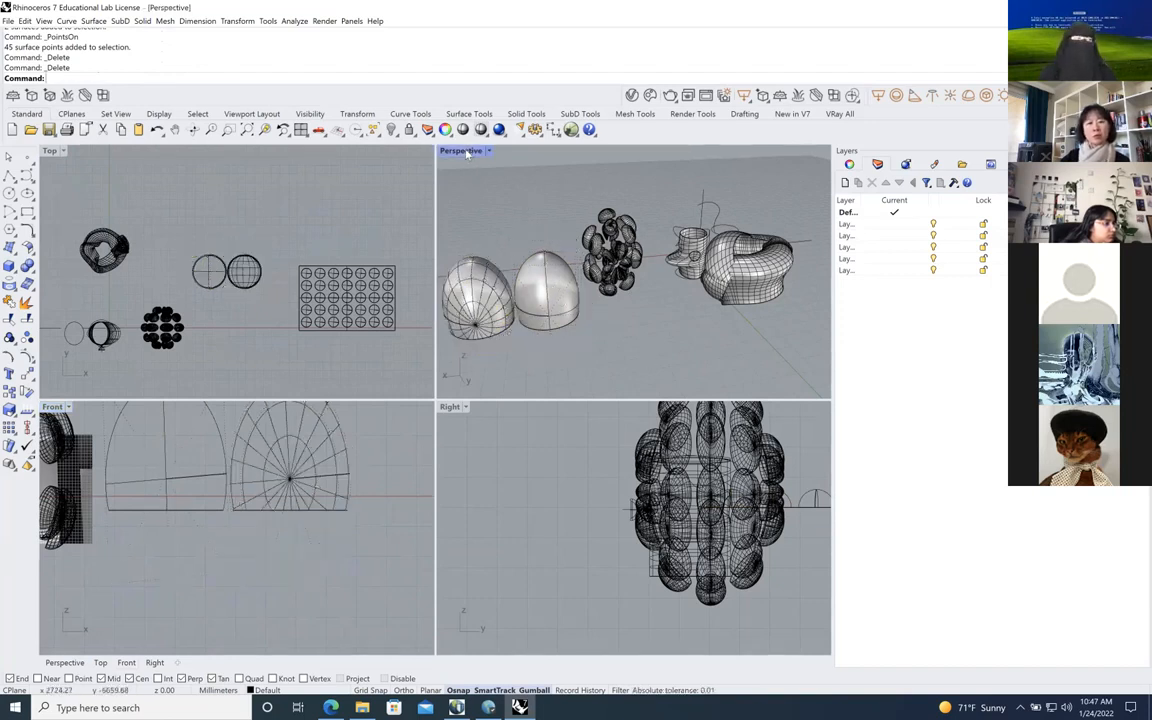
# Maximize the Perspective view and rotate it to a low side angle to examine the two domes beside the flowed half spheres
pyautogui.doubleClick(464, 151)
pyautogui.scroll(-4, 464, 383)
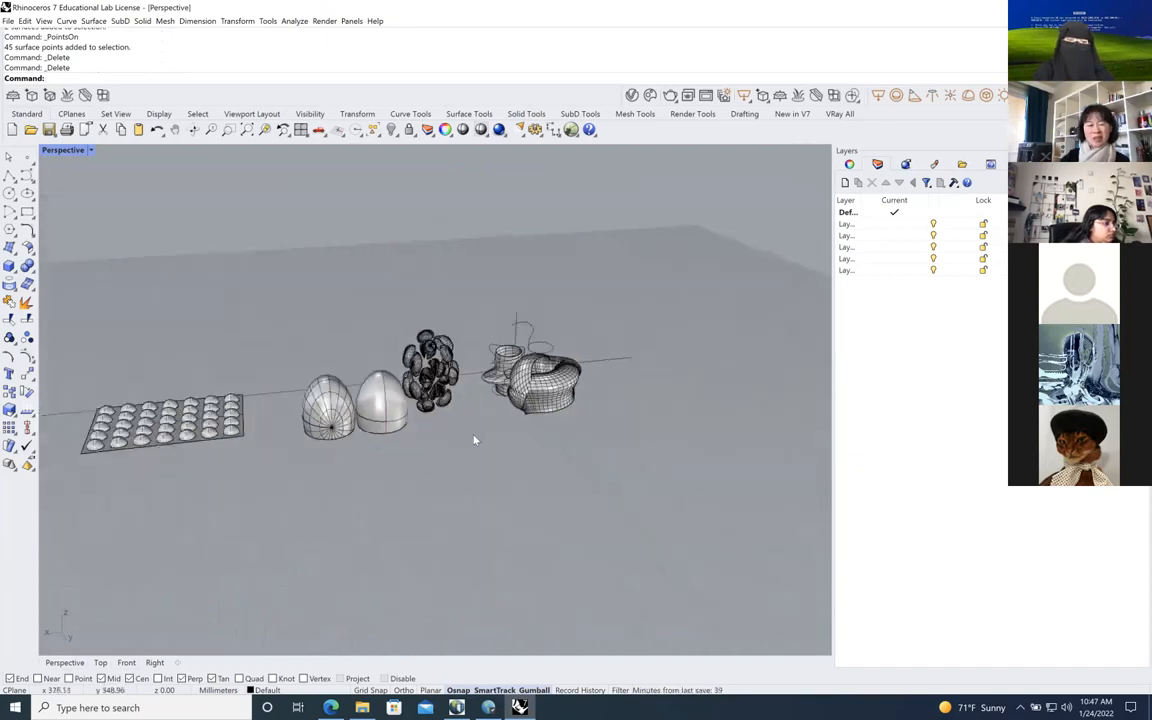
pyautogui.click(176, 130)
pyautogui.moveTo(307, 350); pyautogui.dragTo(150, 371)
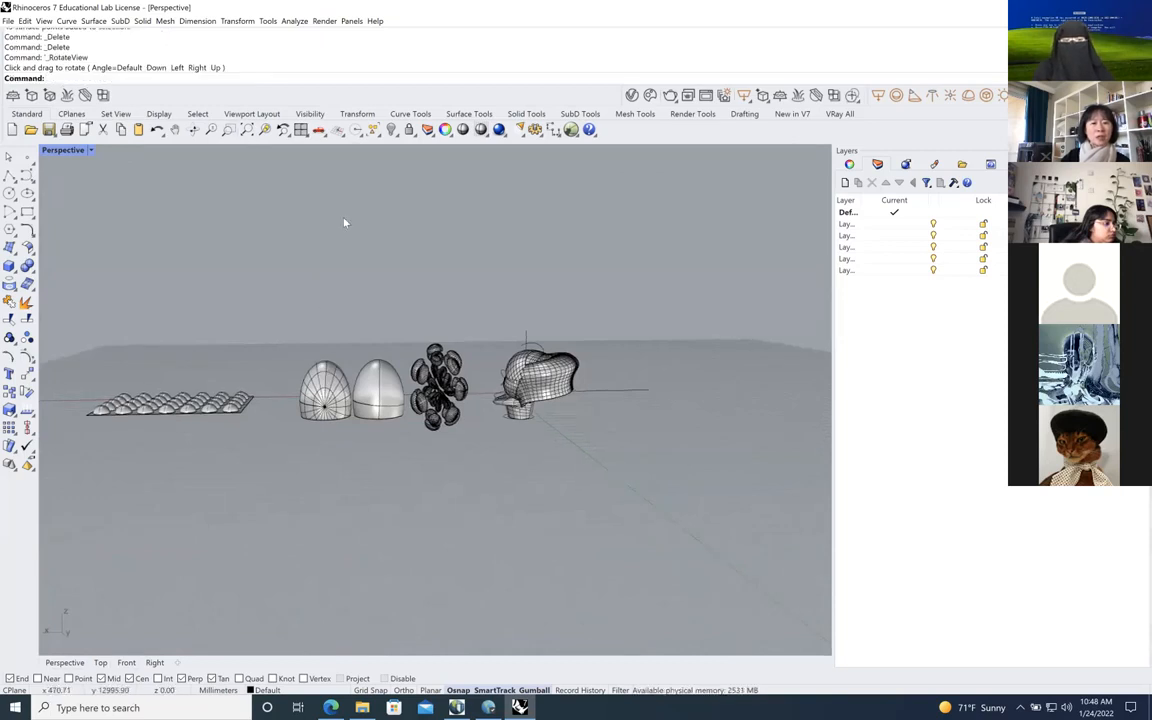
pyautogui.scroll(-4, 447, 391)
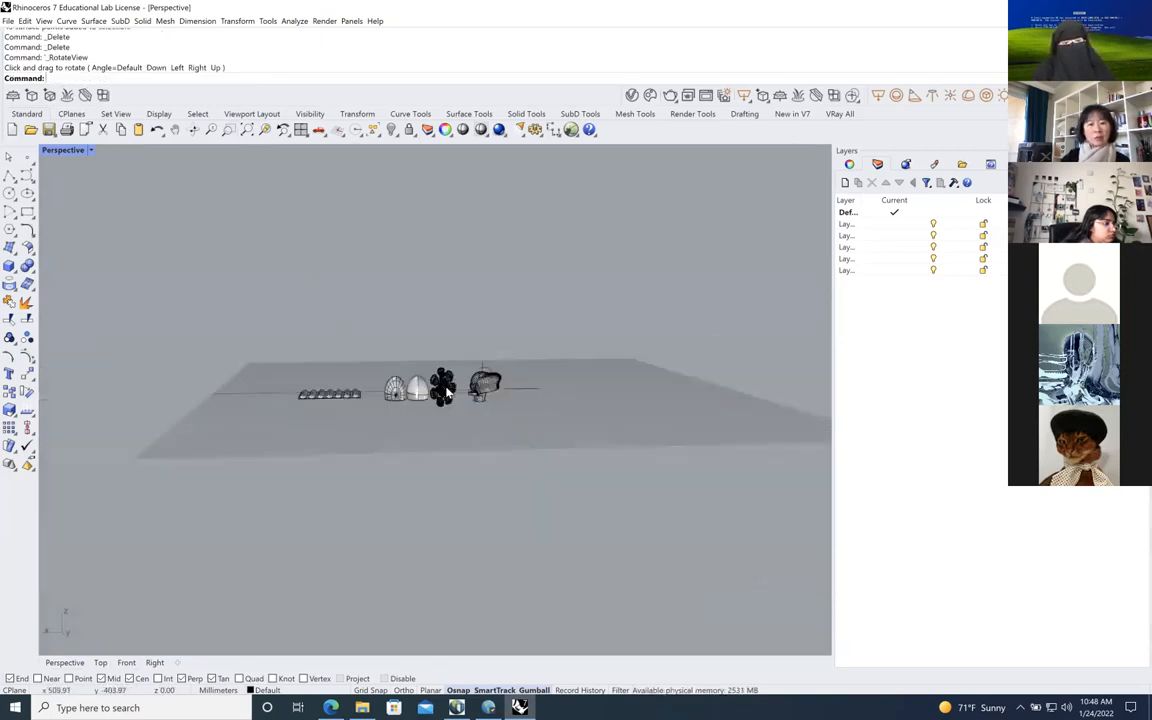
pyautogui.scroll(8, 420, 410)
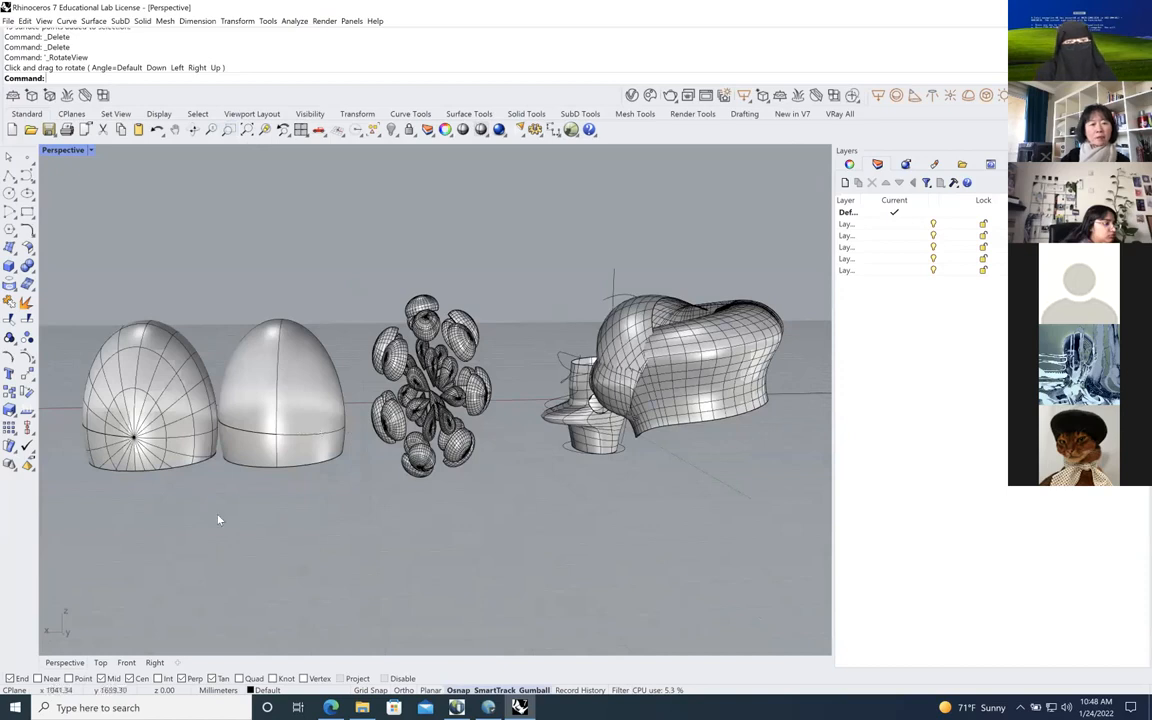
# Return to the four-view layout and delete all half spheres on the flat plane in the Top view except the column nearest the domes
pyautogui.scroll(-5, 489, 500)
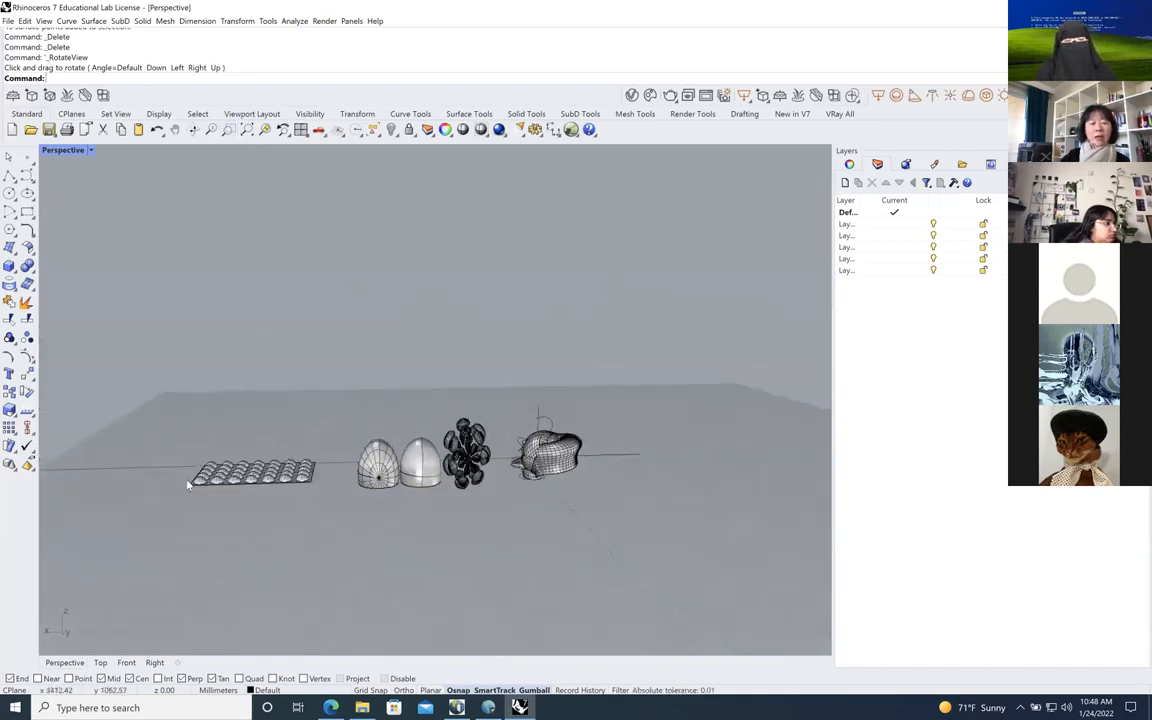
pyautogui.scroll(6, 188, 483)
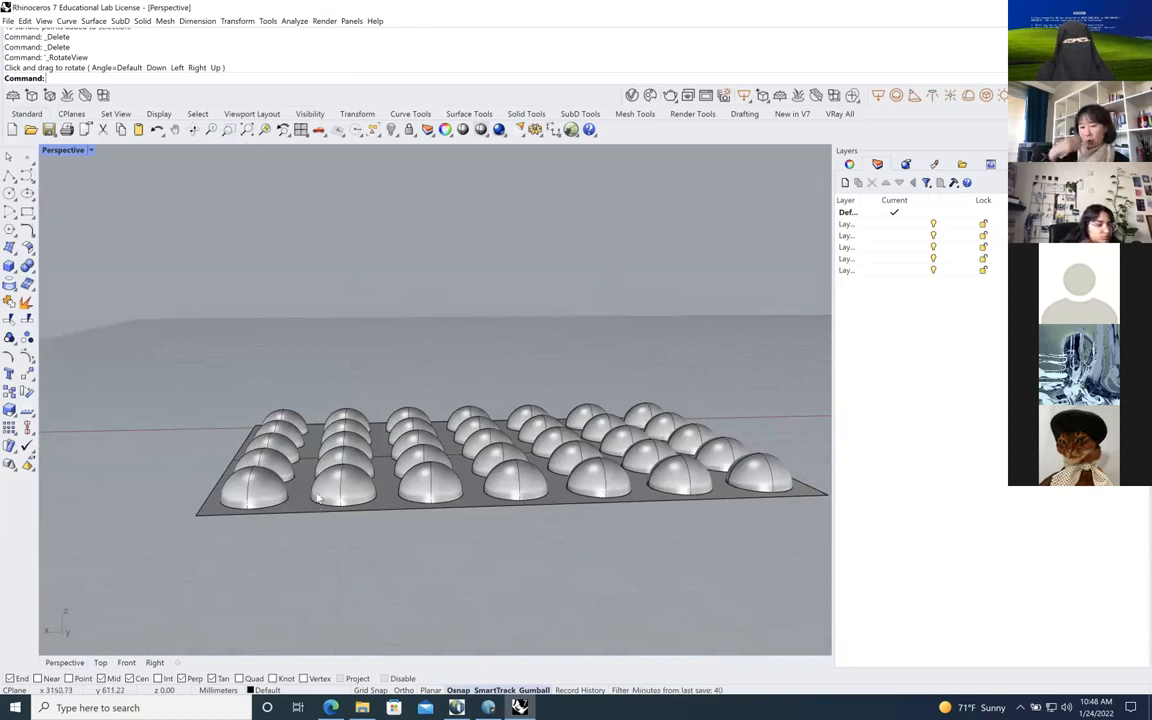
pyautogui.scroll(-4, 318, 498)
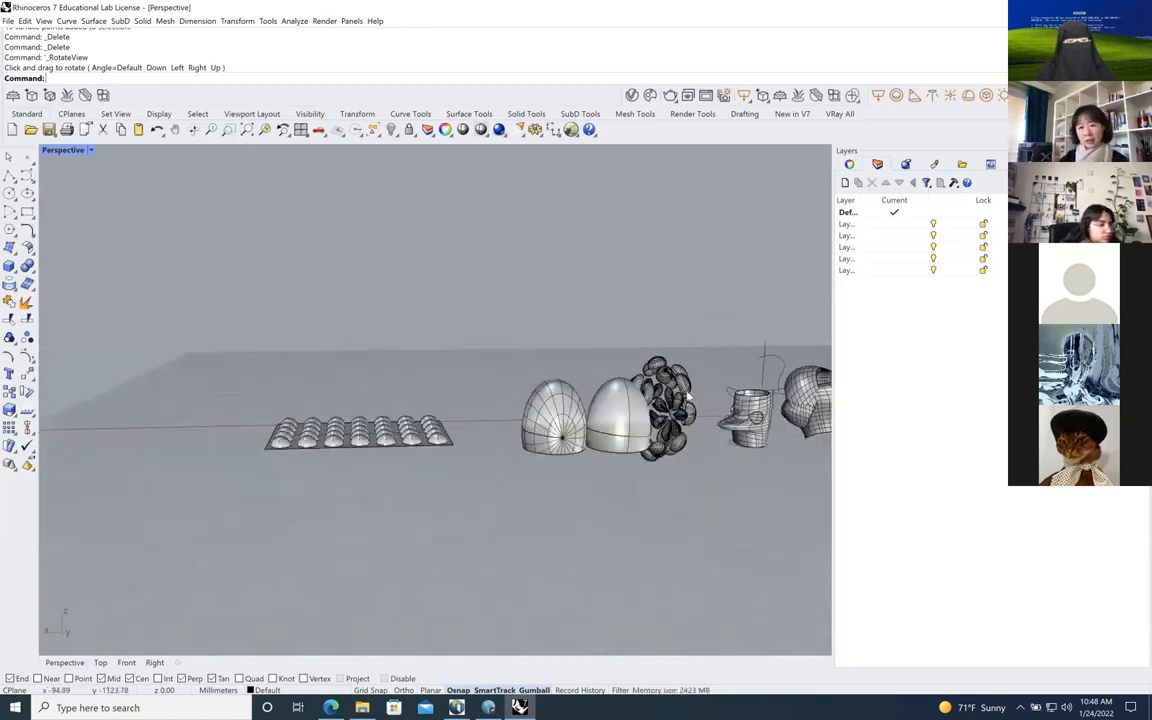
pyautogui.scroll(-2, 688, 397)
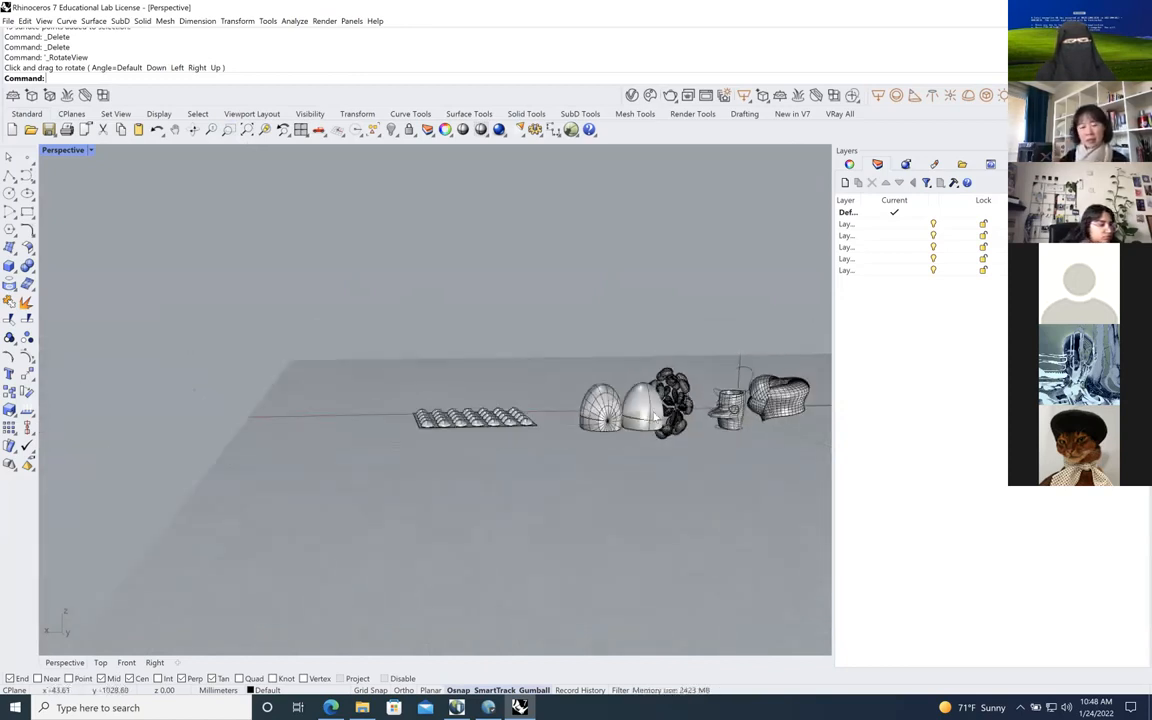
pyautogui.doubleClick(66, 150)
pyautogui.scroll(5, 358, 294)
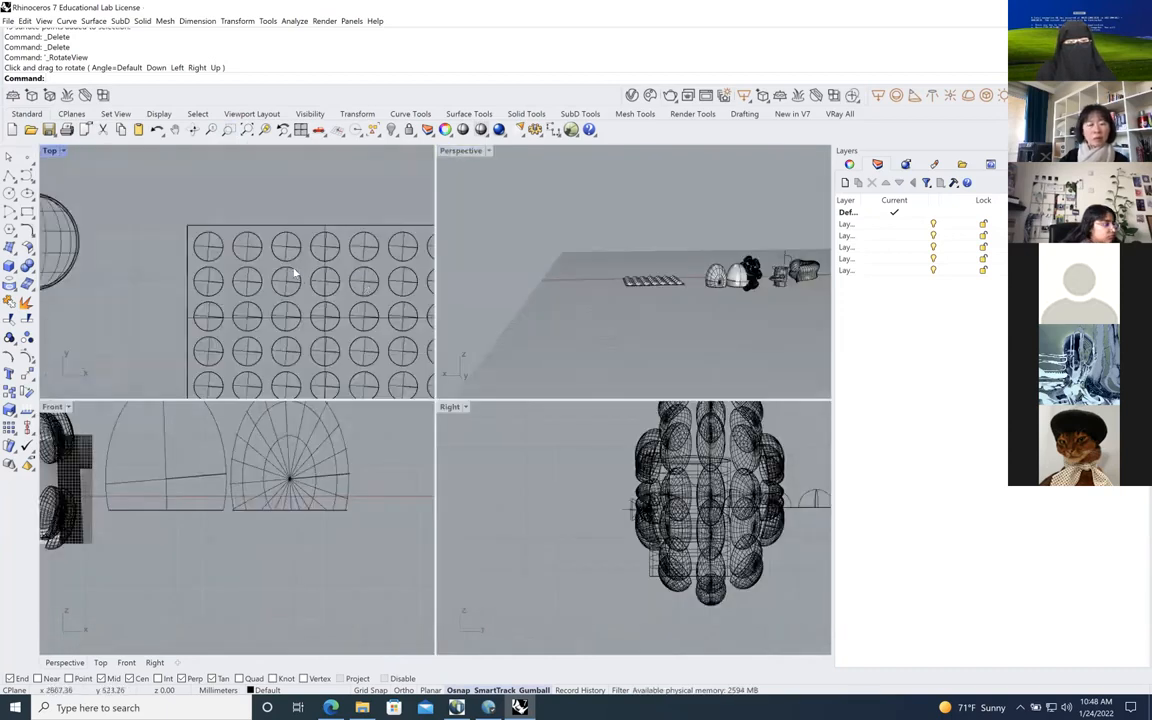
pyautogui.scroll(-4, 210, 210)
pyautogui.scroll(2, 218, 216)
pyautogui.moveTo(211, 188); pyautogui.dragTo(379, 367)
pyautogui.press('Delete')
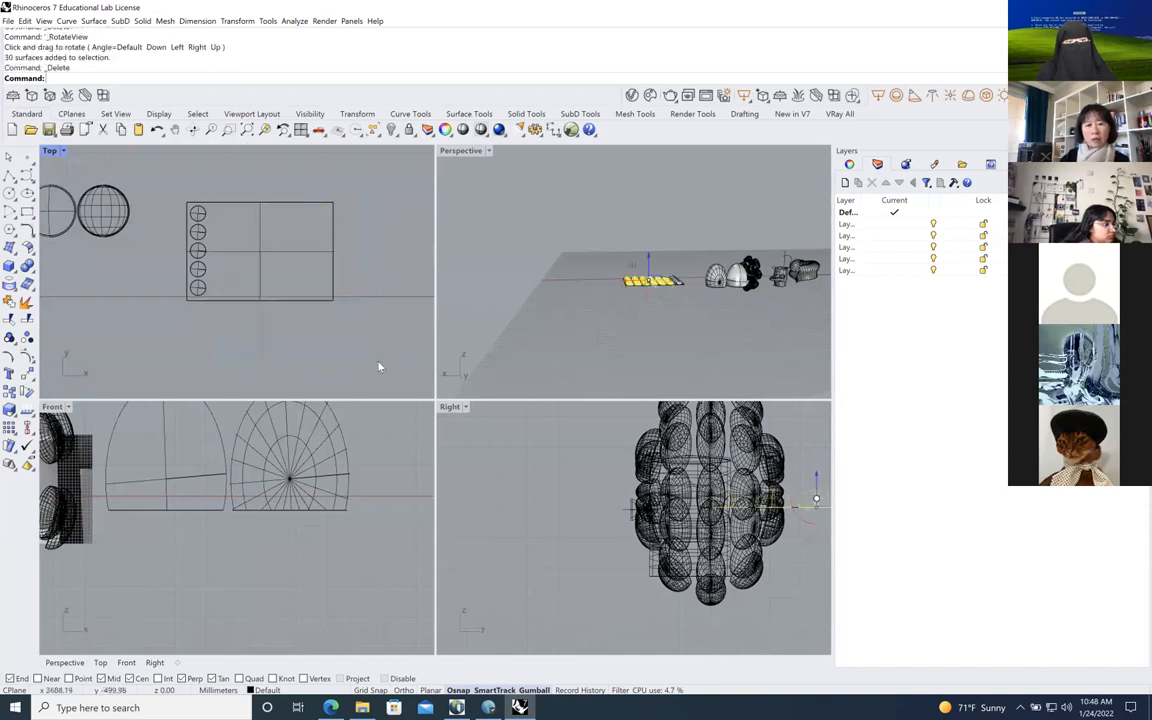
# Delete the rest of the half-sphere column in the Top view, keeping only the one in the plane's upper corner
pyautogui.scroll(2, 193, 238)
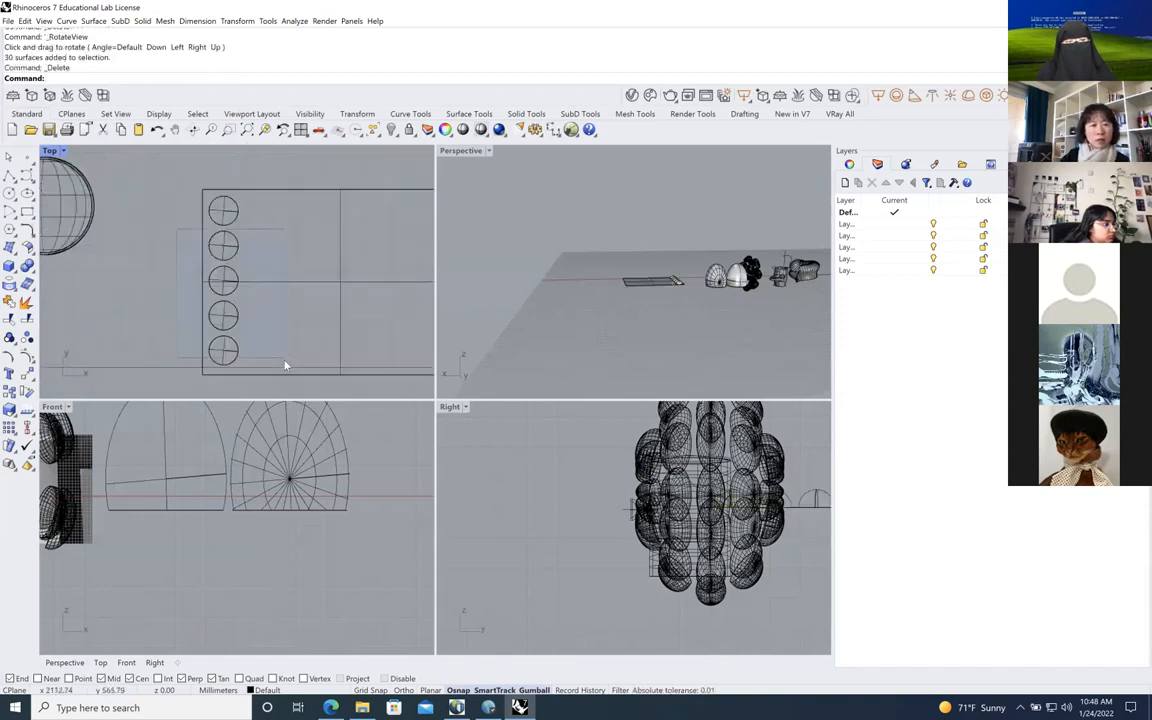
pyautogui.moveTo(284, 368); pyautogui.dragTo(284, 367)
pyautogui.press('Delete')
pyautogui.click(224, 350)
pyautogui.press('Delete')
# Array the corner half sphere over the plane, 10 in X and 7 in Y, with spacing of about 118 mm and -99.7 mm so they overlap
pyautogui.click(9, 387)
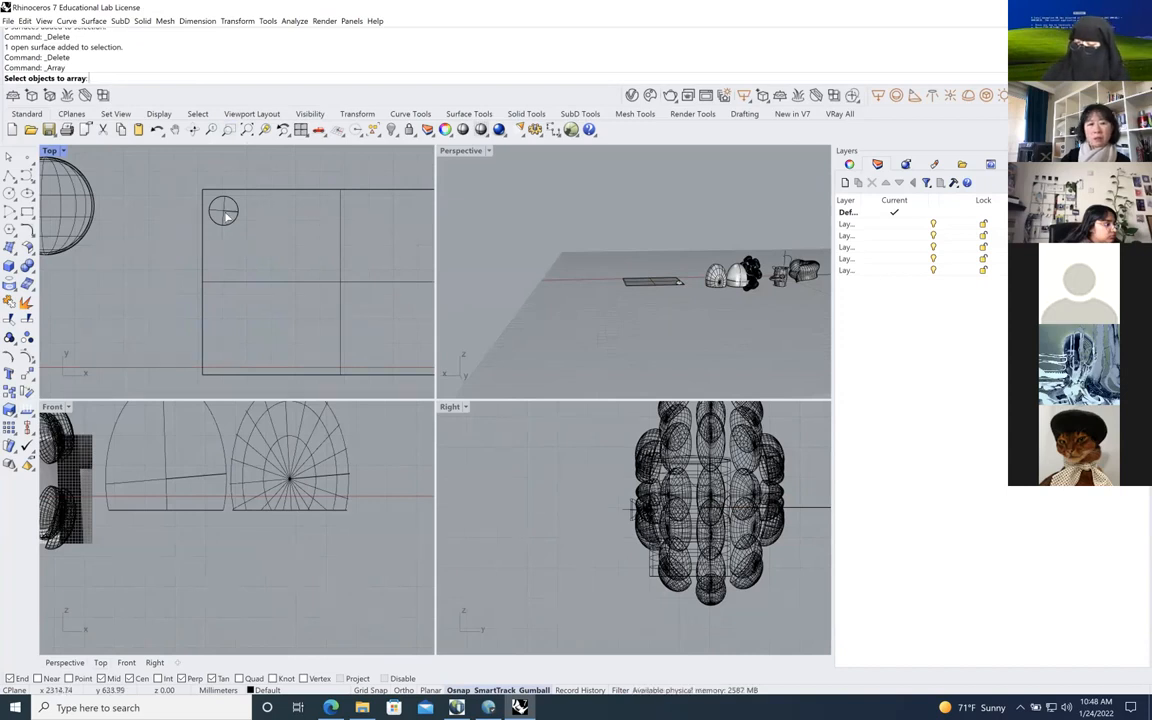
pyautogui.click(226, 215)
pyautogui.press('Return')
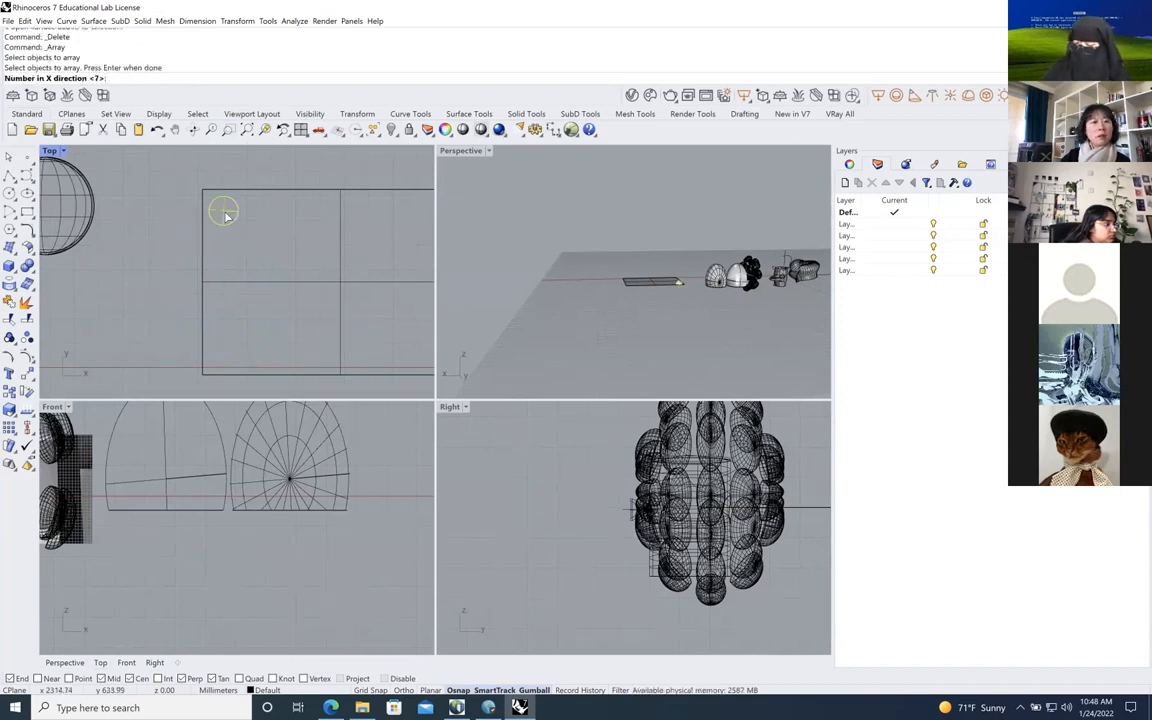
pyautogui.write('10')
pyautogui.press('Return')
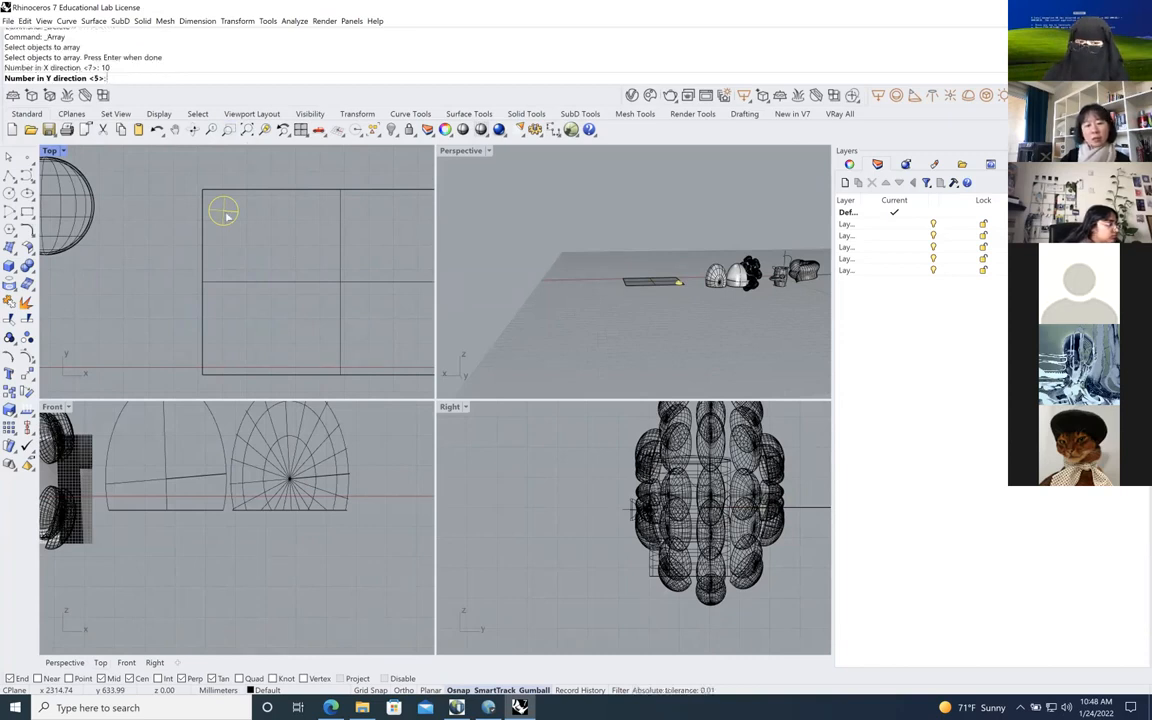
pyautogui.write('7')
pyautogui.press('Return')
pyautogui.press('Return')
pyautogui.click(224, 213)
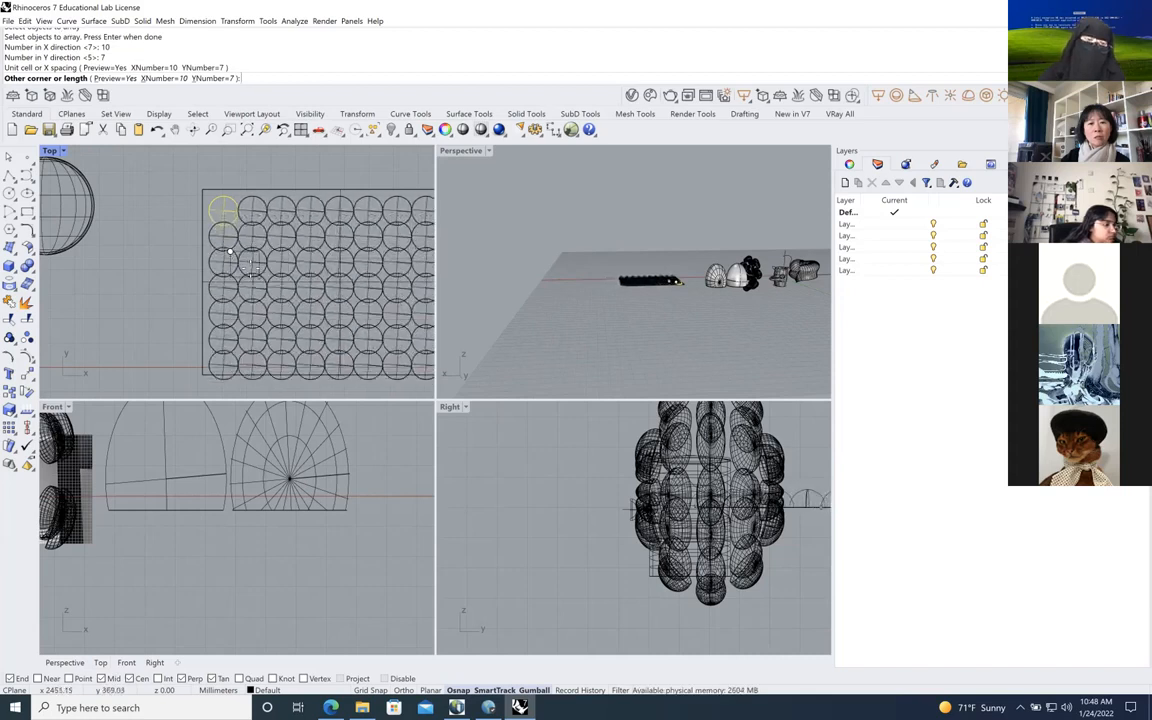
pyautogui.click(250, 265)
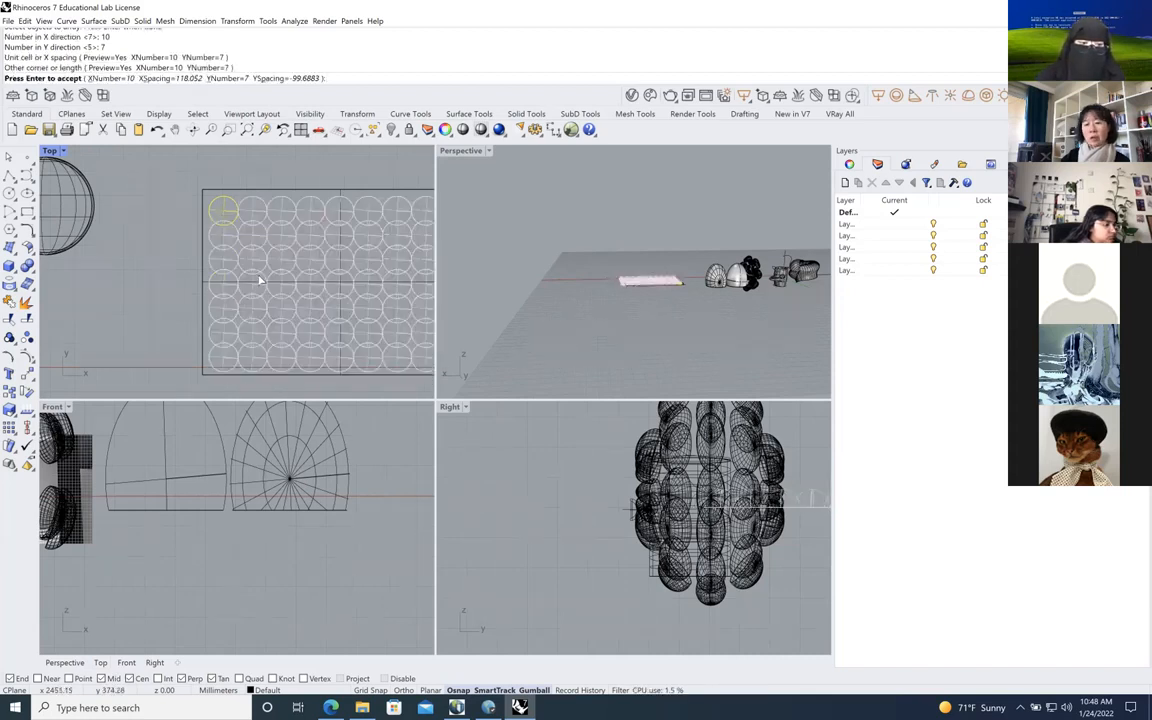
pyautogui.press('Return')
# Delete the column of seven half spheres that overhangs the plane's far edge in the Top view
pyautogui.scroll(-3, 258, 280)
pyautogui.scroll(5, 267, 250)
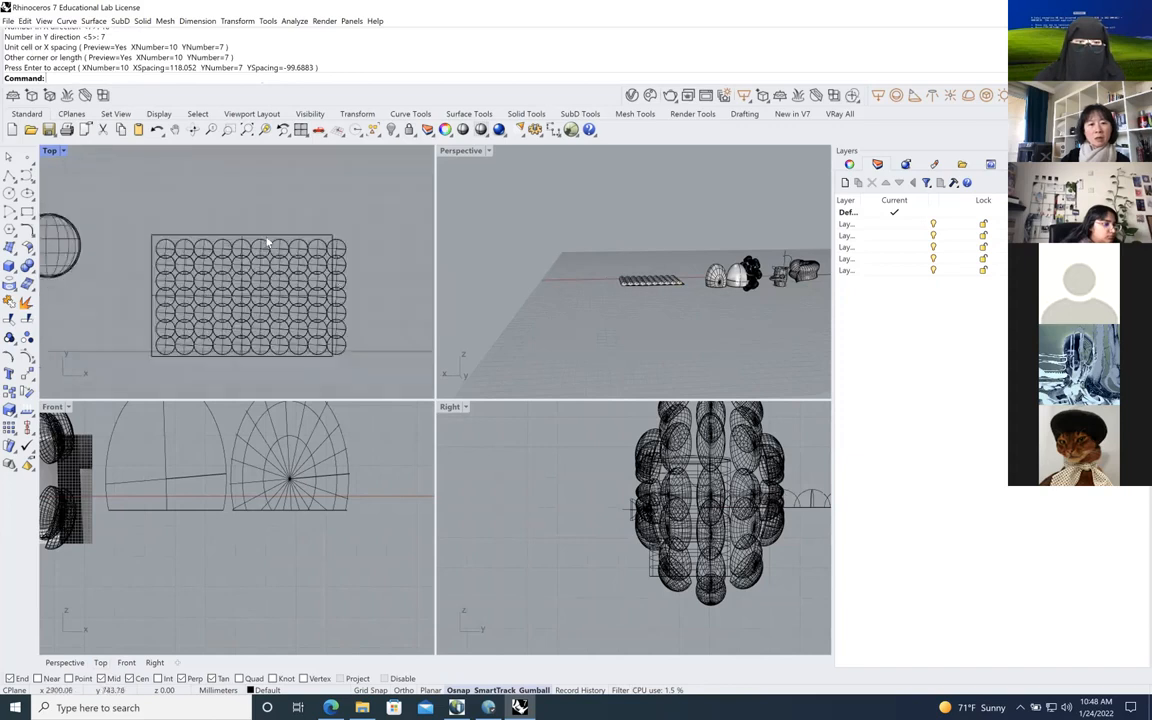
pyautogui.scroll(-3, 366, 296)
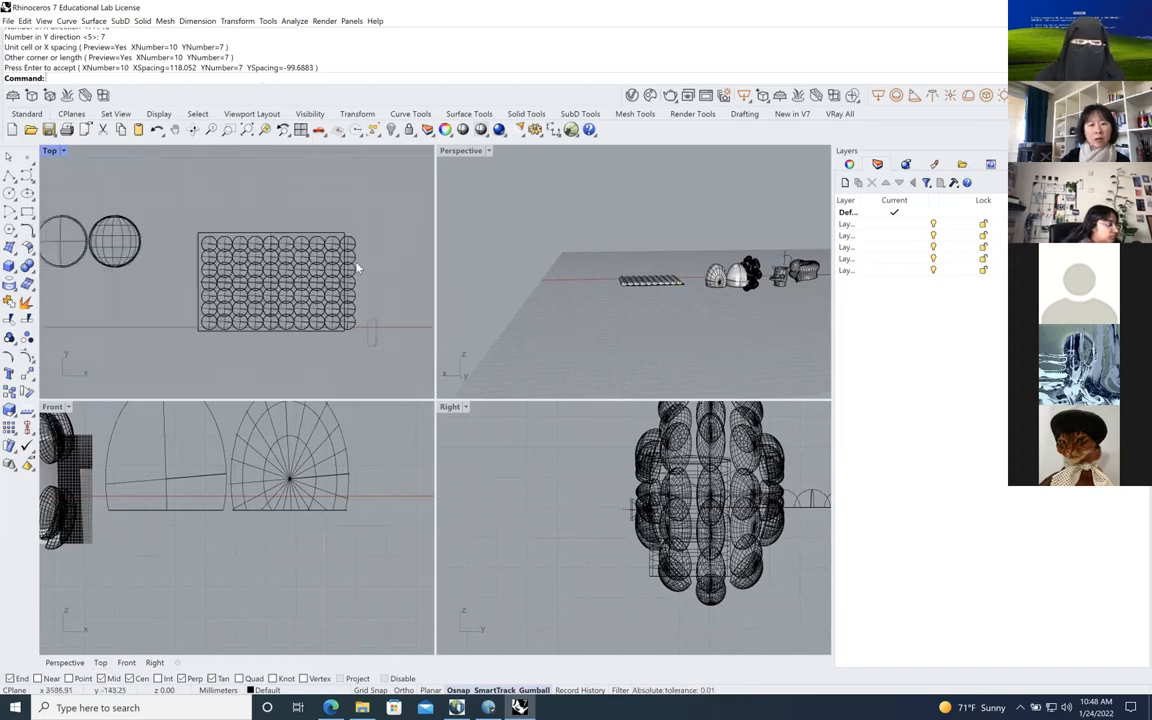
pyautogui.moveTo(350, 230); pyautogui.dragTo(349, 228)
pyautogui.press('Delete')
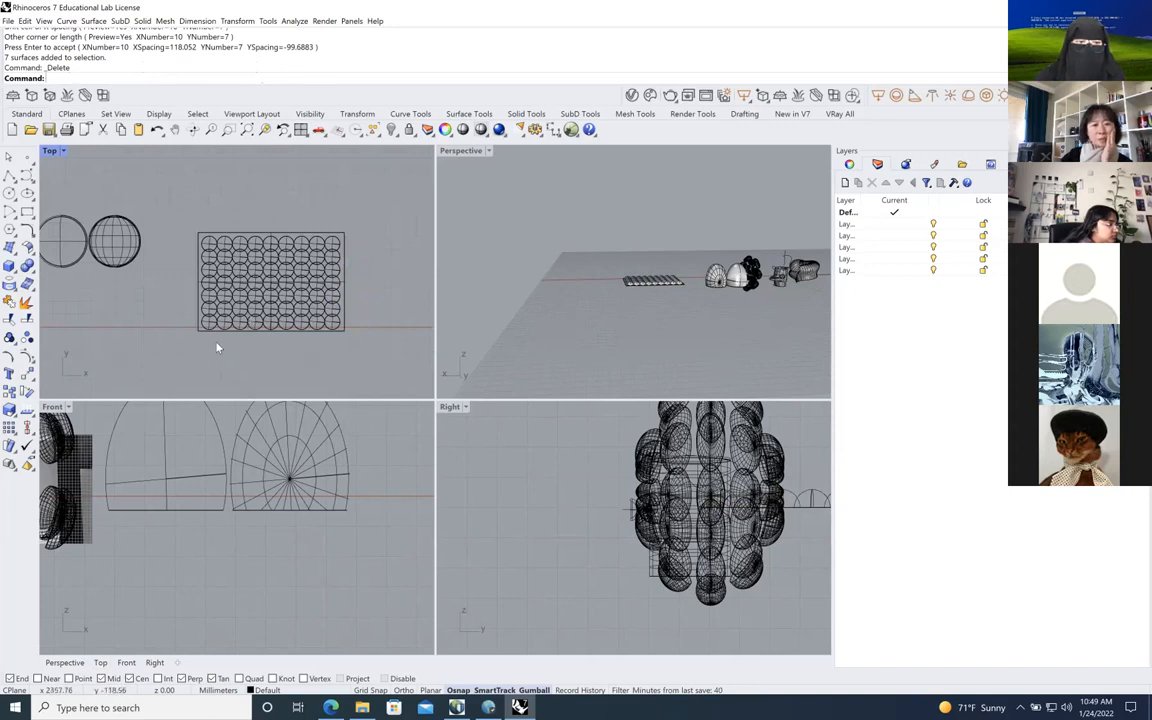
# Select all the arrayed half spheres, try to join them, and clear the selection
pyautogui.scroll(3, 257, 272)
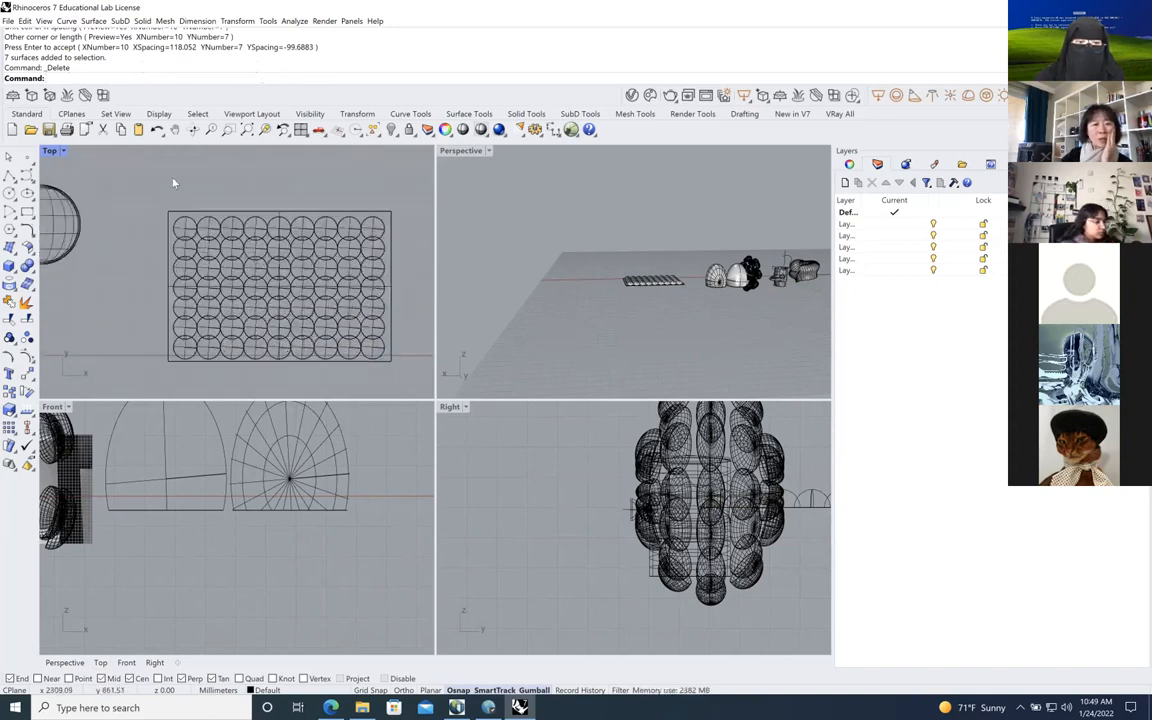
pyautogui.moveTo(352, 388); pyautogui.dragTo(390, 393)
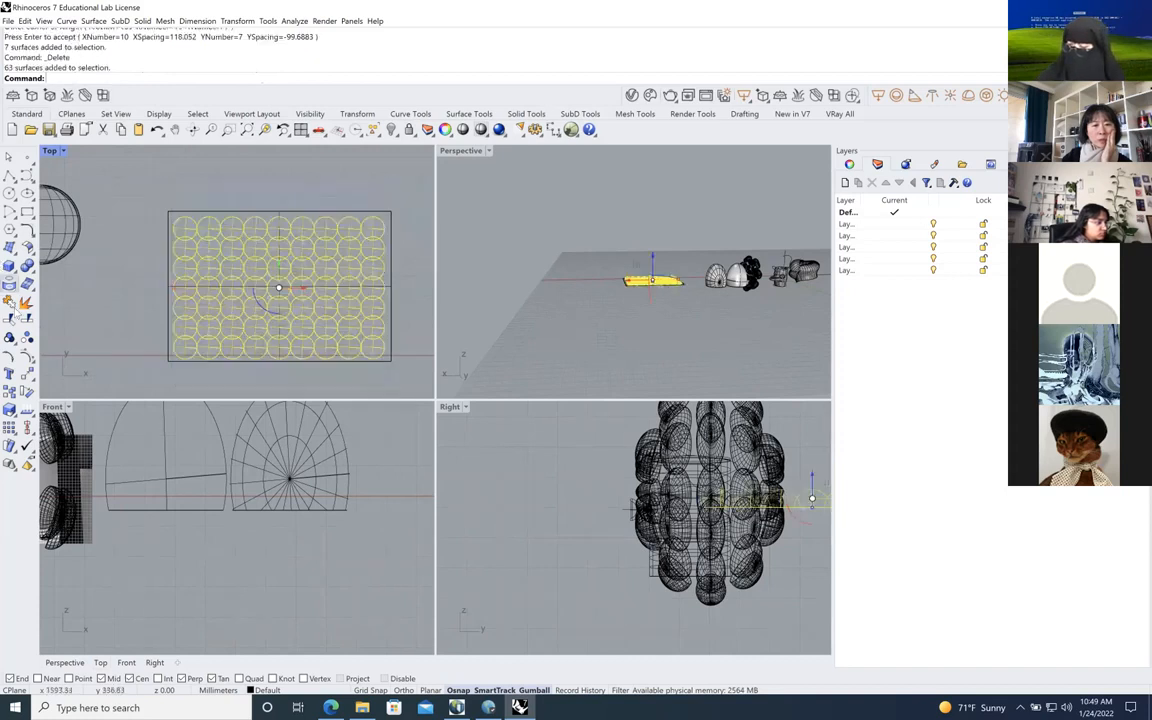
pyautogui.click(8, 302)
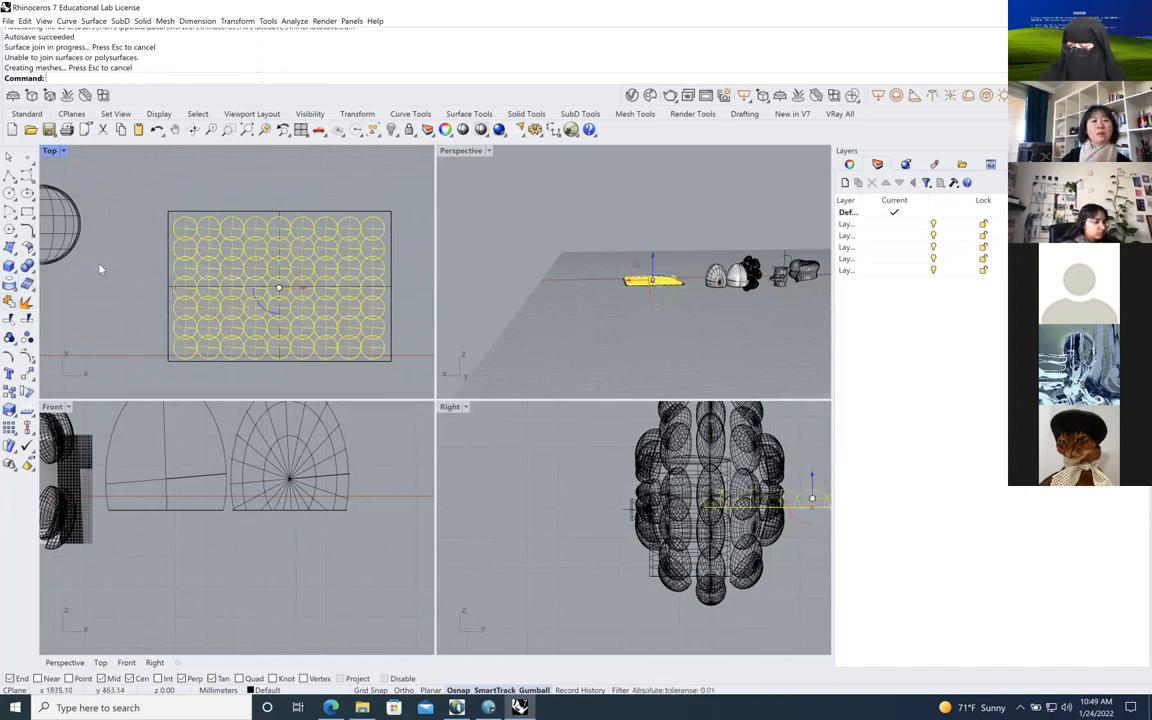
pyautogui.click(88, 236)
pyautogui.scroll(-5, 290, 300)
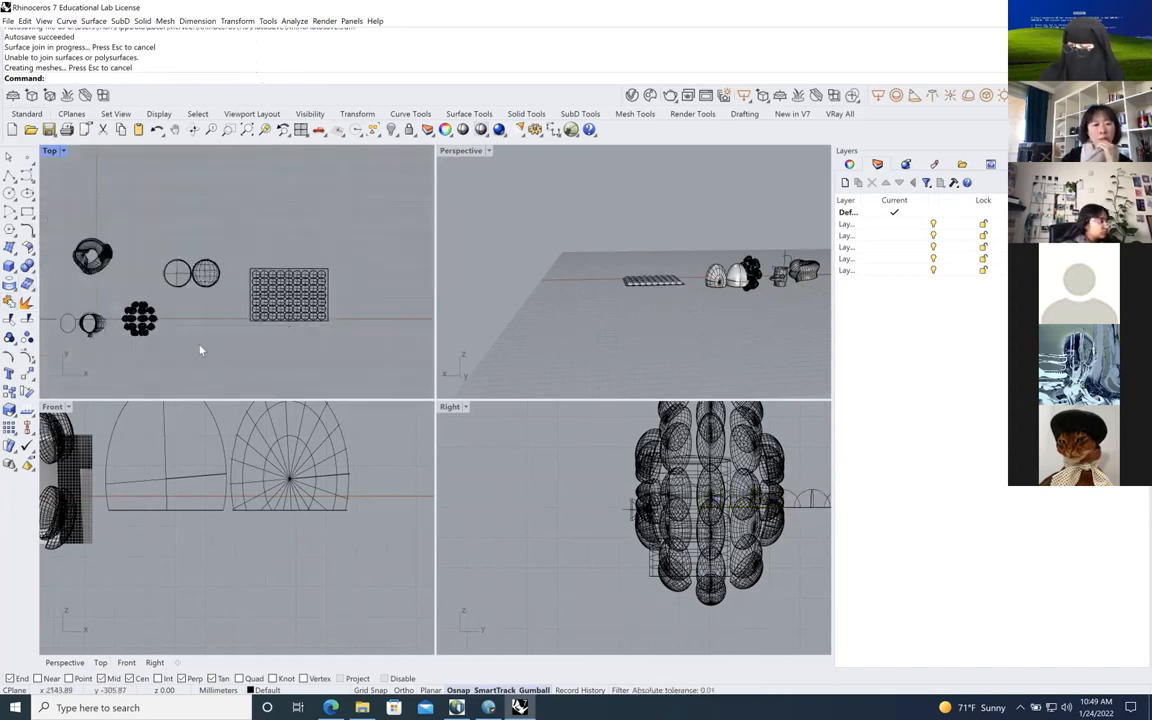
# Examine the new array in the Front and Top views by selecting a half sphere and then the plane beneath it
pyautogui.scroll(-3, 306, 550)
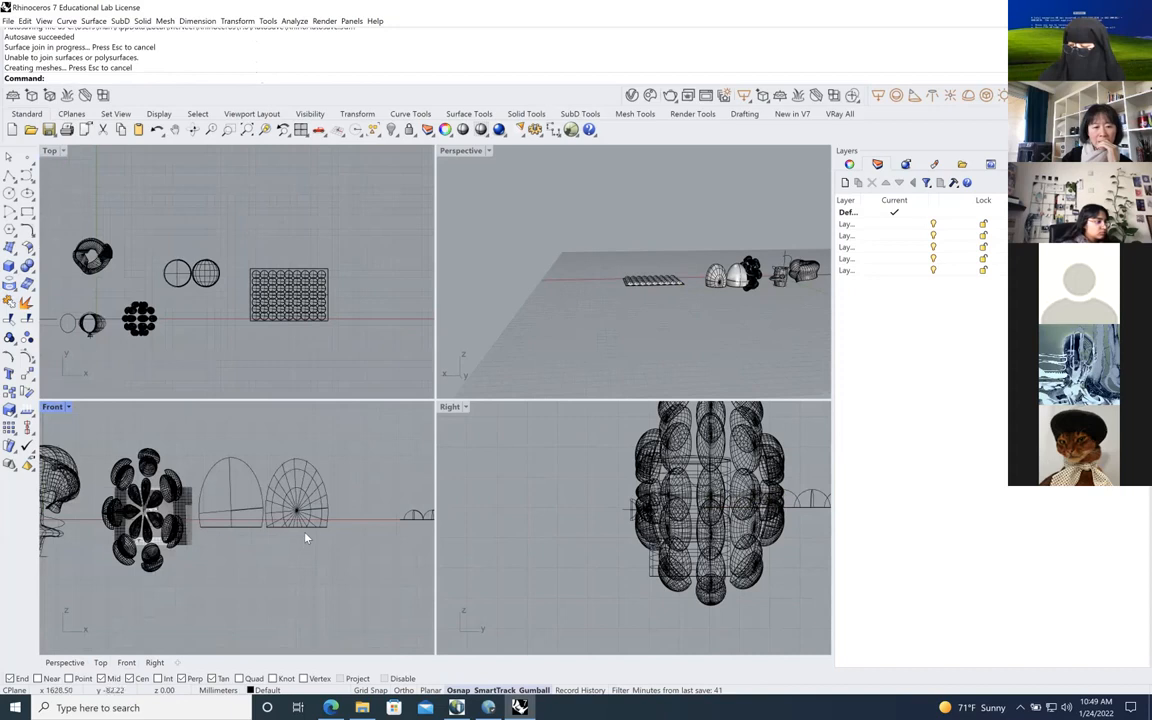
pyautogui.scroll(-3, 383, 487)
pyautogui.scroll(3, 385, 487)
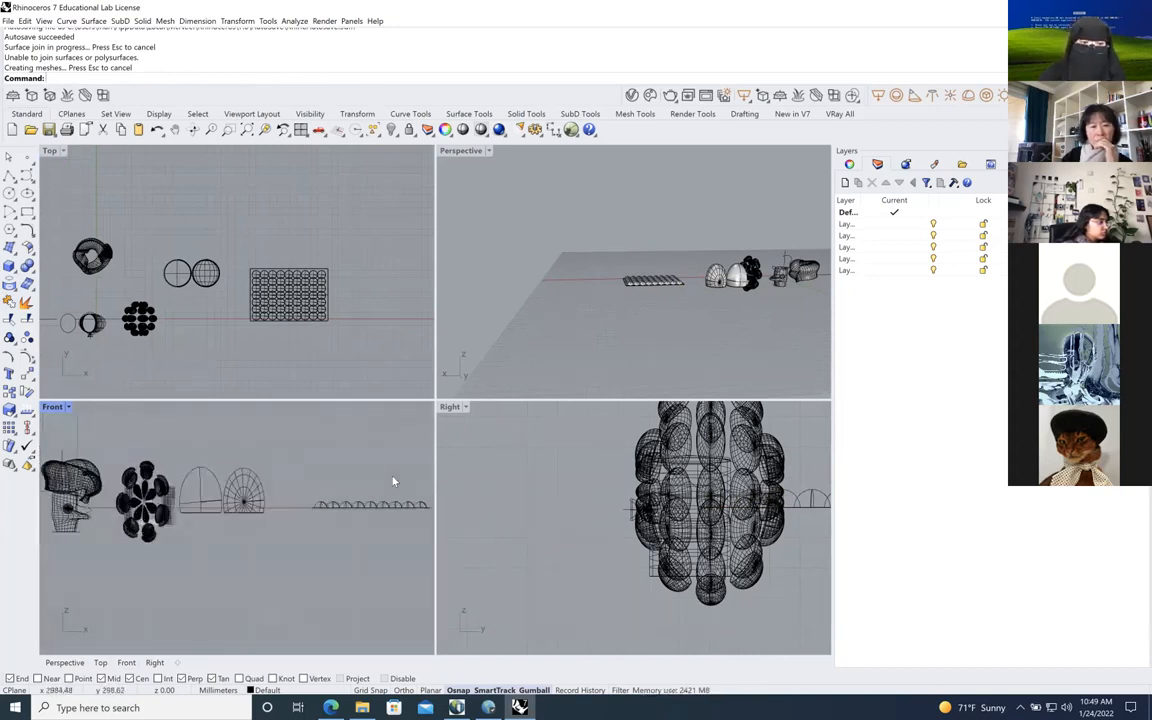
pyautogui.click(346, 514)
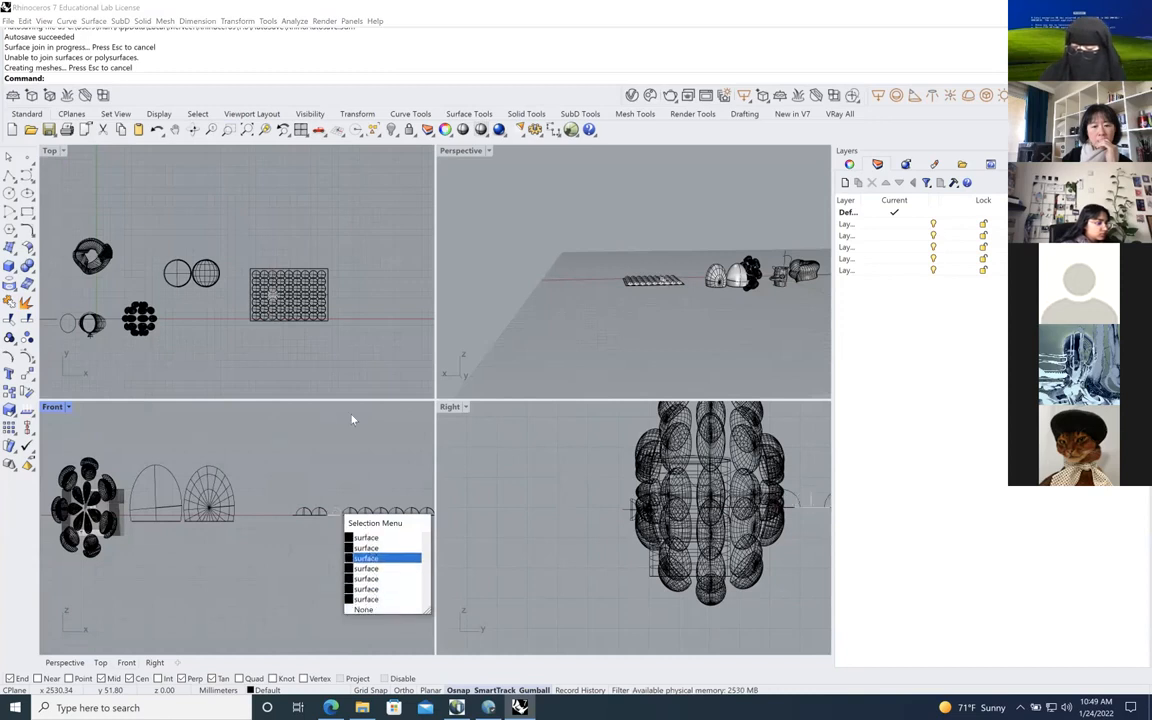
pyautogui.click(351, 275)
pyautogui.scroll(10, 352, 268)
pyautogui.click(221, 298)
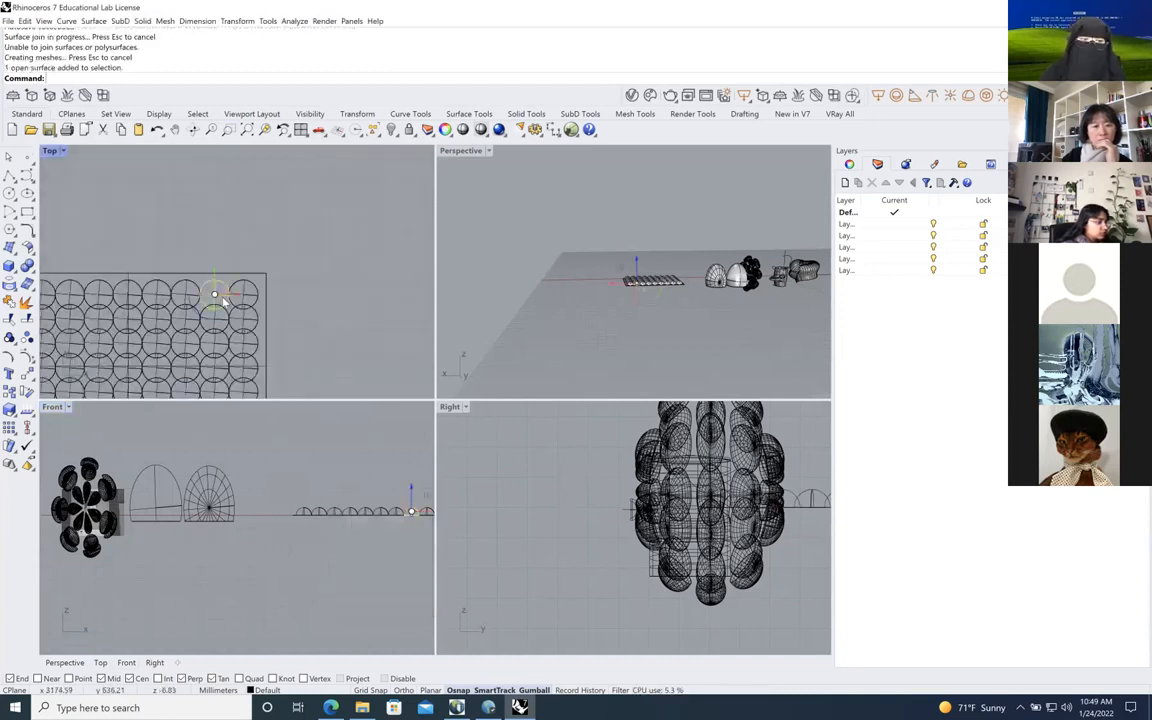
pyautogui.click(266, 283)
pyautogui.scroll(-12, 322, 285)
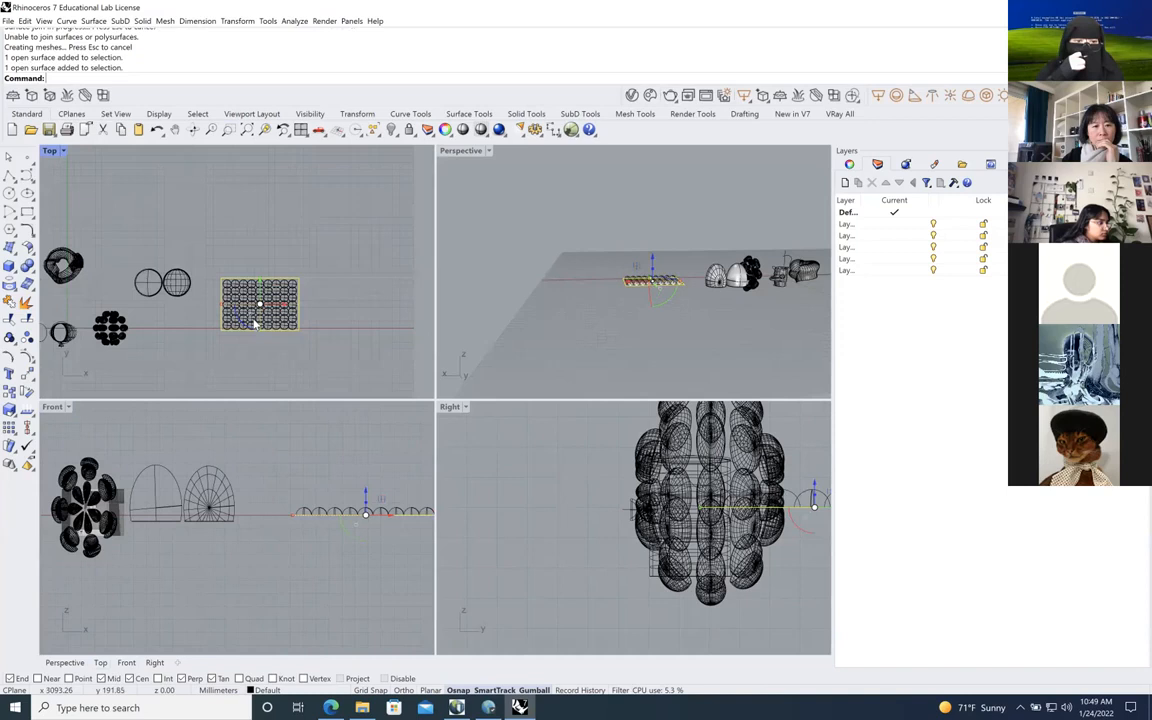
pyautogui.scroll(8, 254, 318)
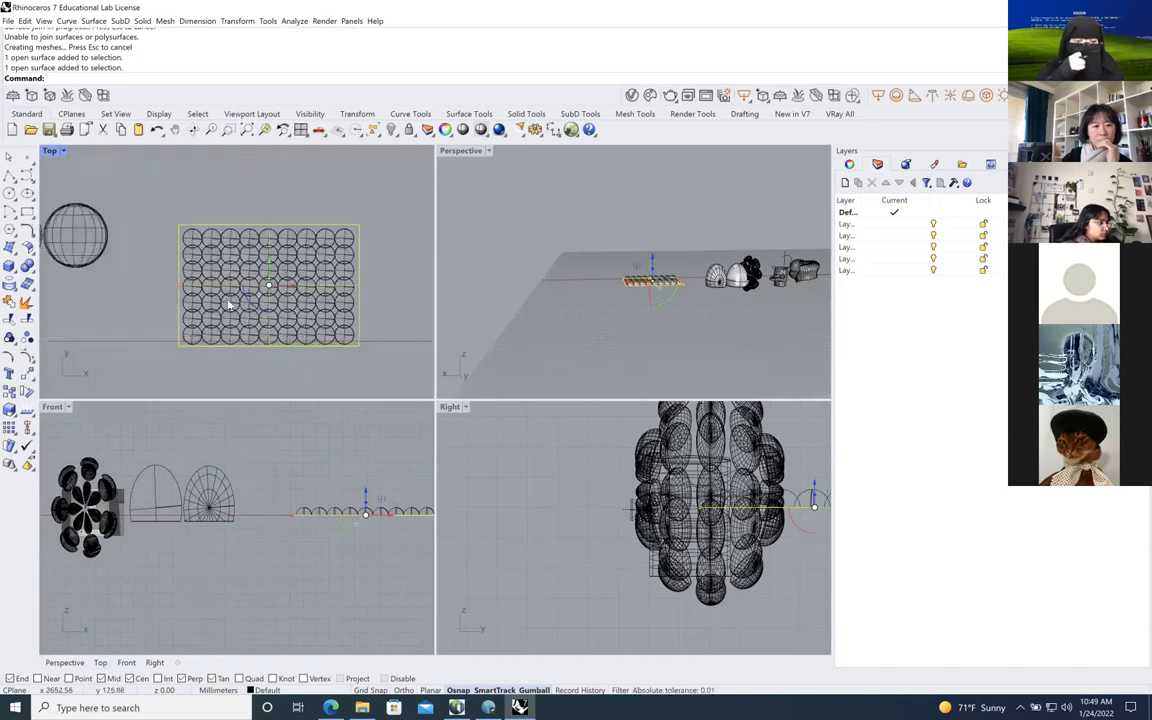
pyautogui.click(286, 288)
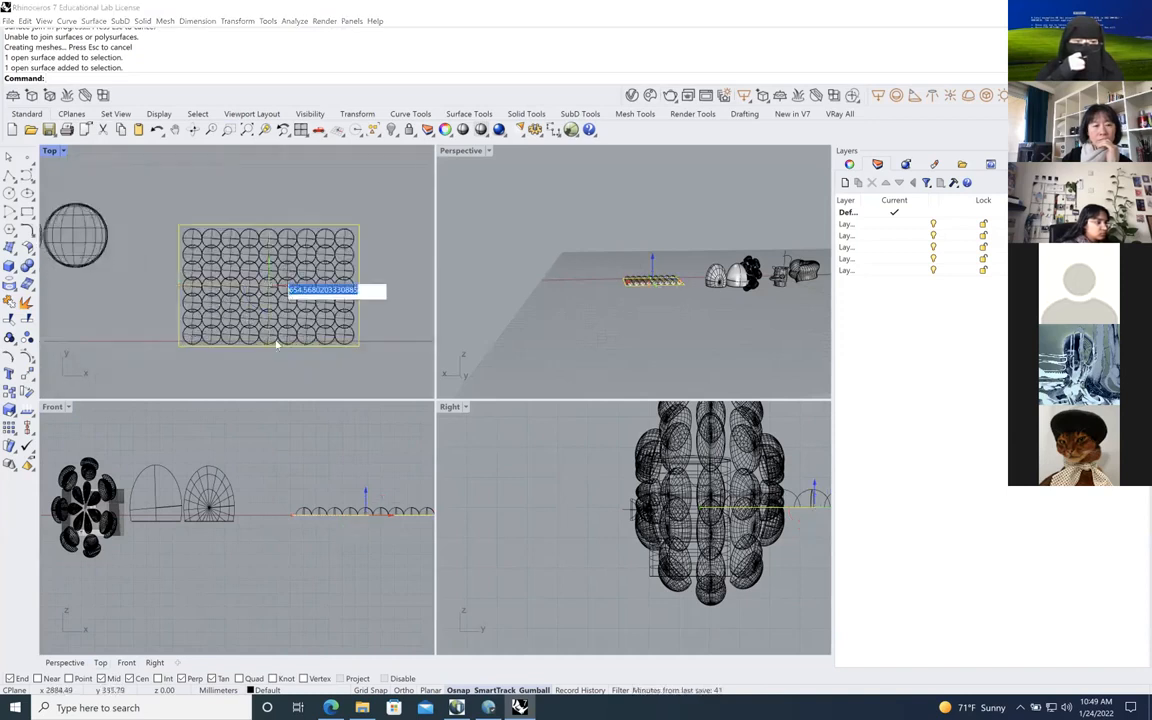
pyautogui.click(314, 377)
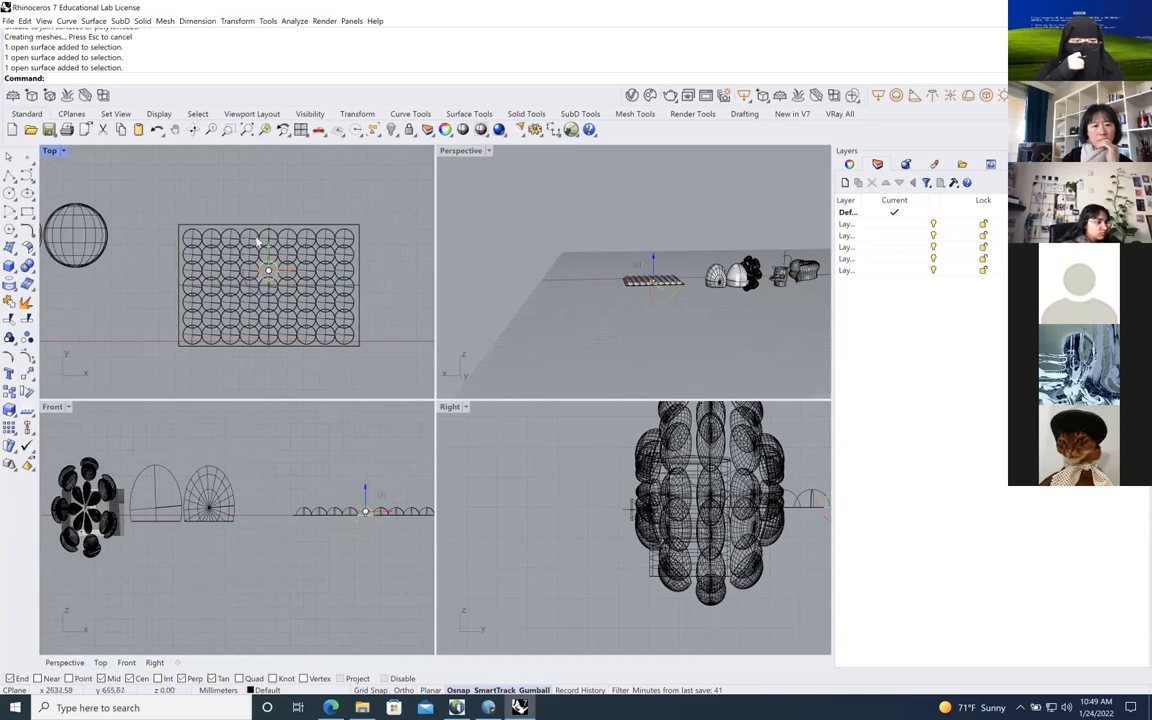
# Select the corner half sphere to examine how it overlaps its neighbours on the plane, and clear the selection
pyautogui.click(191, 235)
pyautogui.click(191, 236)
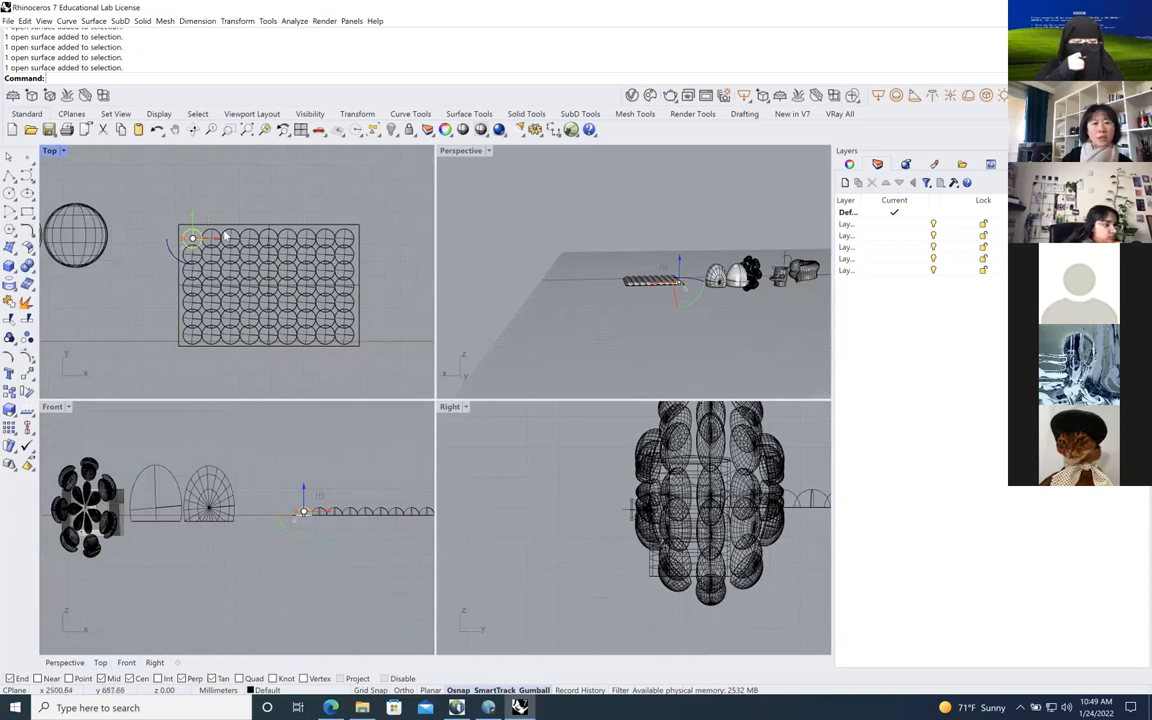
pyautogui.click(228, 237)
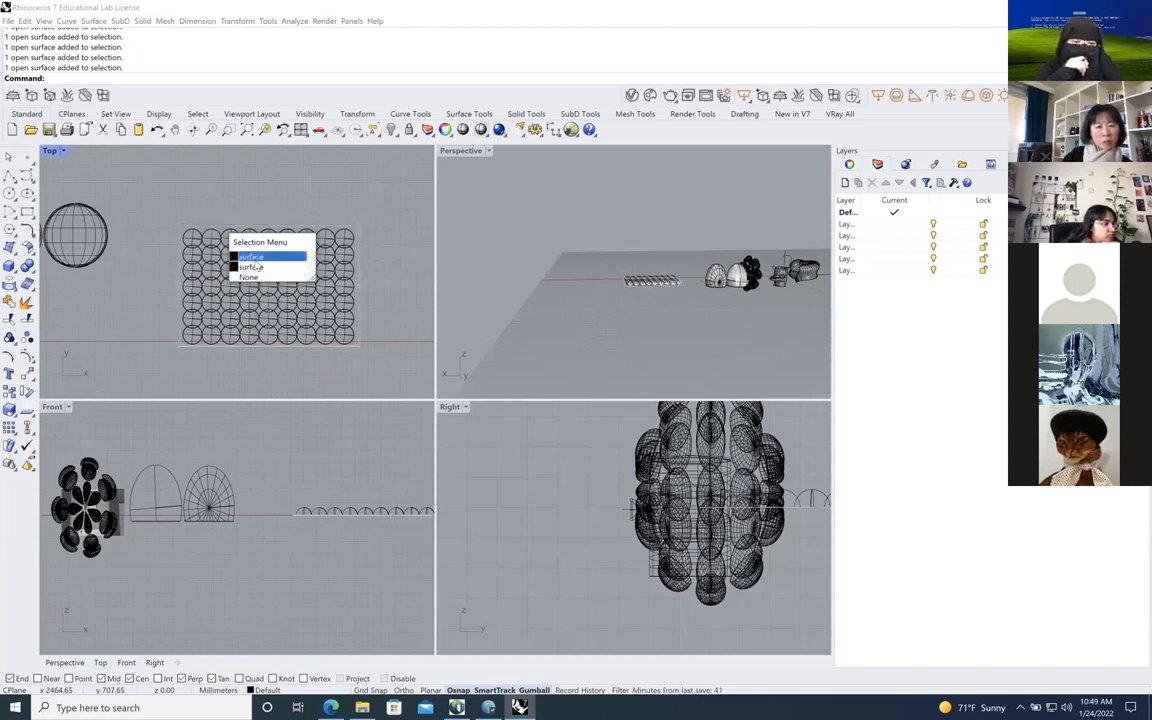
pyautogui.click(125, 289)
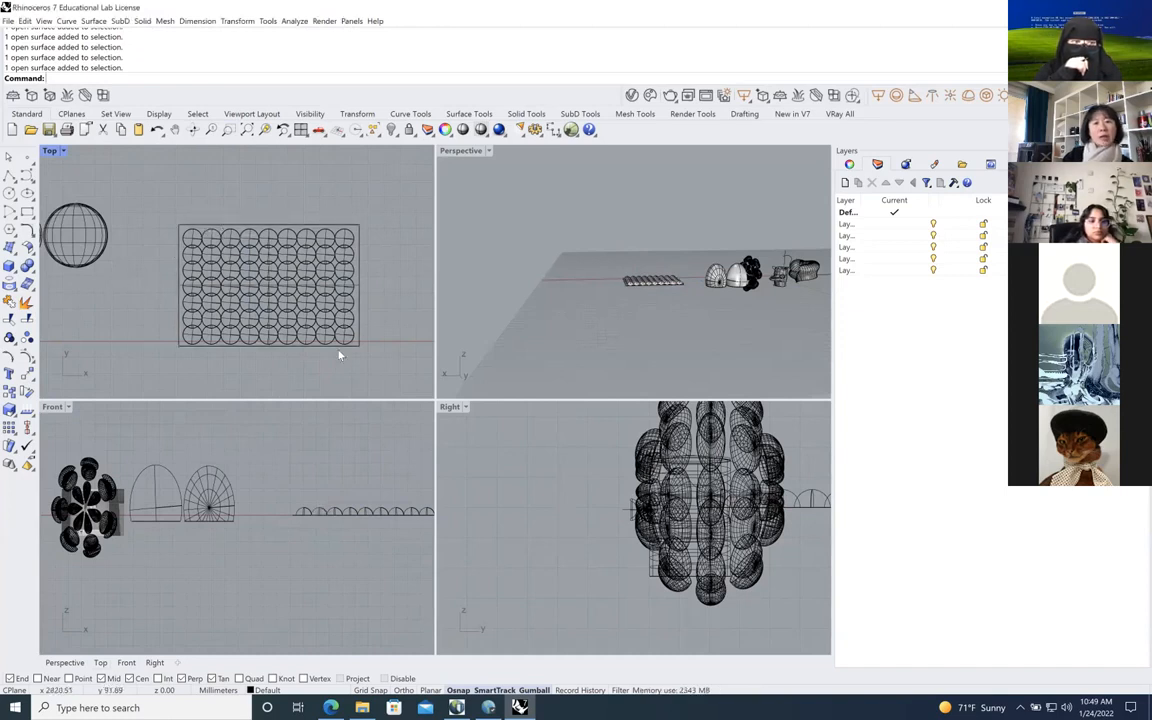
pyautogui.scroll(3, 326, 292)
pyautogui.scroll(-5, 326, 292)
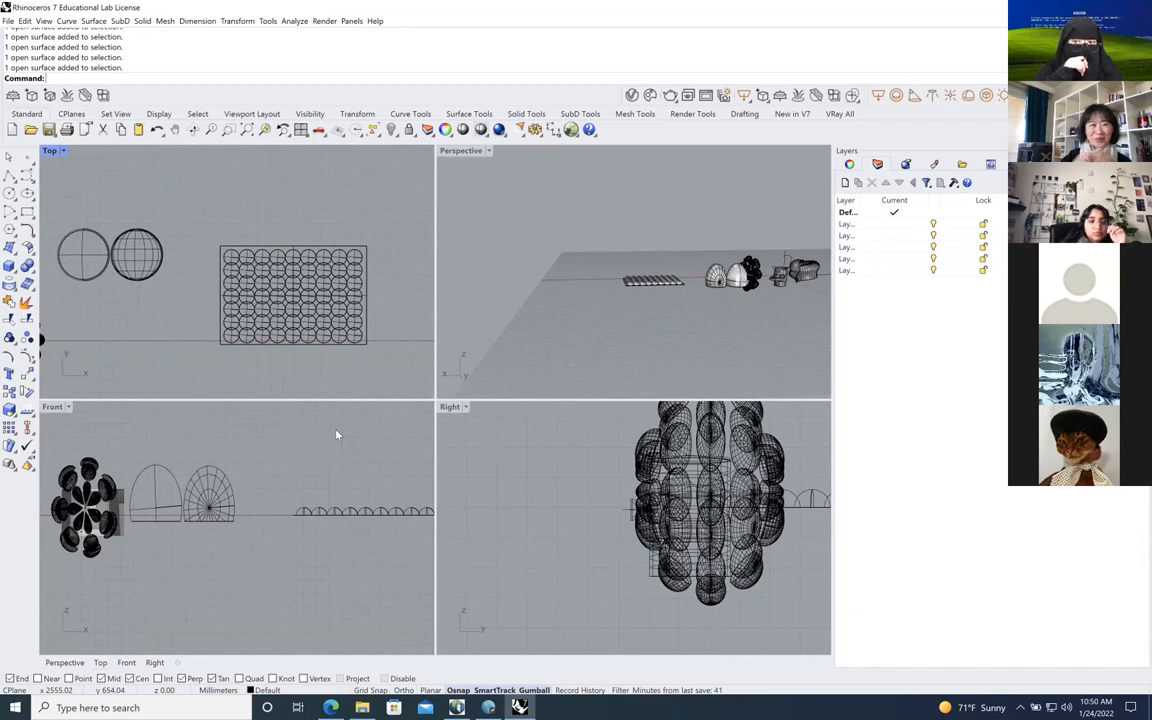
# Look up the commands starting with Flow, such as FlowAlongSrf, and dismiss the suggestions
pyautogui.write('Flow')
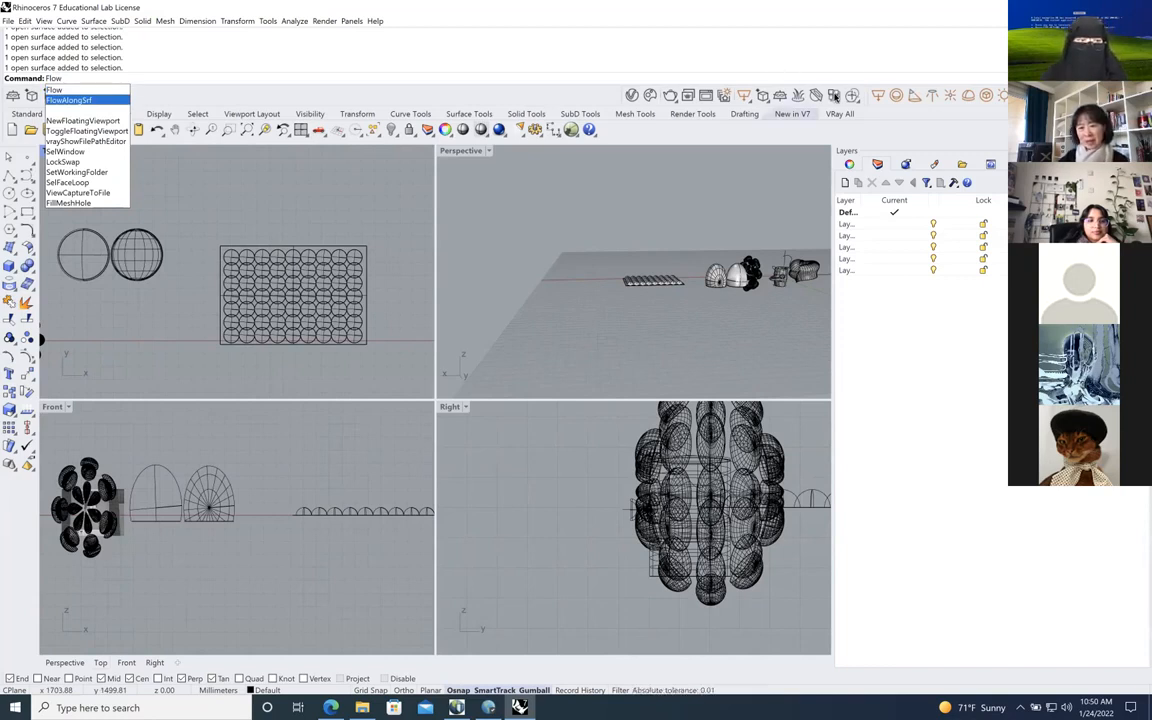
pyautogui.moveTo(902, 480); pyautogui.dragTo(885, 443)
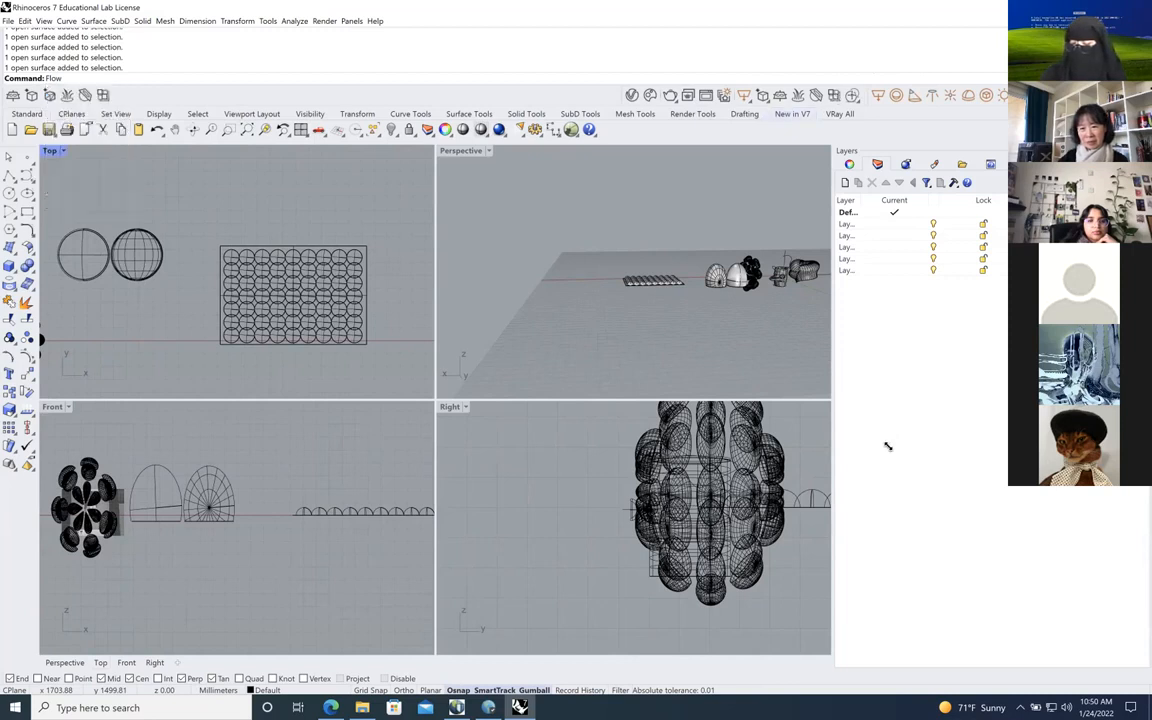
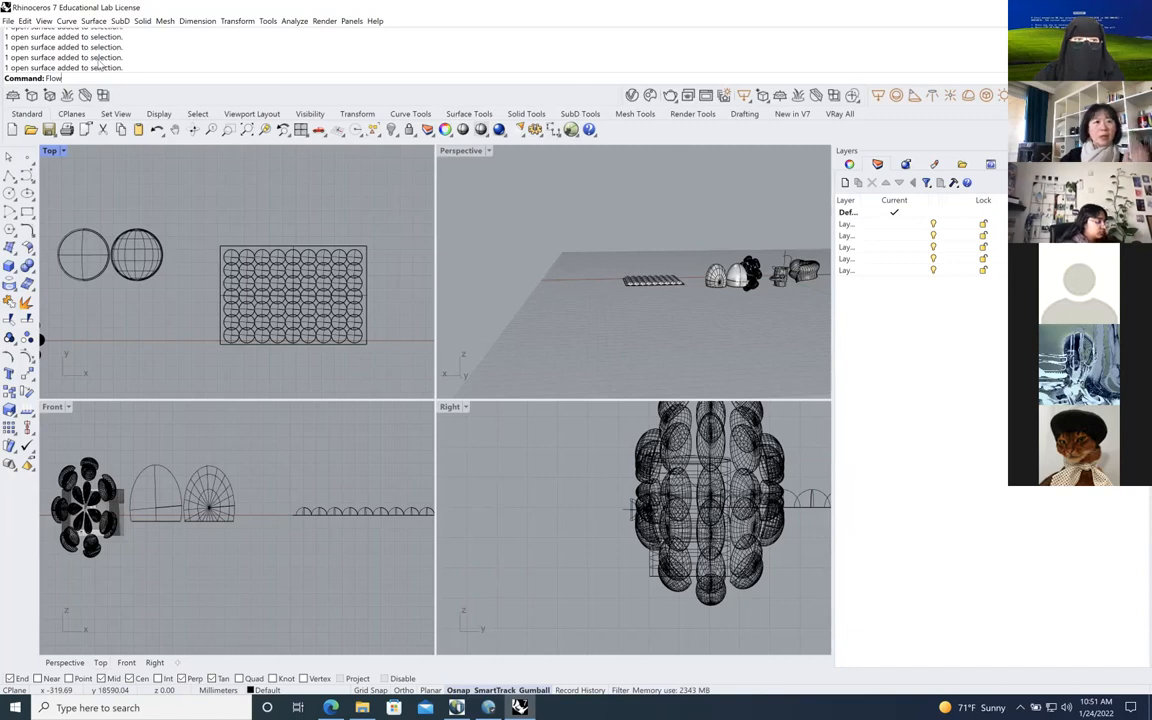
pyautogui.press('Escape')
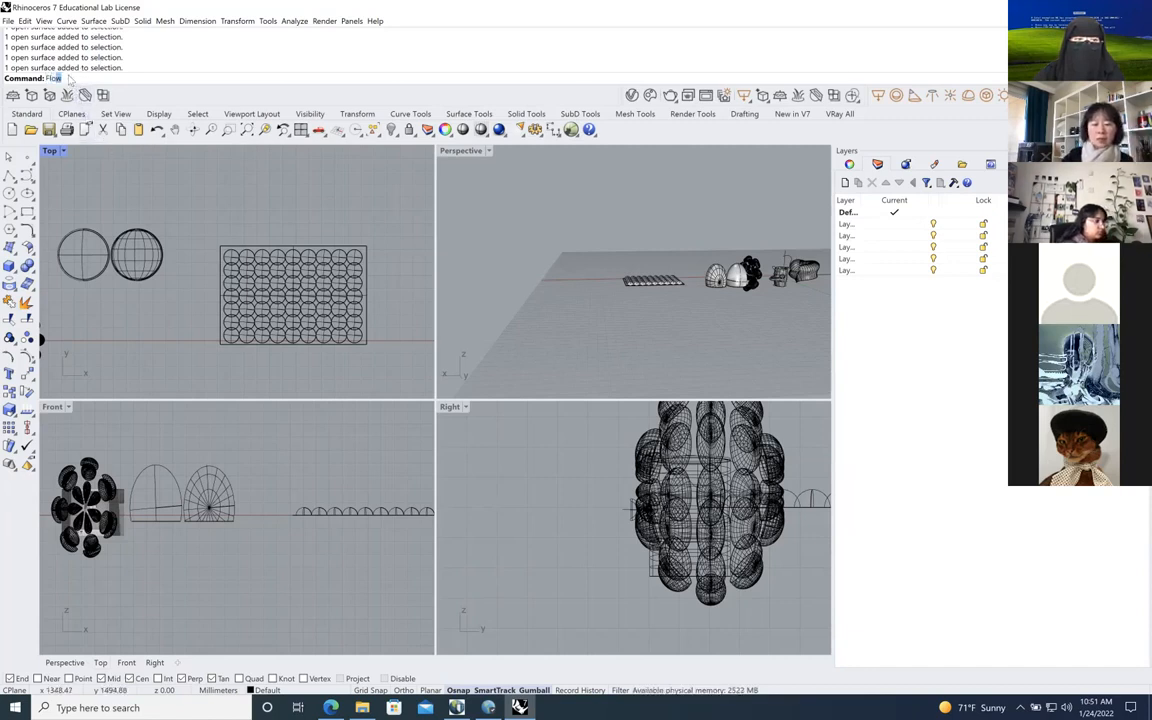
# Flow the arrayed half spheres along the surface with FlowAlongSrf, from the rectangular plane onto the dome nearest the array
pyautogui.write('Flow')
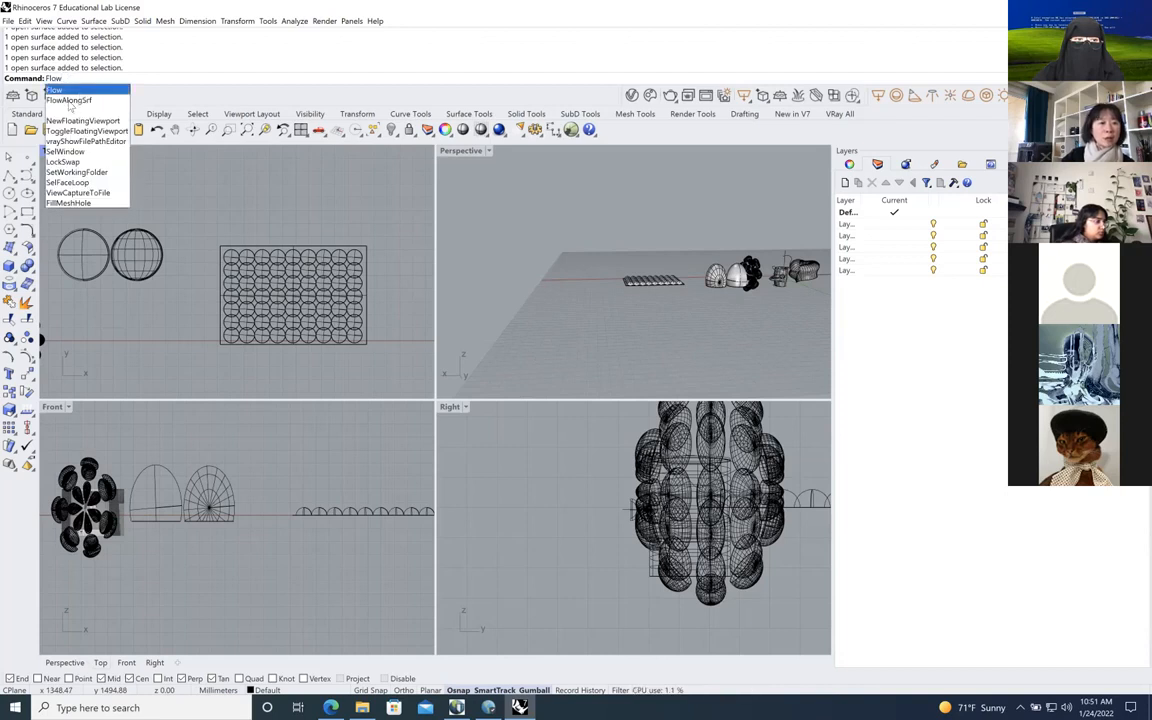
pyautogui.click(78, 100)
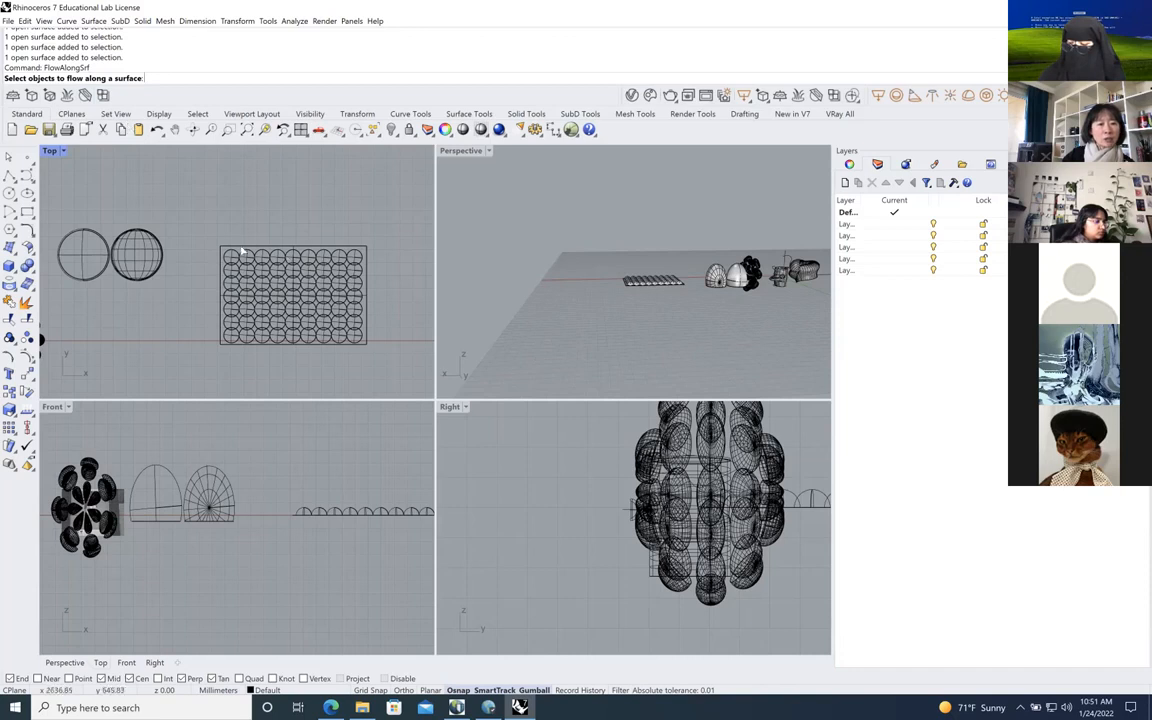
pyautogui.moveTo(223, 232); pyautogui.dragTo(367, 395)
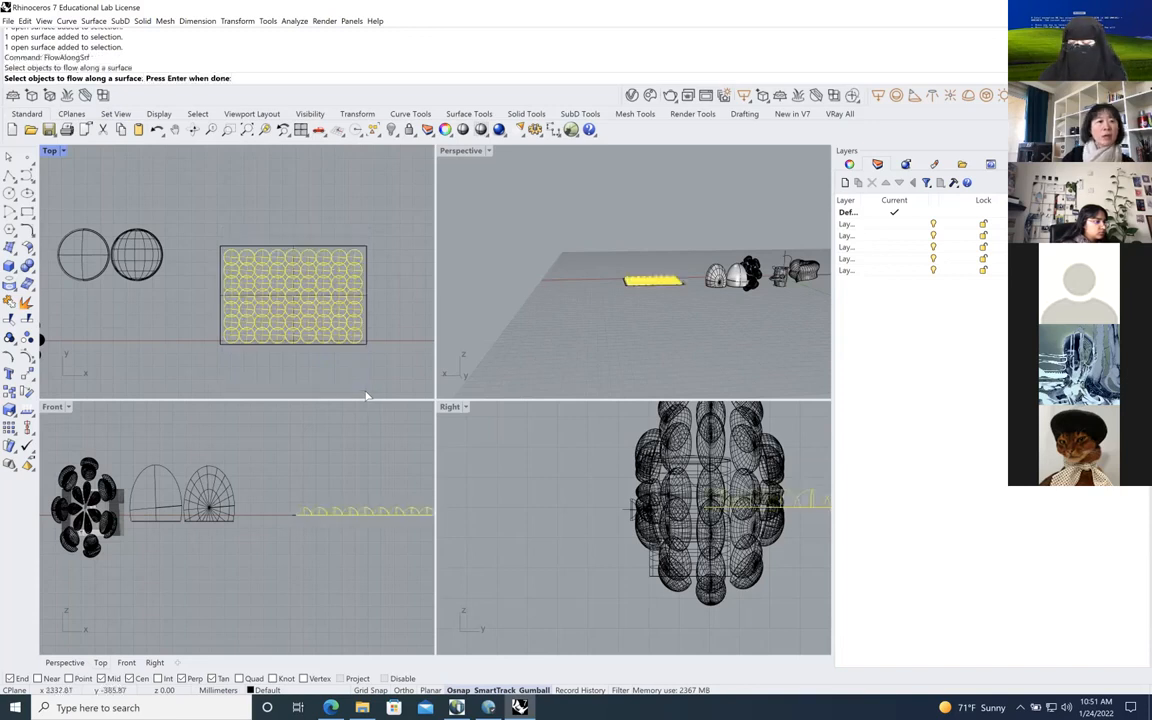
pyautogui.press('Return')
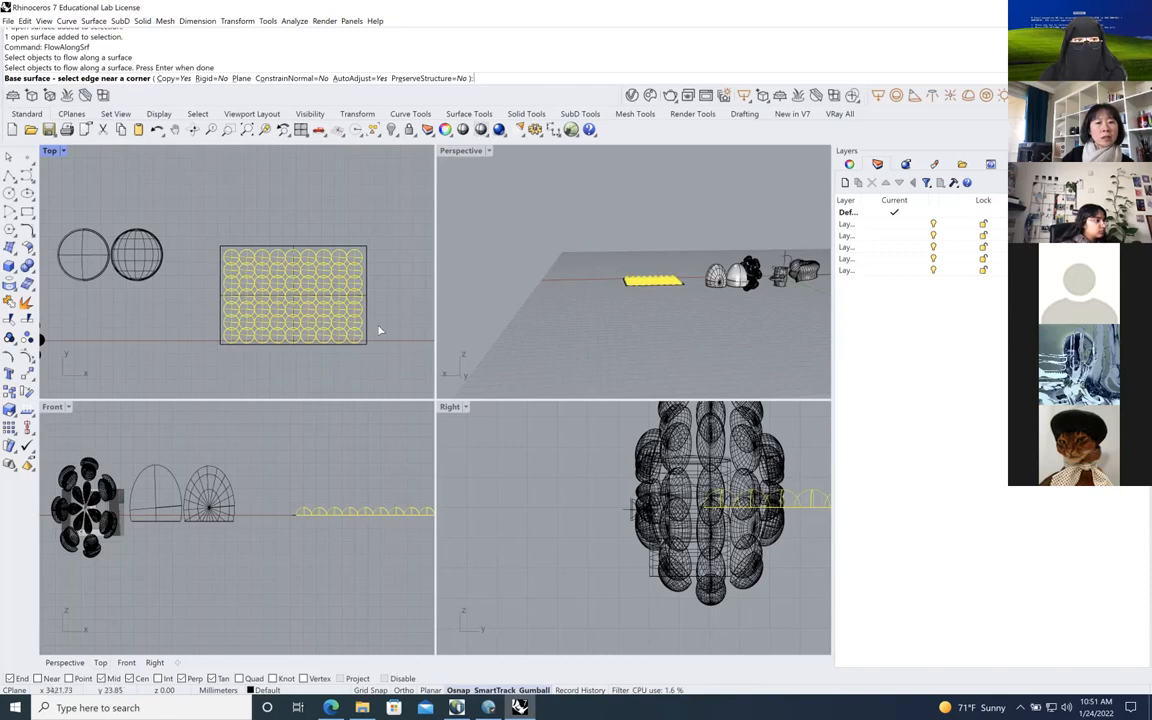
pyautogui.click(369, 268)
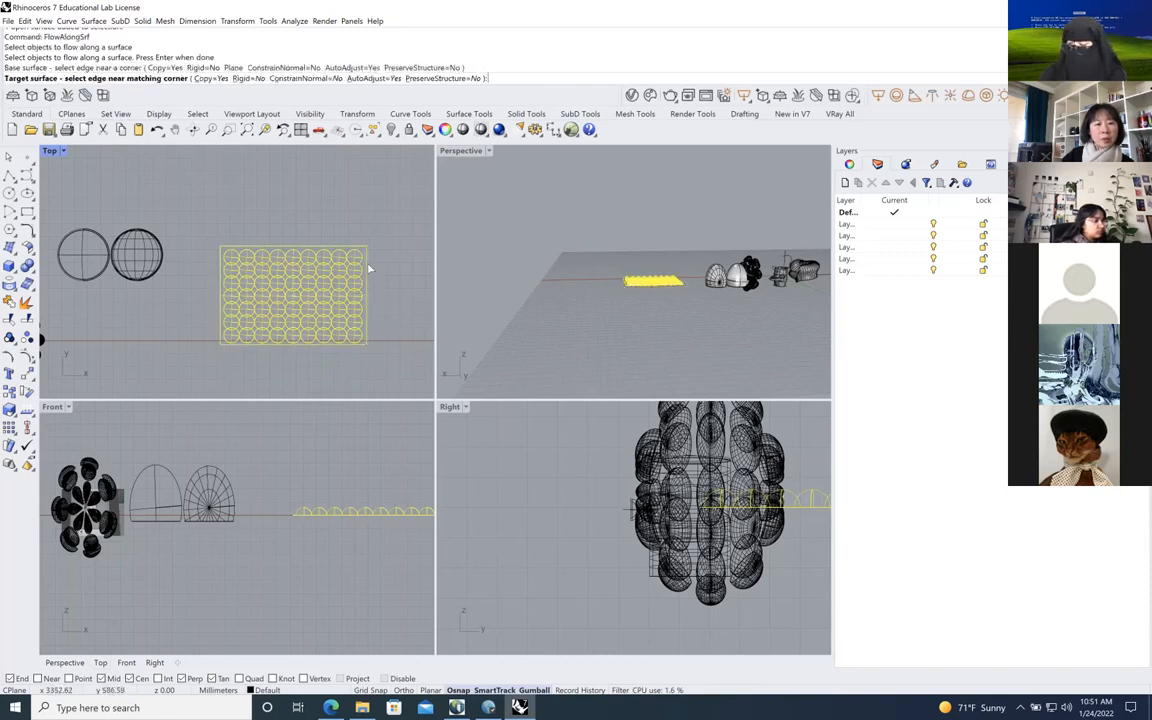
pyautogui.click(205, 468)
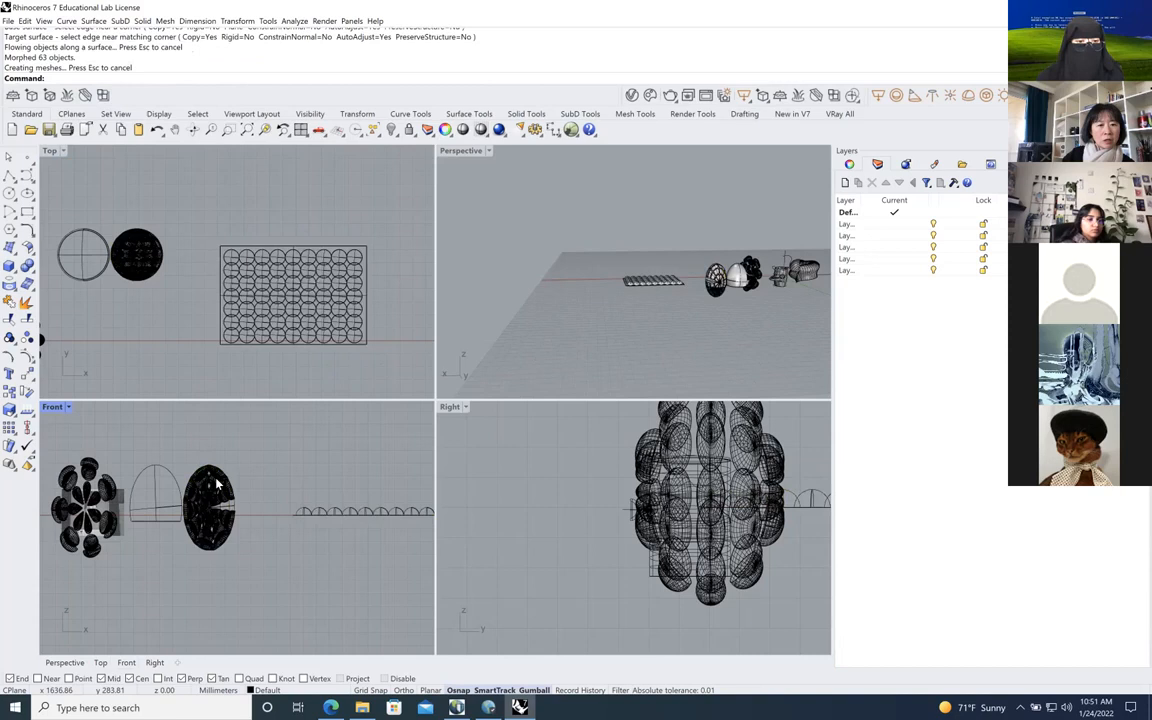
# Examine in the Front view how the flowed half spheres wrap around the dome
pyautogui.scroll(5, 190, 560)
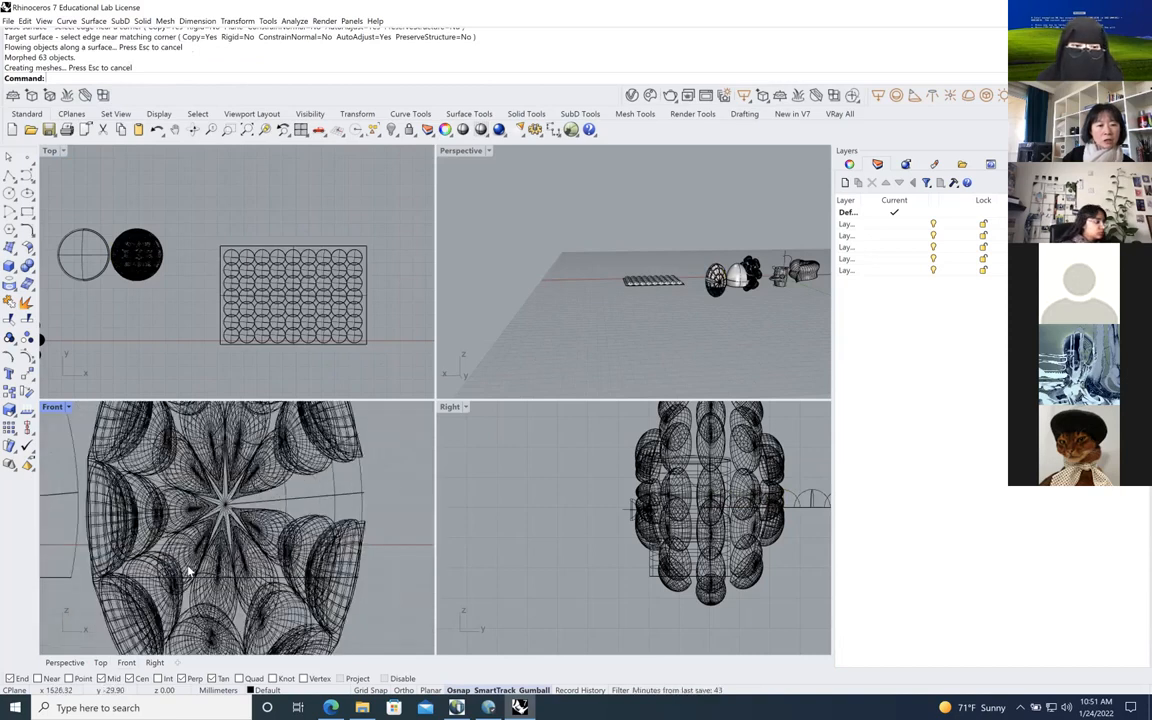
pyautogui.scroll(-5, 188, 570)
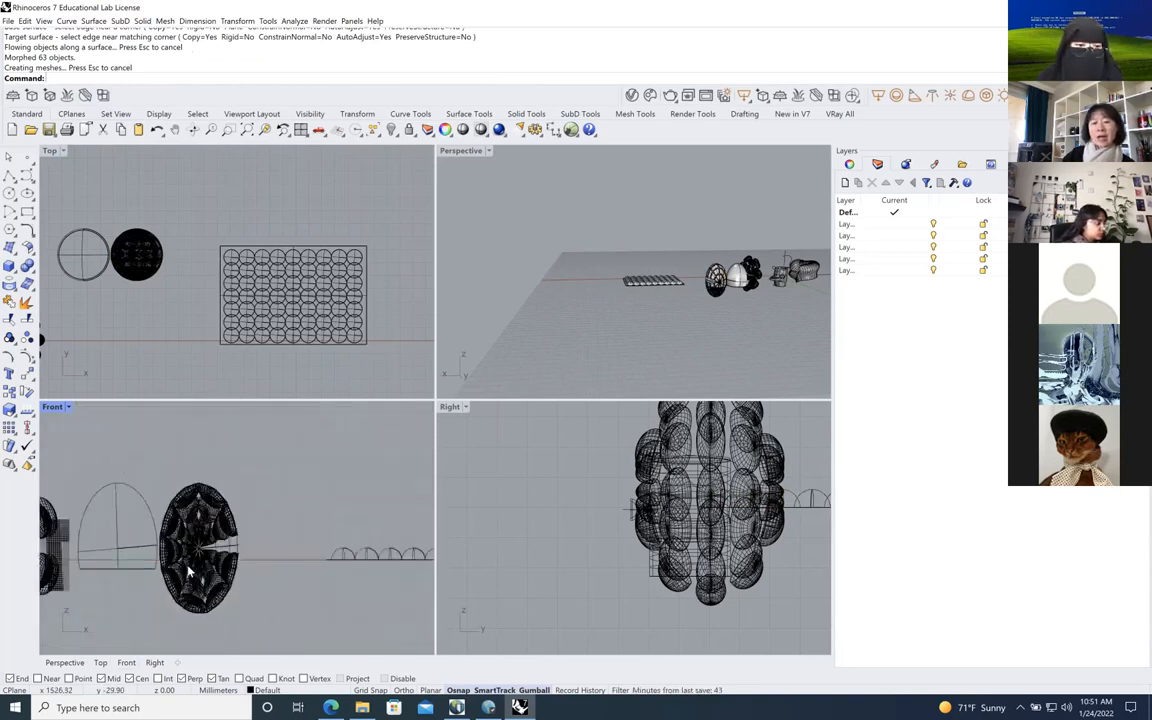
pyautogui.scroll(5, 188, 570)
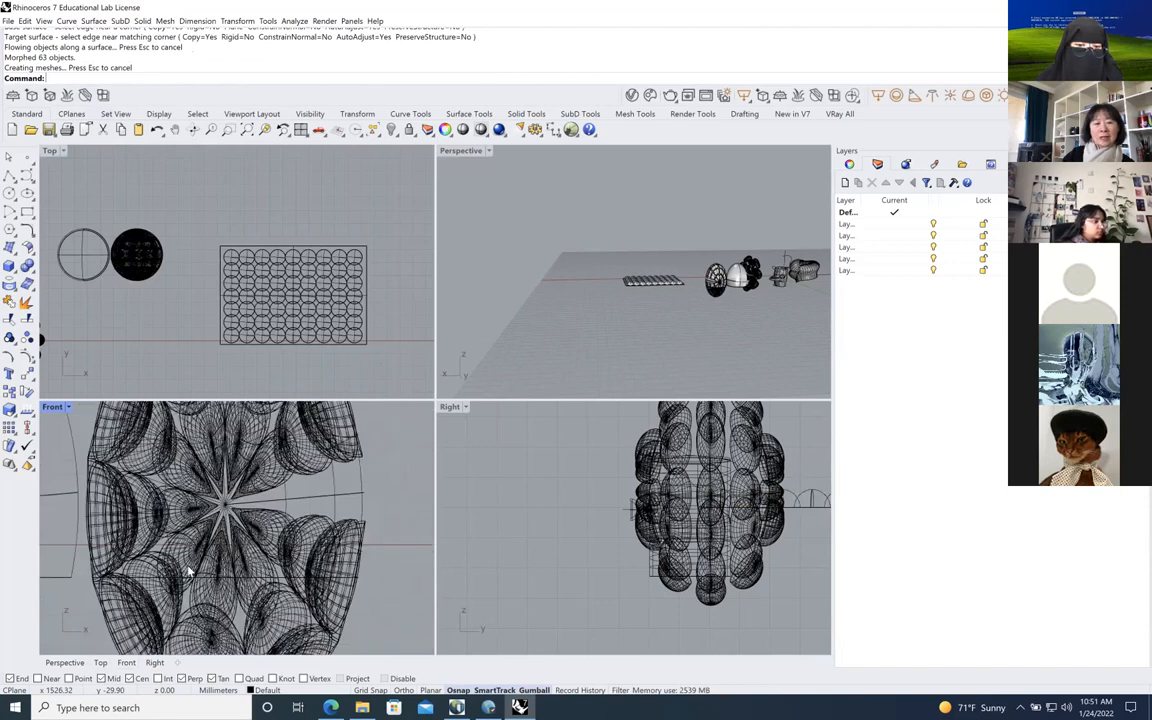
pyautogui.scroll(2, 188, 570)
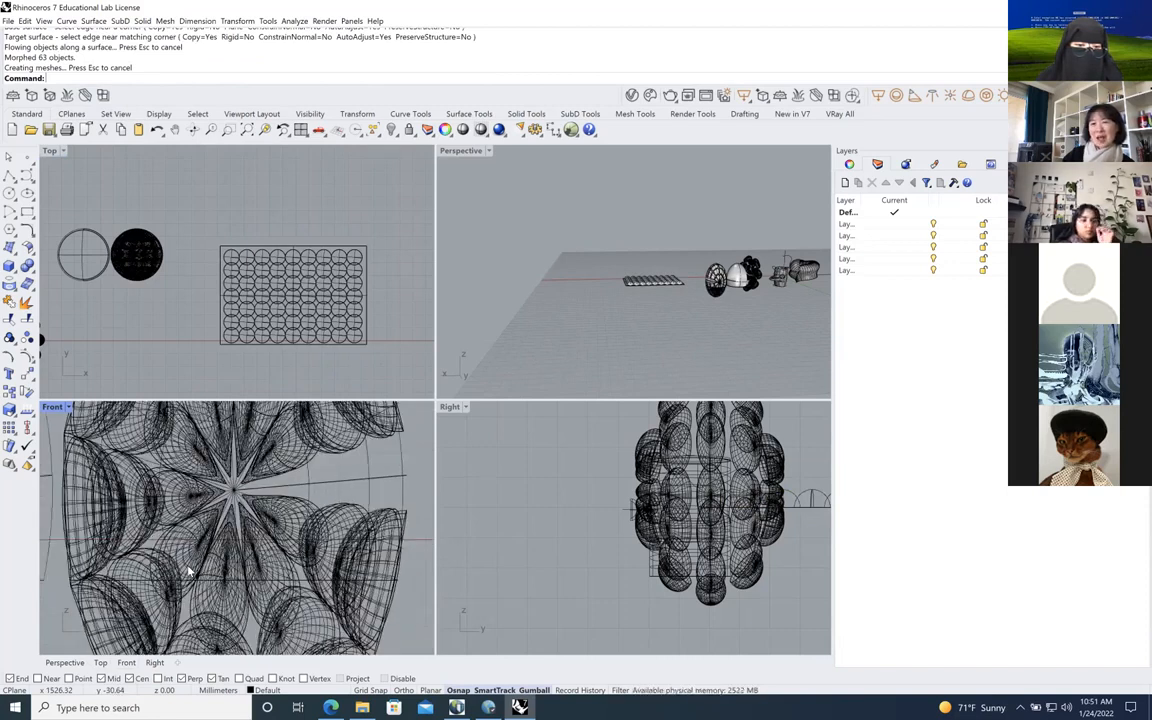
pyautogui.scroll(-3, 188, 570)
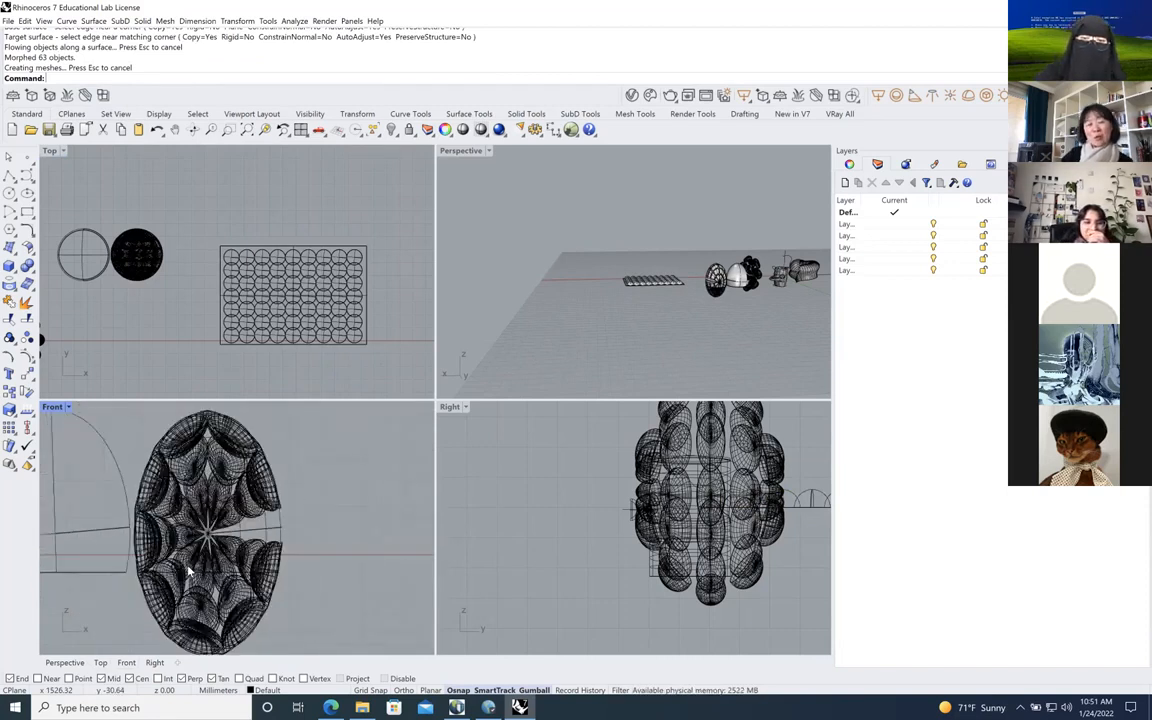
pyautogui.scroll(-2, 188, 570)
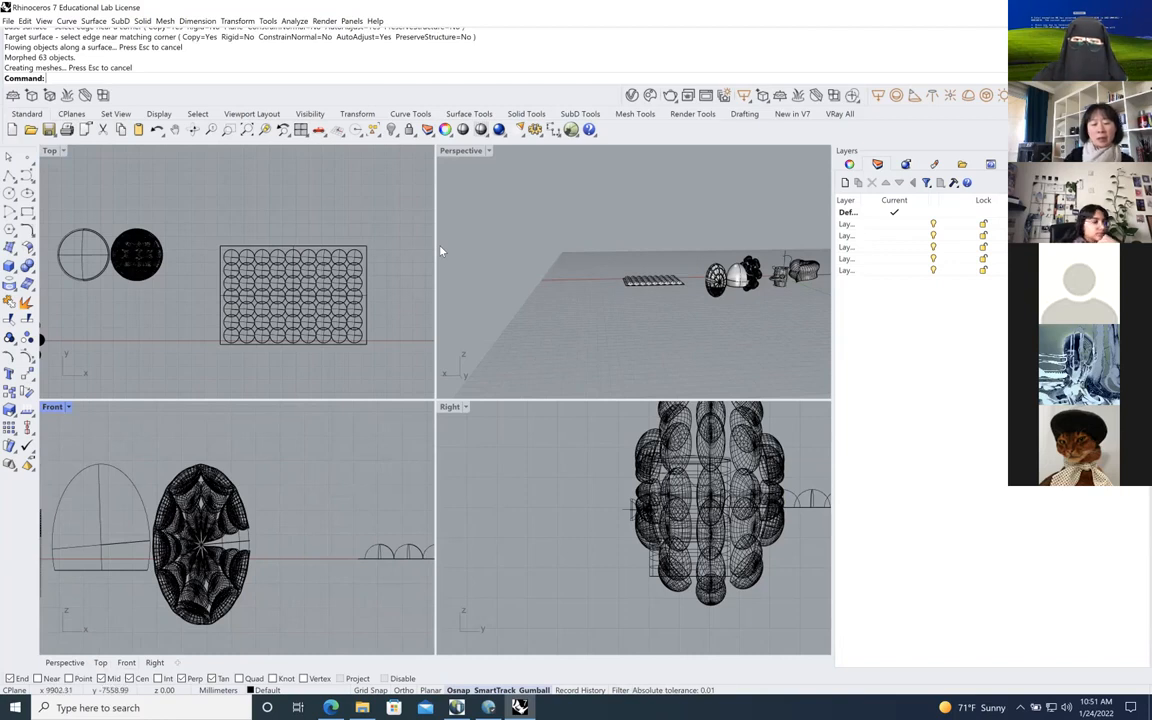
# Try to flow the half spheres along a surface with the plane and the other dome also included in the selection
pyautogui.write('Flow')
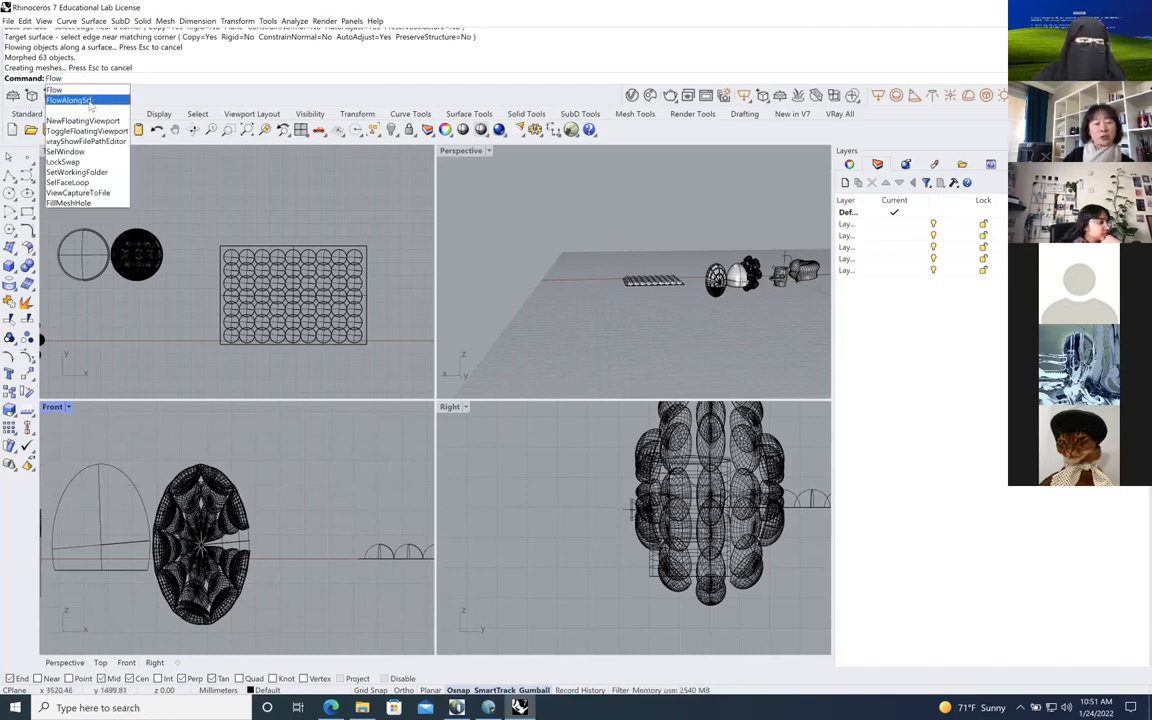
pyautogui.click(90, 103)
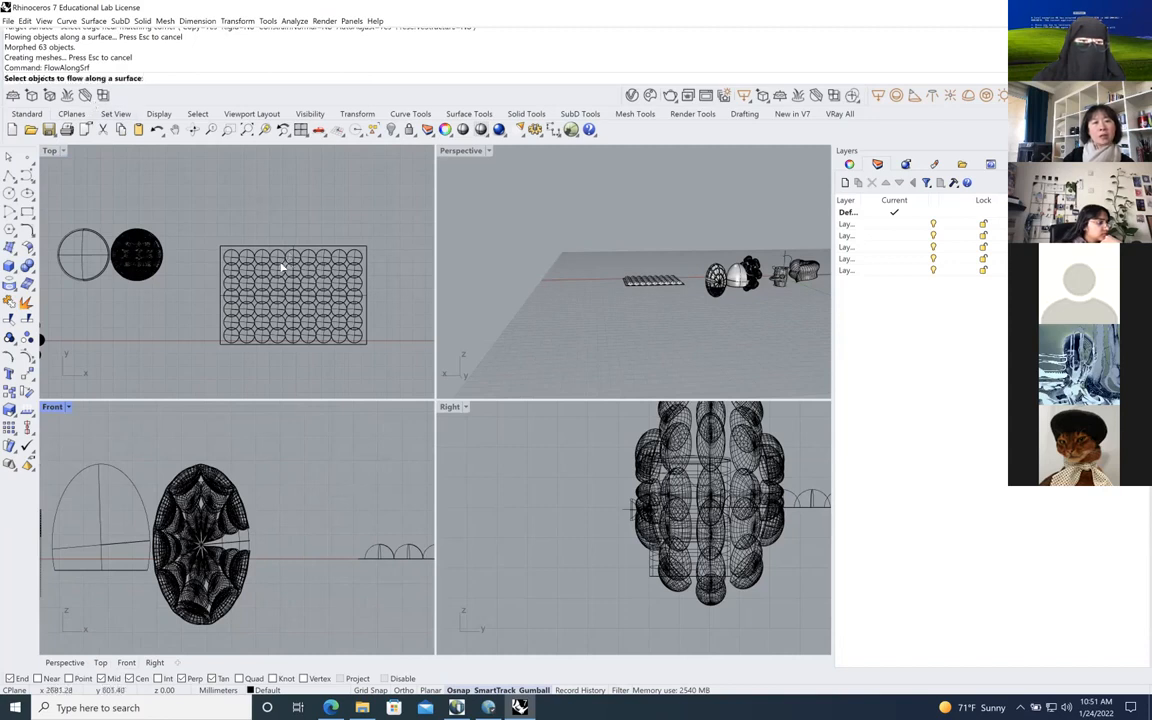
pyautogui.scroll(2, 283, 268)
pyautogui.moveTo(212, 208); pyautogui.dragTo(384, 382)
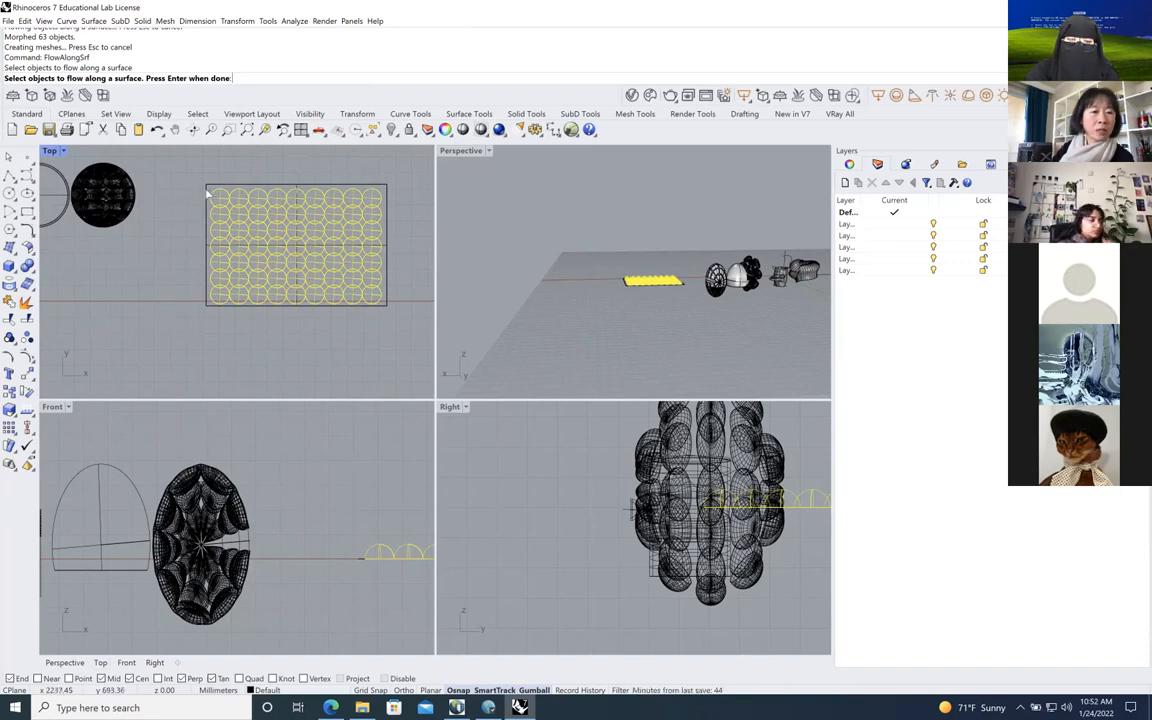
pyautogui.scroll(-8, 232, 253)
pyautogui.scroll(10, 220, 230)
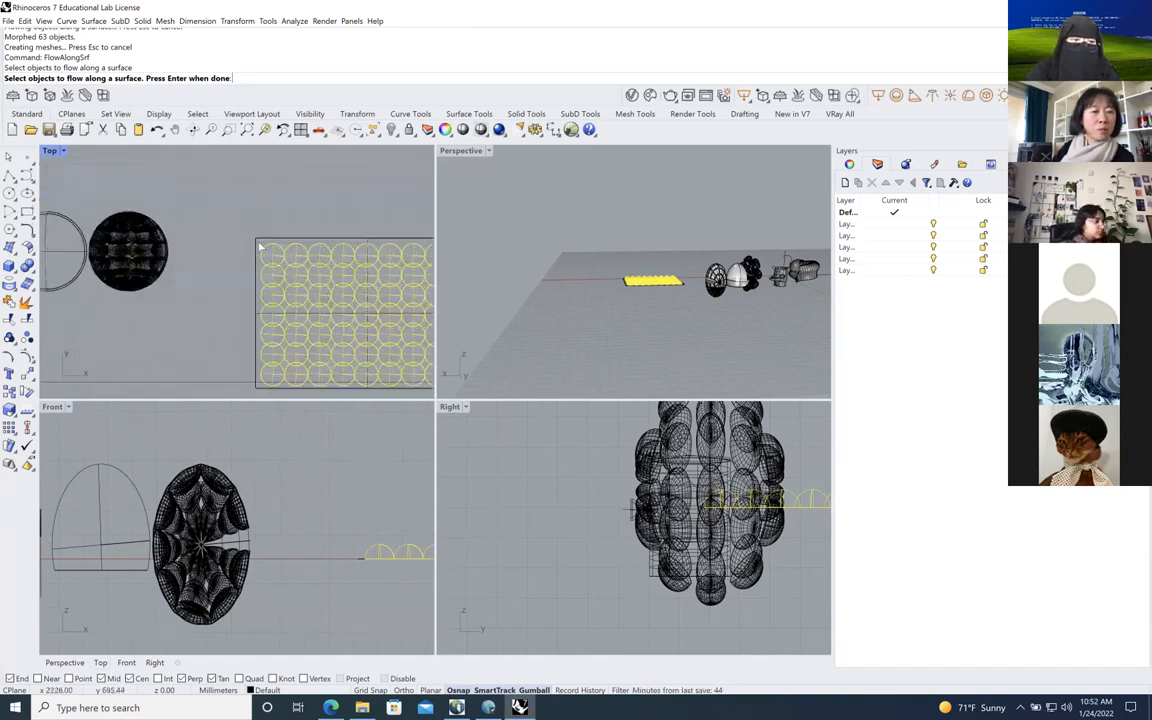
pyautogui.click(260, 243)
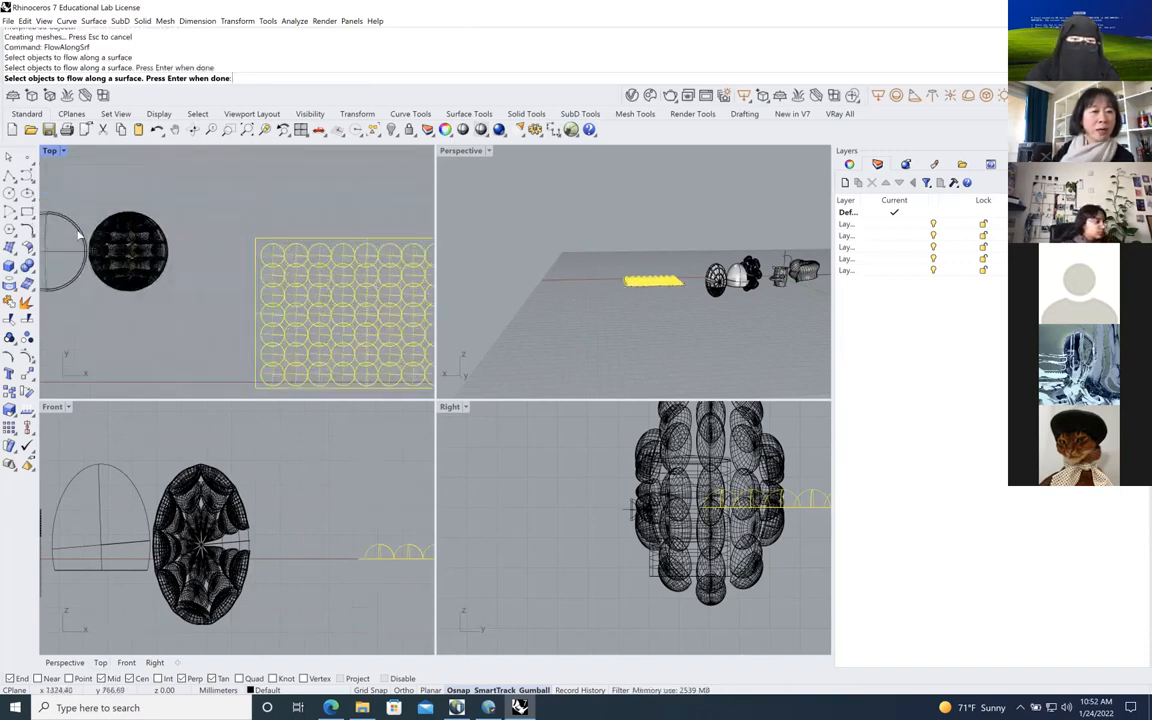
pyautogui.click(132, 486)
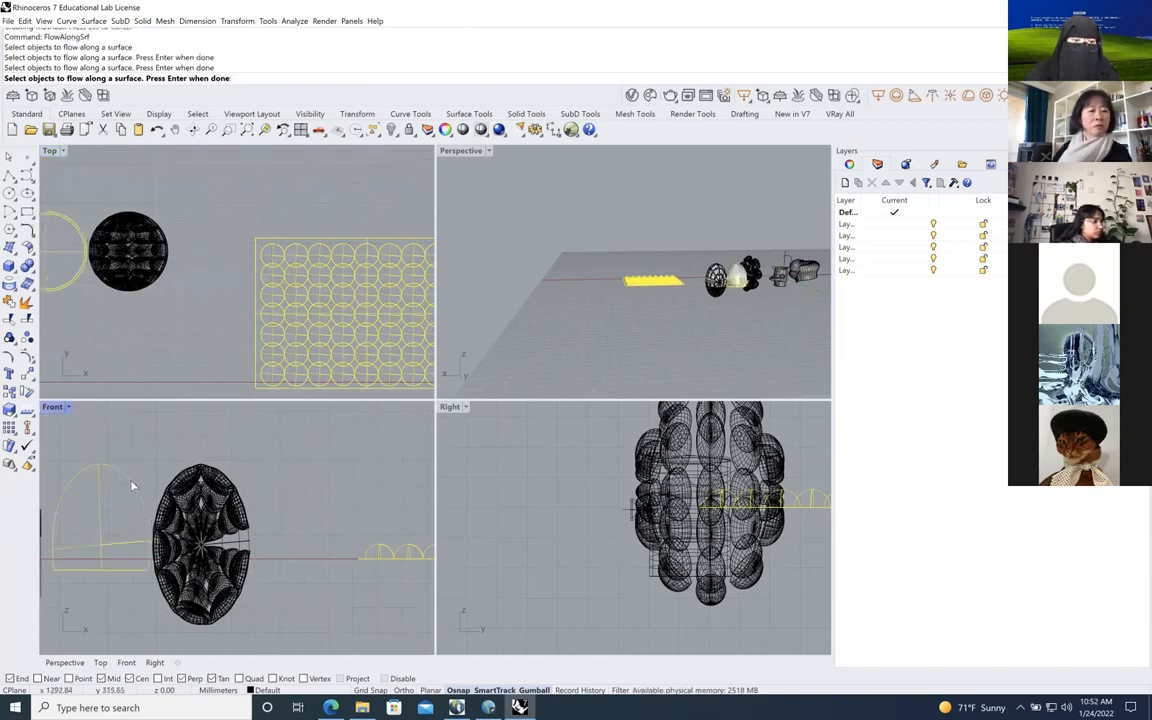
pyautogui.press('Return')
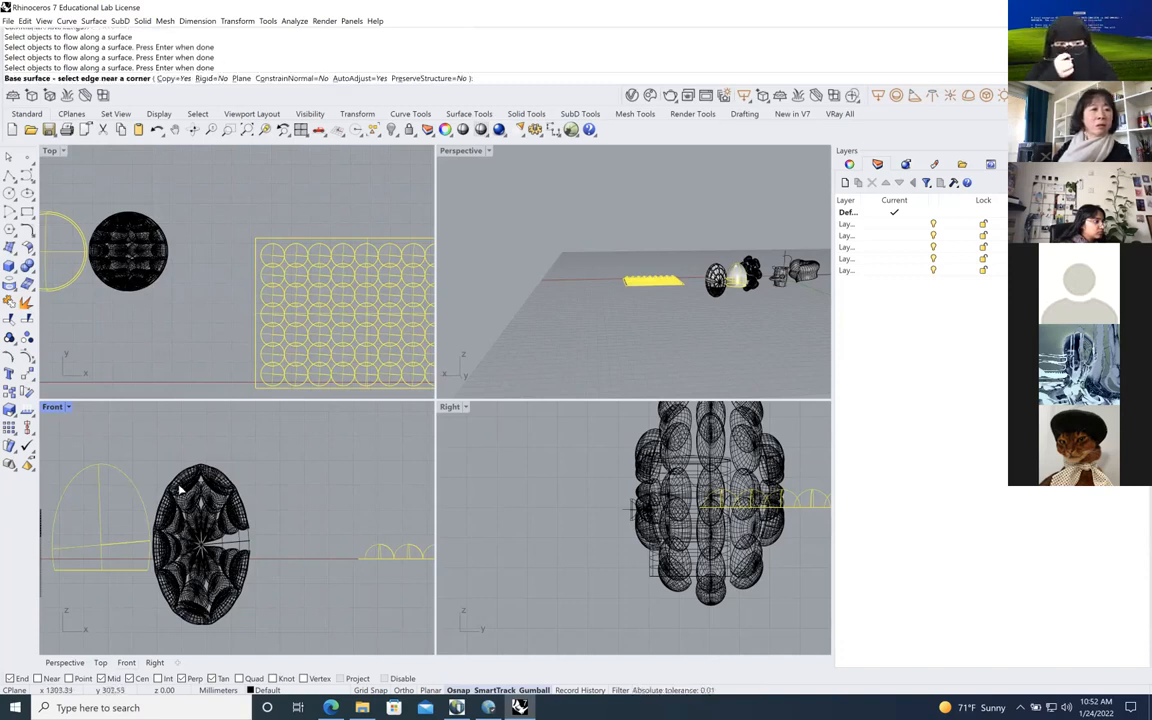
pyautogui.click(266, 262)
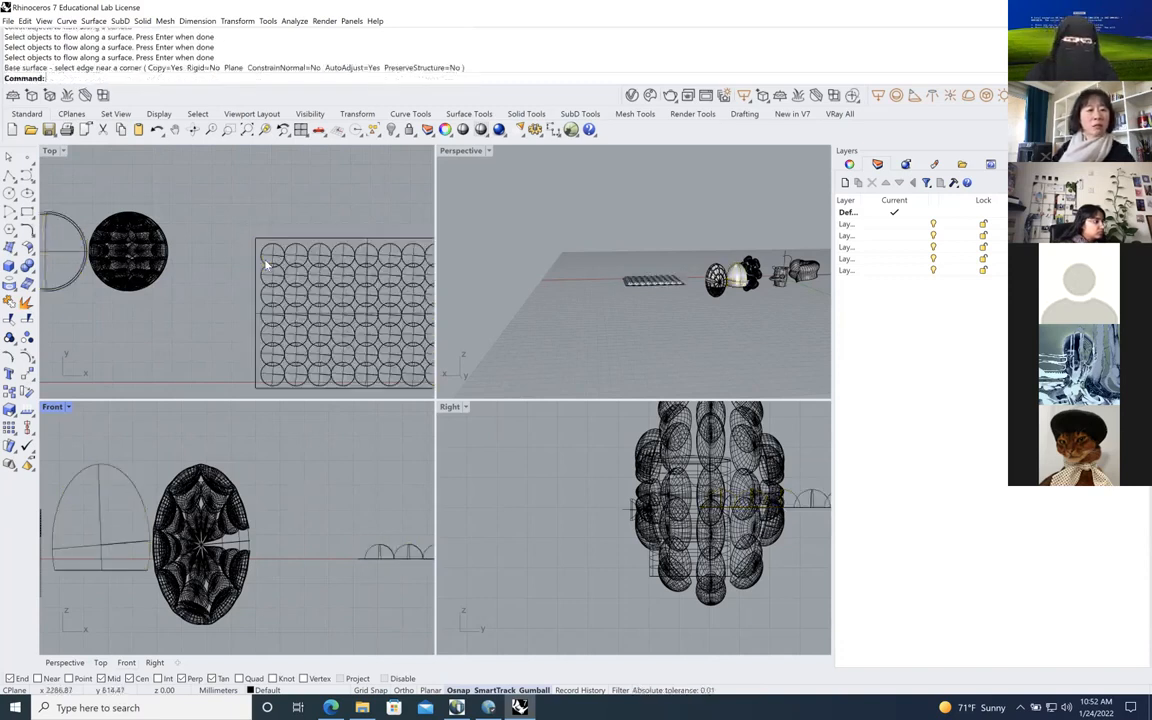
# Flow only the half spheres with FlowAlongSrf, using the plane's upper-left corner as base and the other dome as target
pyautogui.scroll(-5, 240, 240)
pyautogui.press('Return')
pyautogui.scroll(2, 272, 230)
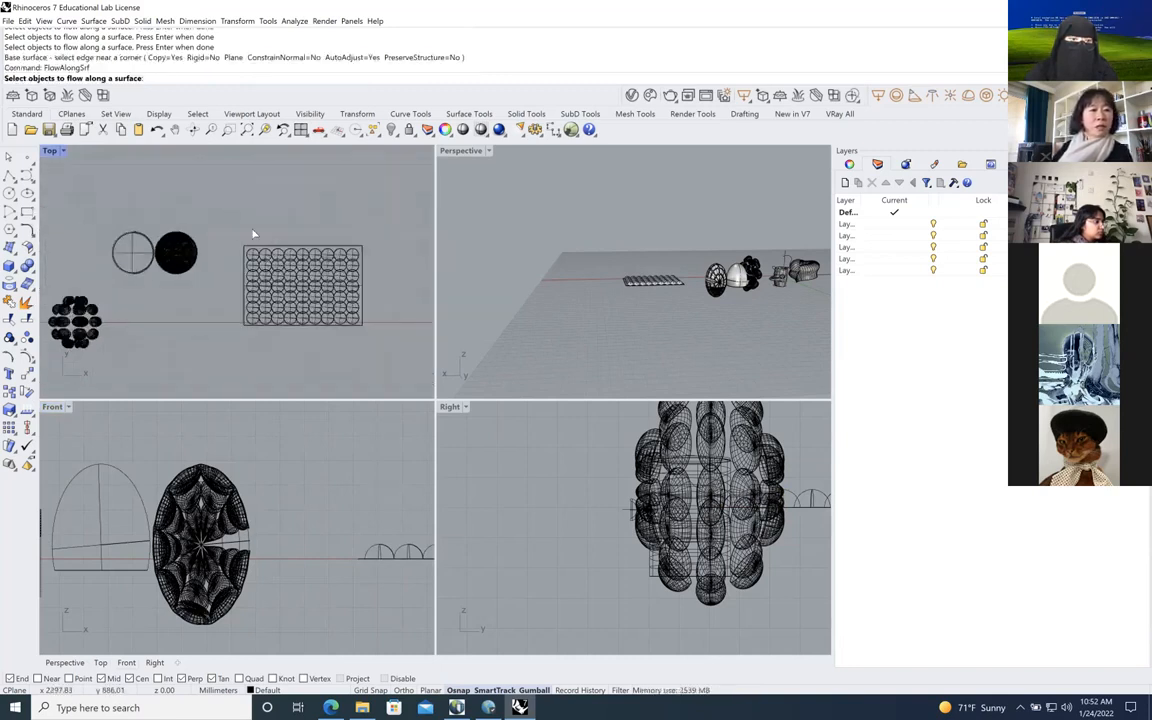
pyautogui.moveTo(348, 331); pyautogui.dragTo(360, 348)
pyautogui.scroll(3, 255, 222)
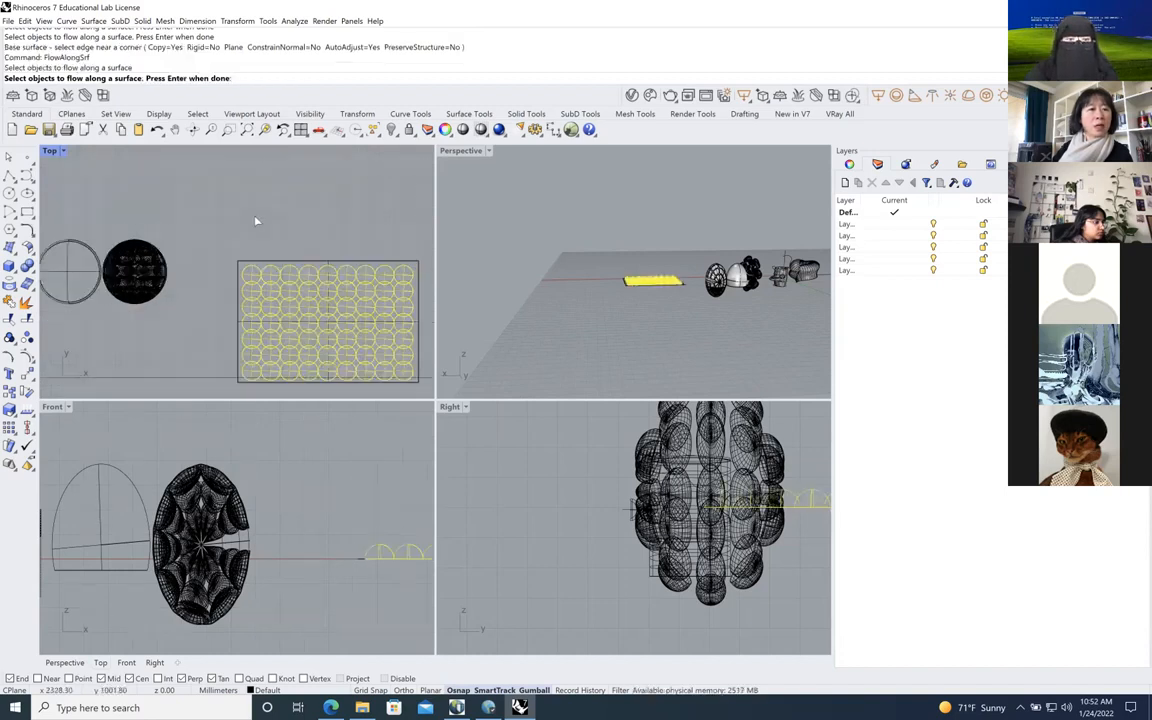
pyautogui.press('Return')
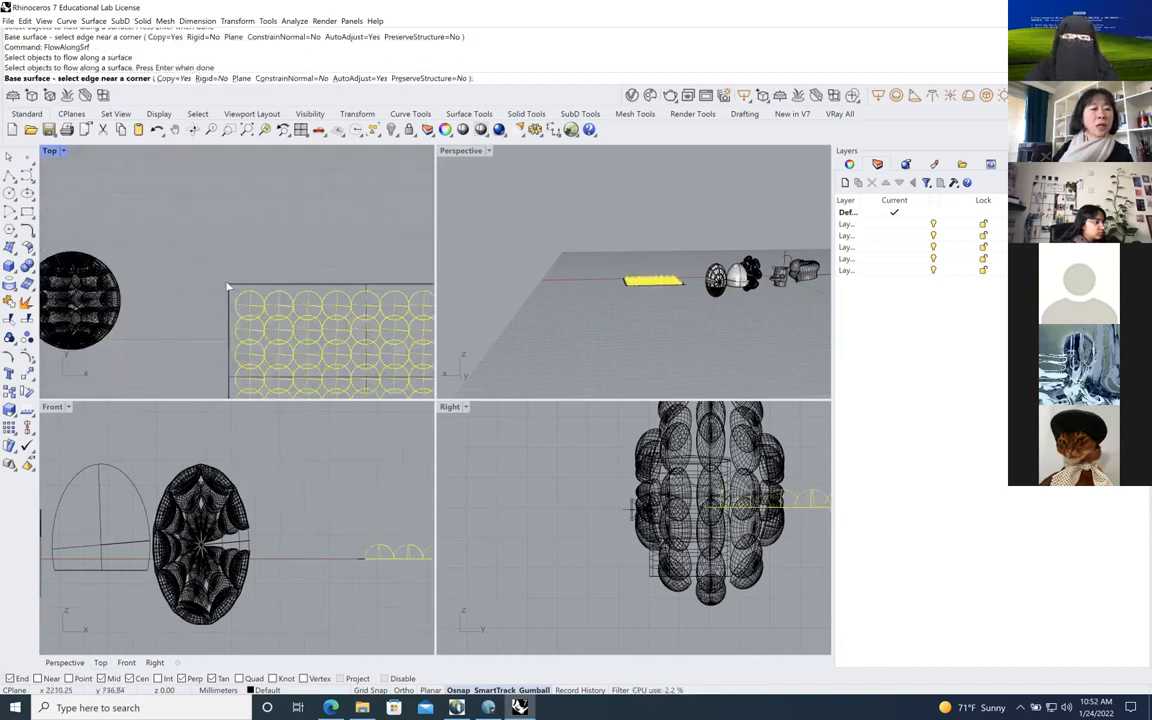
pyautogui.click(230, 290)
pyautogui.scroll(-2, 261, 289)
pyautogui.scroll(-1, 261, 289)
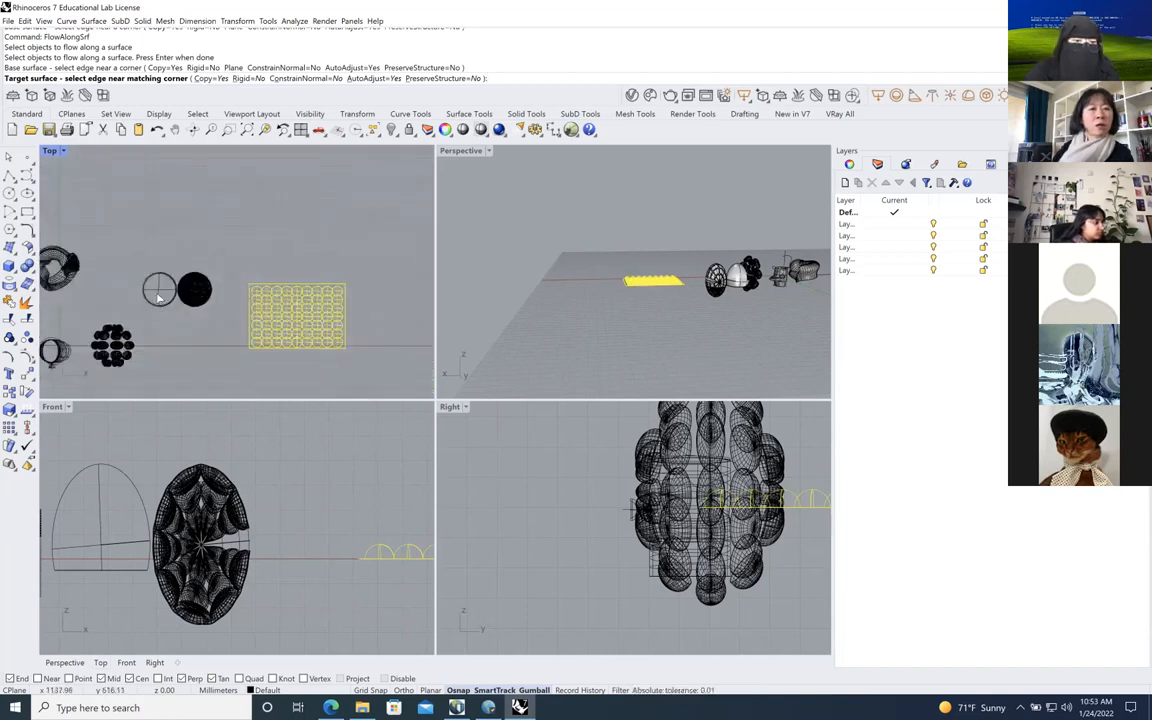
pyautogui.scroll(4, 158, 297)
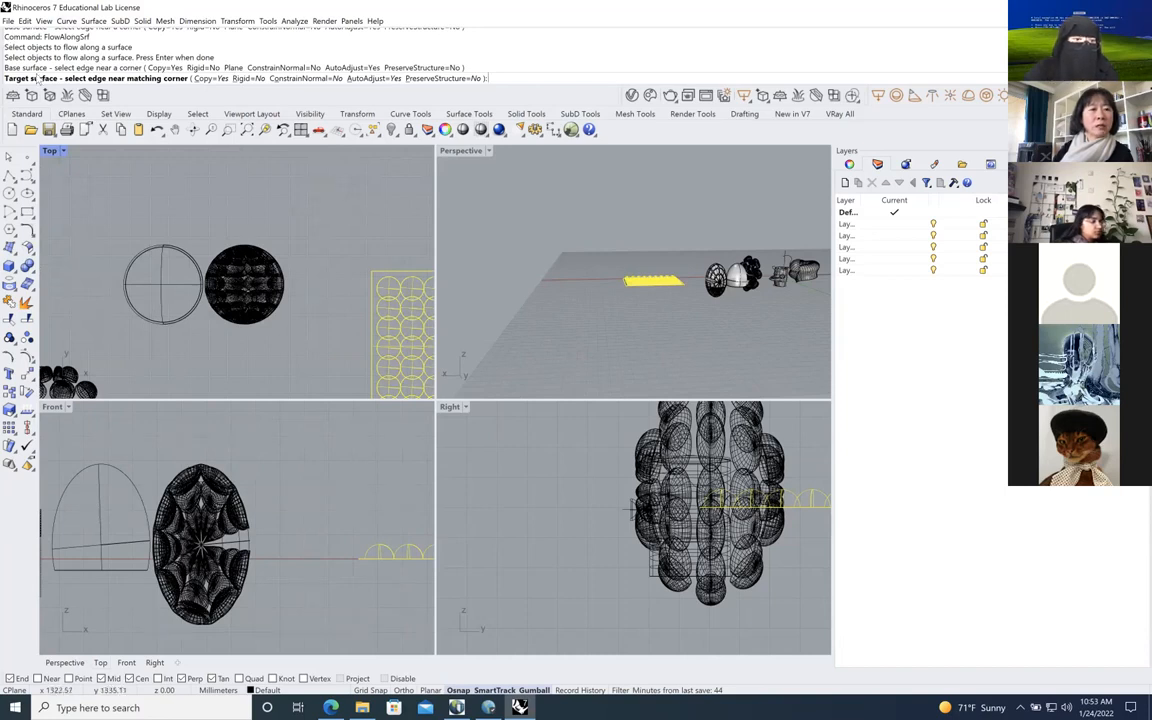
pyautogui.click(133, 505)
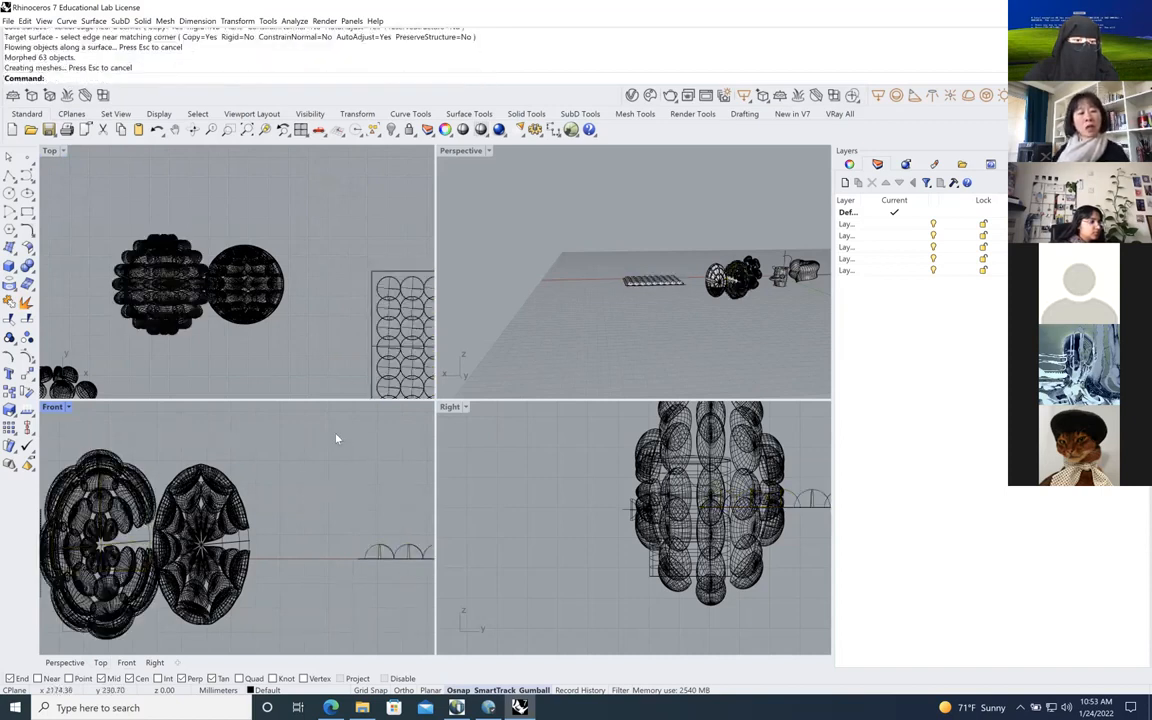
# Maximize the Front view and hide the first flowed form, including the dome beneath its half spheres
pyautogui.doubleClick(52, 408)
pyautogui.scroll(-3, 347, 524)
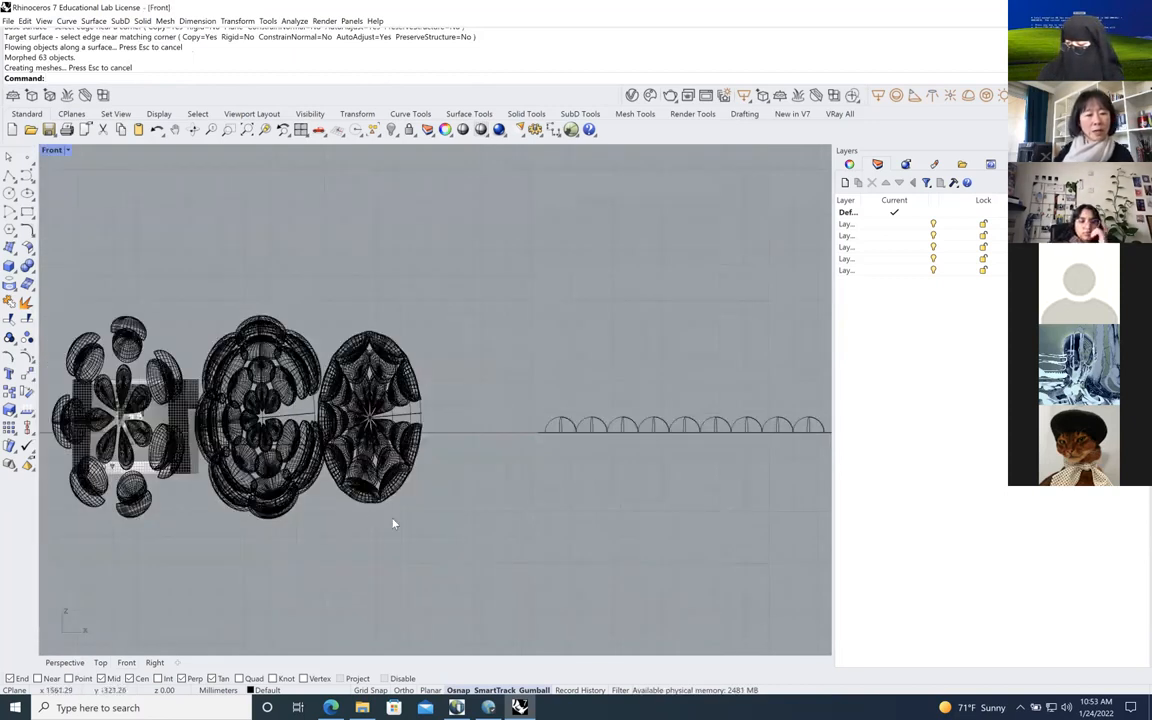
pyautogui.scroll(2, 393, 524)
pyautogui.moveTo(247, 545)
pyautogui.mouseDown()
pyautogui.moveTo(115, 395)
pyautogui.moveTo(105, 425)
pyautogui.moveTo(121, 450)
pyautogui.moveTo(247, 547)
pyautogui.mouseUp()
pyautogui.scroll(-3, 480, 589)
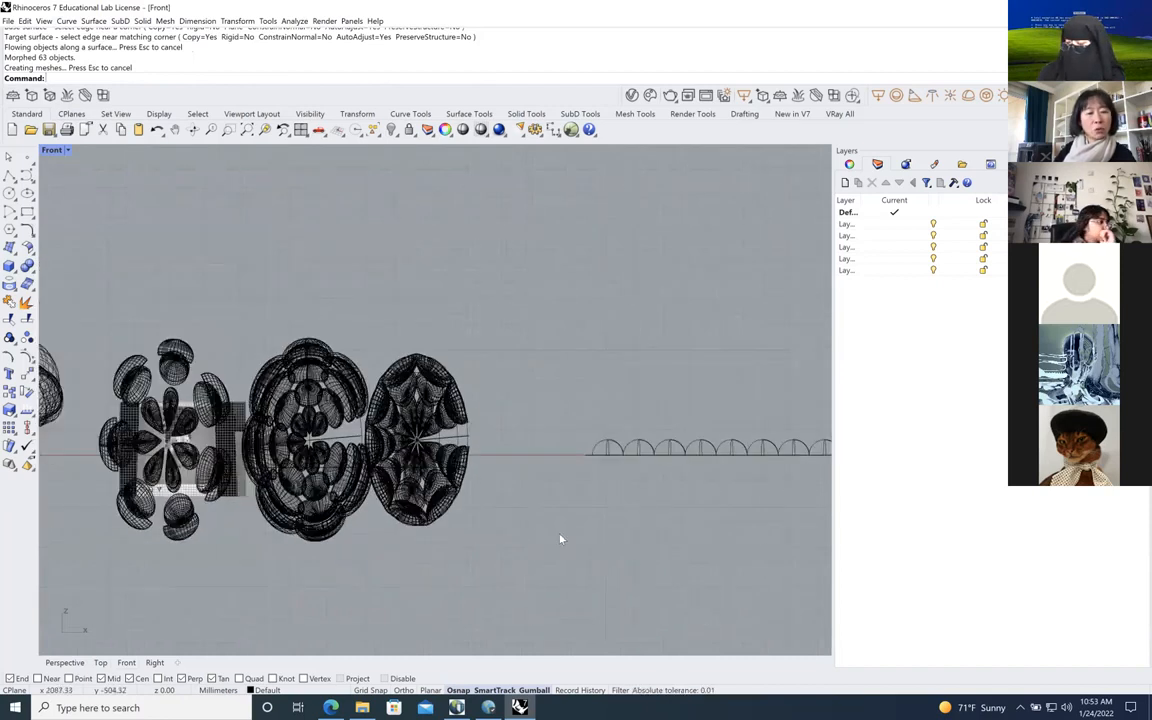
pyautogui.moveTo(486, 592); pyautogui.dragTo(373, 319)
pyautogui.moveTo(523, 550); pyautogui.dragTo(383, 316)
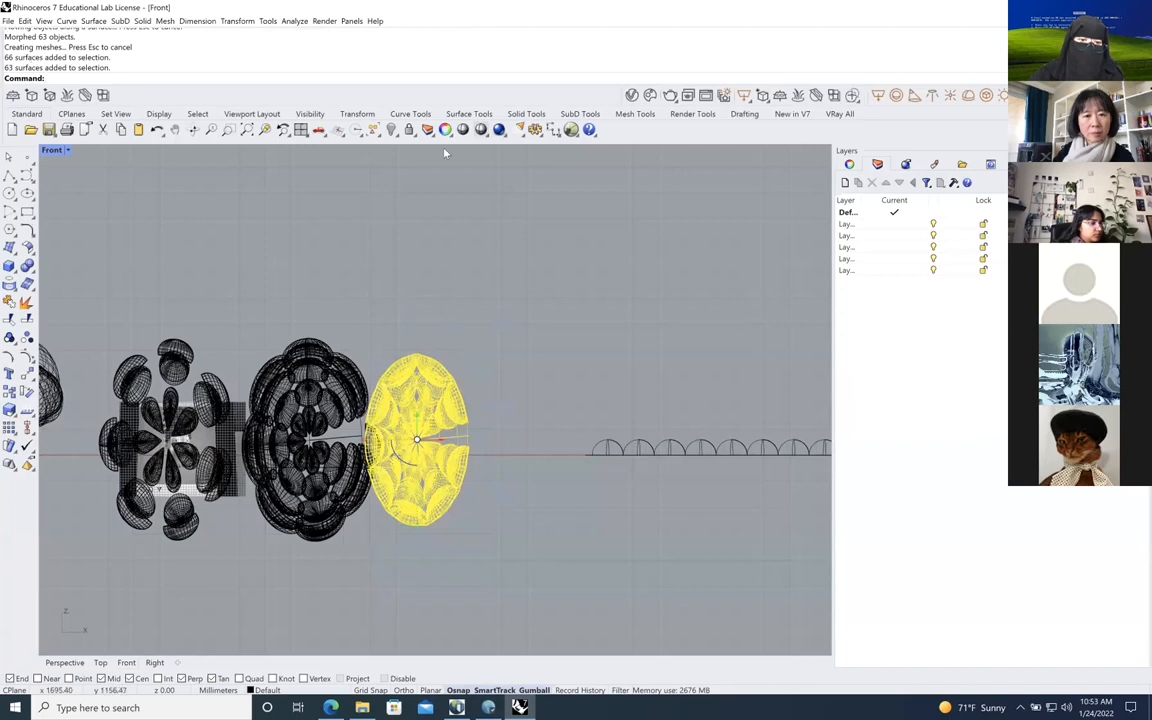
pyautogui.click(391, 131)
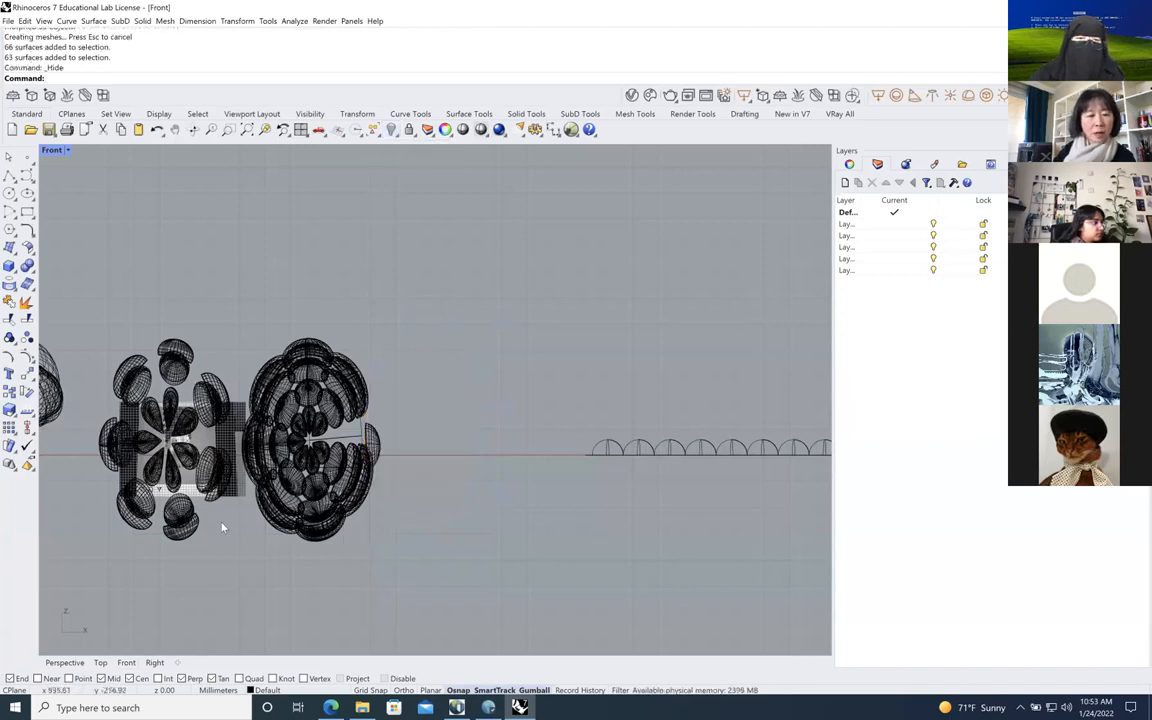
# Draw a horizontal polyline across the remaining new form in the Front view, below its centre and extending past both sides
pyautogui.scroll(5, 287, 497)
pyautogui.scroll(3, 293, 430)
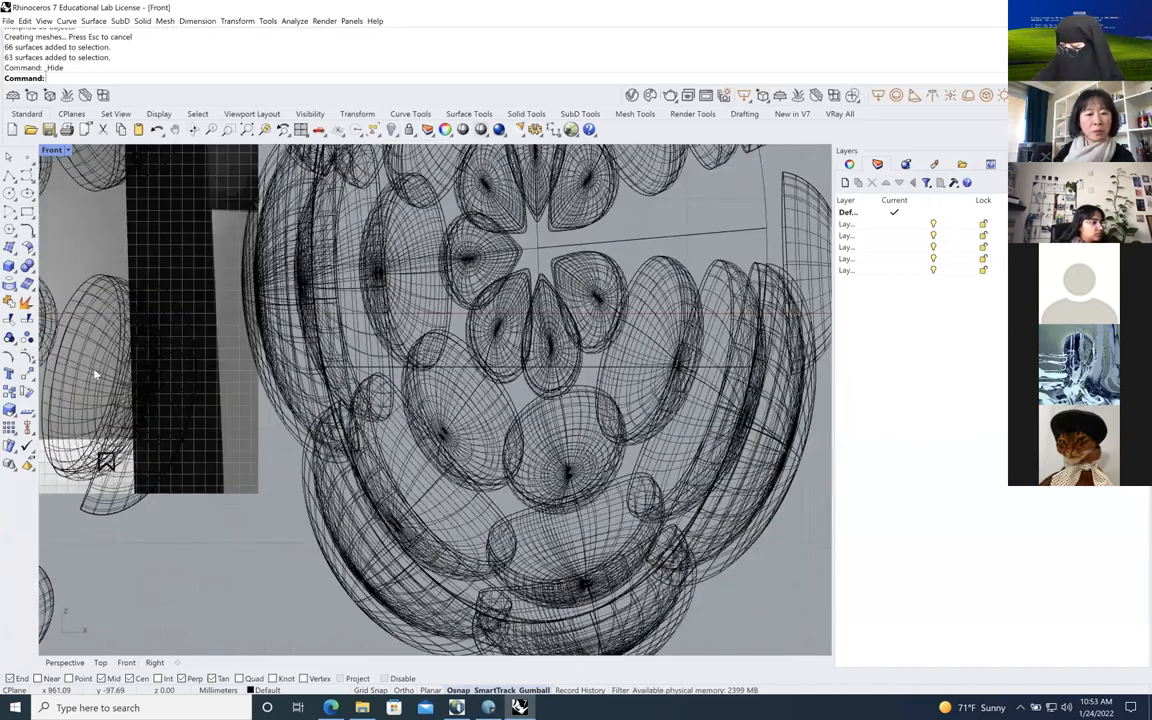
pyautogui.scroll(-5, 194, 341)
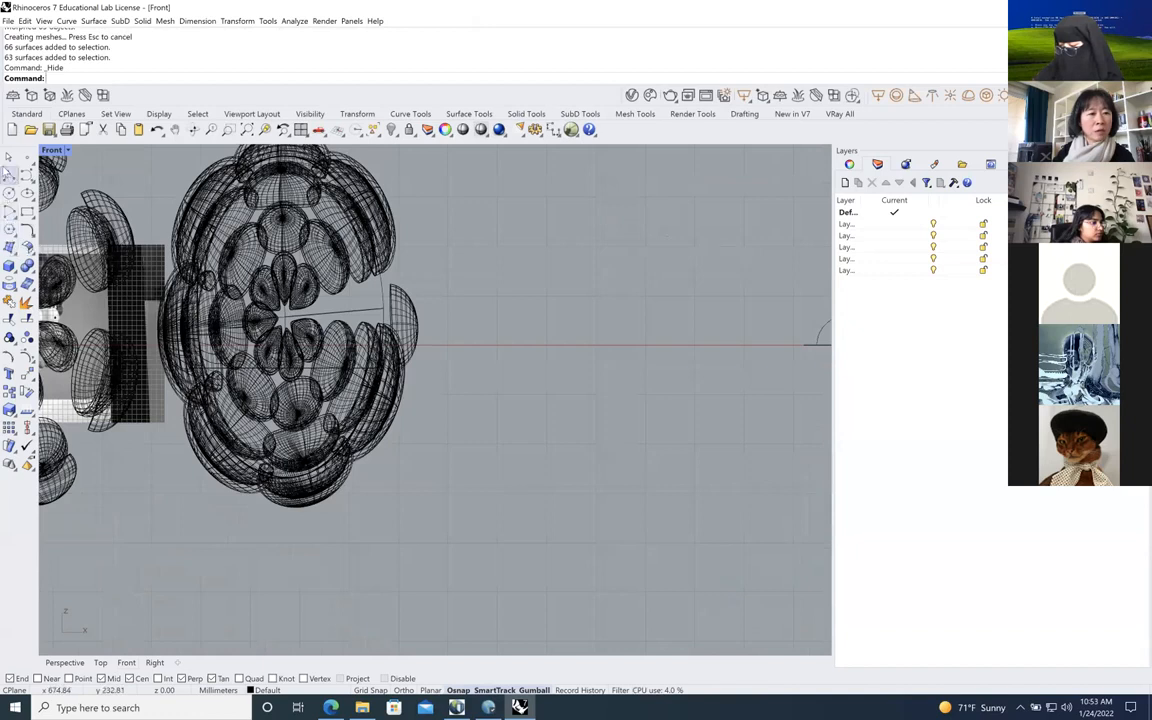
pyautogui.click(9, 175)
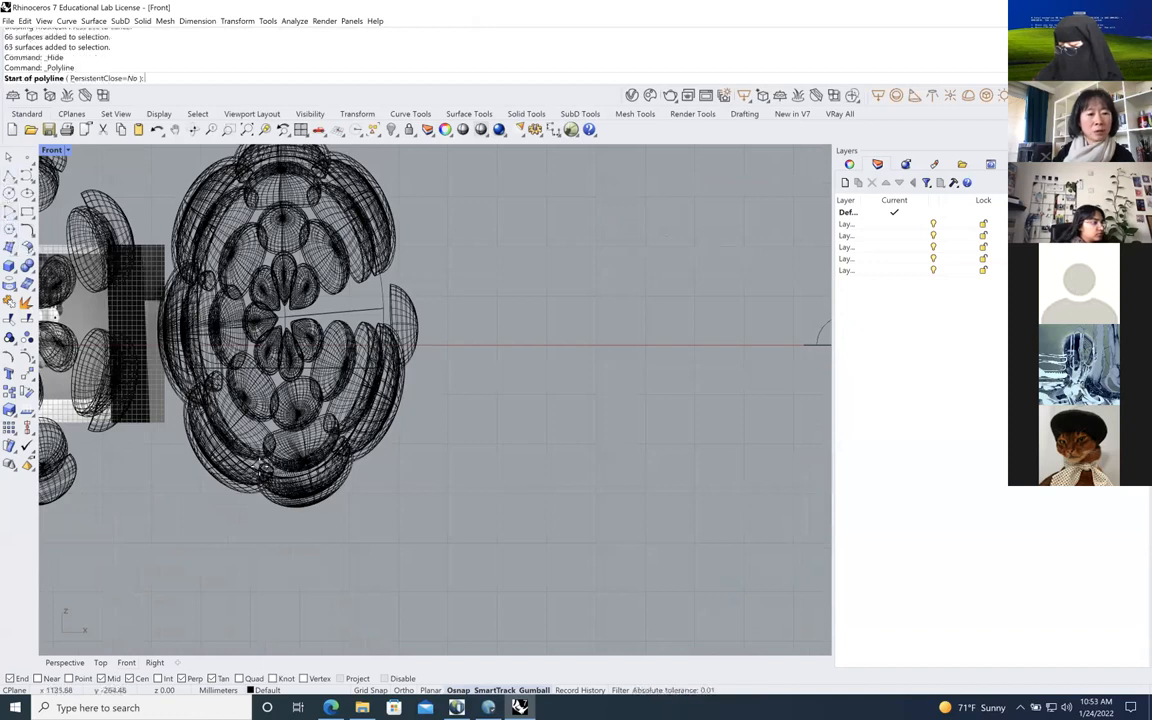
pyautogui.click(149, 389)
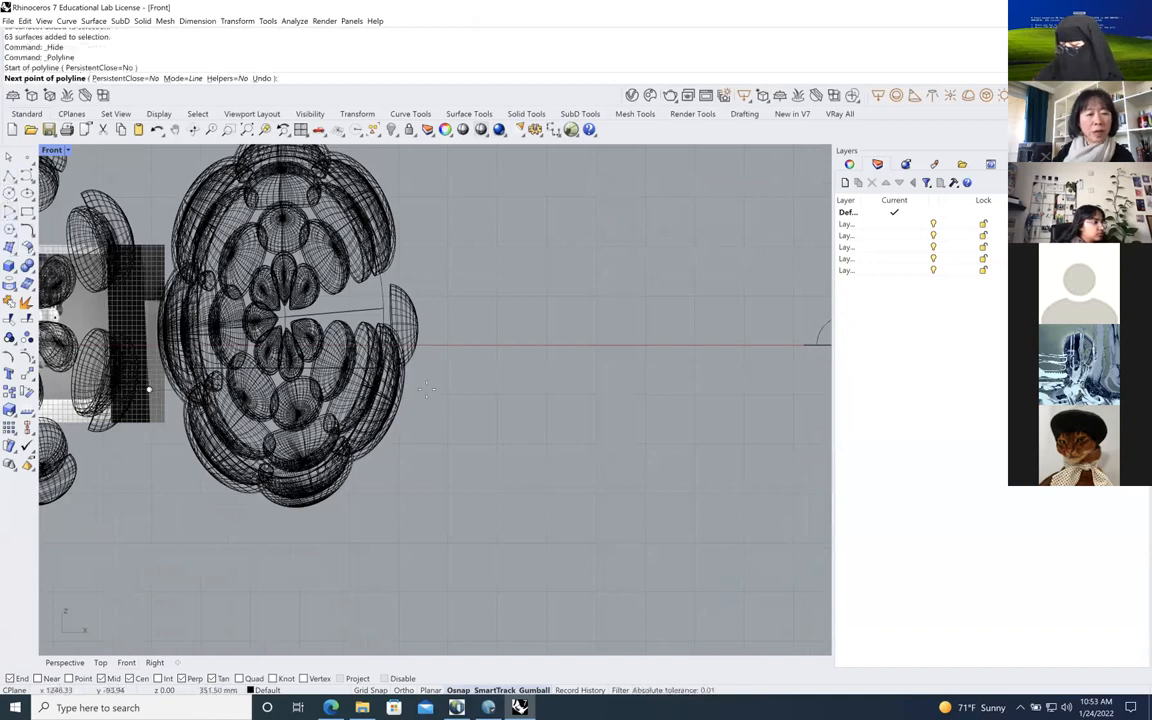
pyautogui.click(521, 388)
pyautogui.press('Return')
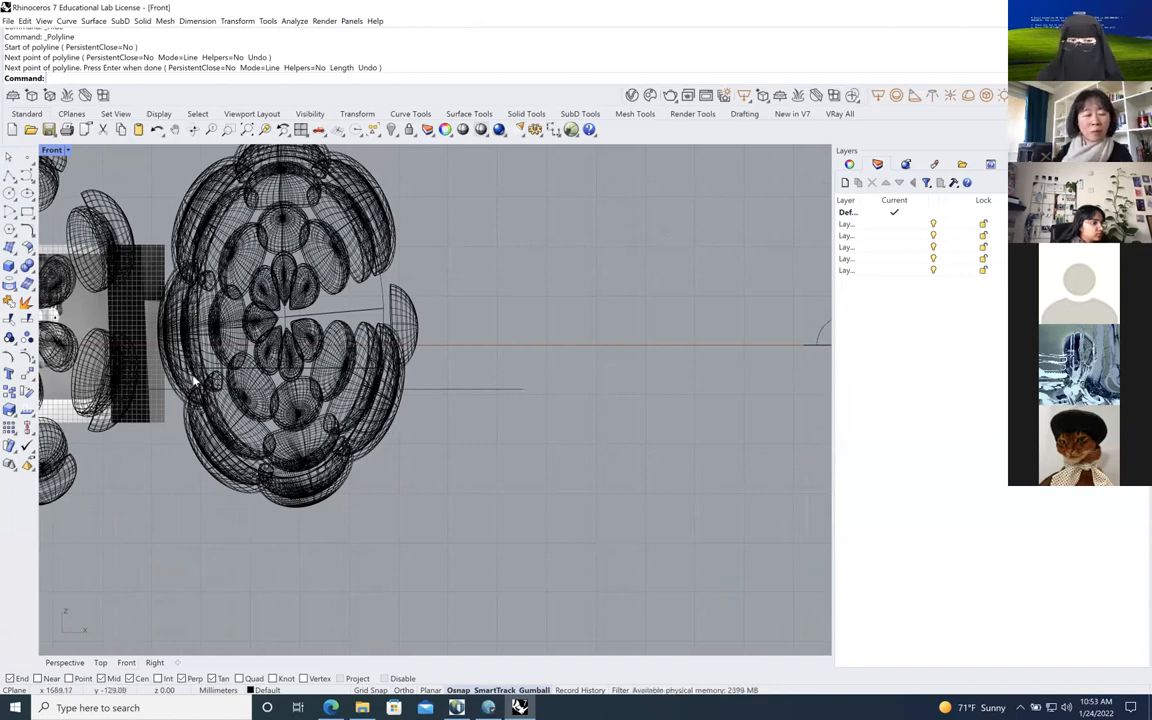
# Trim away the half-sphere parts below the horizontal polyline in the Front view, using the polyline as the cutting object
pyautogui.click(14, 319)
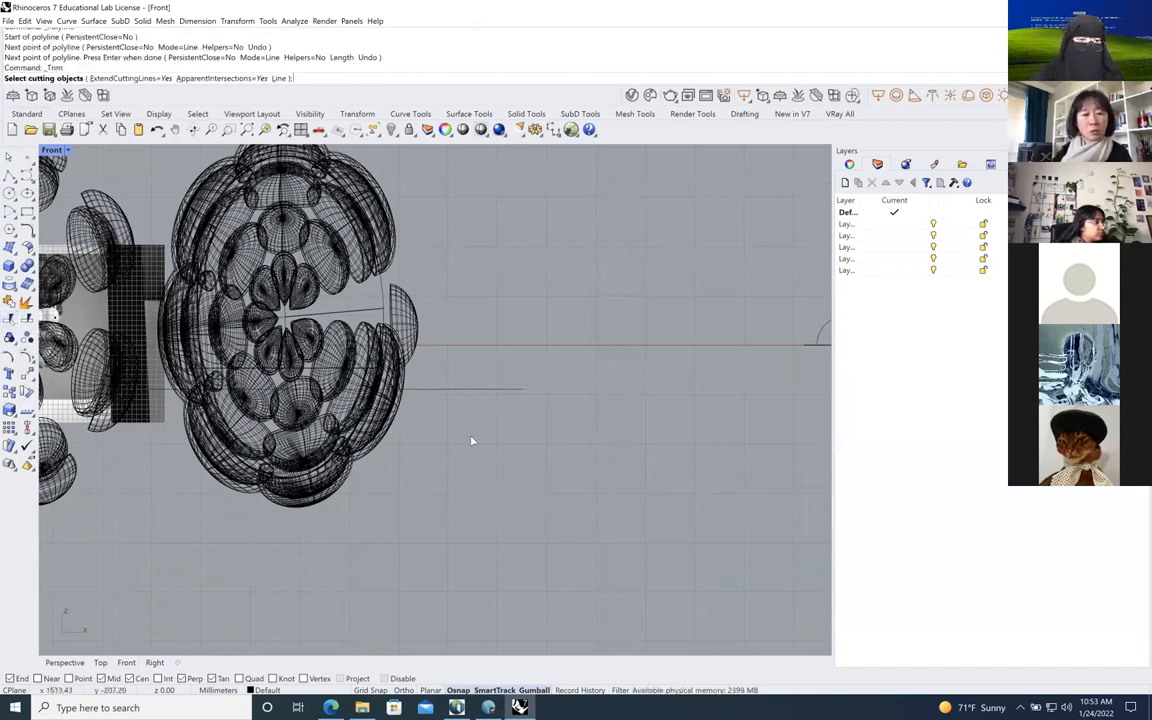
pyautogui.click(446, 376)
pyautogui.press('Return')
pyautogui.moveTo(446, 551); pyautogui.dragTo(152, 402)
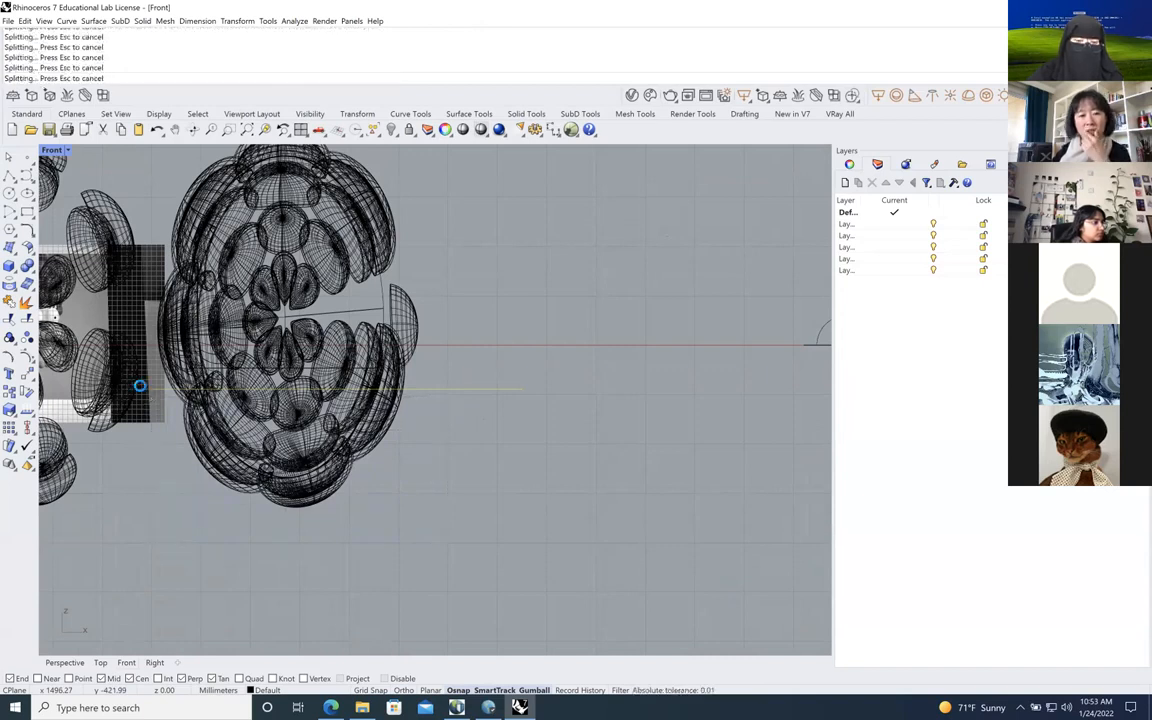
pyautogui.moveTo(412, 600); pyautogui.dragTo(215, 398)
pyautogui.press('Return')
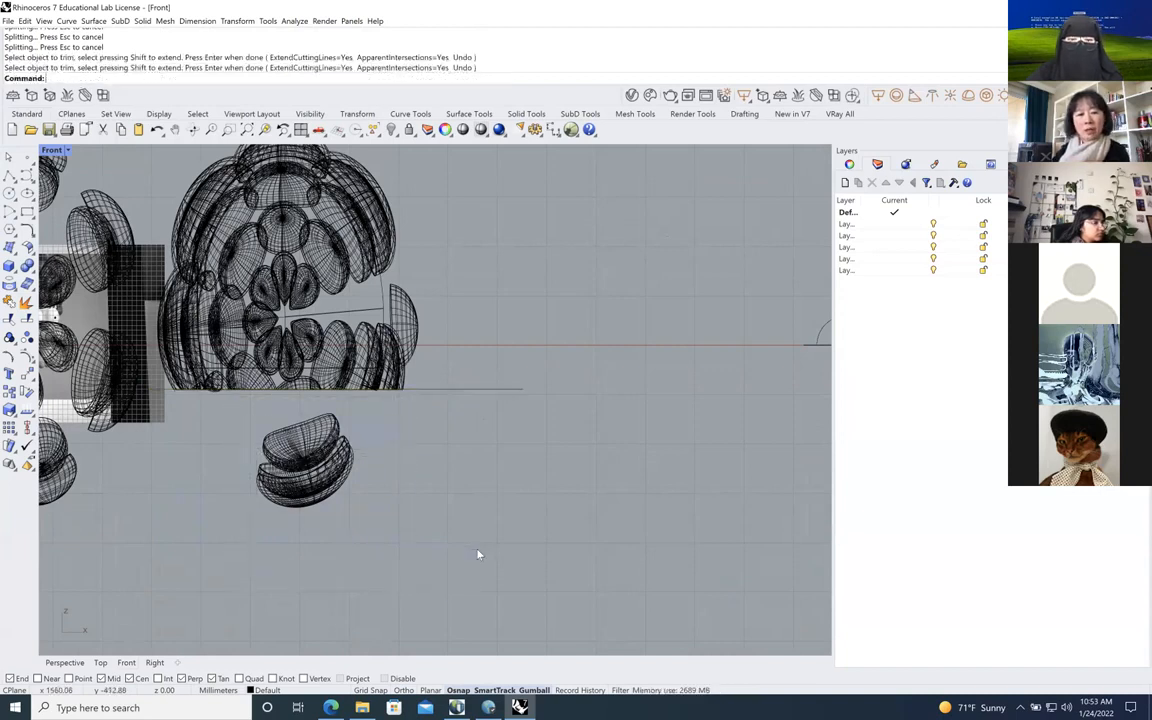
# Delete the leftover half-sphere pieces below the cutting line
pyautogui.moveTo(382, 533); pyautogui.dragTo(242, 429)
pyautogui.press('Return')
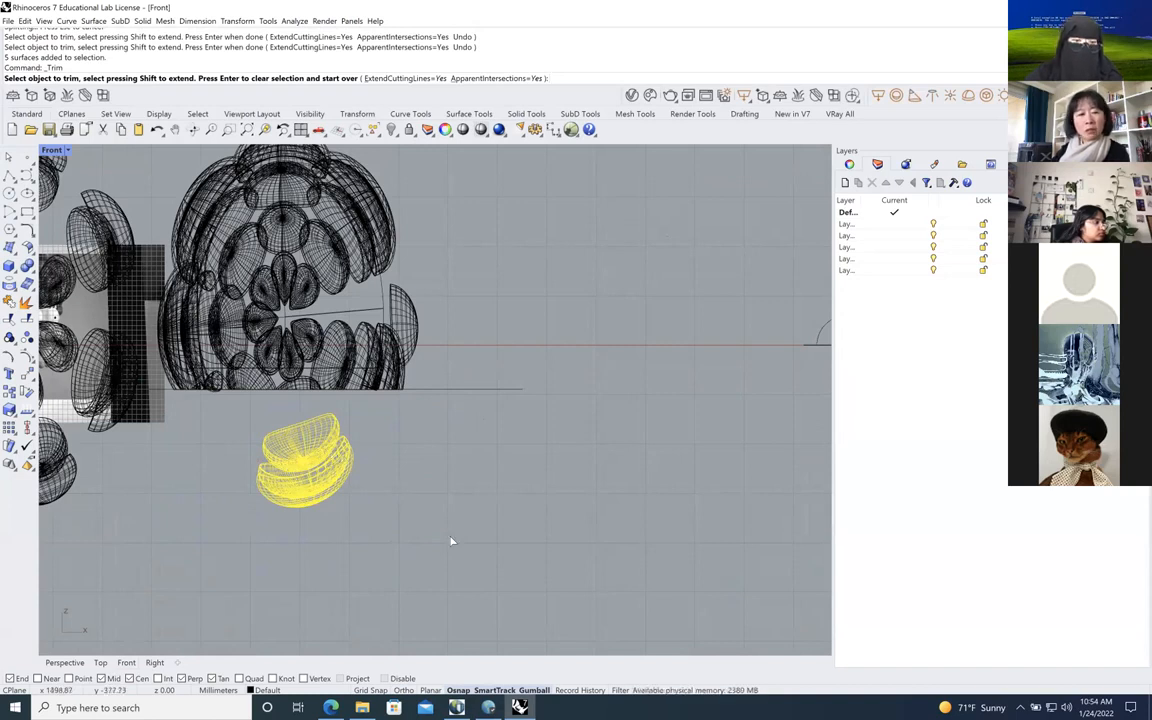
pyautogui.press('Escape')
pyautogui.moveTo(420, 545); pyautogui.dragTo(228, 427)
pyautogui.press('Delete')
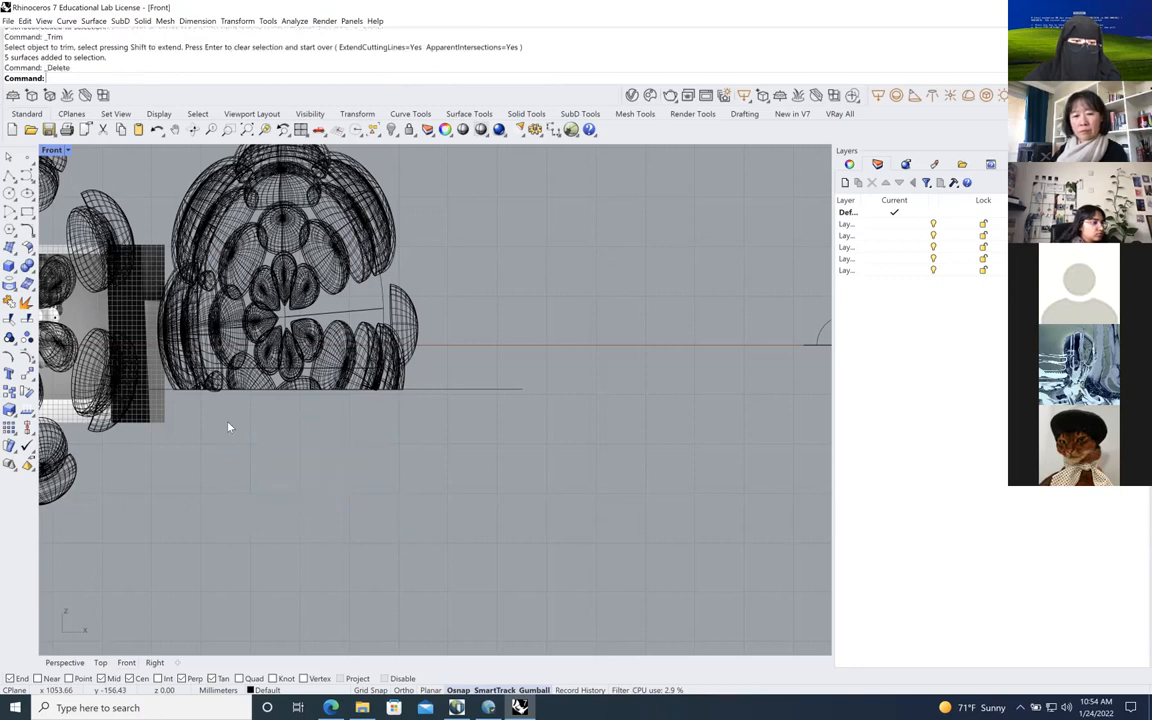
# Maximize the Perspective view and examine the trimmed form, especially its cut lower edge and the dome between the half spheres
pyautogui.scroll(-3, 420, 500)
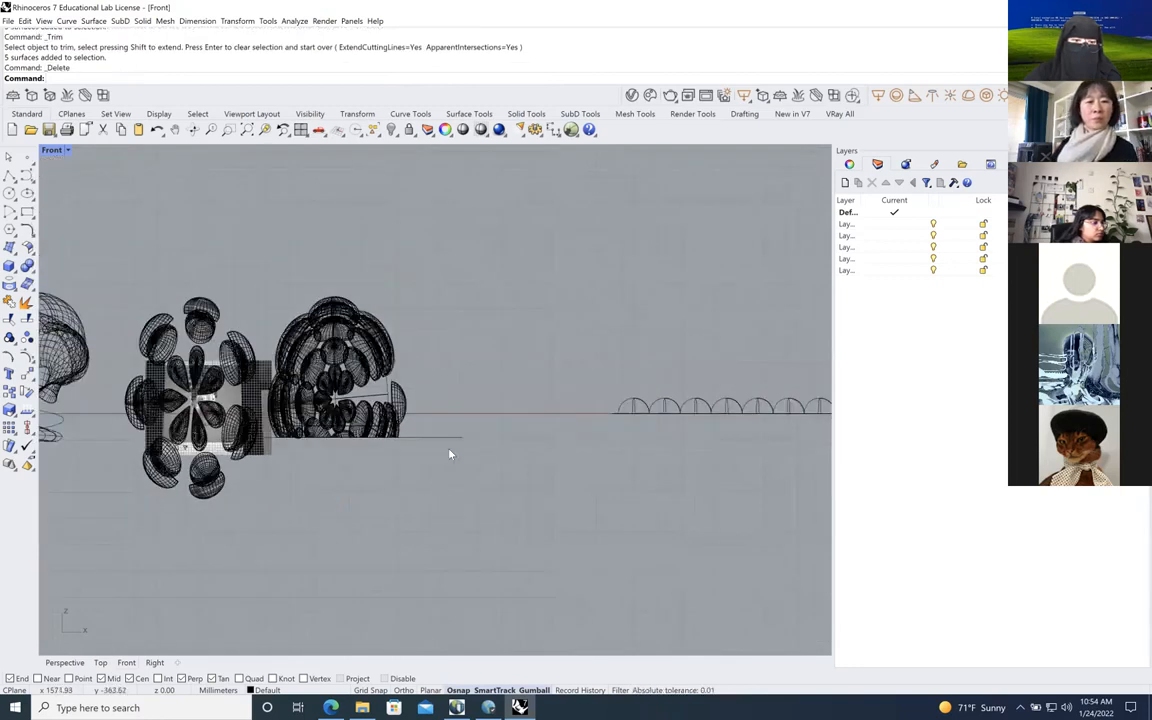
pyautogui.doubleClick(51, 150)
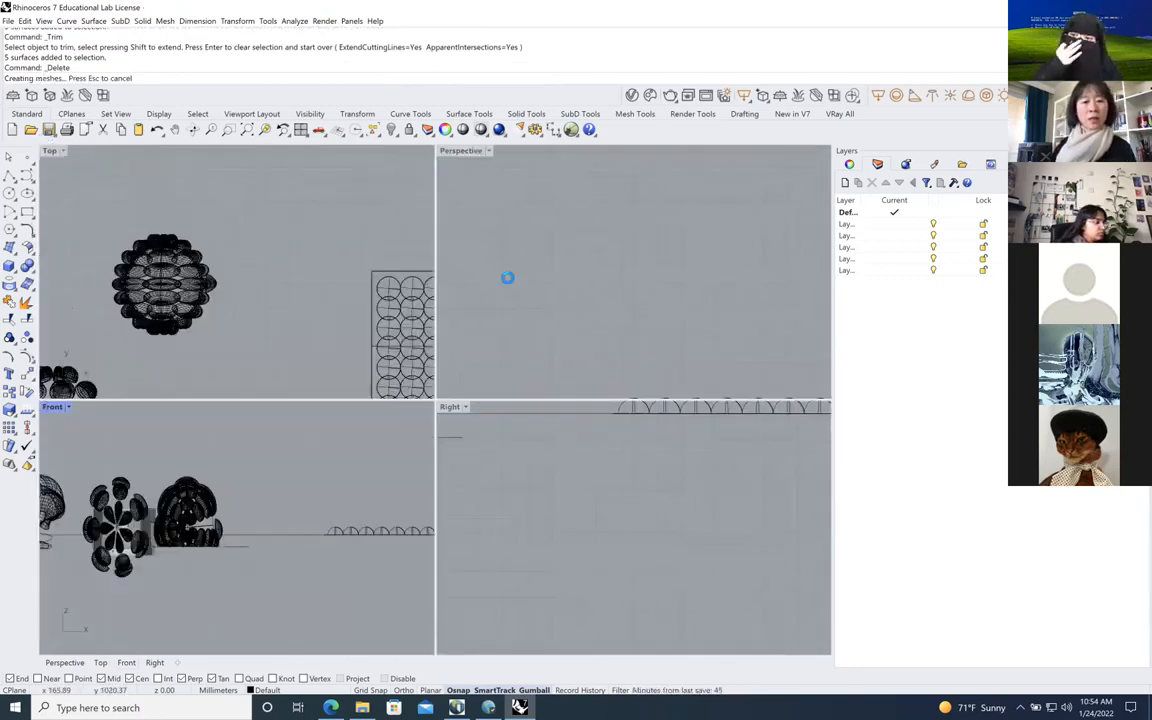
pyautogui.doubleClick(461, 151)
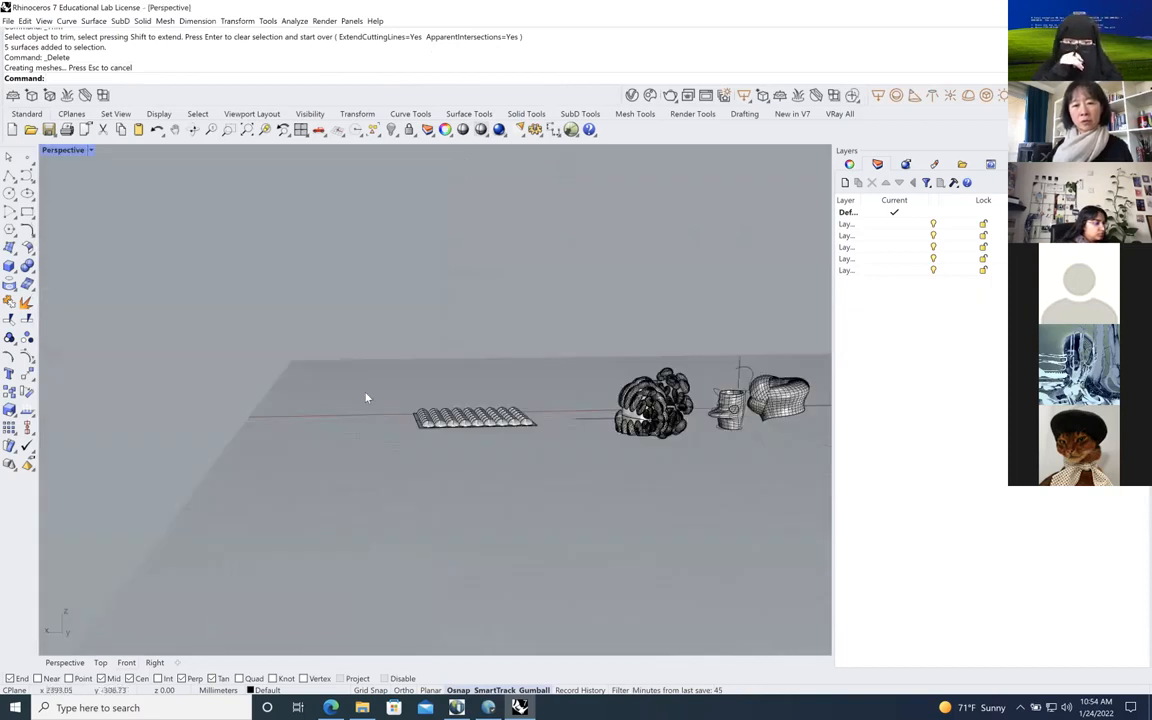
pyautogui.scroll(3, 704, 453)
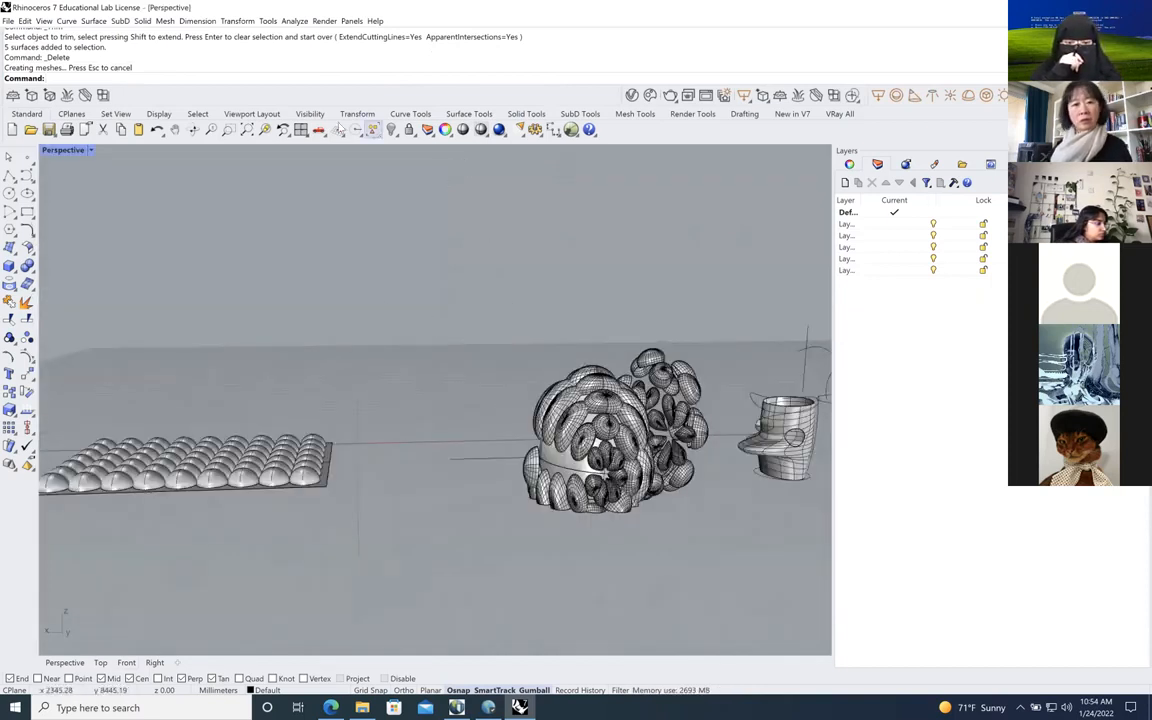
pyautogui.moveTo(508, 316); pyautogui.dragTo(352, 362, button='right')
pyautogui.scroll(3, 352, 362)
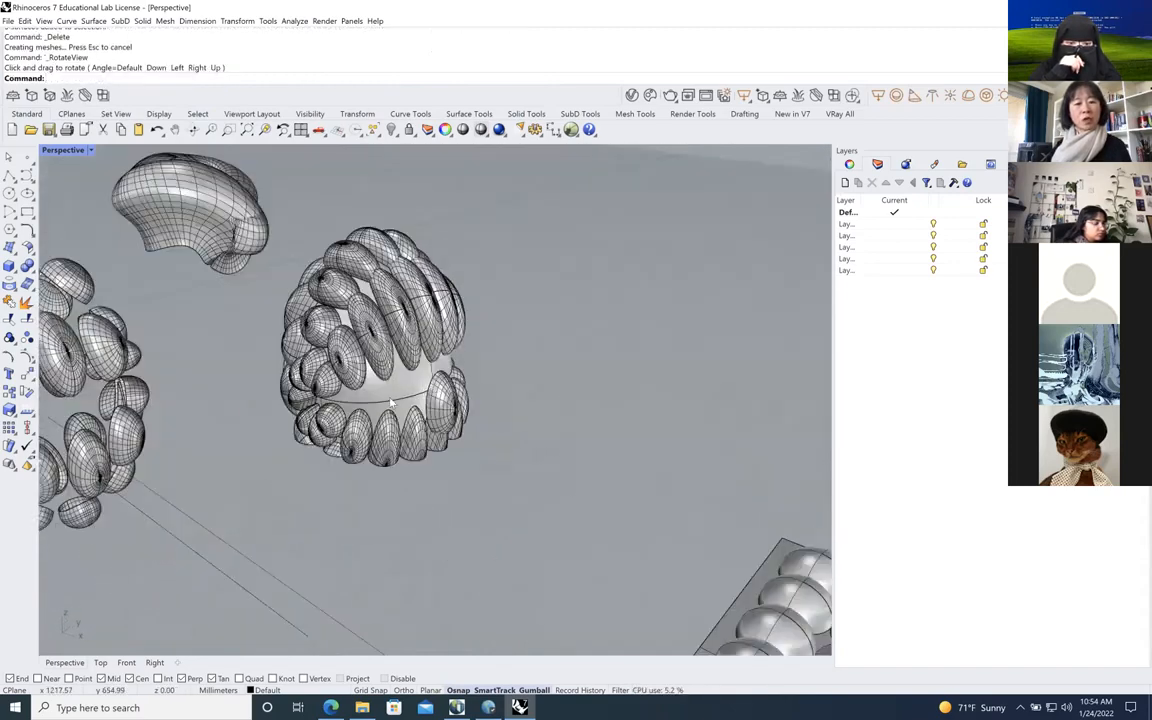
pyautogui.scroll(-4, 424, 379)
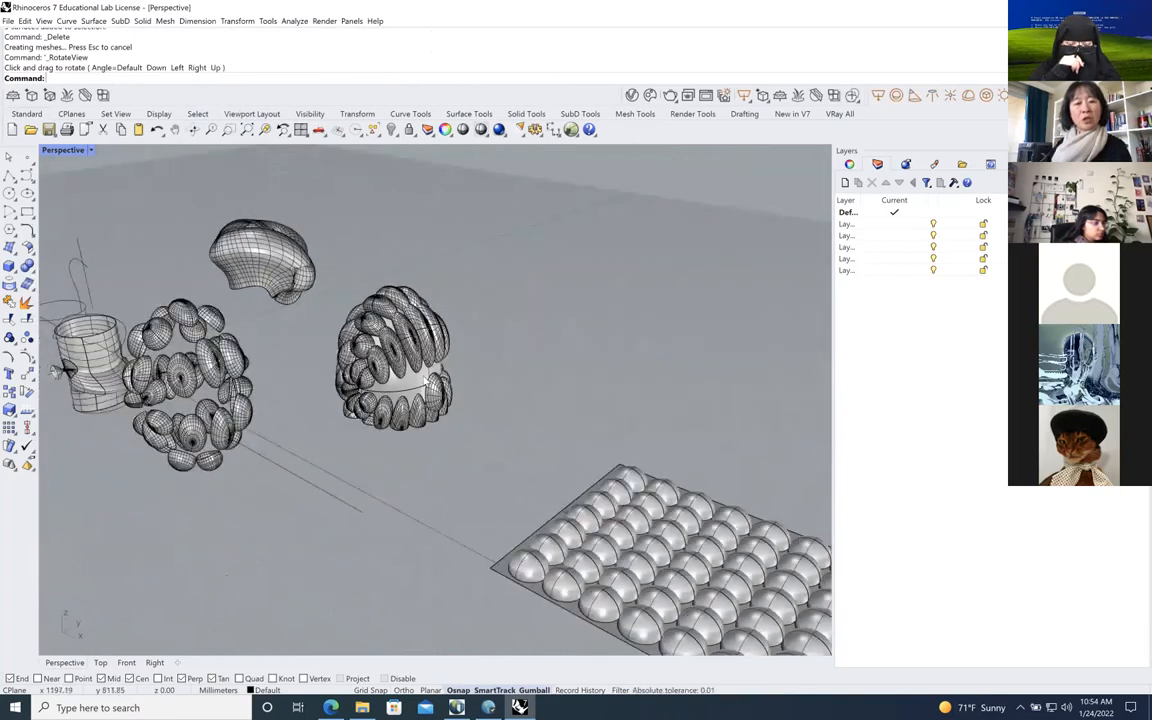
pyautogui.scroll(5, 424, 381)
pyautogui.scroll(3, 424, 383)
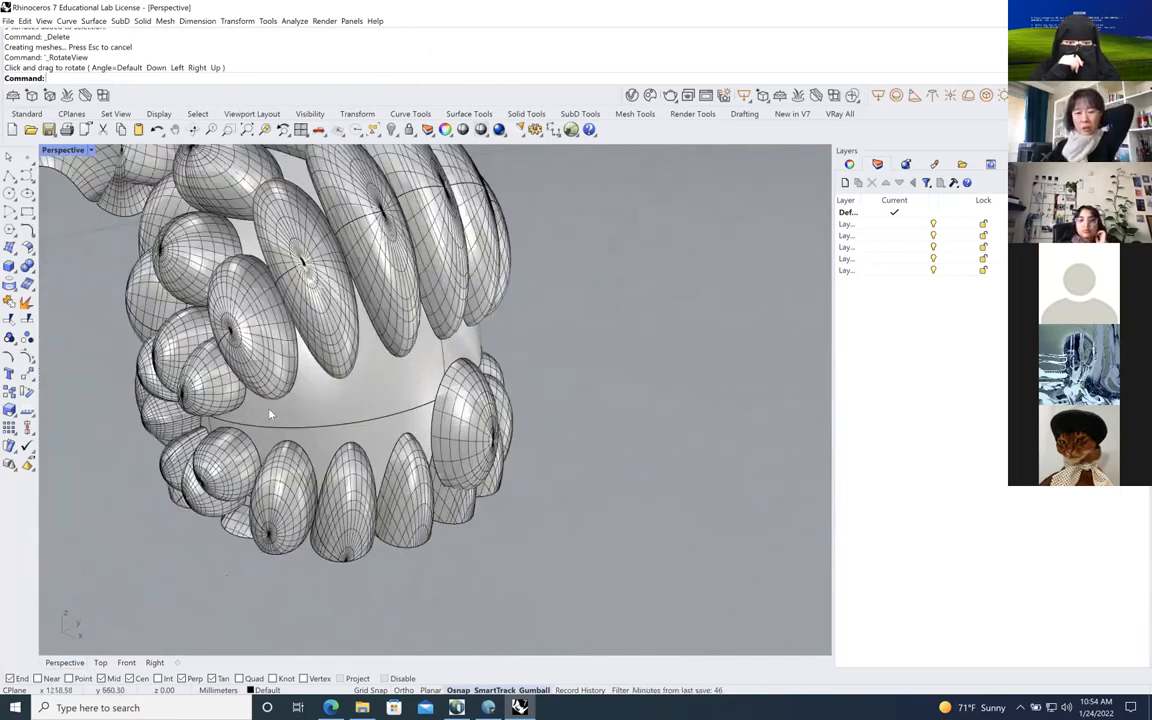
pyautogui.scroll(2, 452, 345)
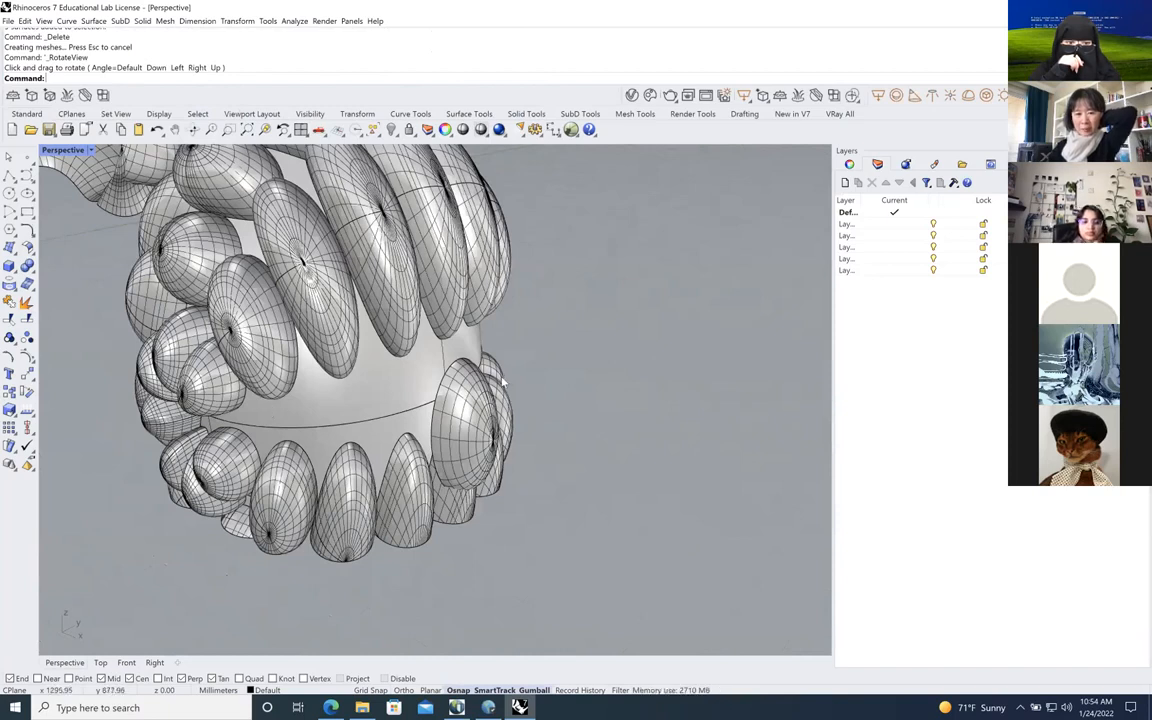
pyautogui.scroll(-5, 456, 345)
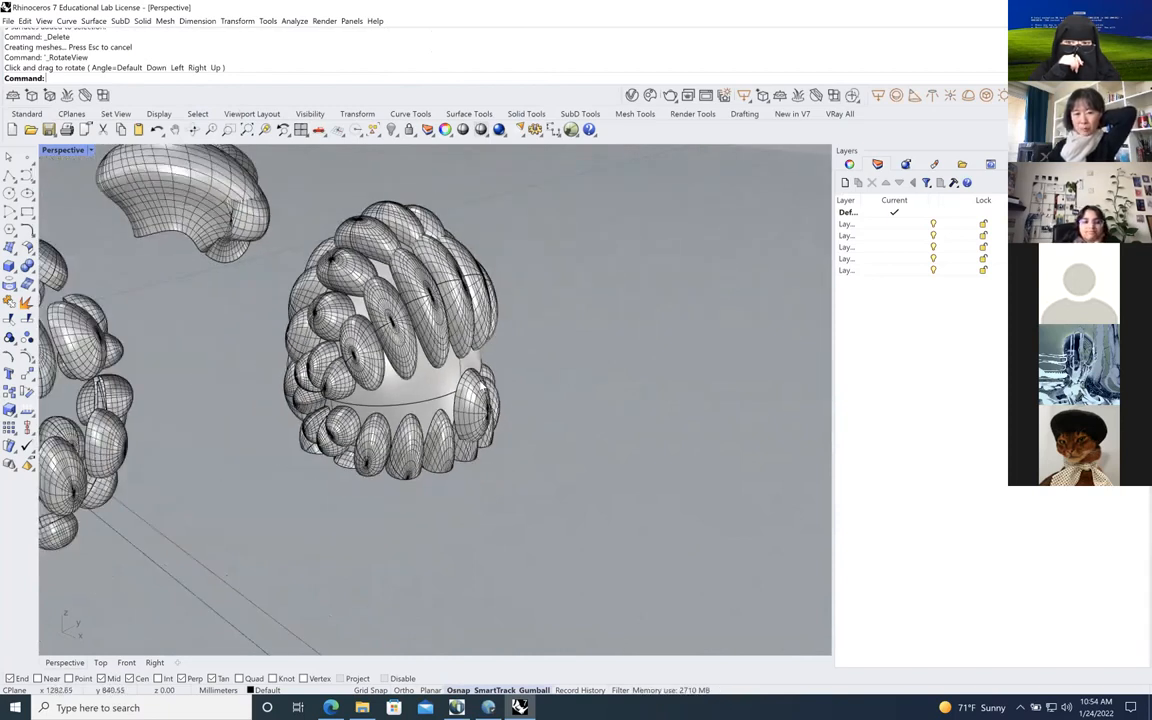
pyautogui.scroll(-3, 482, 387)
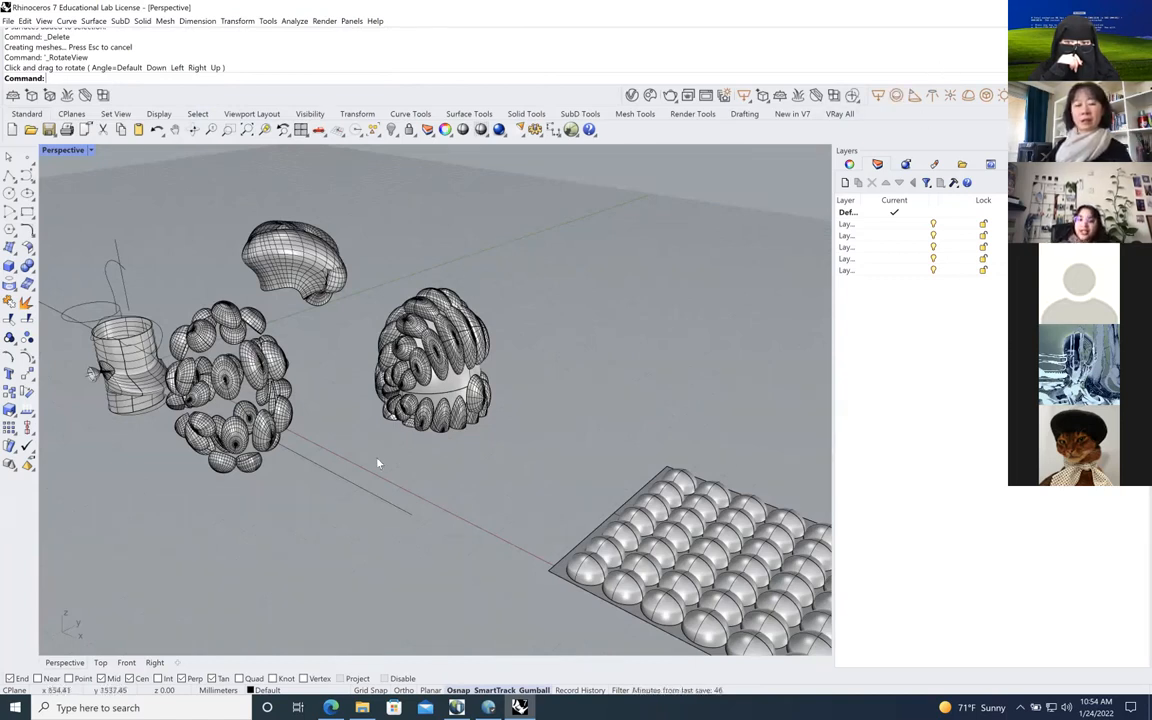
# Examine the flat grid of half spheres on its plane in the maximized Perspective view, including from a higher angle
pyautogui.scroll(-5, 330, 440)
pyautogui.scroll(6, 476, 527)
pyautogui.scroll(3, 476, 527)
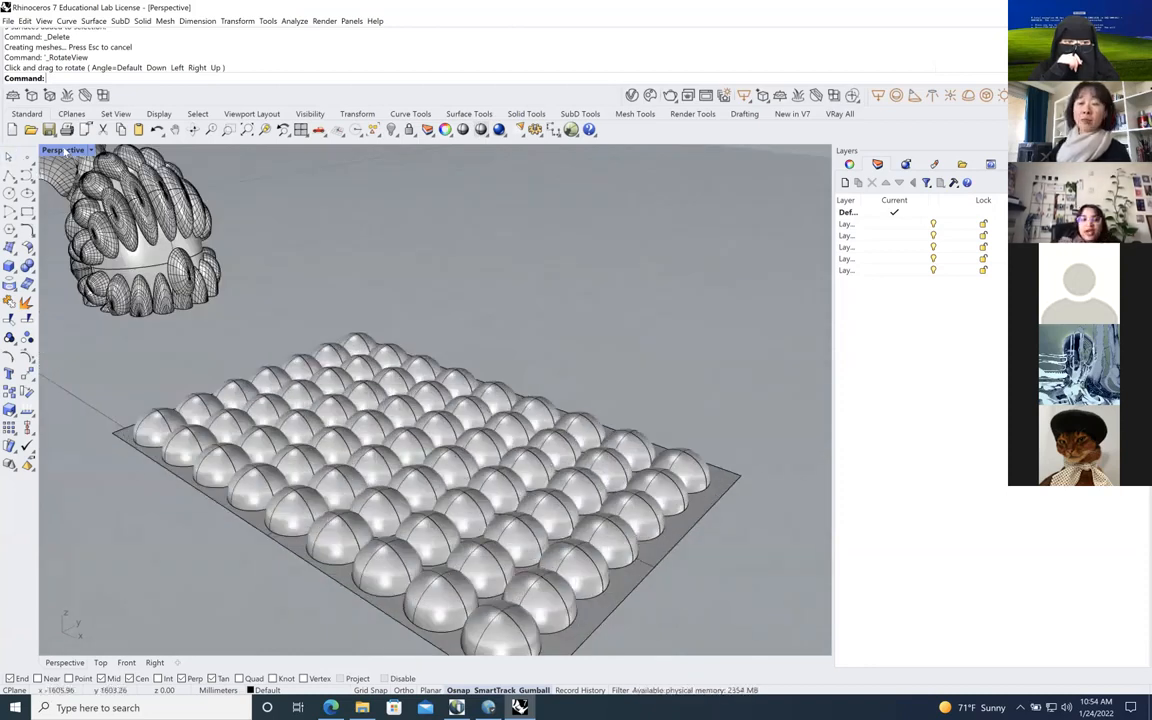
pyautogui.doubleClick(64, 150)
pyautogui.click(63, 151)
pyautogui.click(239, 171)
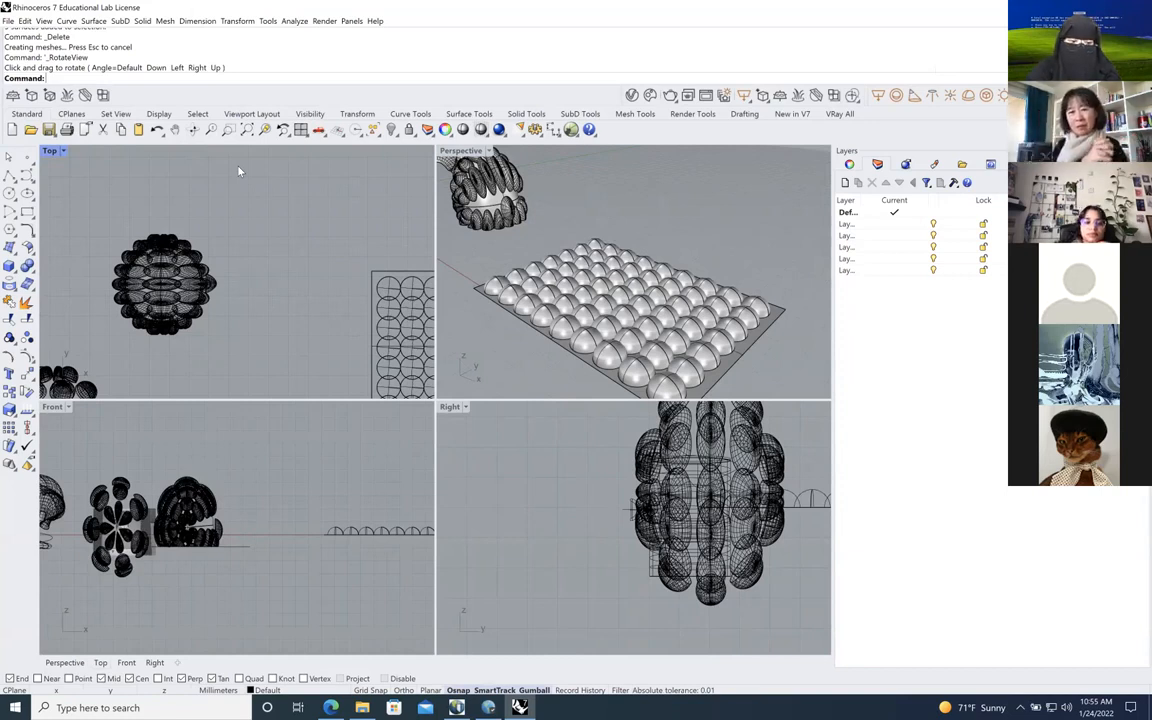
pyautogui.doubleClick(462, 152)
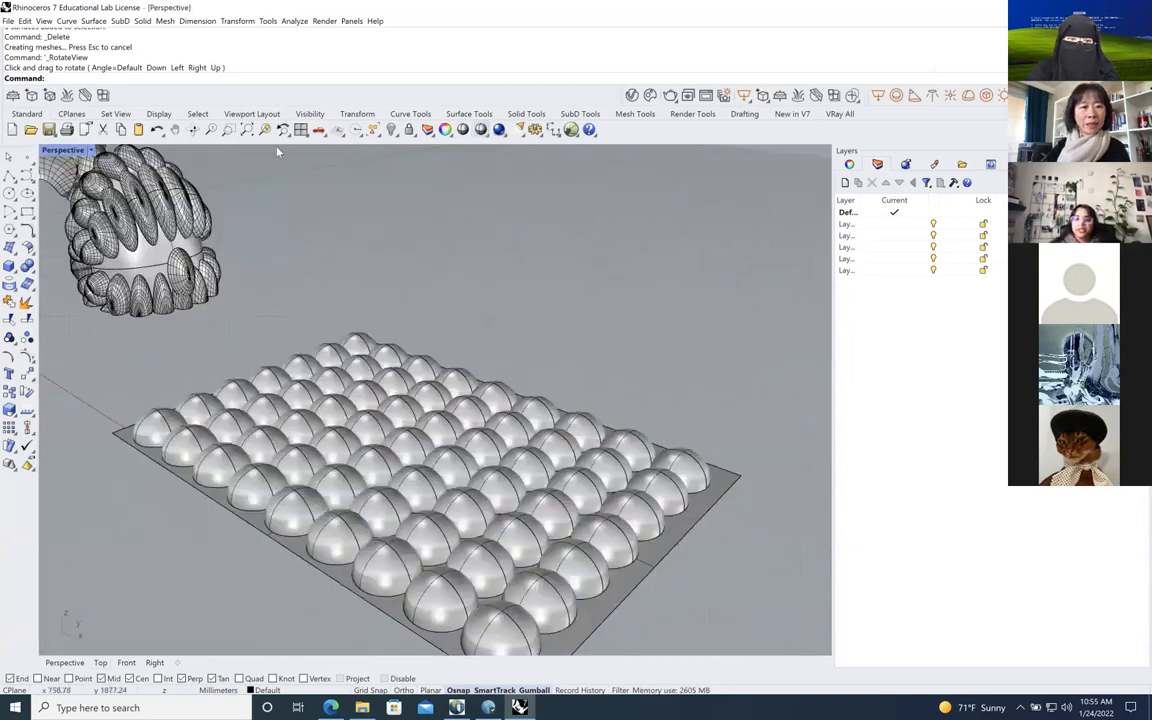
pyautogui.click(211, 130)
pyautogui.moveTo(311, 262); pyautogui.dragTo(337, 489)
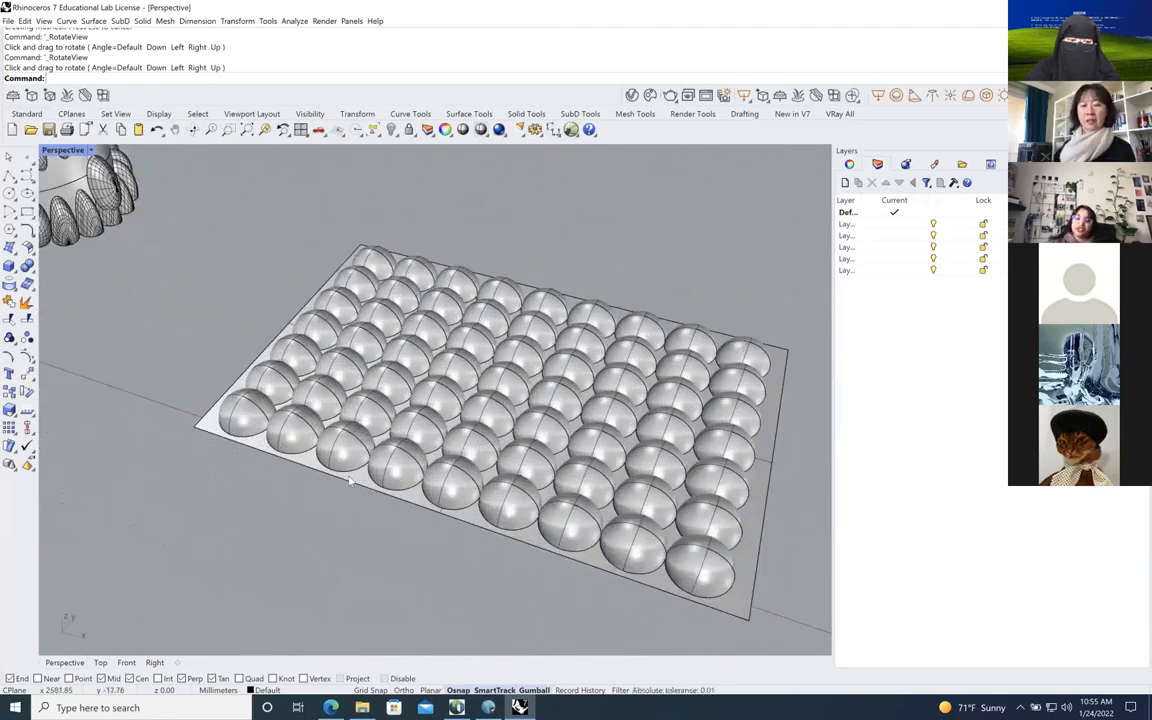
pyautogui.scroll(-3, 350, 487)
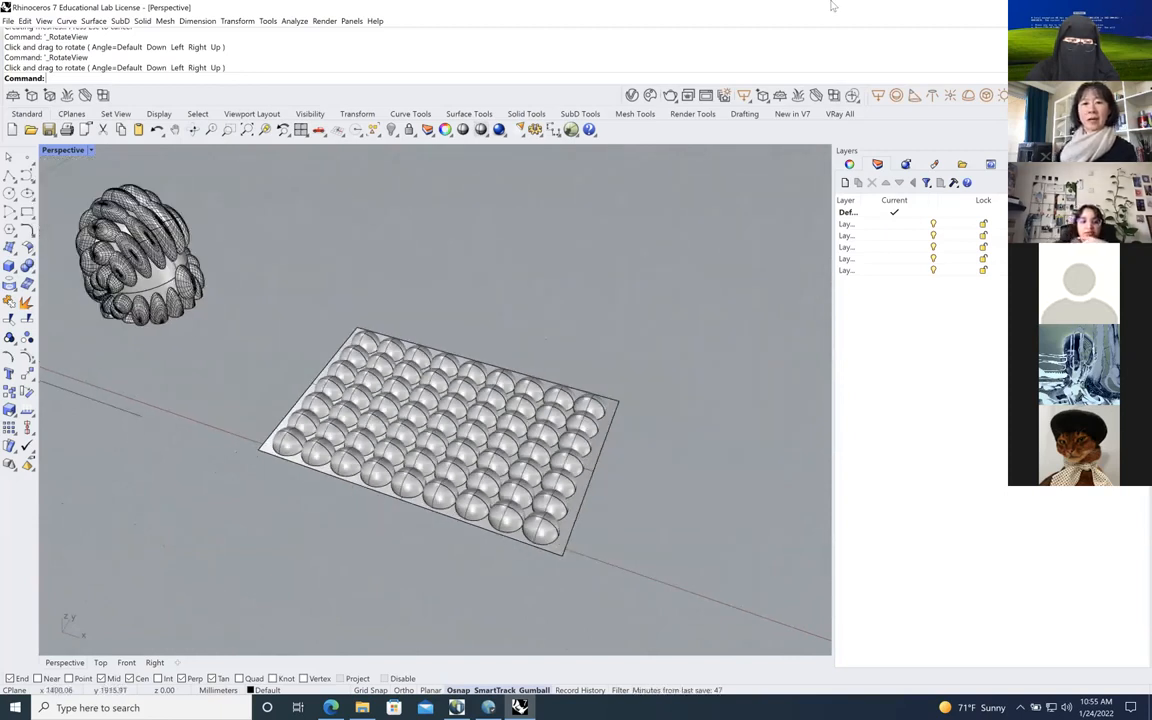
# Compare the trimmed form up close with the other flowed form, the hair shape and the source grid
pyautogui.scroll(5, 120, 240)
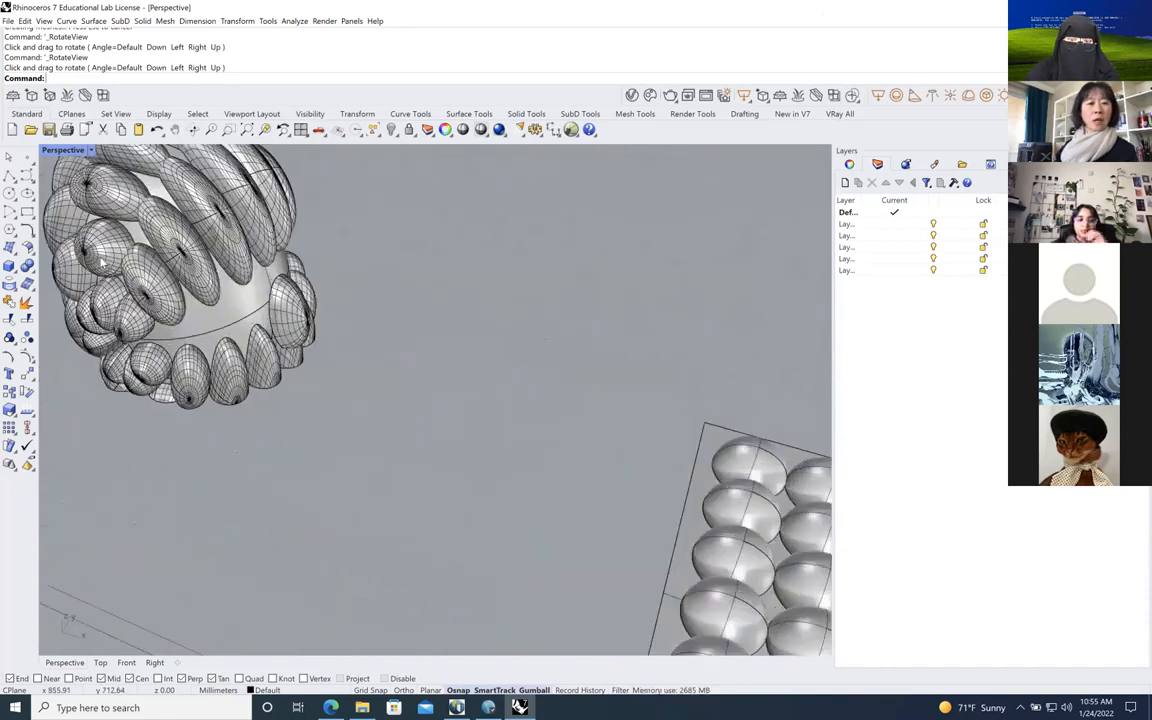
pyautogui.scroll(-3, 457, 485)
pyautogui.scroll(-2, 457, 485)
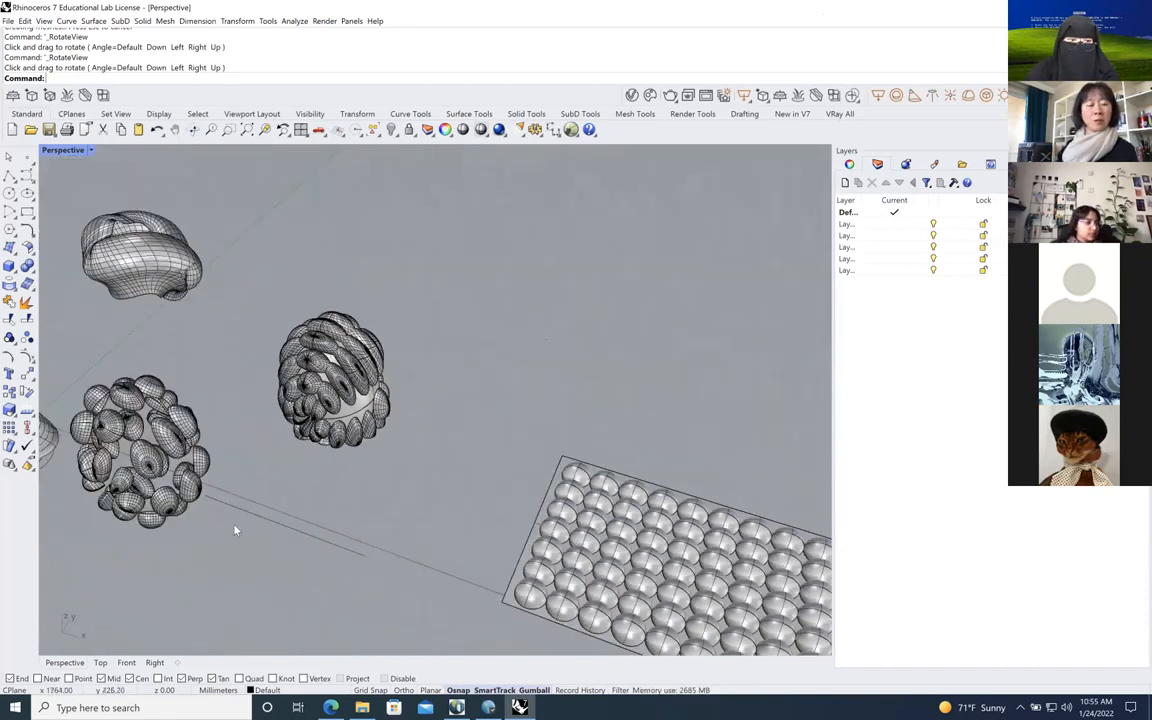
pyautogui.scroll(-5, 249, 537)
pyautogui.scroll(4, 249, 535)
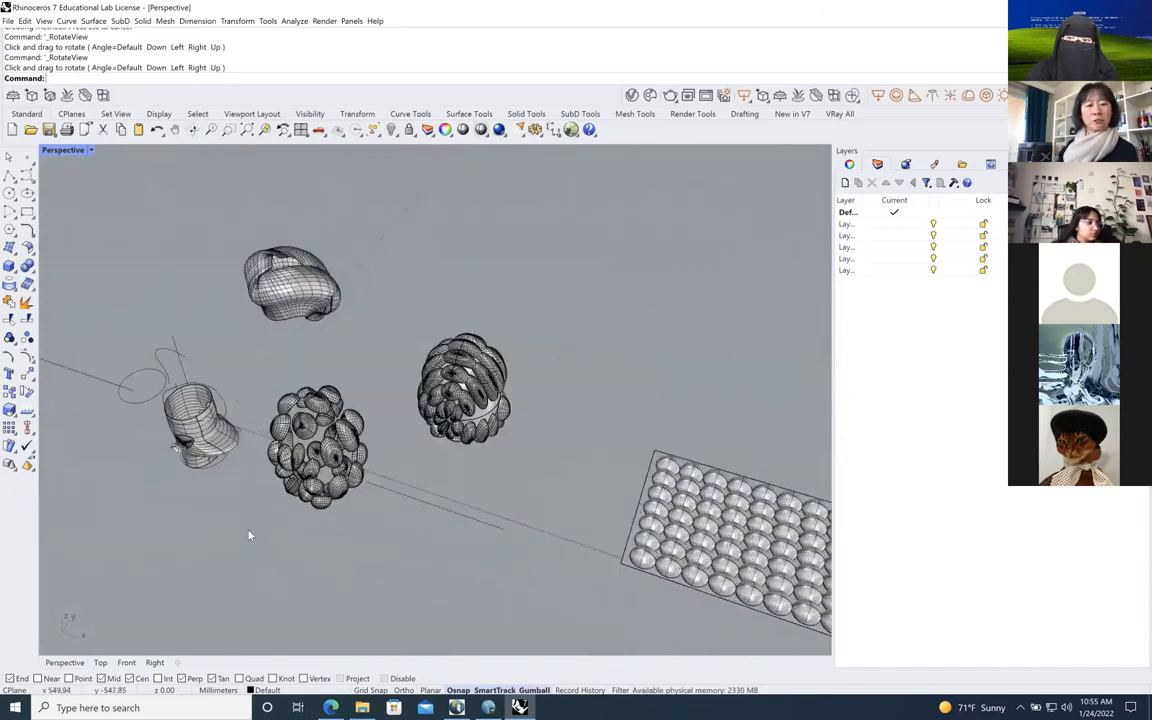
pyautogui.scroll(5, 563, 393)
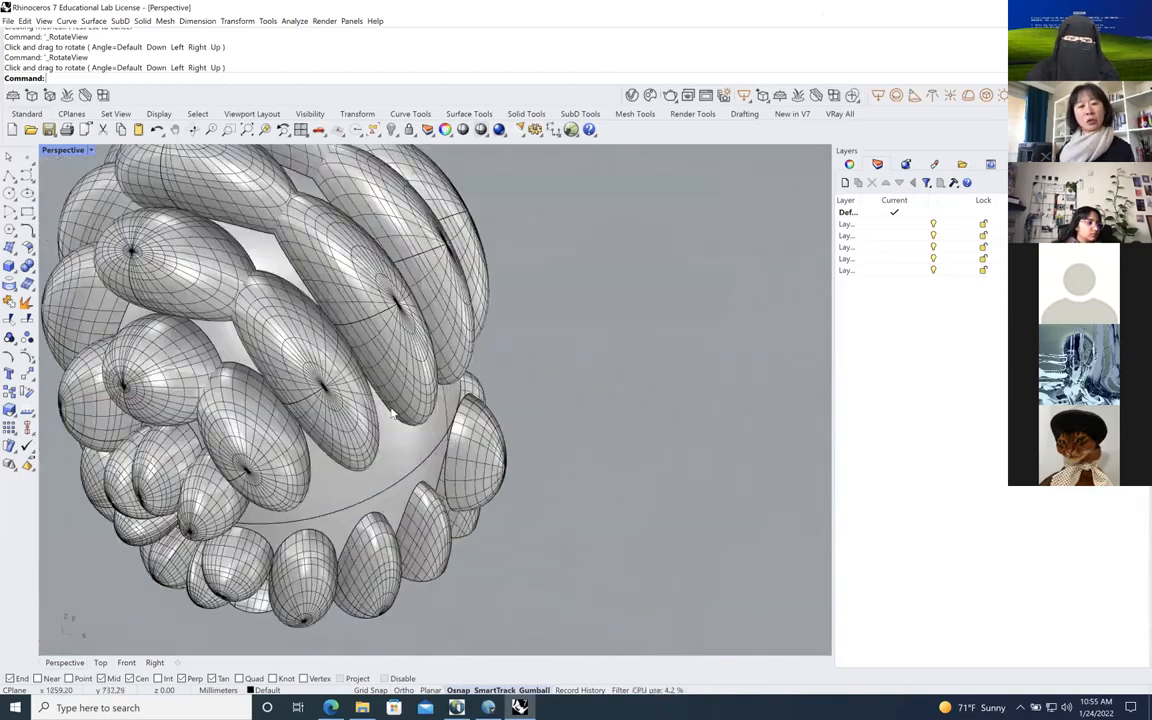
pyautogui.scroll(-4, 392, 412)
pyautogui.scroll(6, 391, 418)
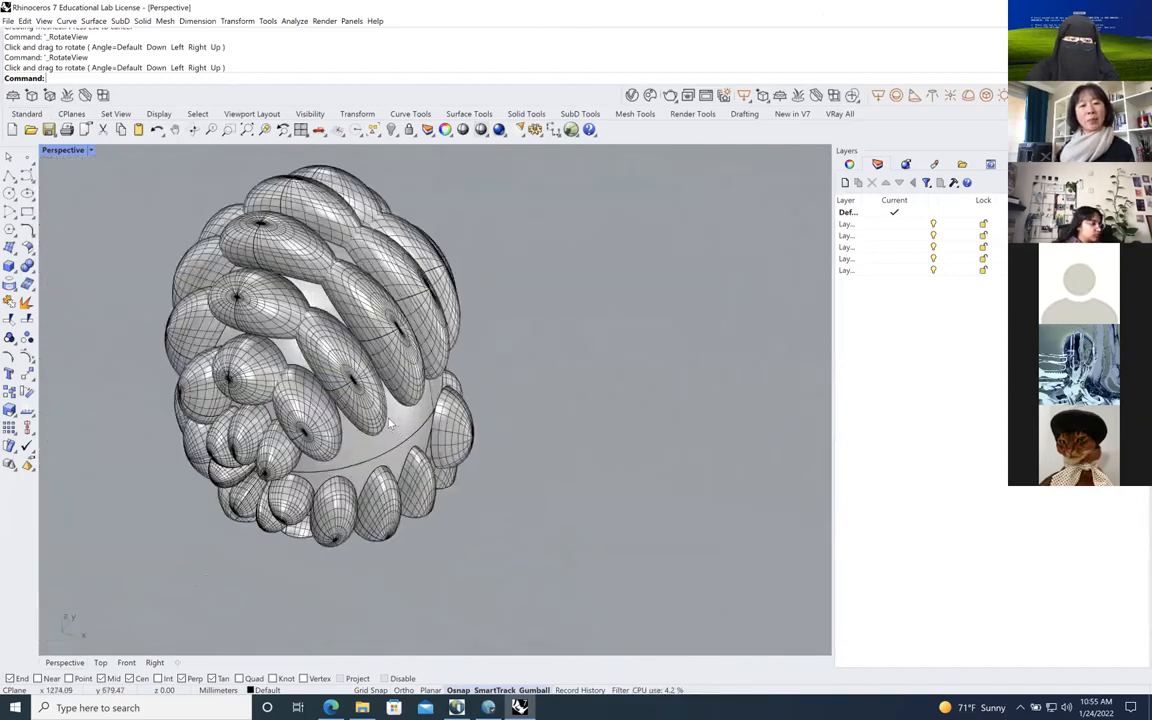
pyautogui.scroll(-6, 390, 424)
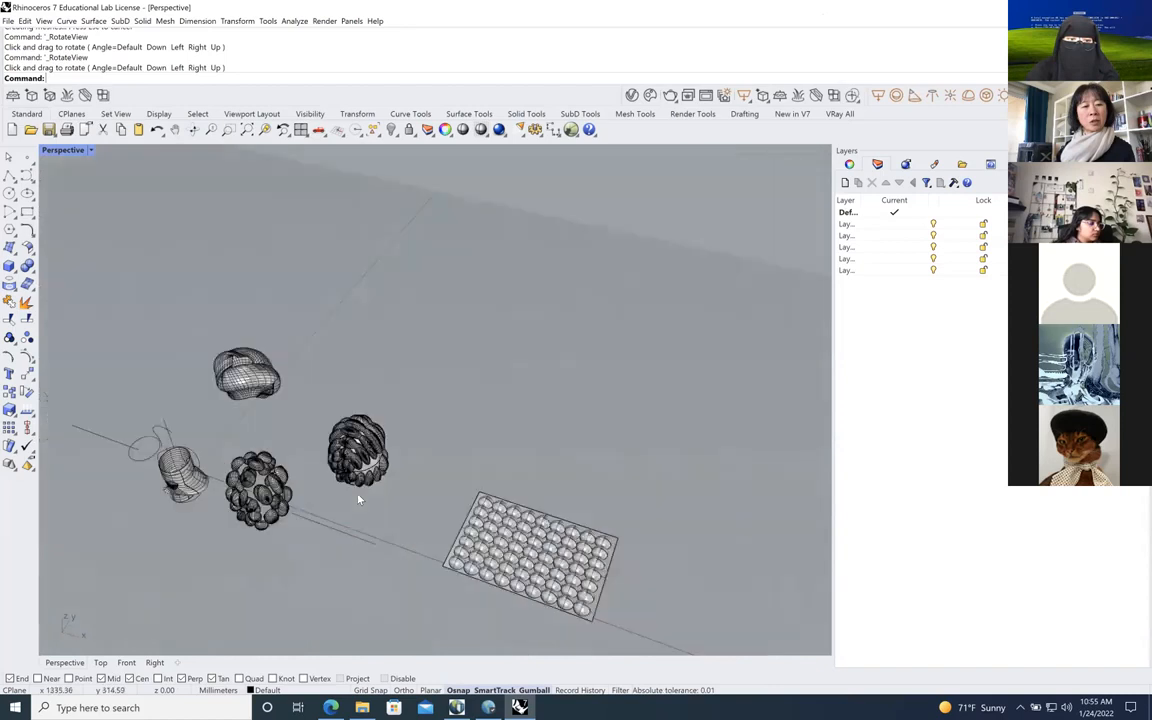
pyautogui.scroll(3, 383, 537)
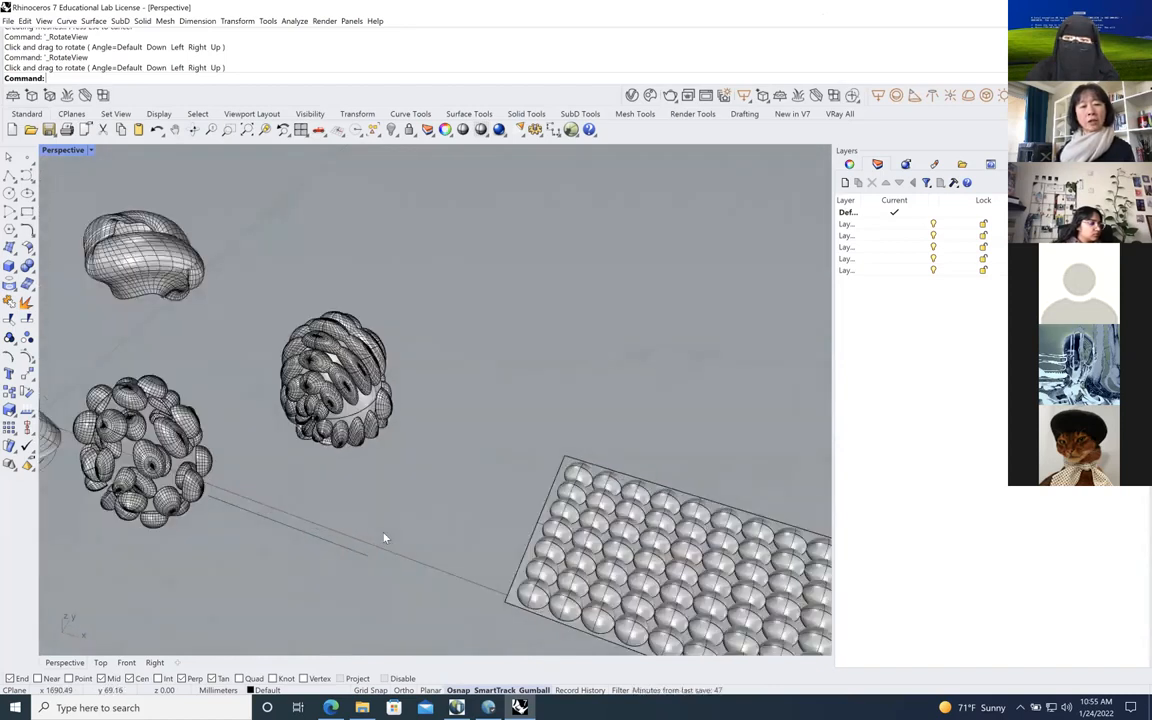
pyautogui.scroll(-1, 384, 538)
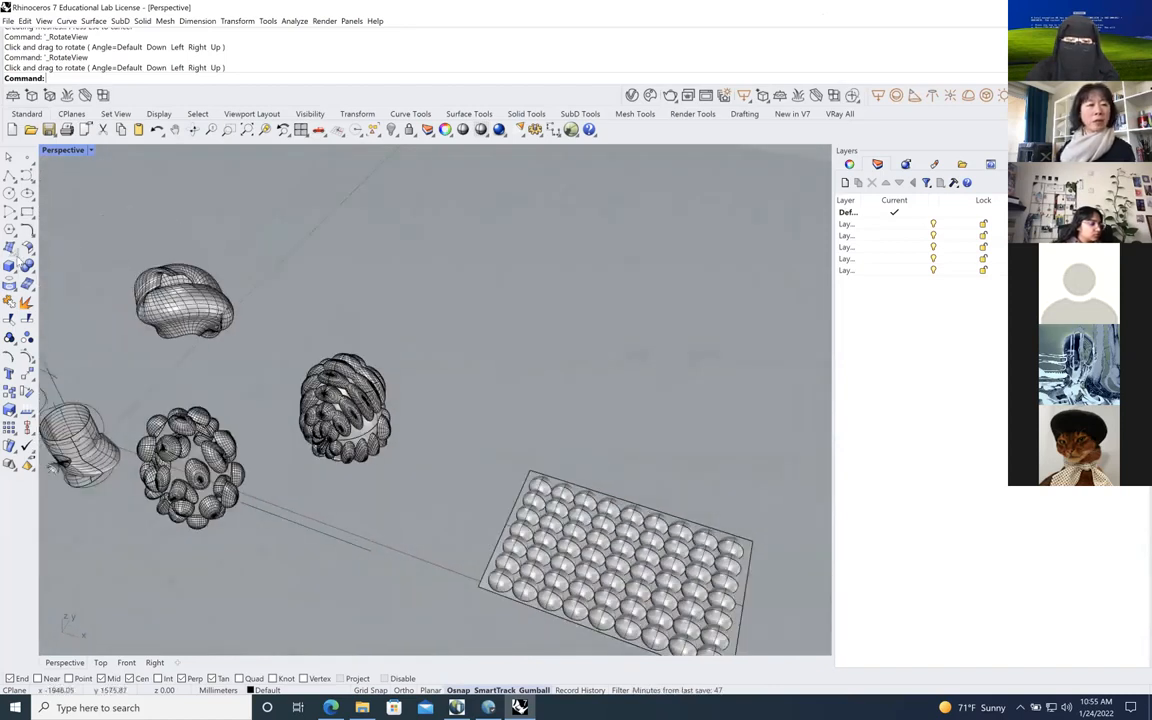
# Create an open paraboloid between the flowed forms and the half-sphere grid in the Top view, focus-to-vertex distance about 38 mm
pyautogui.click(15, 252)
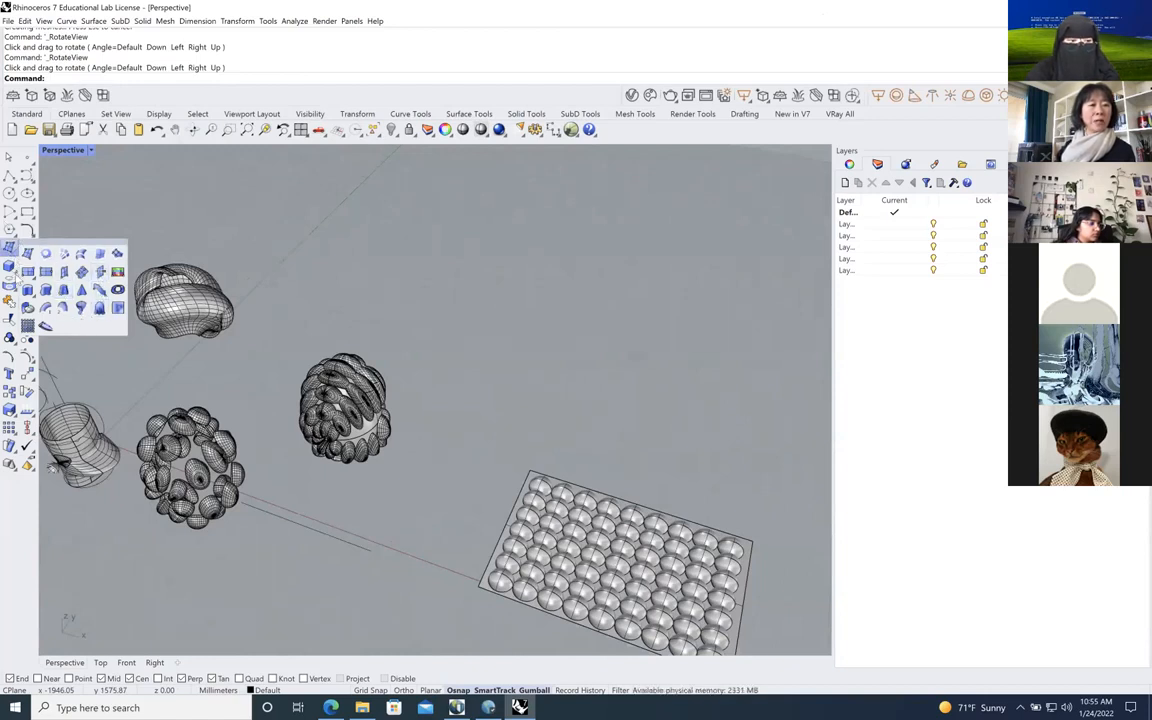
pyautogui.click(10, 266)
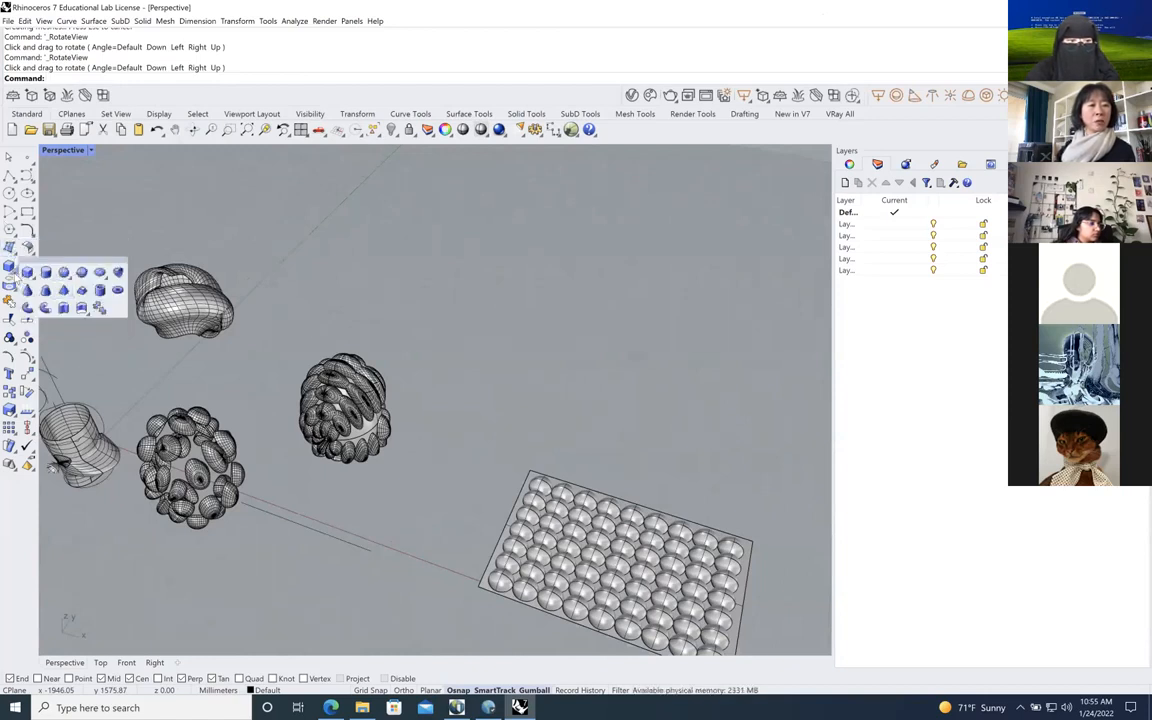
pyautogui.click(118, 272)
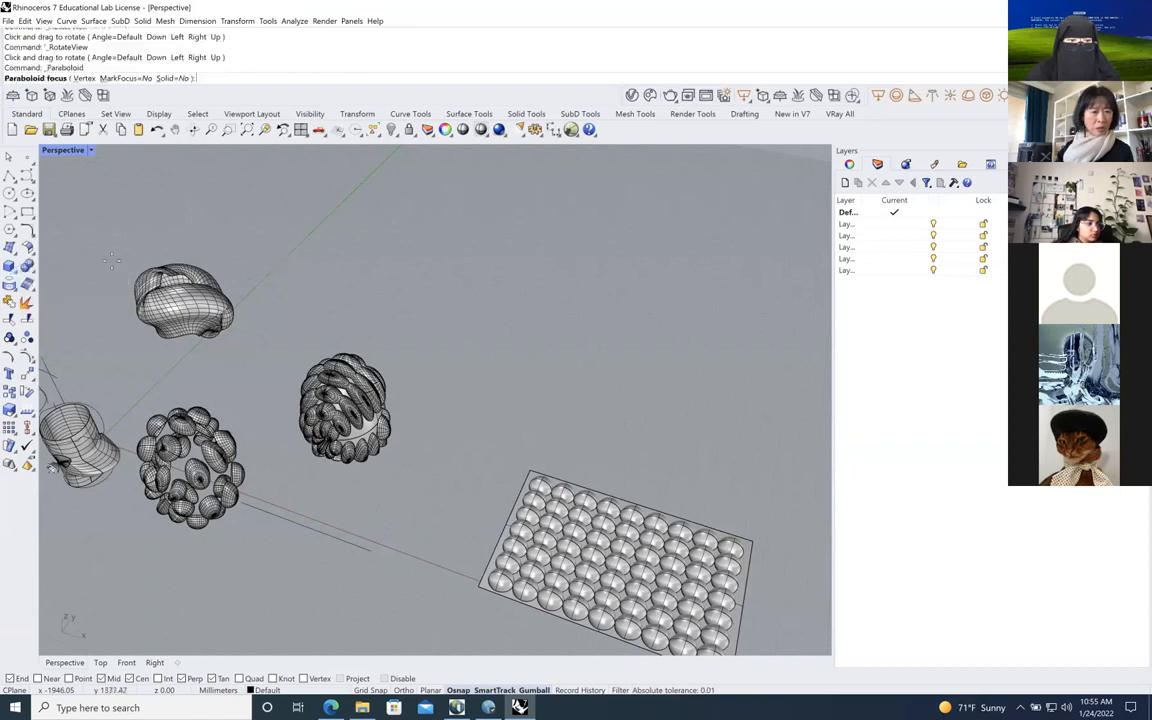
pyautogui.doubleClick(63, 150)
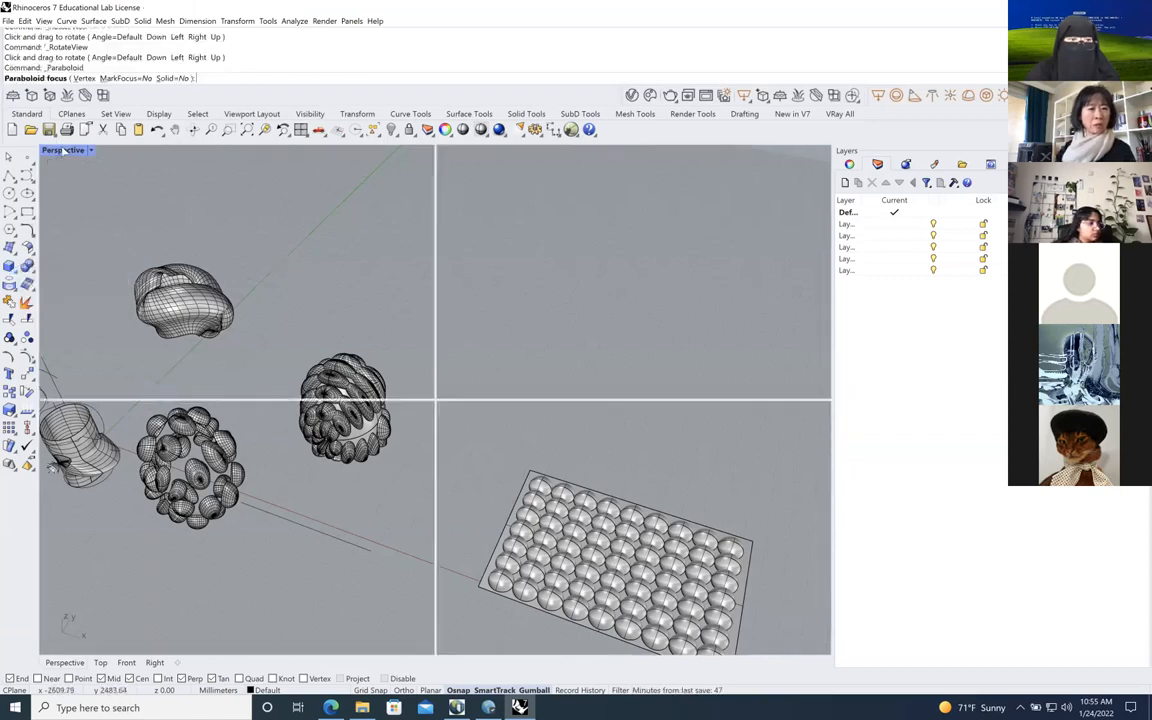
pyautogui.scroll(-5, 253, 333)
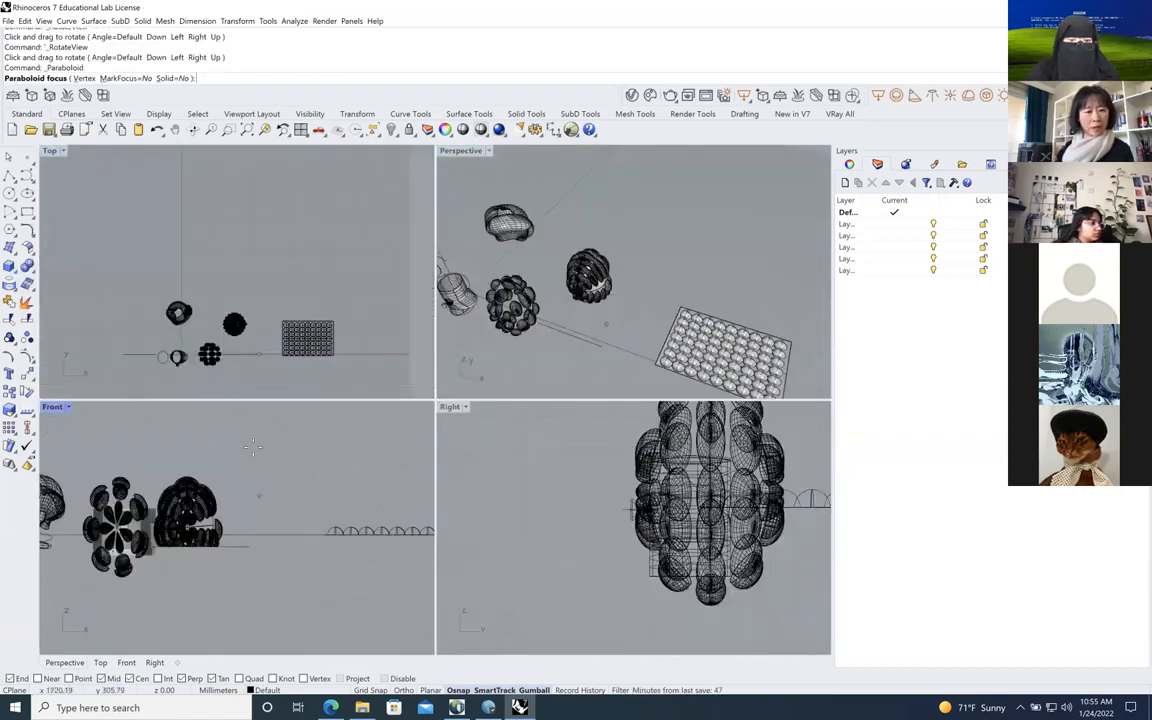
pyautogui.click(251, 376)
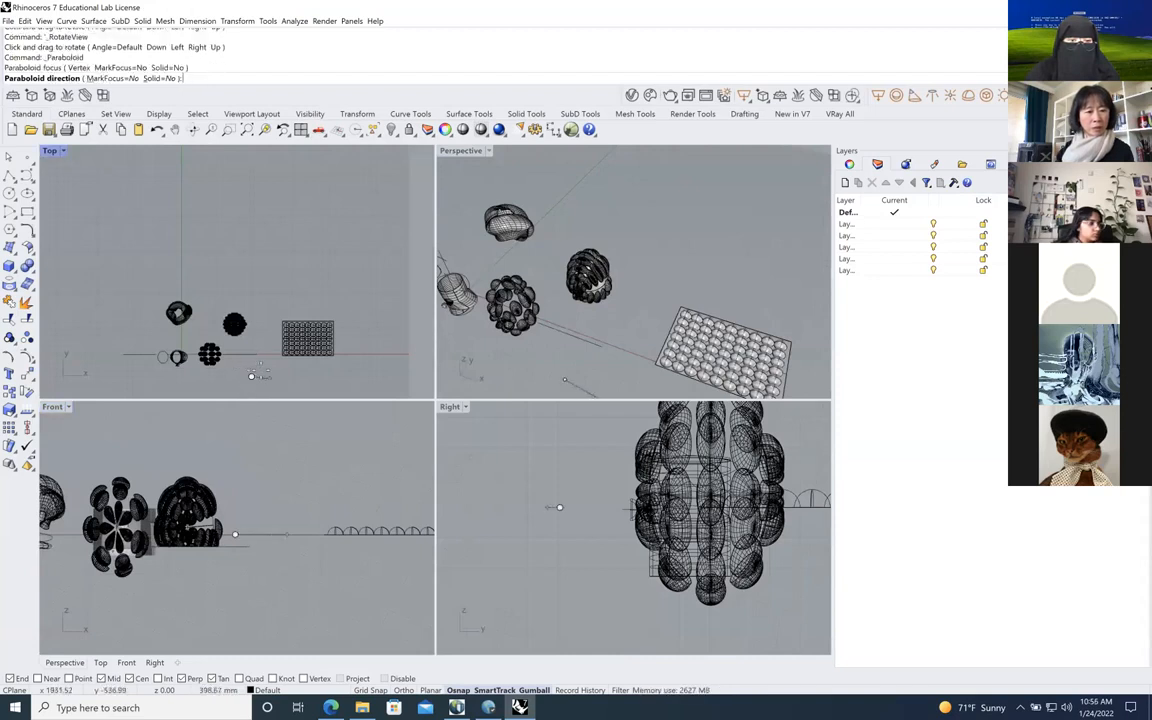
pyautogui.click(258, 363)
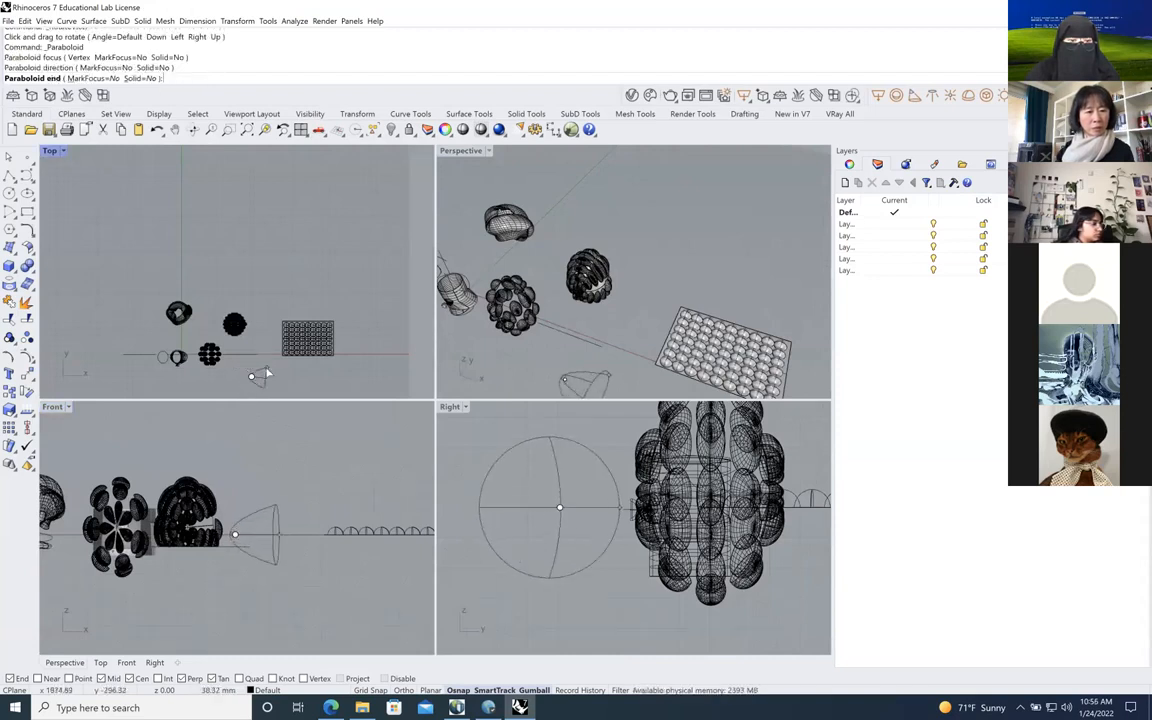
pyautogui.click(266, 373)
# Rotate the paraboloid upright in the Front view so that its apex points up
pyautogui.moveTo(532, 280); pyautogui.dragTo(597, 329, button='right')
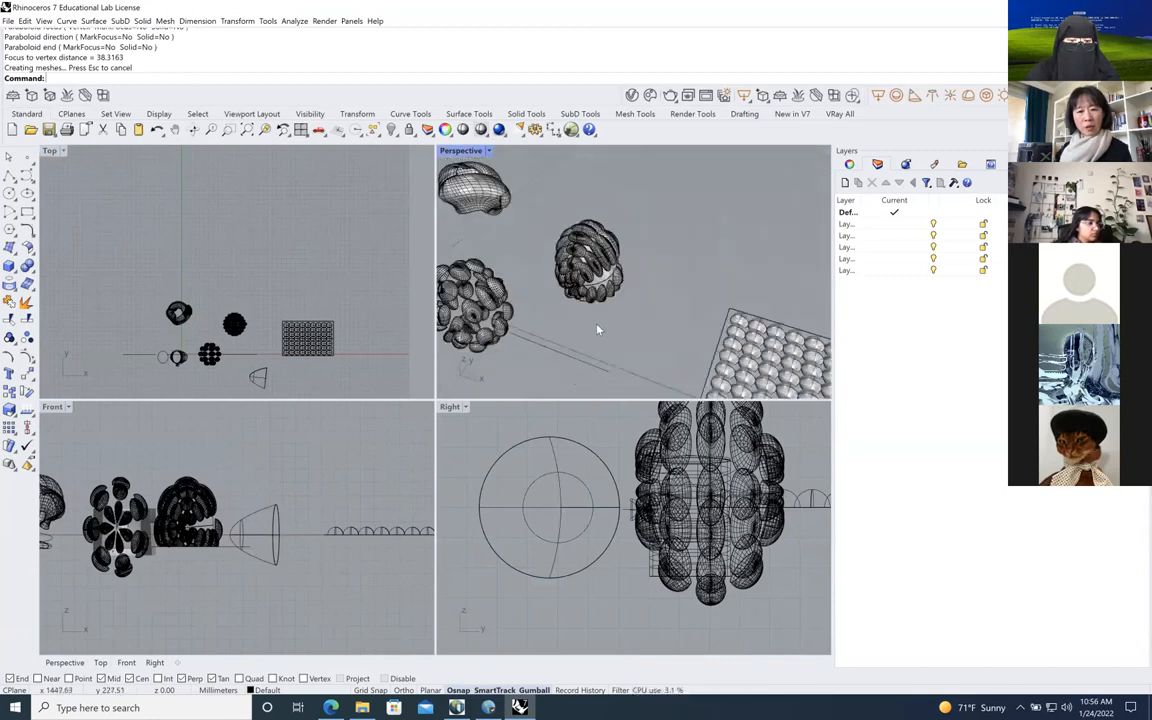
pyautogui.scroll(-5, 600, 340)
pyautogui.scroll(3, 602, 345)
pyautogui.click(587, 344)
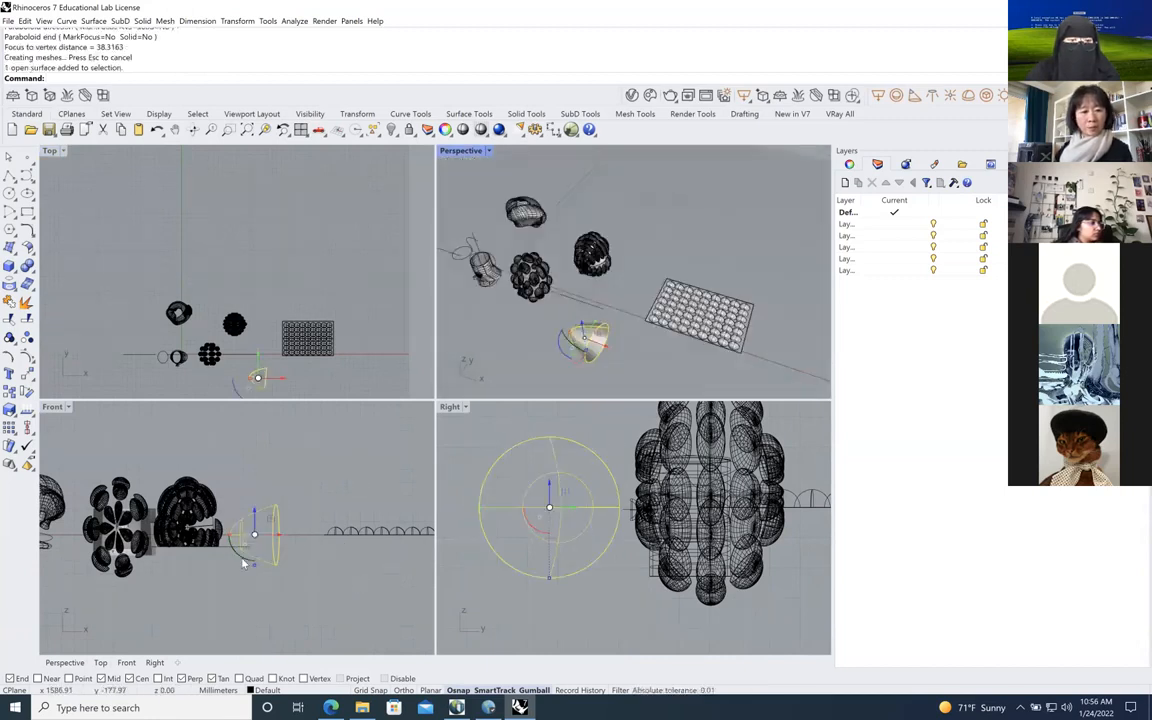
pyautogui.click(238, 559)
pyautogui.moveTo(233, 555); pyautogui.dragTo(248, 510)
pyautogui.click(333, 498)
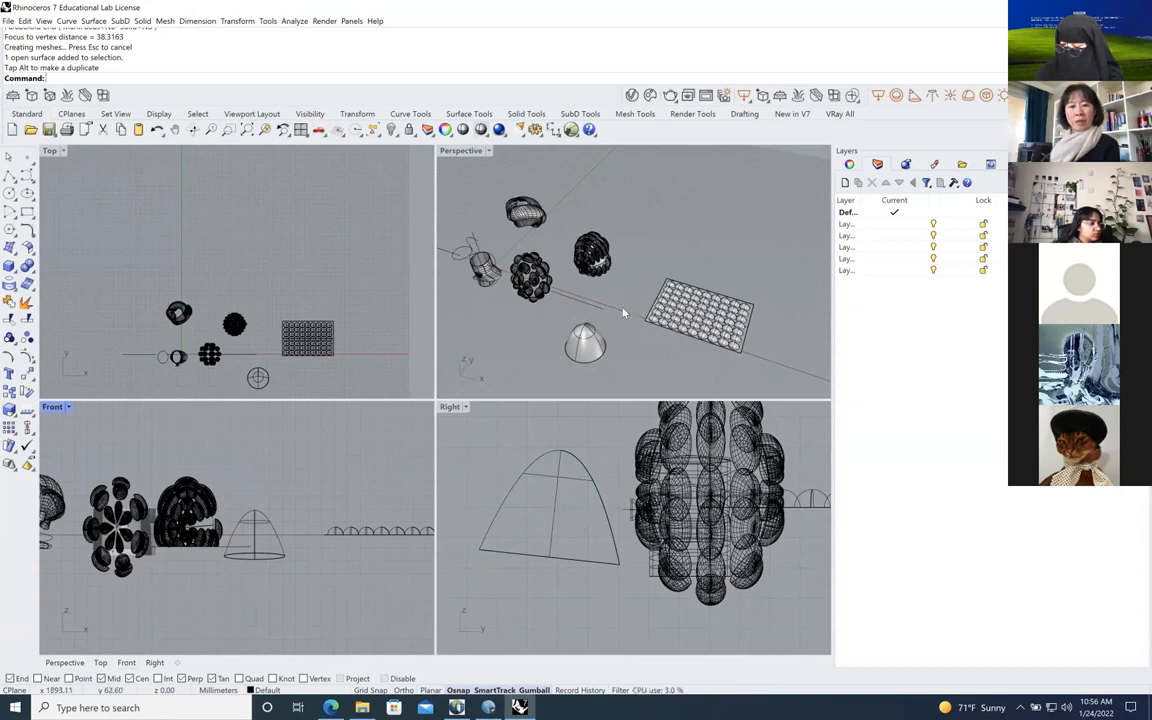
# Compare the side margins of the flat half-sphere grid with the gap between half spheres on the trimmed flowed form
pyautogui.scroll(2, 648, 290)
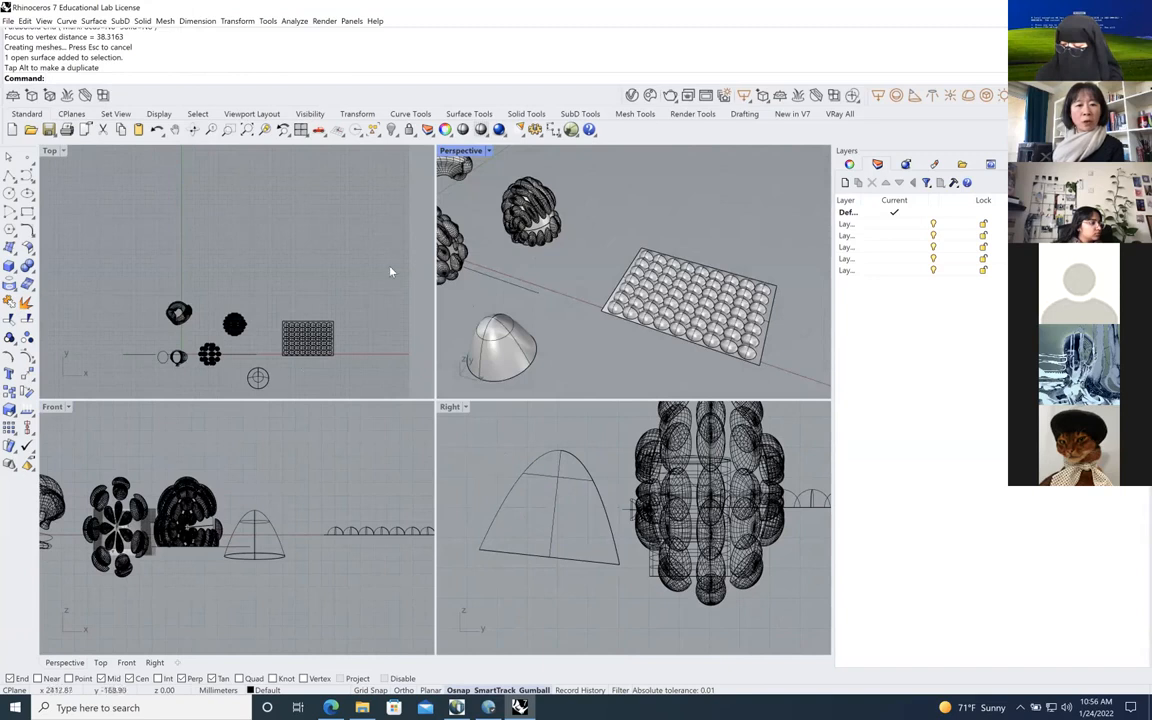
pyautogui.scroll(14, 290, 354)
pyautogui.scroll(-9, 140, 284)
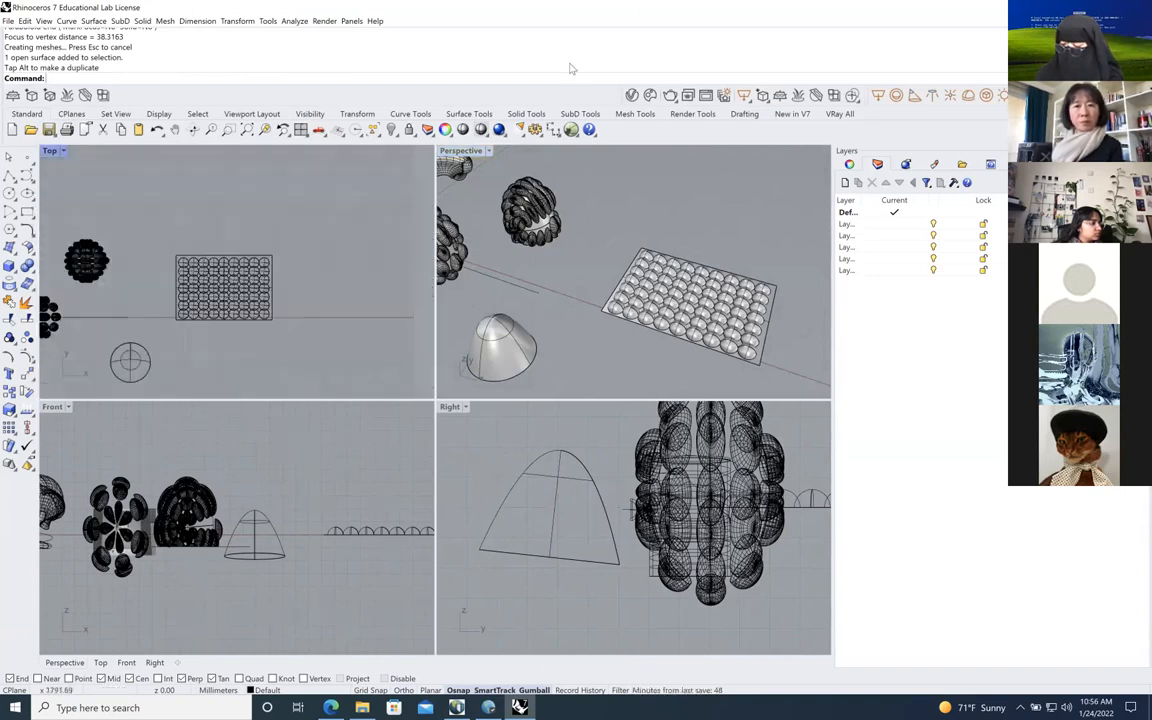
pyautogui.moveTo(640, 10)
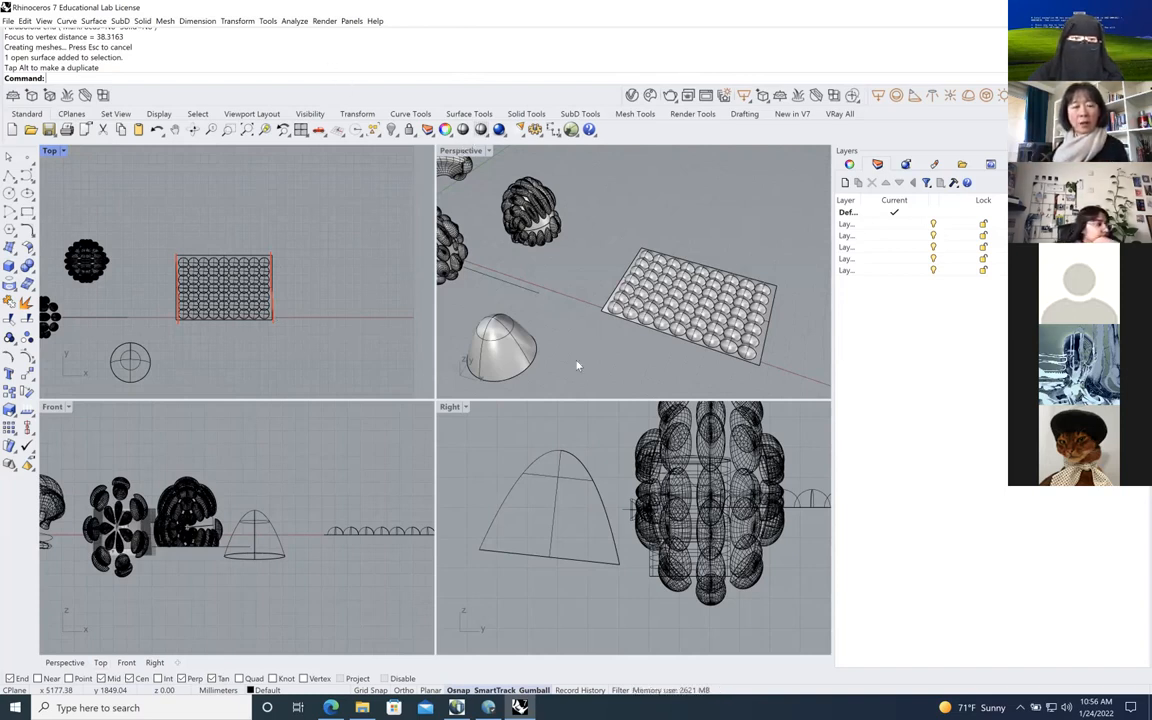
pyautogui.click(458, 152)
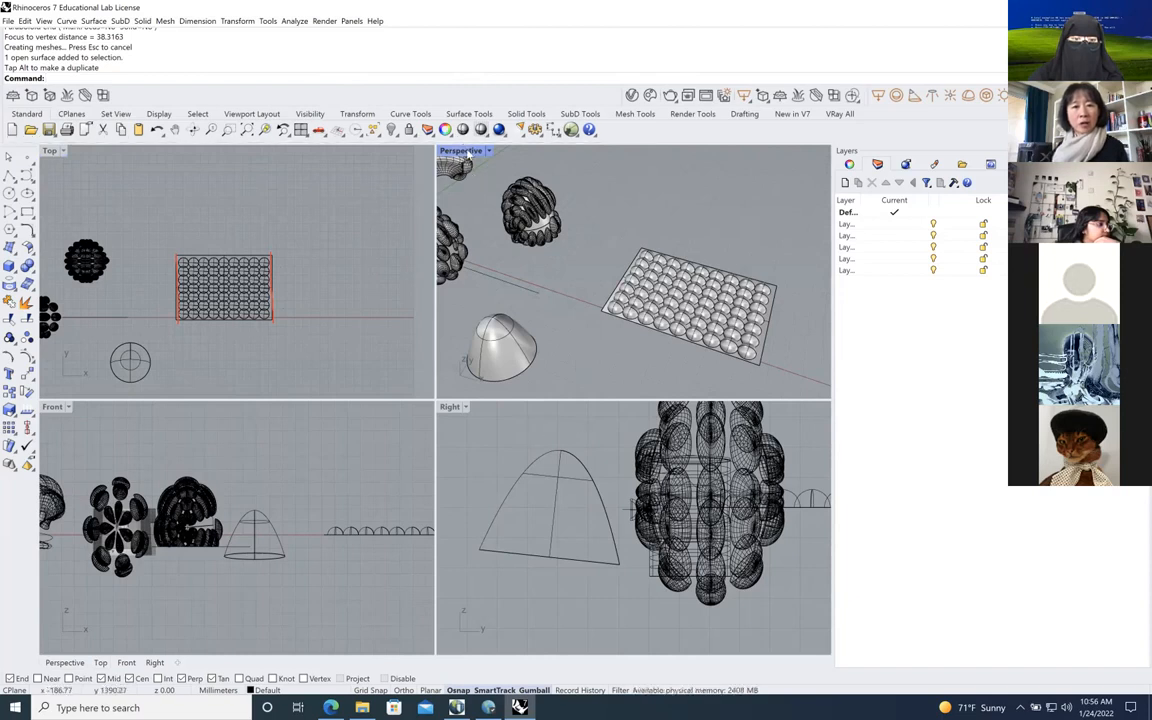
pyautogui.doubleClick(464, 152)
pyautogui.scroll(8, 214, 306)
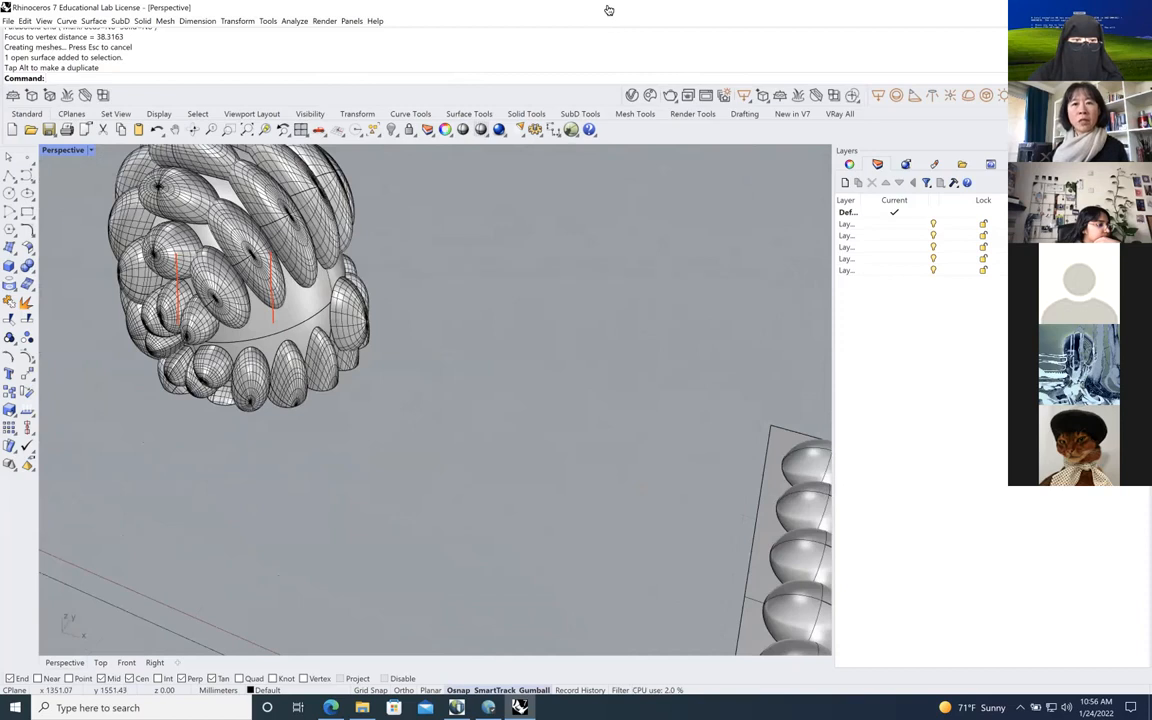
pyautogui.moveTo(757, 11)
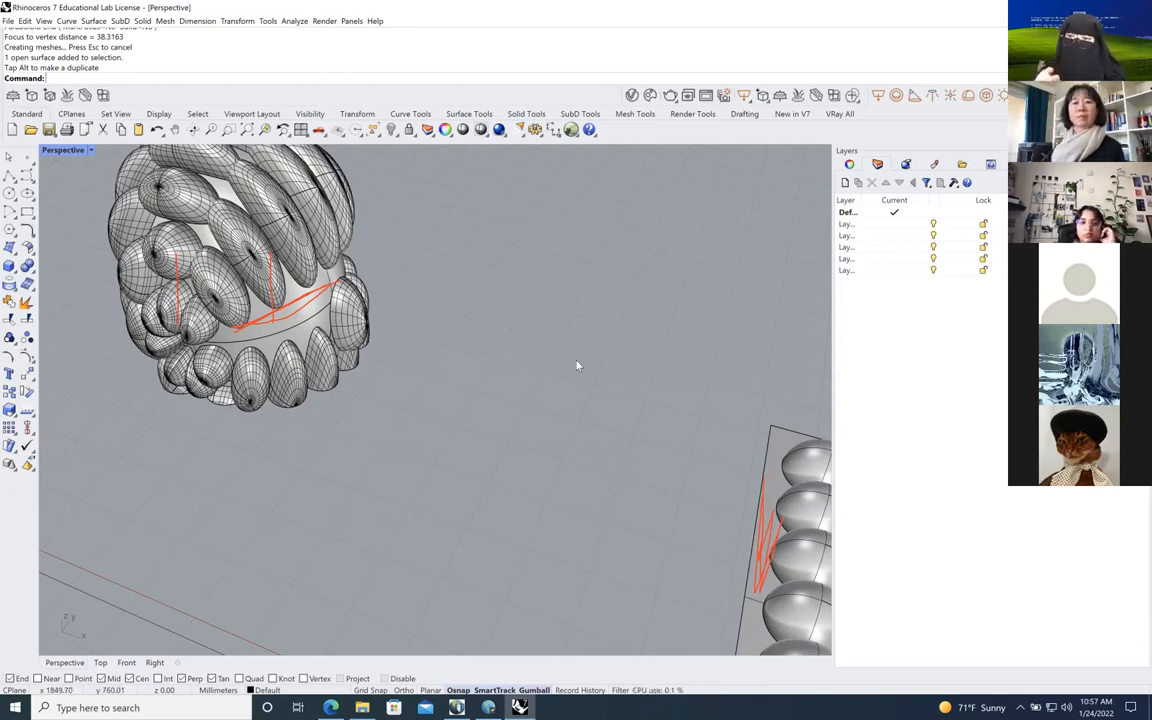
pyautogui.scroll(-5, 295, 330)
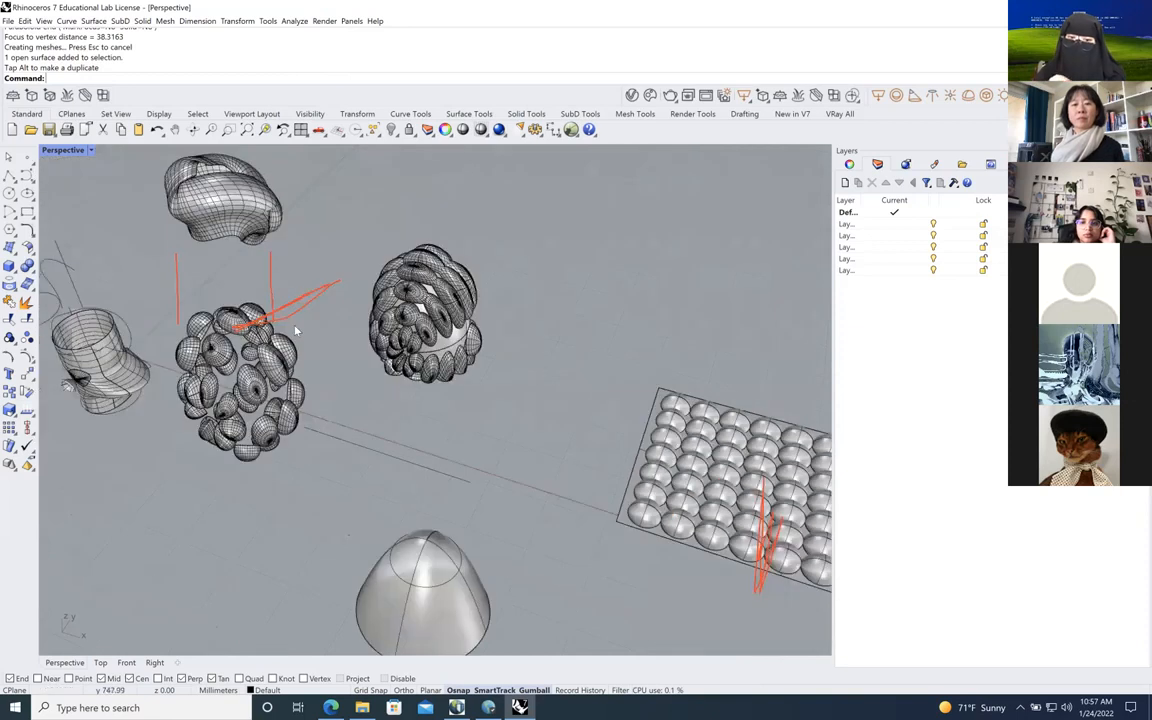
# Scale the base plane in one direction about its center so it is narrower than the half-sphere grid
pyautogui.doubleClick(60, 150)
pyautogui.scroll(3, 134, 267)
pyautogui.scroll(-2, 186, 203)
pyautogui.scroll(-4, 188, 200)
pyautogui.scroll(8, 209, 239)
pyautogui.click(224, 186)
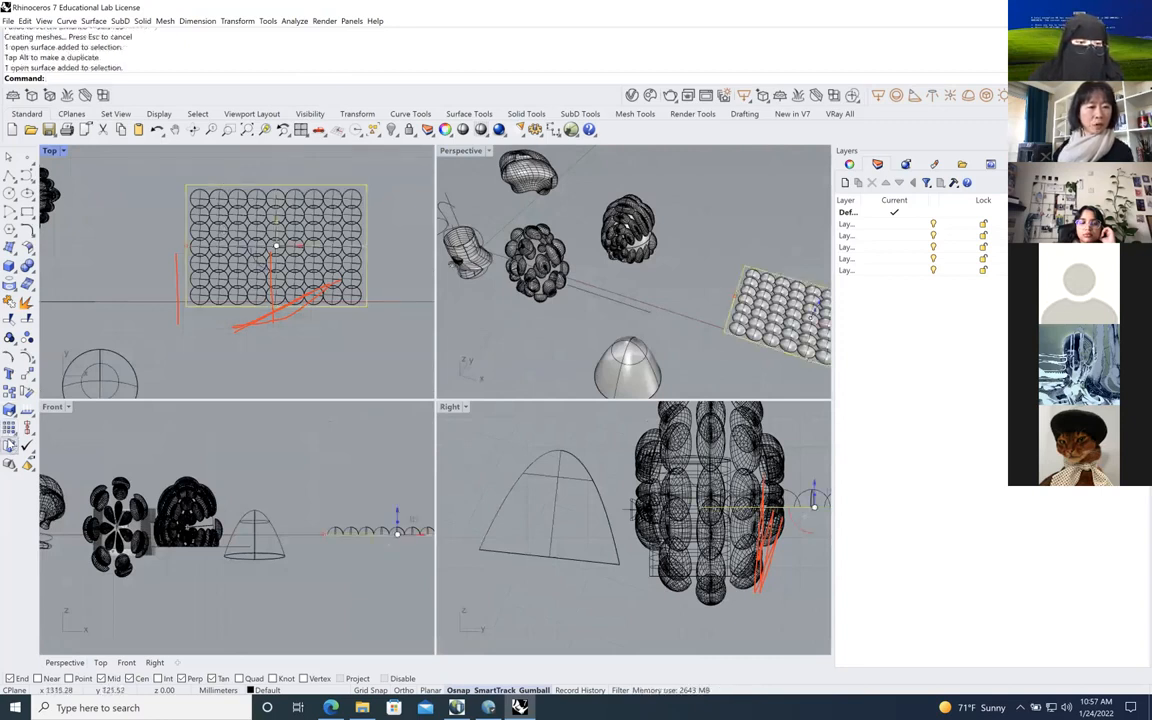
pyautogui.click(9, 432)
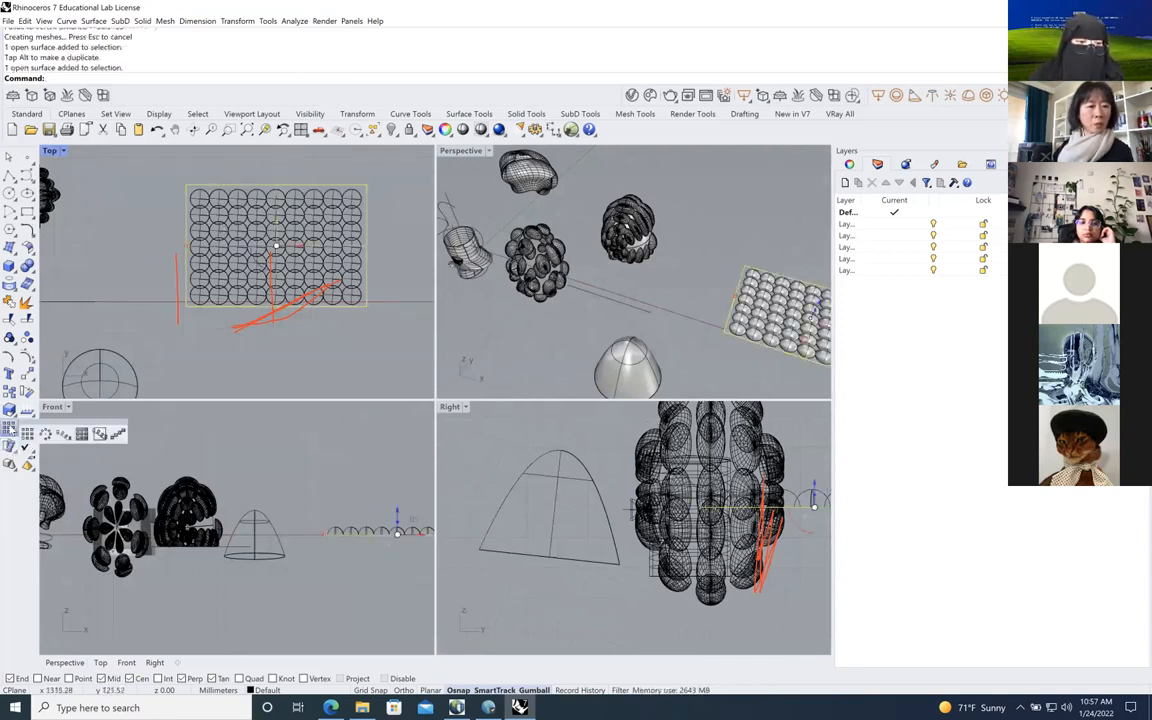
pyautogui.click(9, 413)
pyautogui.click(63, 417)
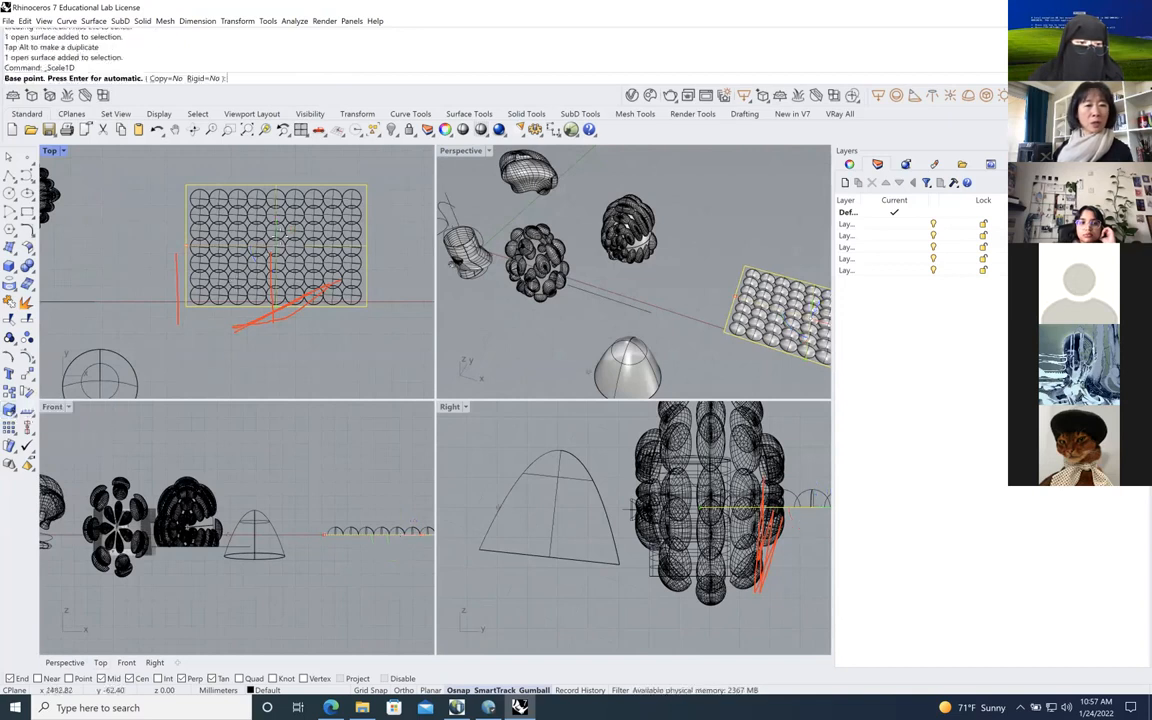
pyautogui.press('Return')
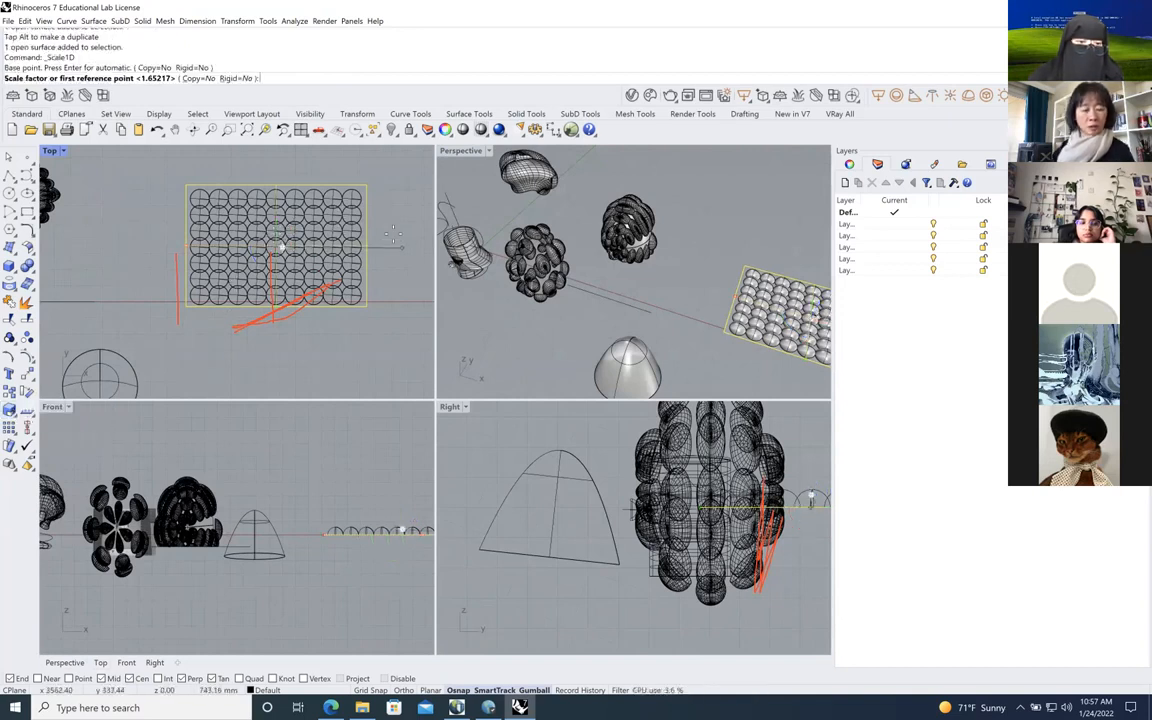
pyautogui.click(384, 233)
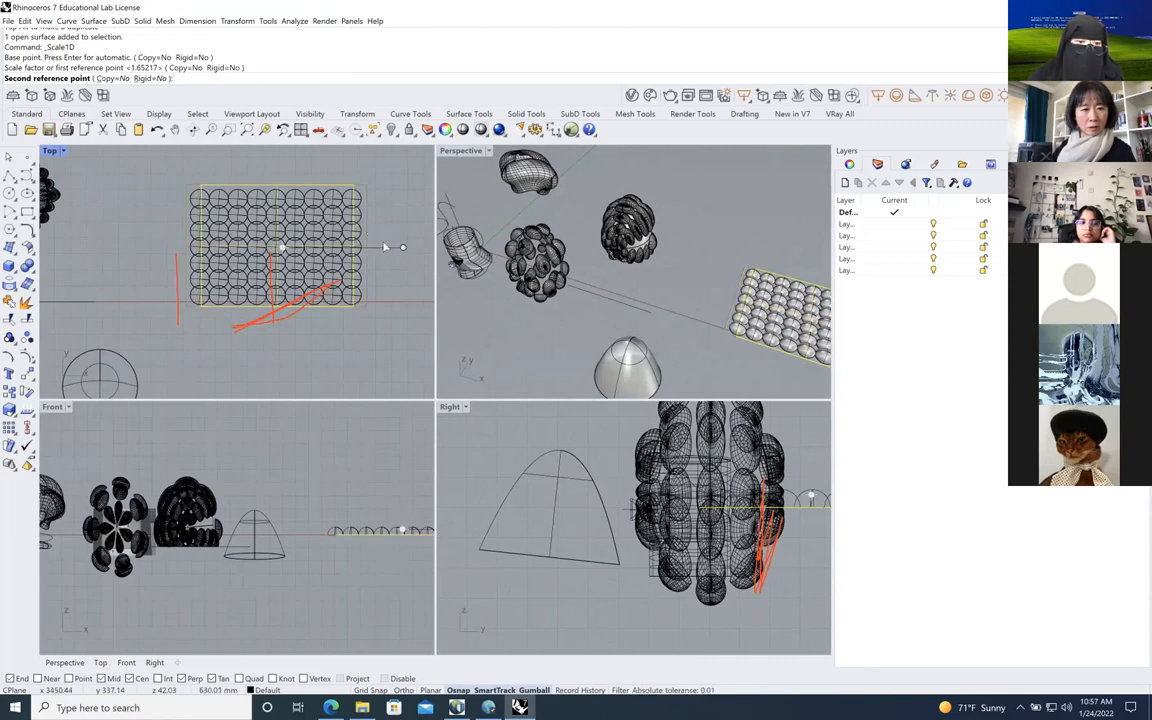
pyautogui.click(384, 246)
pyautogui.scroll(8, 174, 224)
pyautogui.scroll(-6, 172, 224)
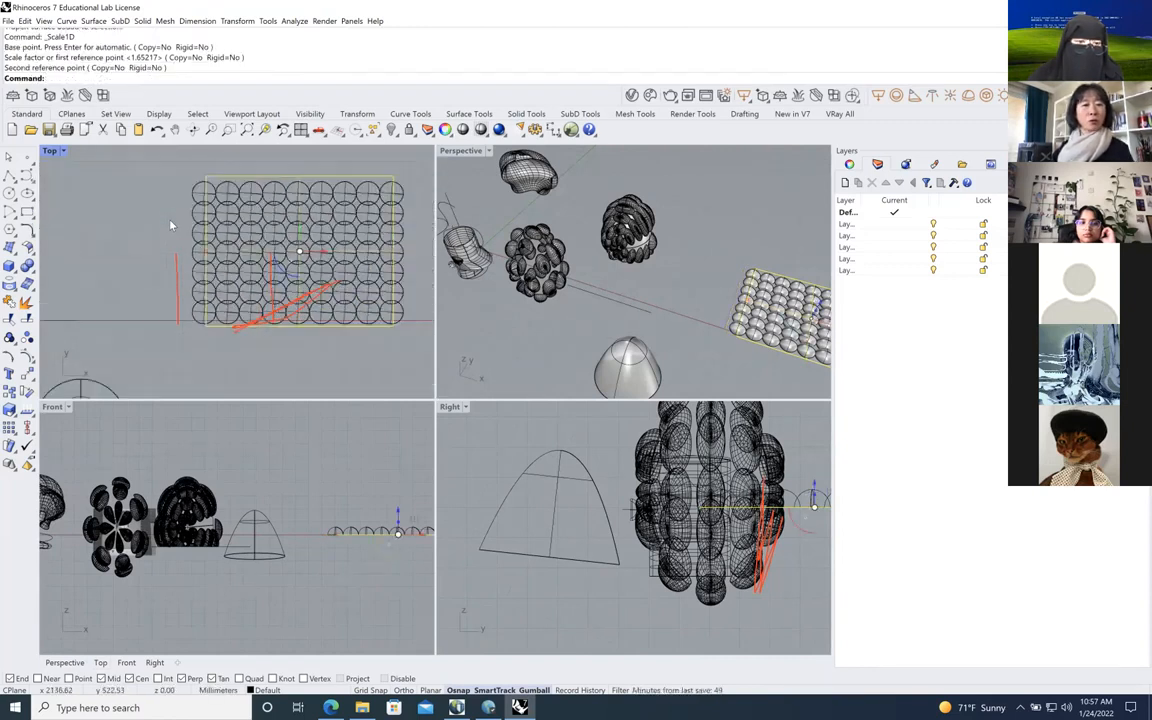
# Draw a straight vertical polyline along the plane's left edge in the Top view, extending past the grid at both ends
pyautogui.click(9, 318)
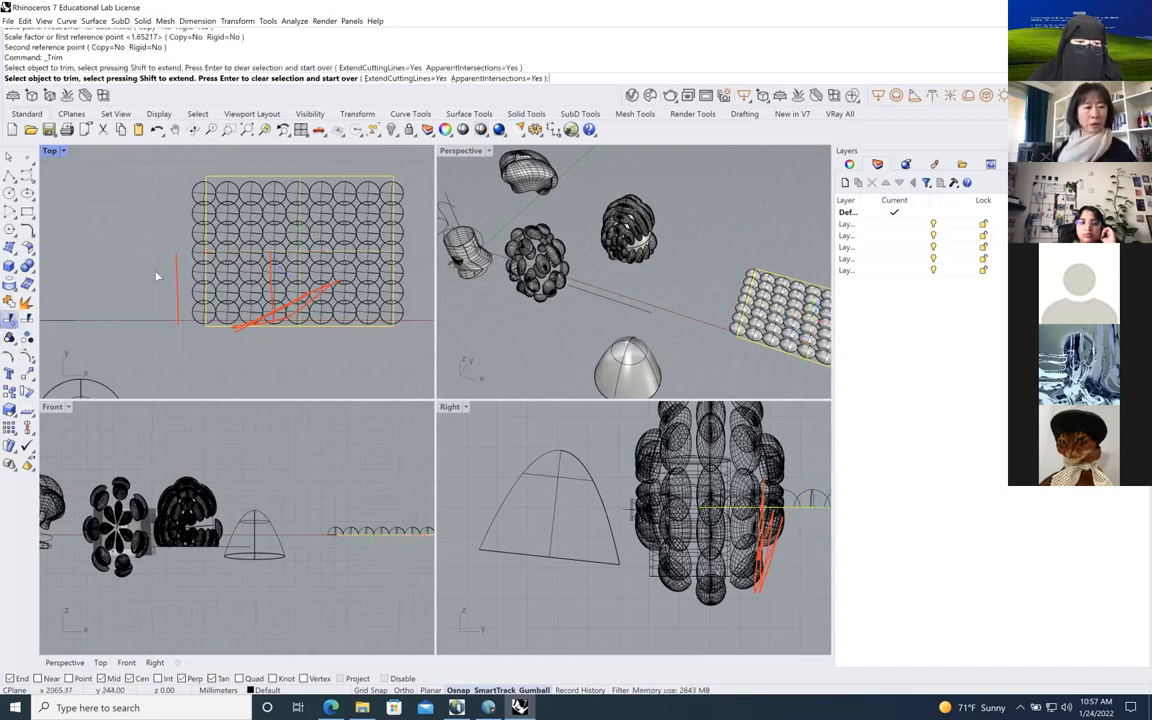
pyautogui.press('Escape')
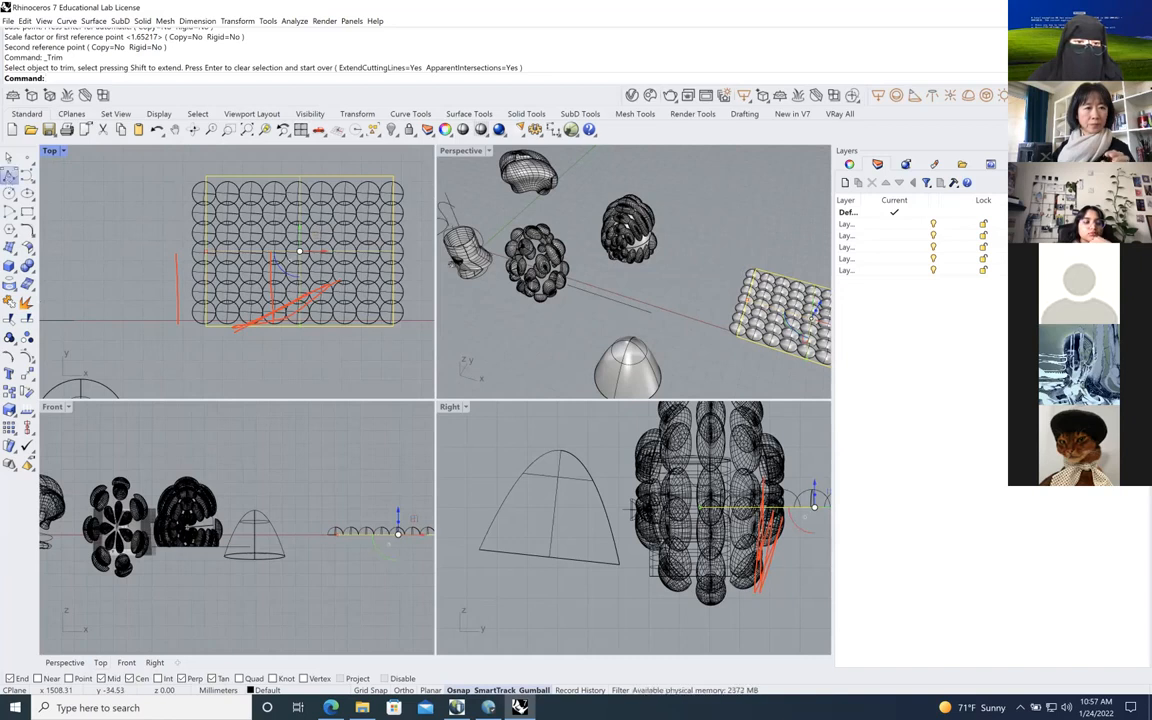
pyautogui.click(10, 177)
pyautogui.click(204, 161)
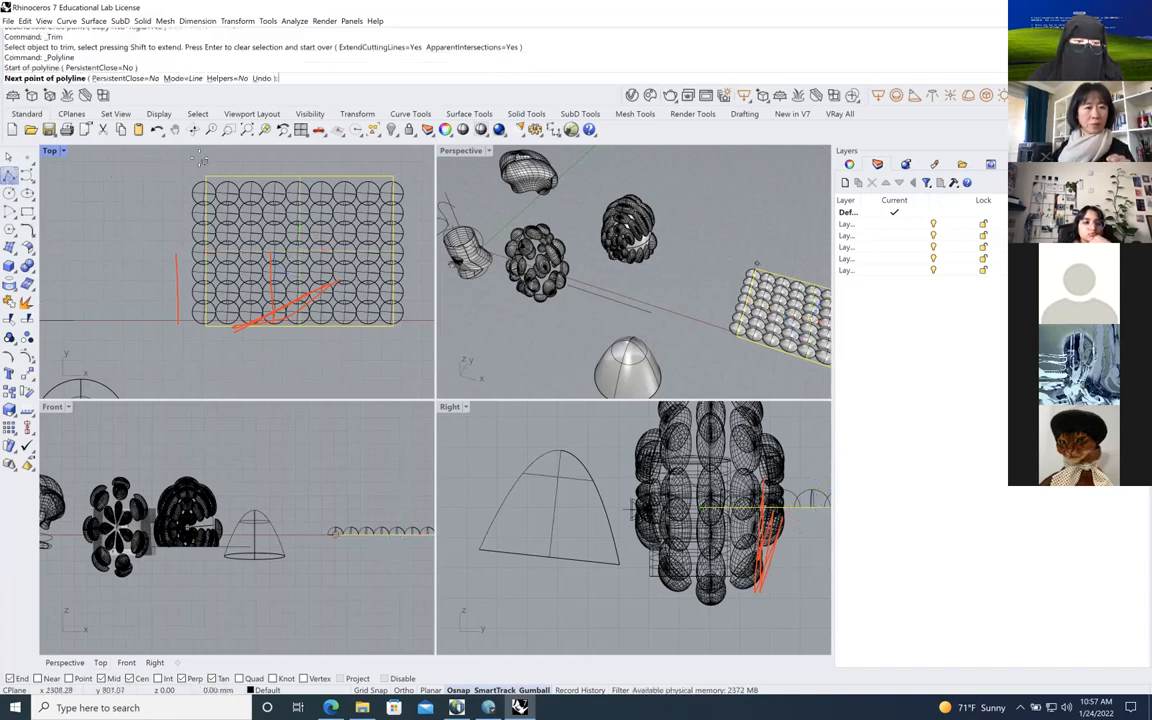
pyautogui.click(204, 349)
pyautogui.press('Return')
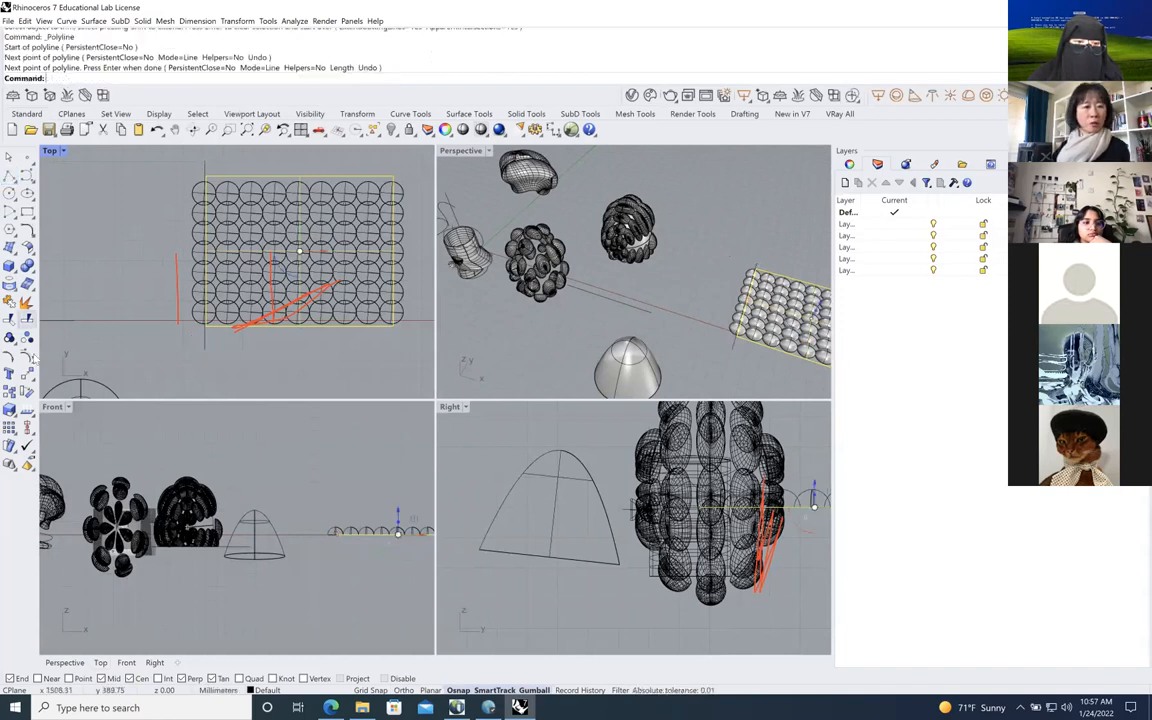
pyautogui.click(9, 318)
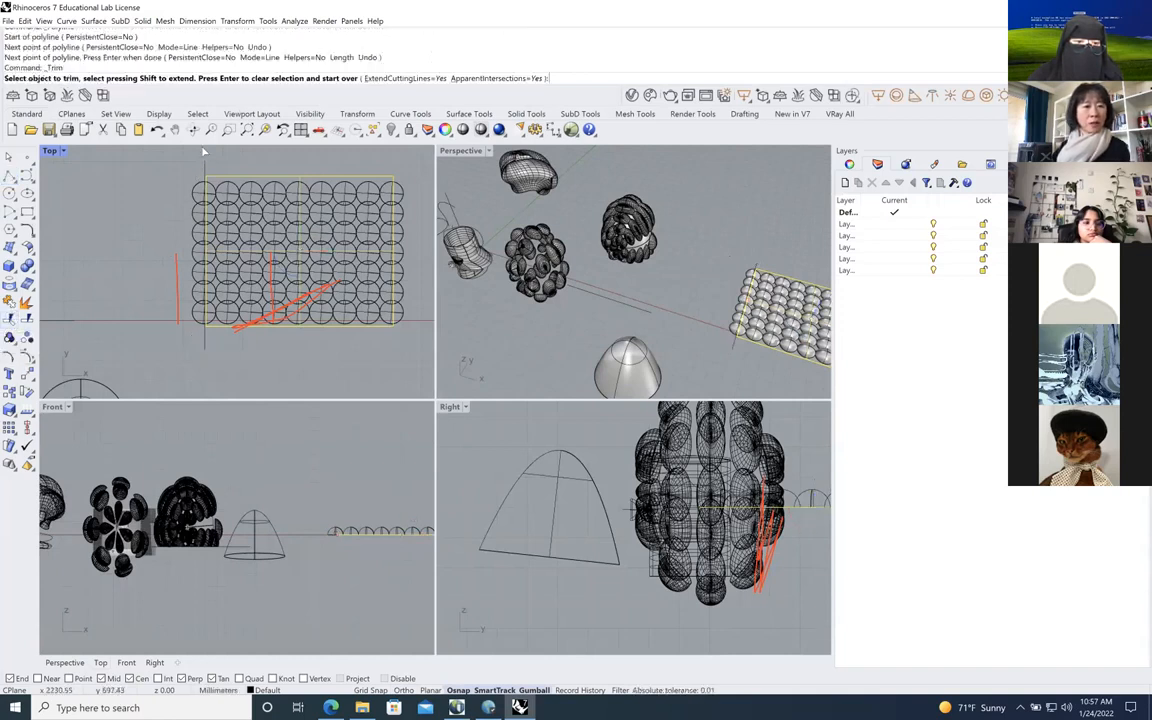
pyautogui.click(204, 176)
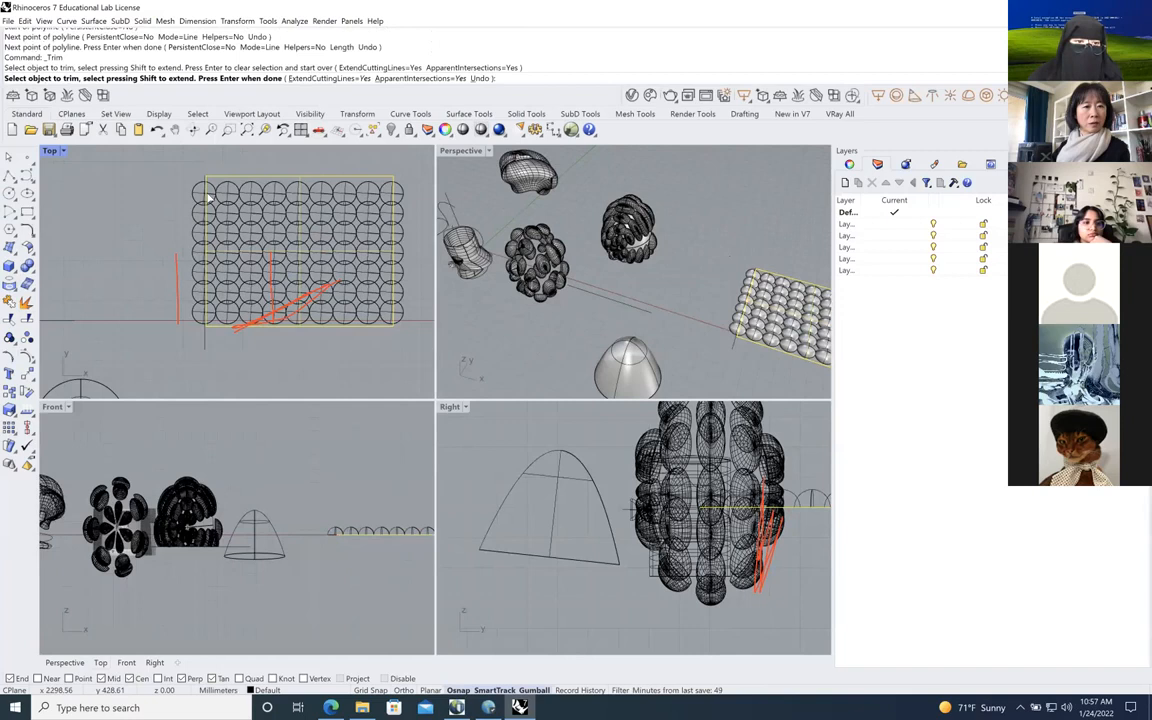
pyautogui.press('Return')
pyautogui.moveTo(195, 332); pyautogui.dragTo(182, 160)
pyautogui.press('Return')
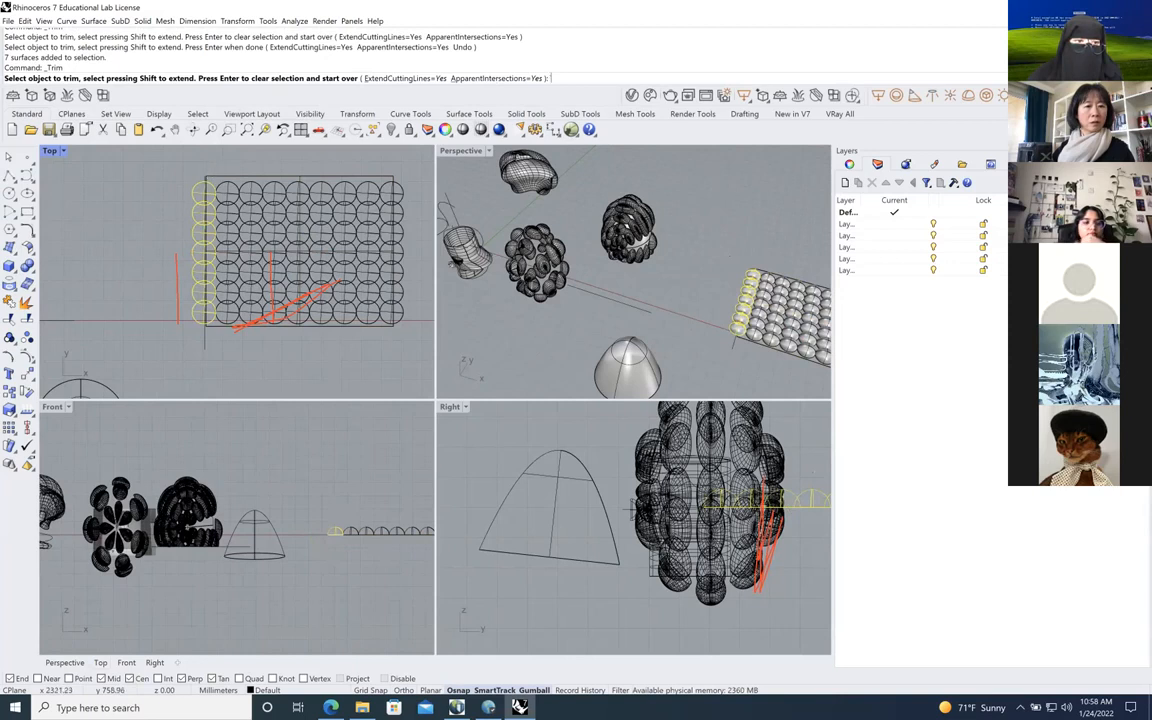
pyautogui.press('Escape')
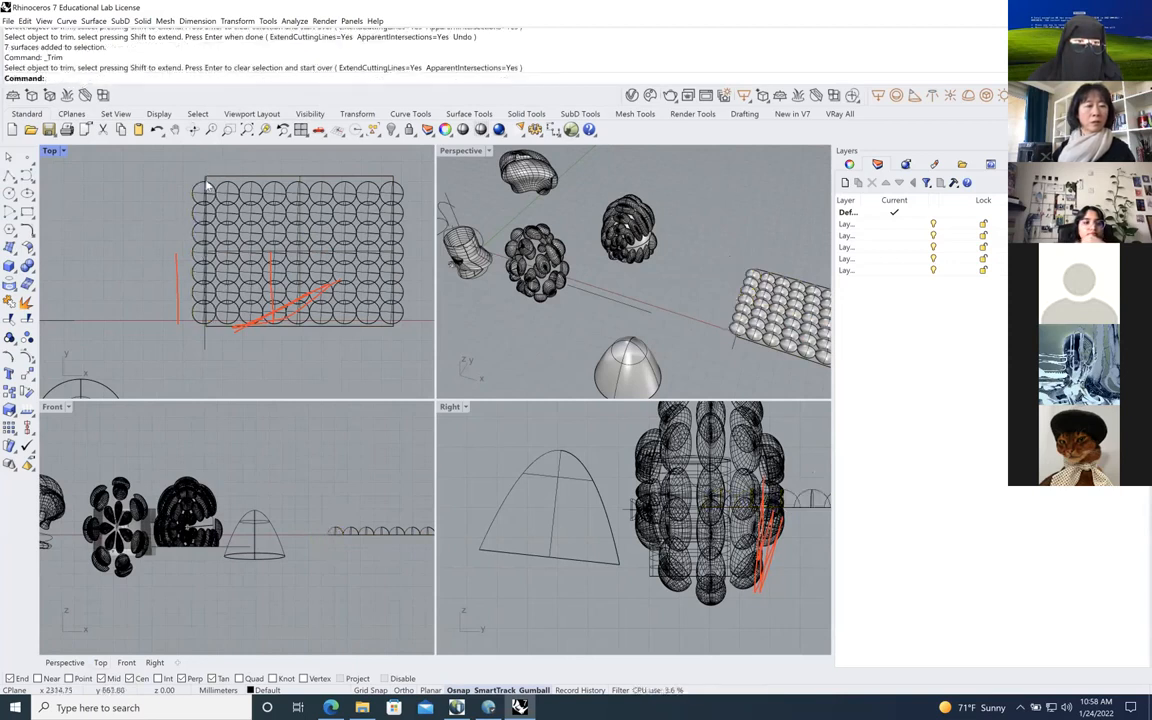
# Trim off the parts of the leftmost half-sphere column outside the plane, using the vertical line as the cutting object
pyautogui.scroll(5, 207, 185)
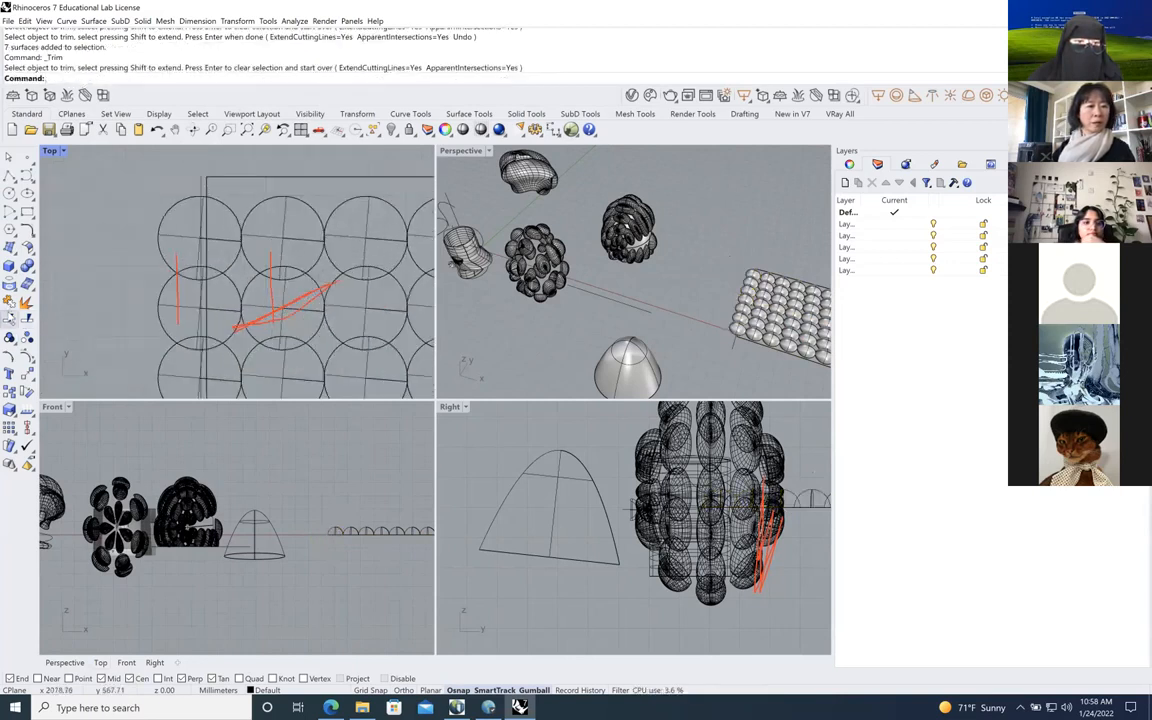
pyautogui.click(10, 318)
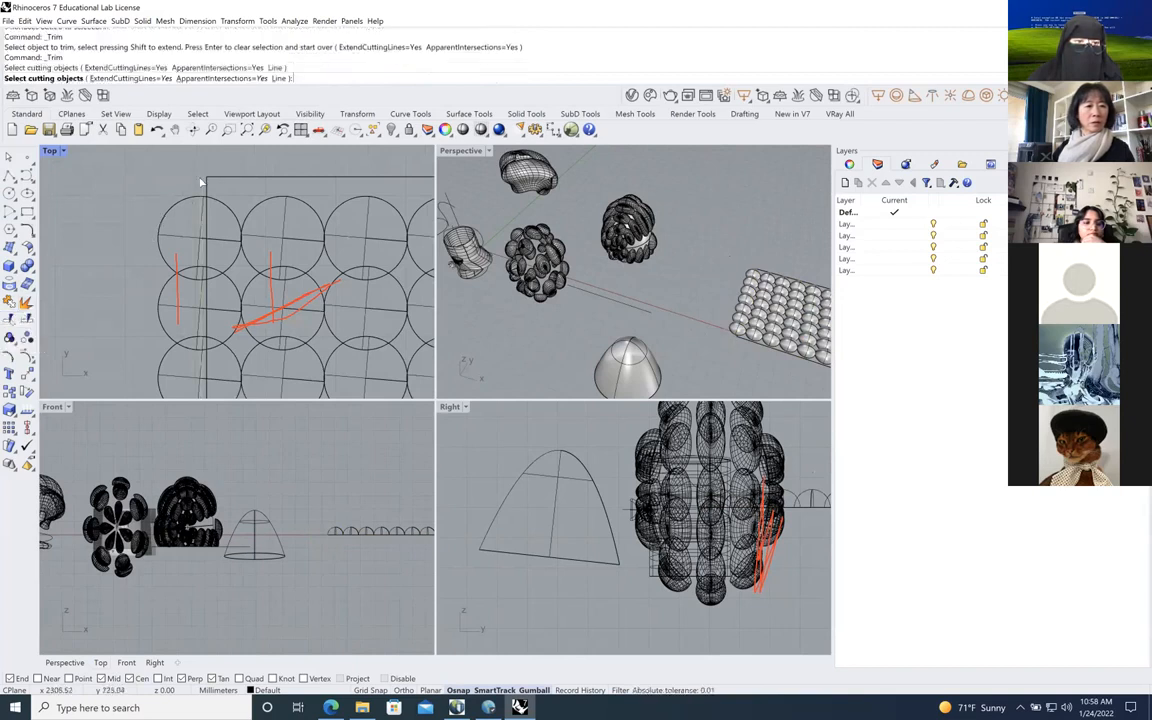
pyautogui.scroll(-5, 201, 182)
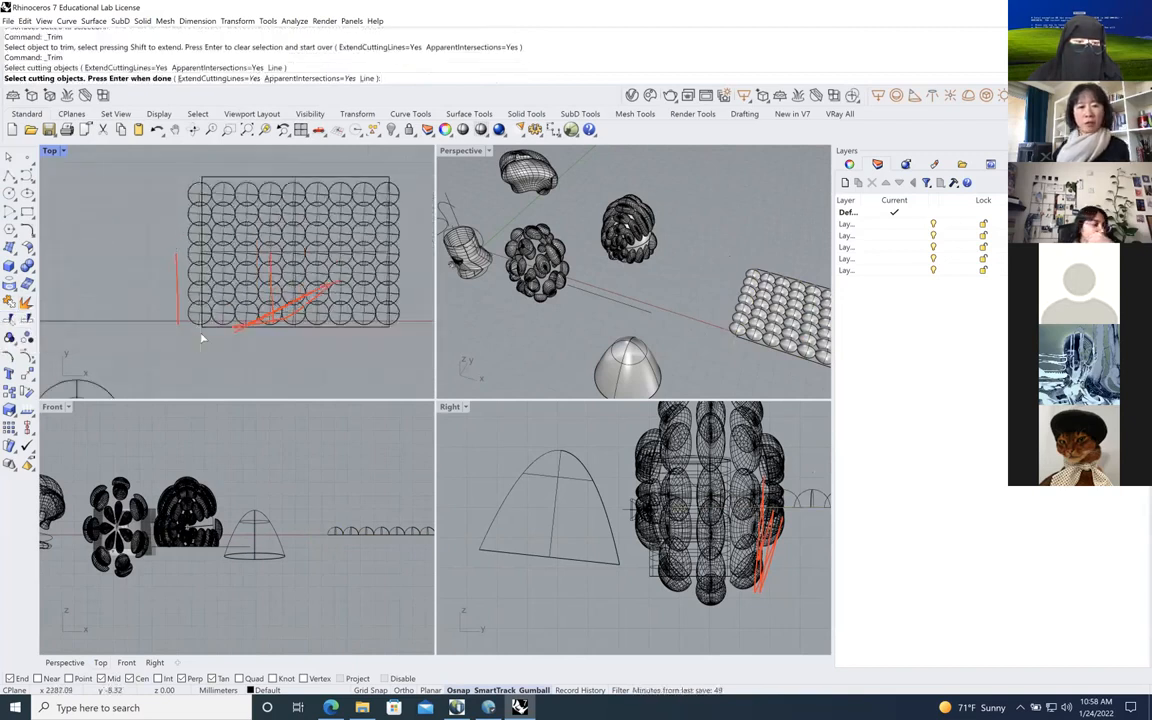
pyautogui.press('Return')
pyautogui.moveTo(182, 190); pyautogui.dragTo(183, 171)
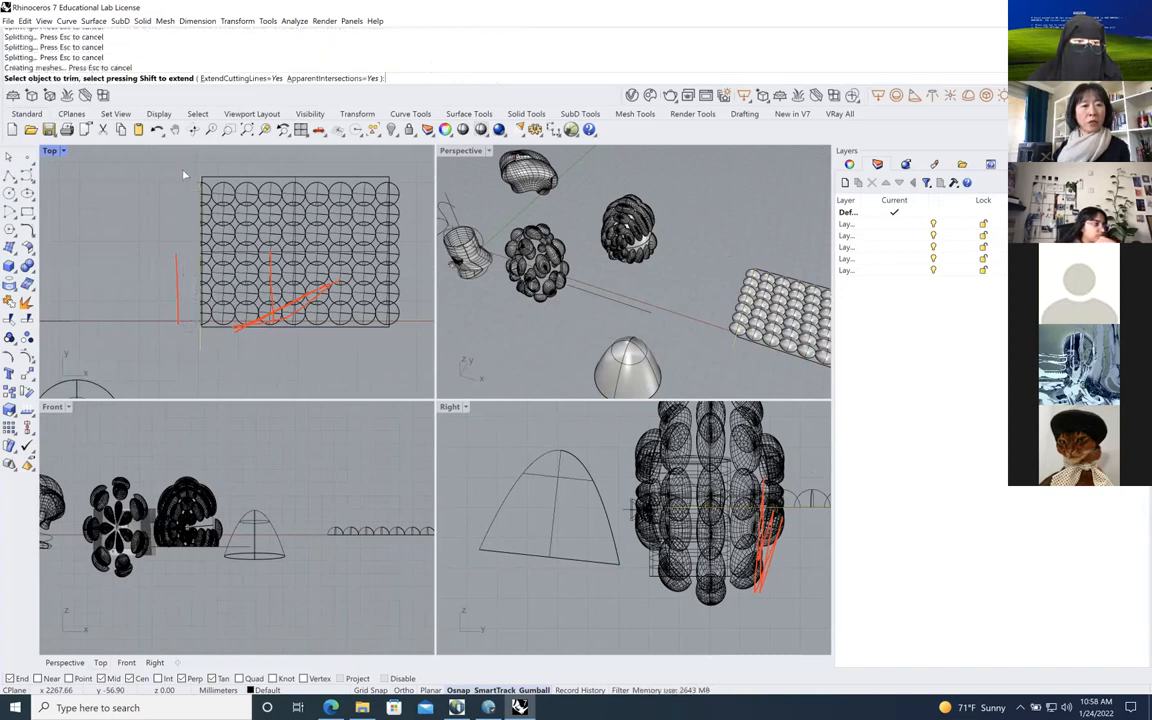
pyautogui.press('Return')
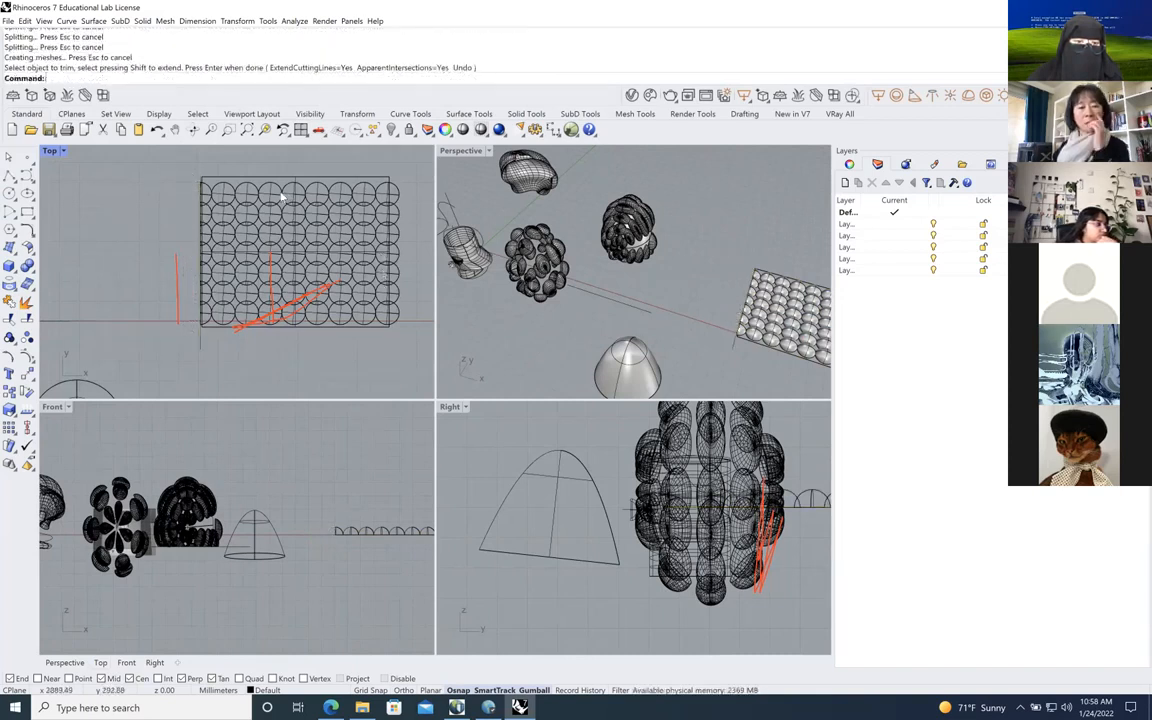
pyautogui.scroll(6, 283, 172)
pyautogui.scroll(-8, 134, 193)
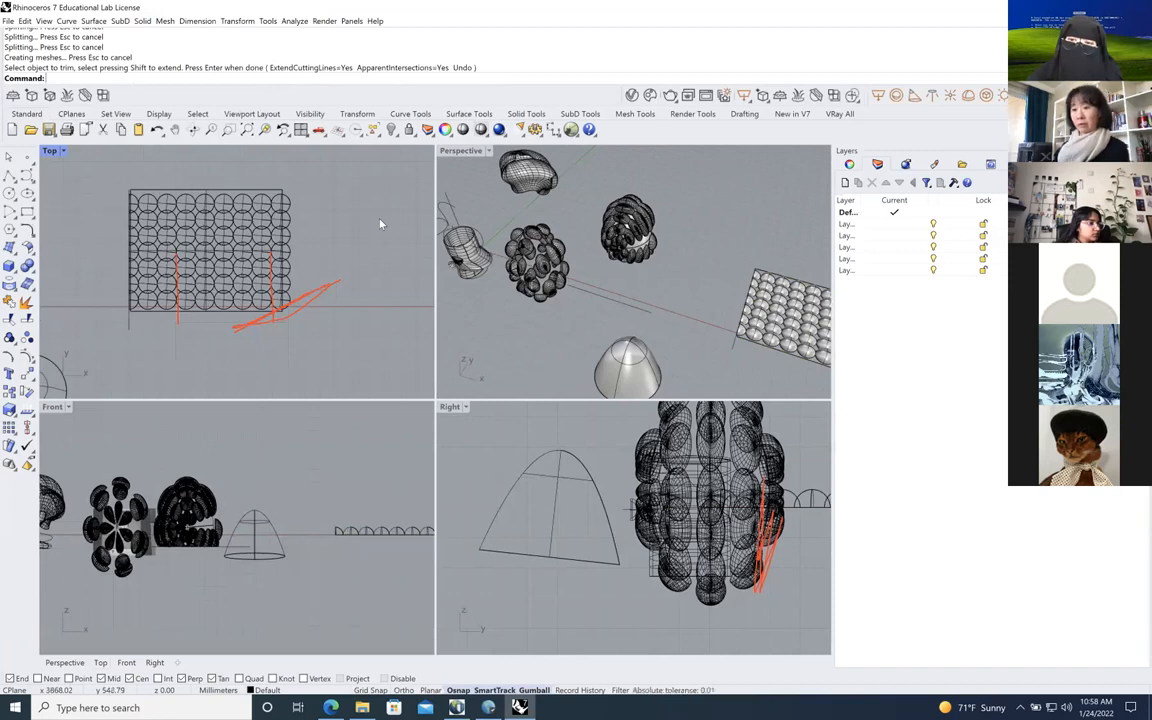
pyautogui.moveTo(684, 5)
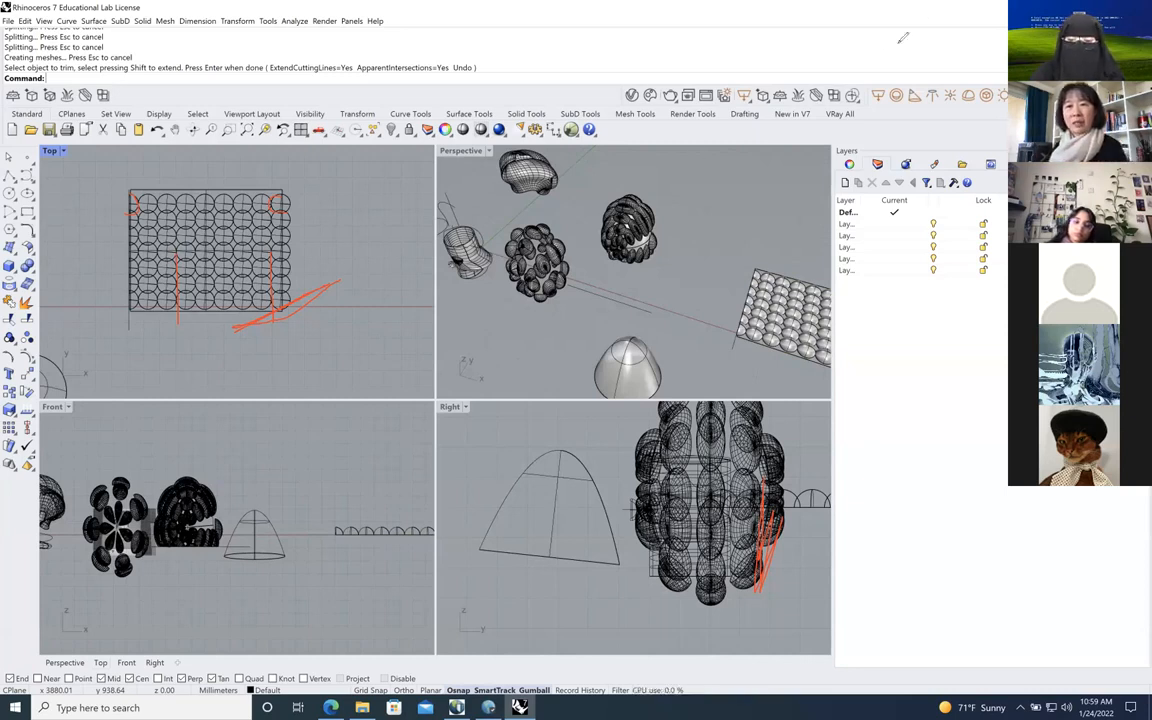
pyautogui.click(790, 104)
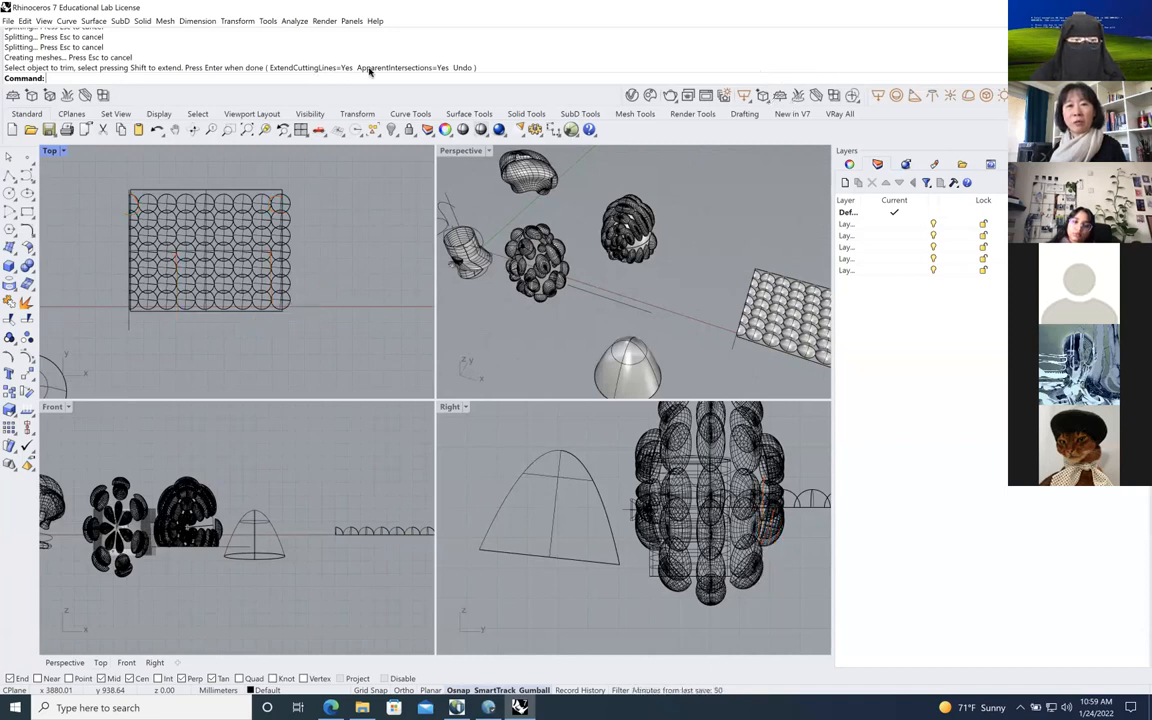